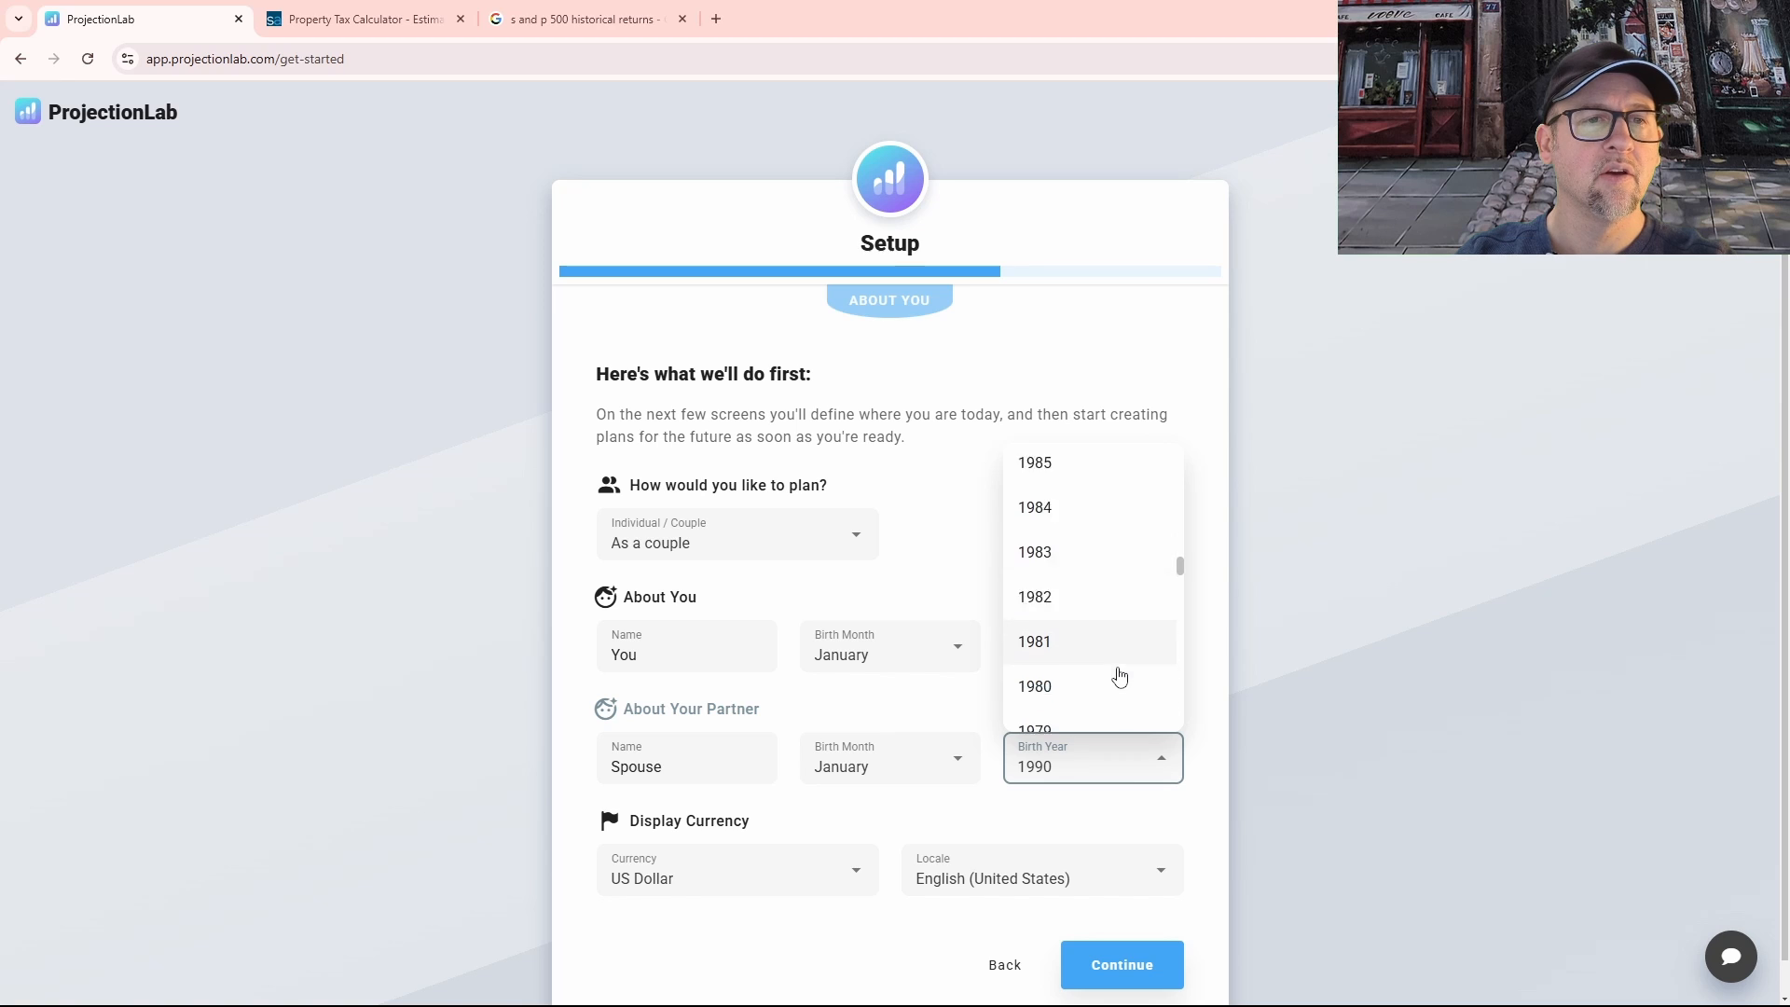
Step: Choose the partner's birth year and continue to the current finances setup
click(1039, 643)
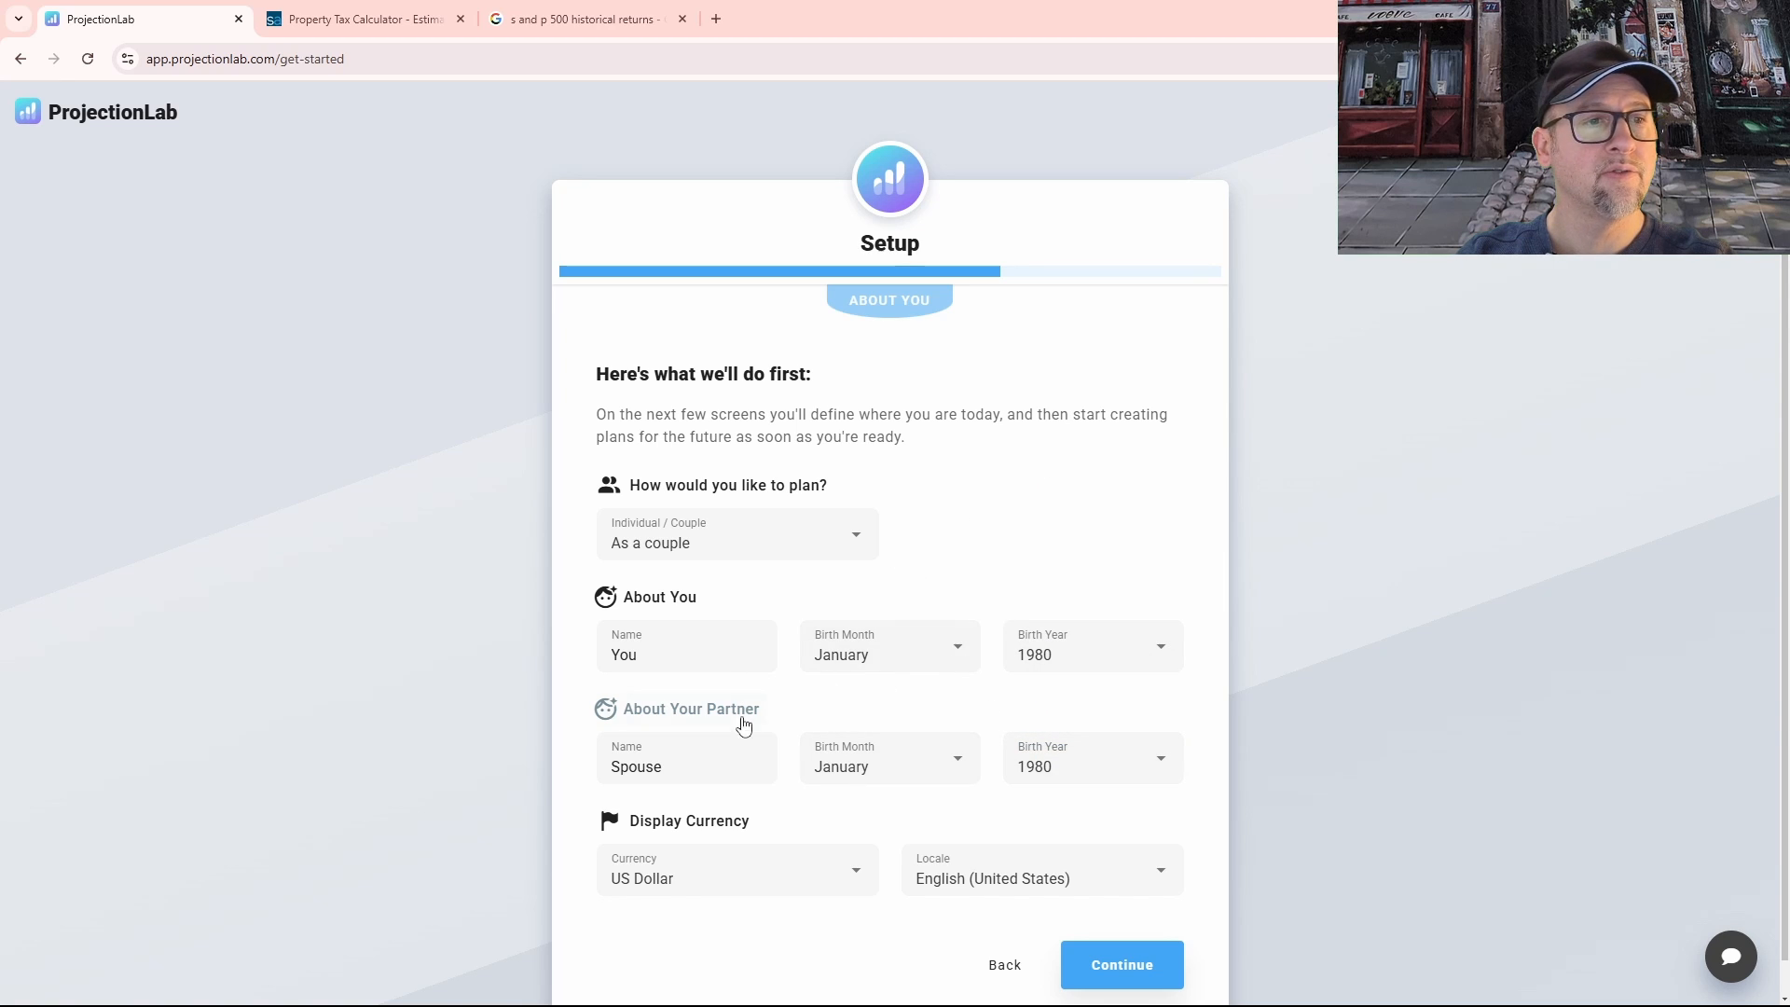
scroll(811, 798, down, 1)
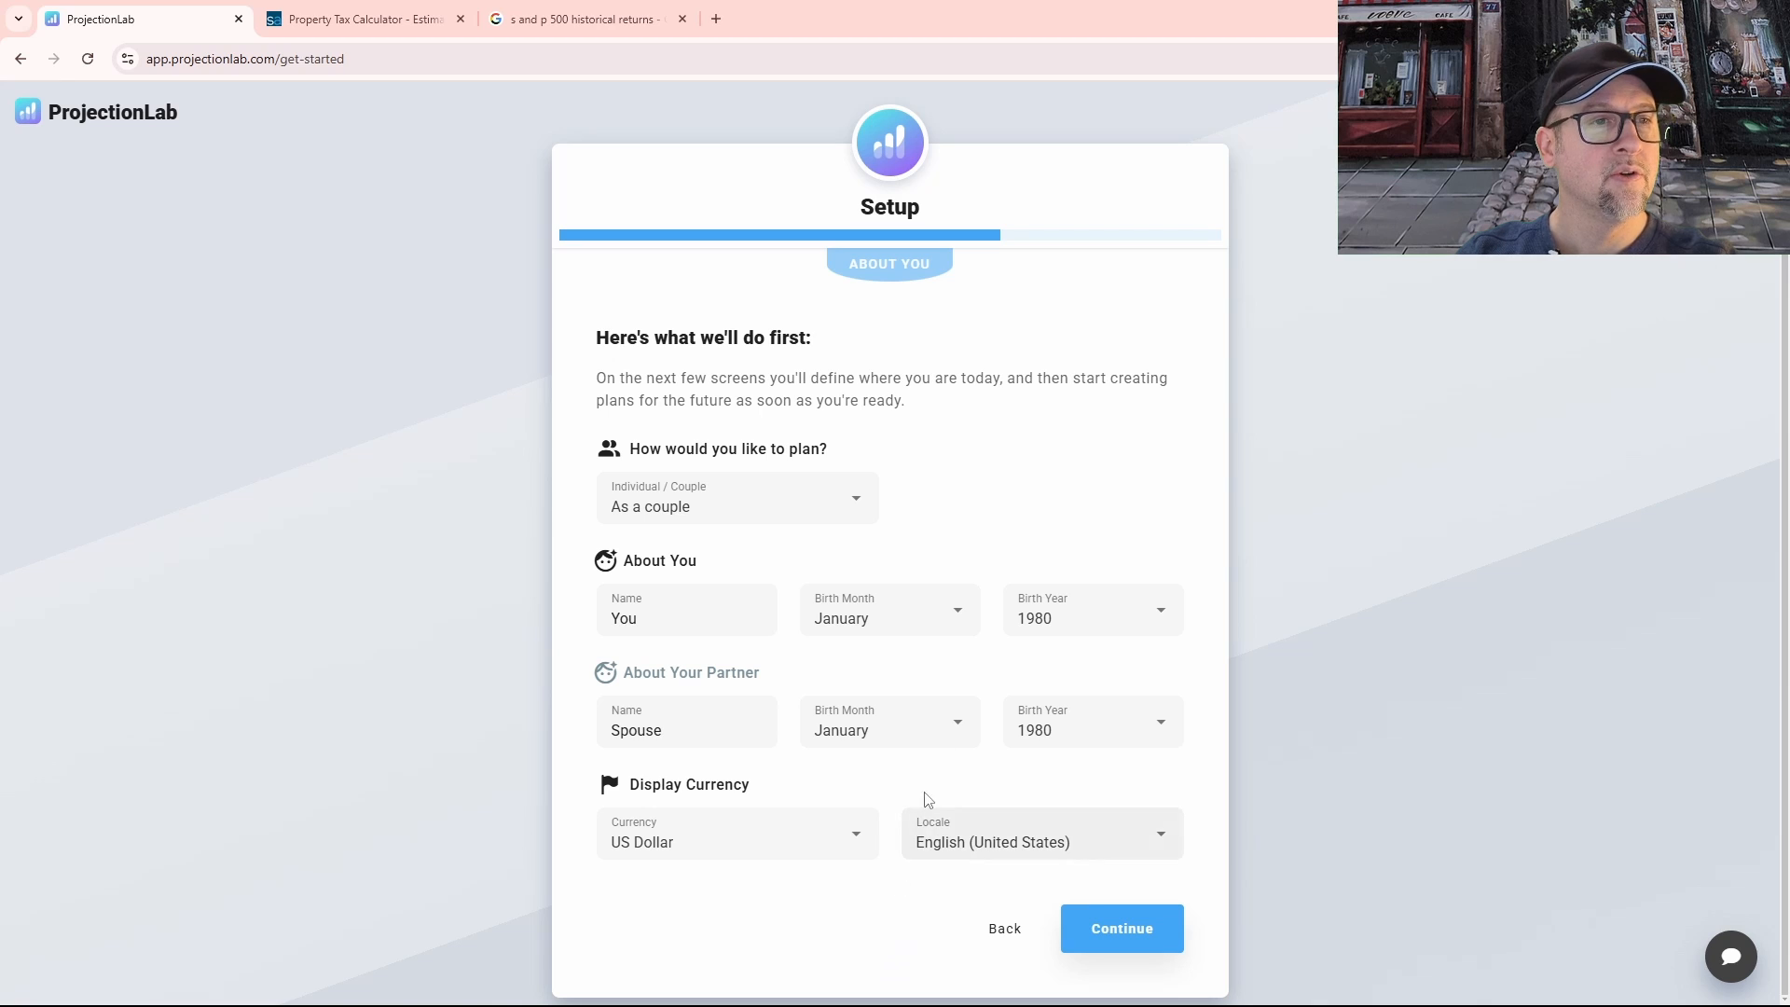
click(1100, 930)
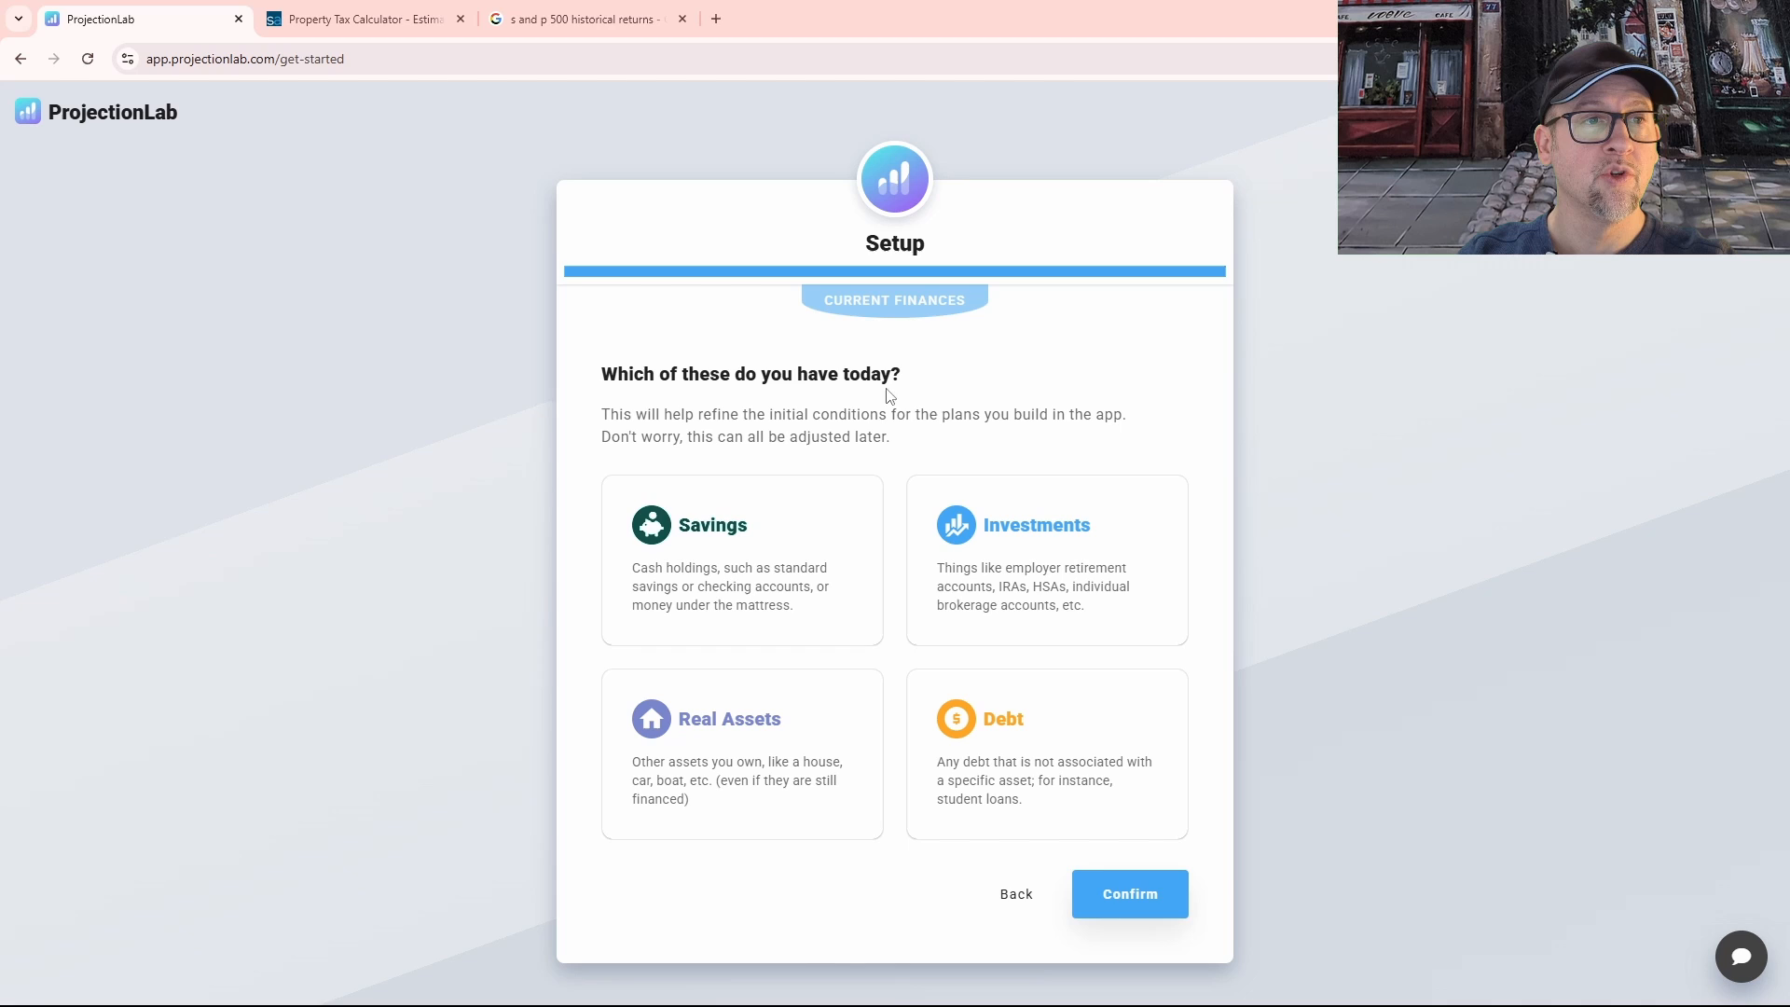
Step: Select Savings, Investments, Real Assets and Debt as the current finances, and continue to the savings setup
click(701, 555)
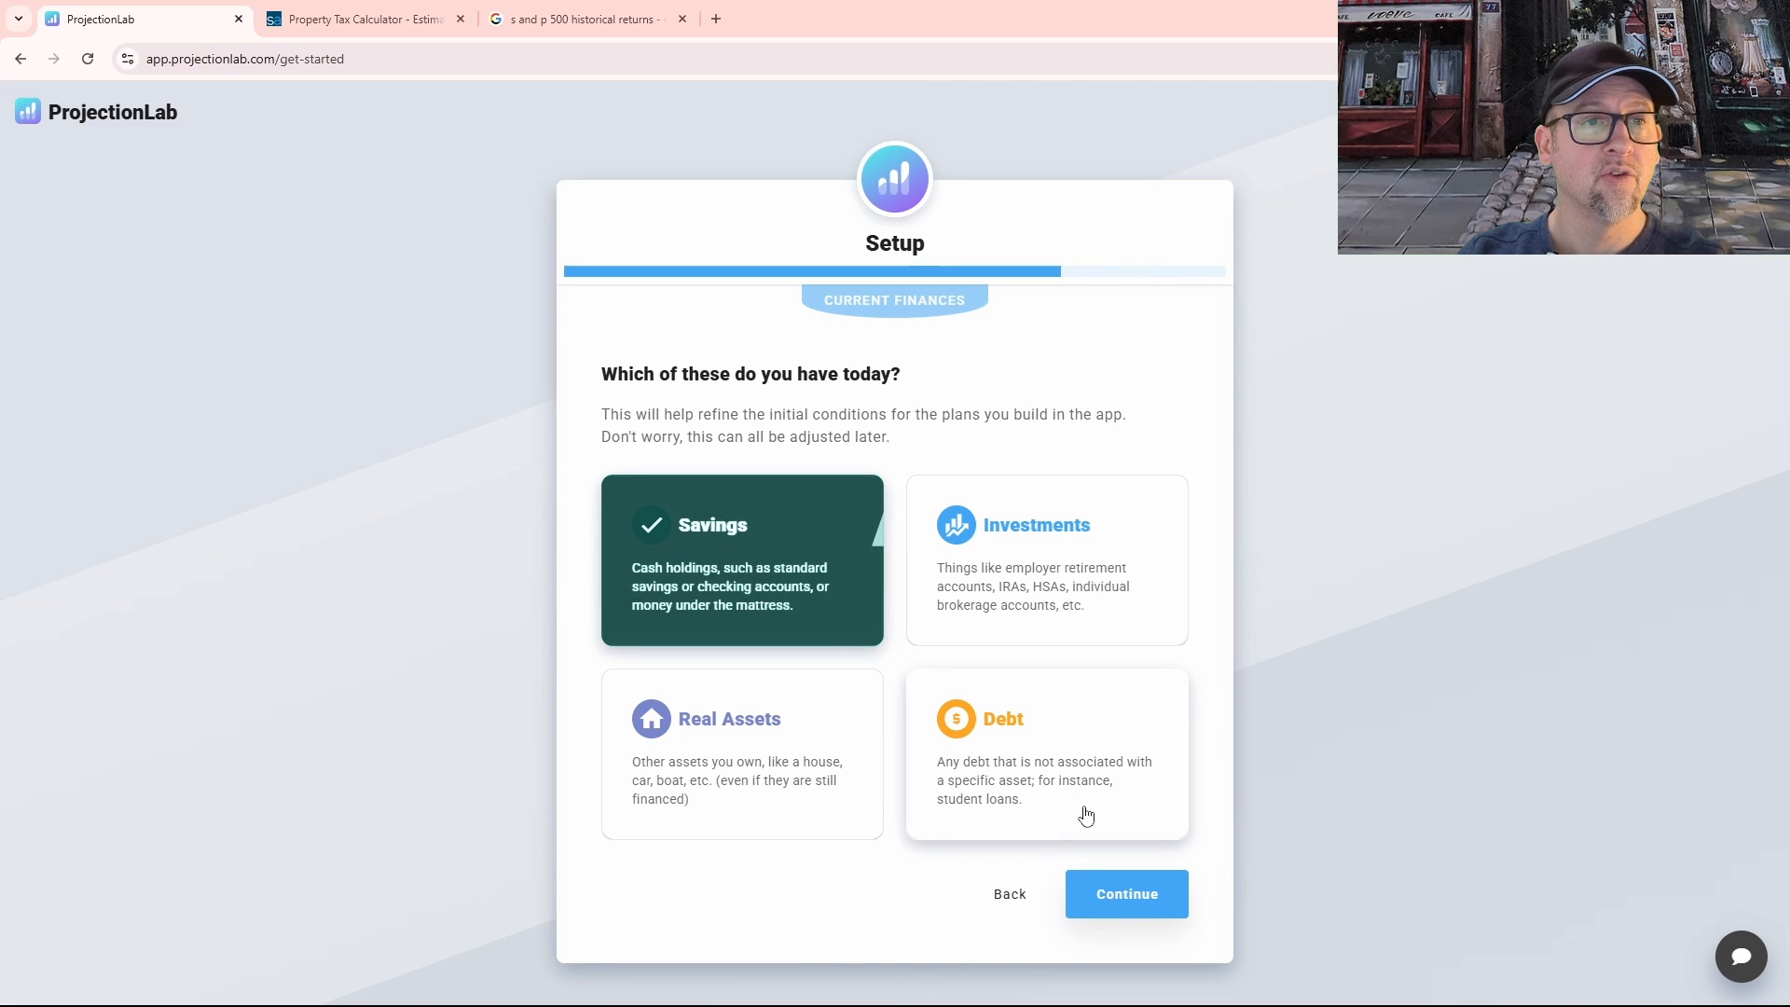
click(1030, 559)
click(718, 769)
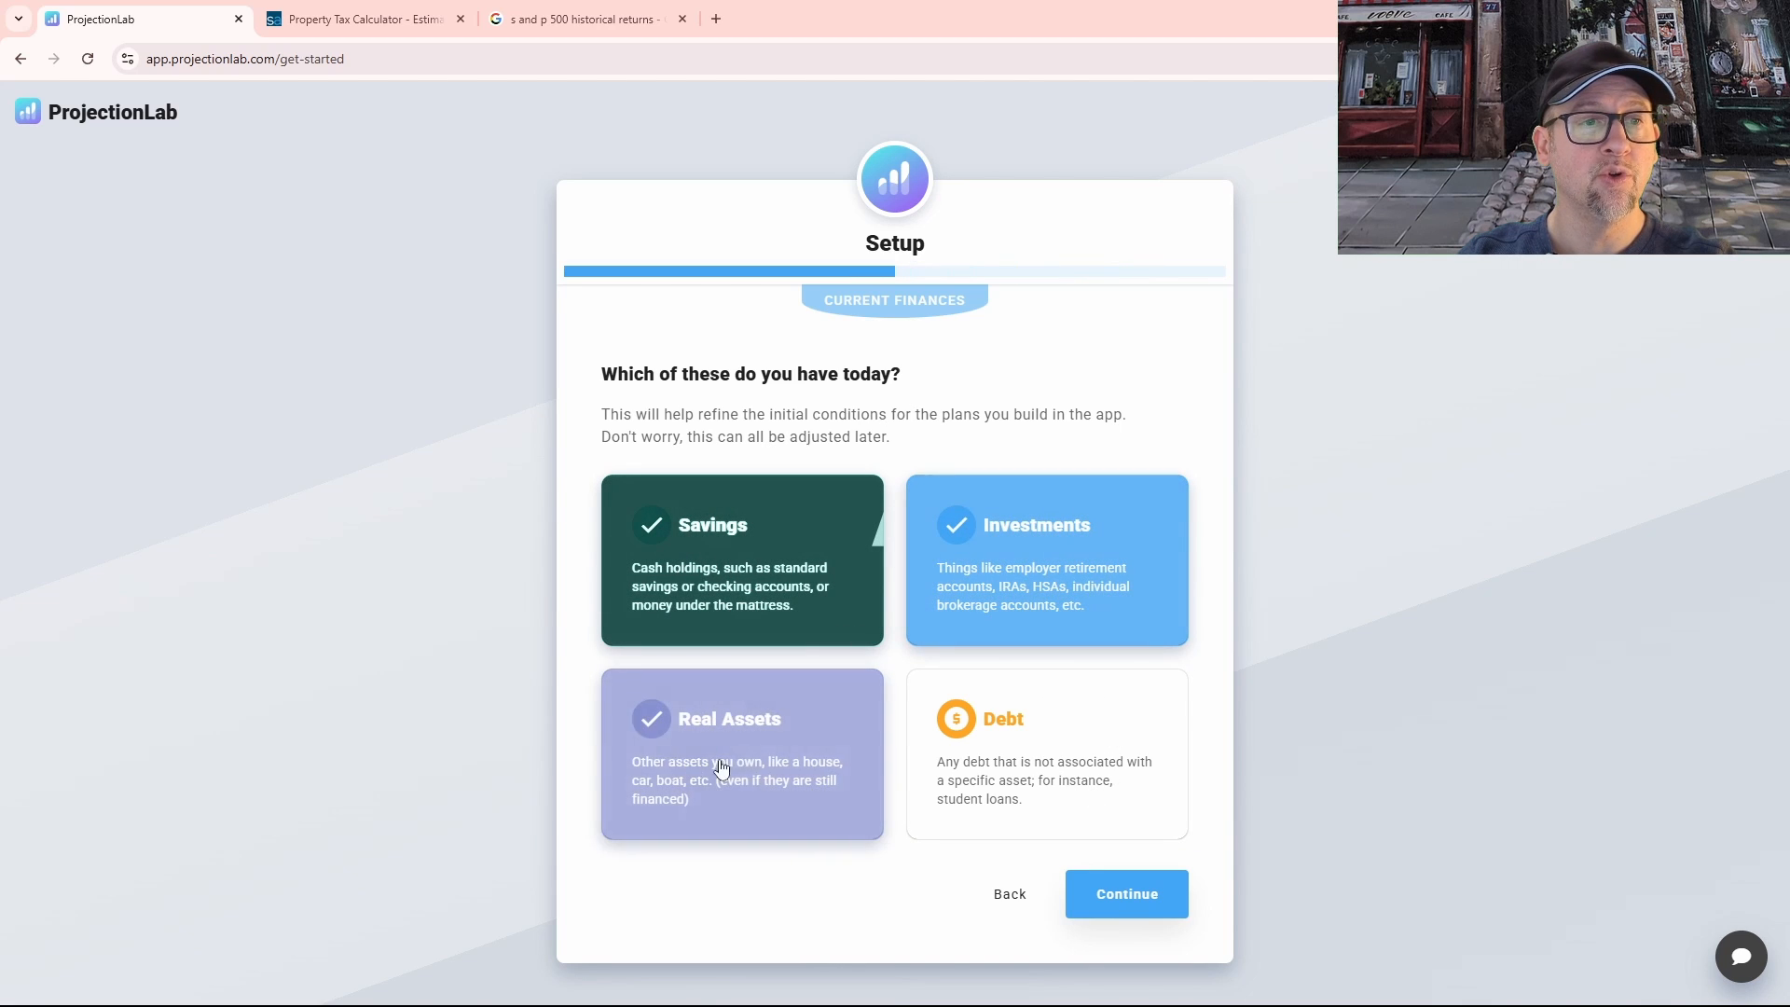
click(1066, 759)
click(1130, 895)
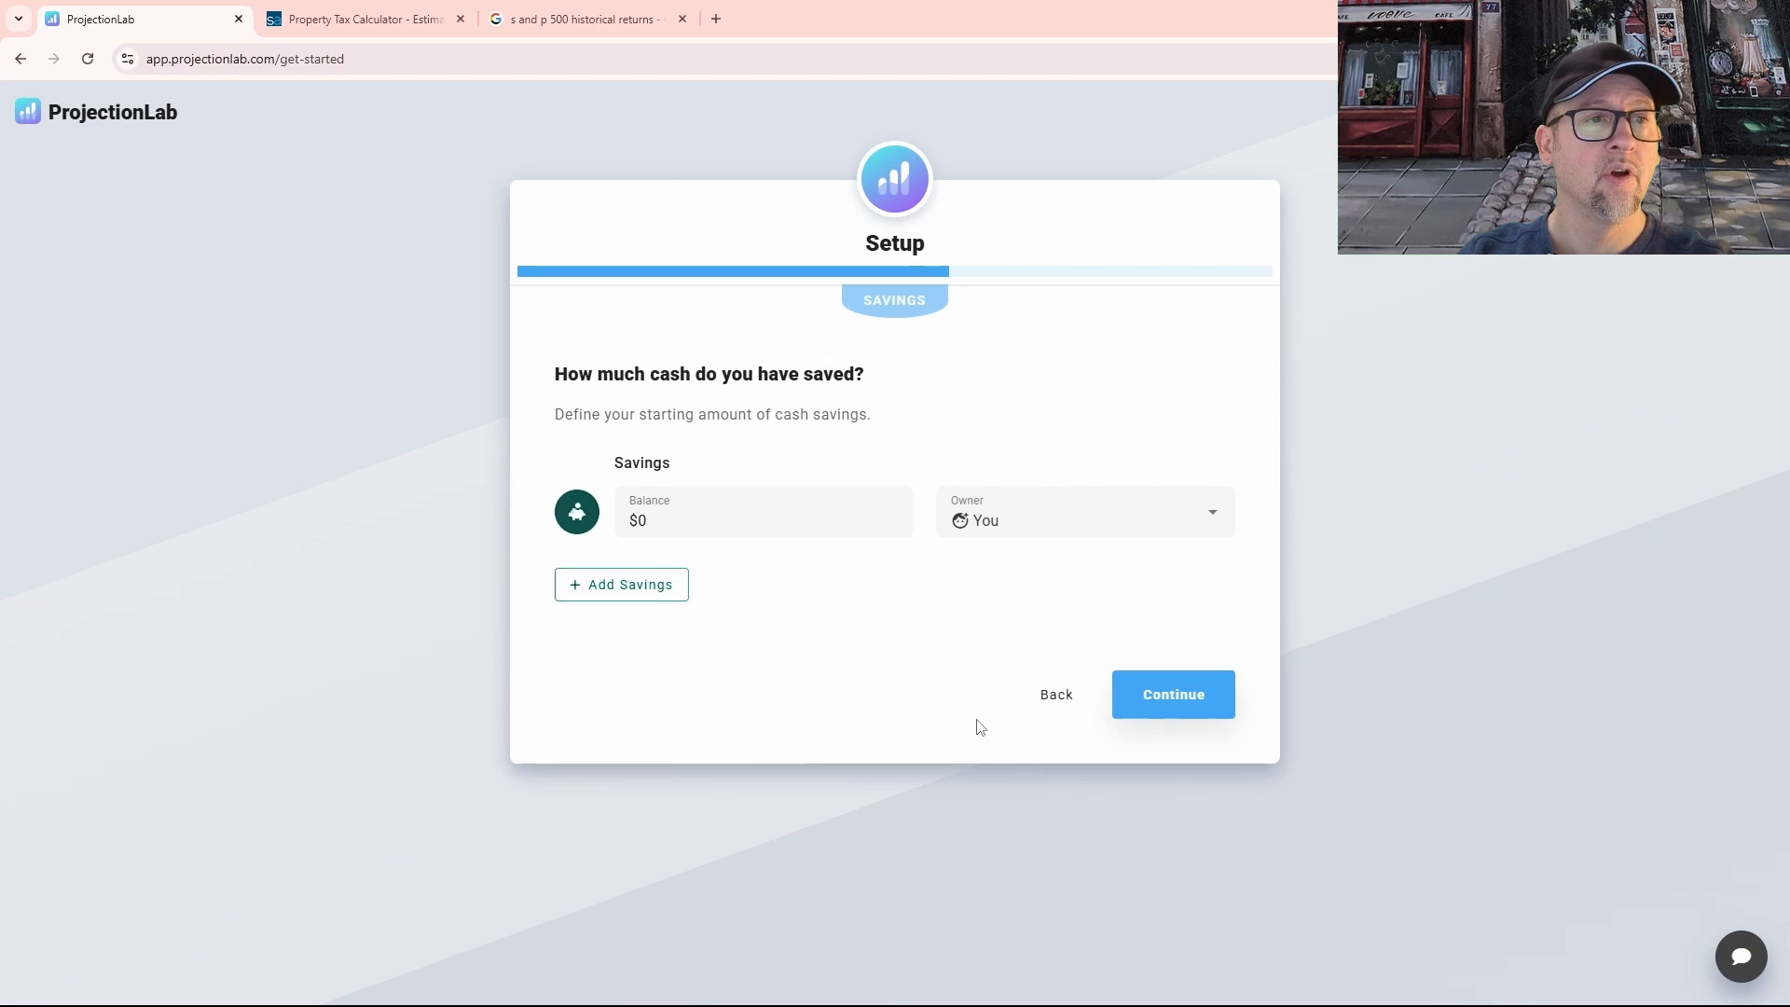
Step: Set the savings balance to $5,000 with Joint ownership and continue to the investments setup
click(728, 525)
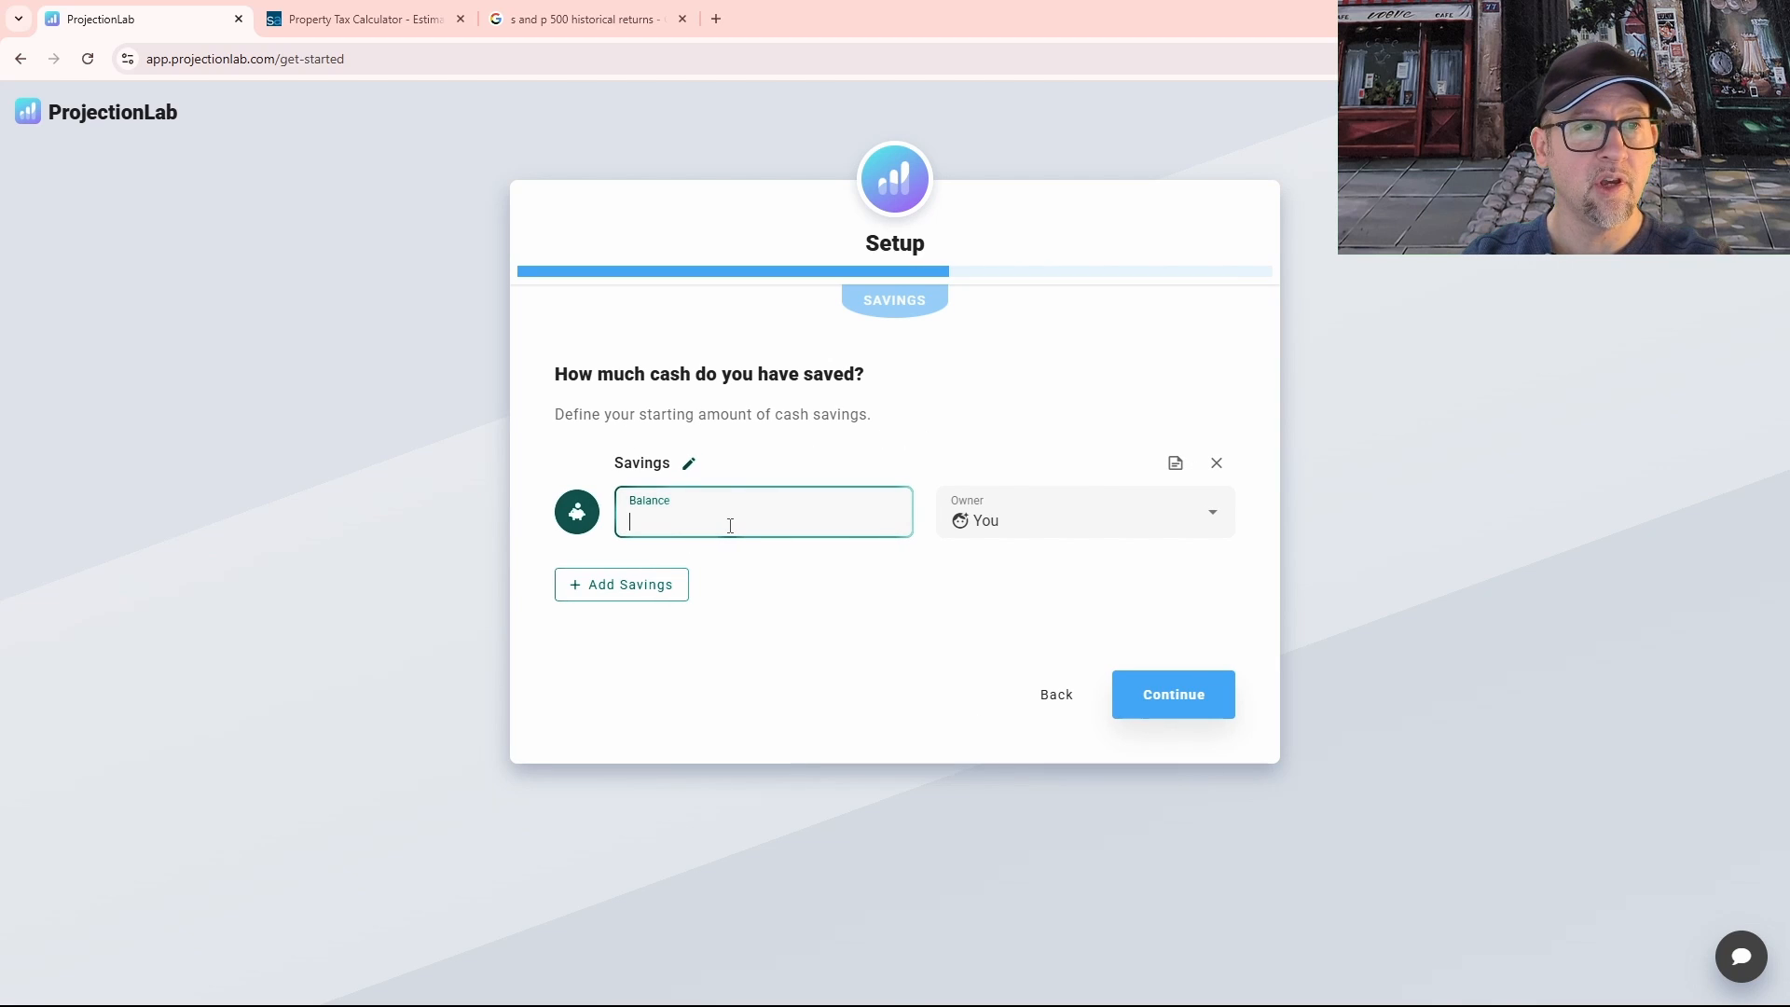
text(5,00)
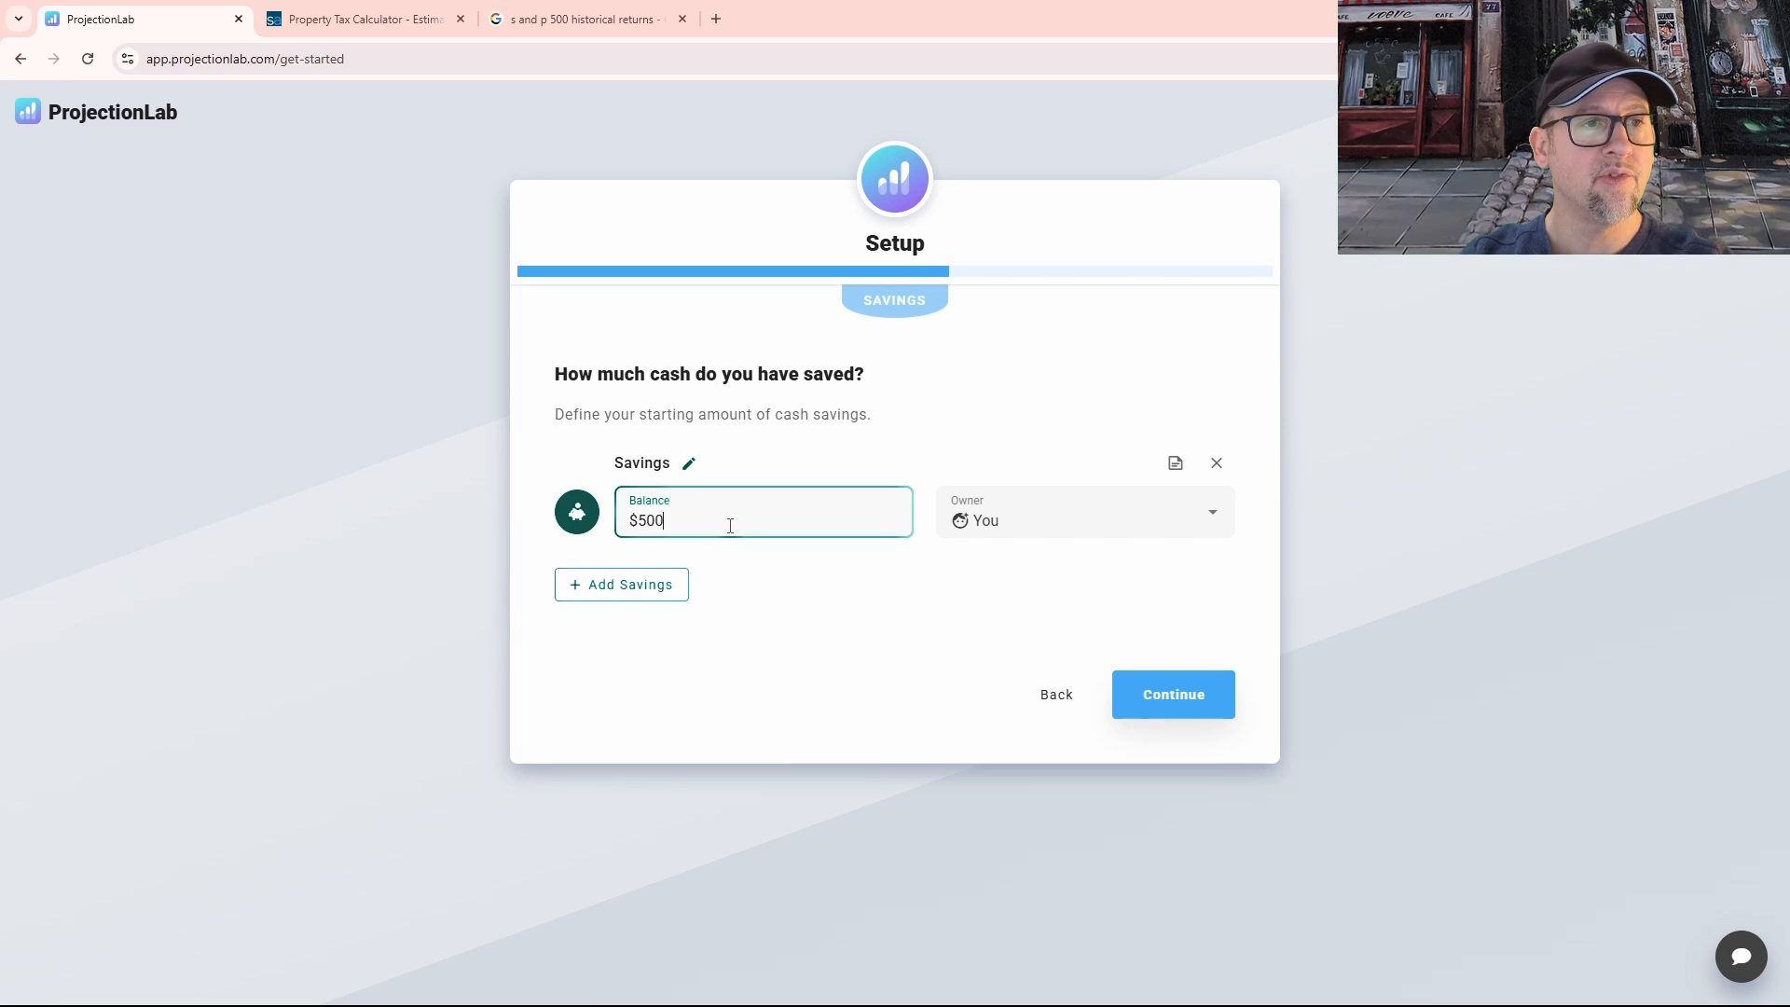
text(0)
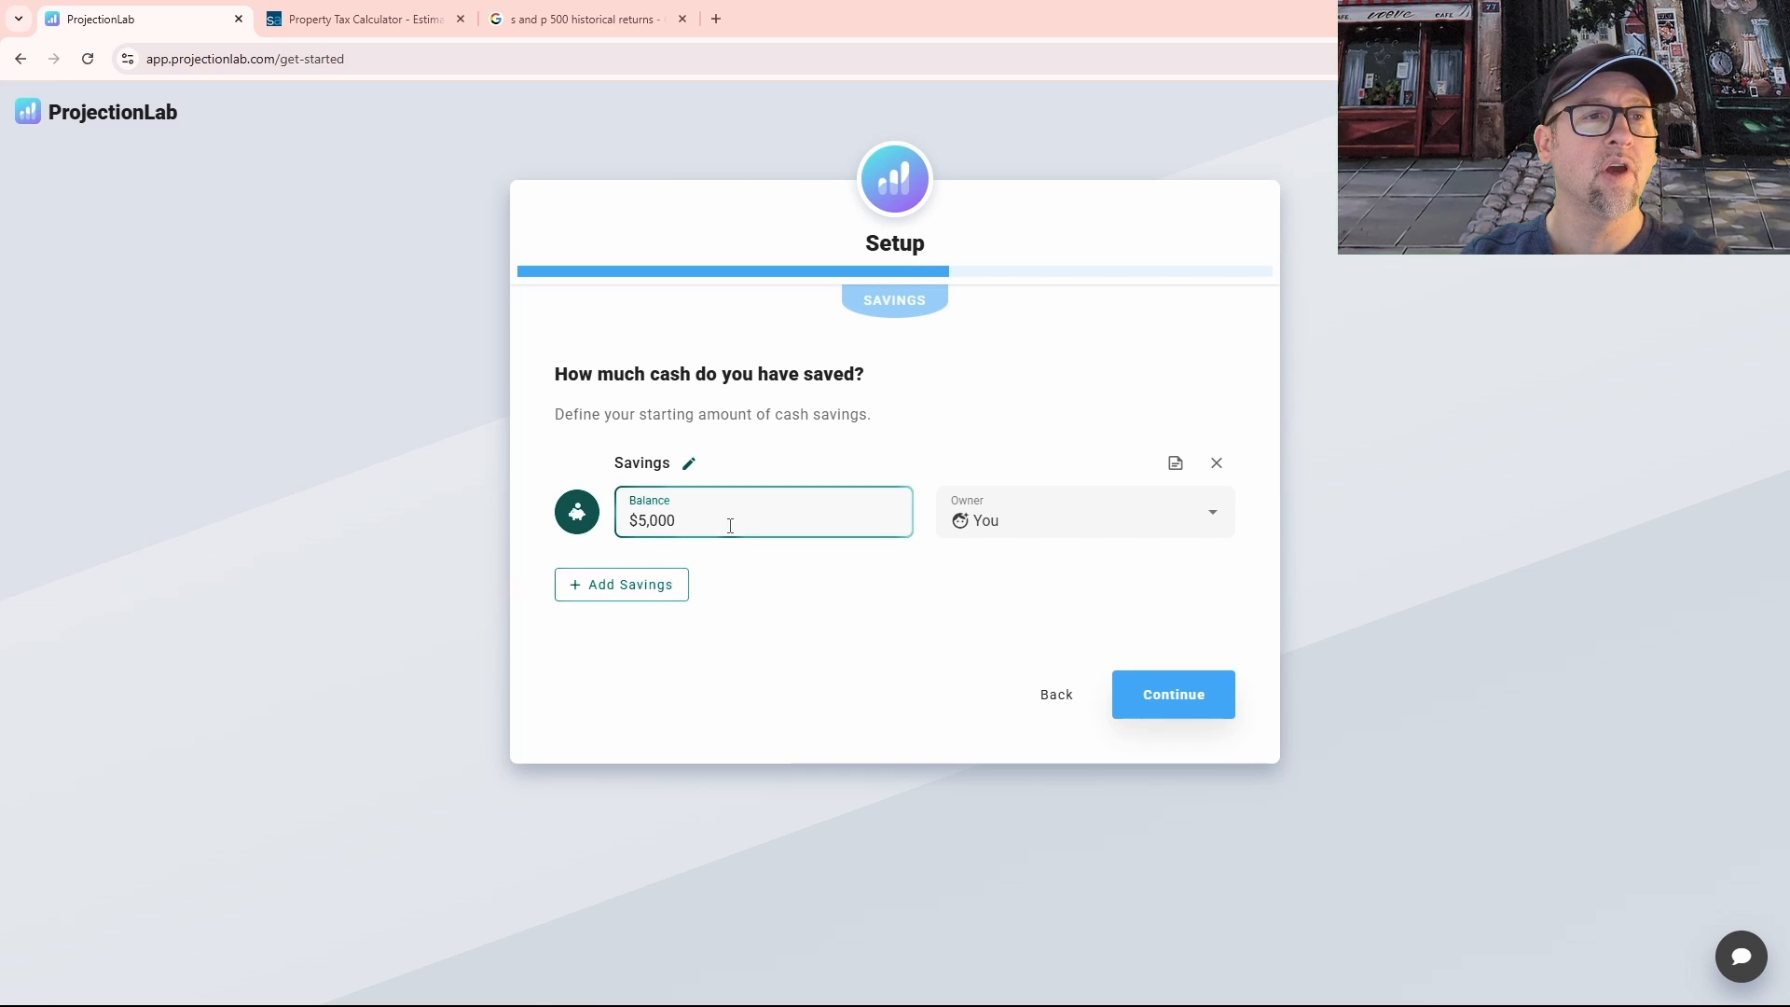
click(1002, 523)
click(997, 656)
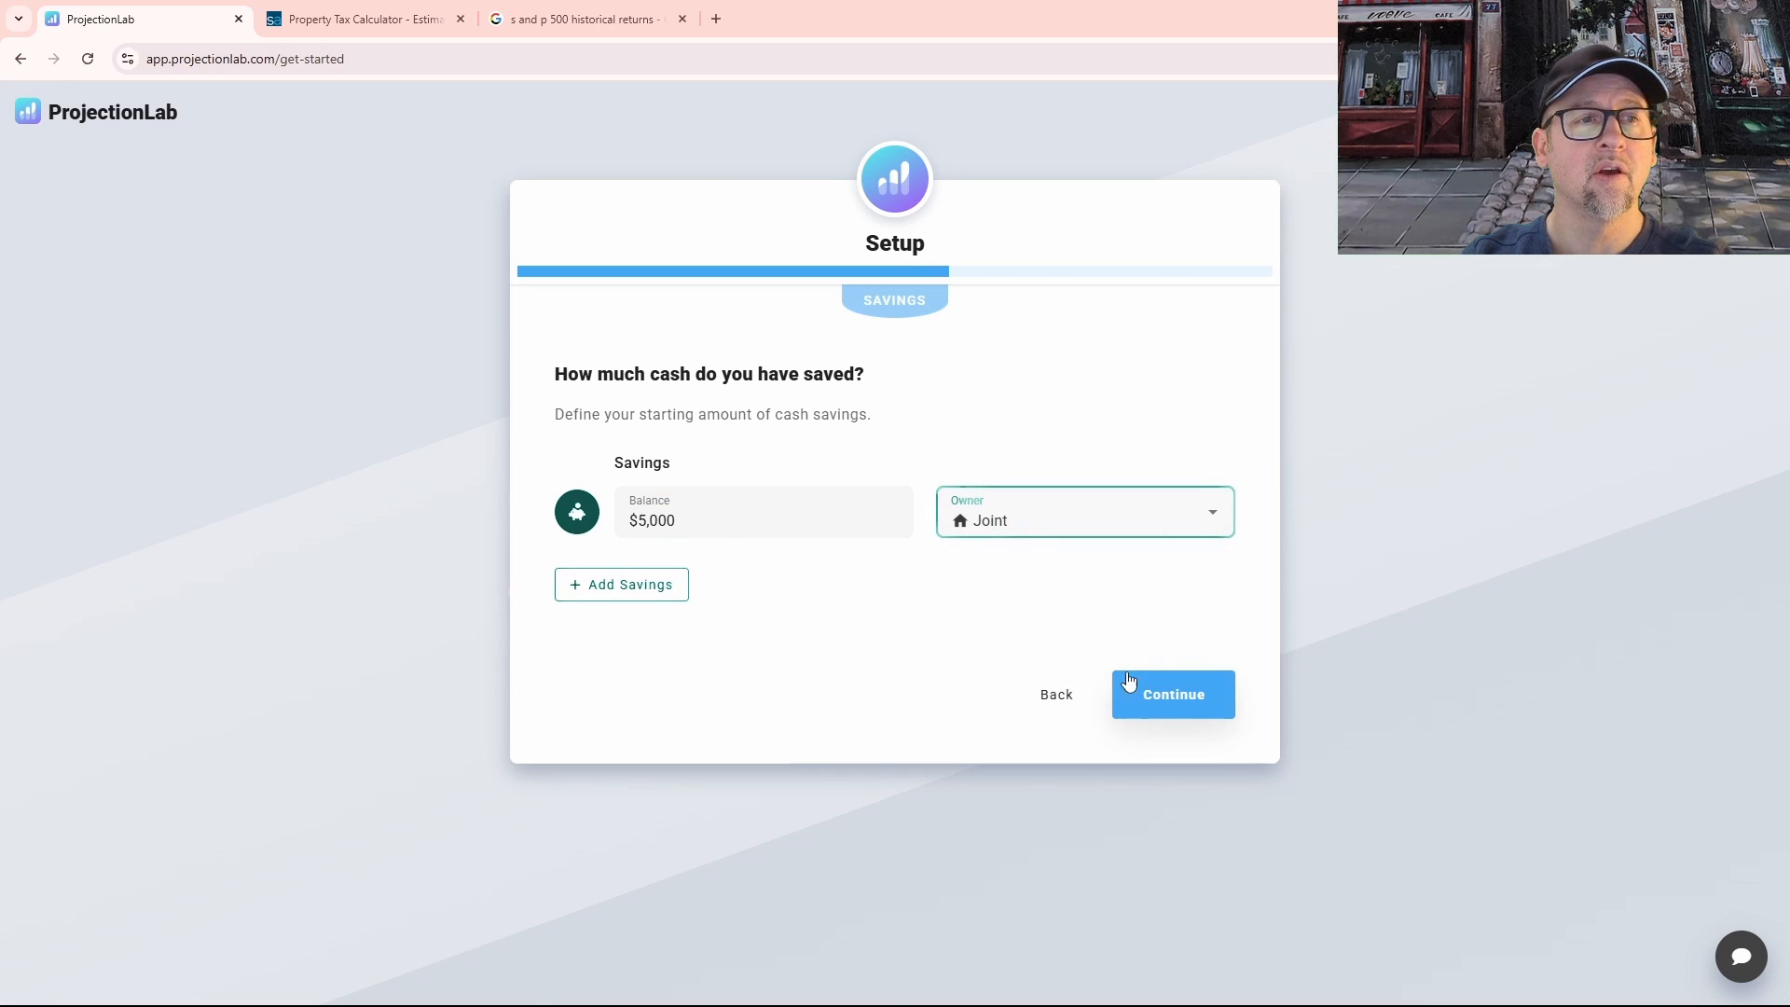
click(1188, 705)
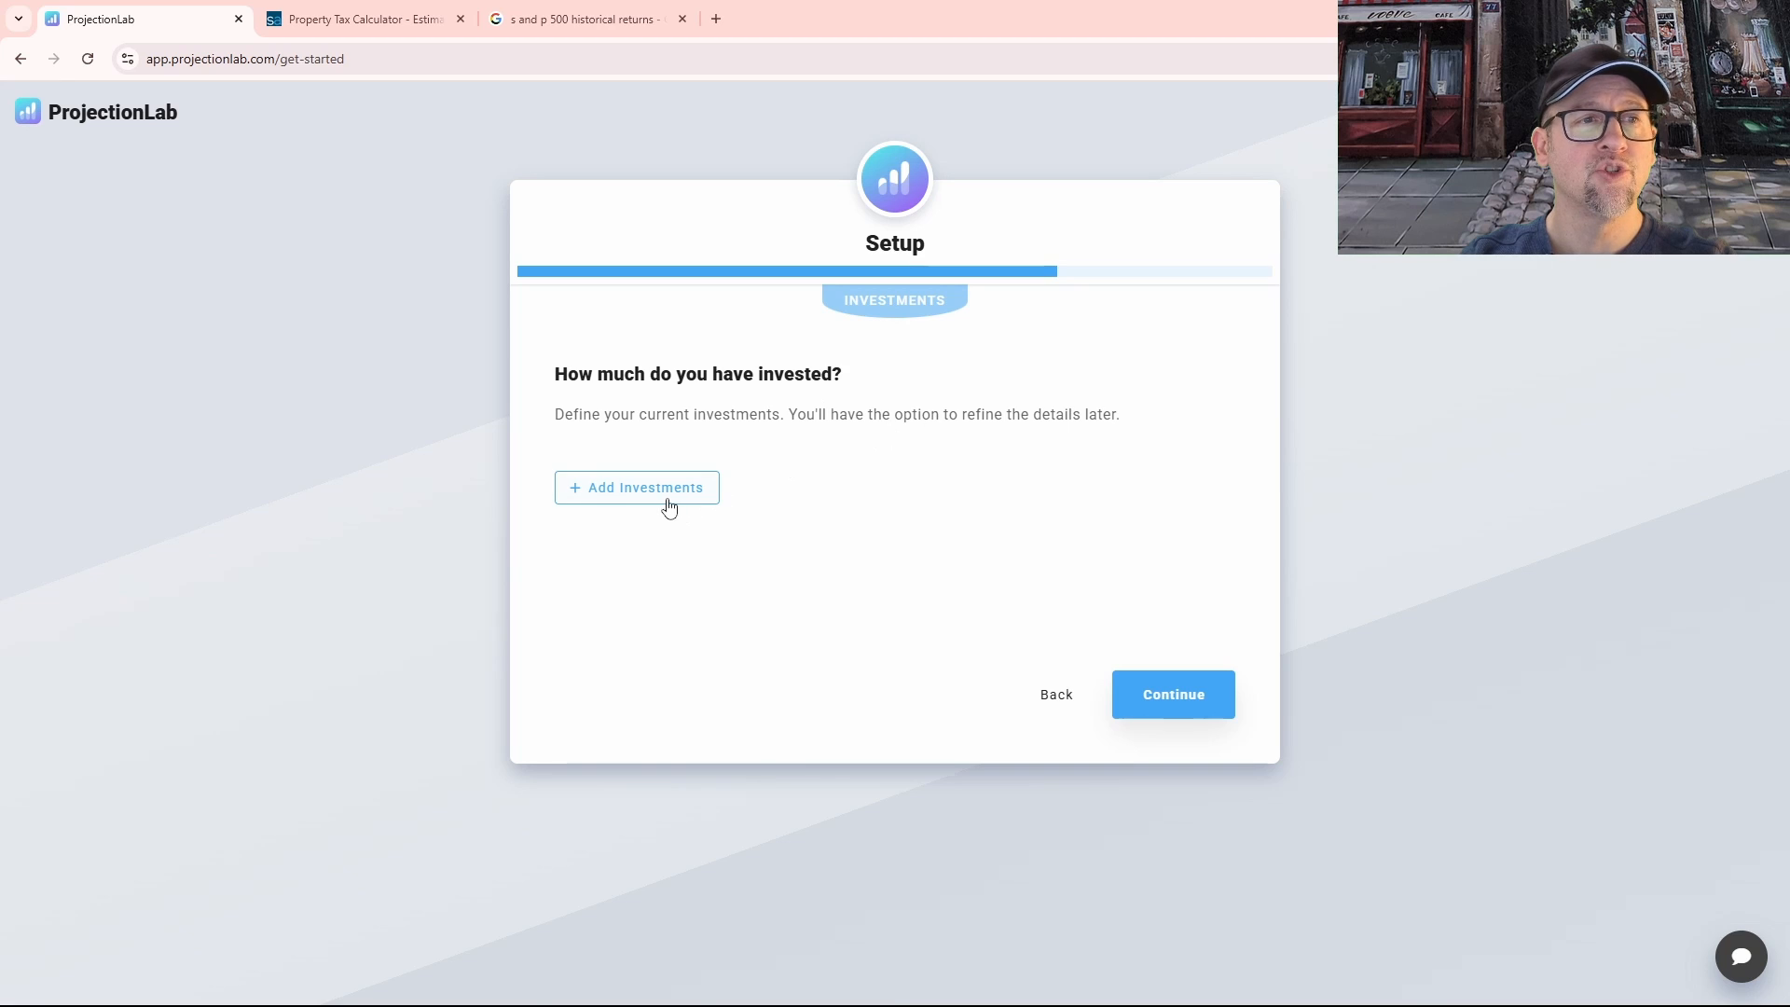
Step: Add a 401k/403b investment account for You with a $40,000 balance and proceed
click(630, 490)
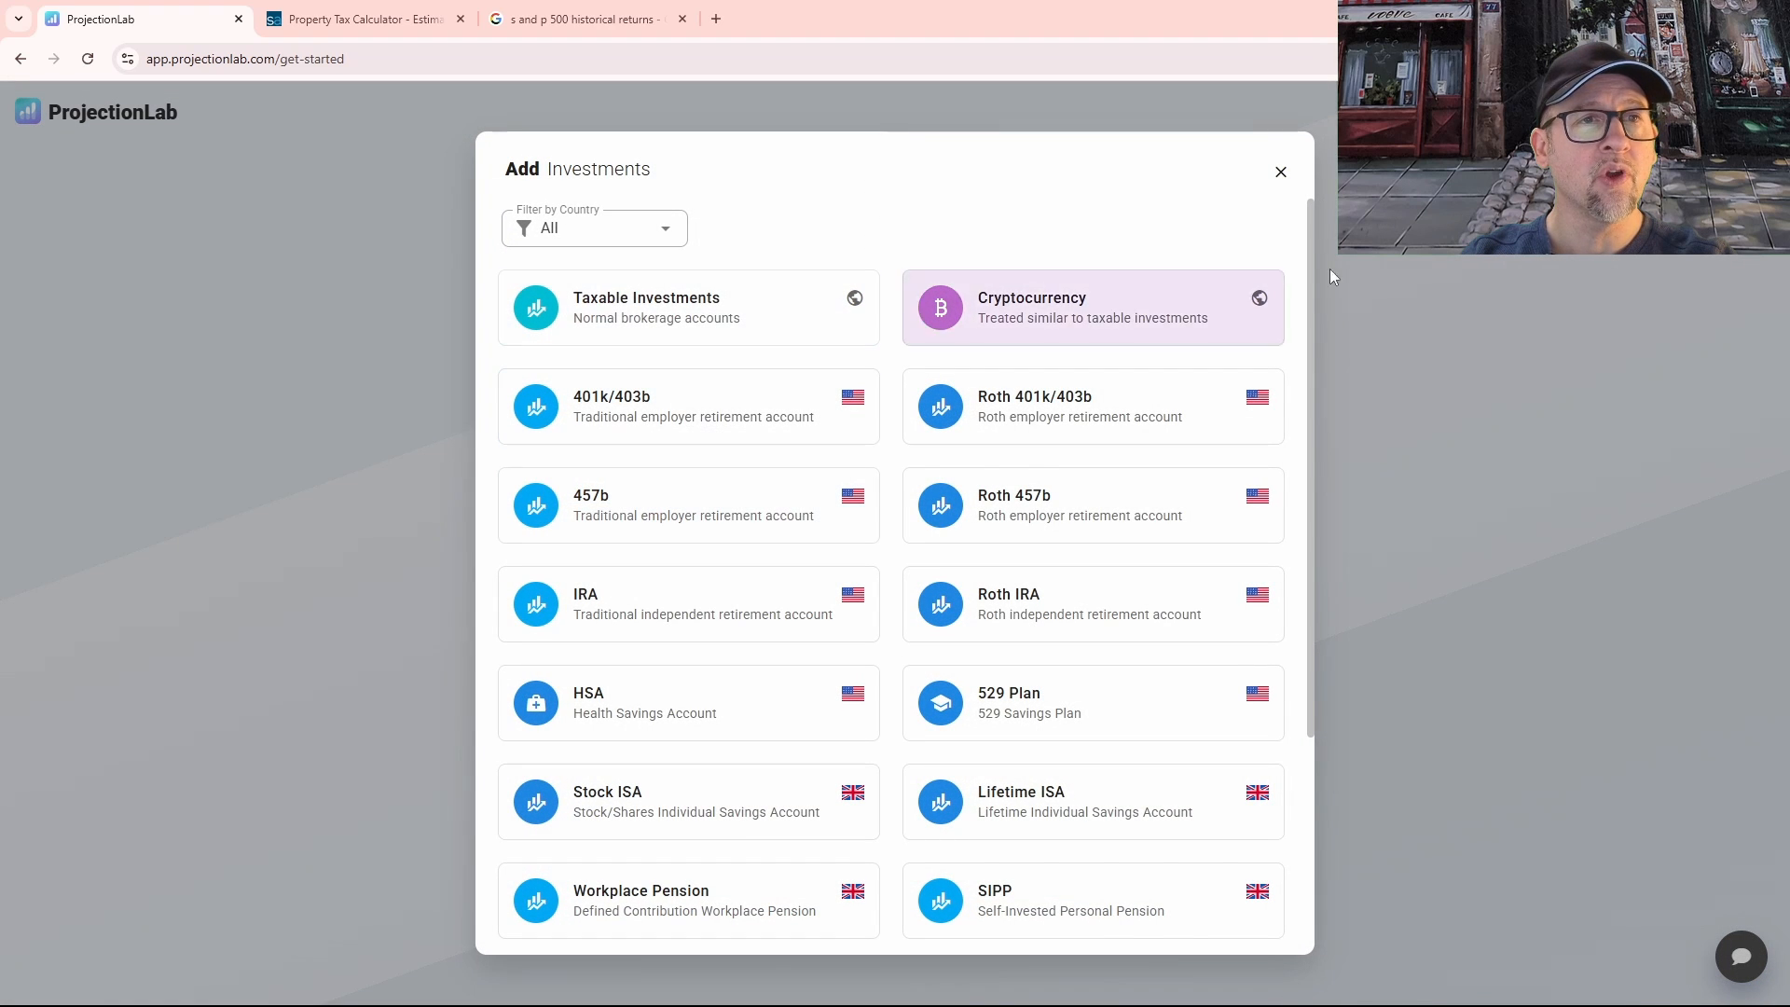
click(559, 427)
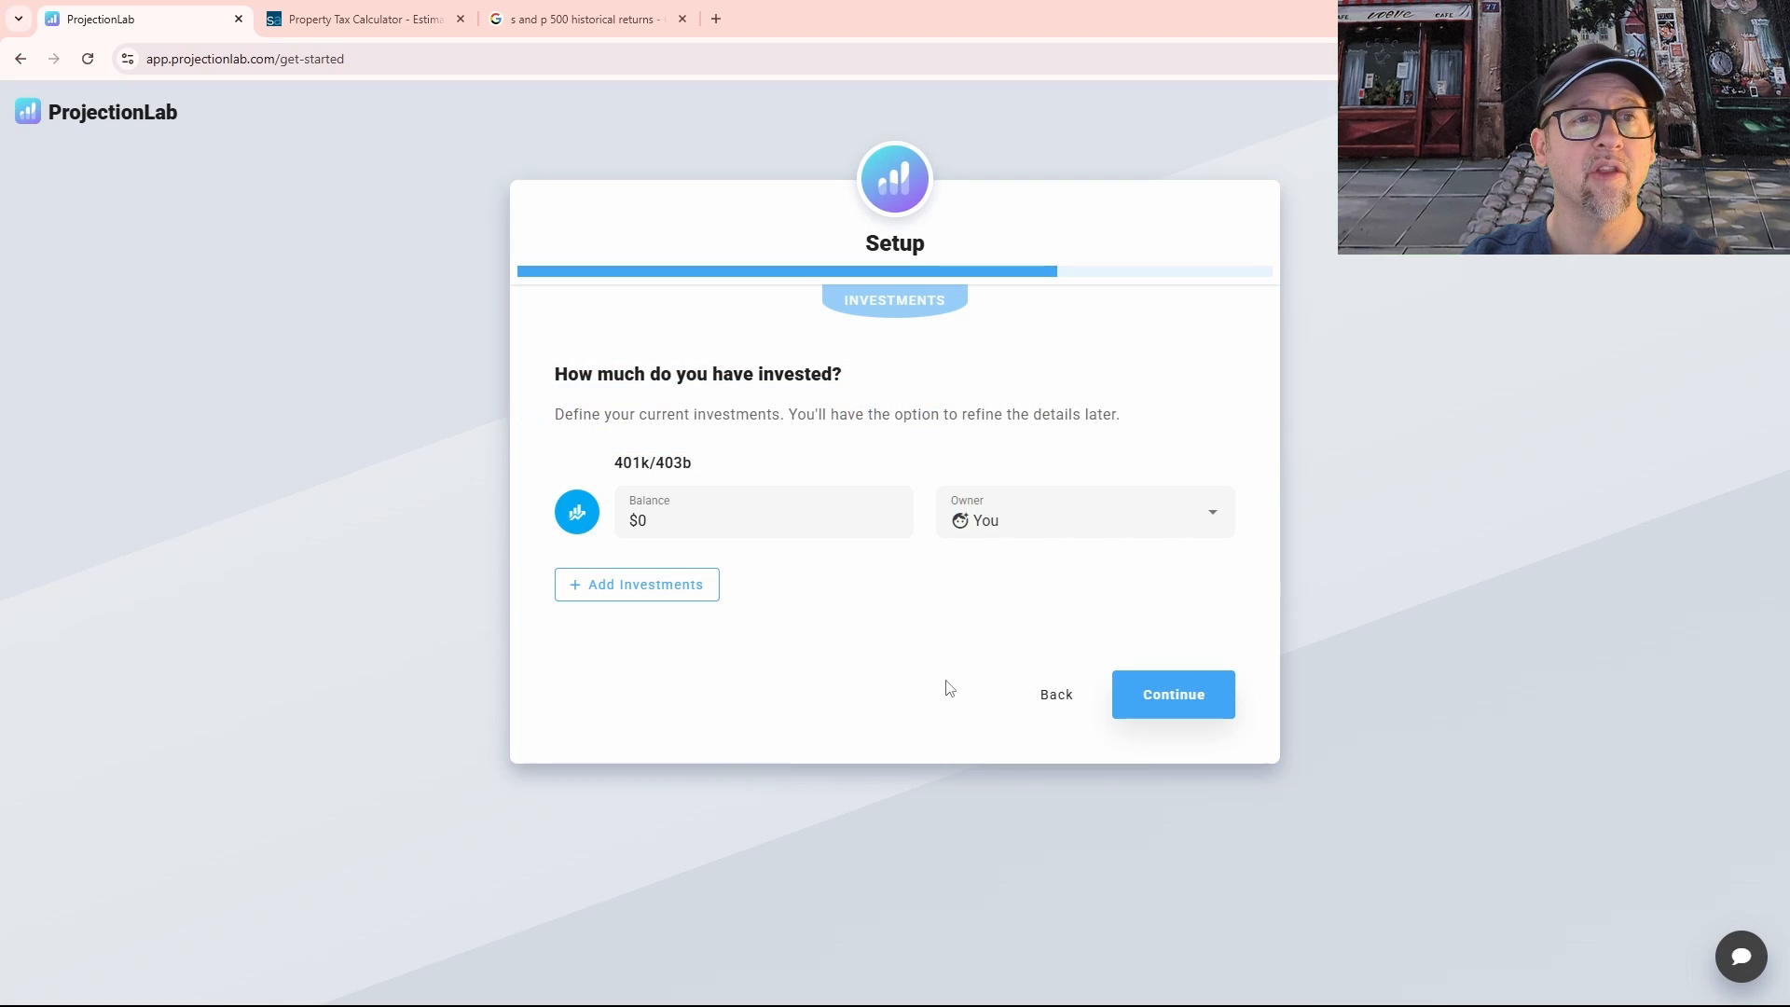
click(674, 524)
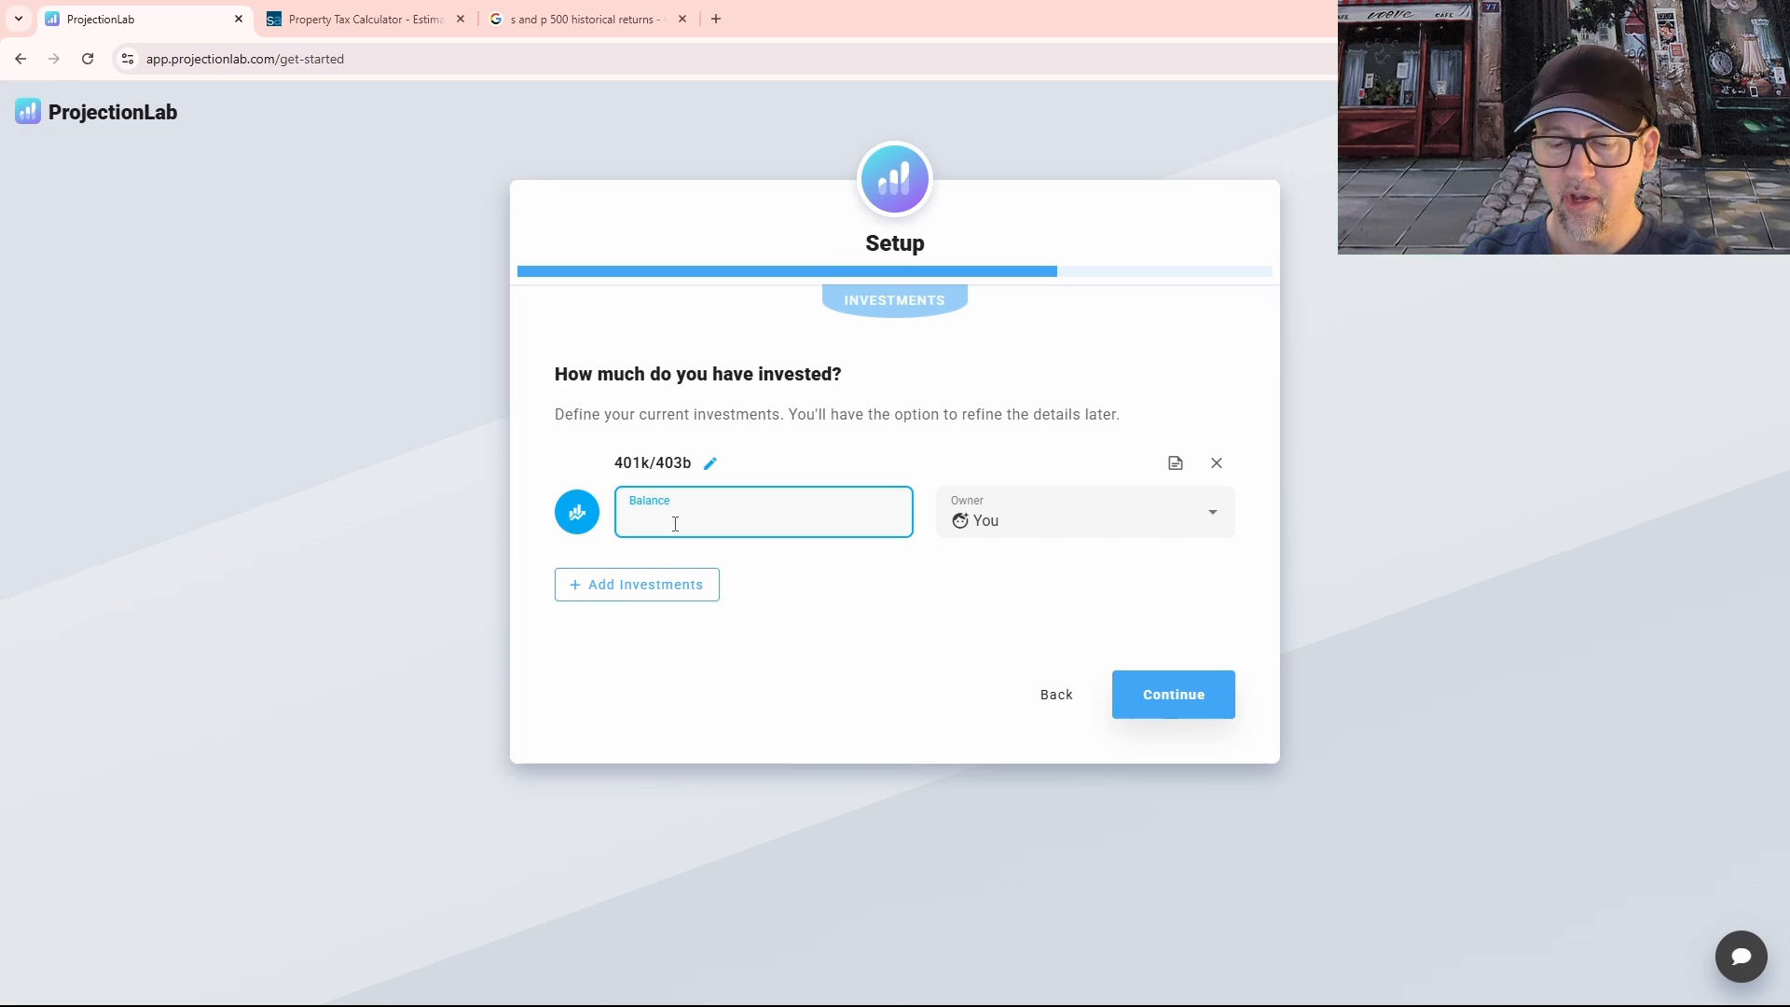
text(40,000)
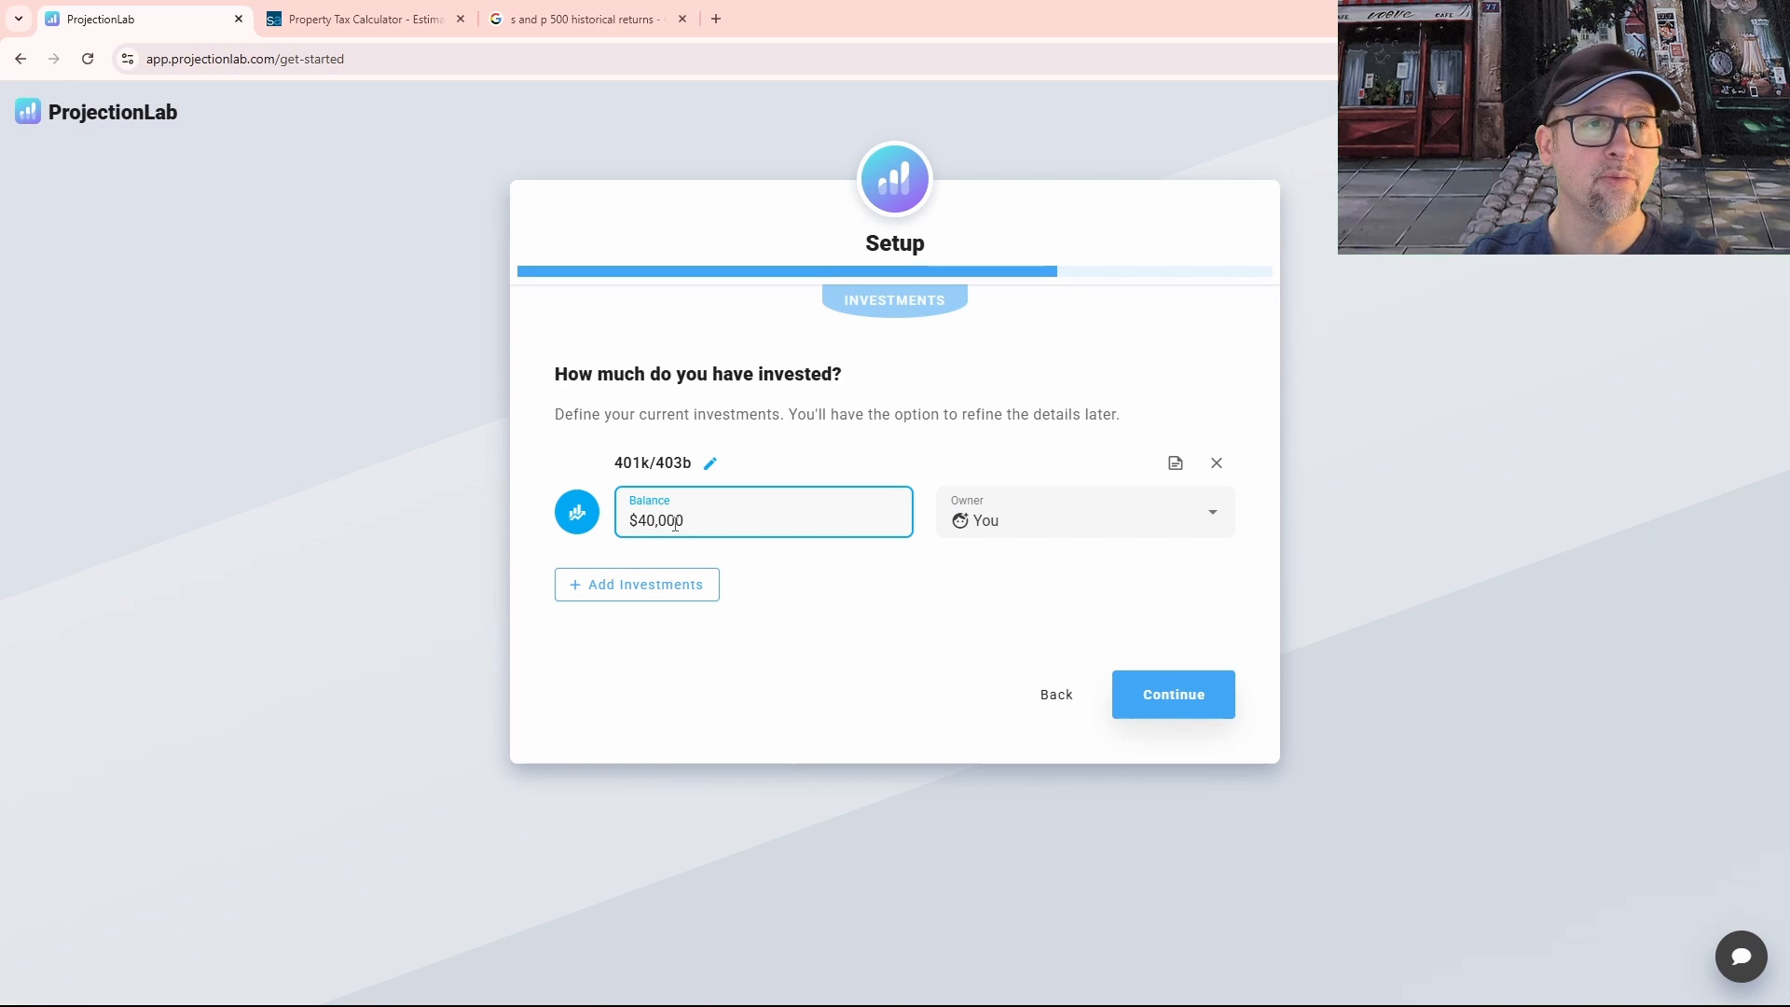
click(1181, 692)
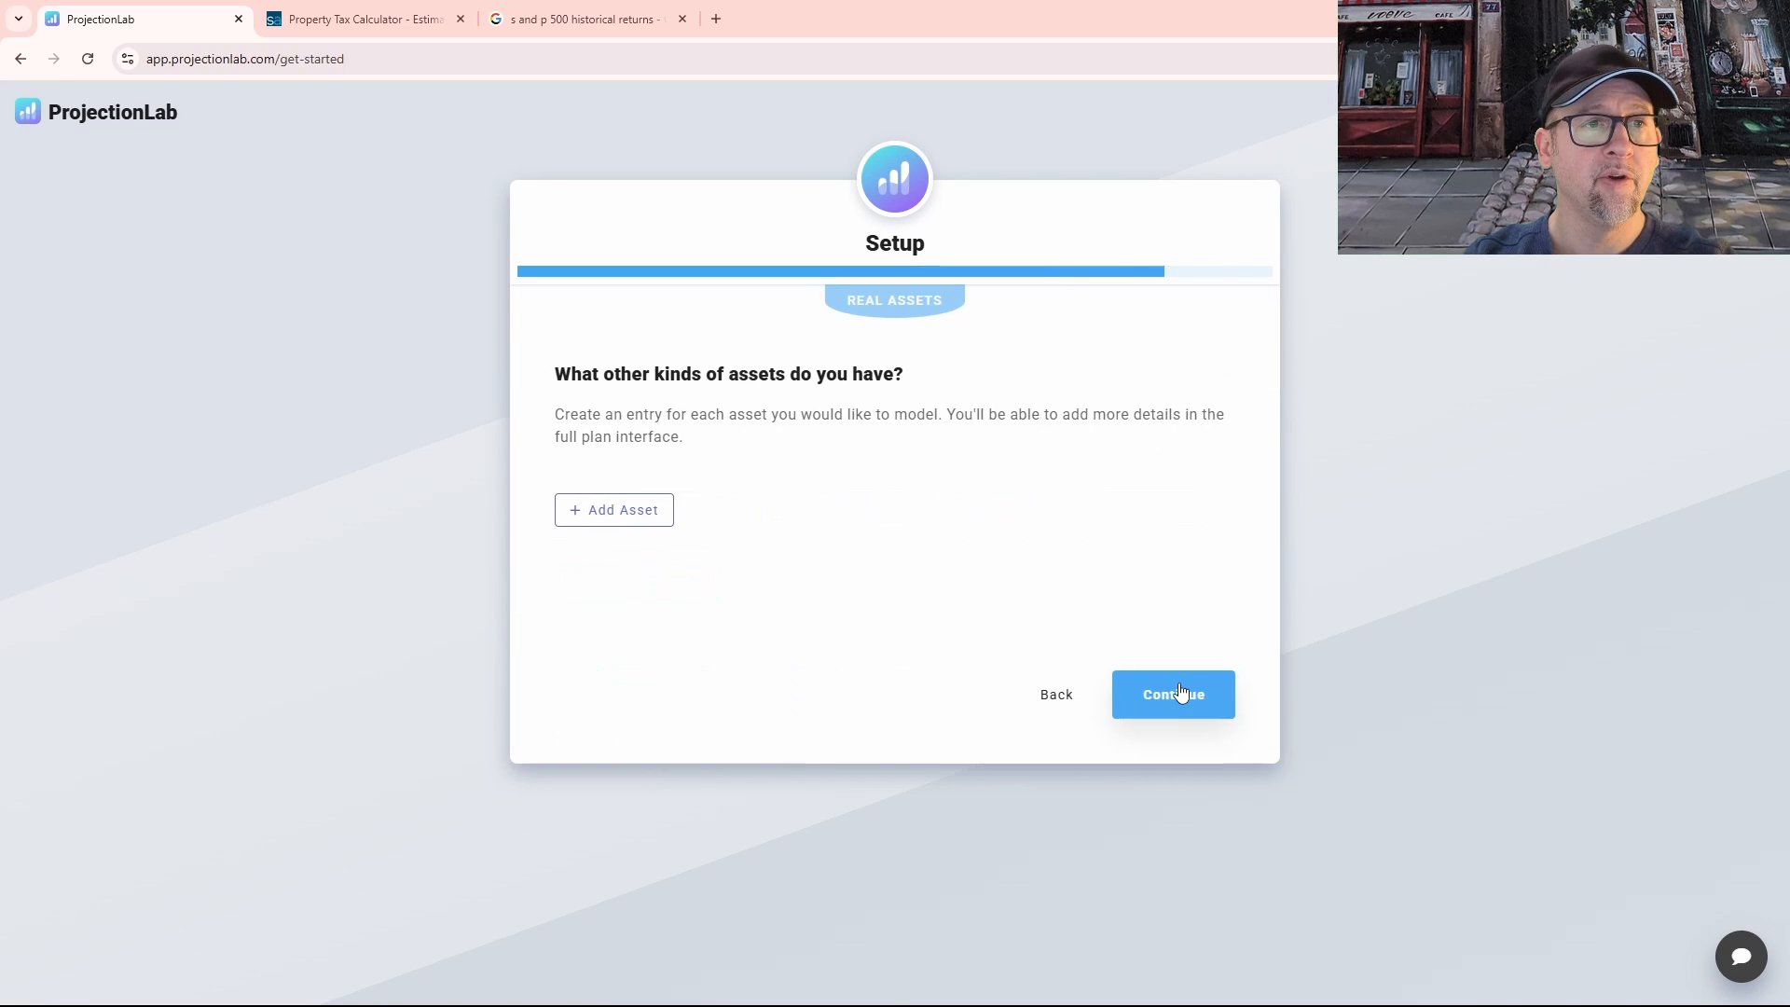
Step: Return to the investments, add a second 401k/403b with a $20,000 balance owned by Spouse, and continue to real assets
click(1059, 694)
click(637, 599)
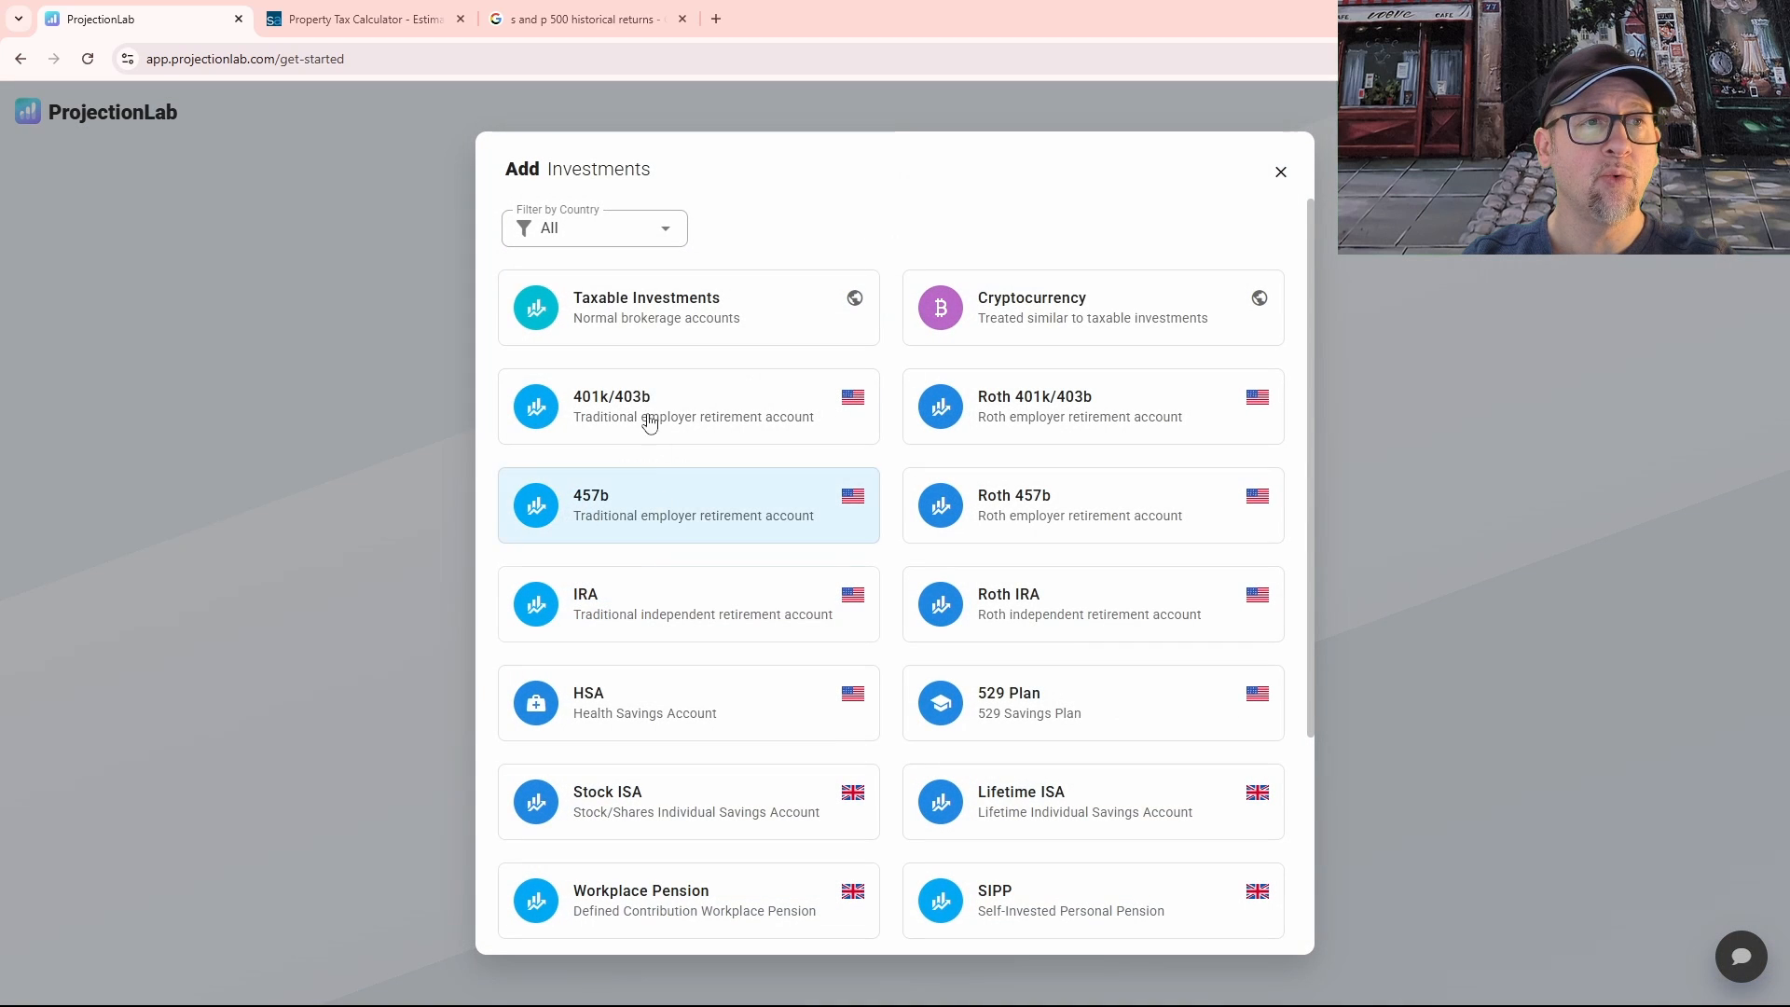
click(639, 404)
click(668, 629)
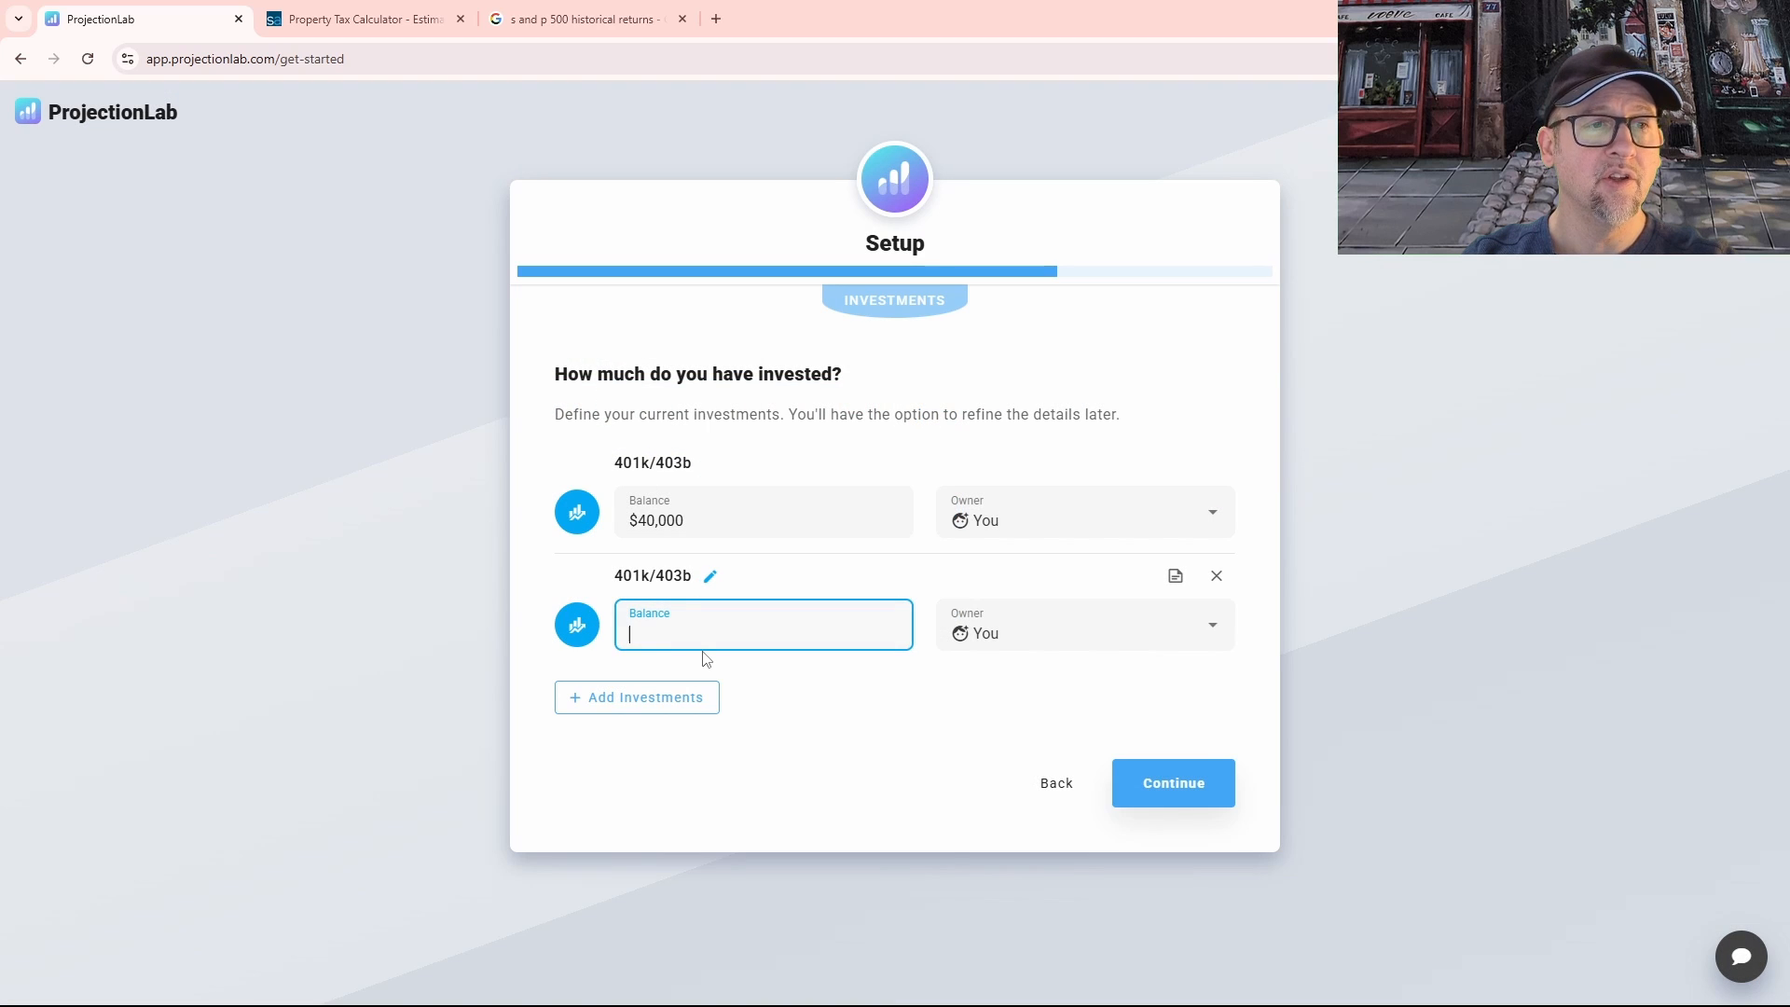
text(20,000)
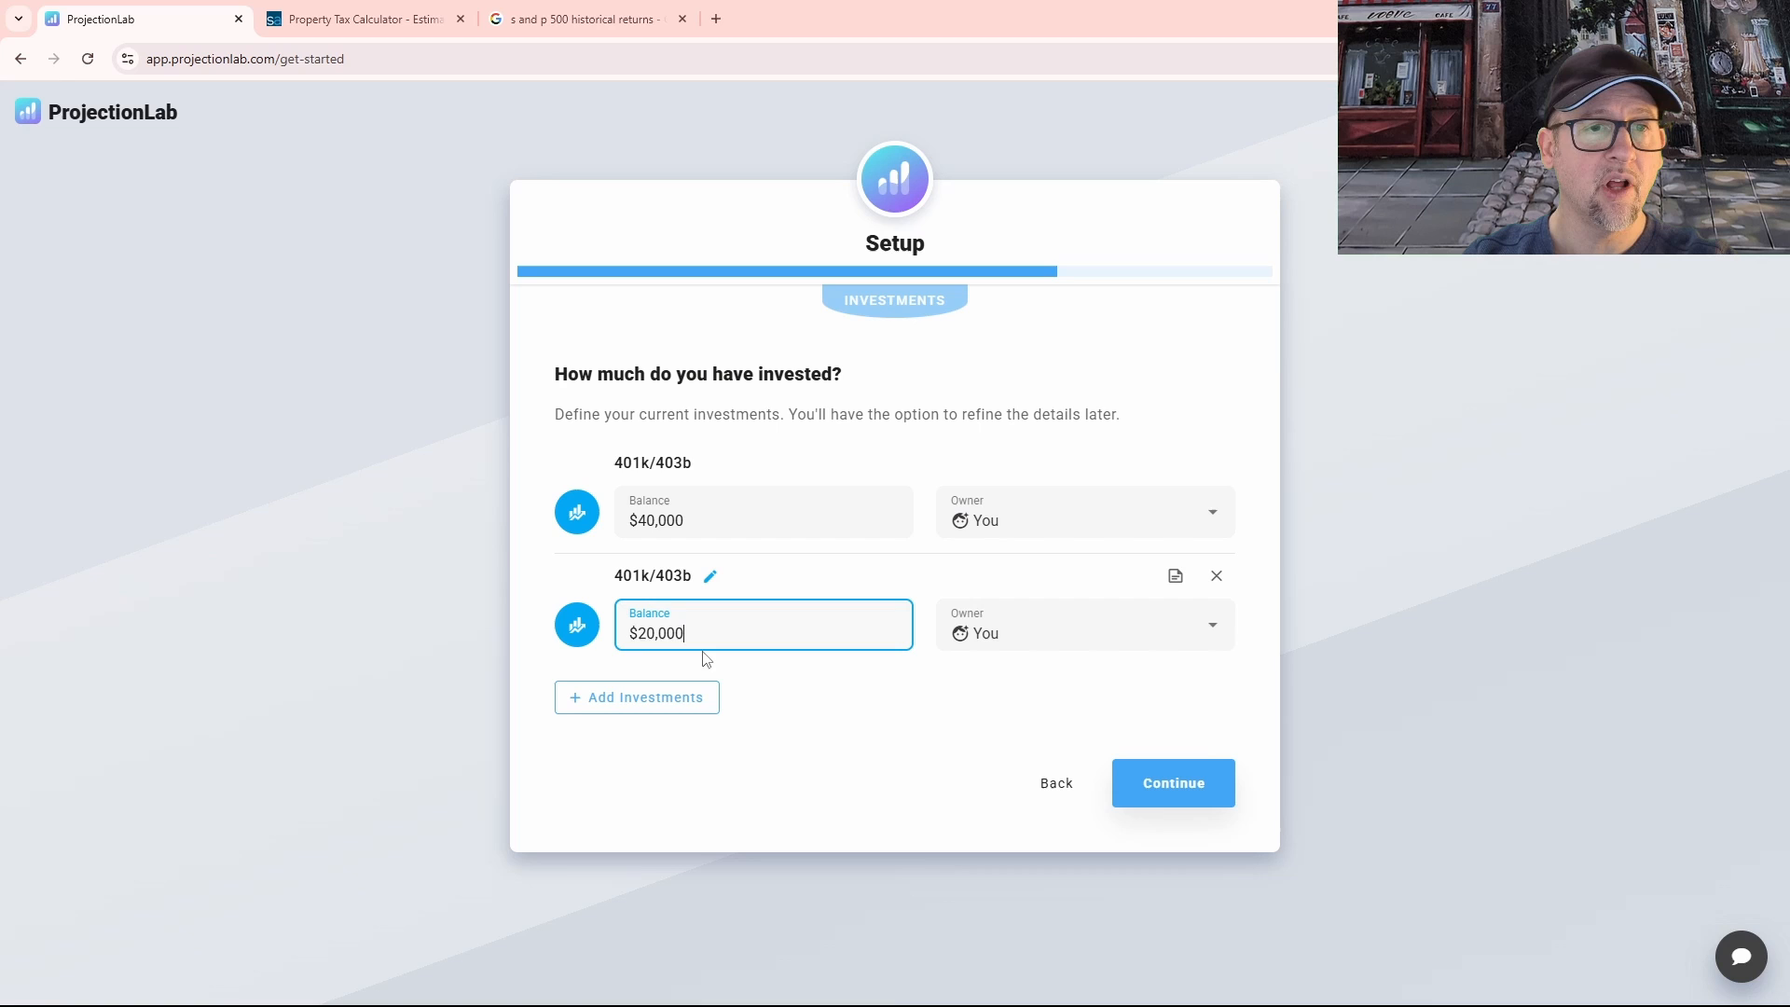
click(995, 650)
click(1000, 743)
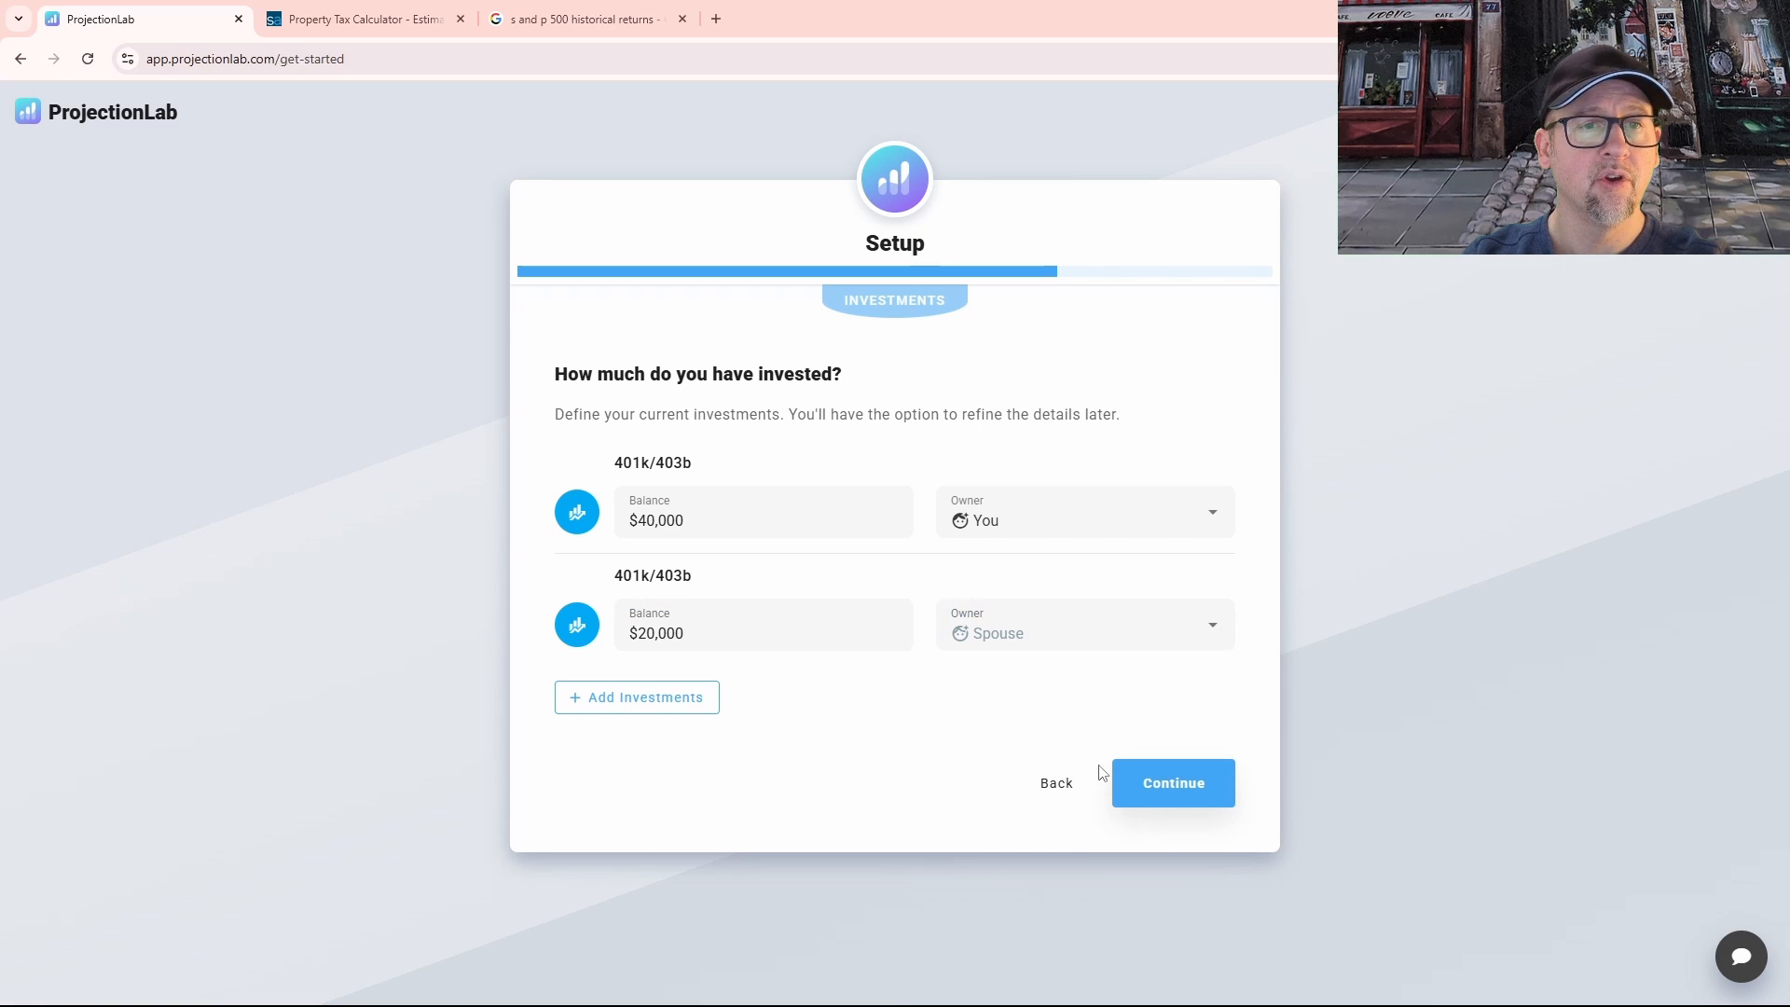
click(1162, 782)
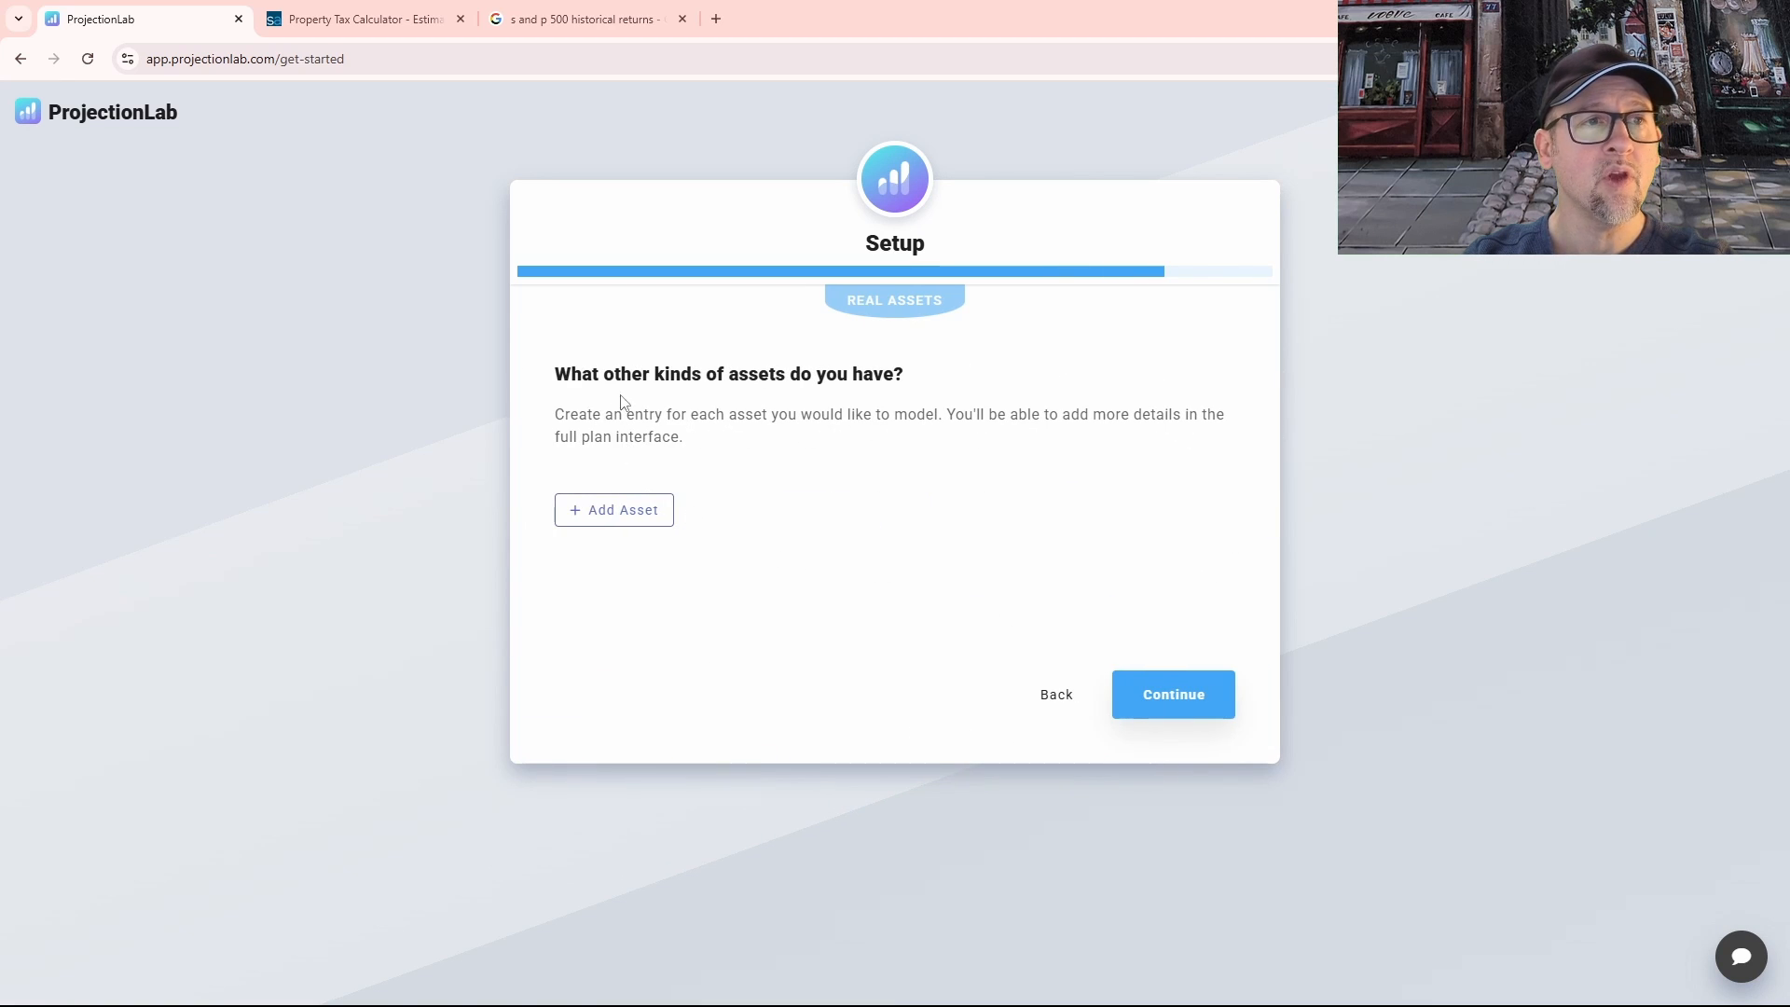
Step: Add a House asset with a purchase price of $300,000
click(600, 515)
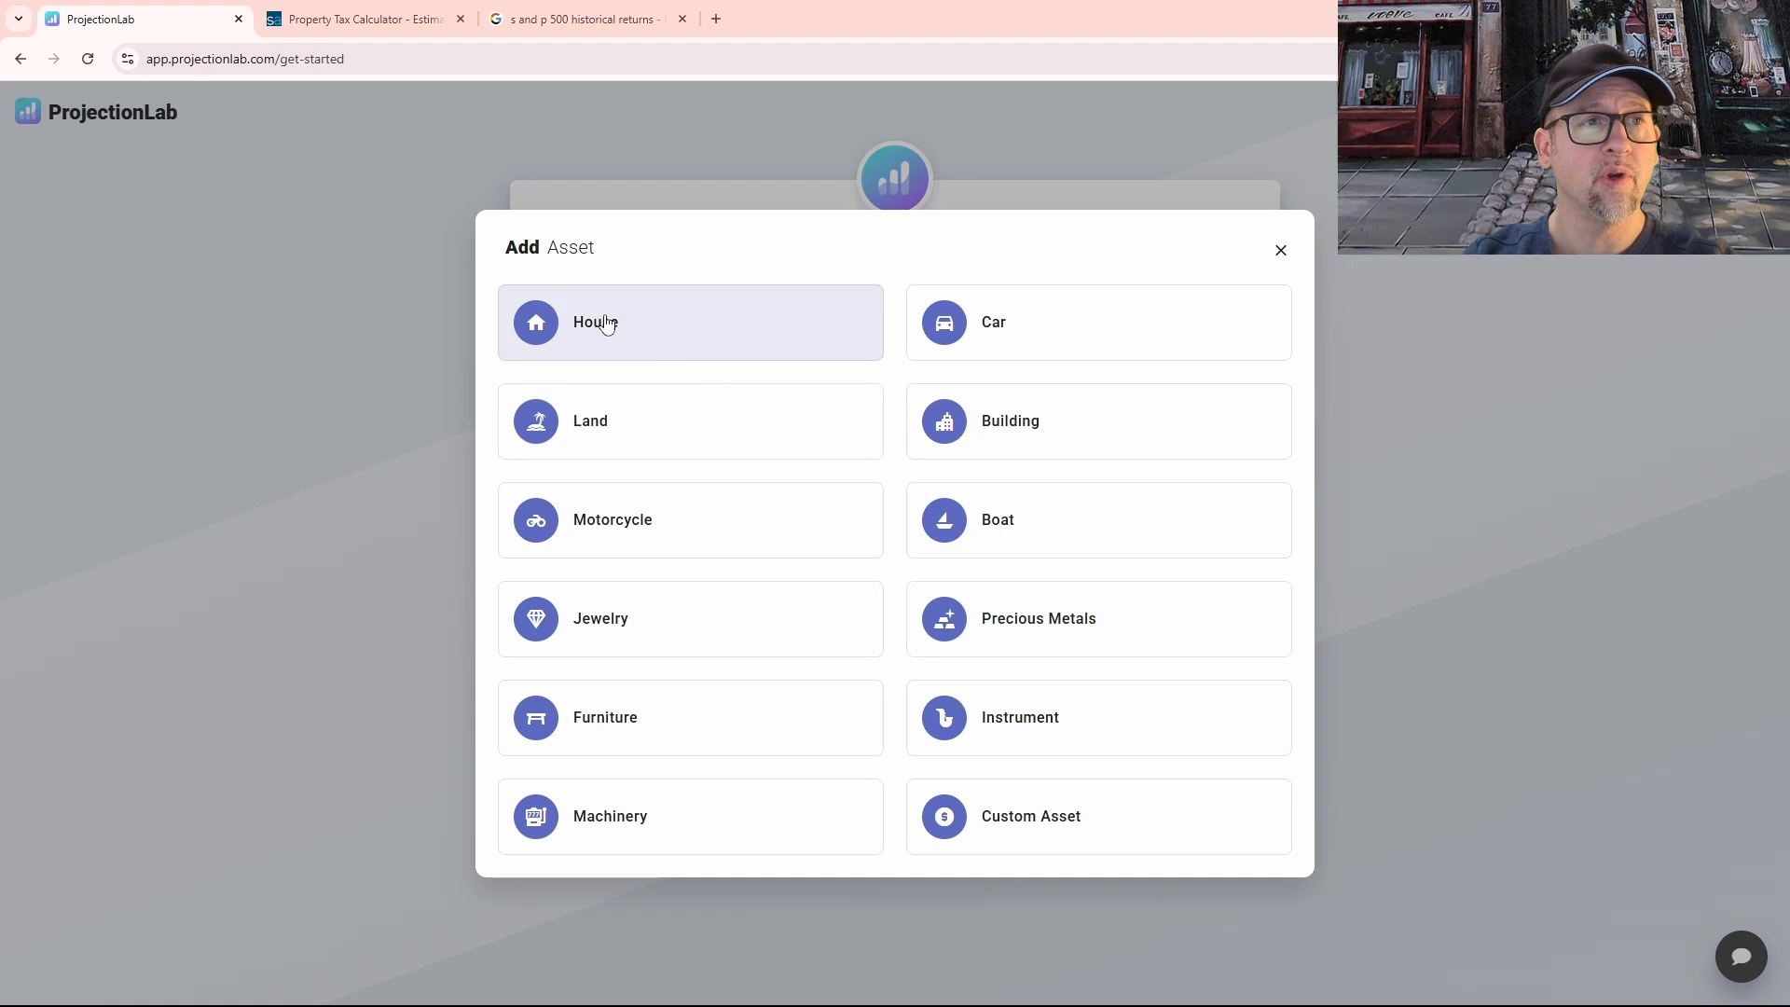
click(652, 319)
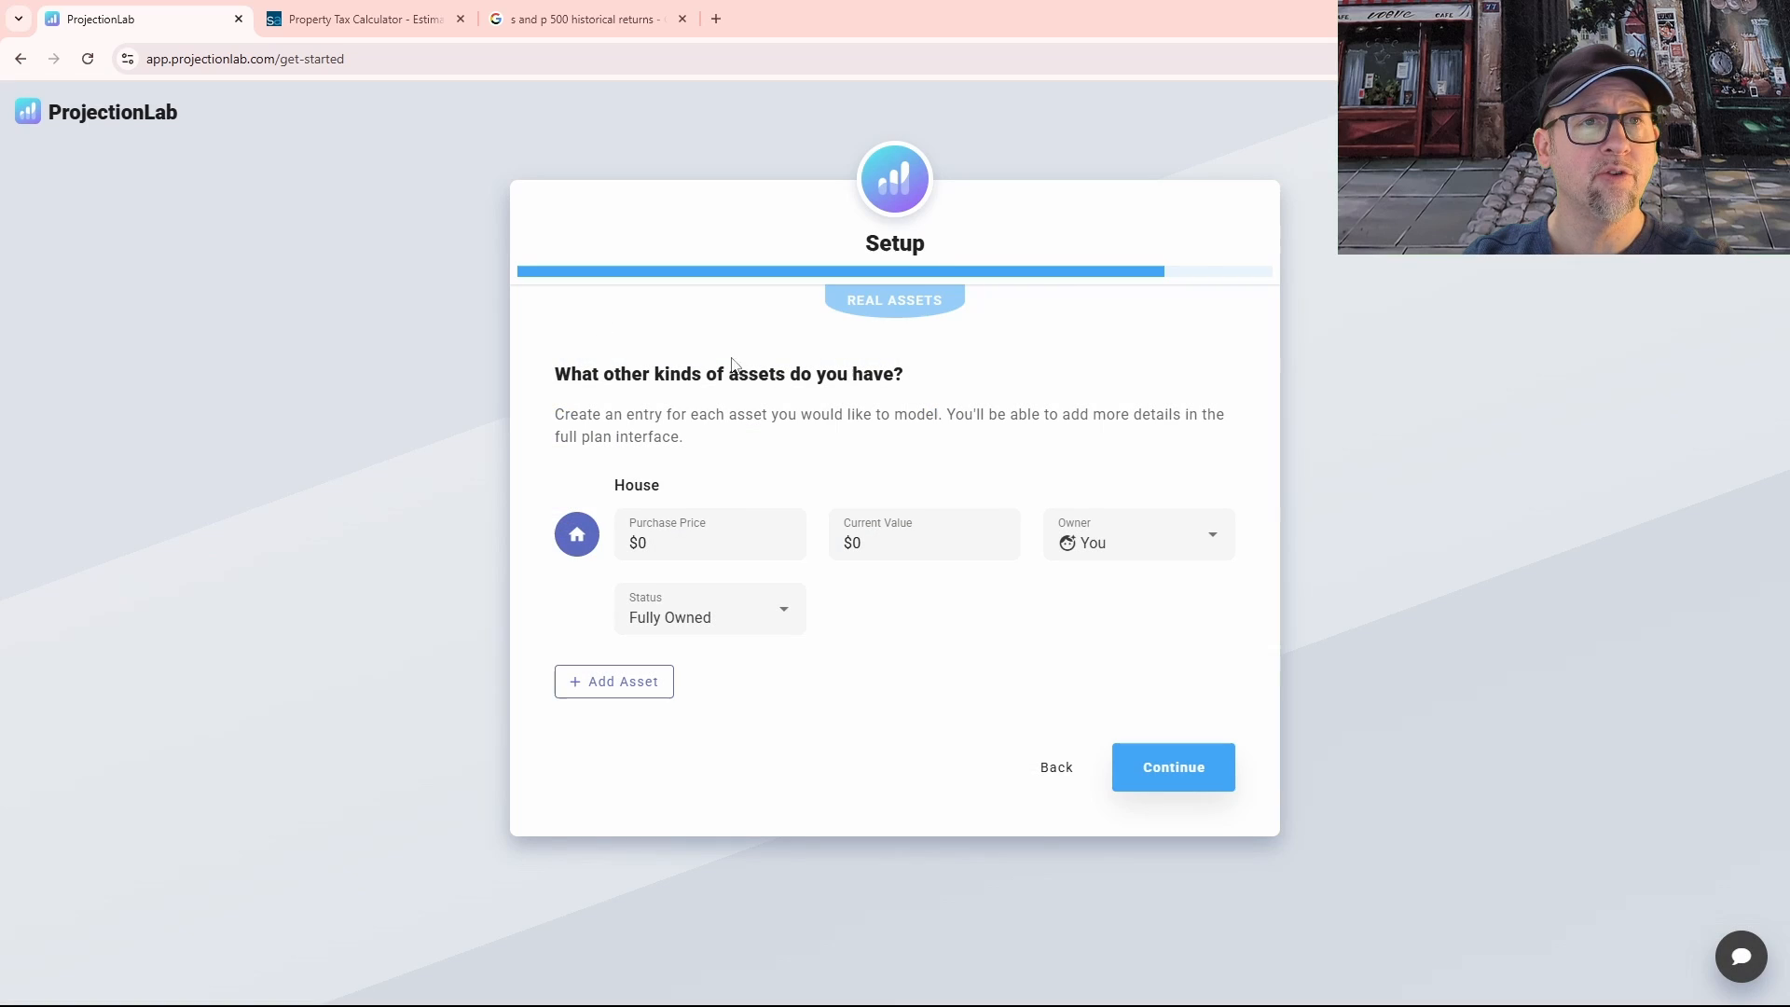
click(668, 545)
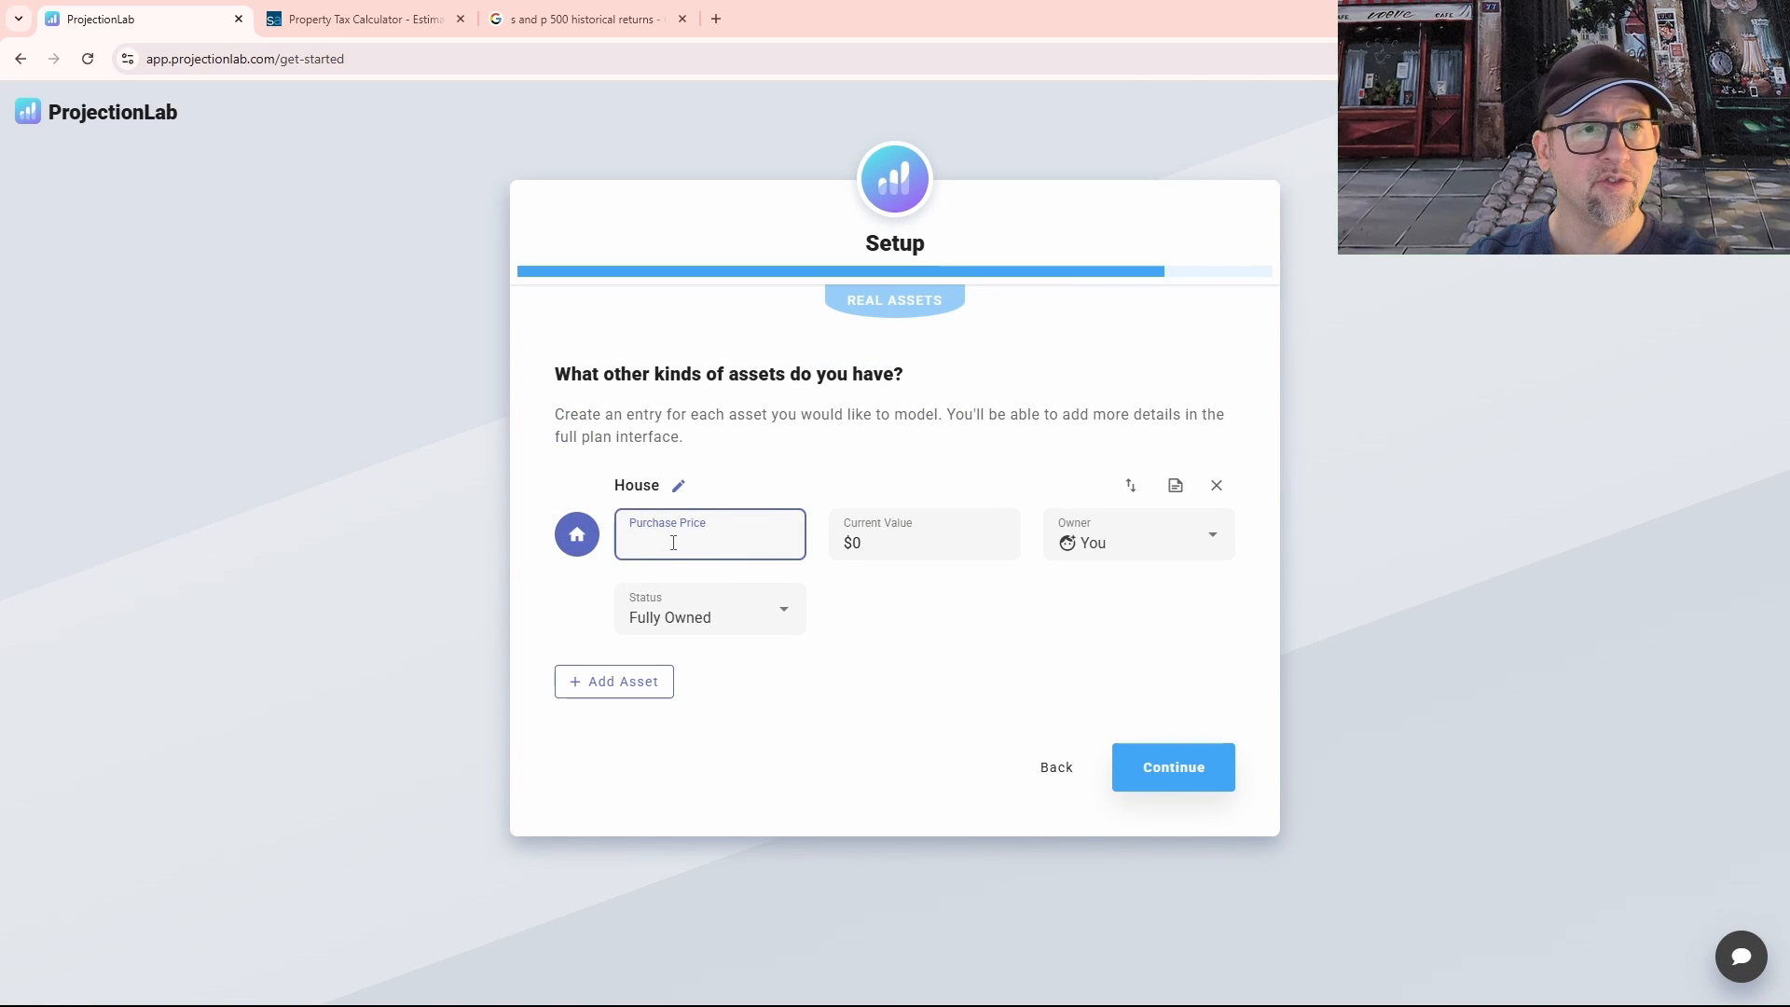
text(300,)
text(00)
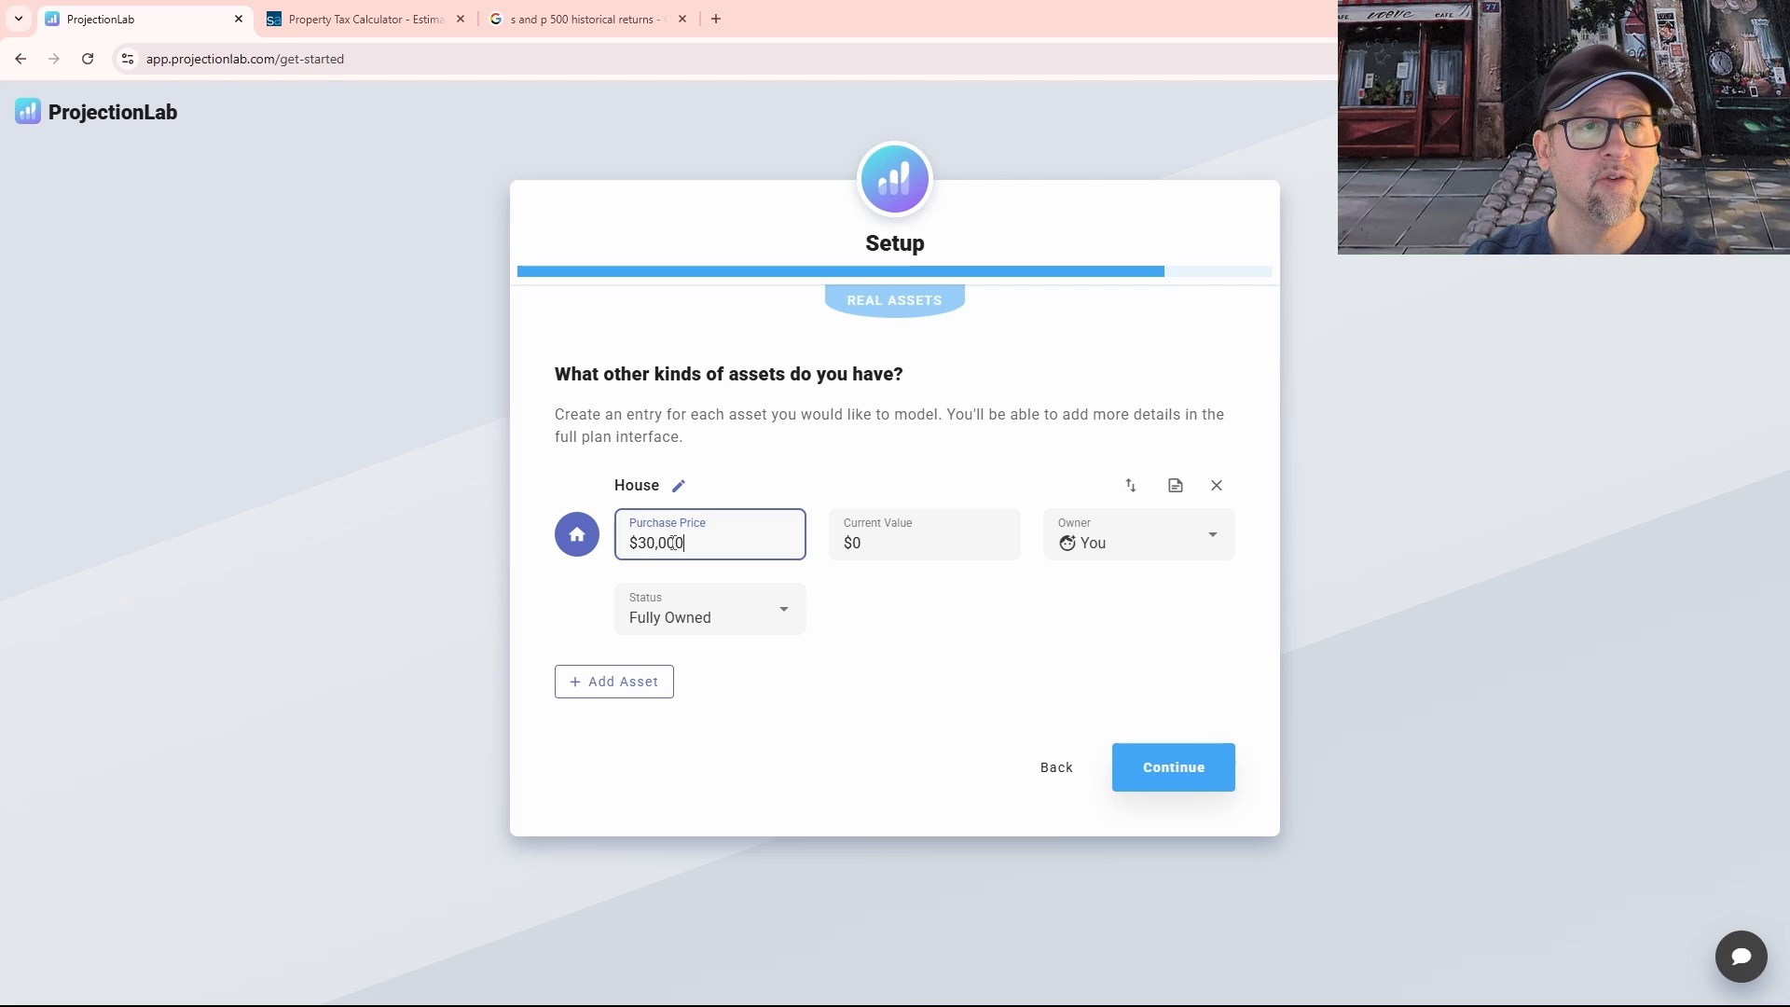
text(0)
Step: Set the house's current value to $310,000 and its owner to Joint
click(887, 557)
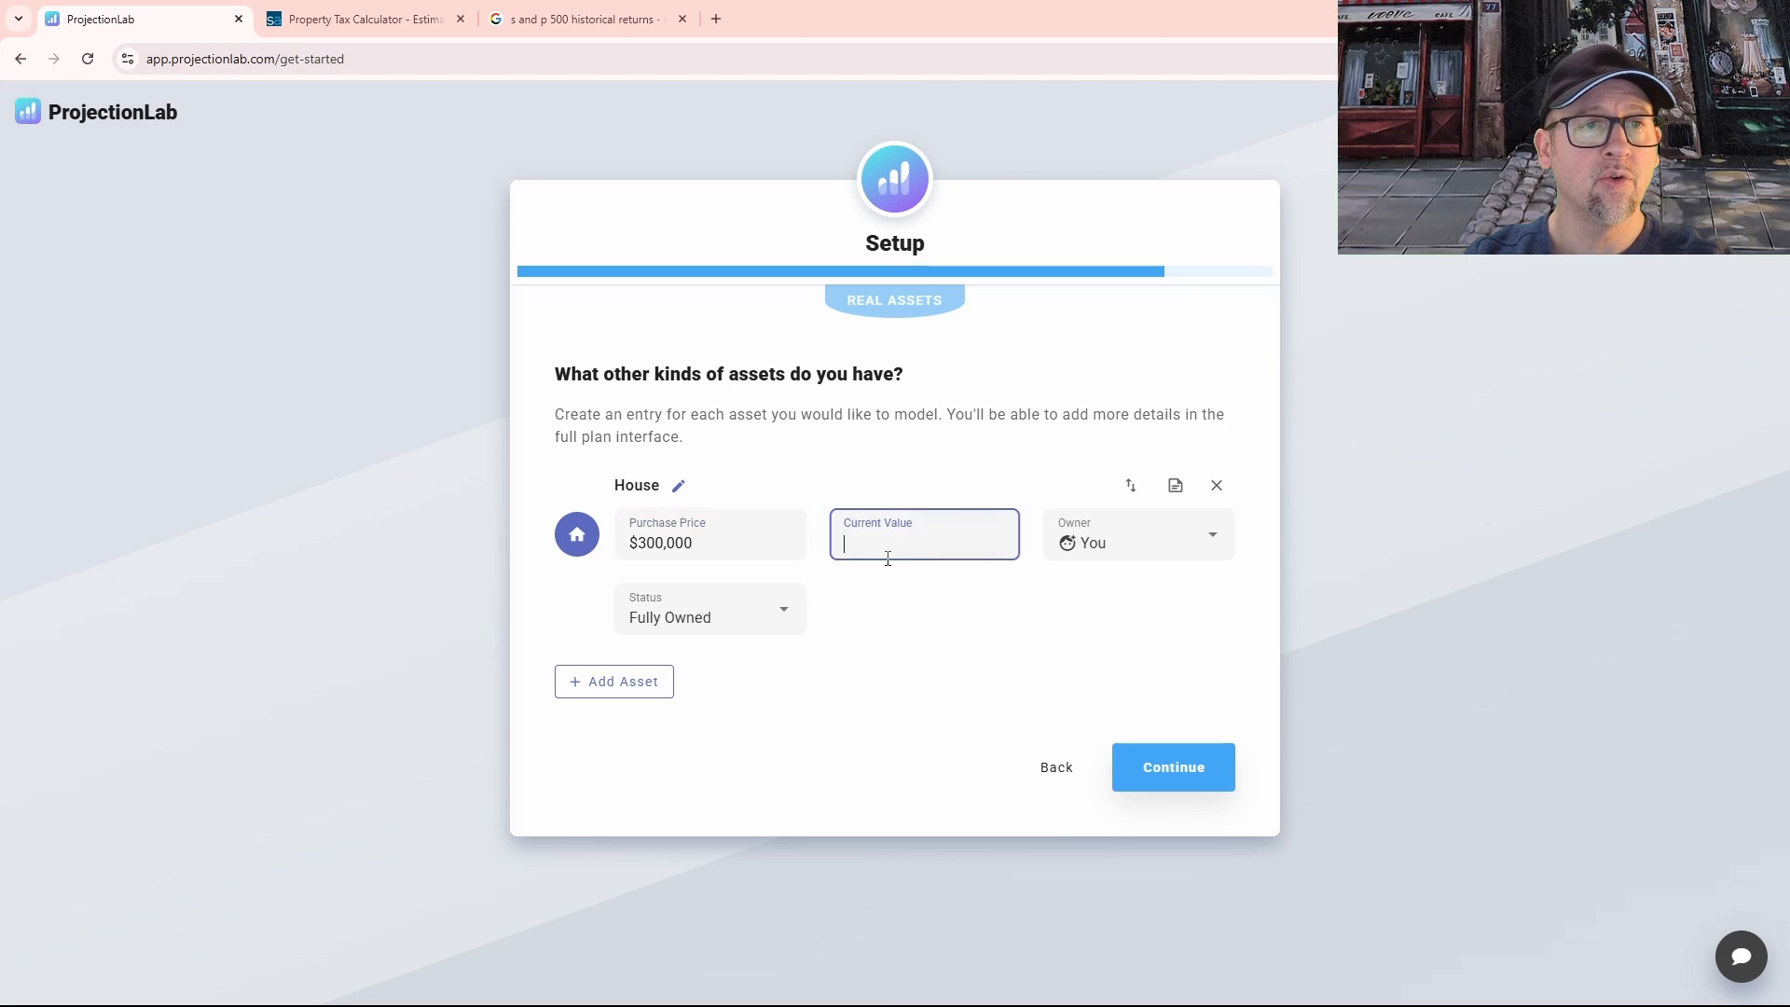
text(3,0)
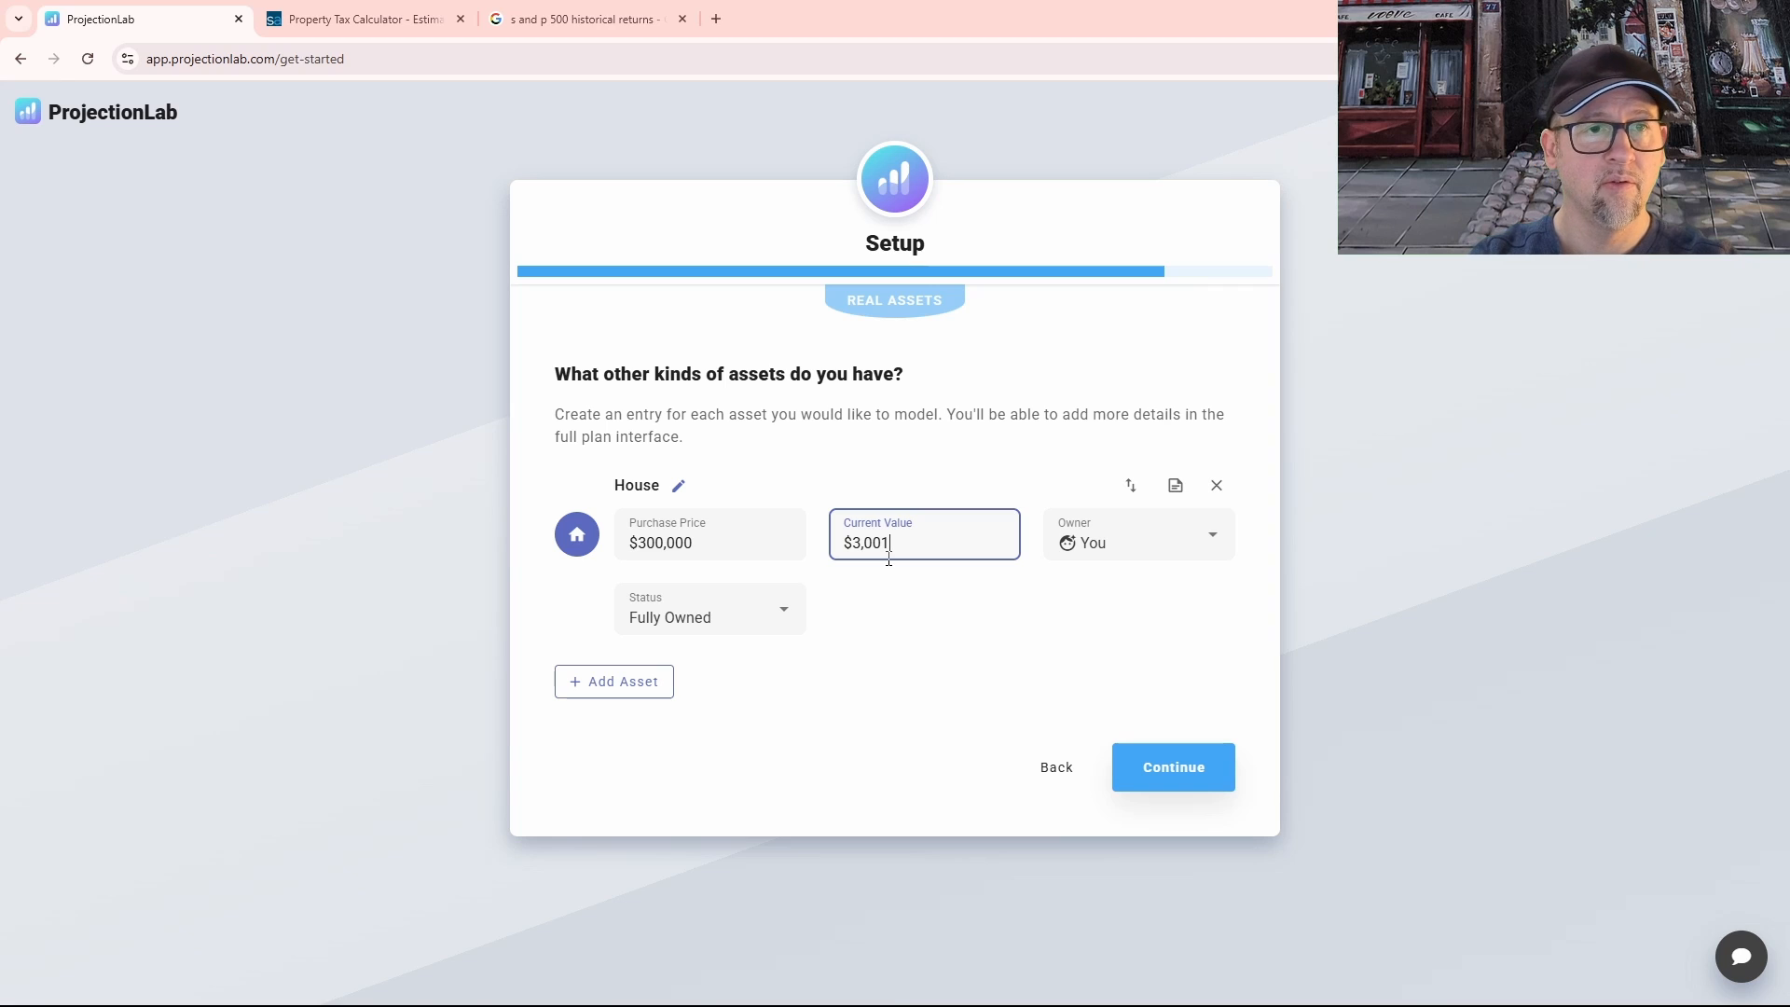
text(01)
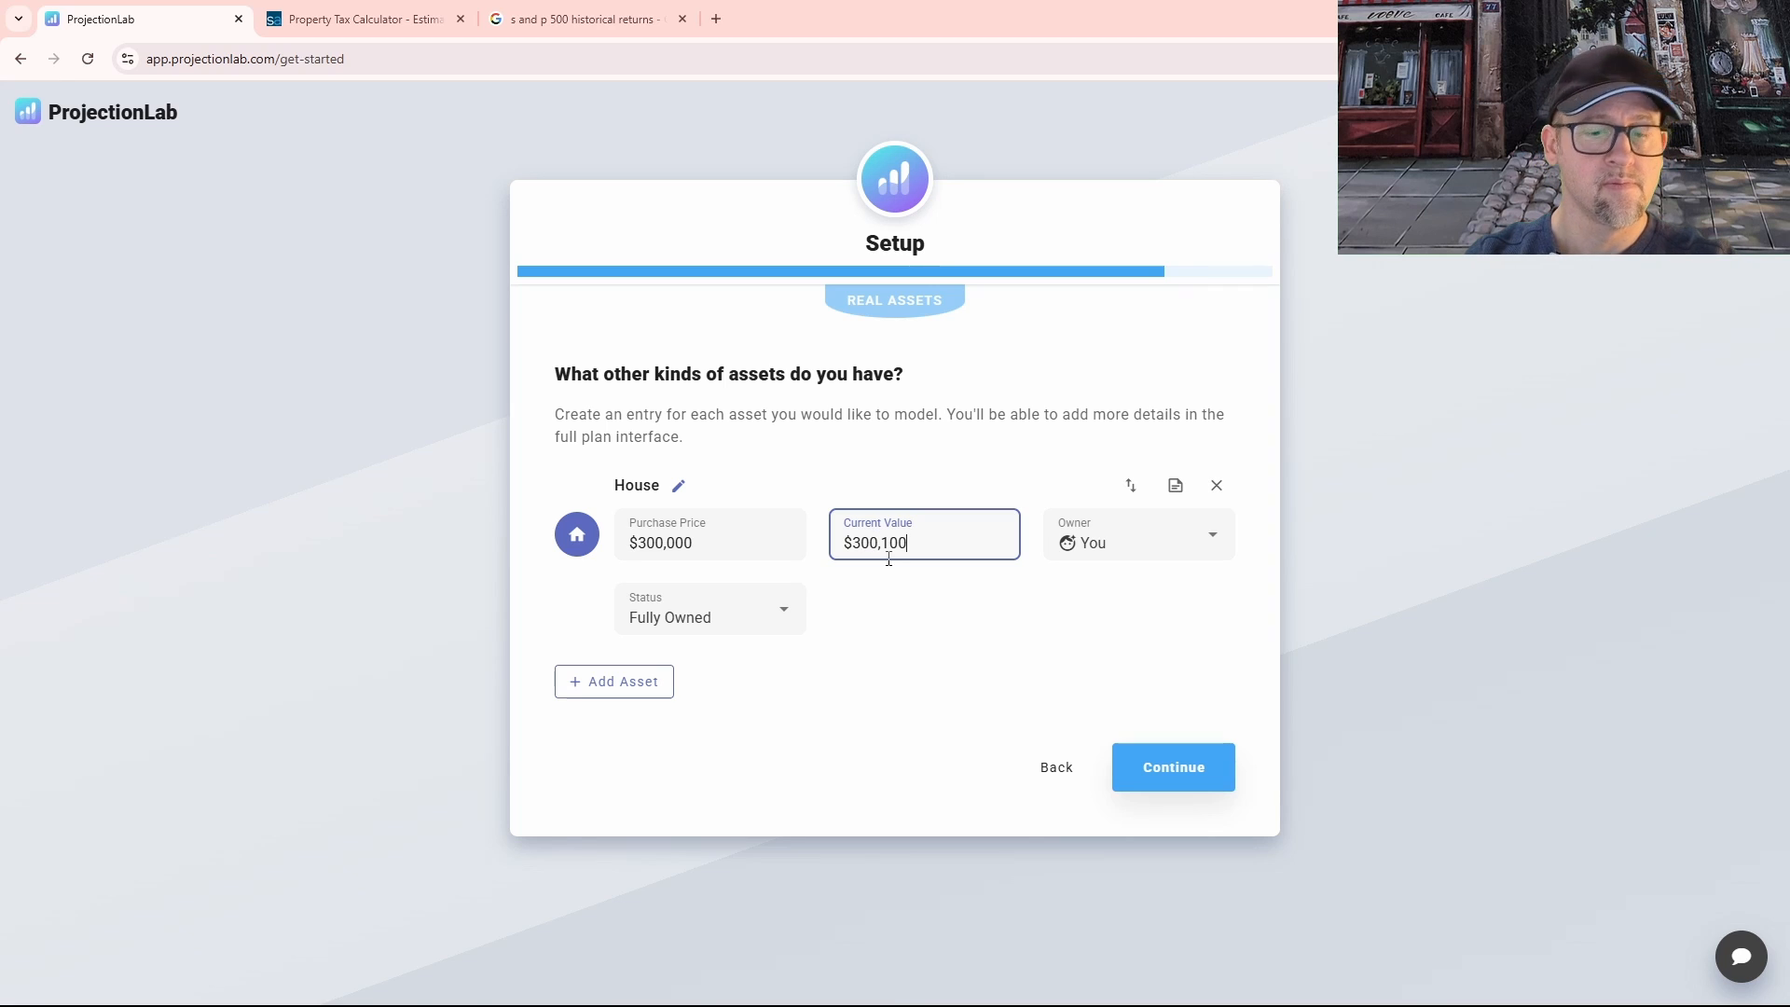
key(BackSpace)
key(BackSpace)
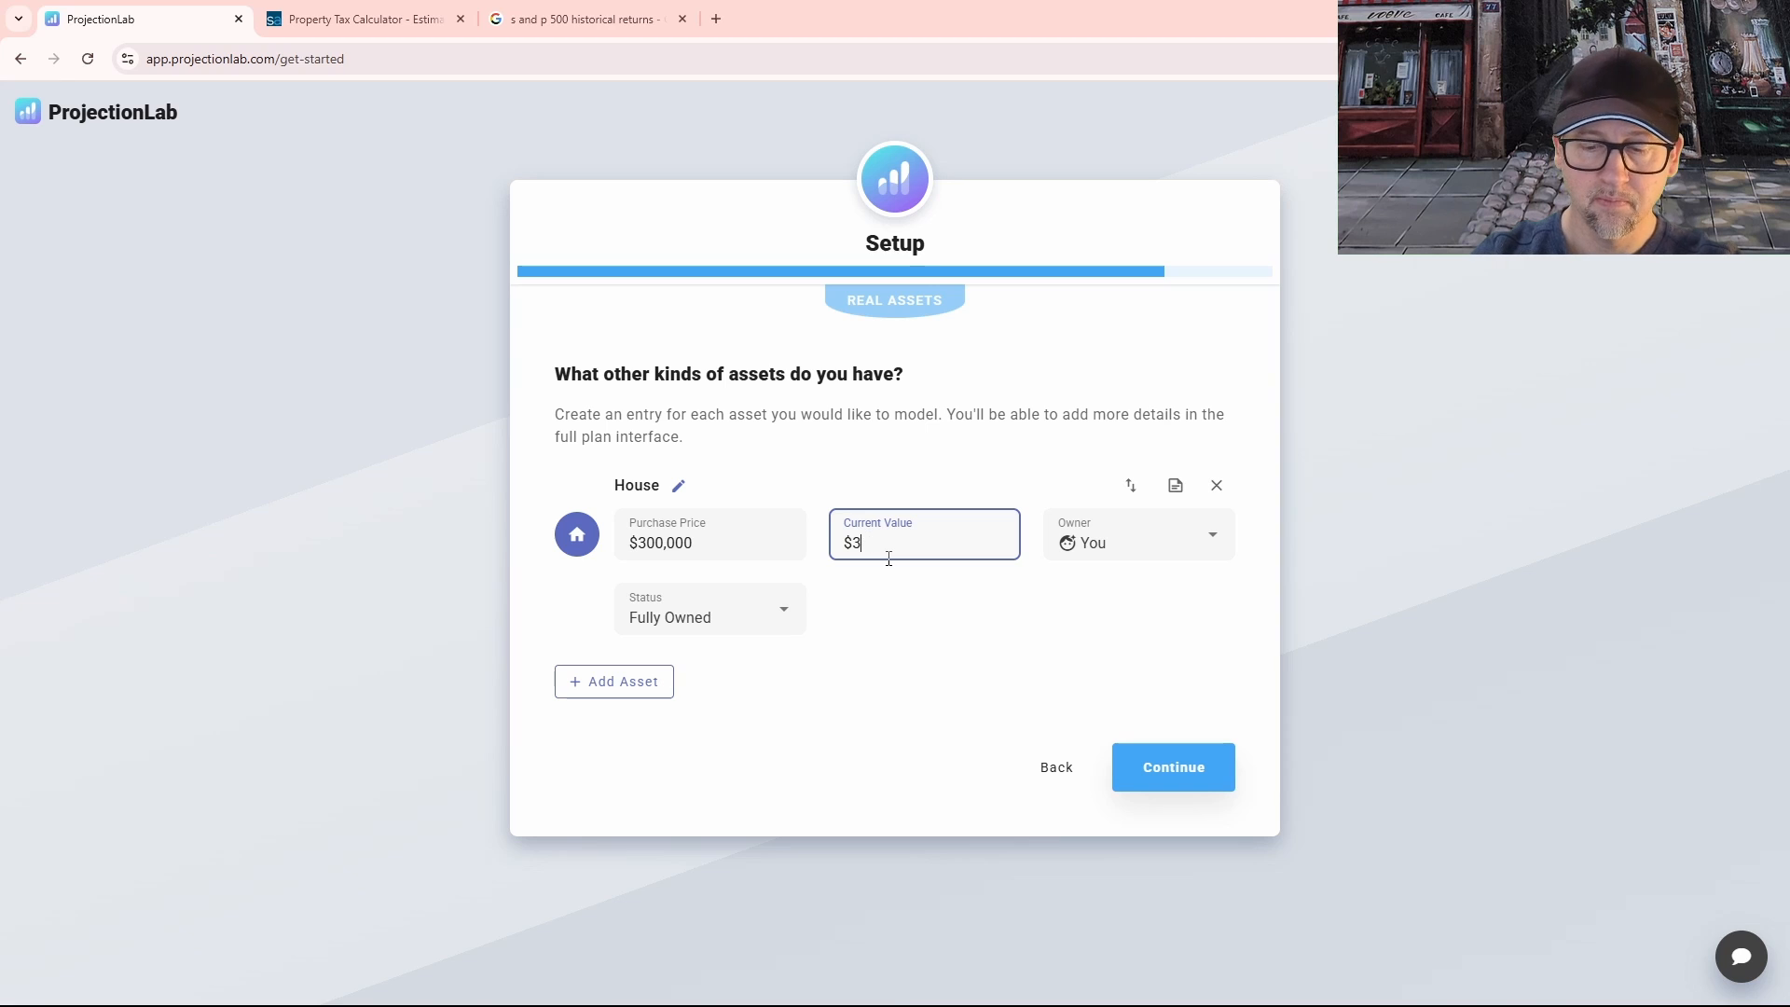
text(10,000)
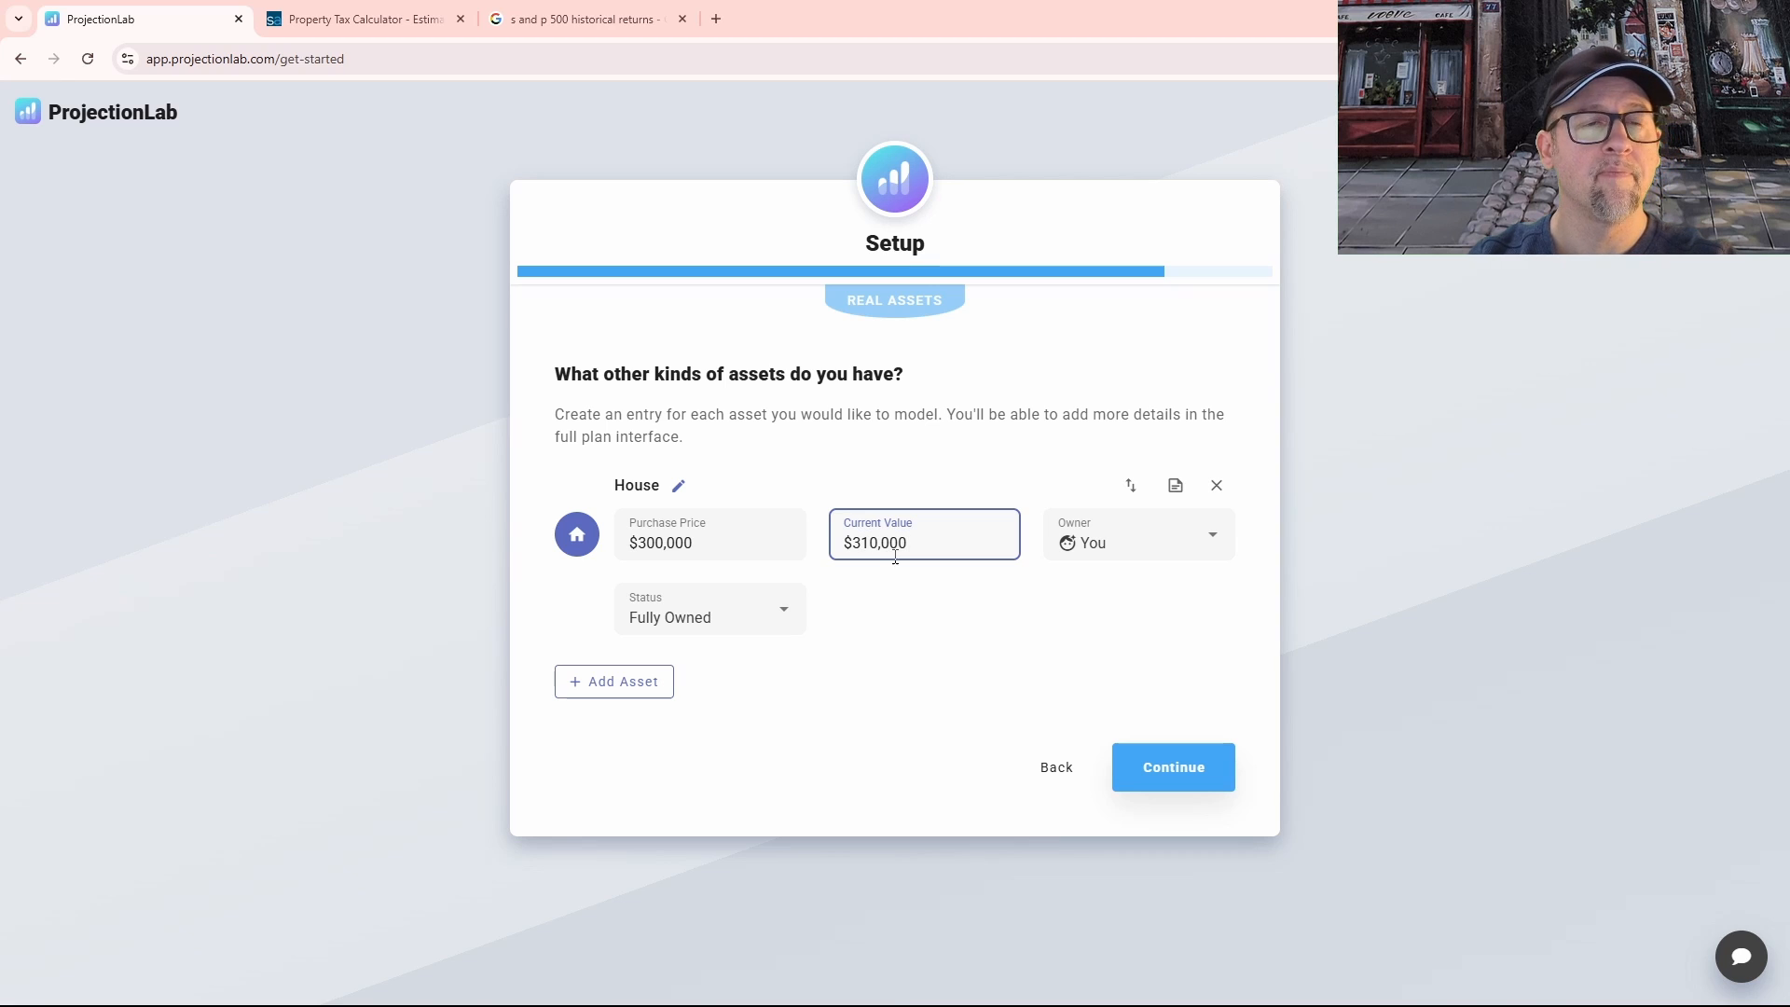
click(1119, 557)
click(1094, 681)
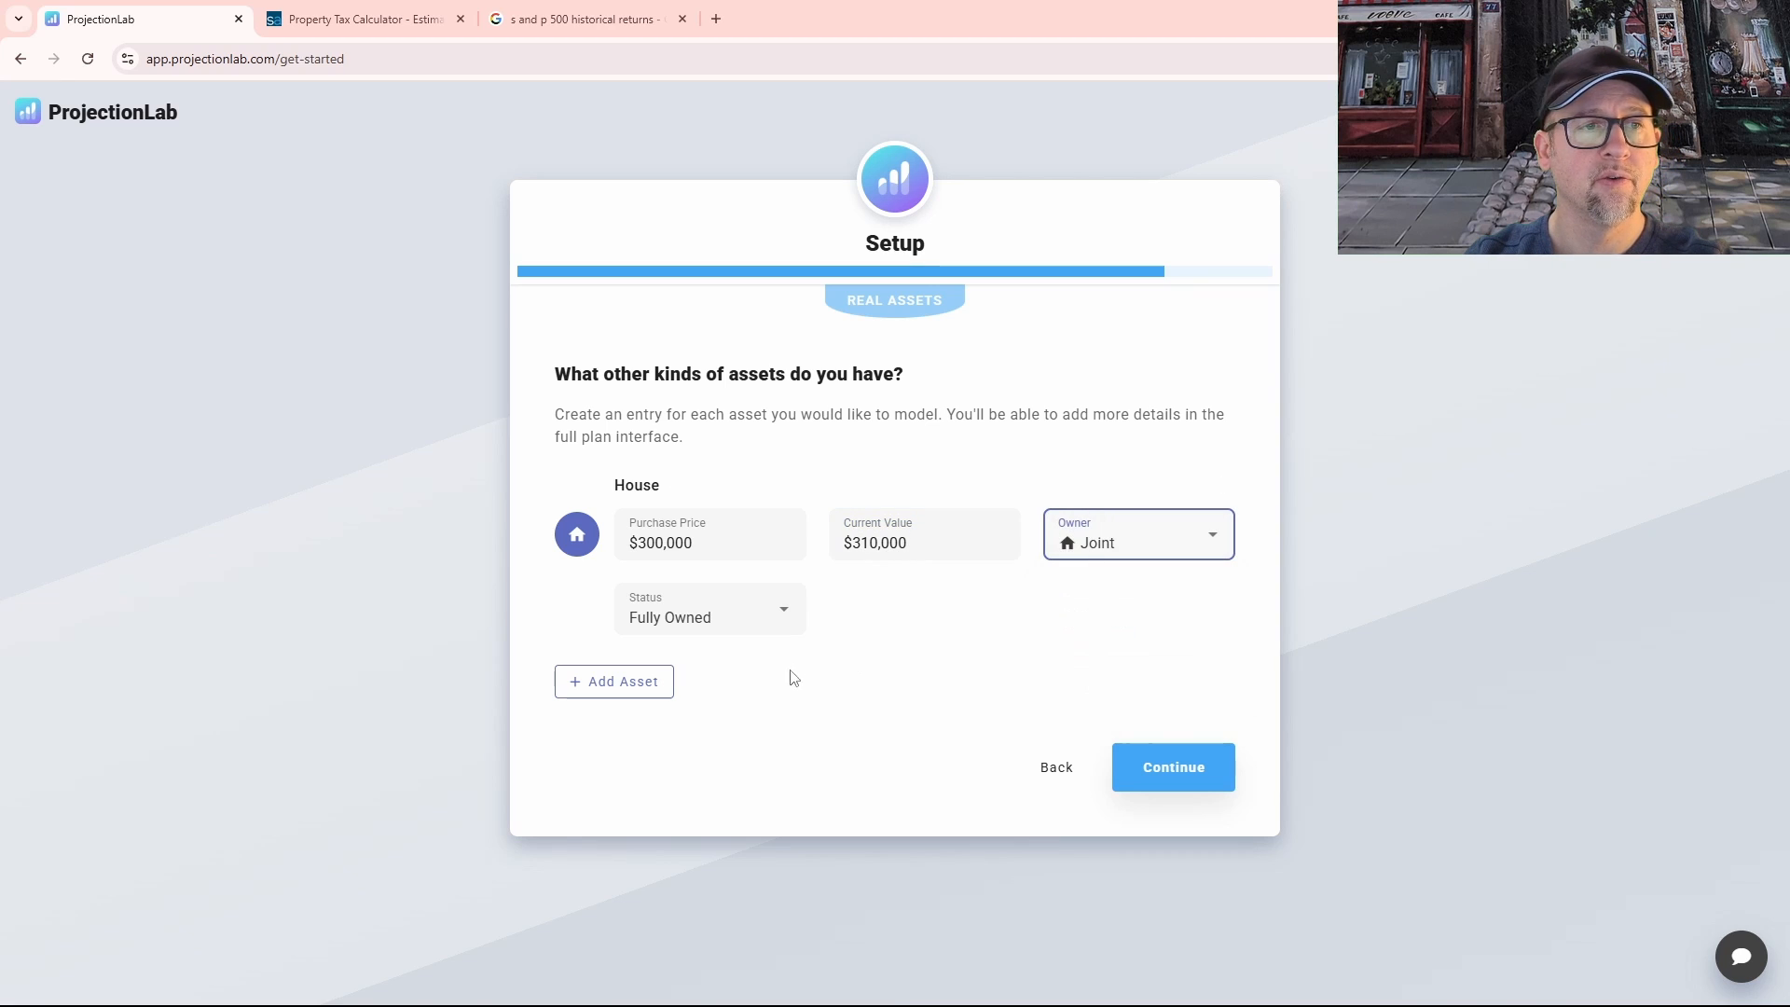
Step: Set the house's status to Financed with a current loan balance of $270,000
click(781, 612)
click(667, 708)
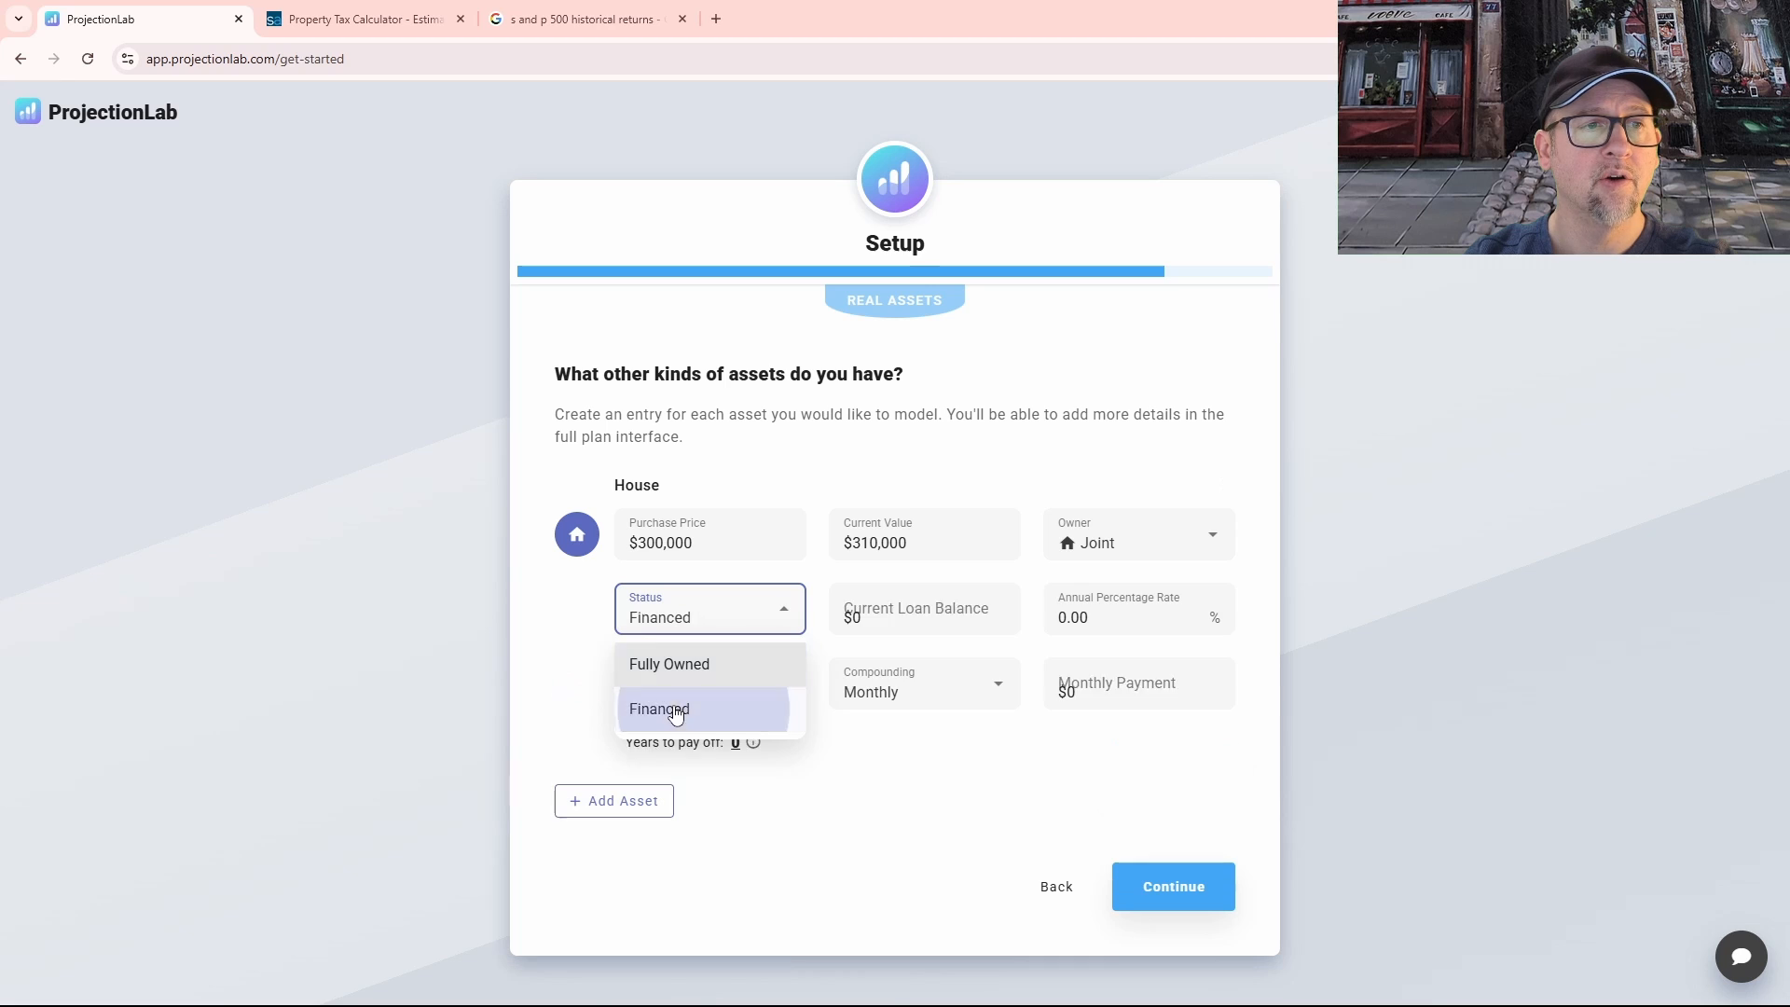
click(869, 622)
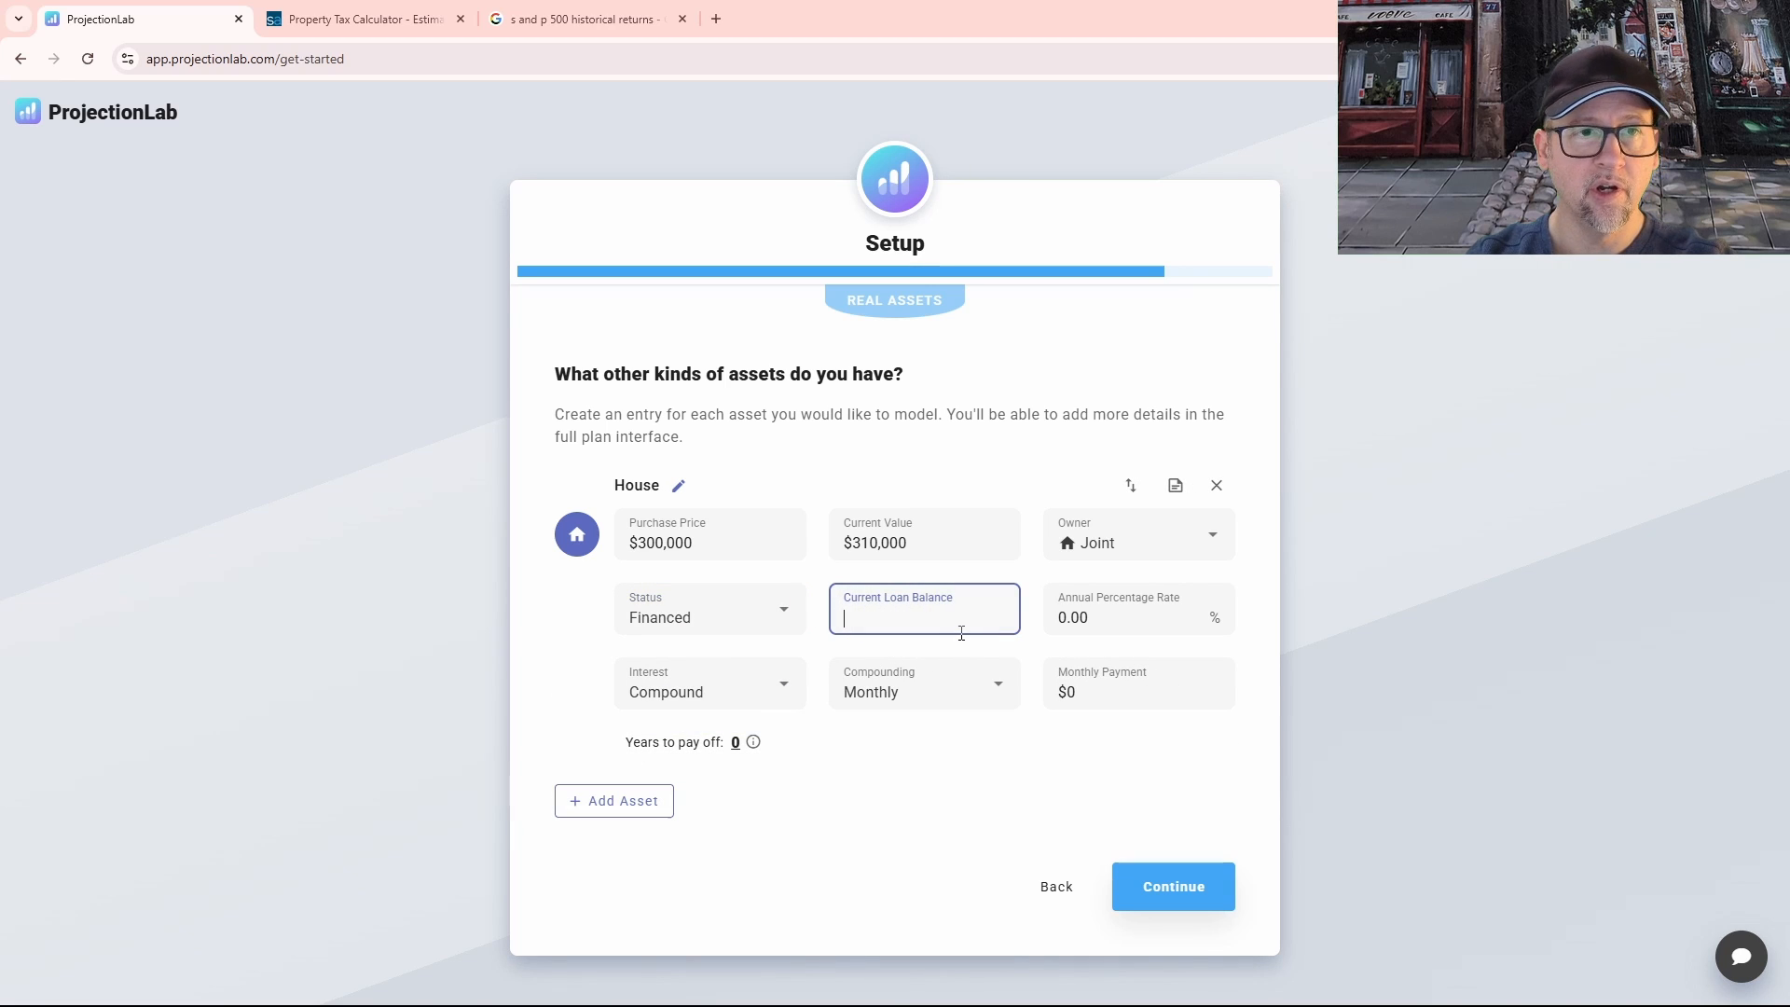
text(2700000)
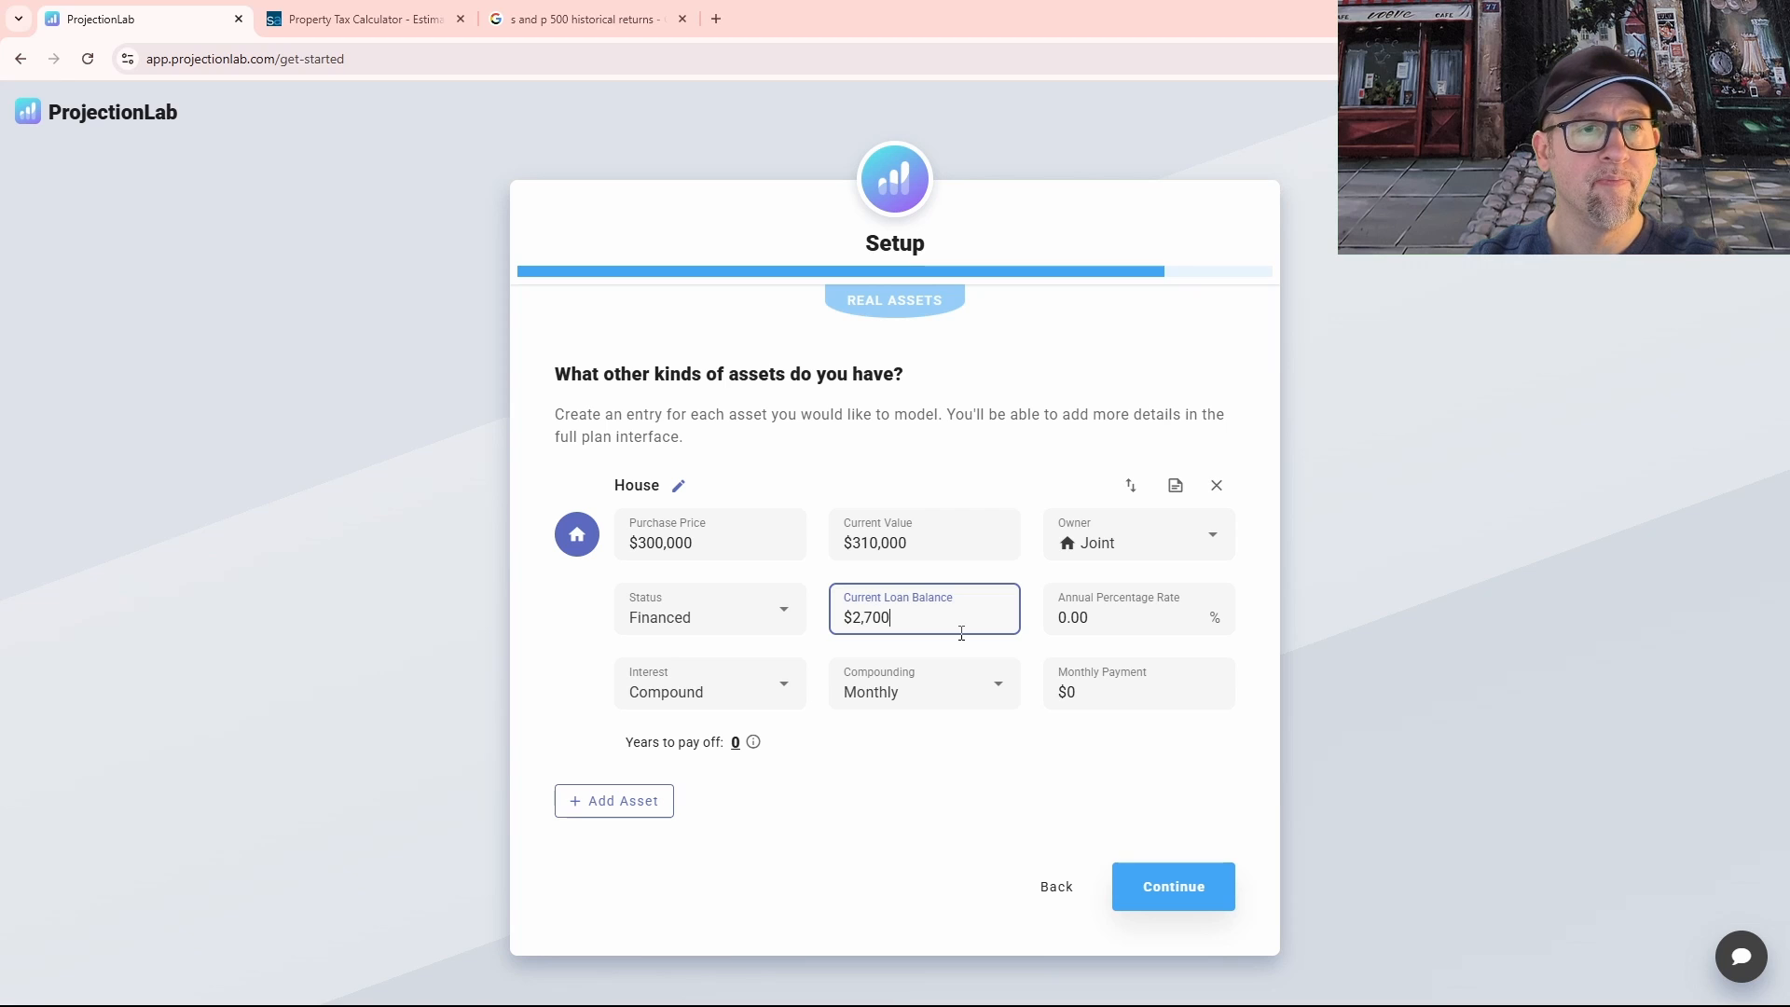
key(BackSpace)
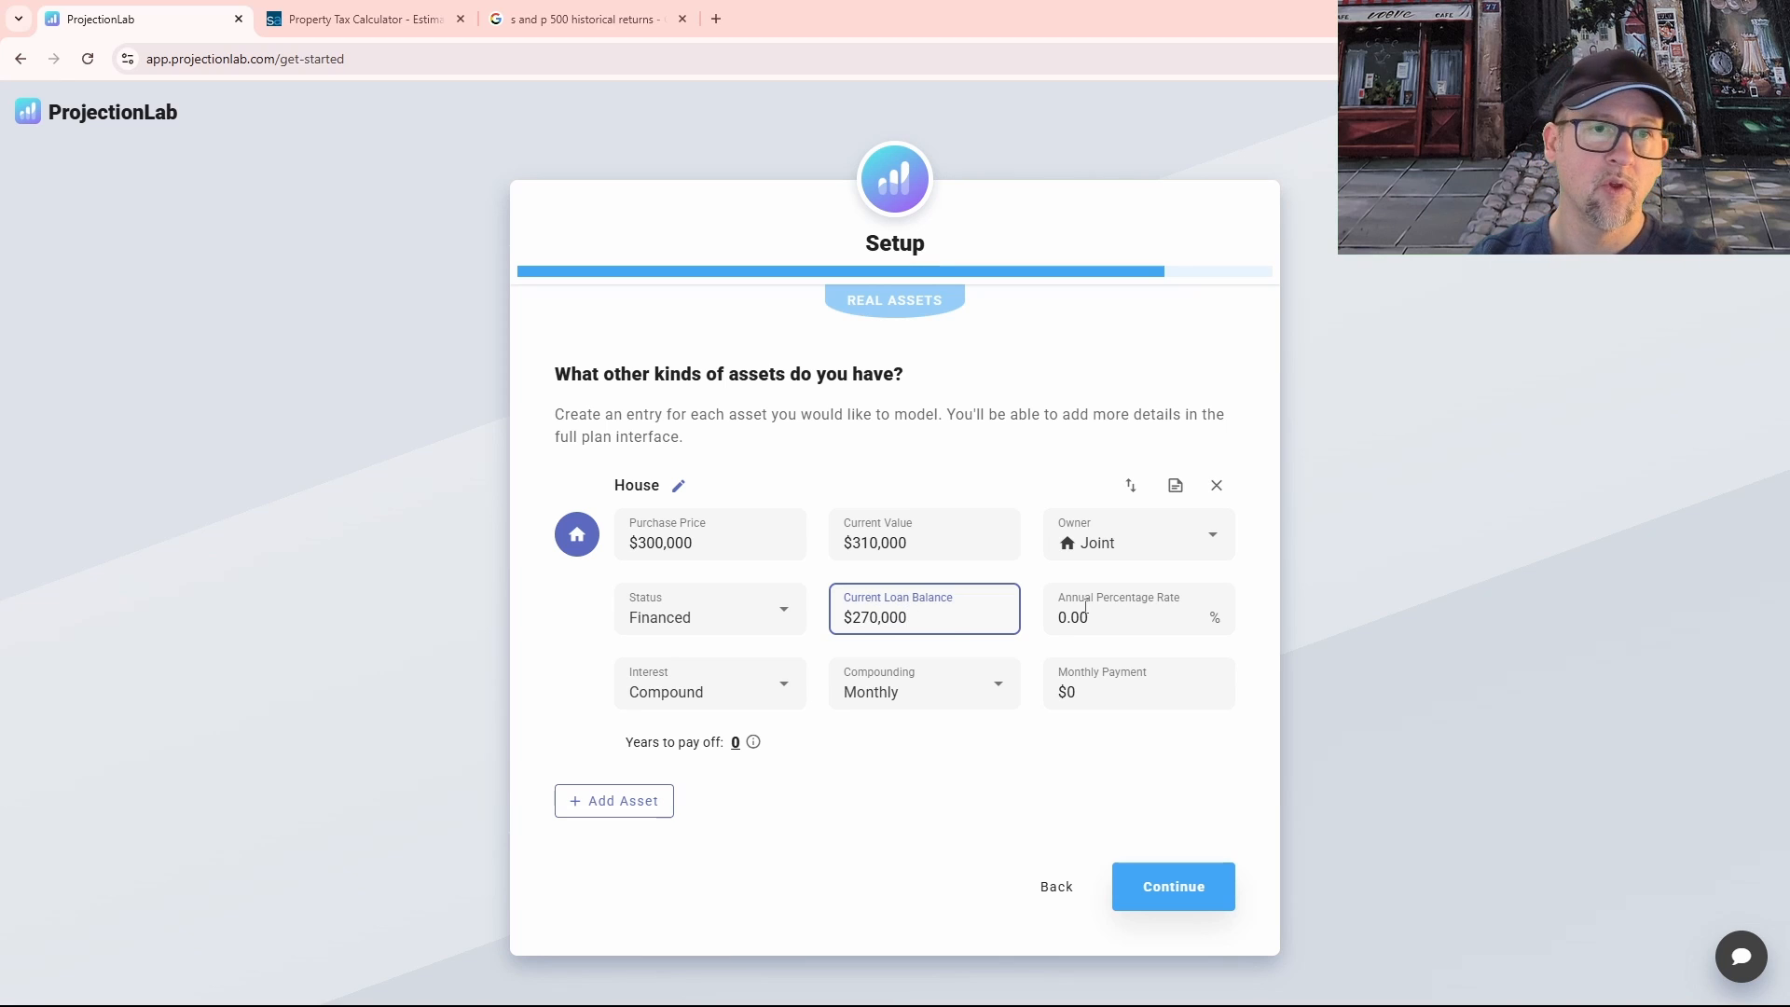
Step: Set the house's annual percentage rate to 3.50% and its monthly payment to $1,500, and continue to the debts
click(1085, 612)
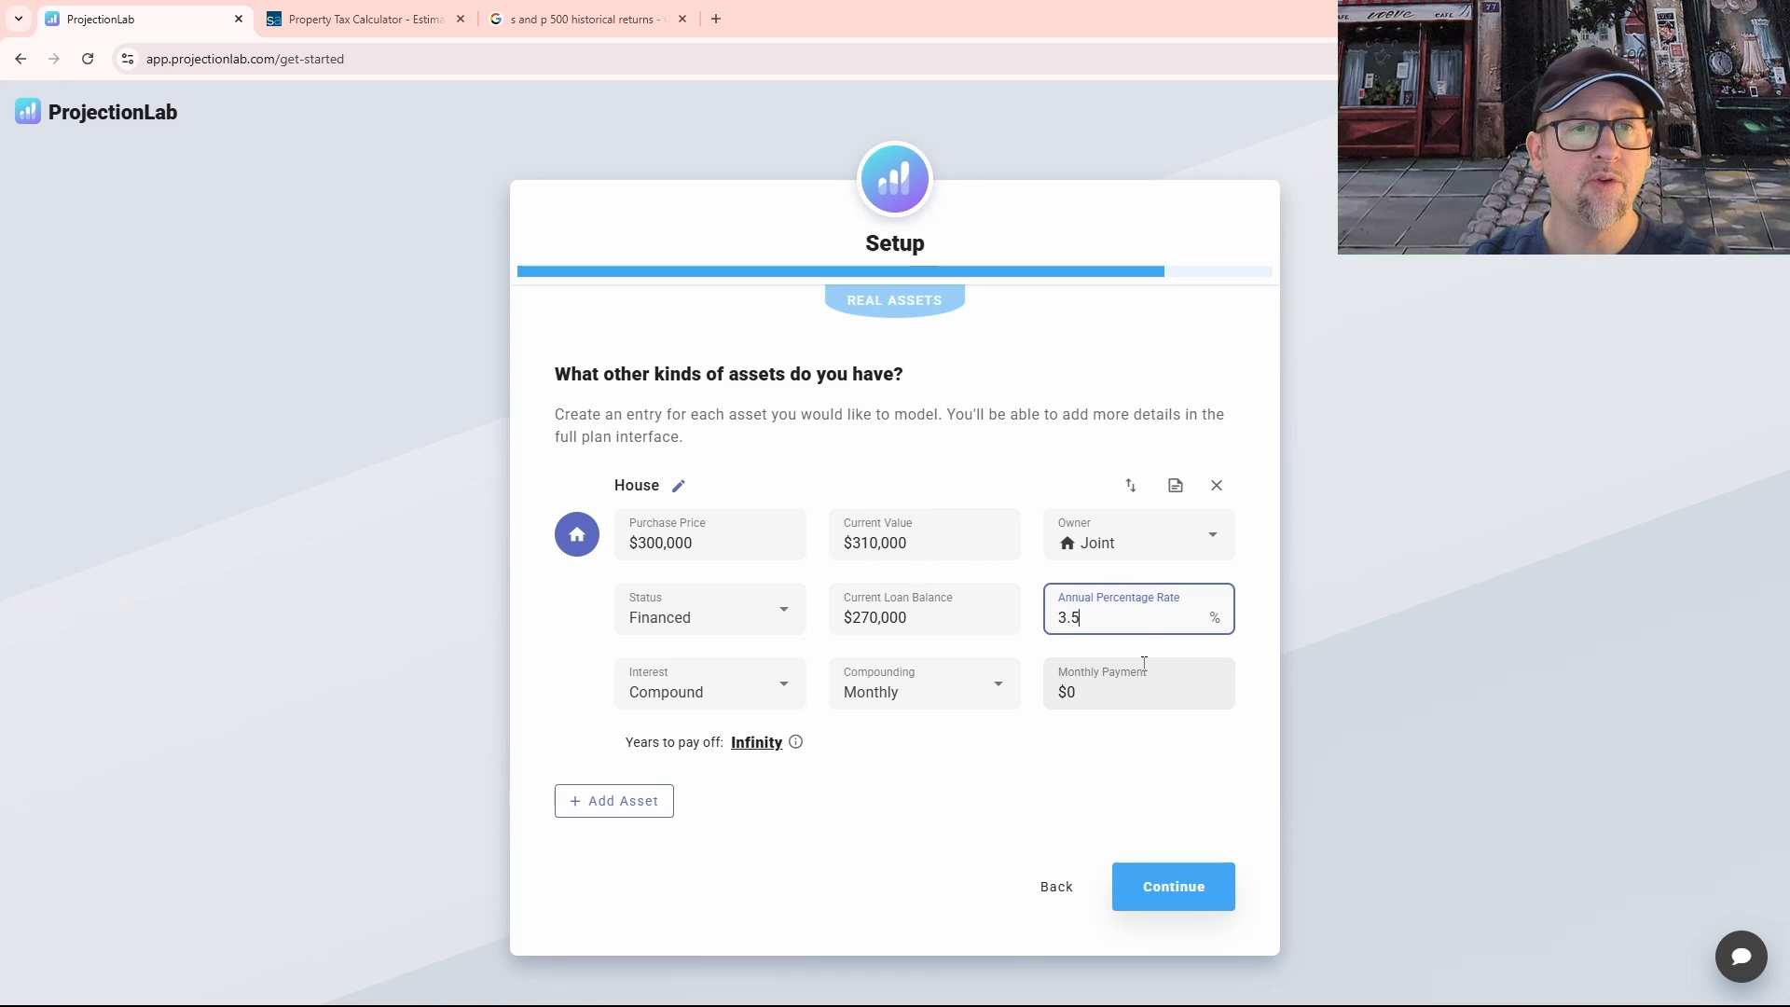
click(1194, 746)
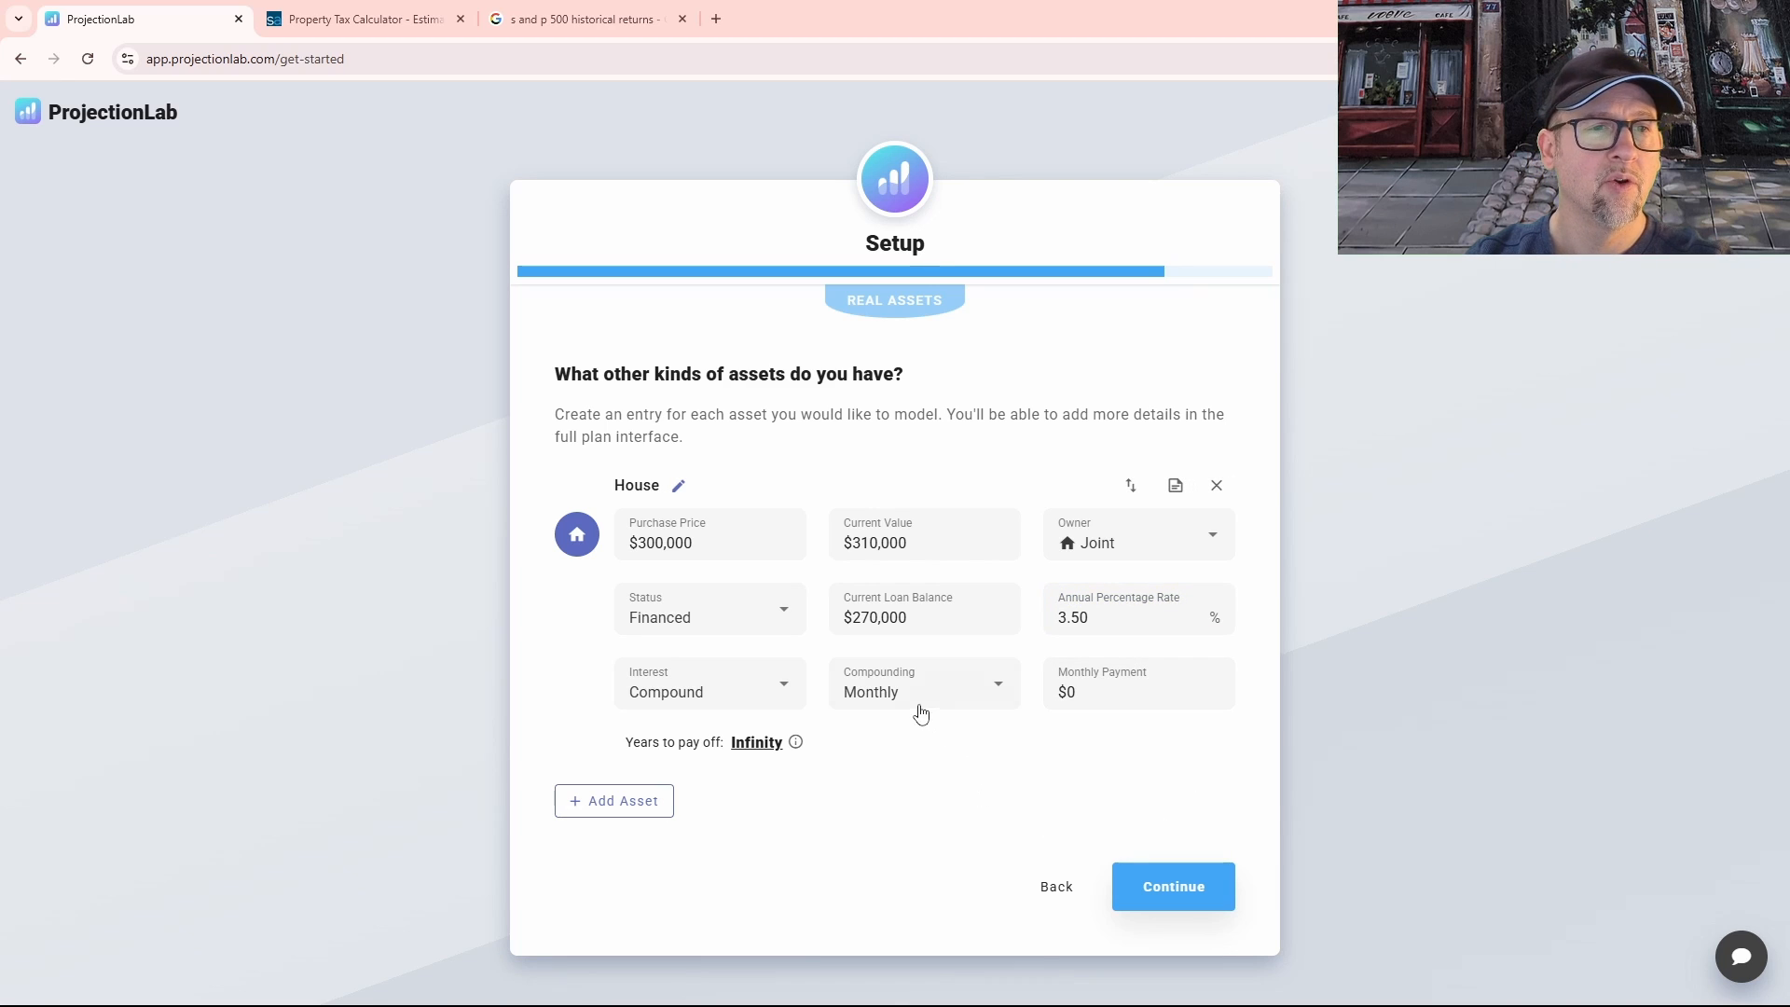
click(1111, 703)
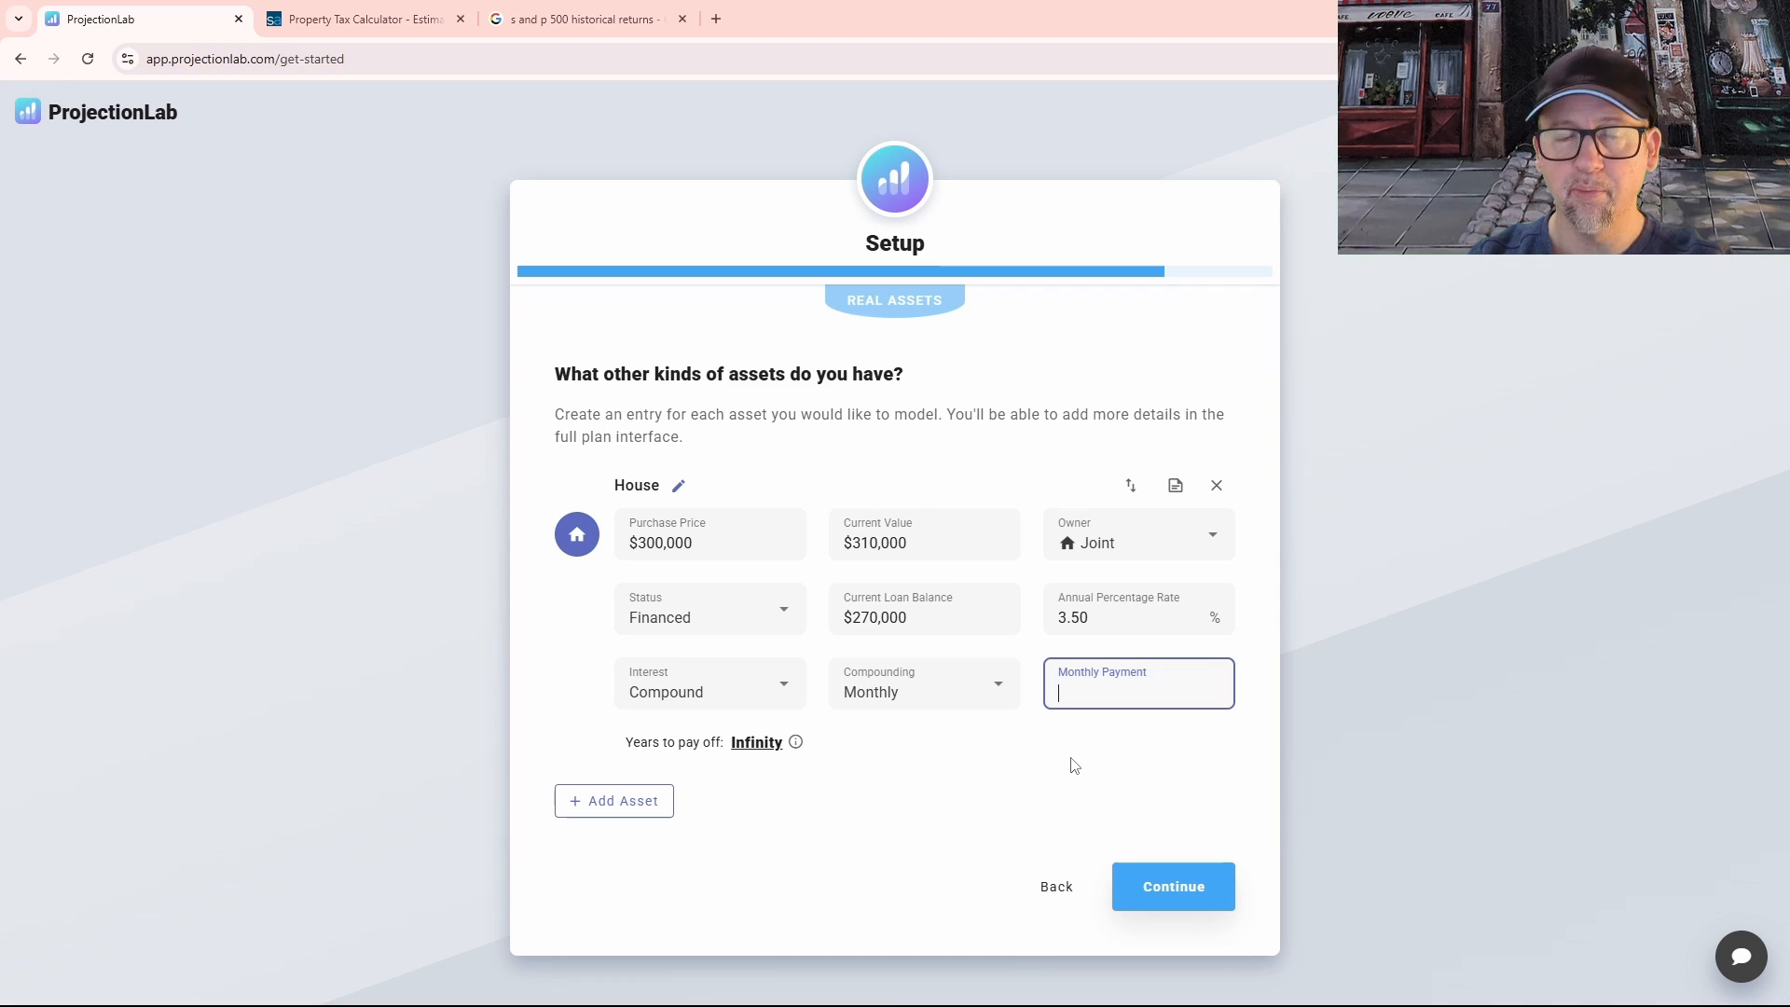
text(1,200)
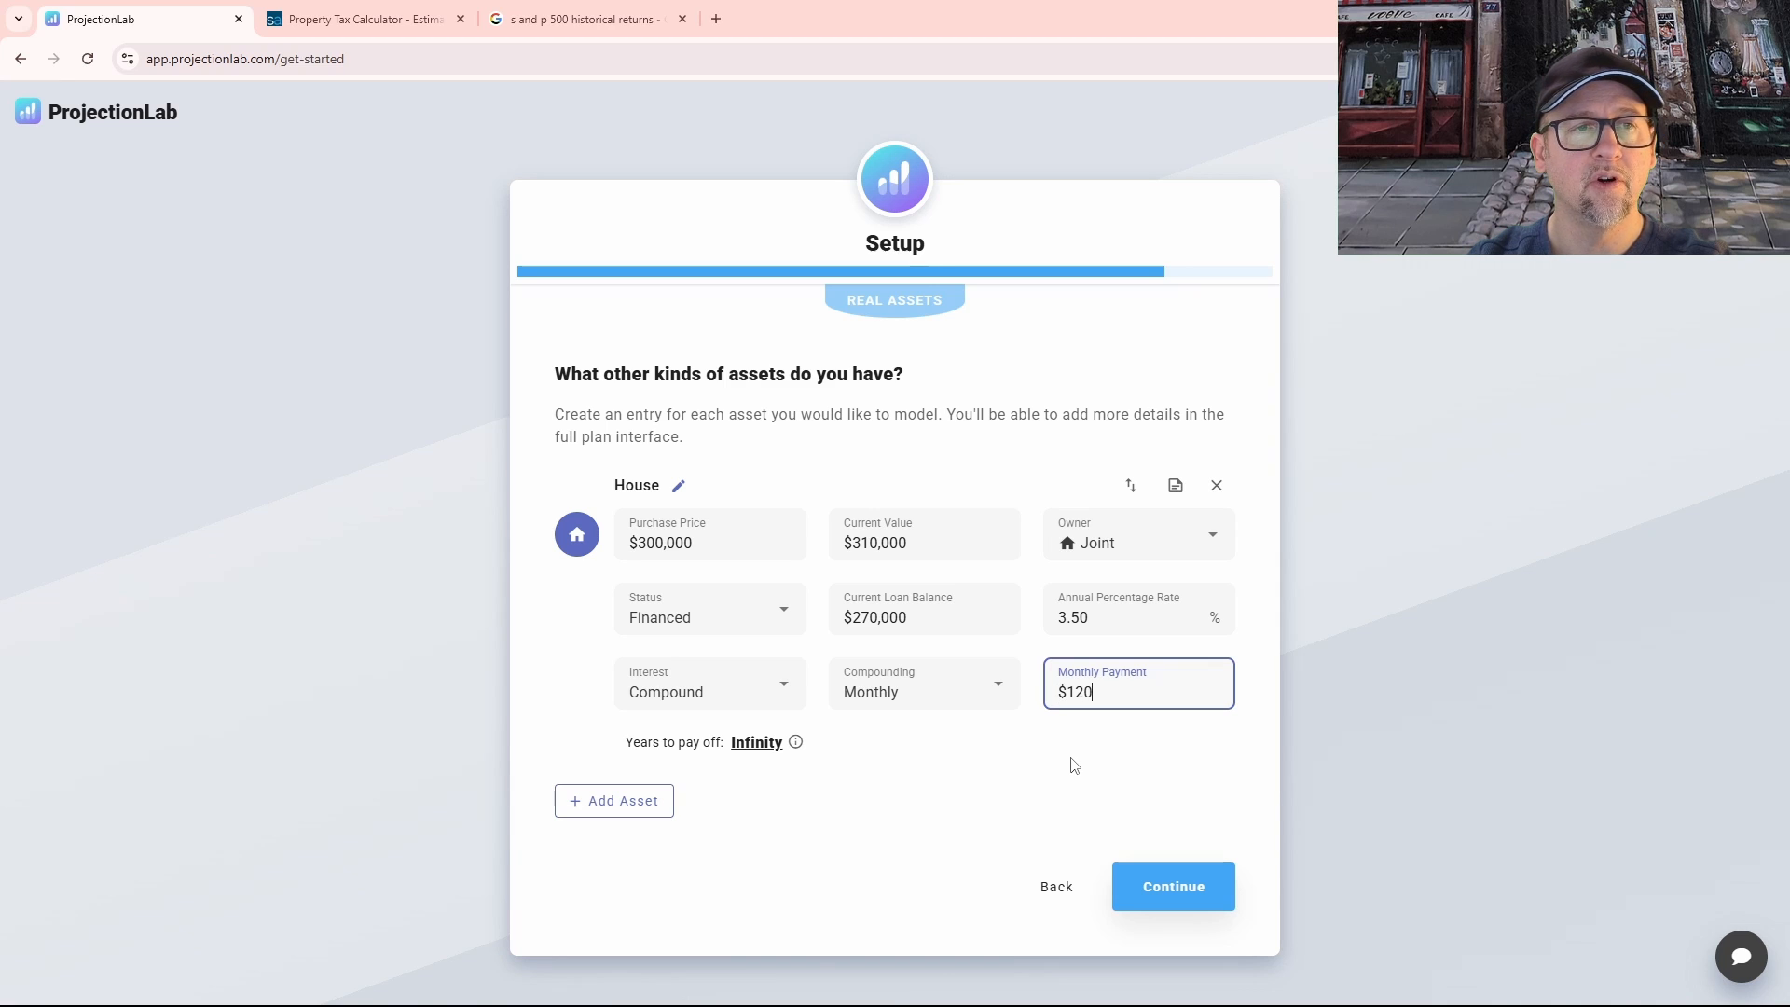
key(BackSpace)
key(BackSpace)
key(BackSpace)
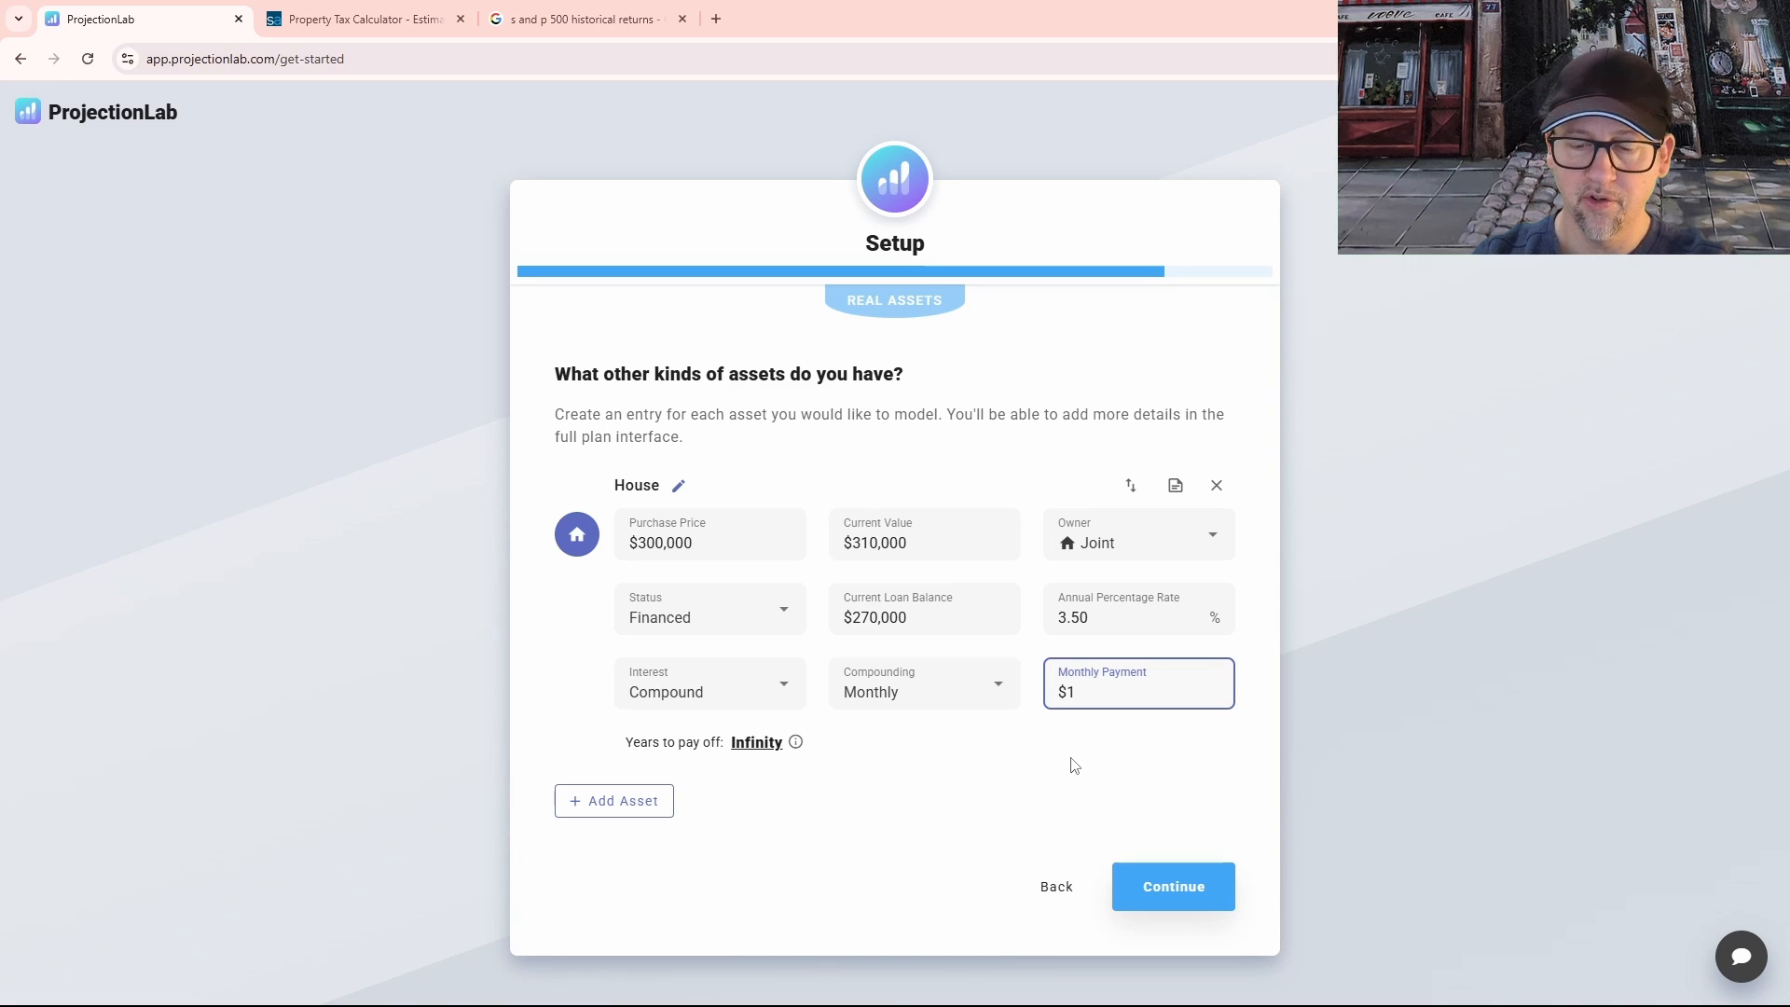
text(500)
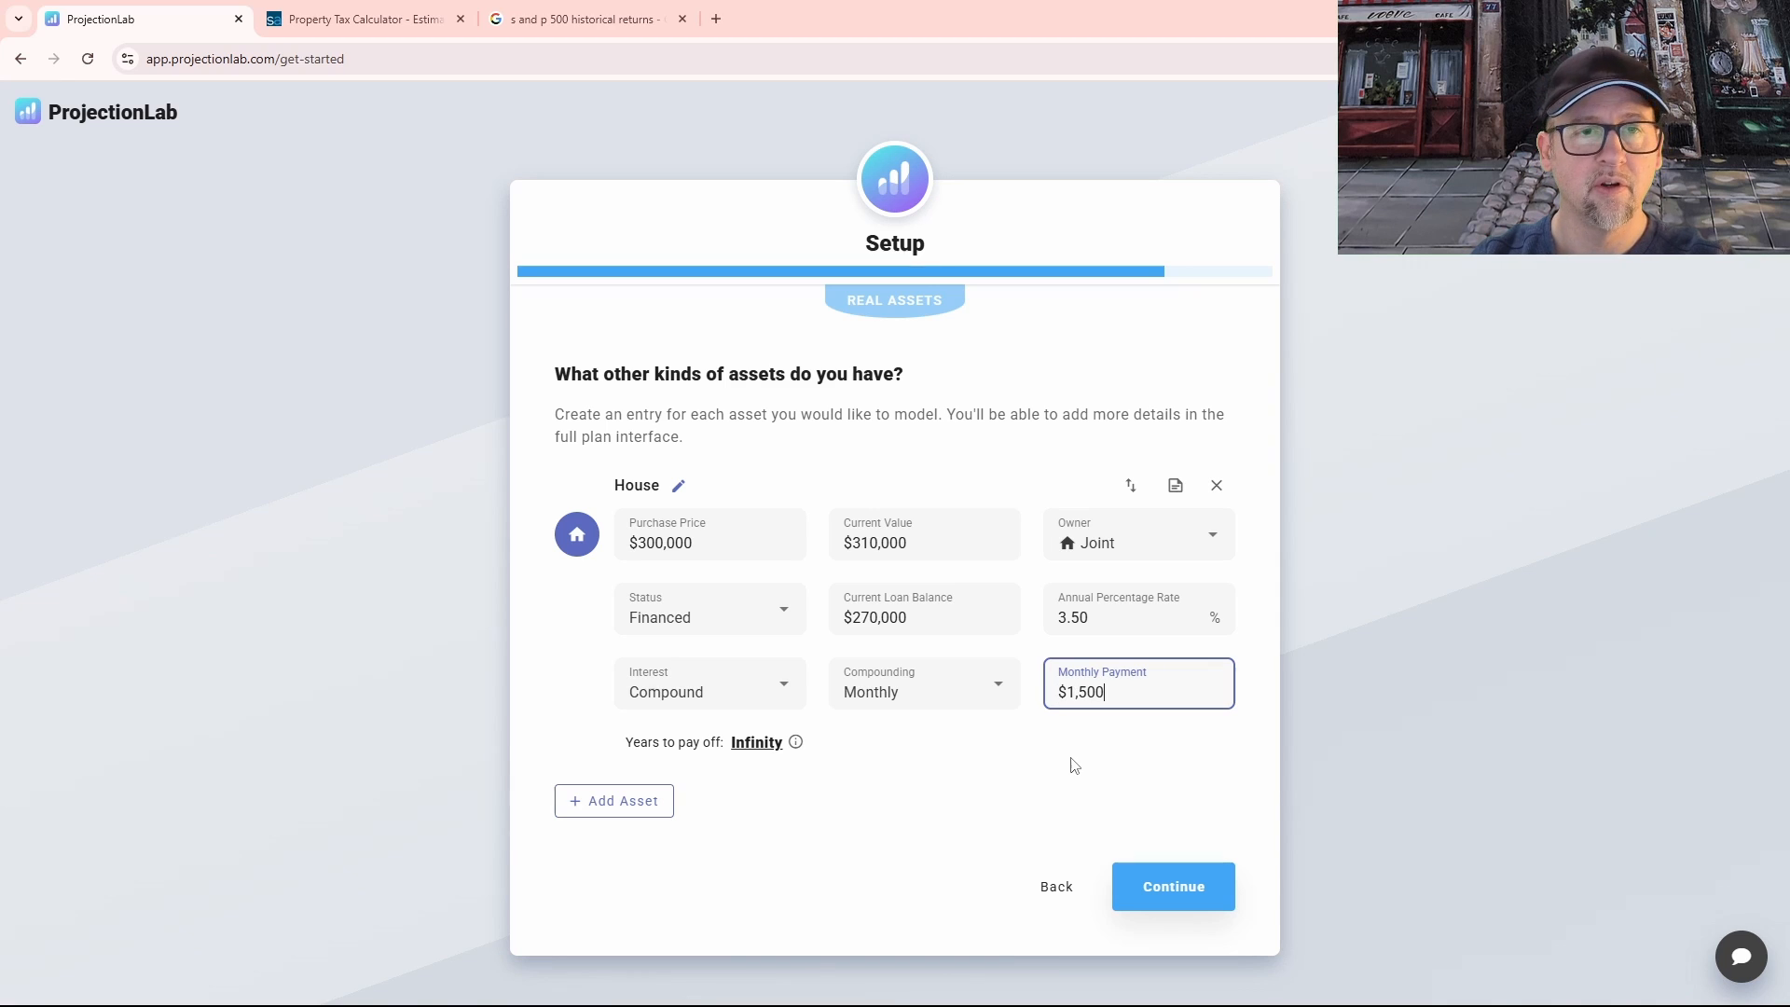
click(1167, 887)
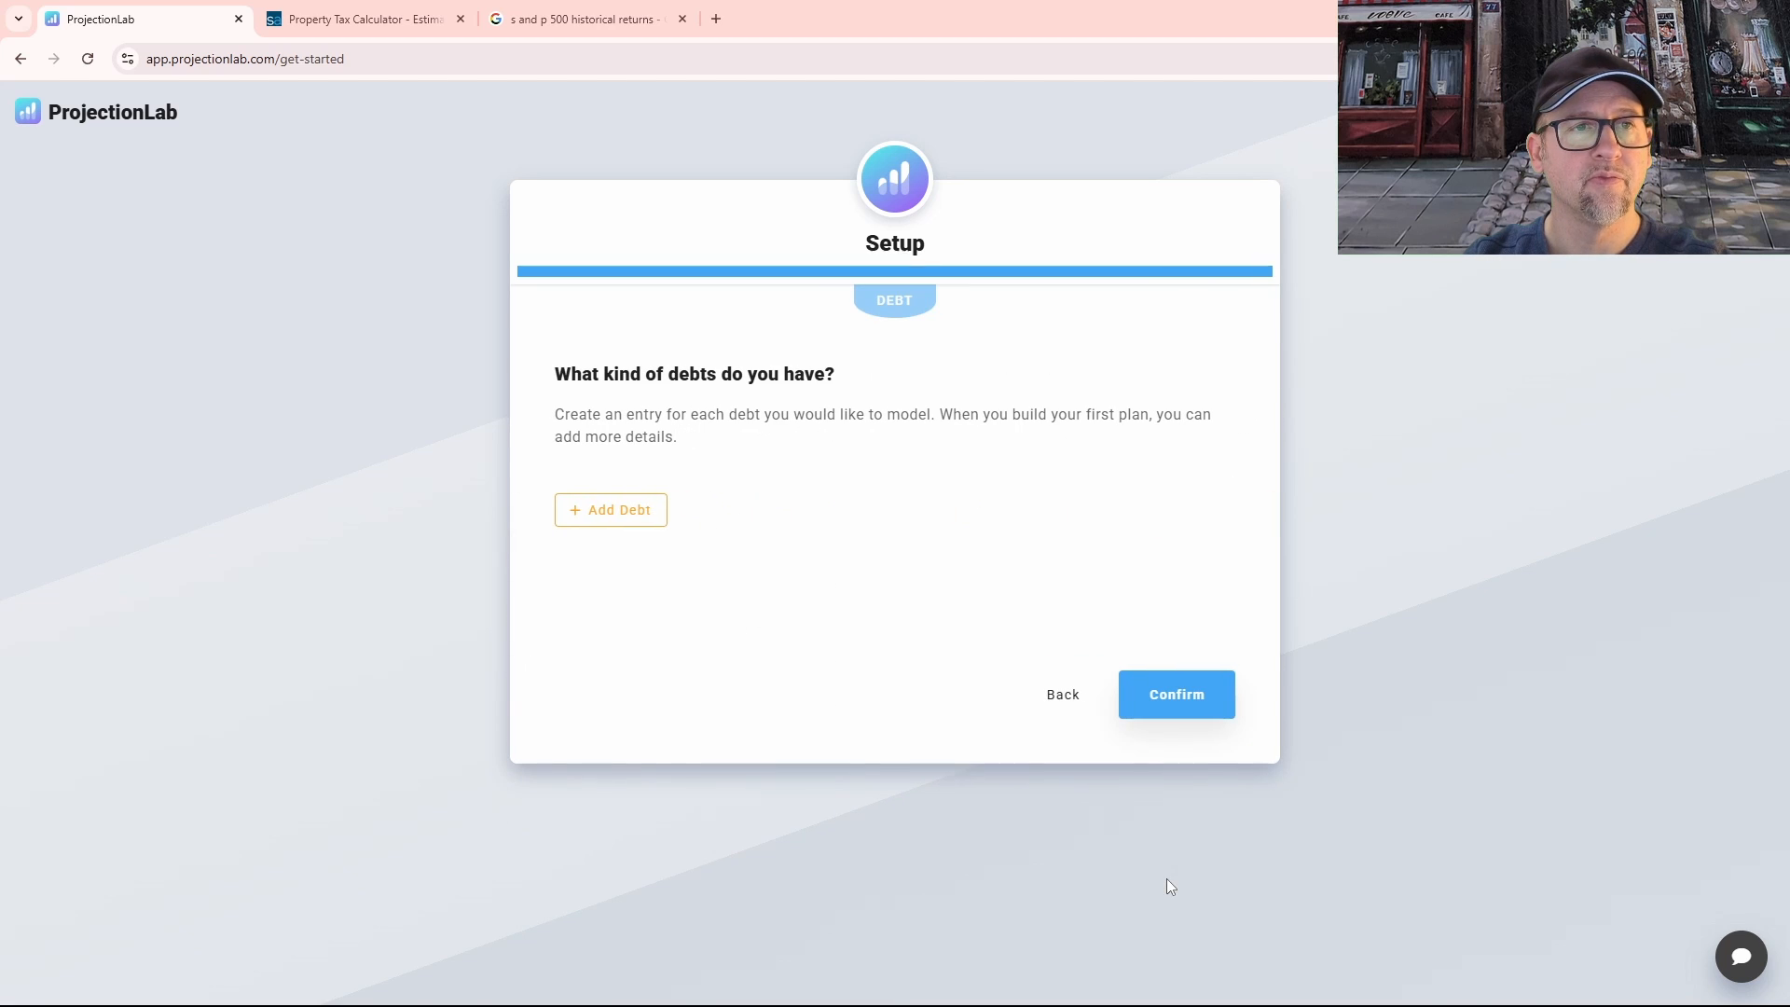
Step: Add a general Debt entry and a Credit Card Debt entry to the debts
click(618, 510)
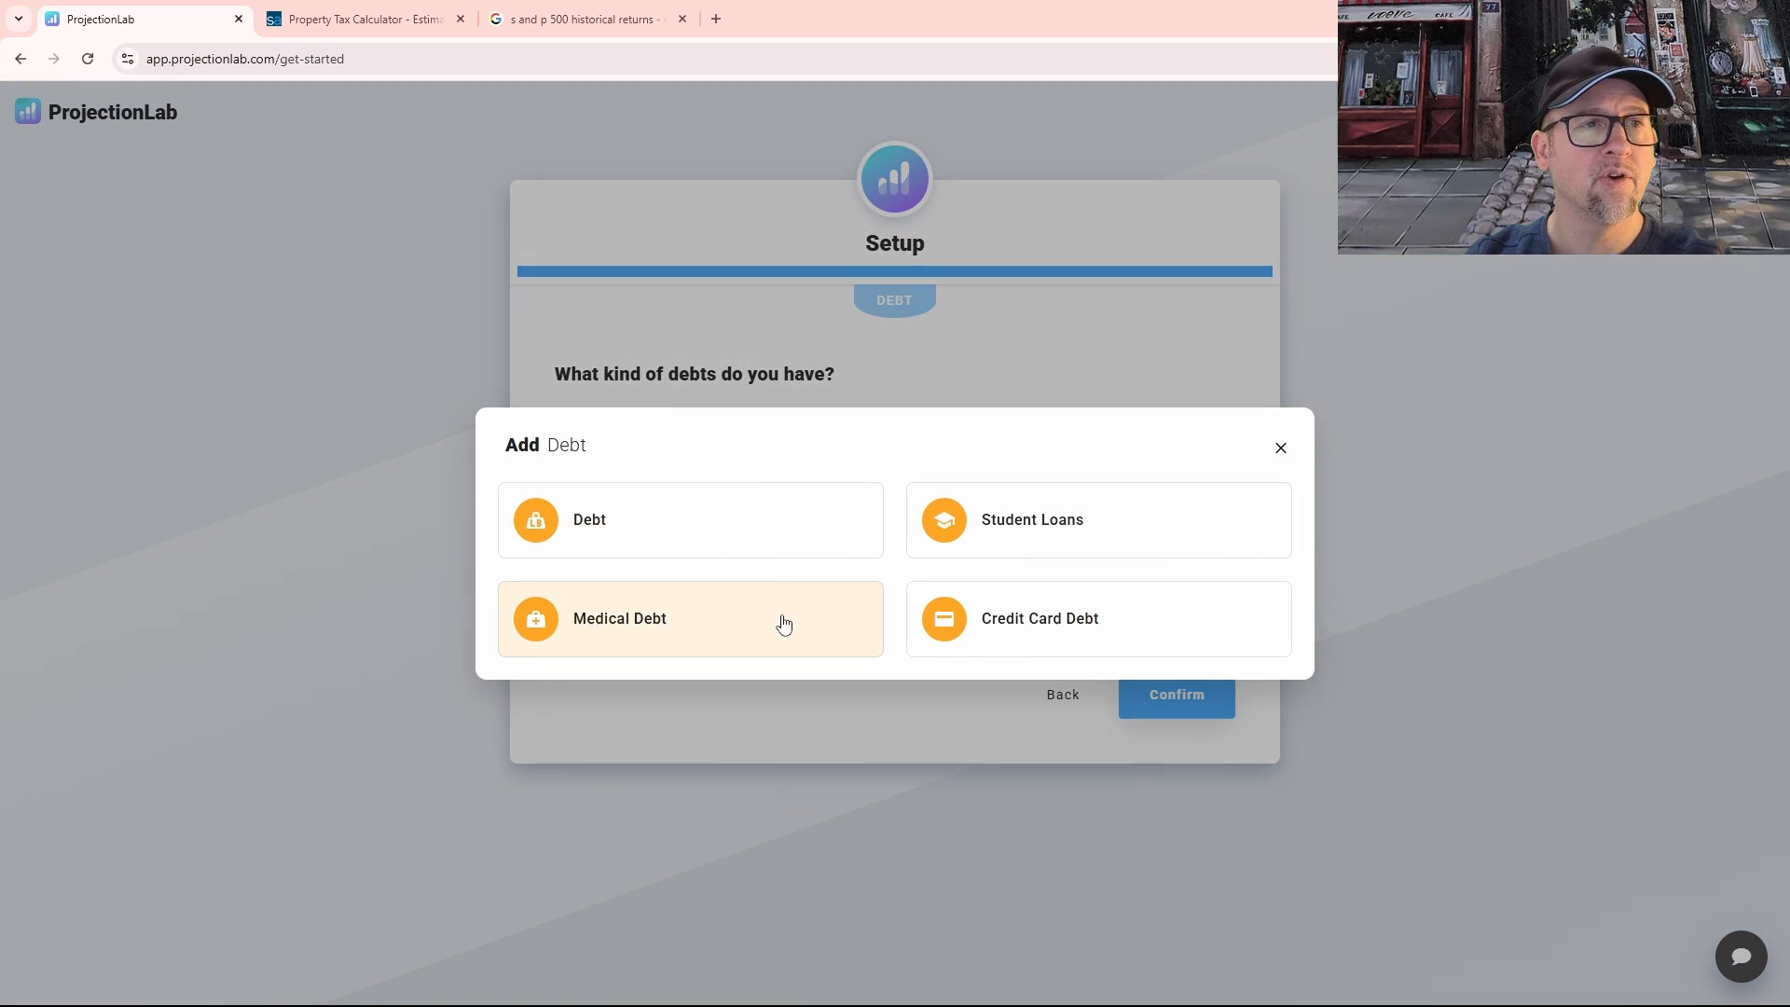
click(586, 530)
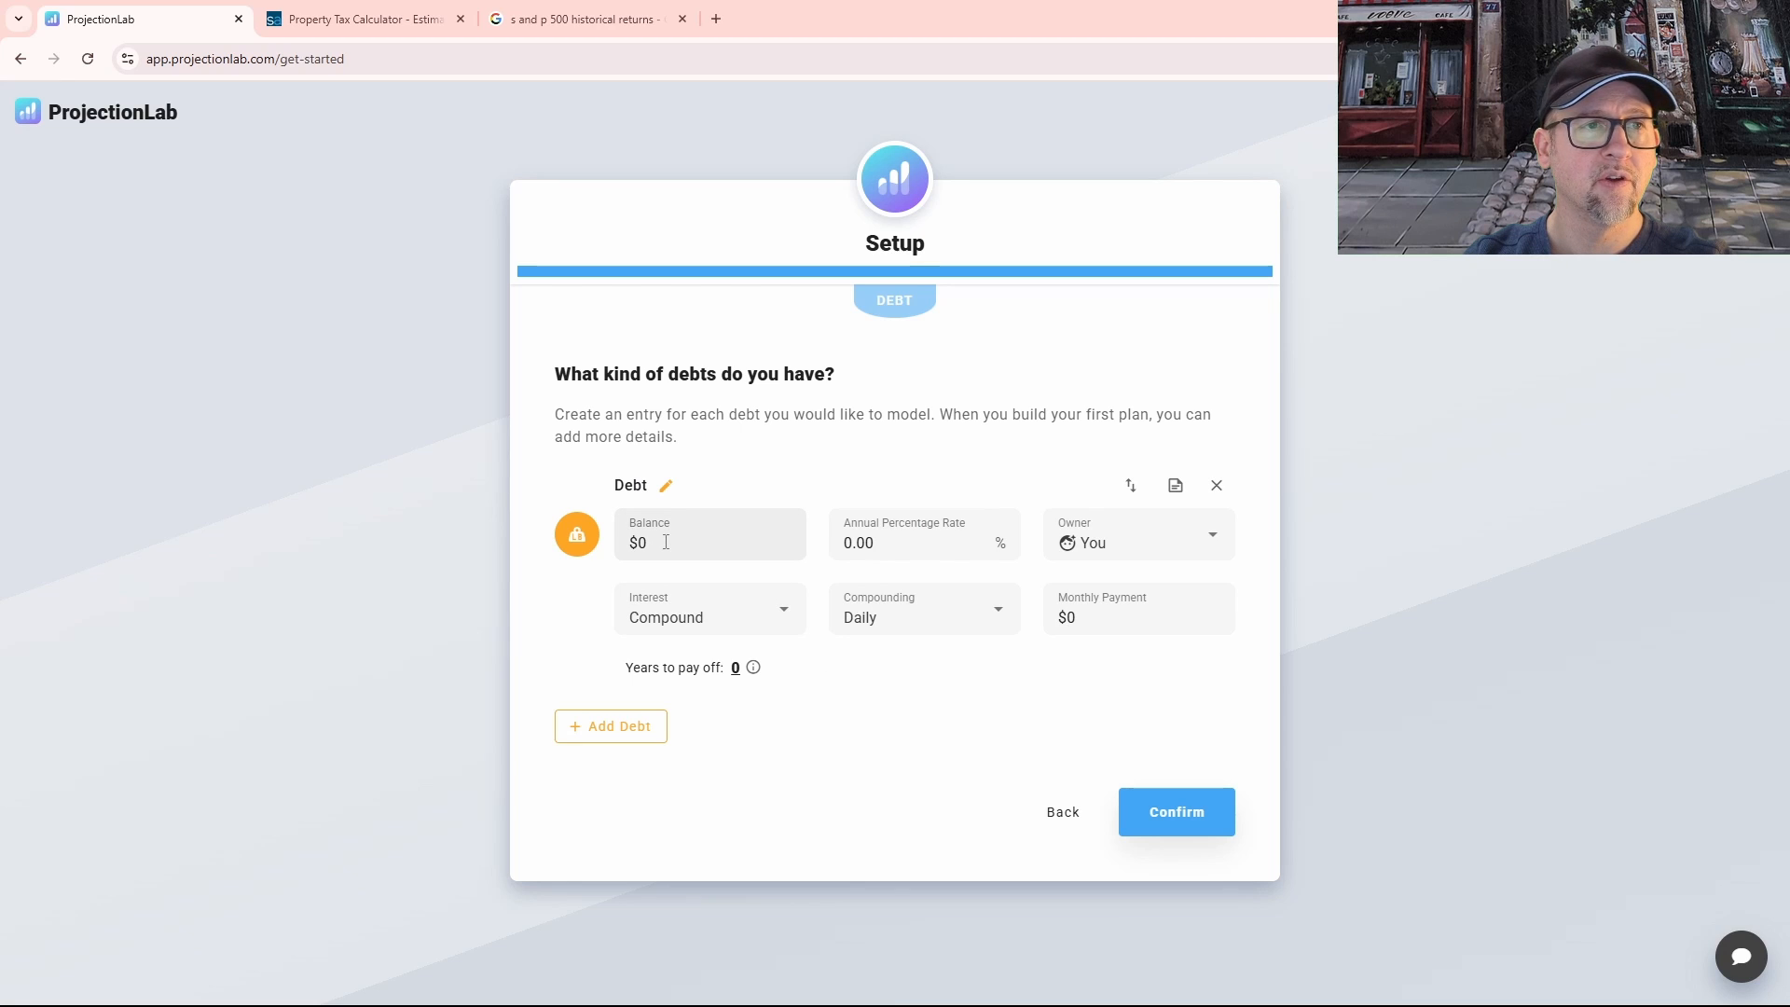
click(666, 542)
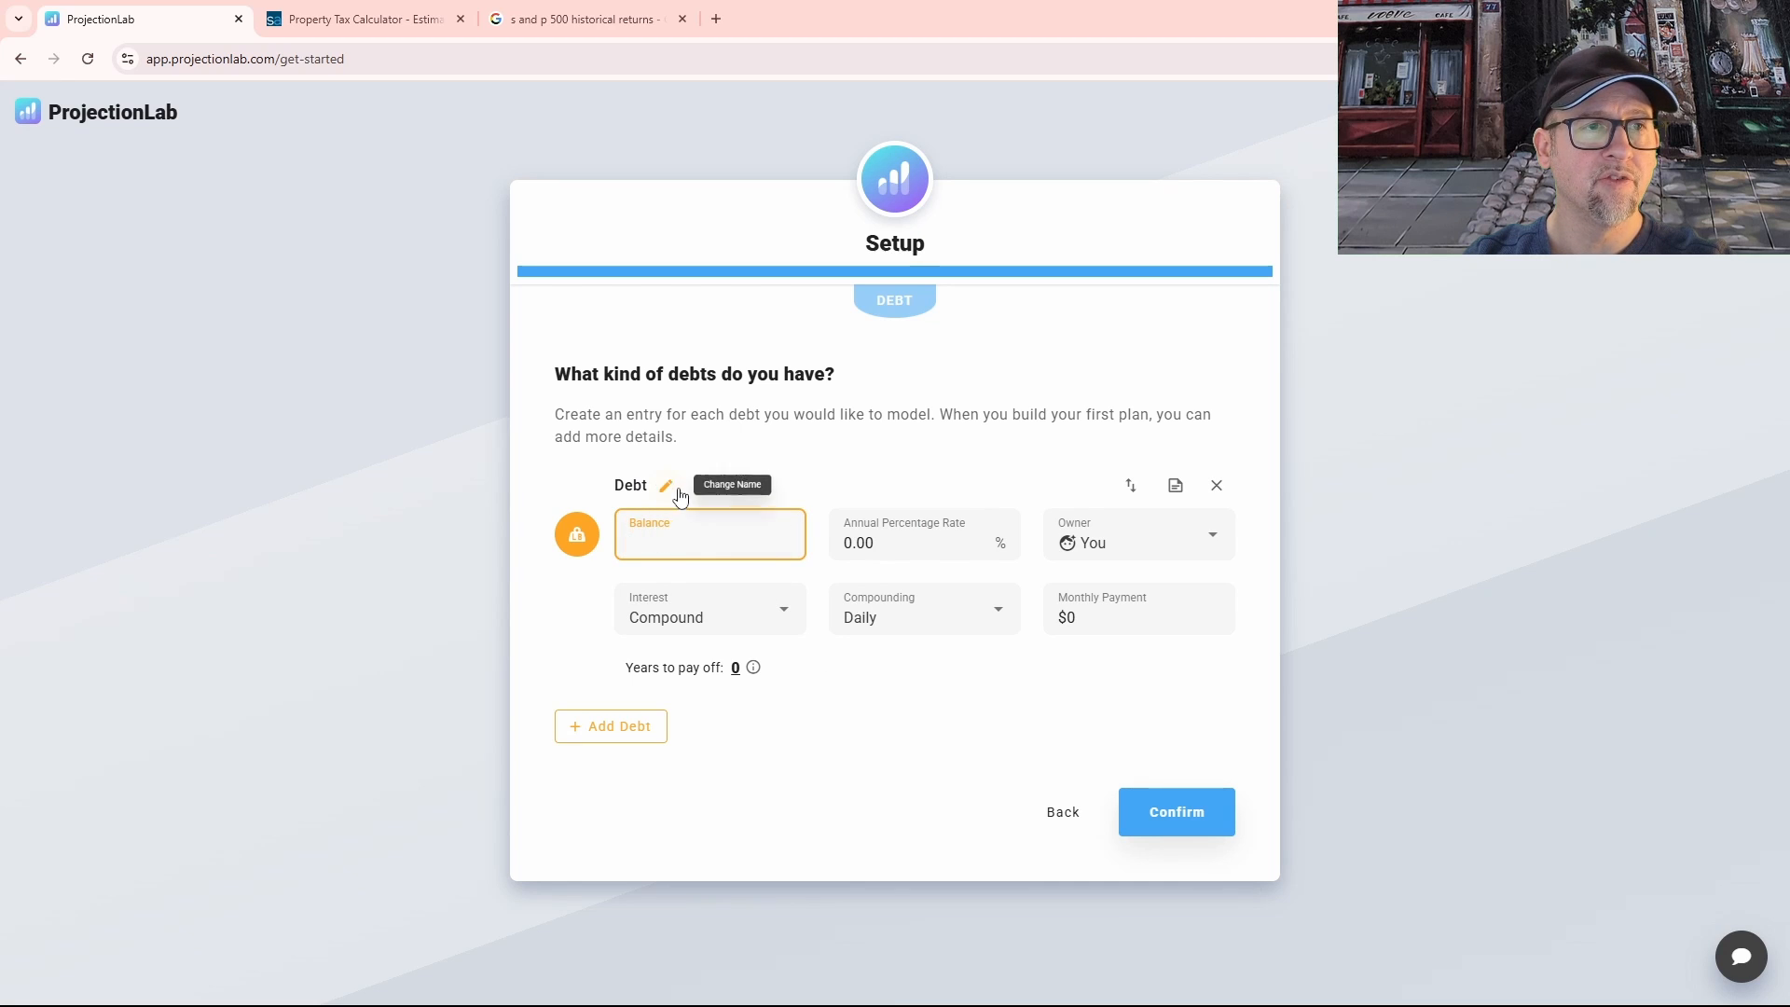
click(619, 728)
click(1038, 624)
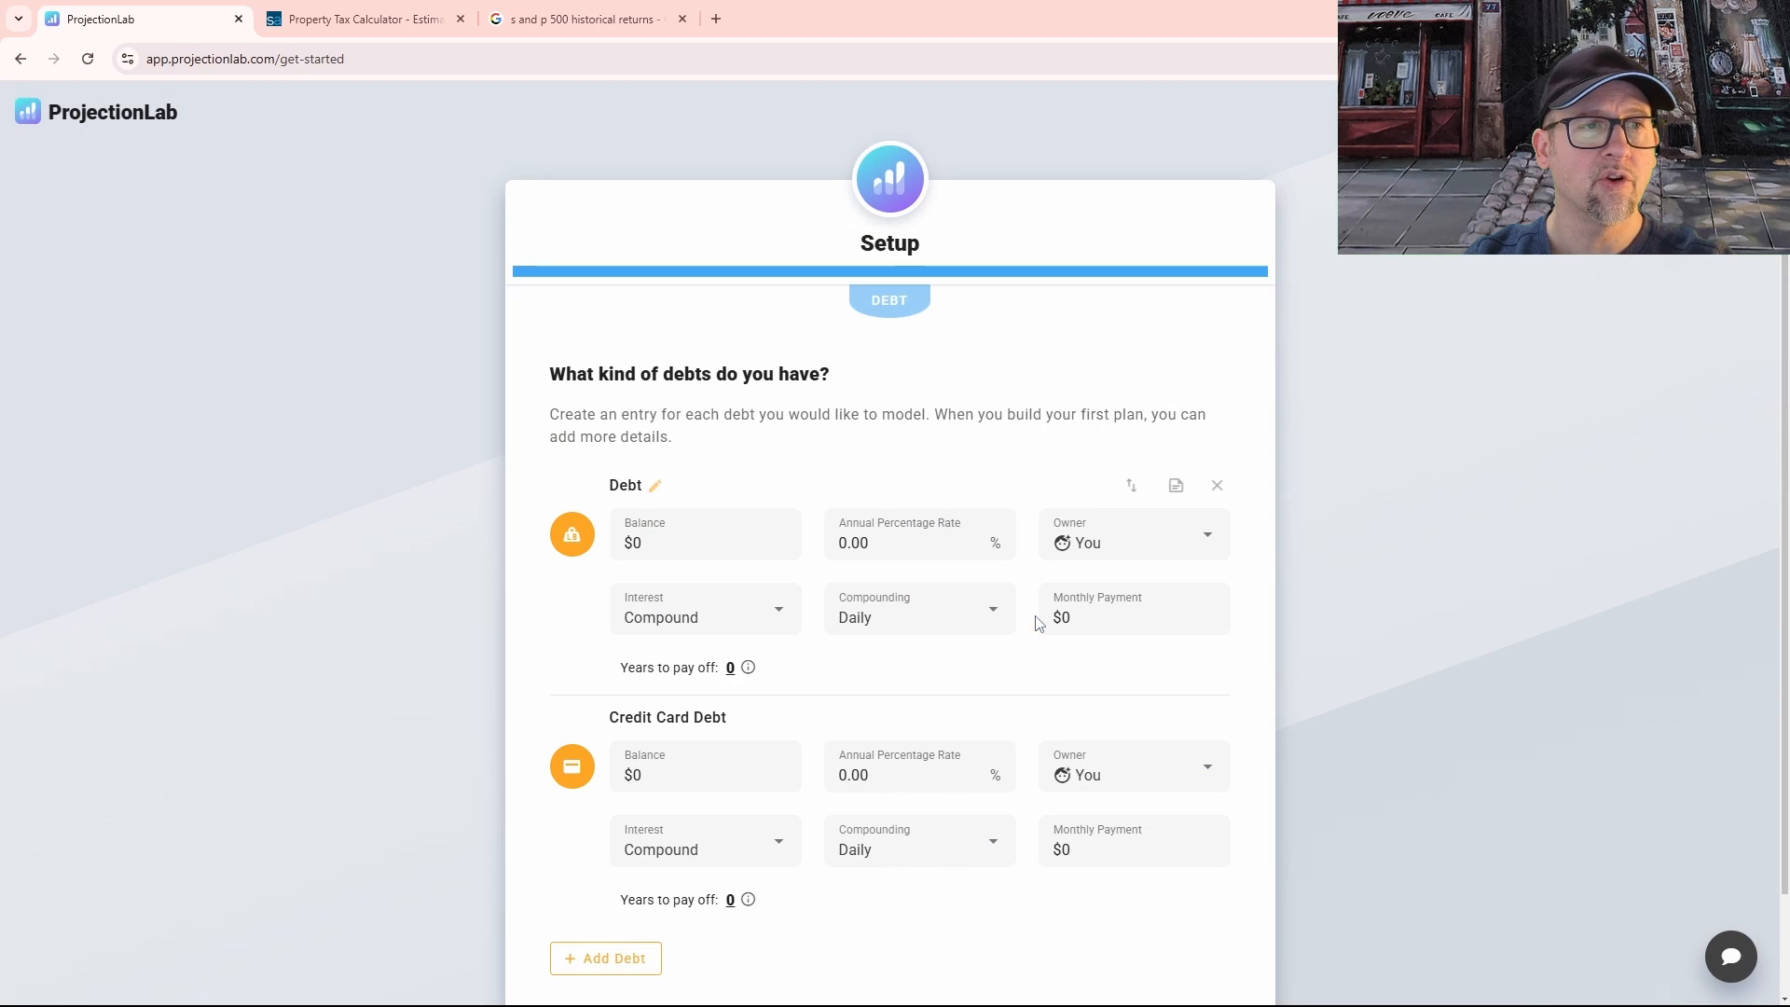
Step: Set the general debt's balance to $3,000, its annual percentage rate to 29.99% and its owner to Joint
click(670, 546)
text(3000)
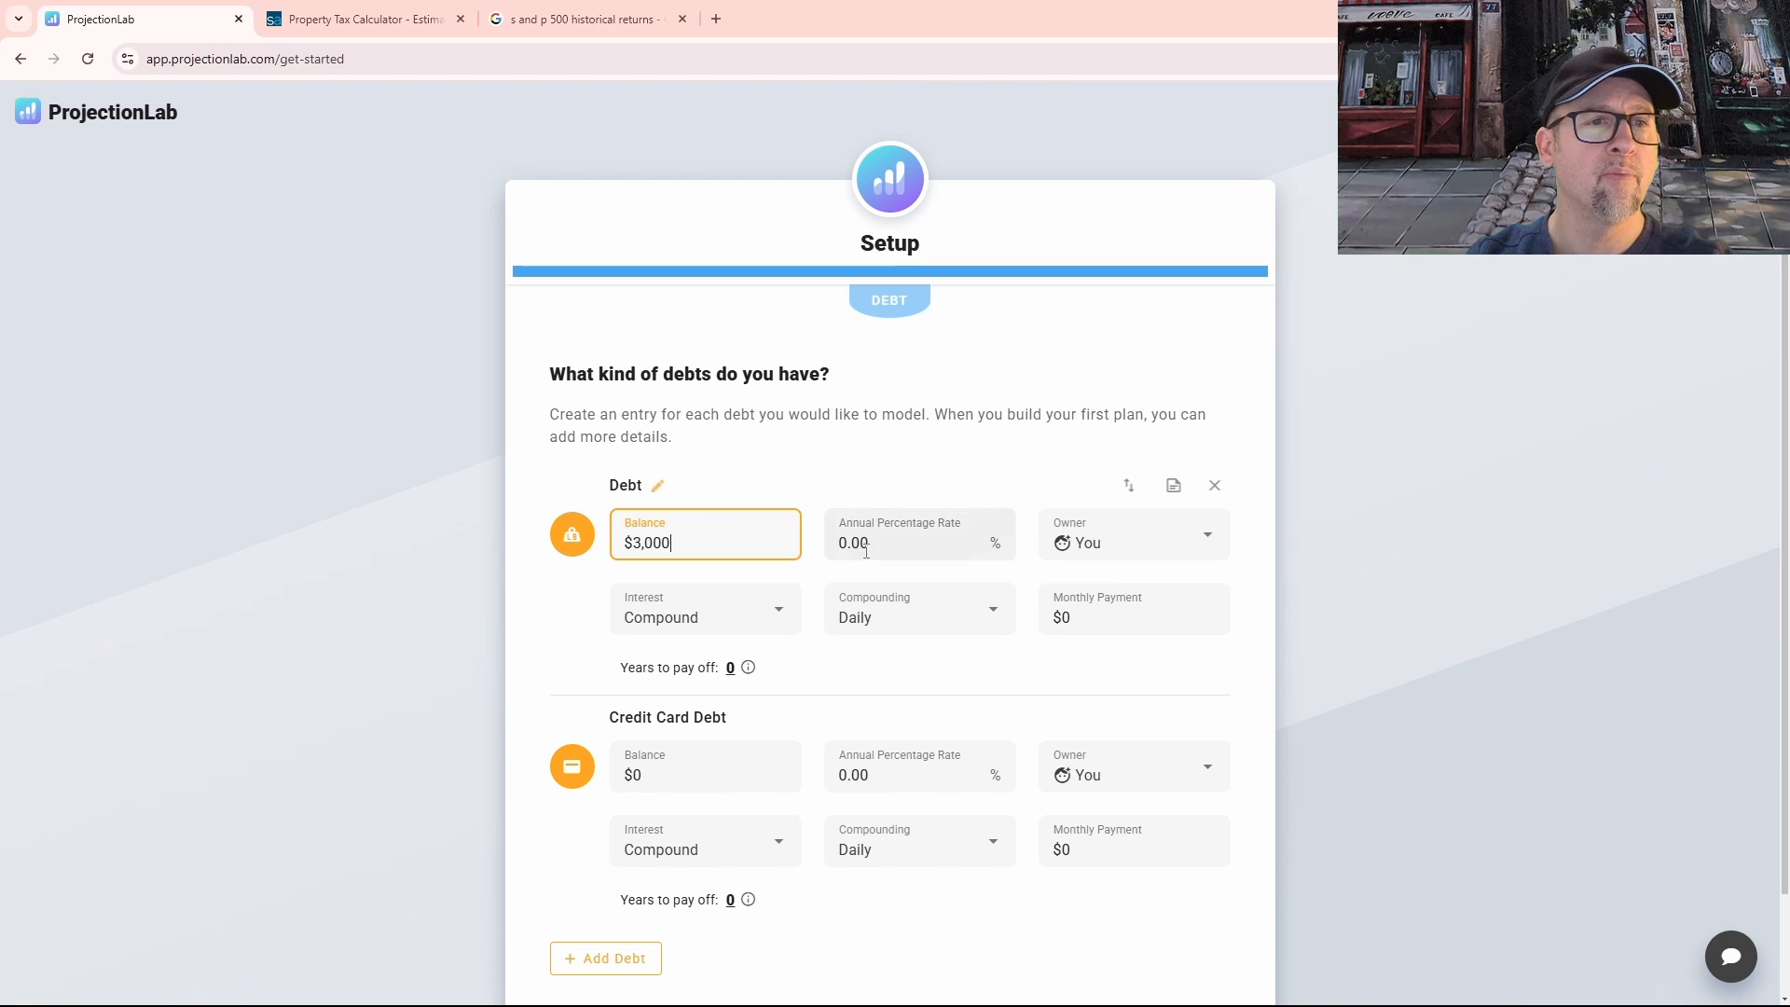
click(904, 548)
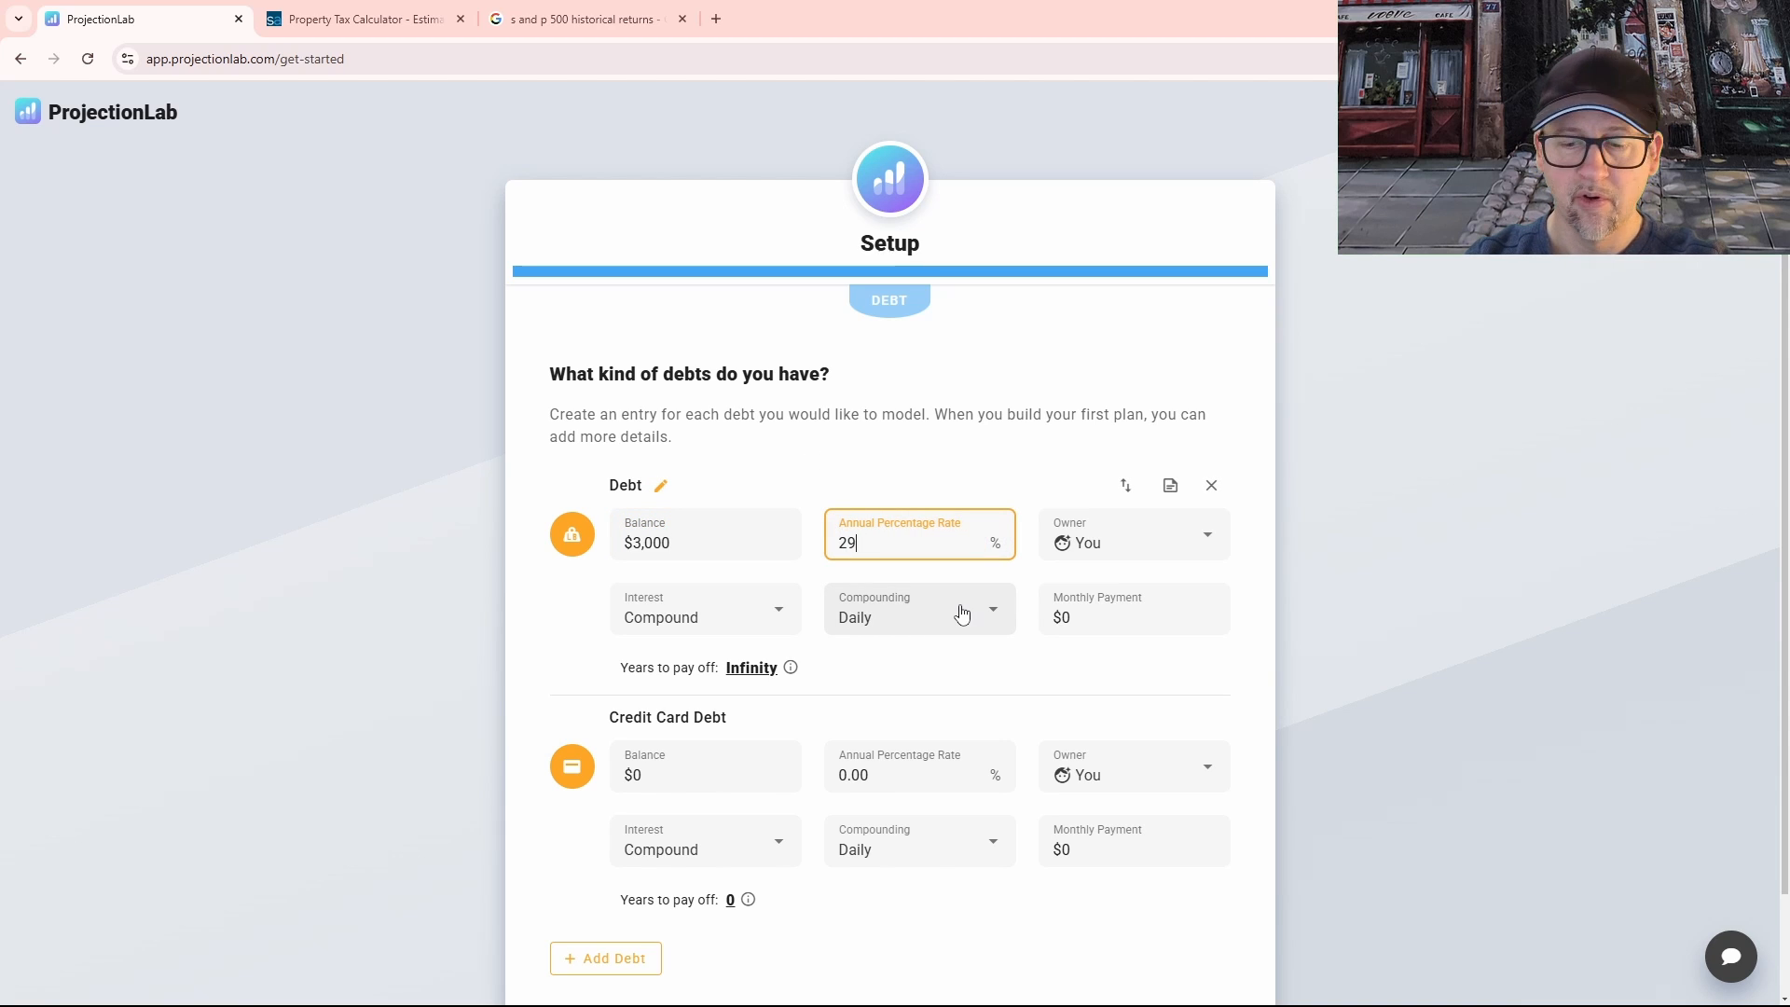
click(1100, 552)
click(1098, 673)
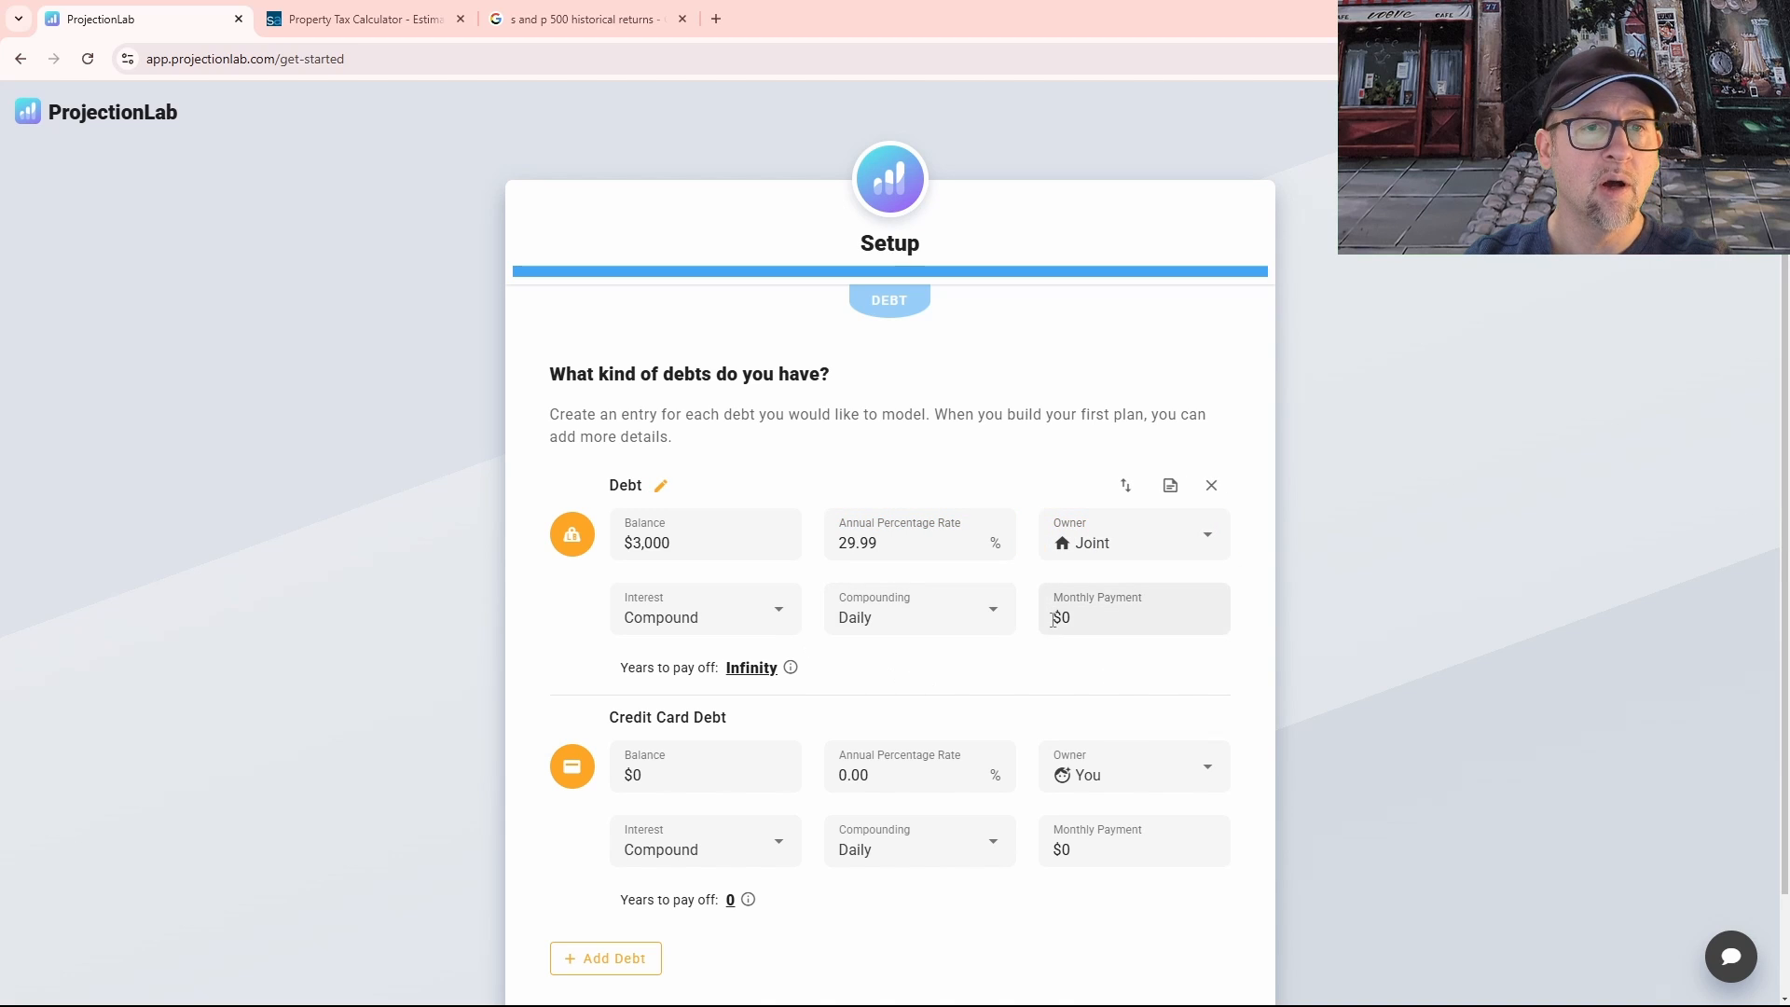
Step: Set the general debt's monthly payment to $50
click(1082, 619)
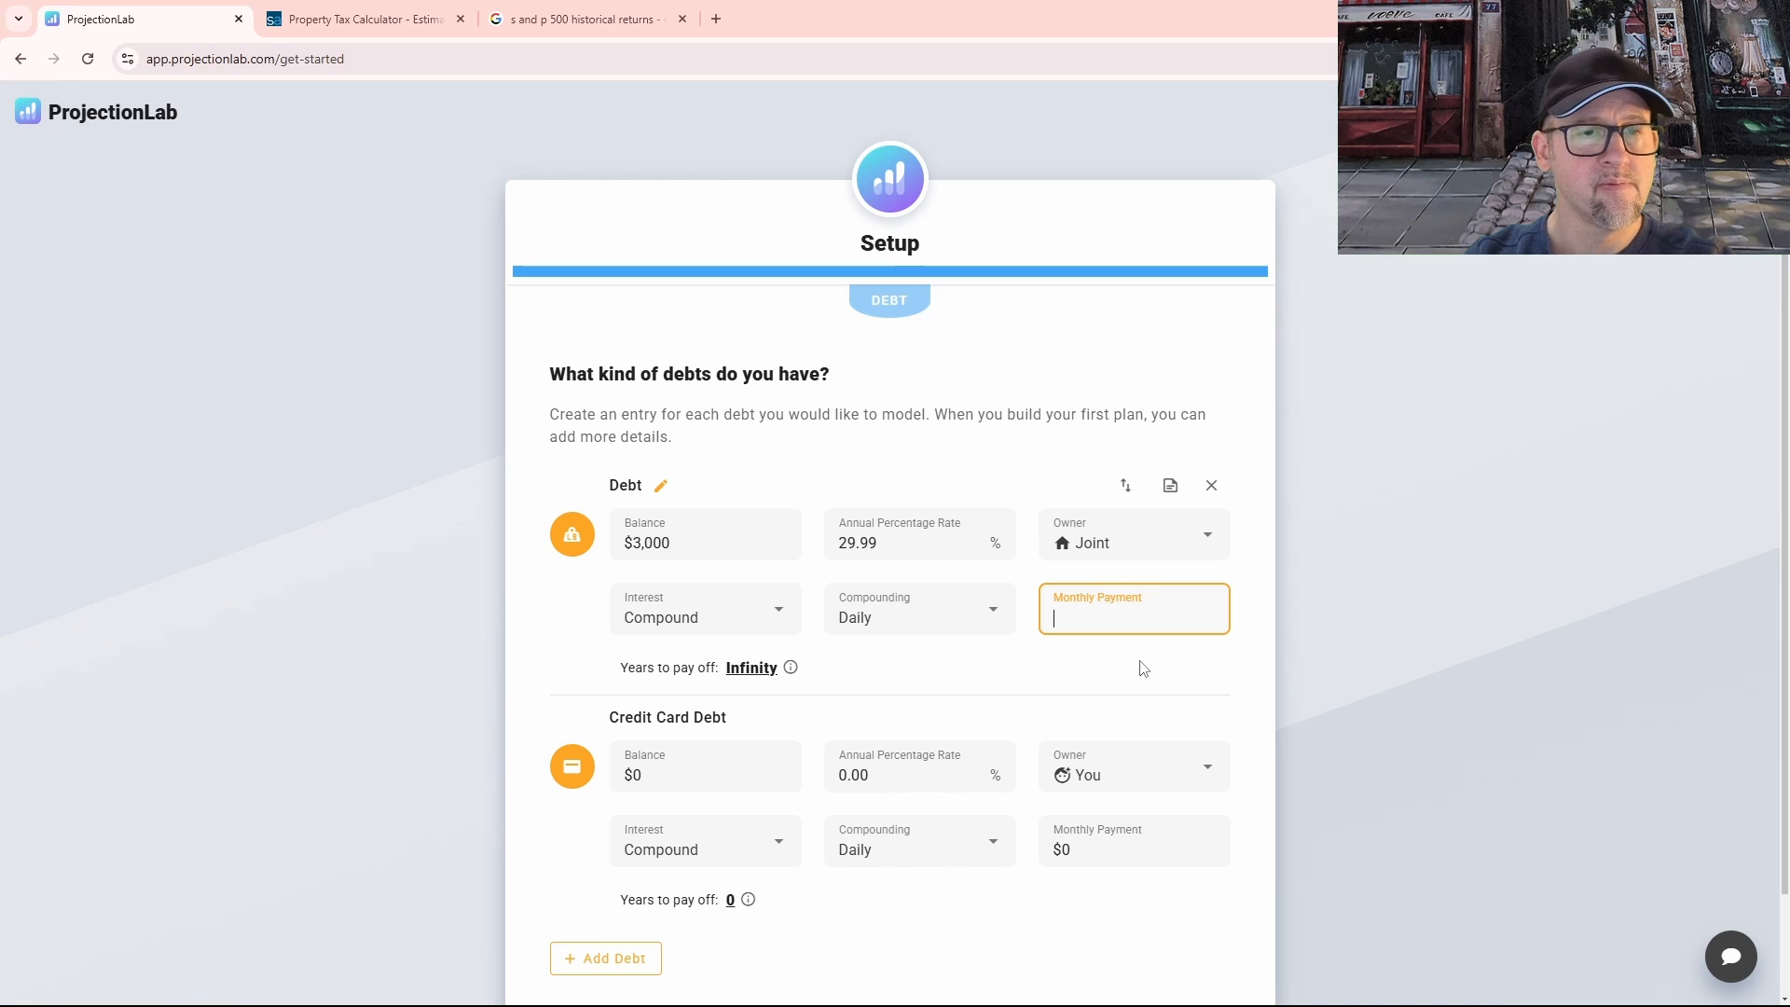
text(50)
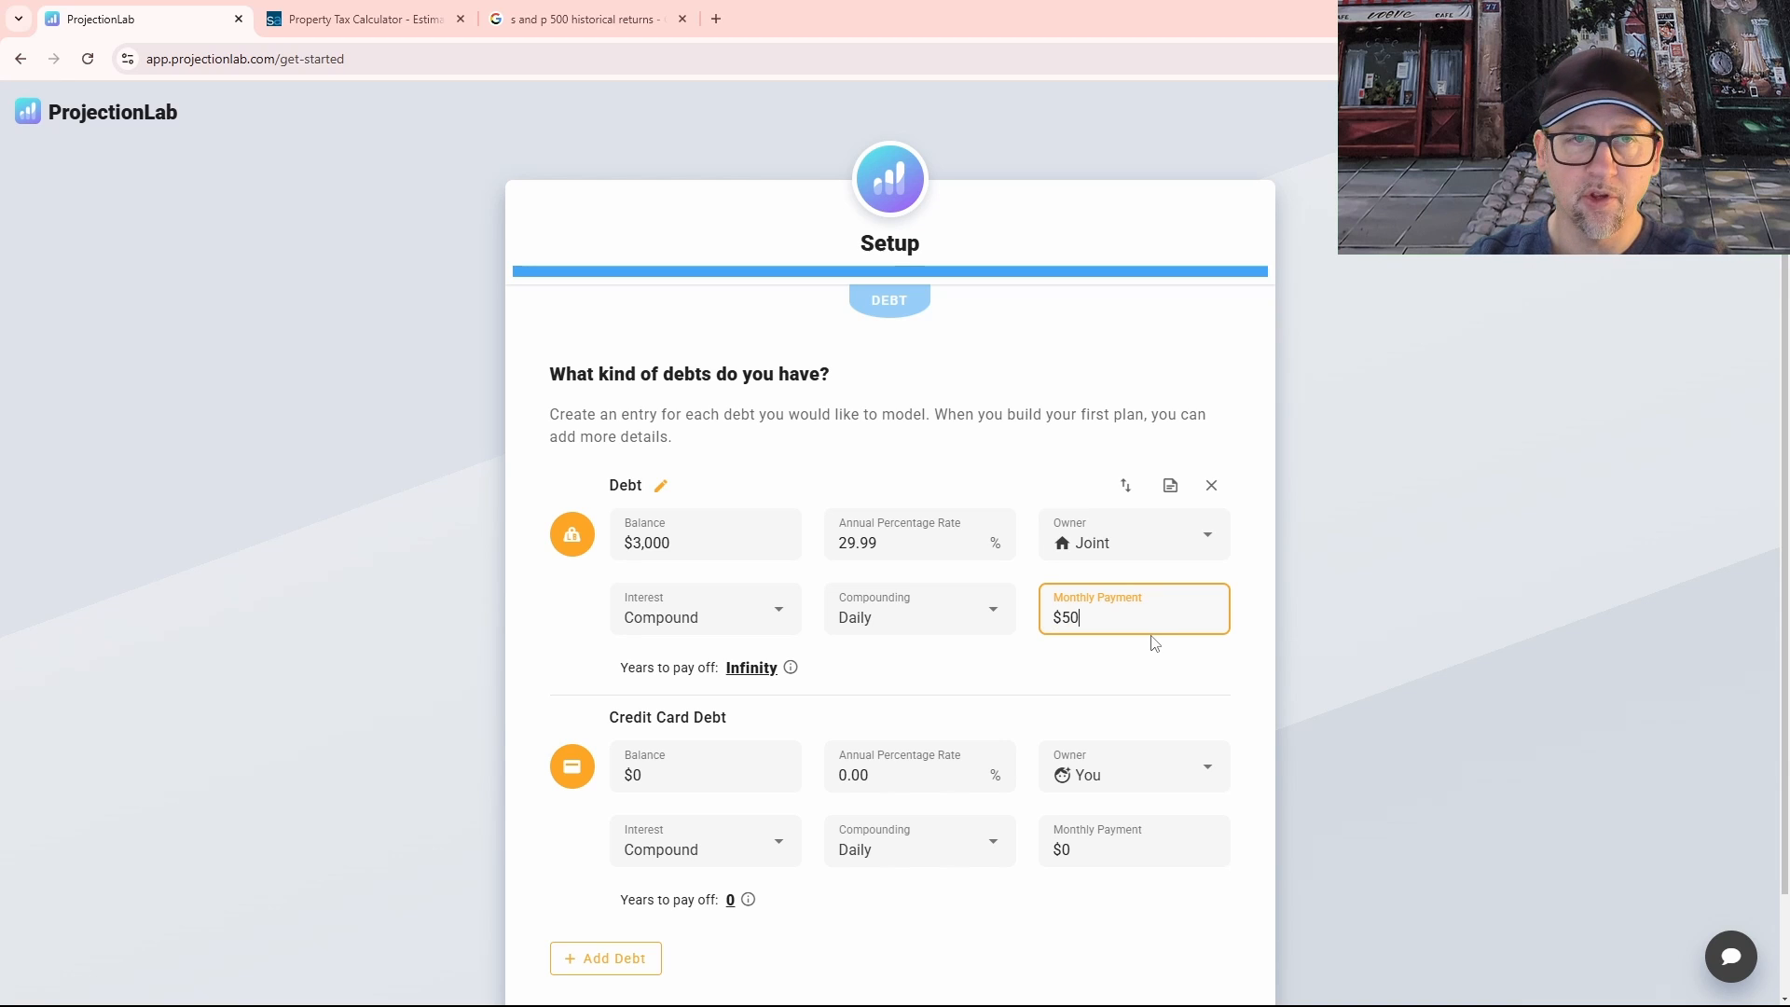
click(1140, 667)
Step: Raise the general debt's monthly payment to $600
scroll(1147, 673, down, 2)
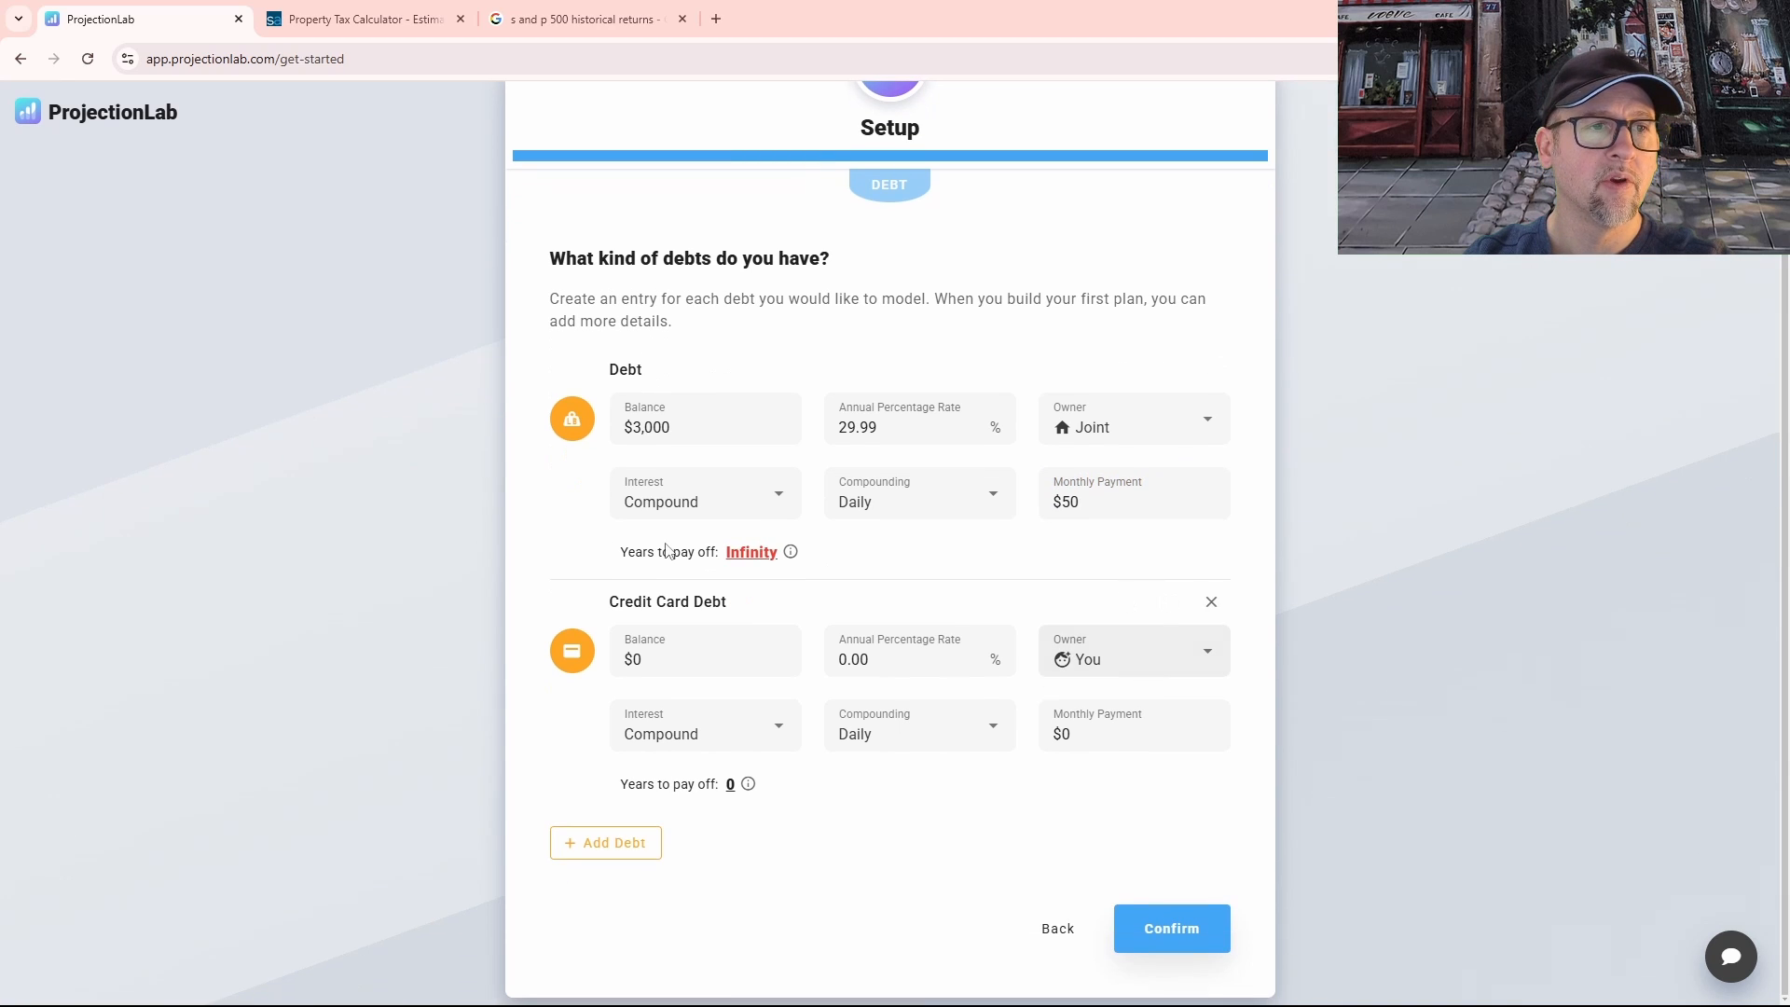
click(1127, 509)
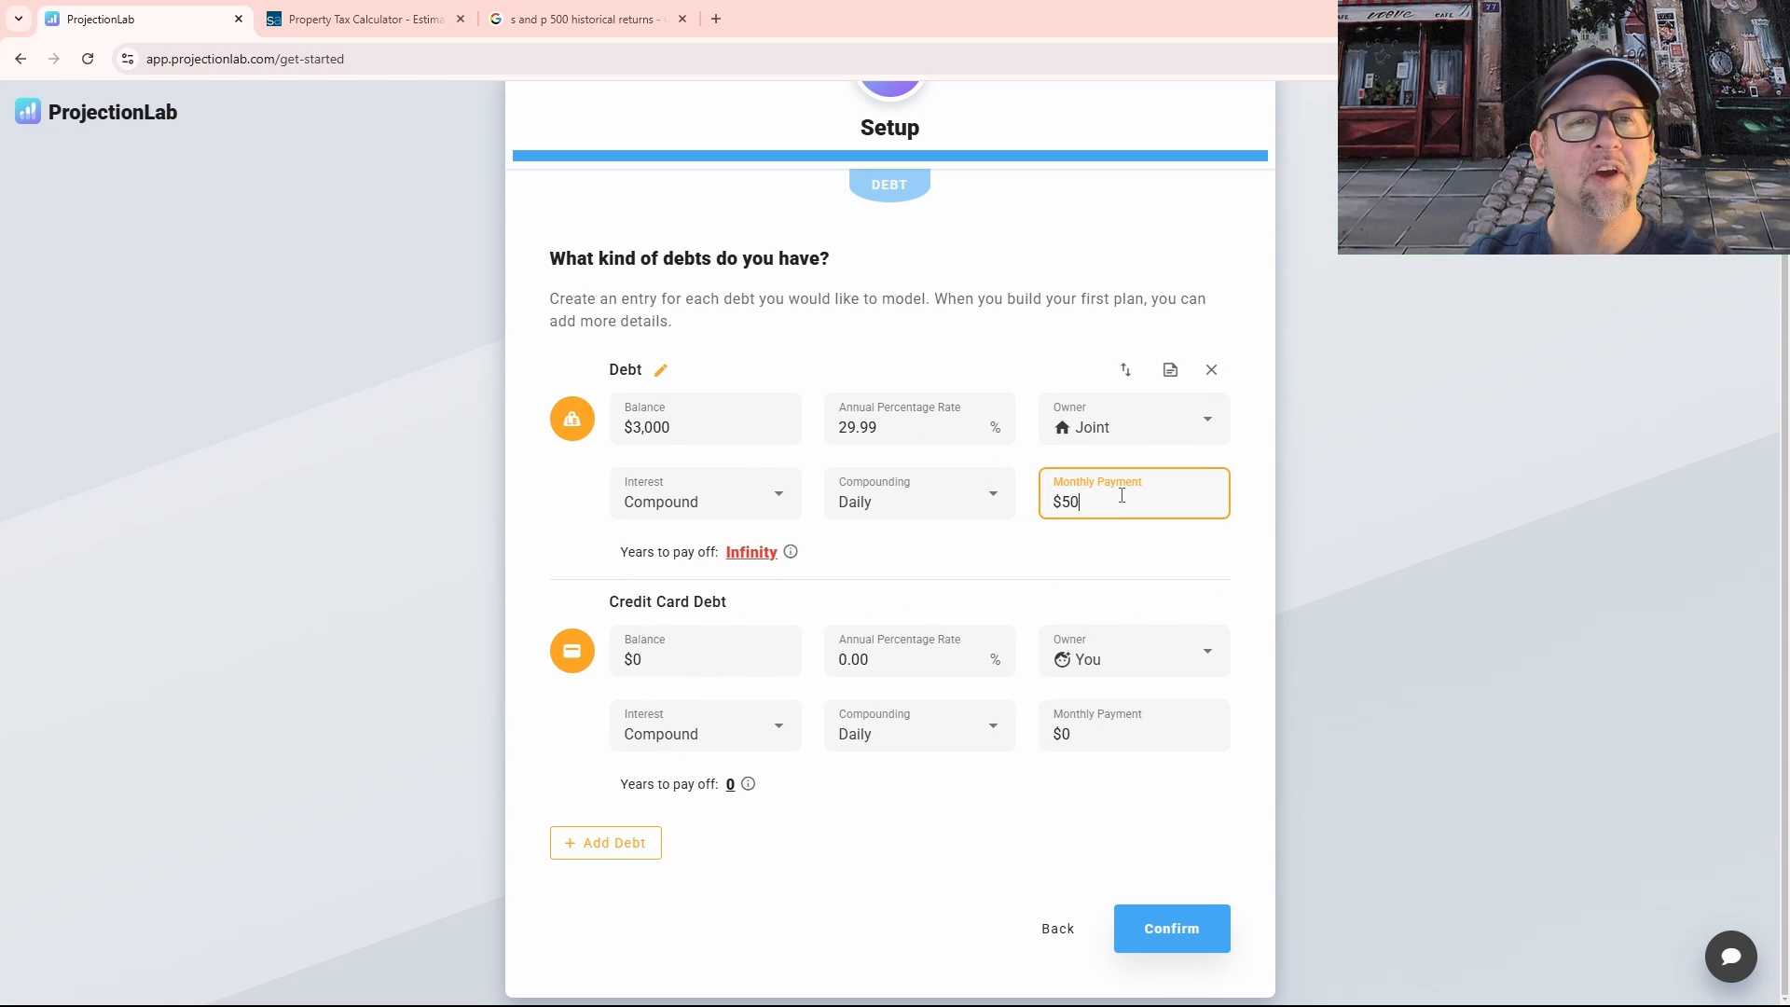
drag(1086, 496, 1031, 509)
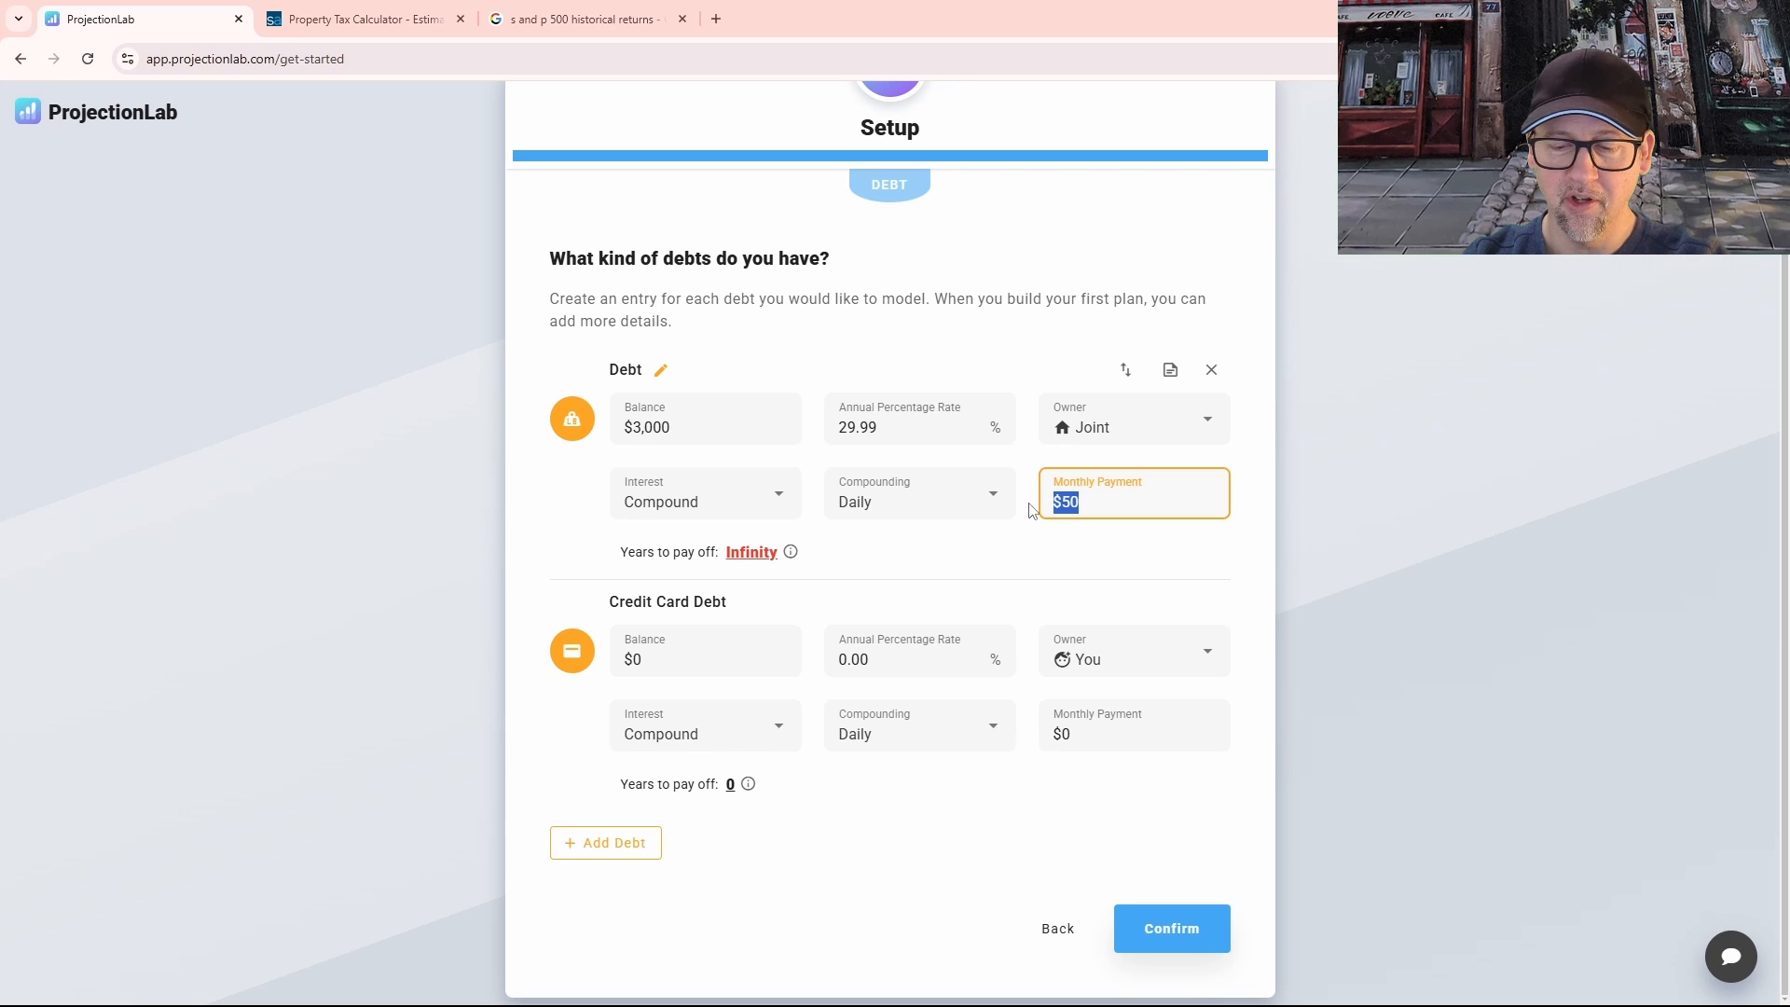
text(600)
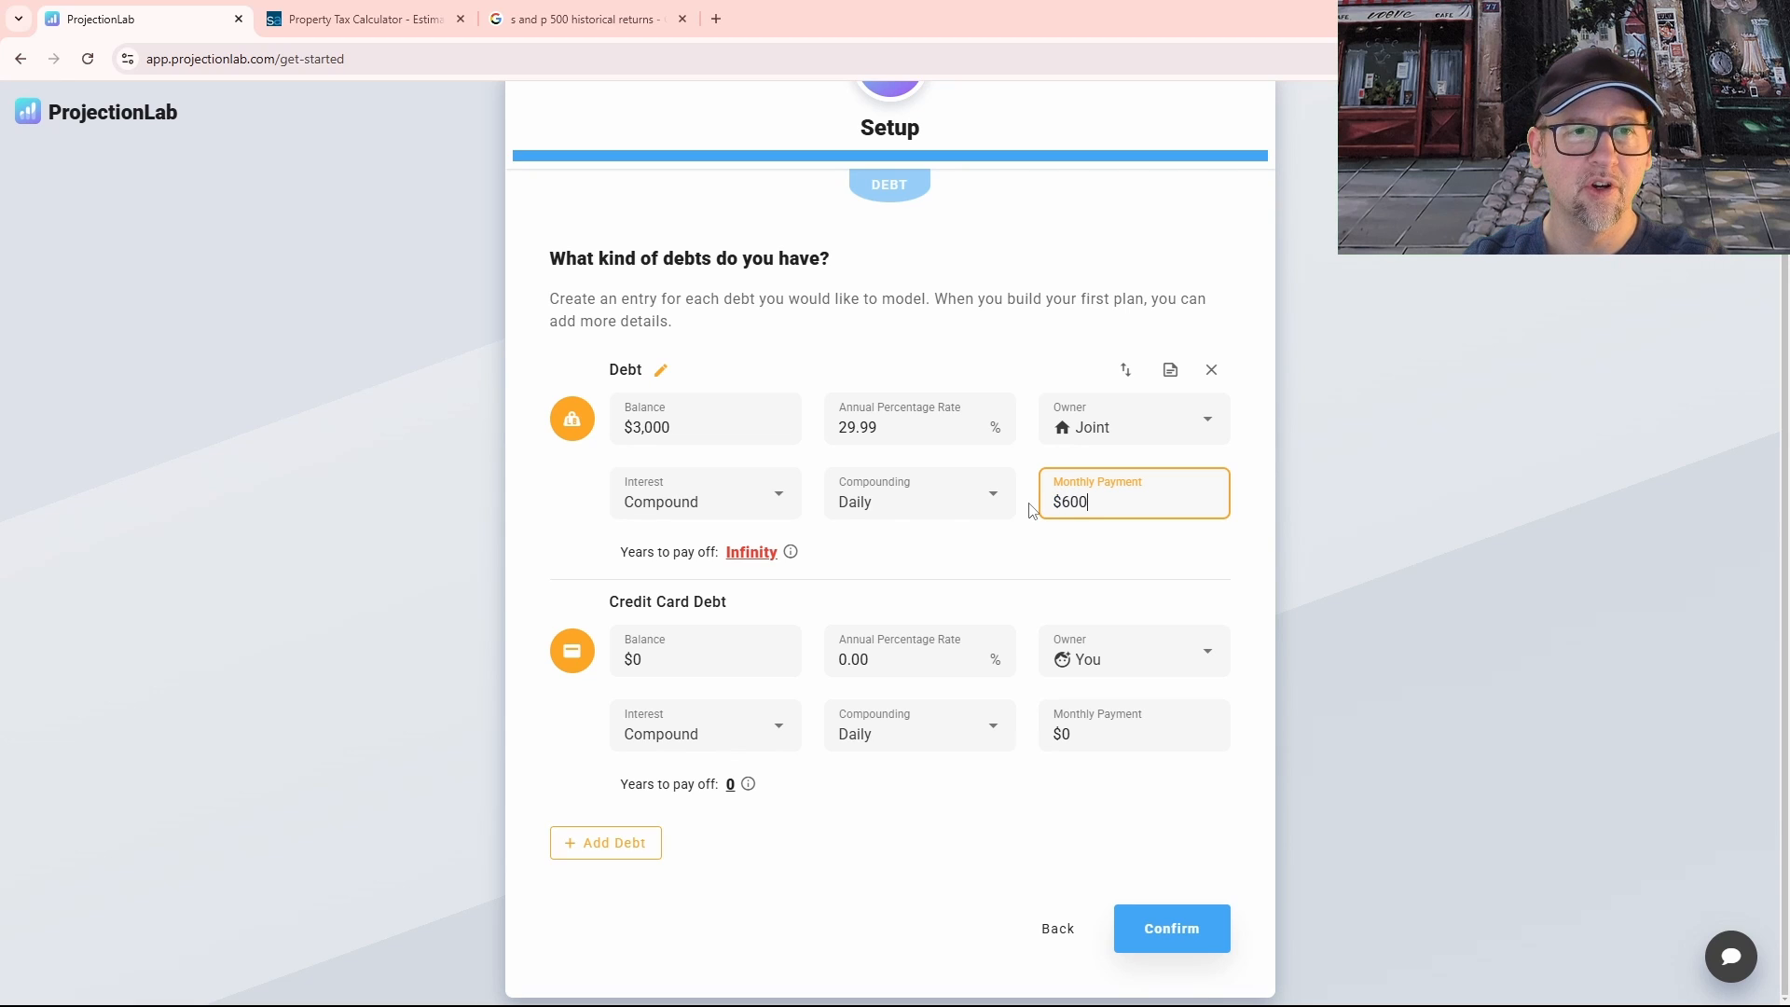
click(1031, 509)
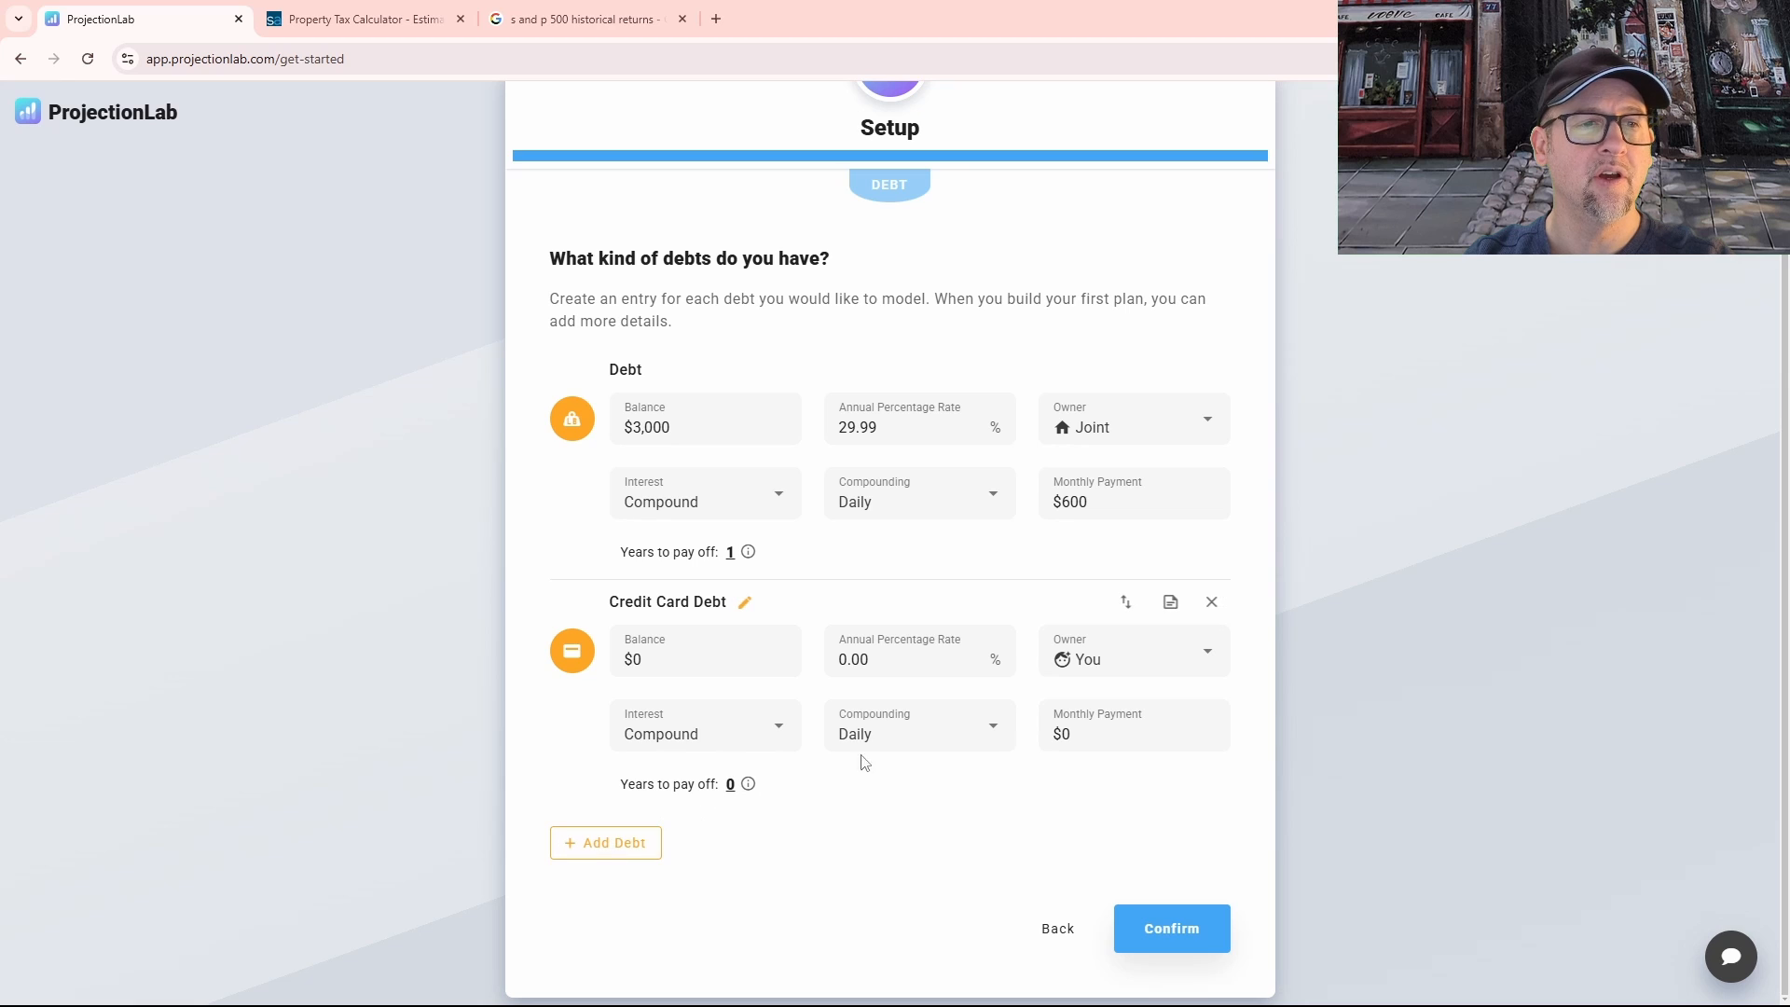
Step: Delete the empty Credit Card Debt entry and confirm the setup
click(1213, 604)
click(1020, 594)
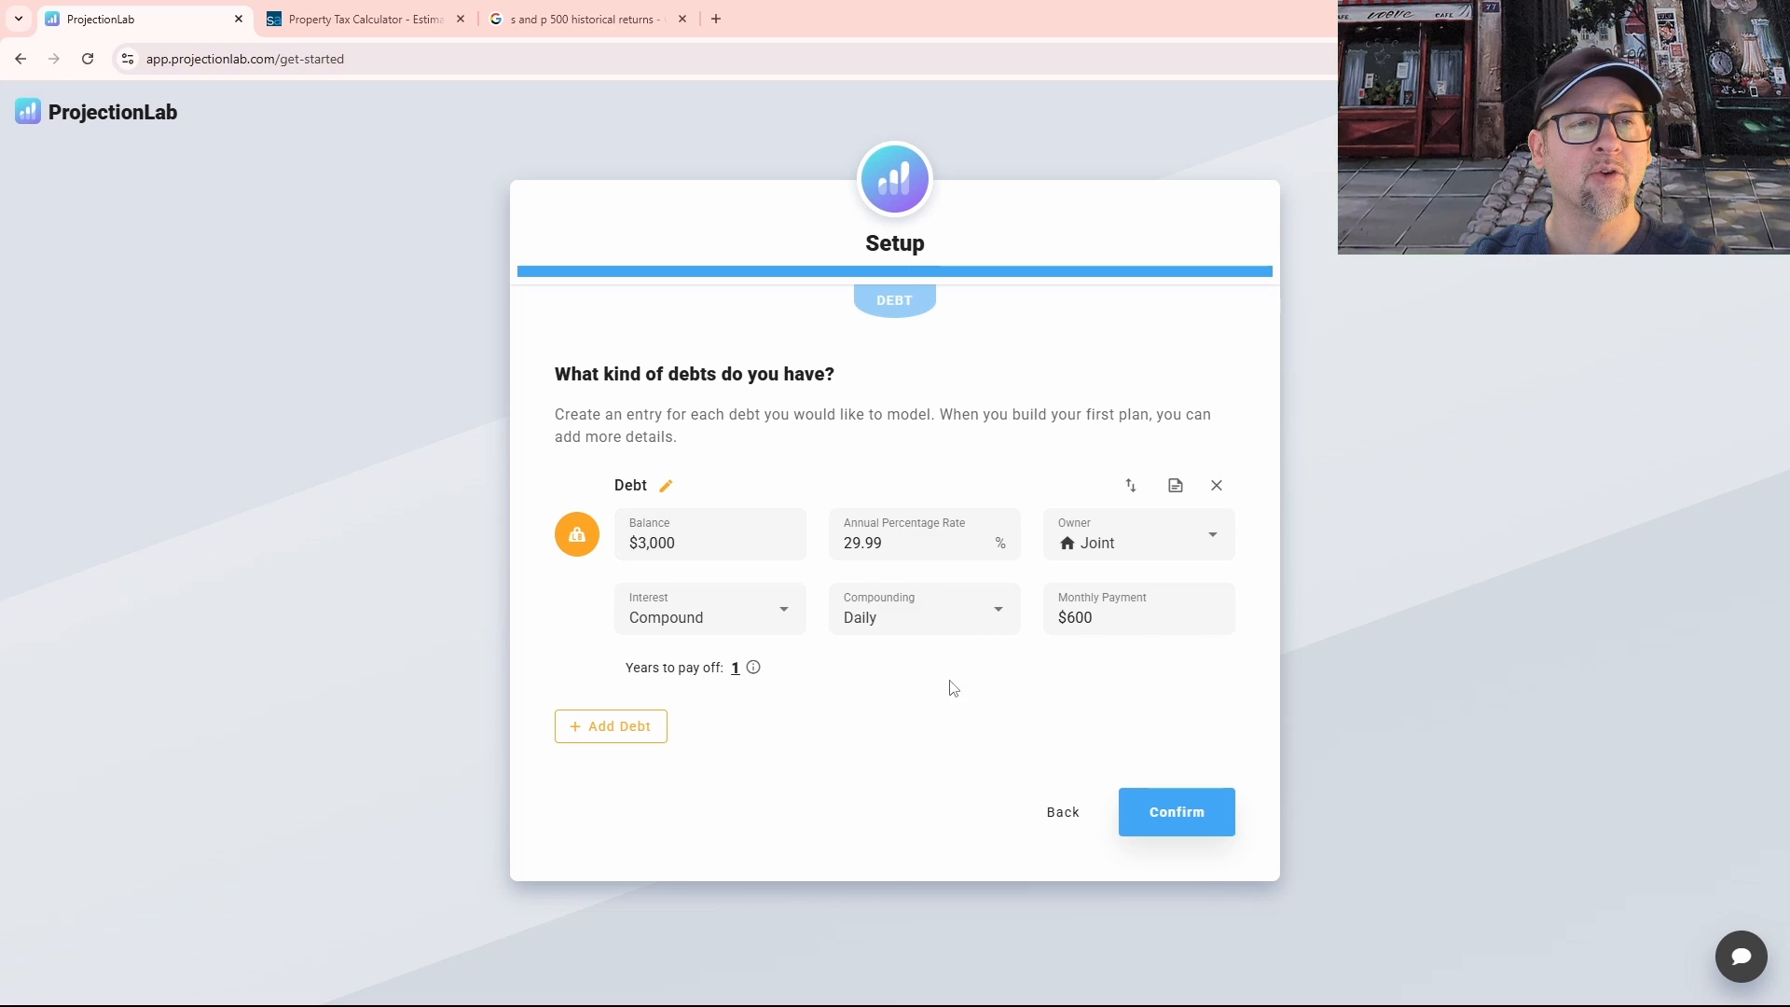
click(1189, 821)
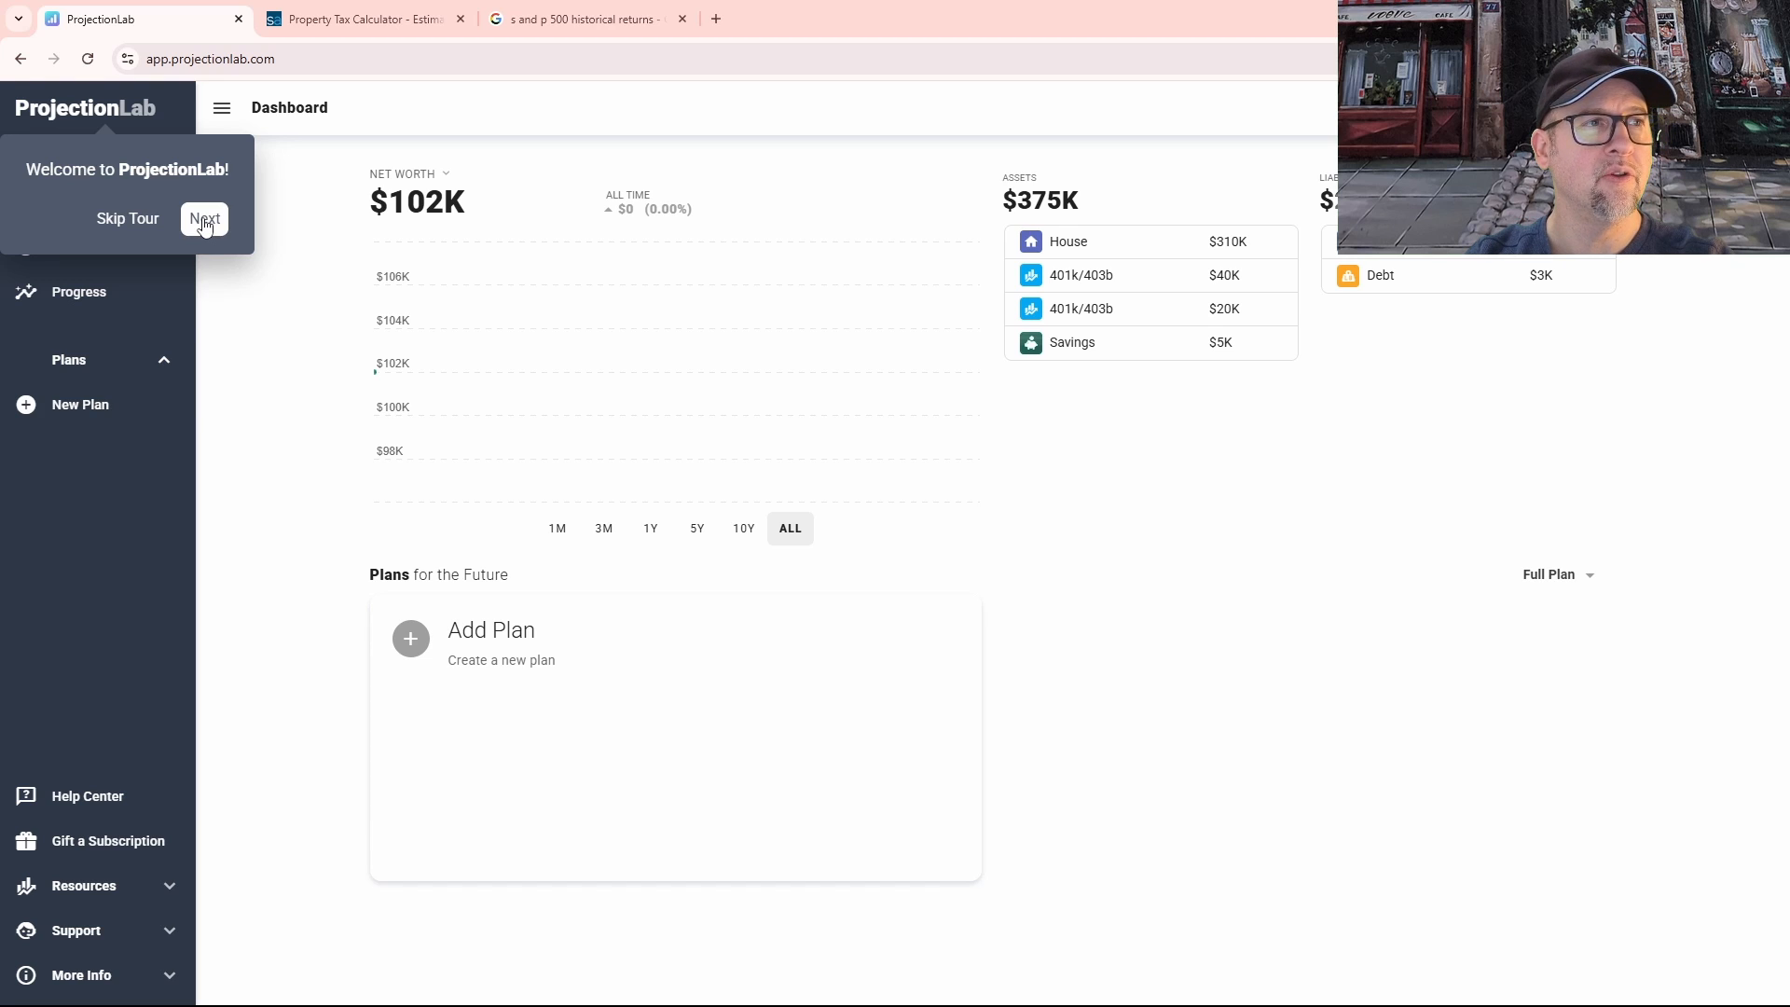
Step: Go through the welcome tour of the Dashboard, Current Finances and Progress screens and finish it
click(205, 222)
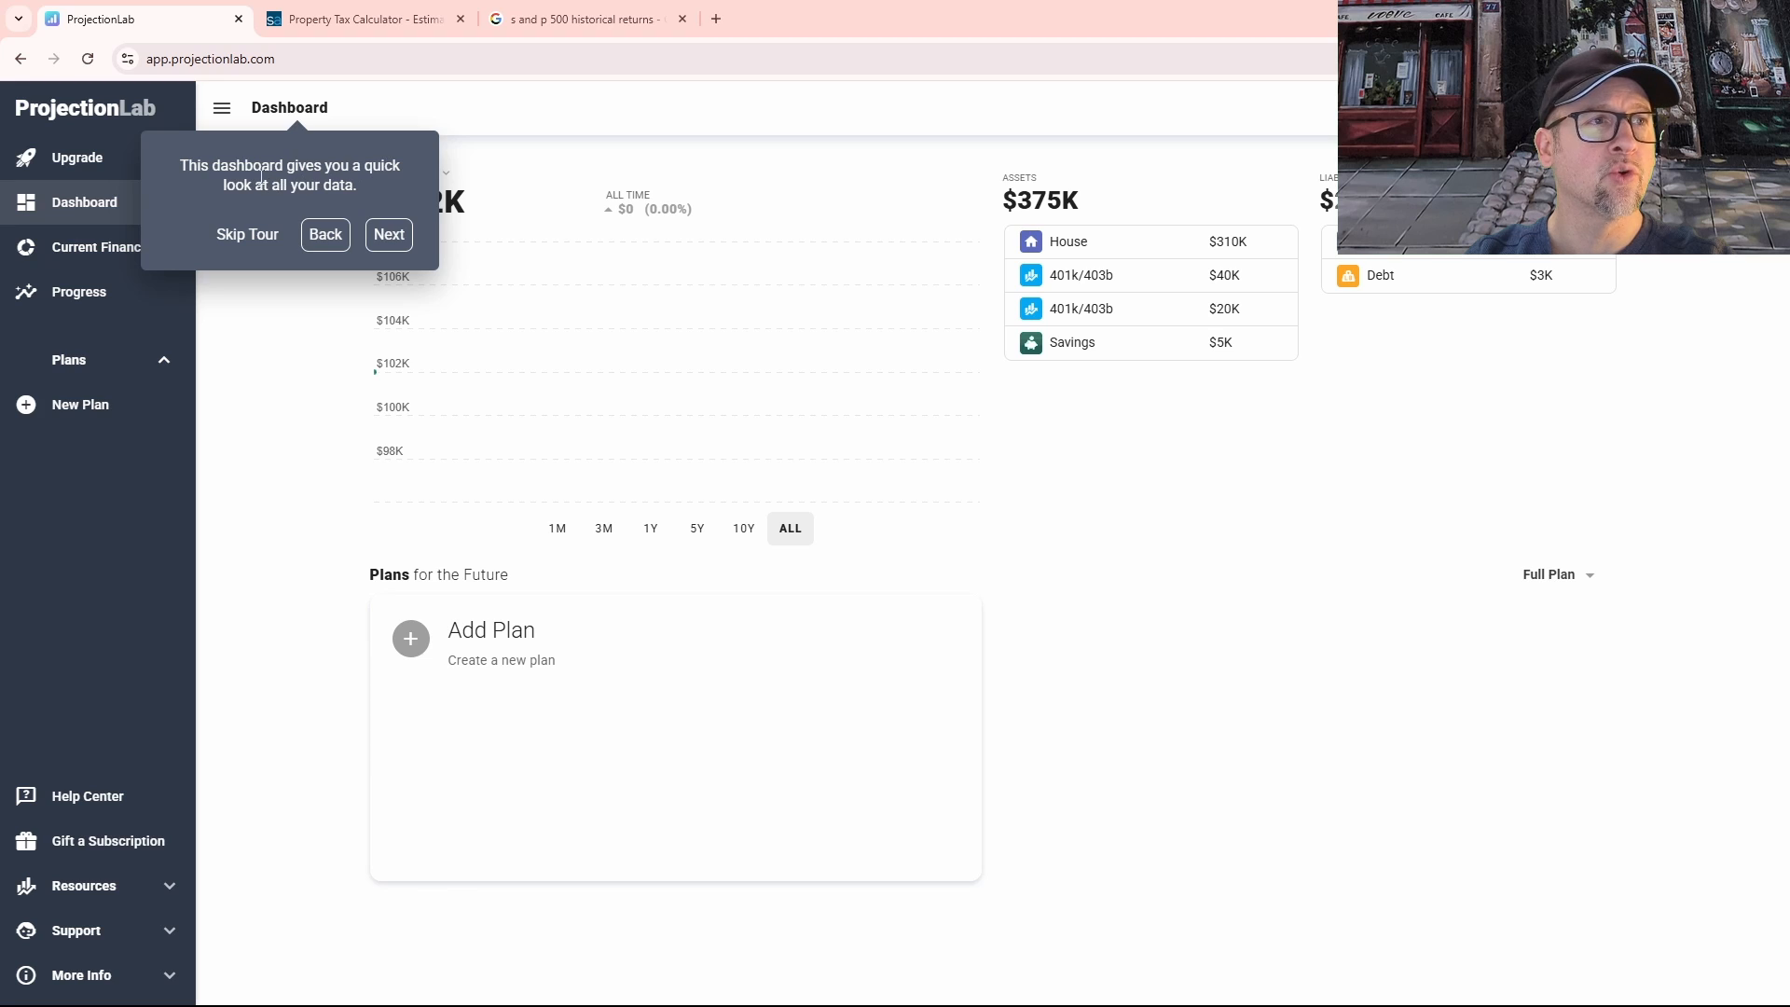
click(389, 235)
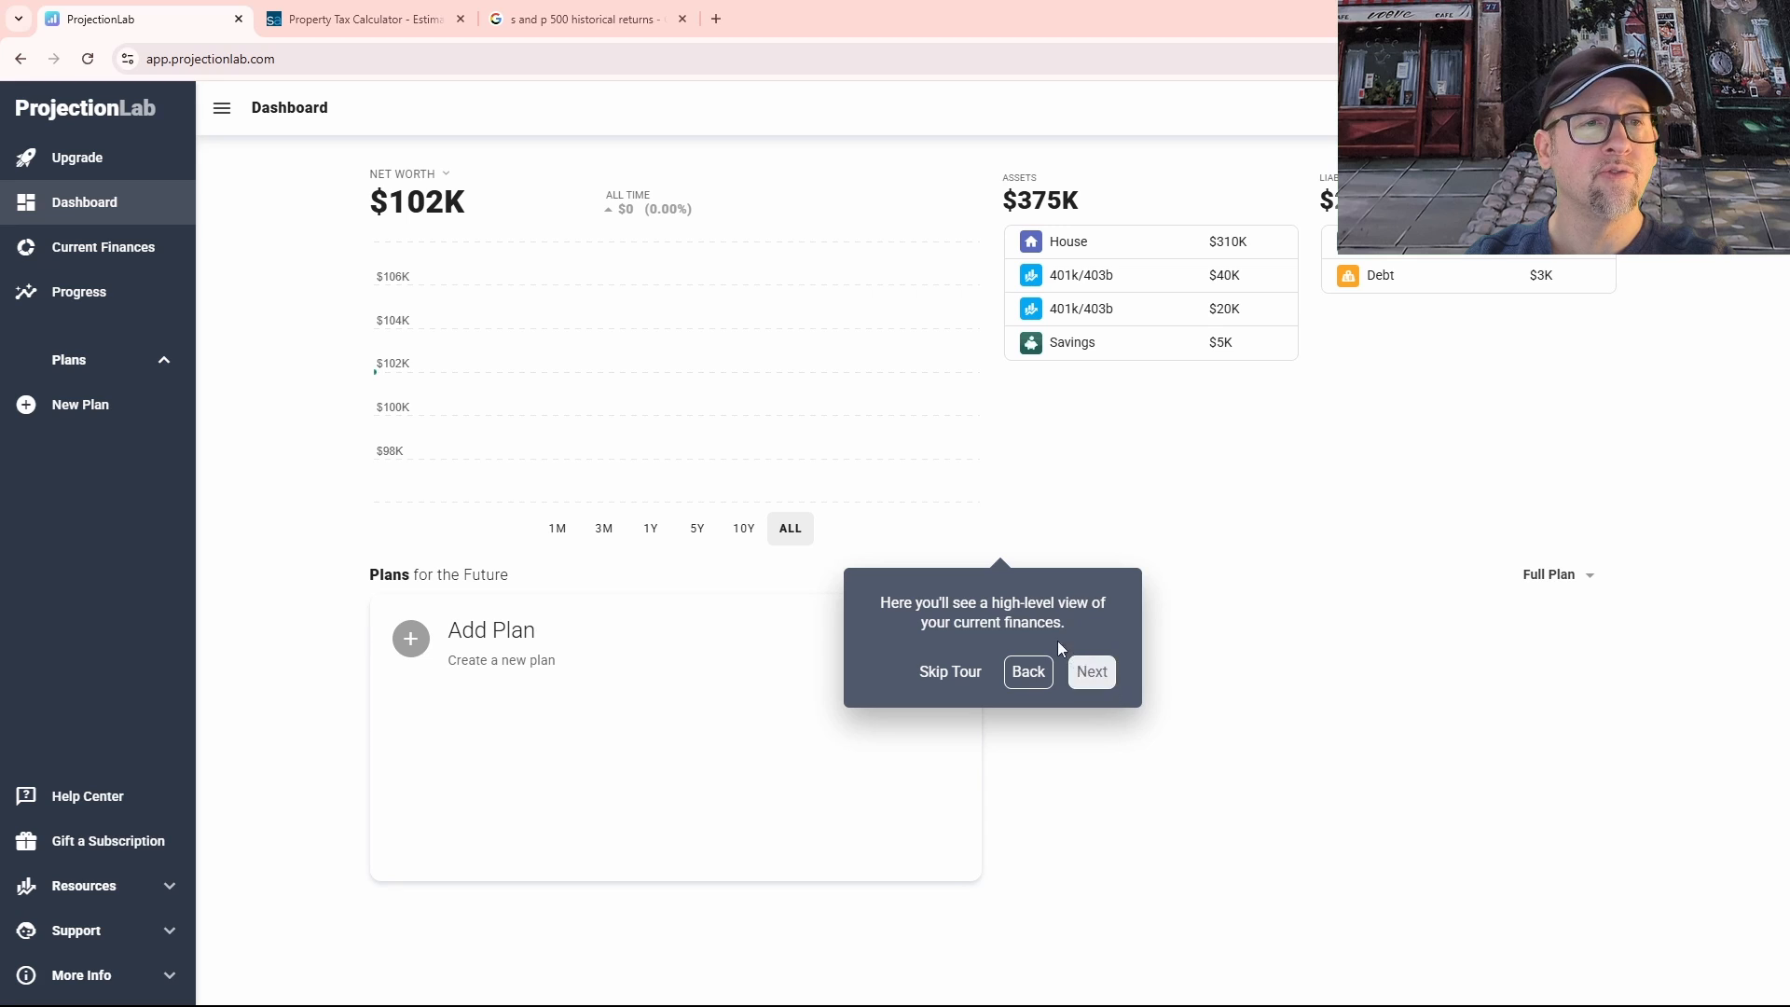
click(1093, 678)
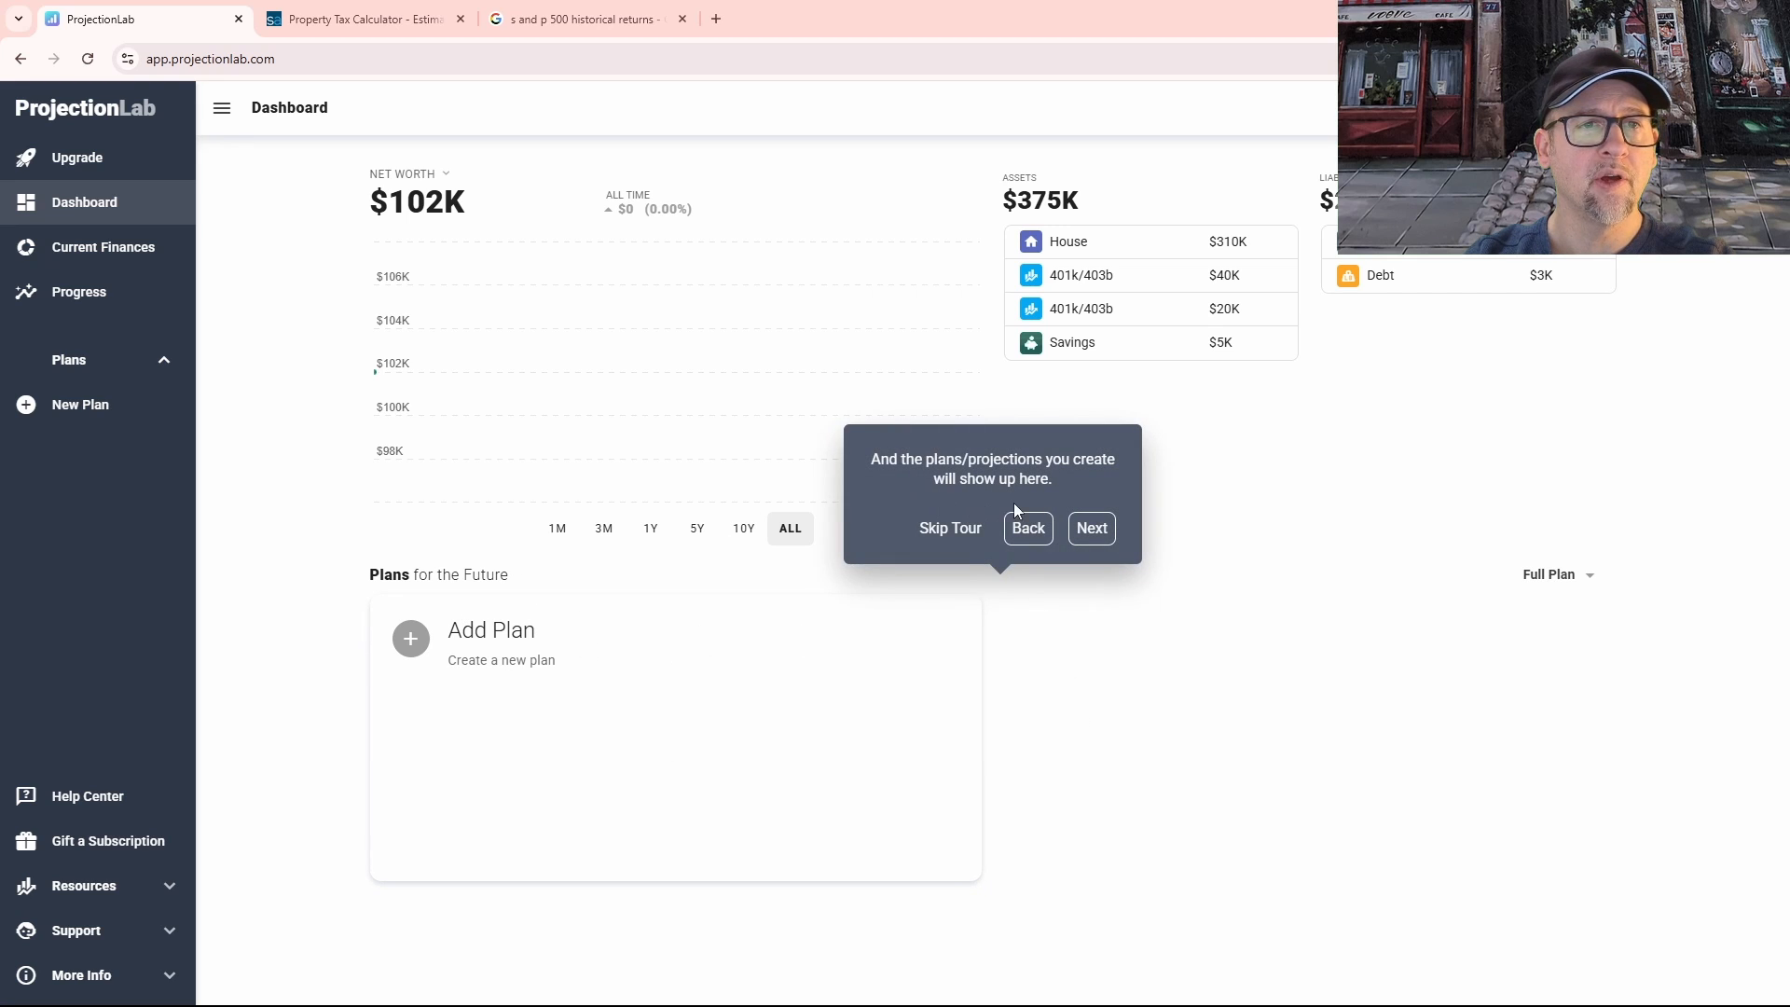
click(1092, 529)
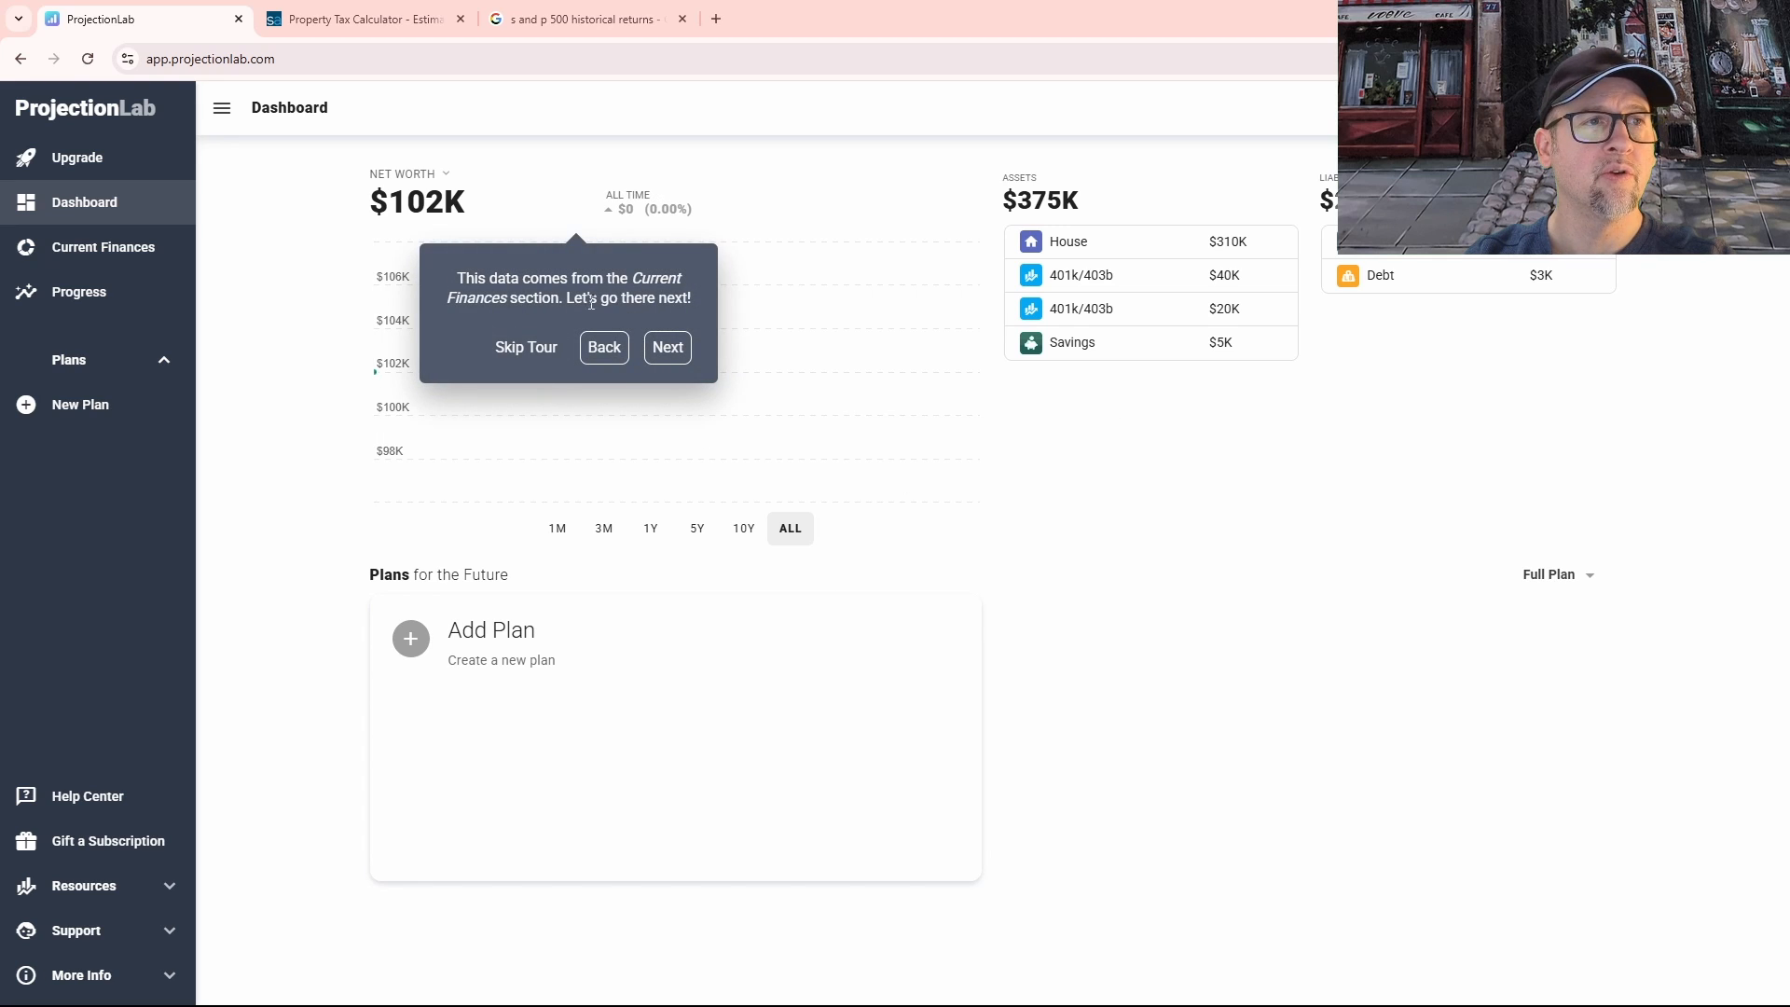
click(667, 348)
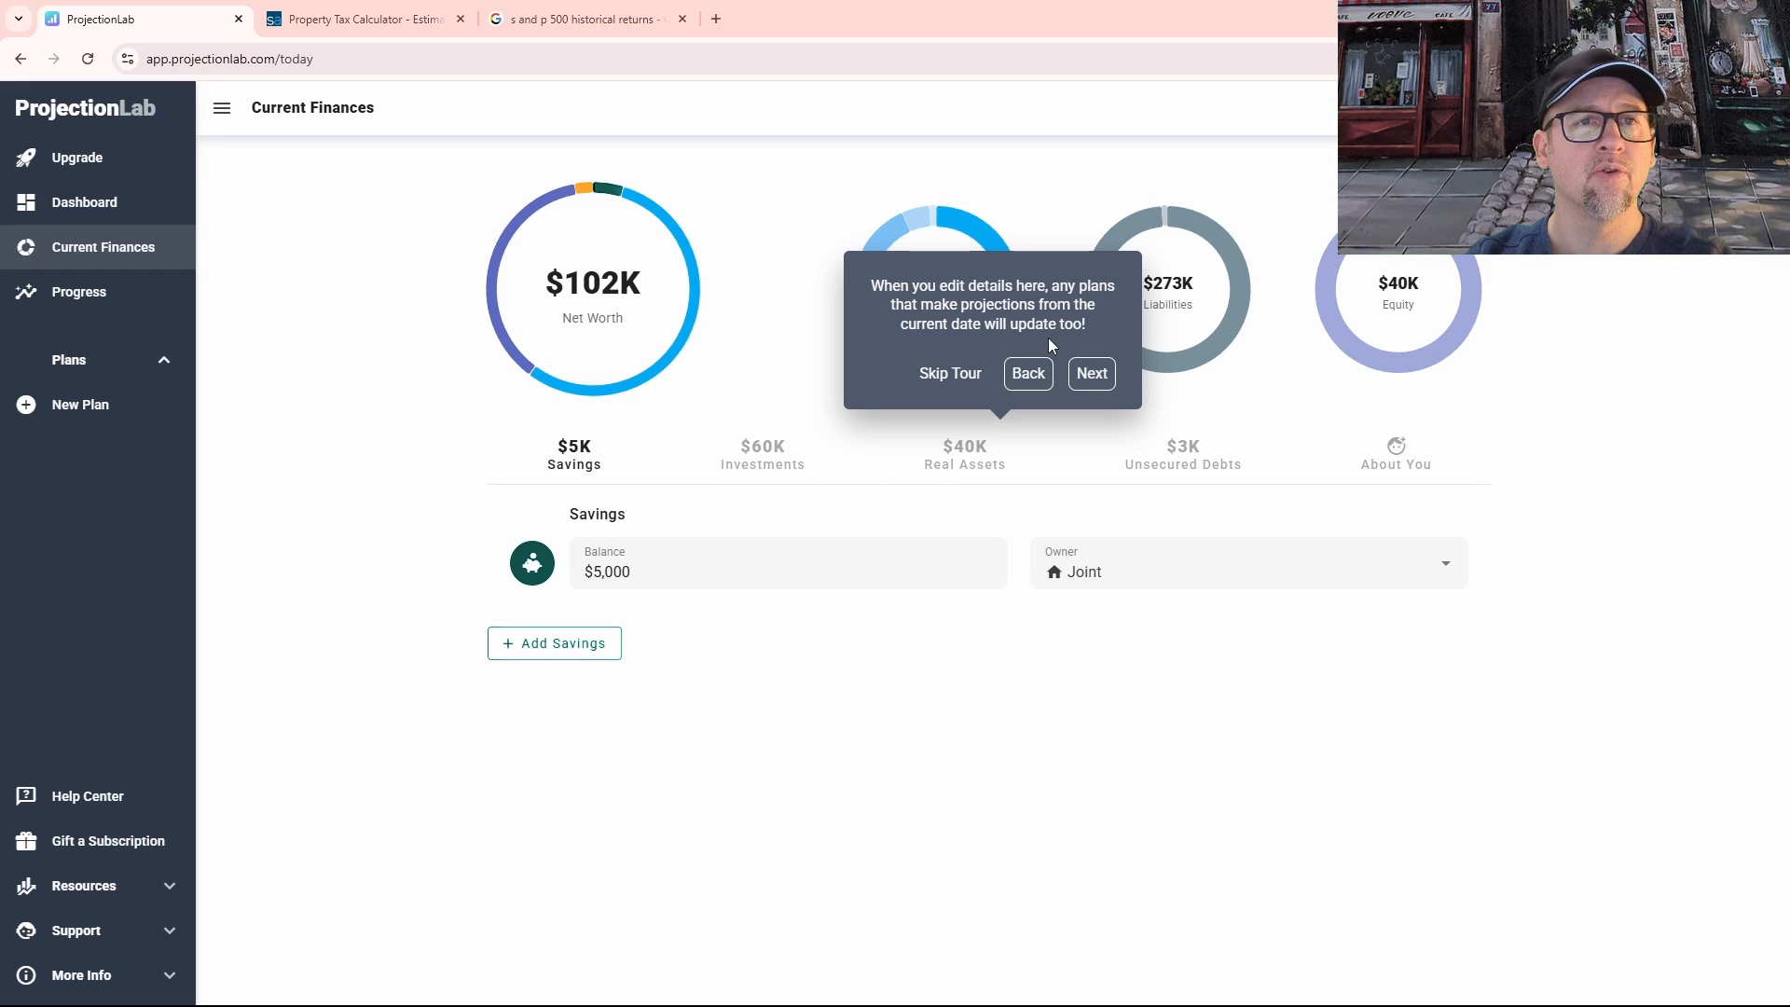
click(1091, 373)
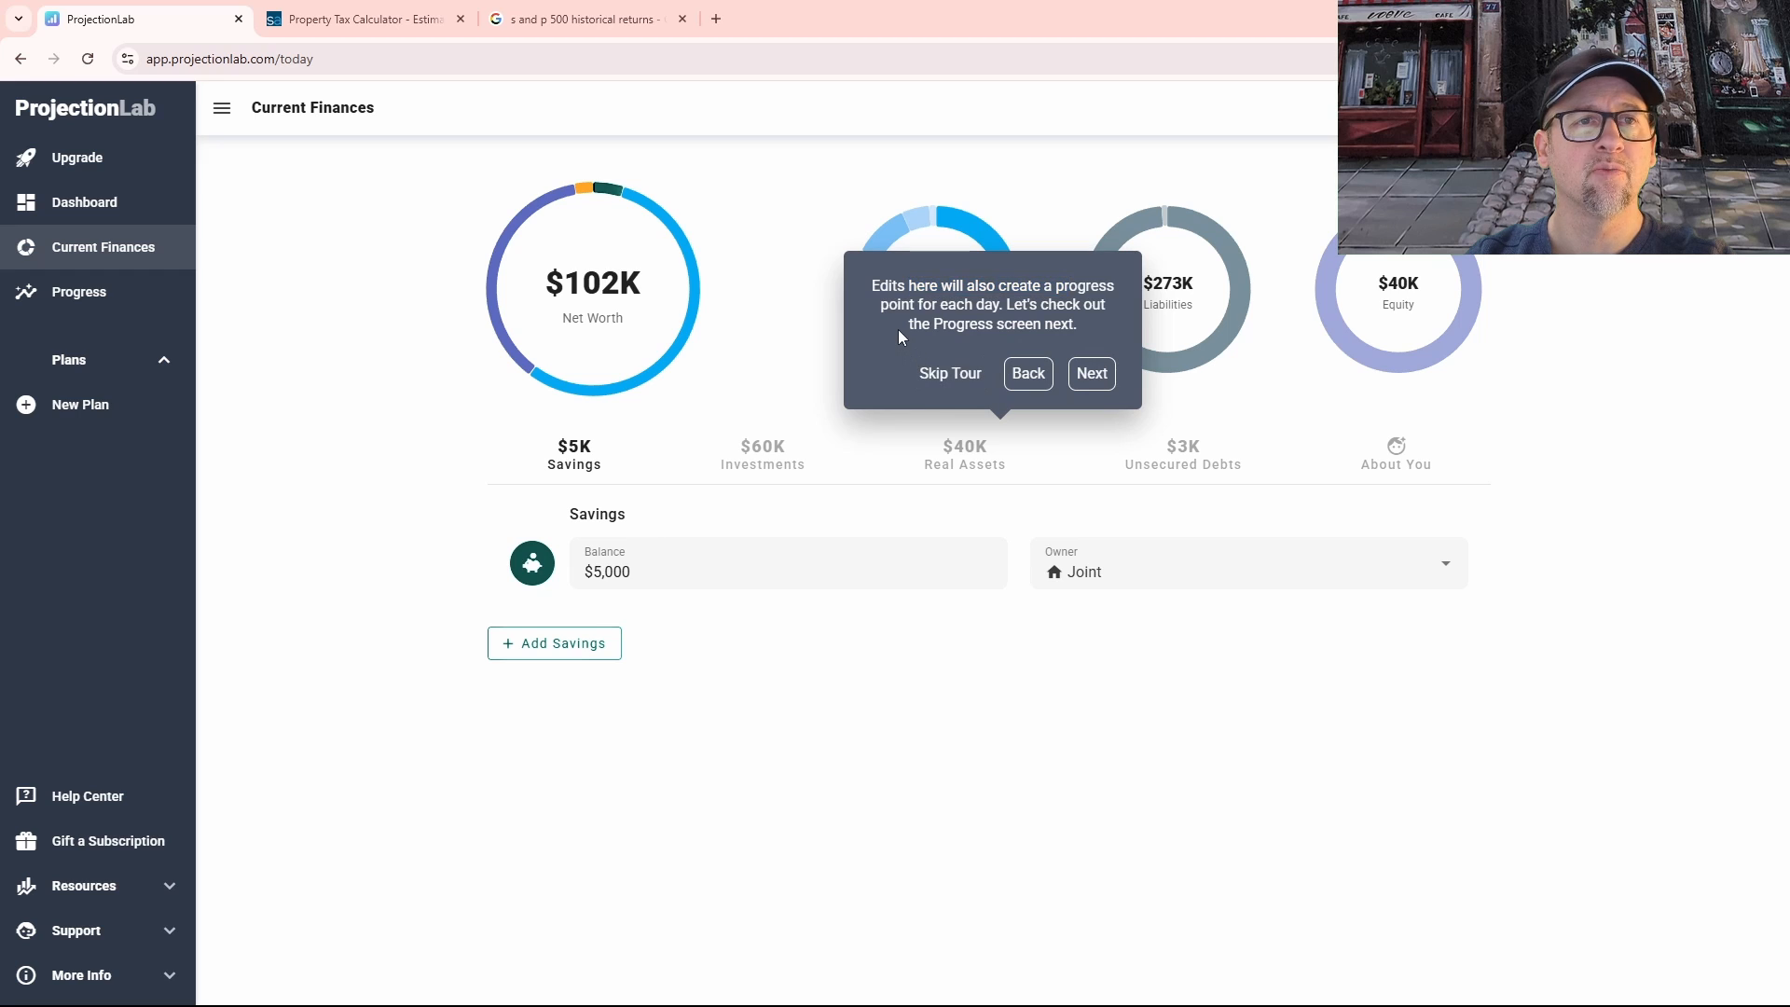
click(1092, 374)
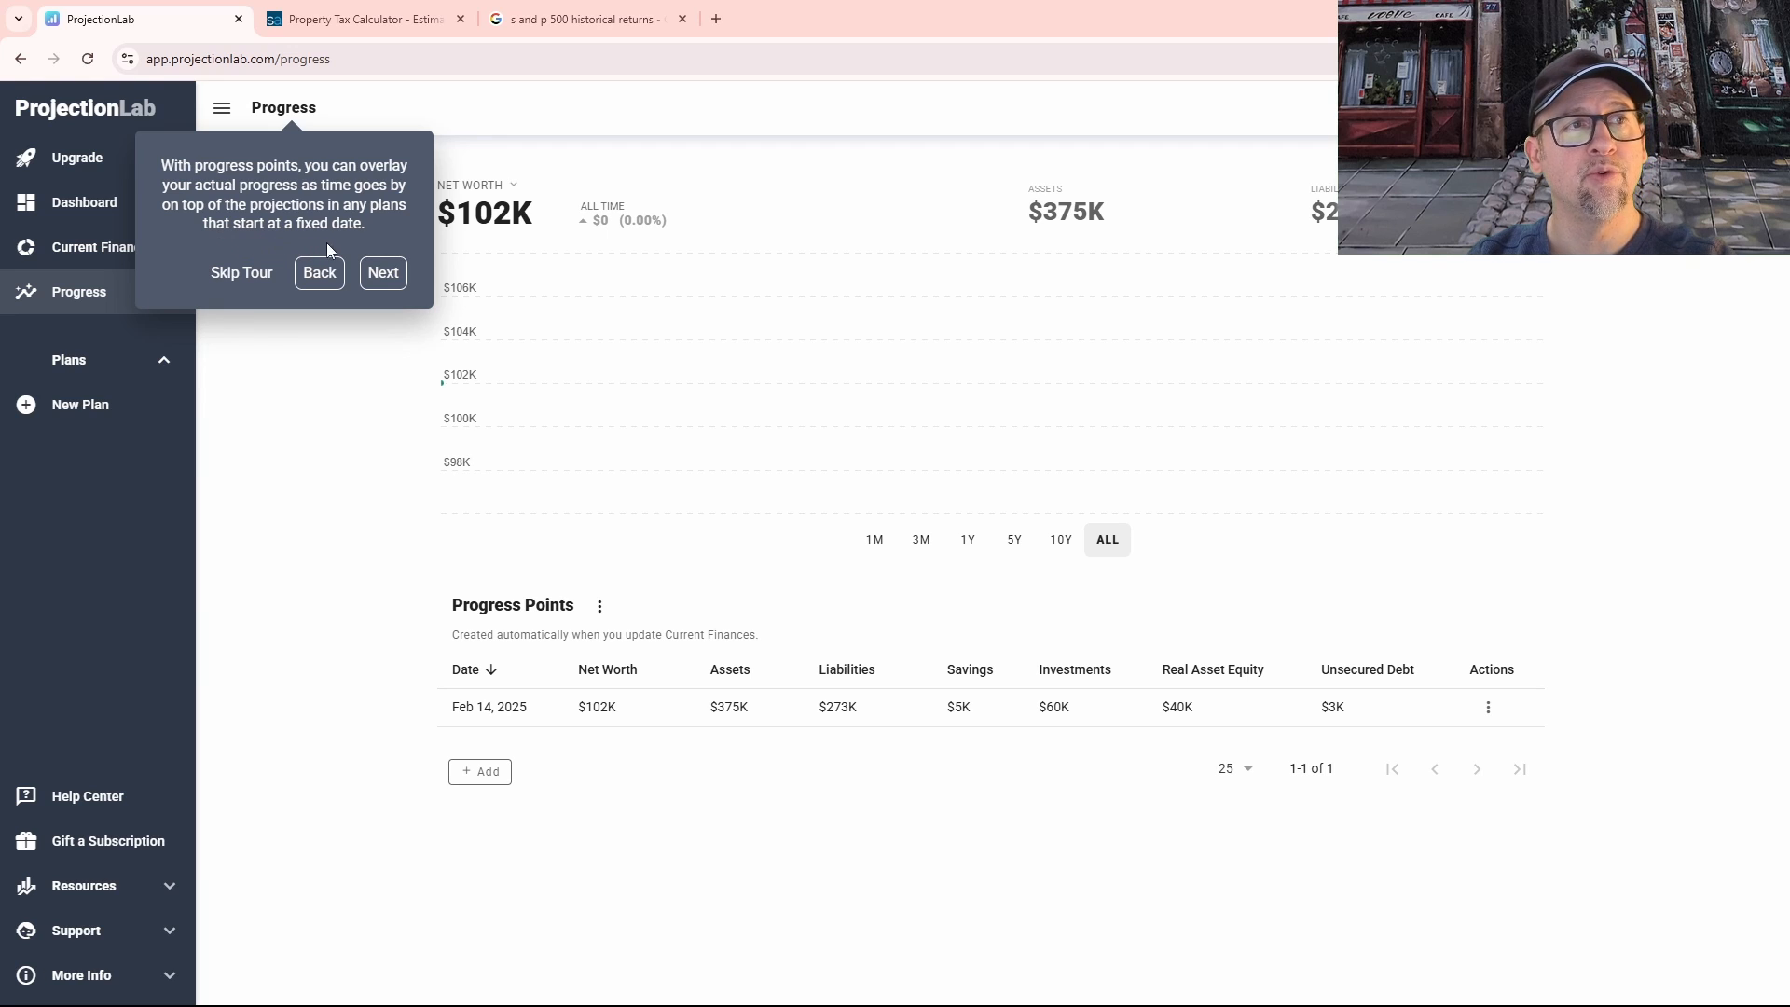
click(390, 276)
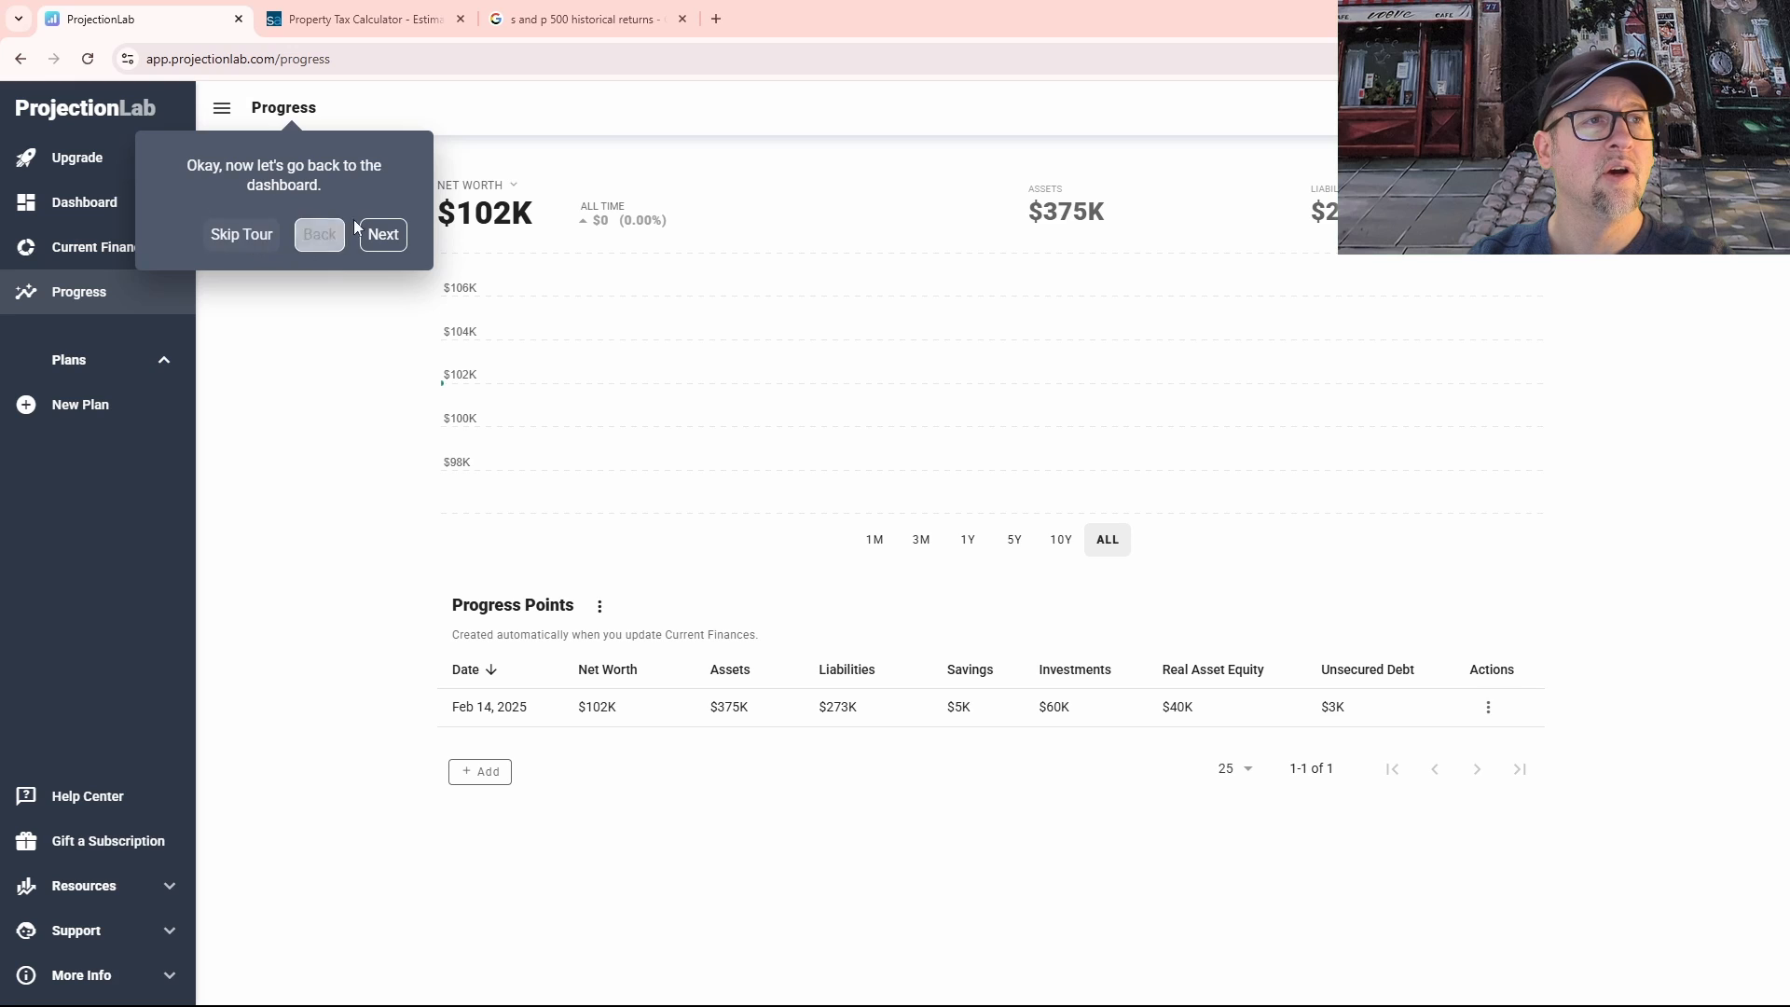
click(382, 235)
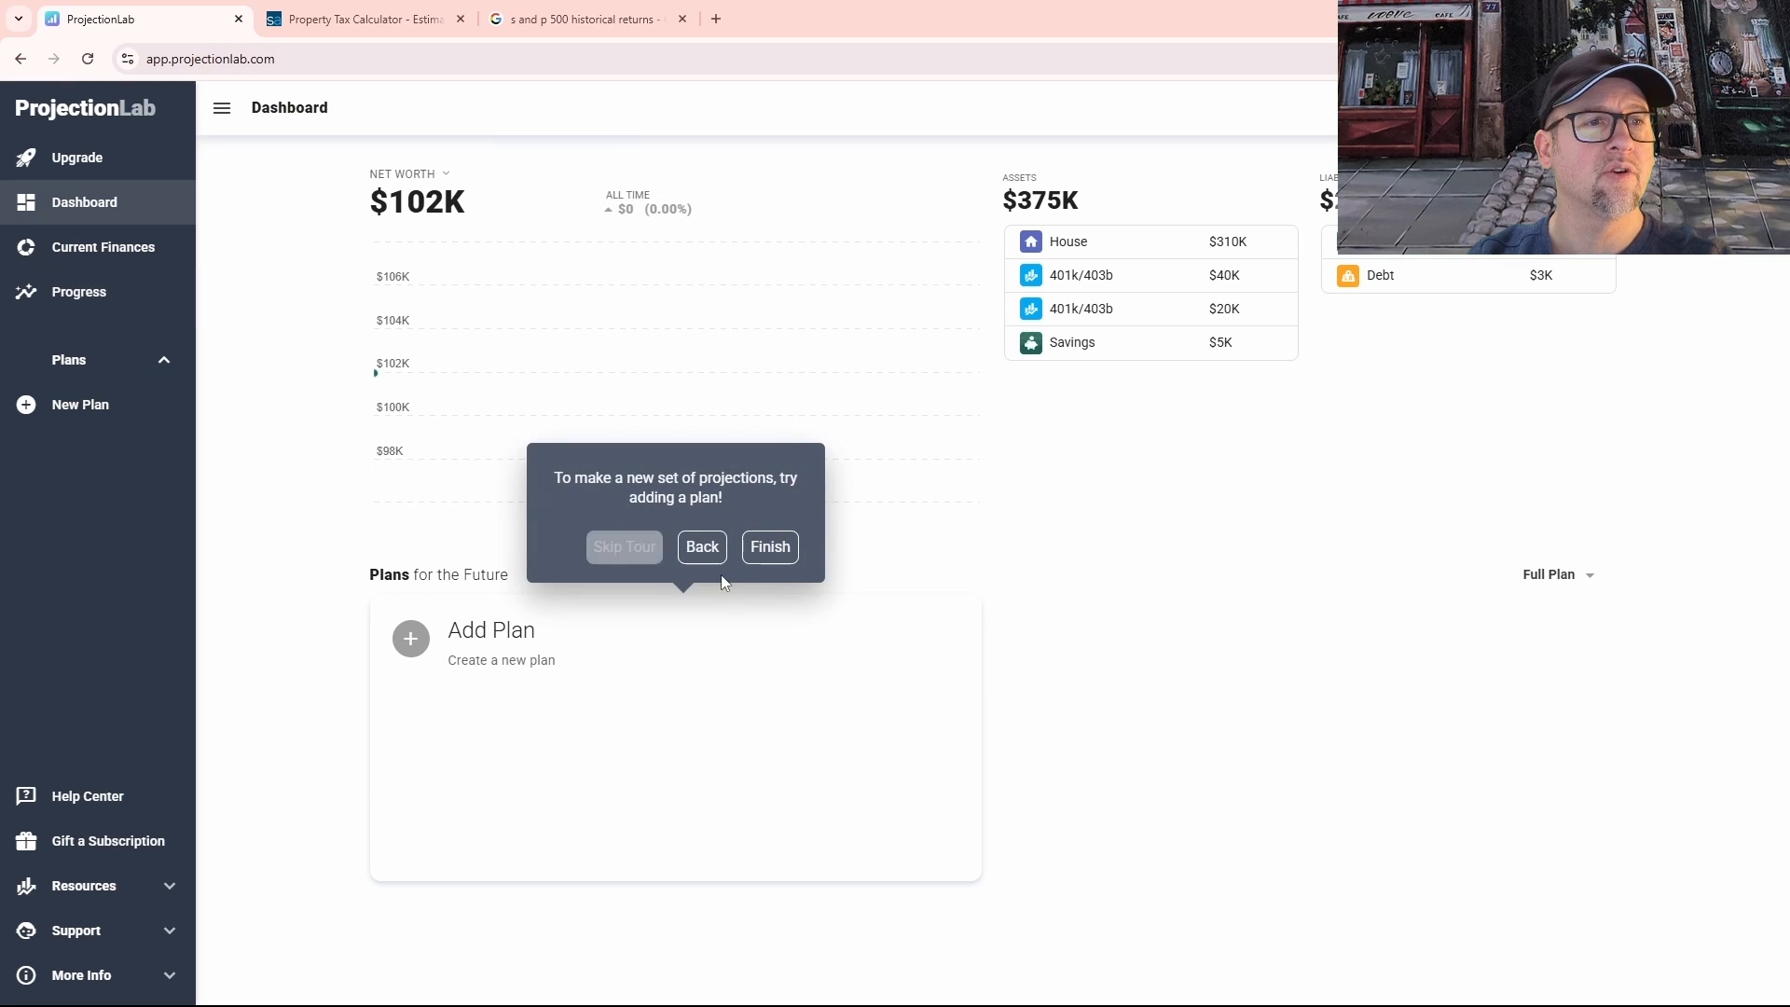
click(770, 550)
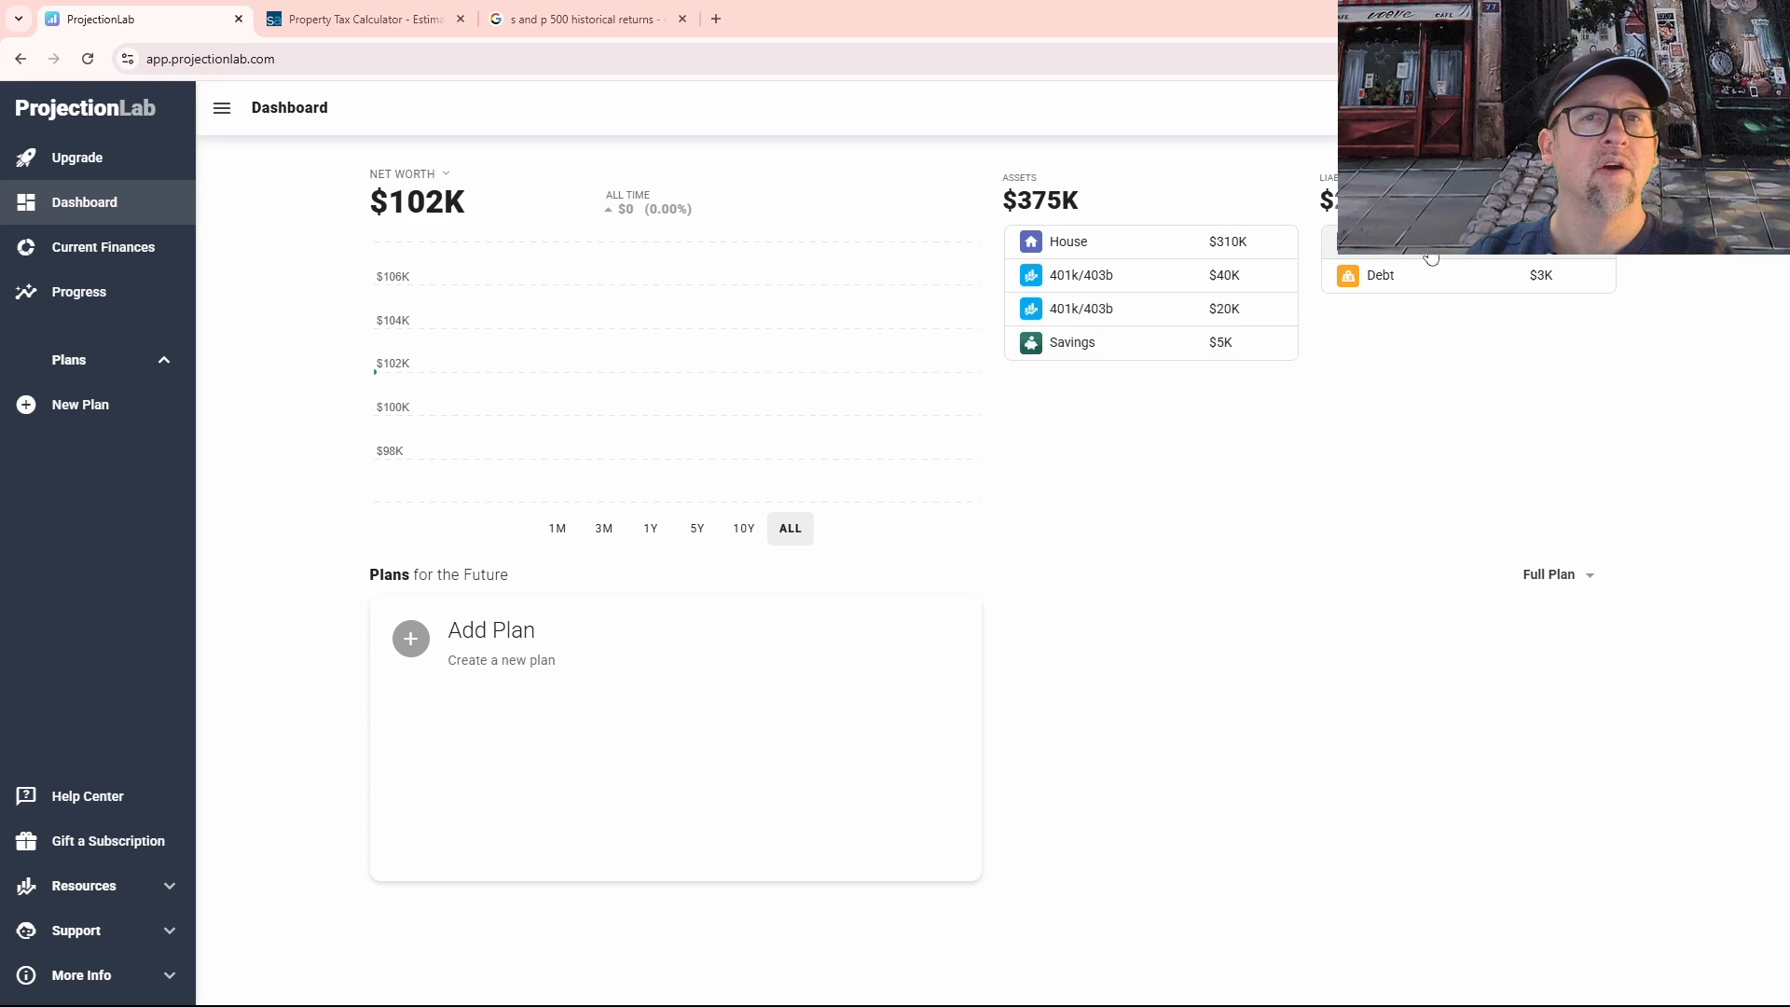
Step: Show net worth for the past month, then create a plan that starts Now with Today as its starting conditions
click(557, 528)
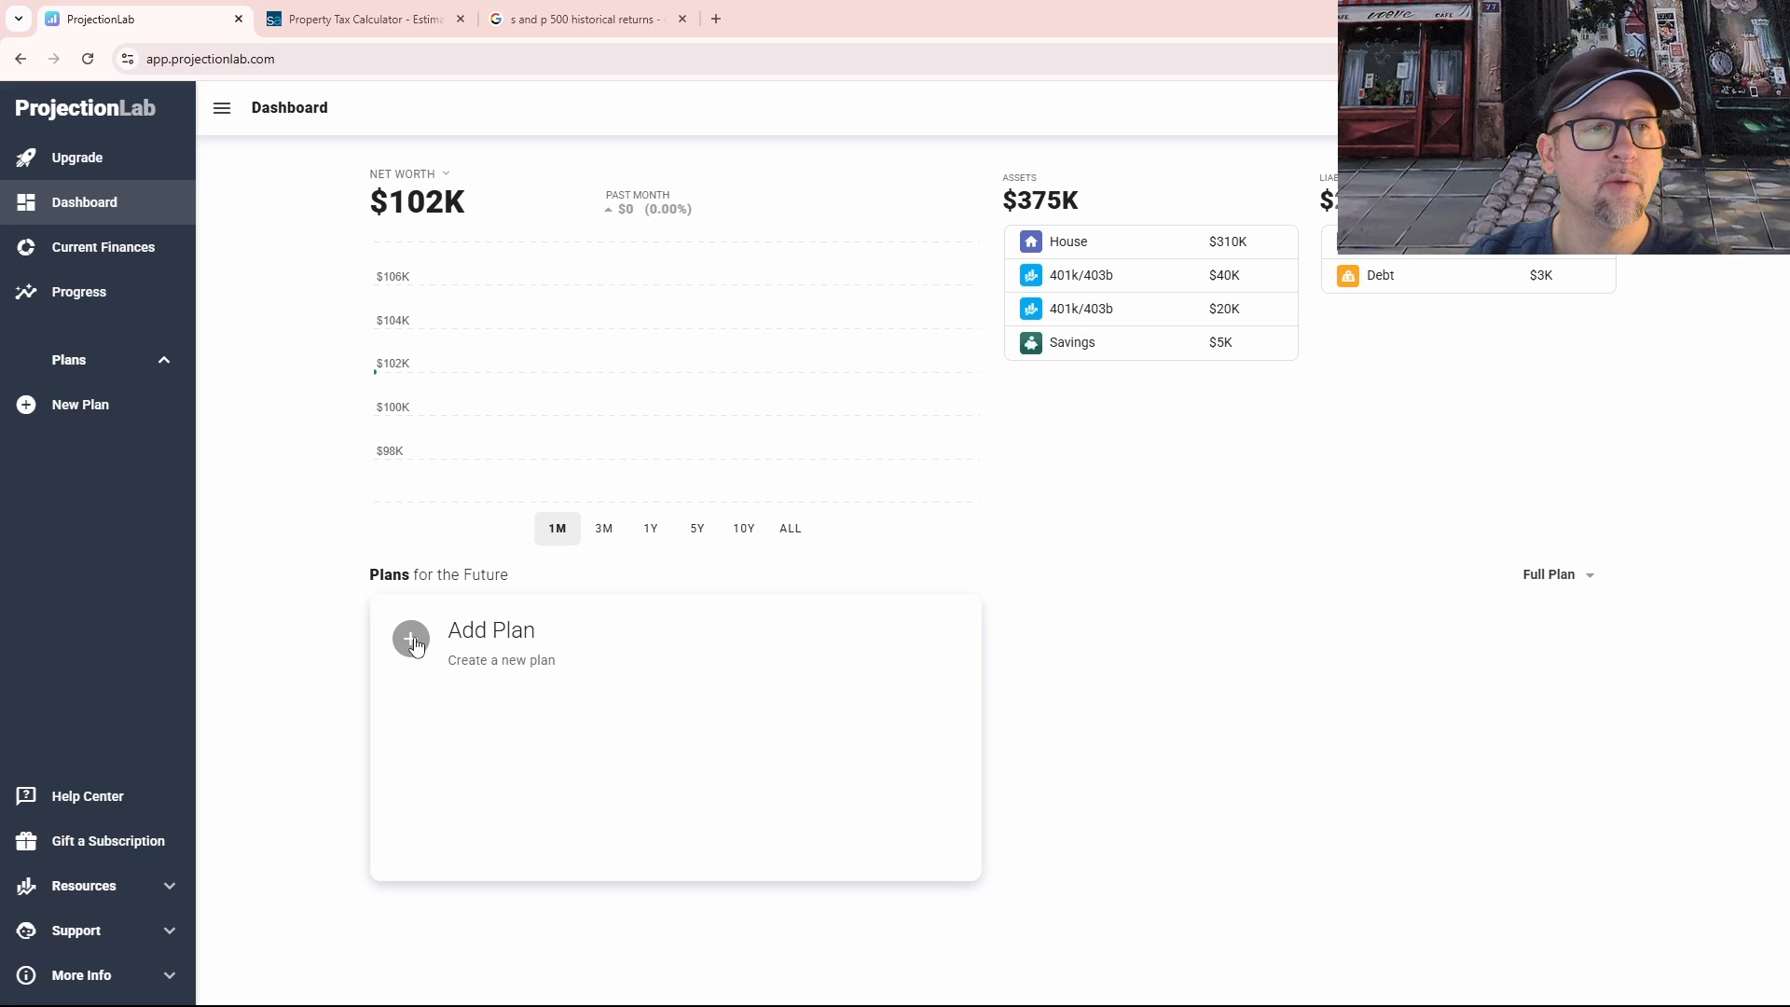
click(411, 640)
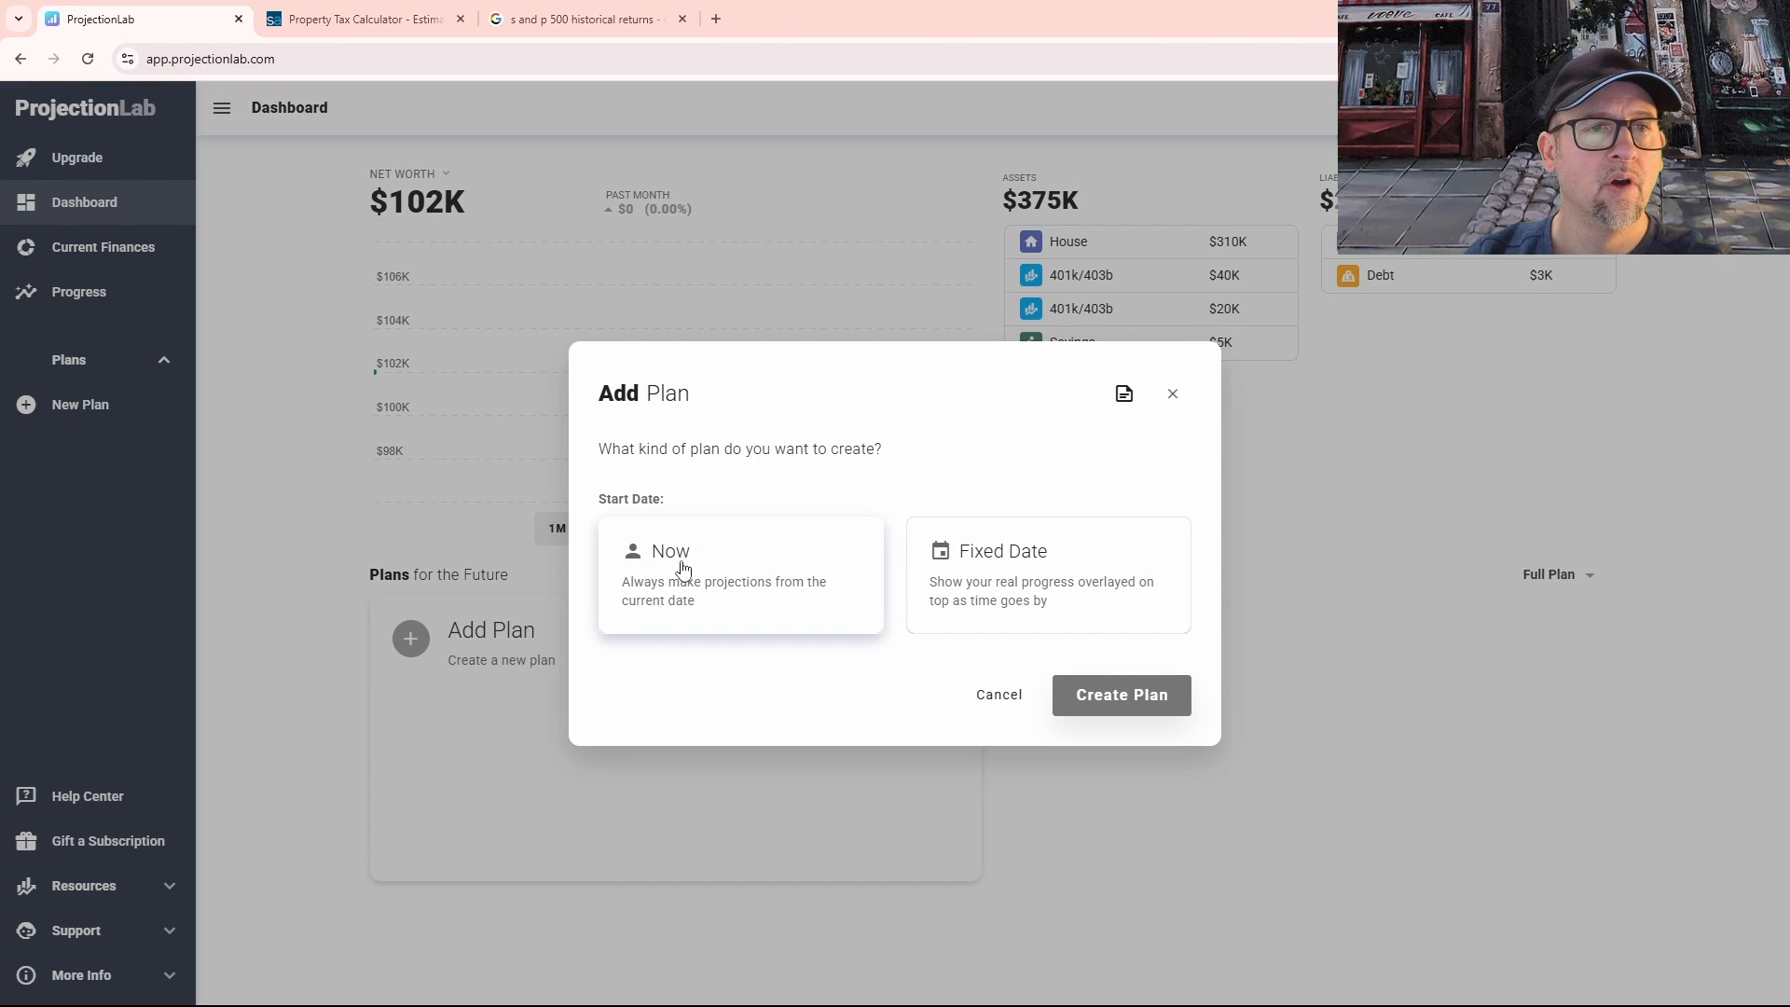
click(683, 565)
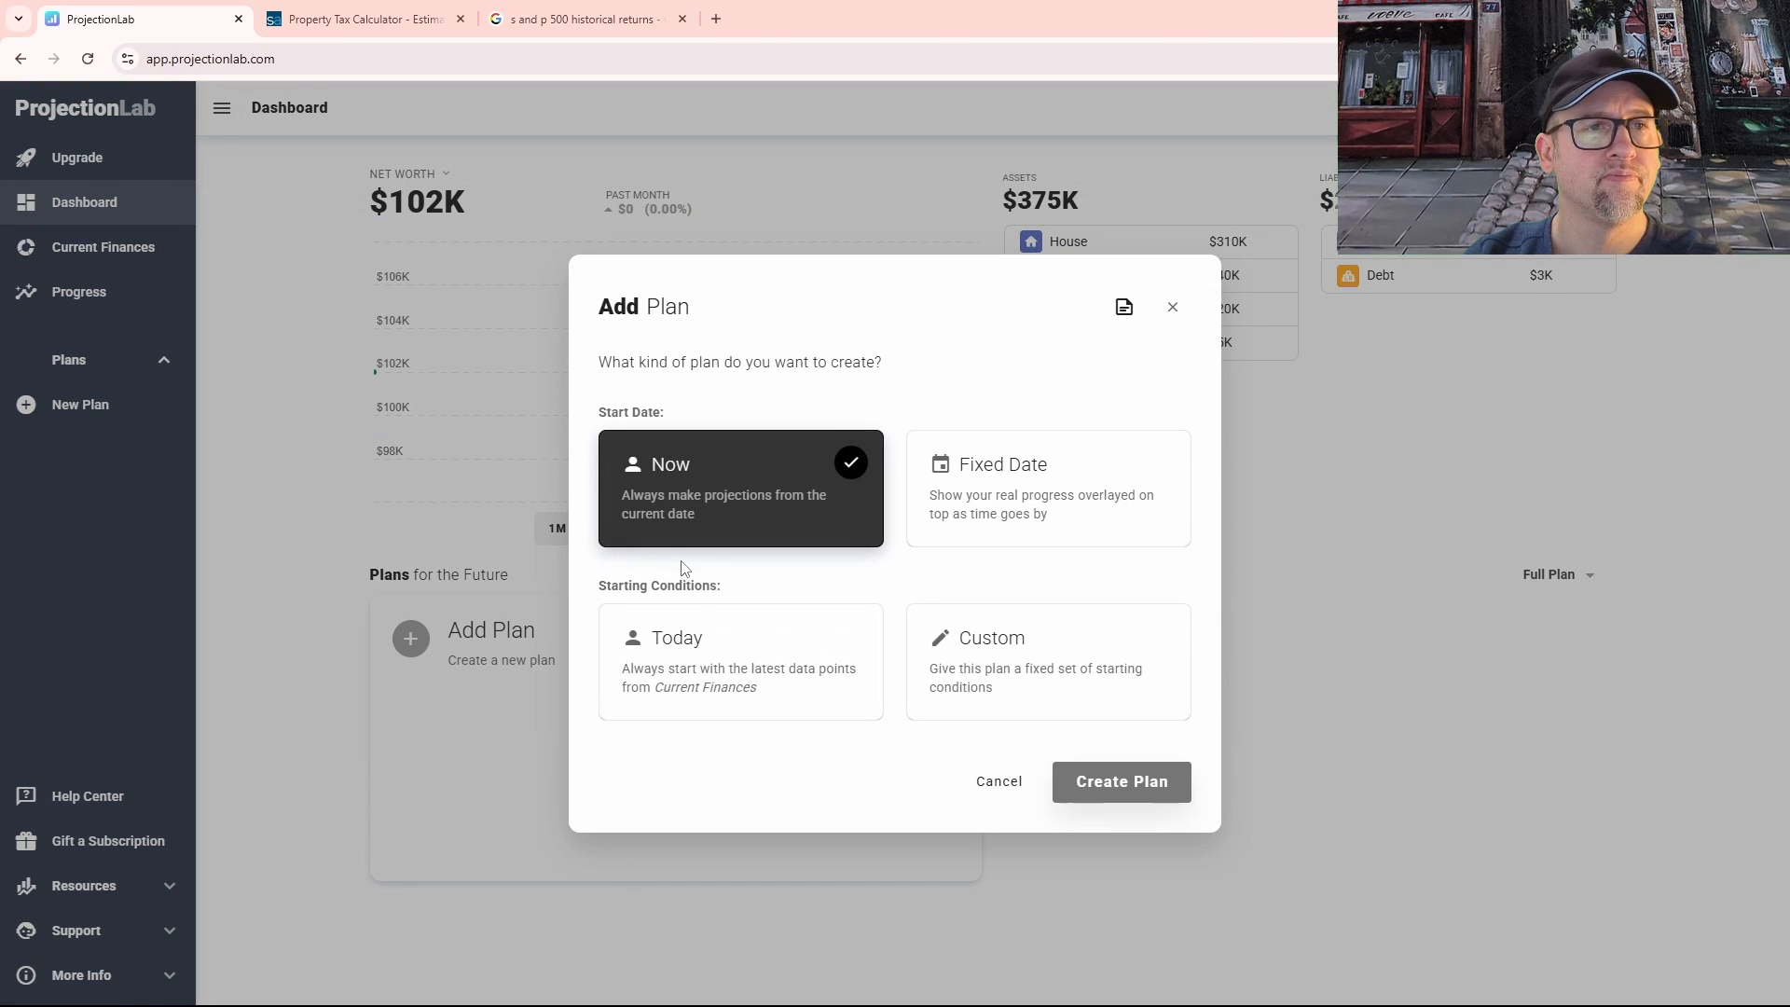
click(766, 651)
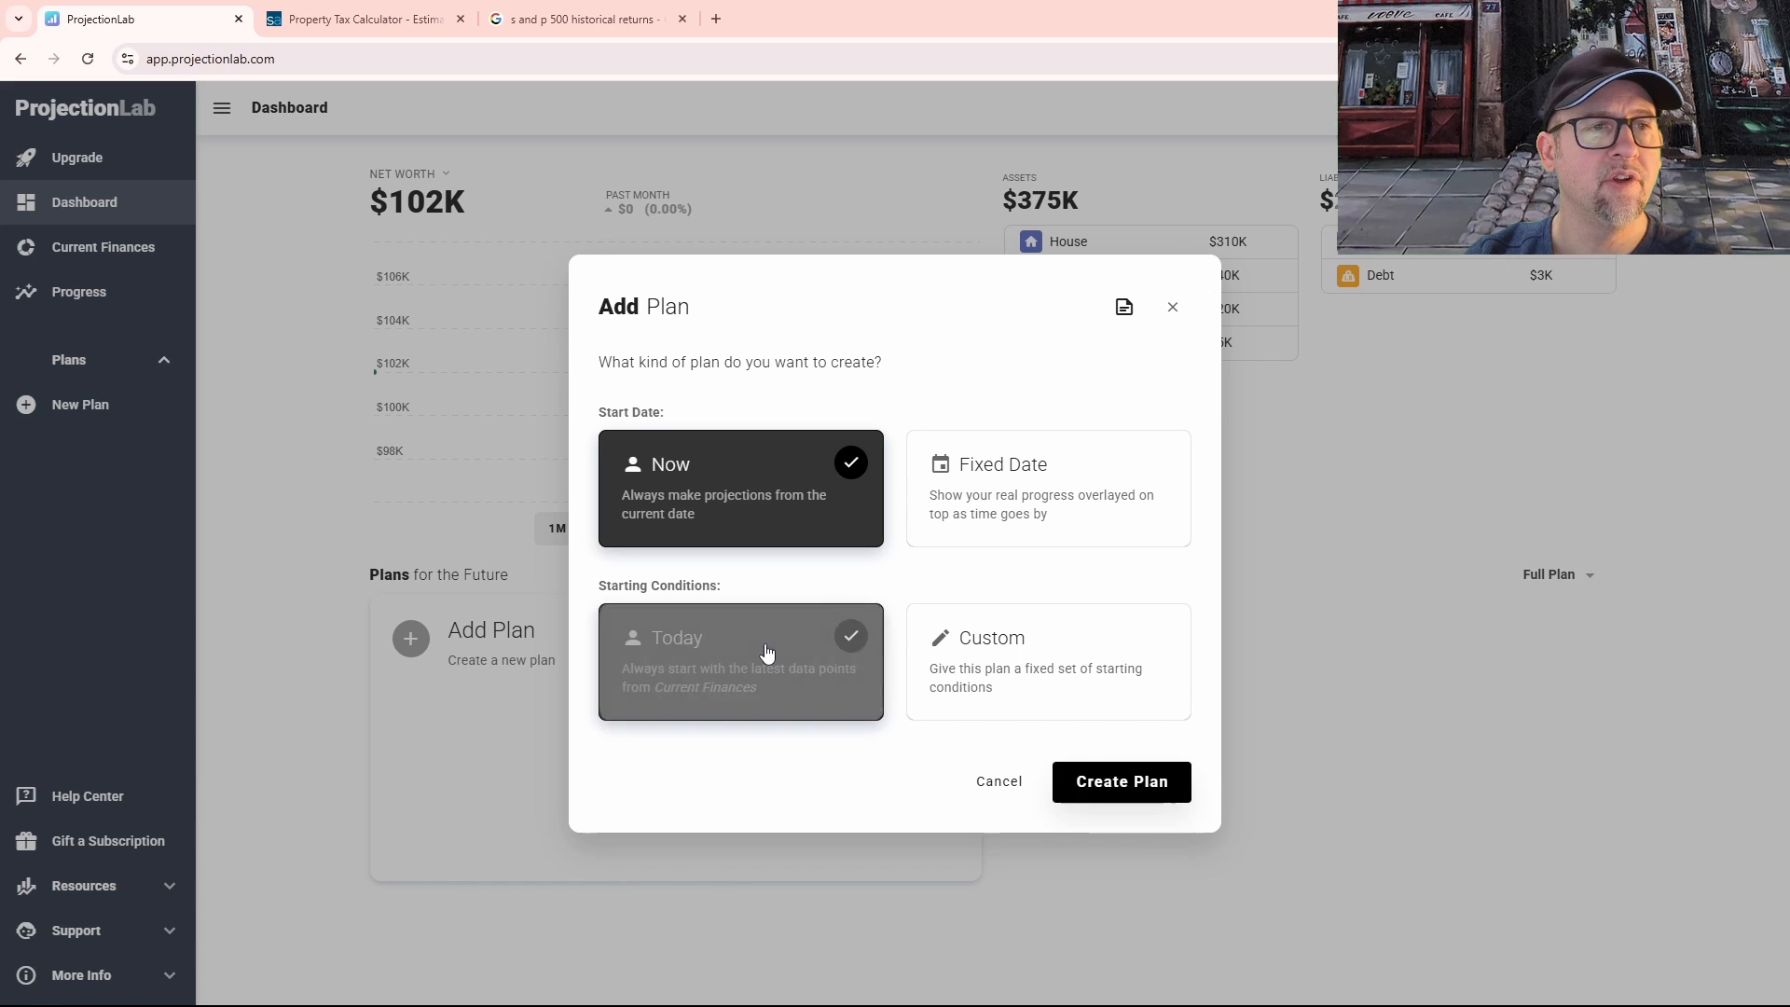
click(1132, 781)
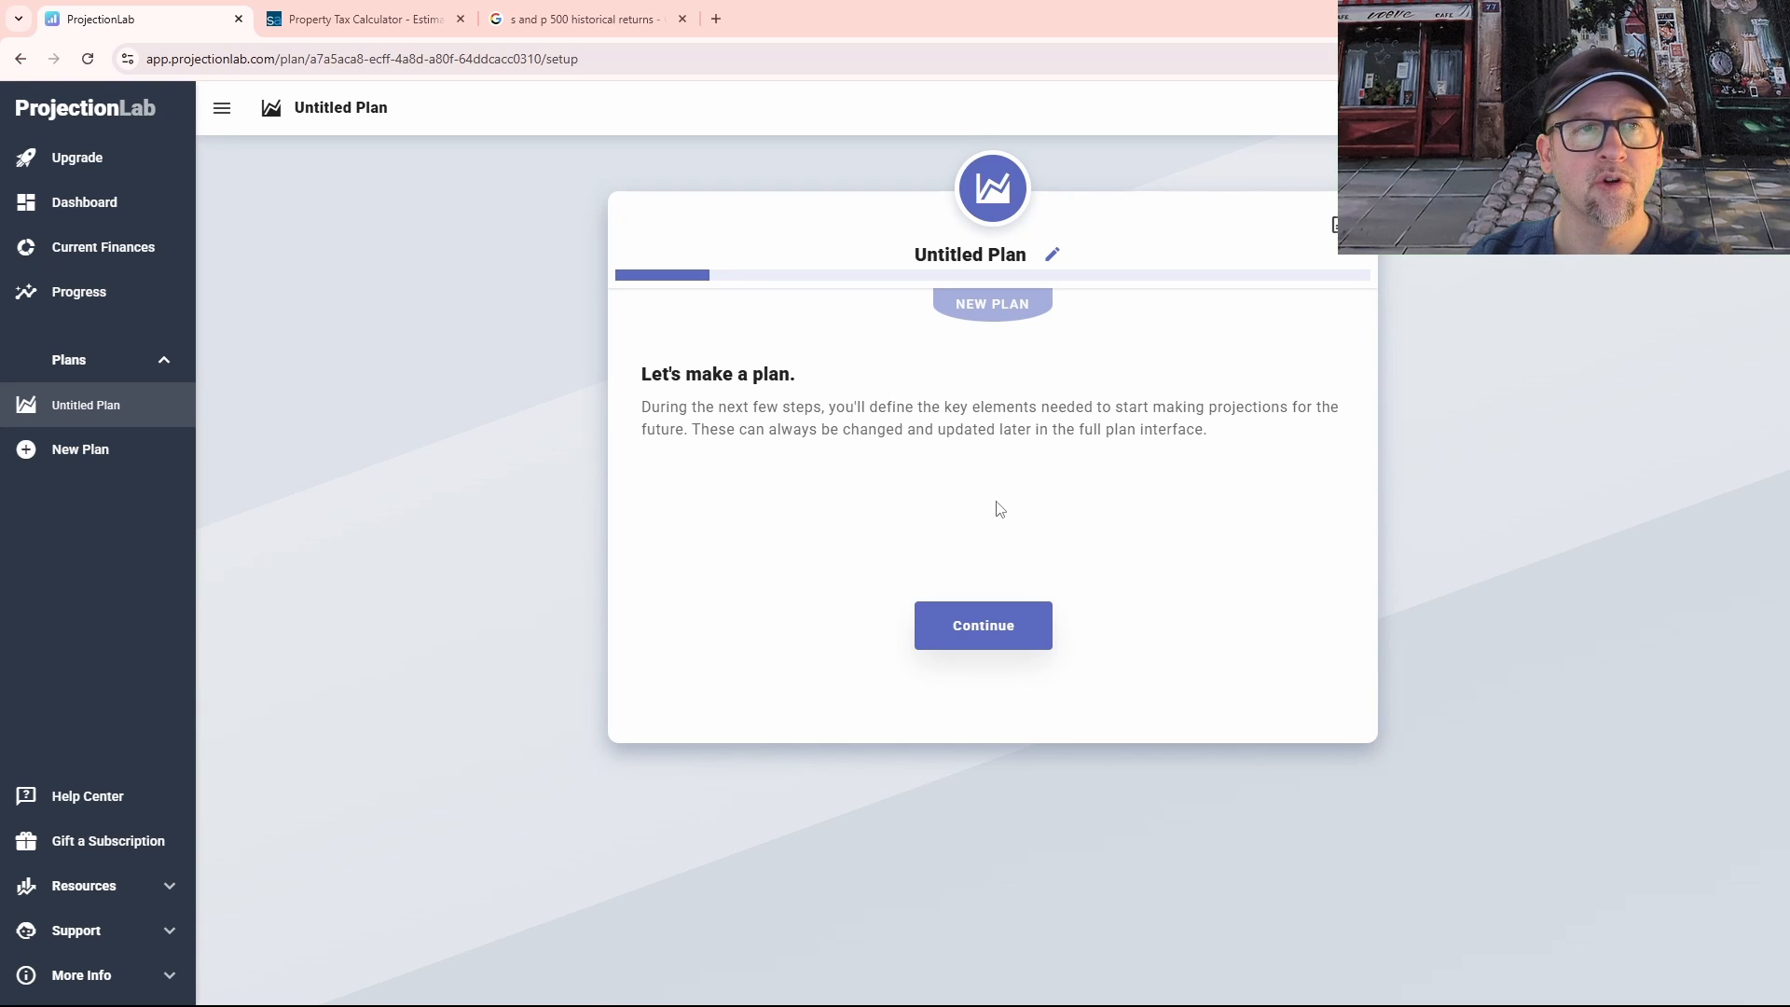
Step: Begin the plan setup, set the End of Plan milestone to age 90 and accept the milestones
click(992, 638)
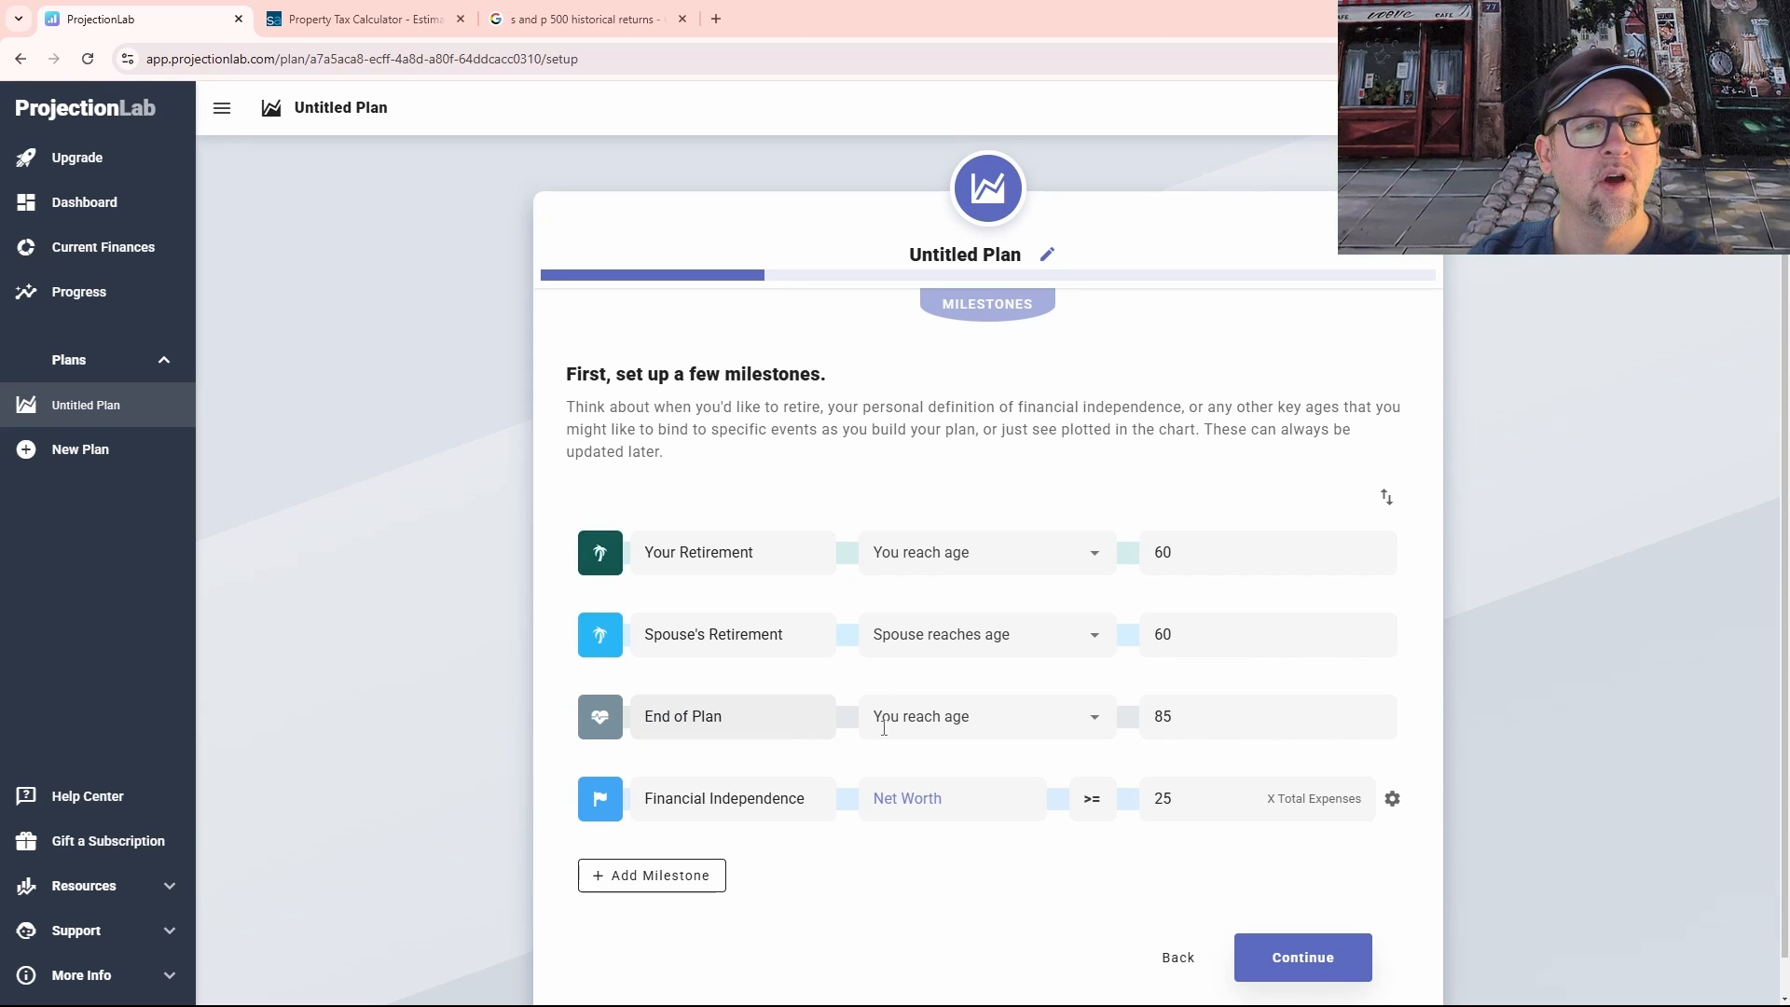
click(1149, 720)
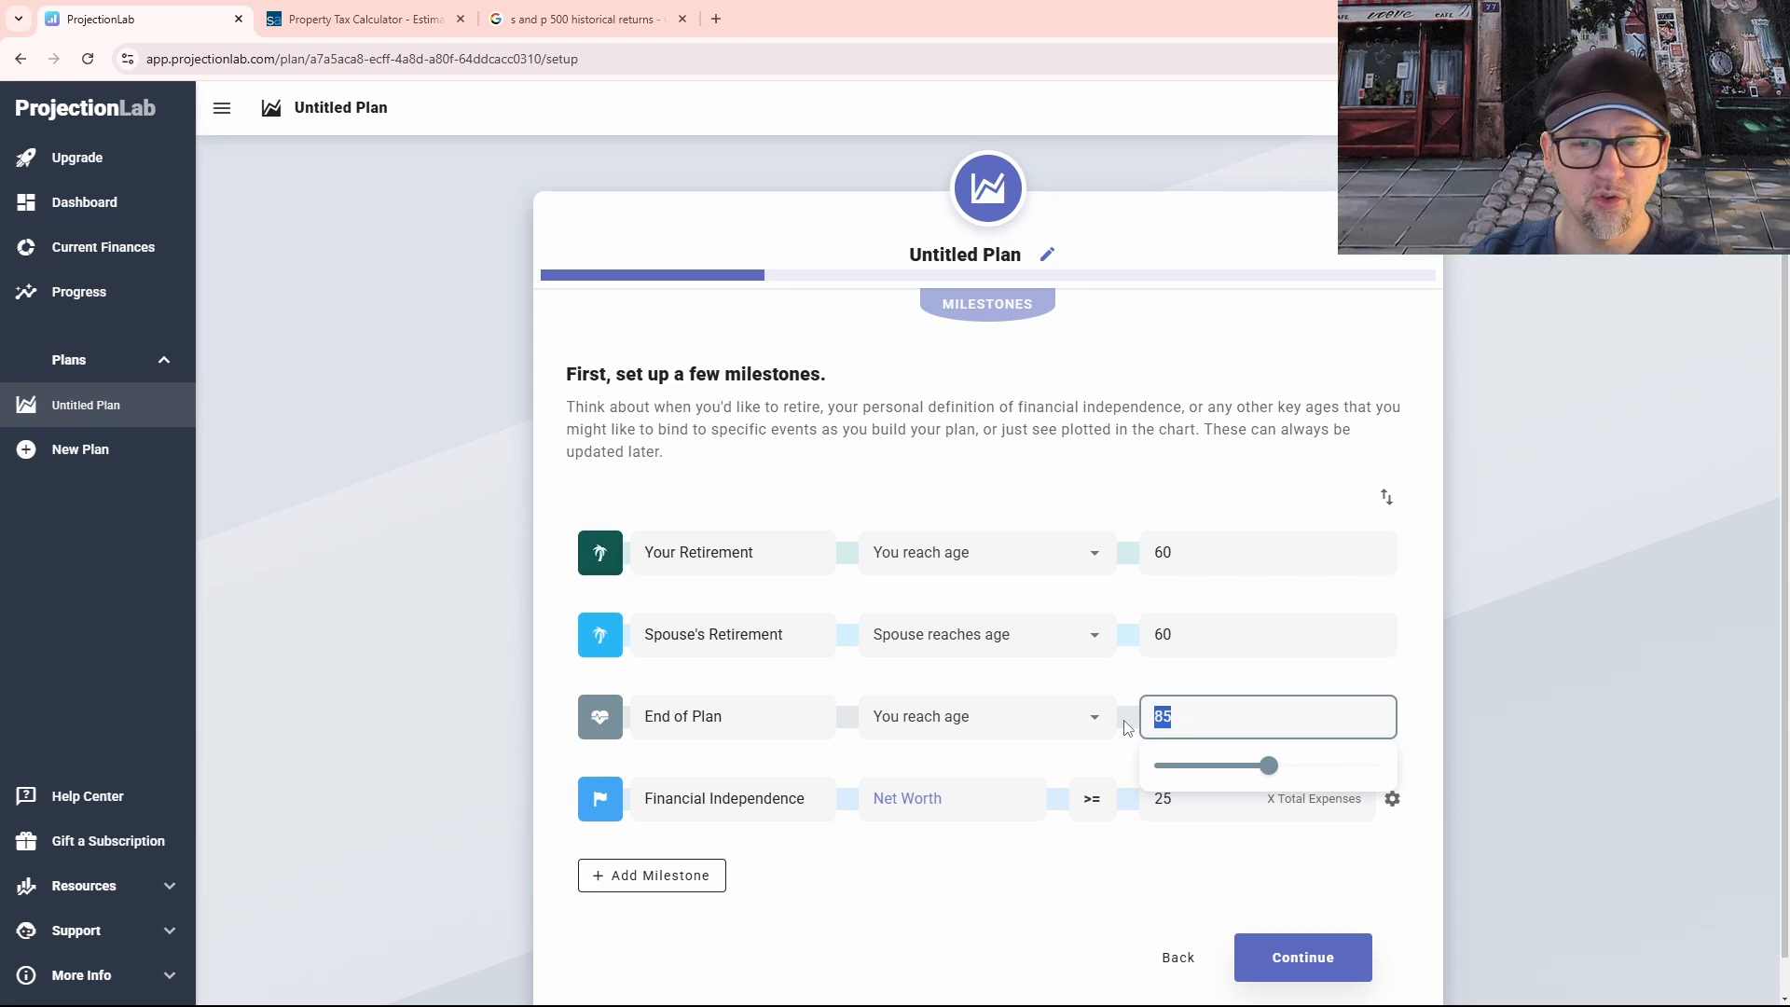
text(90)
click(1087, 841)
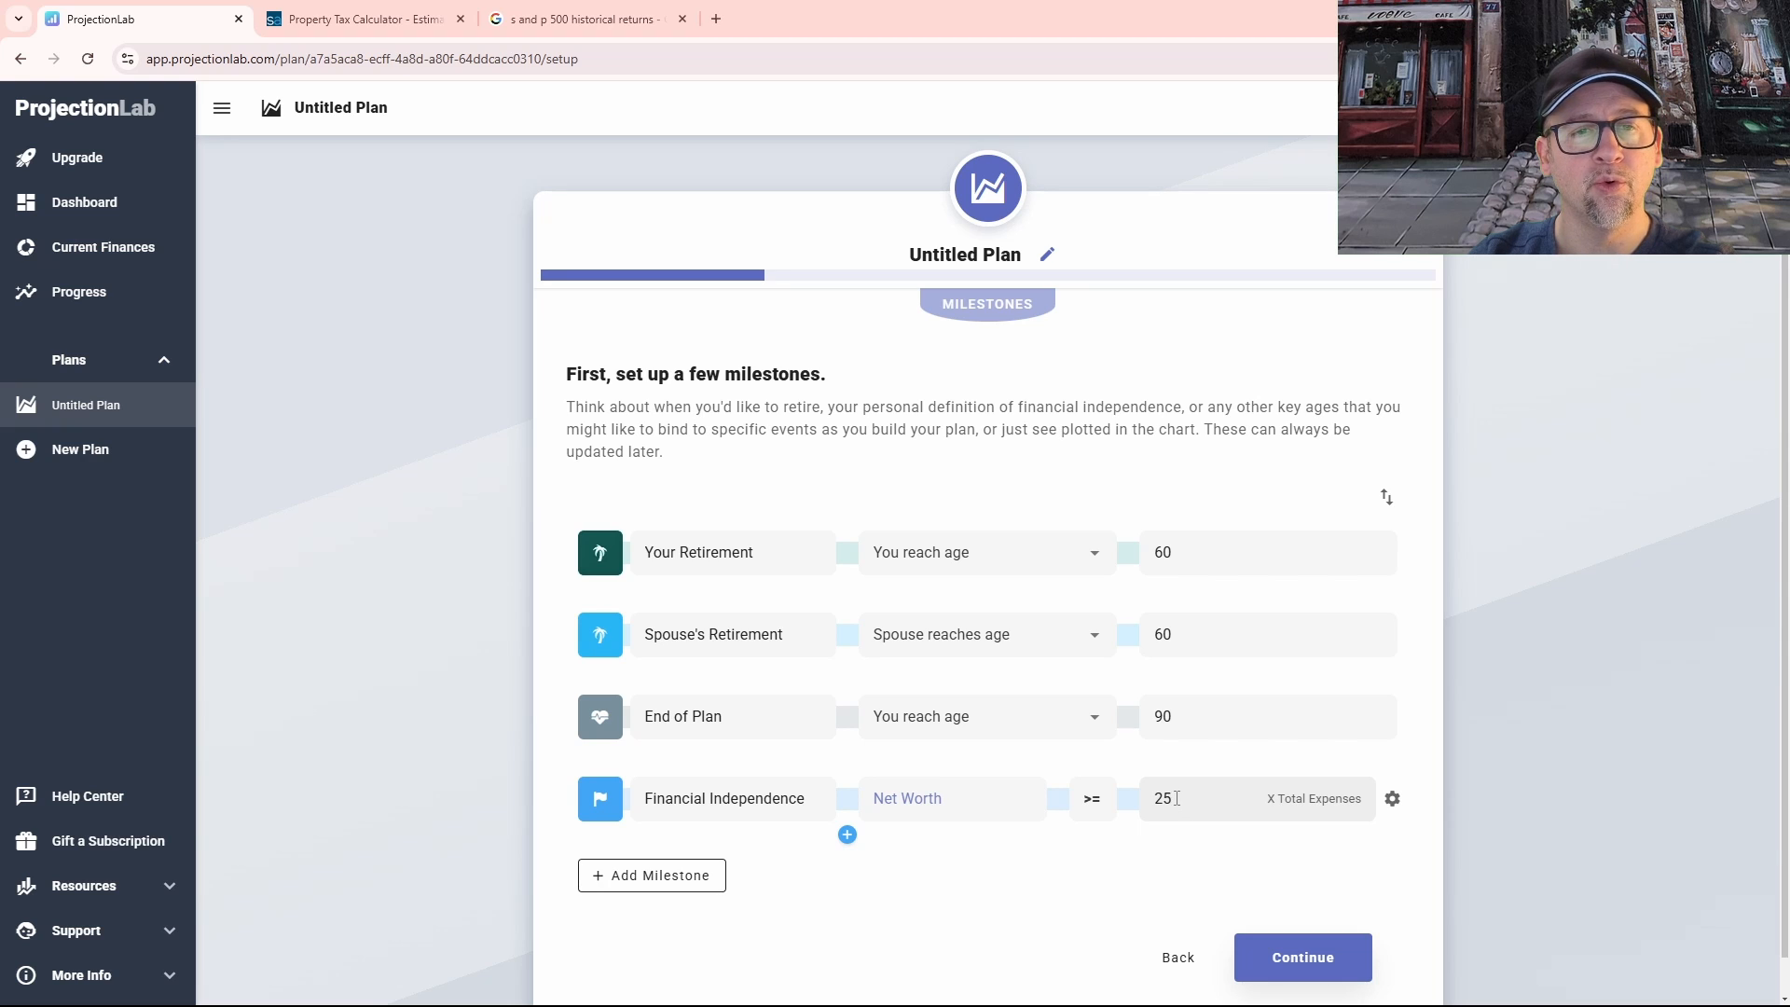
click(1300, 958)
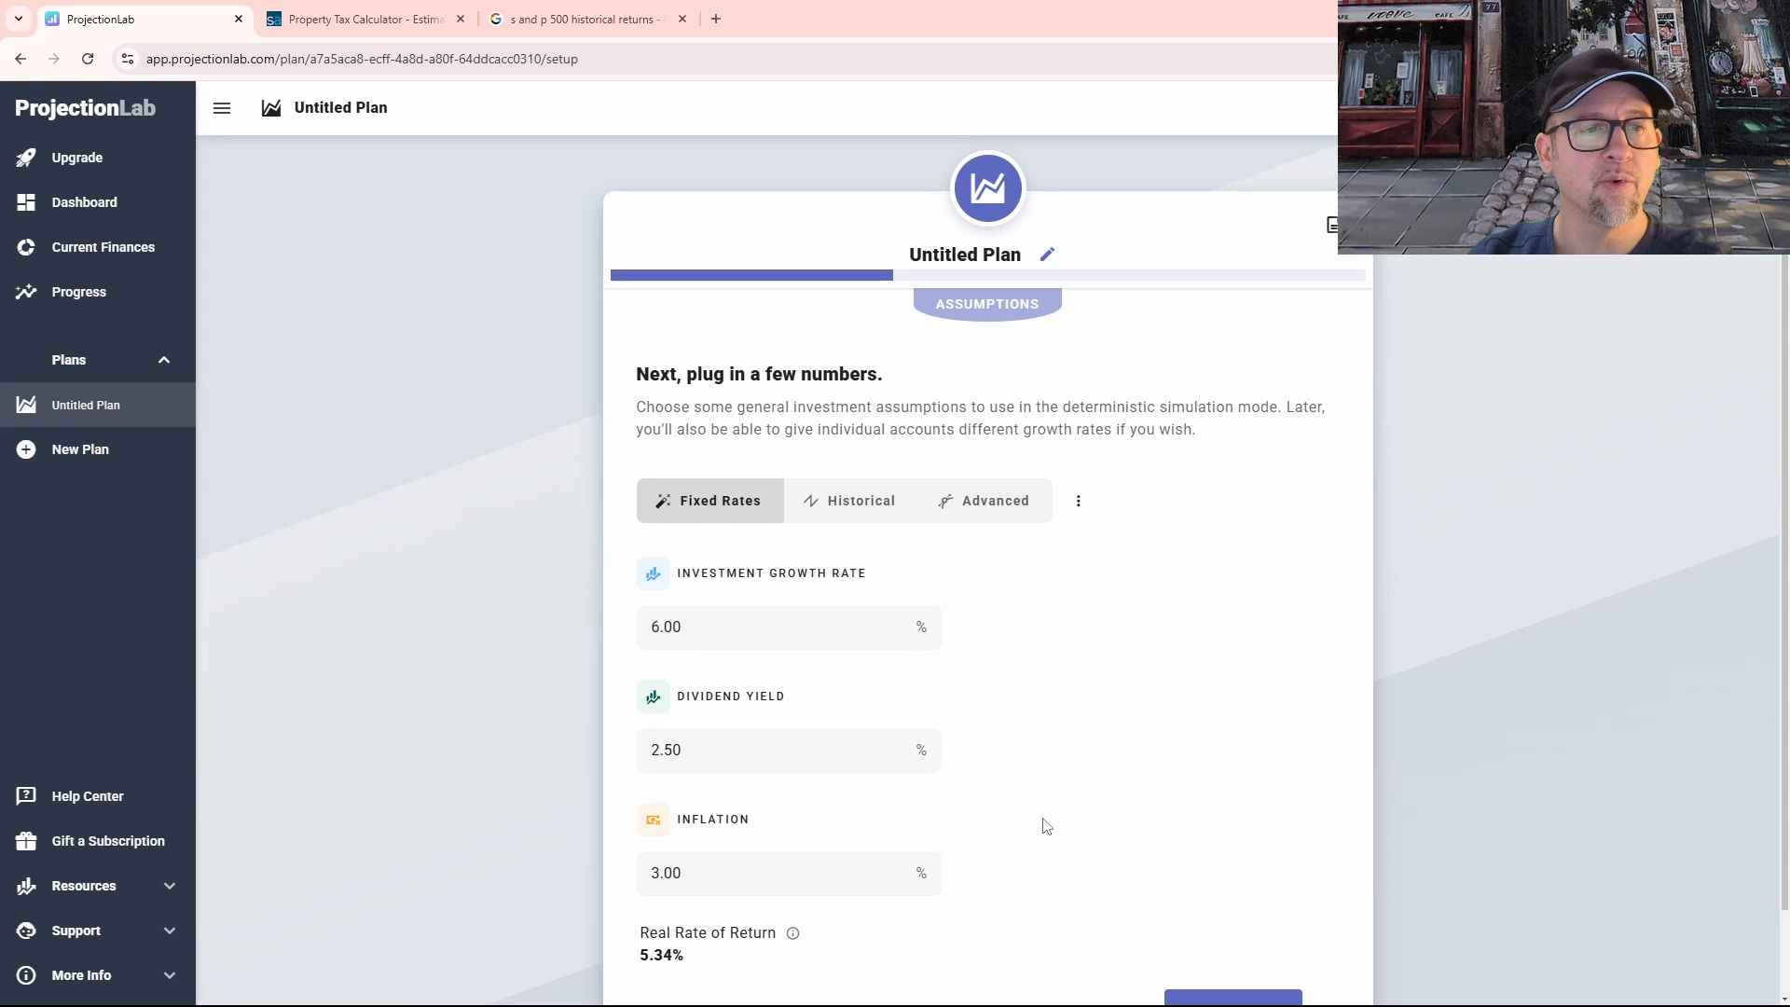
Step: Read the explanation of the investment growth rate and set the rate to 7%
click(652, 574)
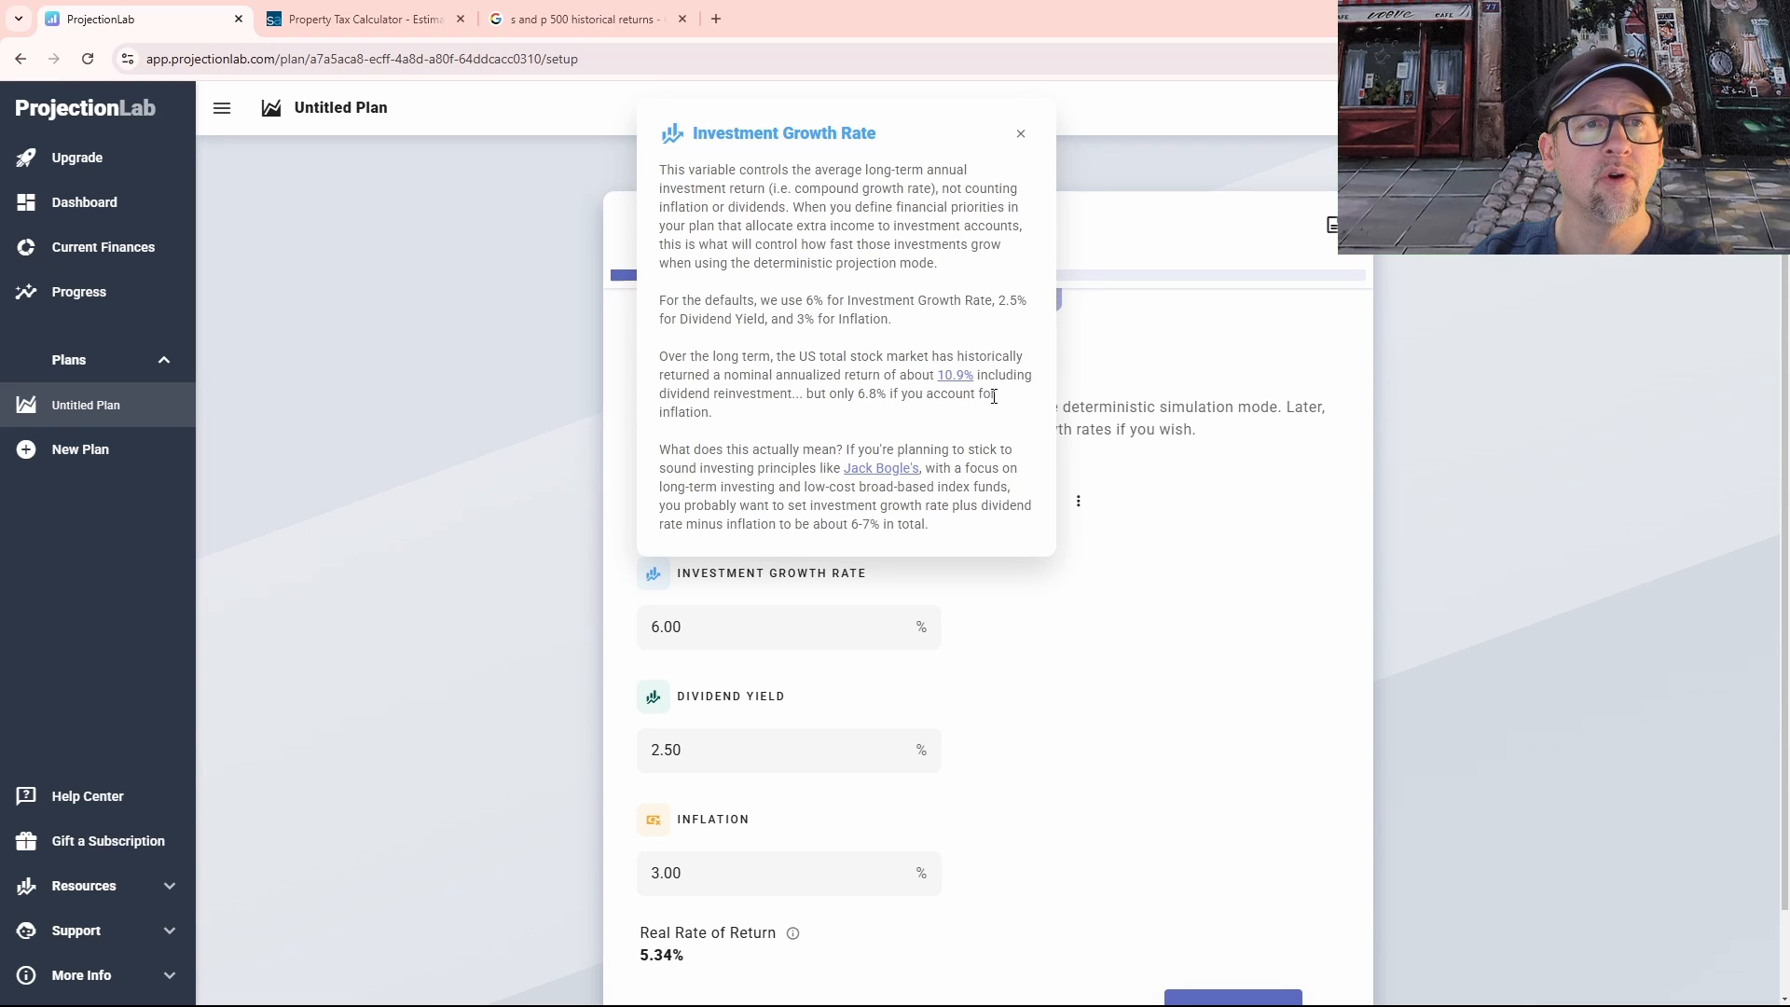
click(1175, 703)
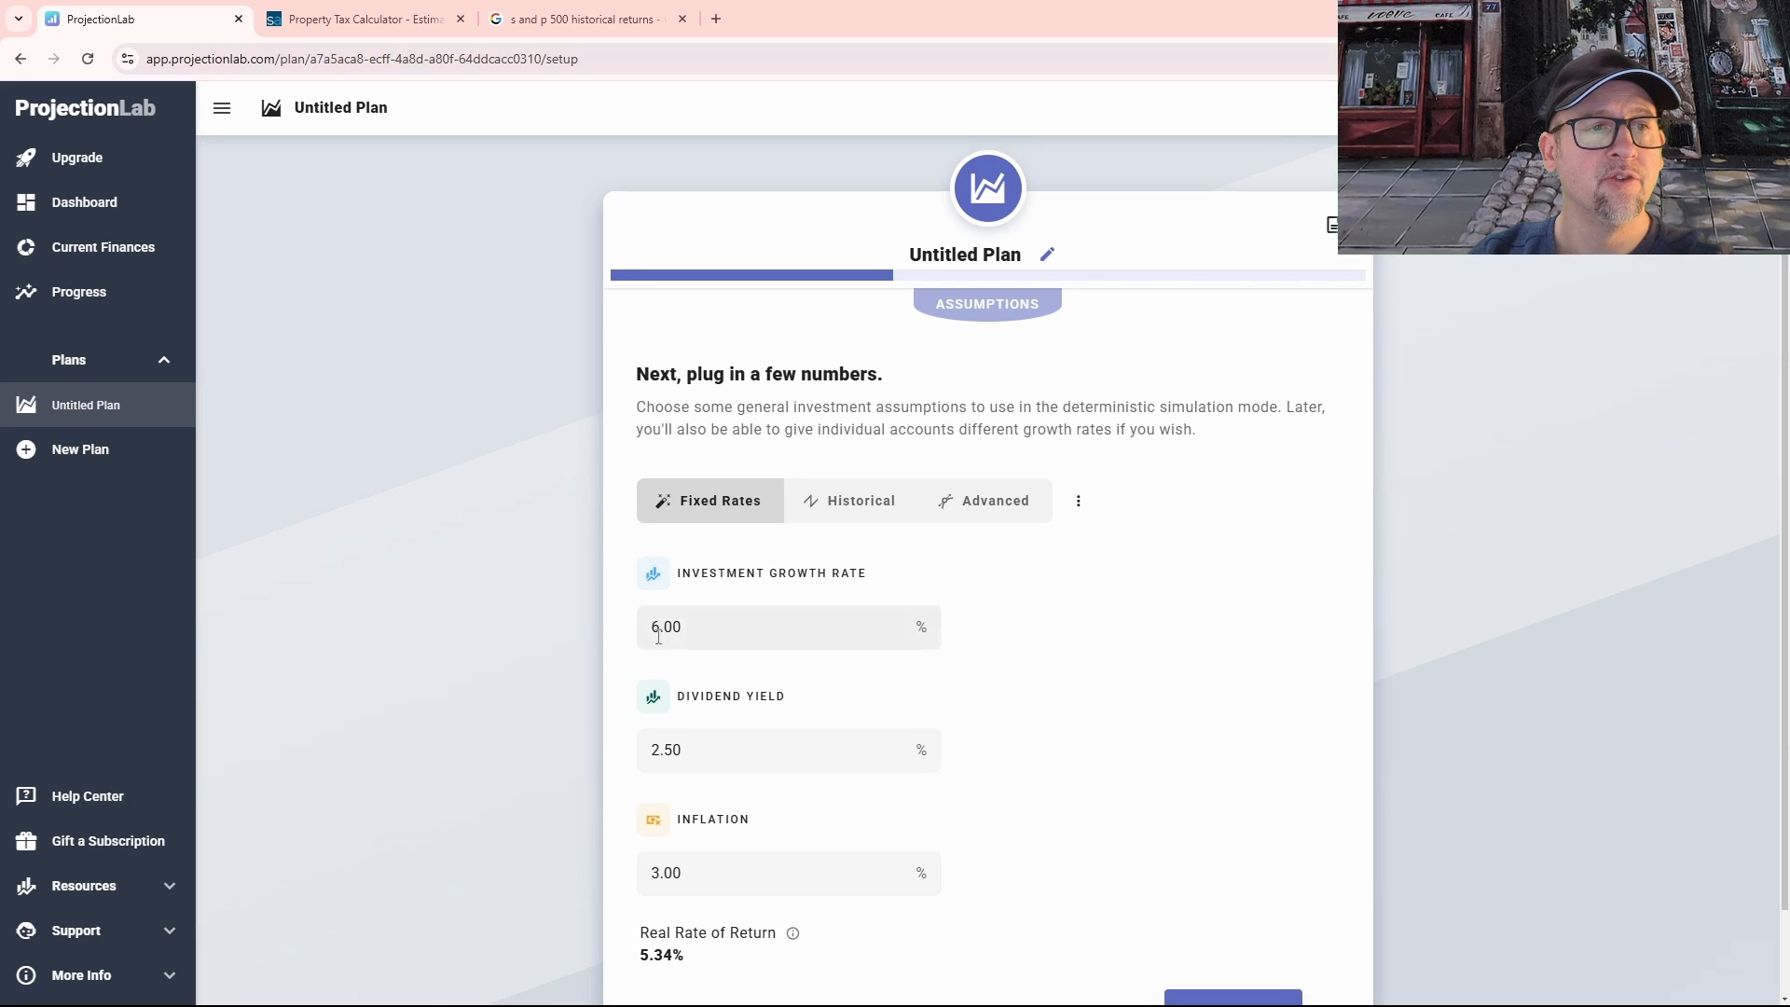
drag(664, 629, 637, 630)
text(7)
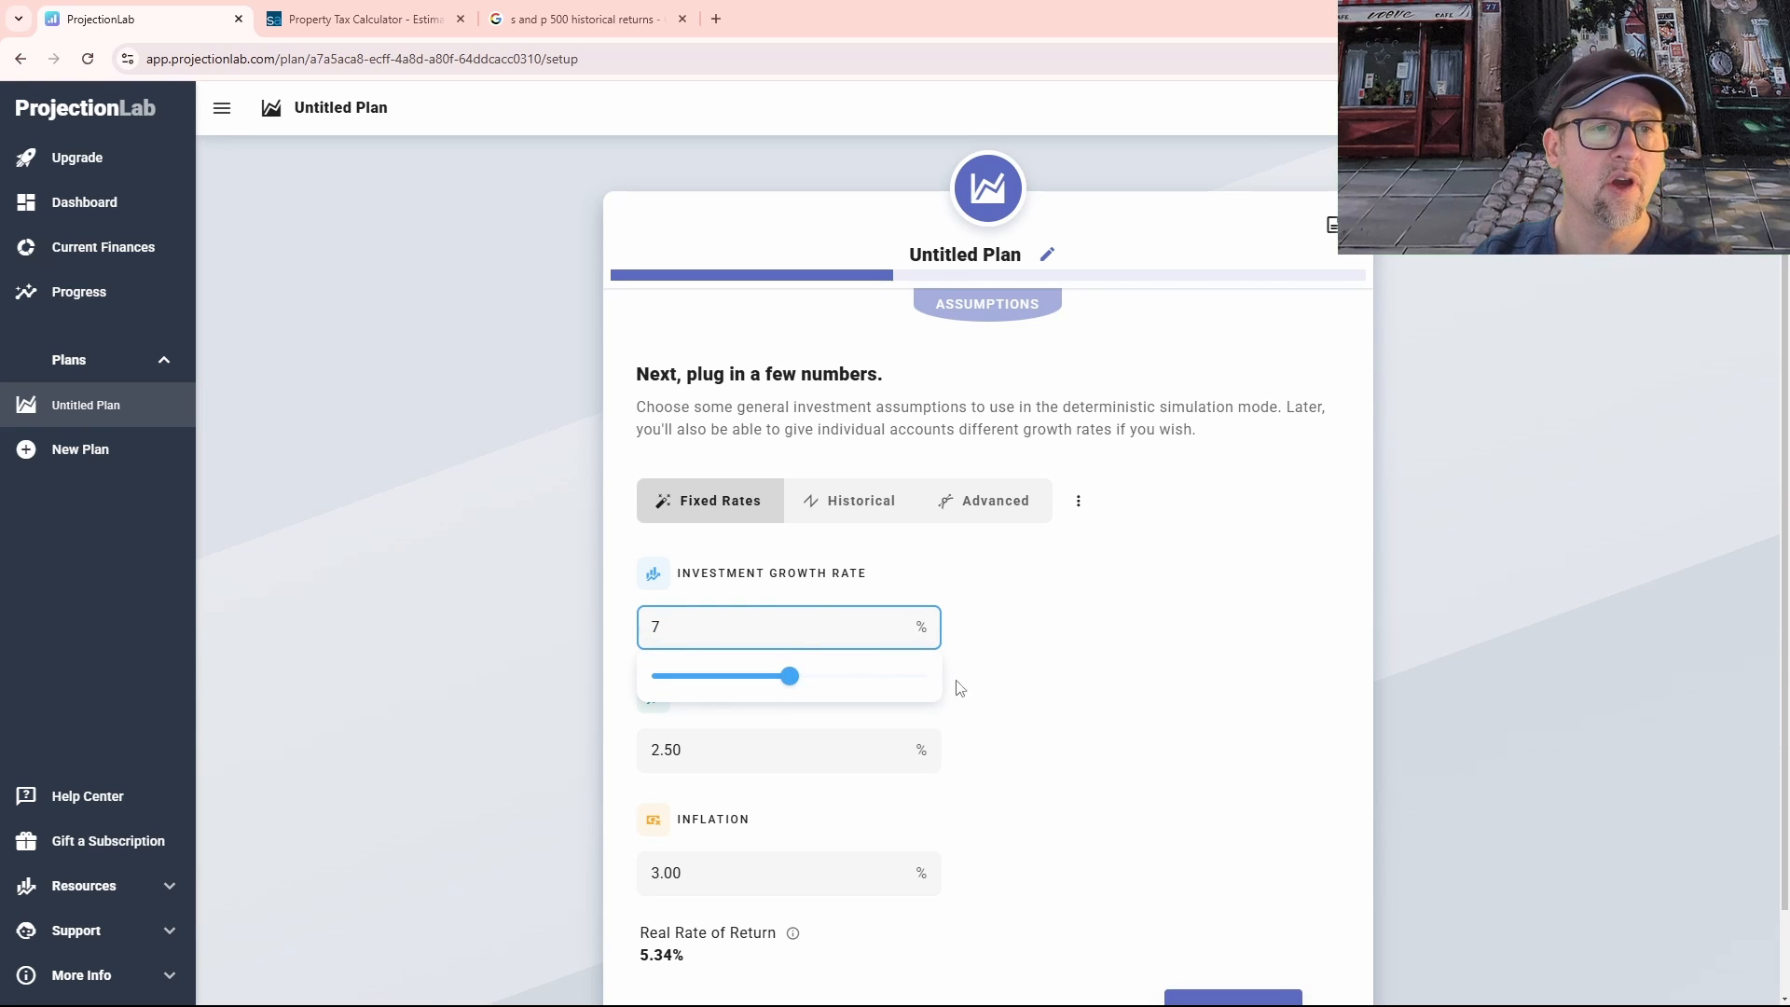
click(976, 687)
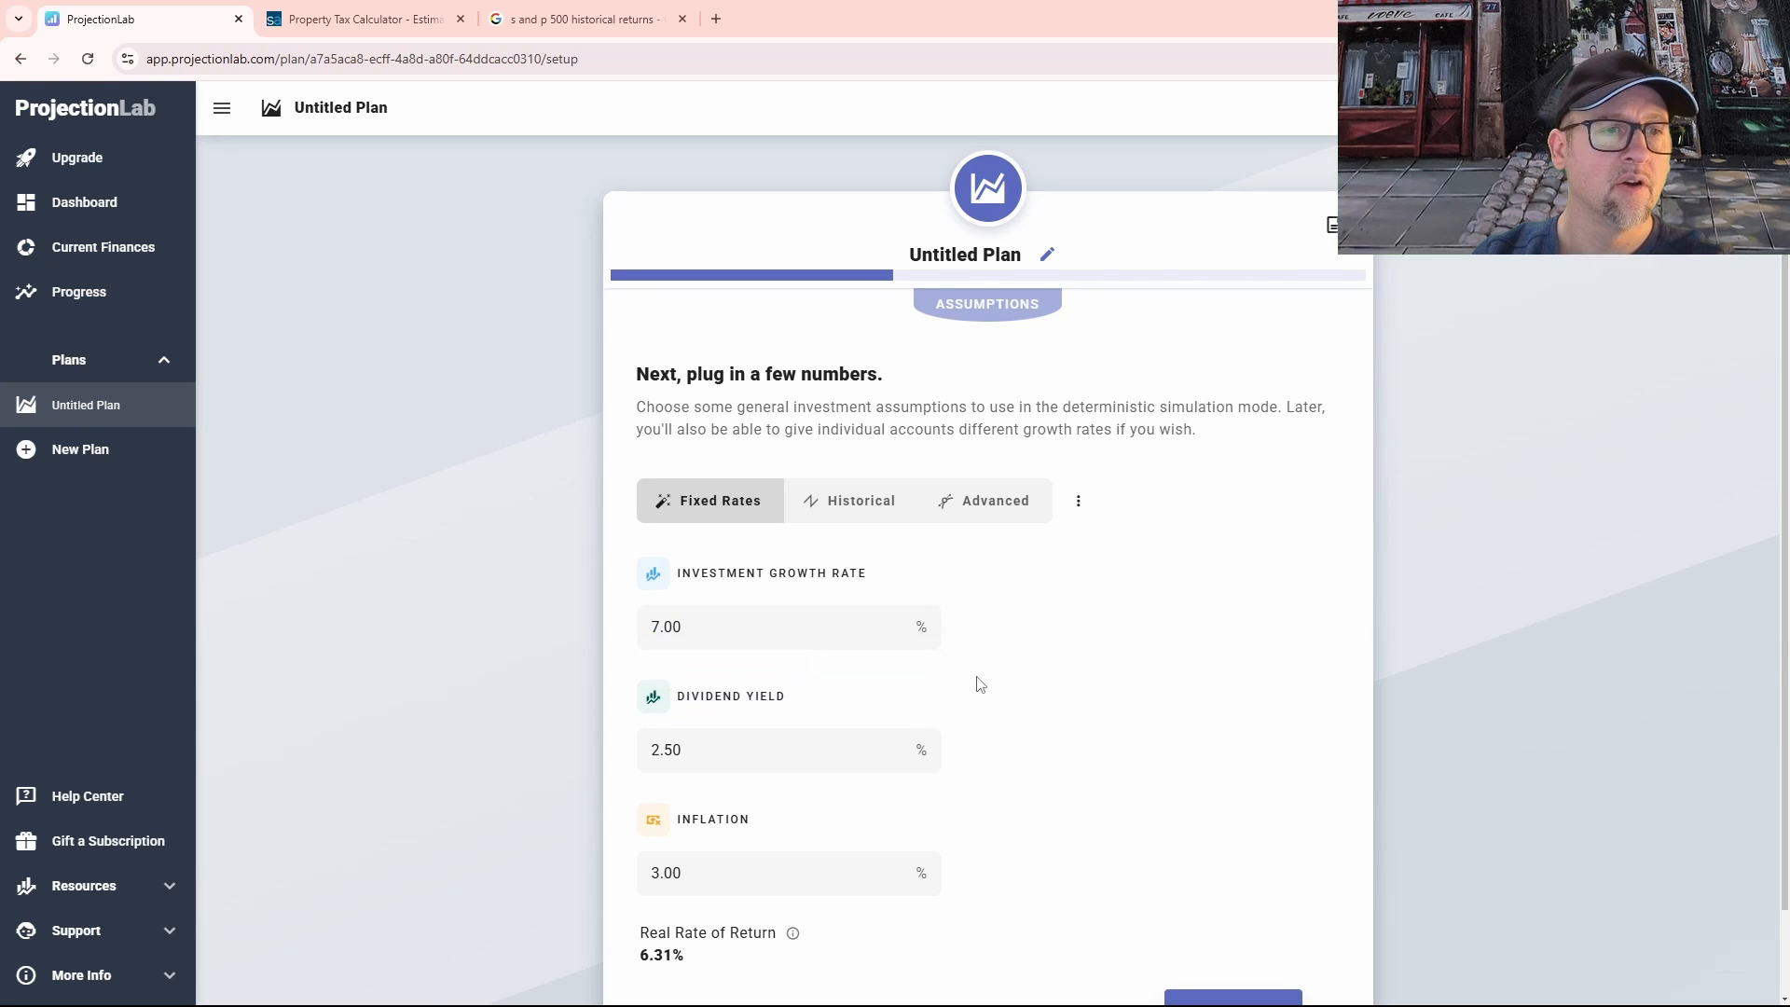
Step: Look at the Historical and Advanced assumption modes, return to Fixed Rates and accept the assumptions
click(867, 512)
click(981, 505)
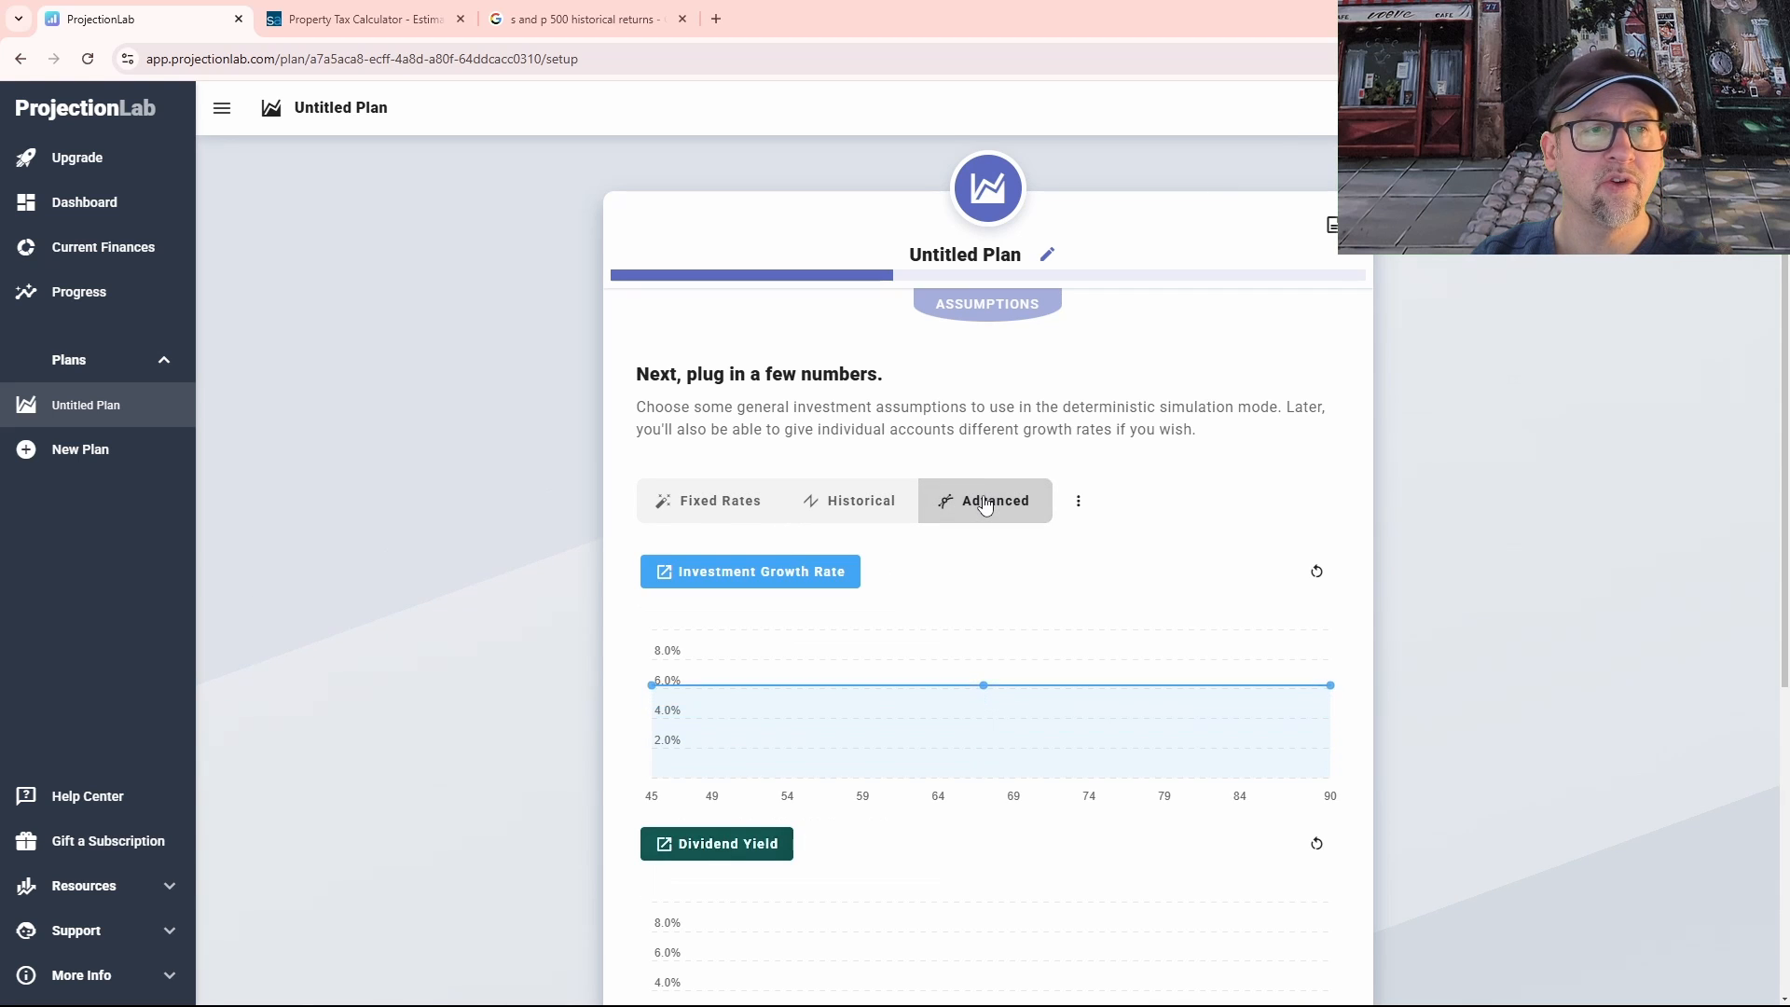
click(684, 506)
scroll(979, 757, down, 1)
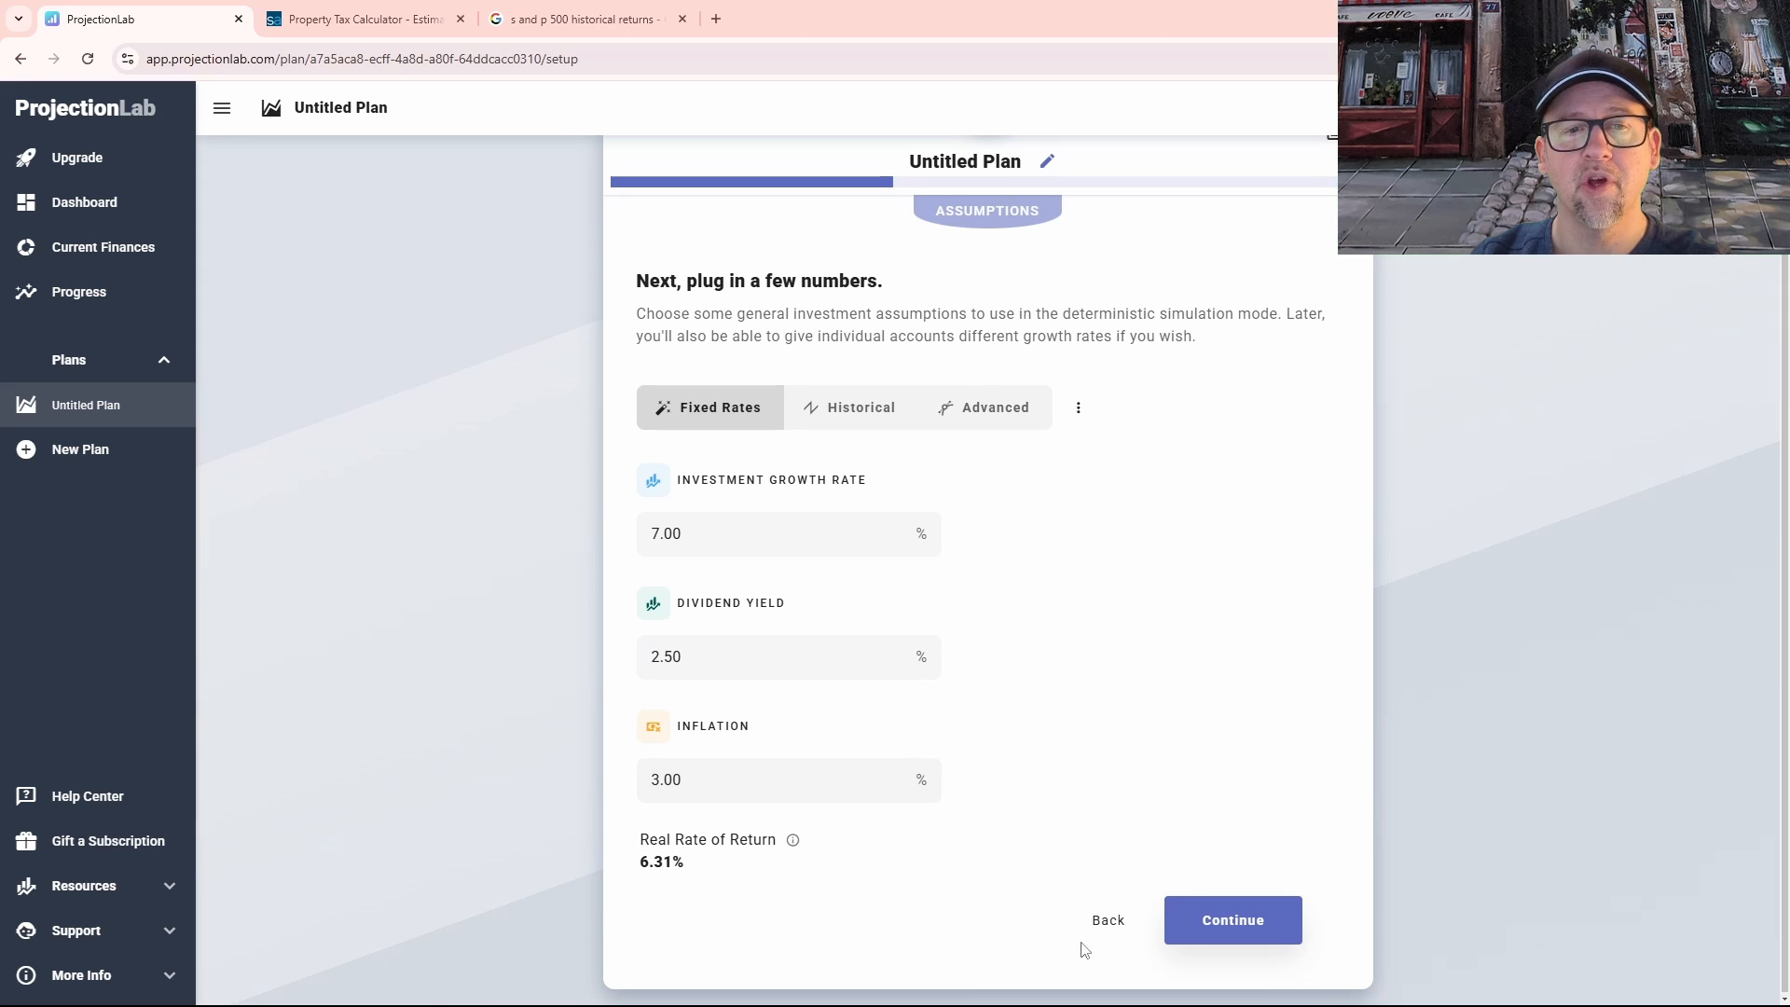
click(1229, 921)
Step: Add a salary income with You as the earner and a starting amount of $50,000
click(687, 559)
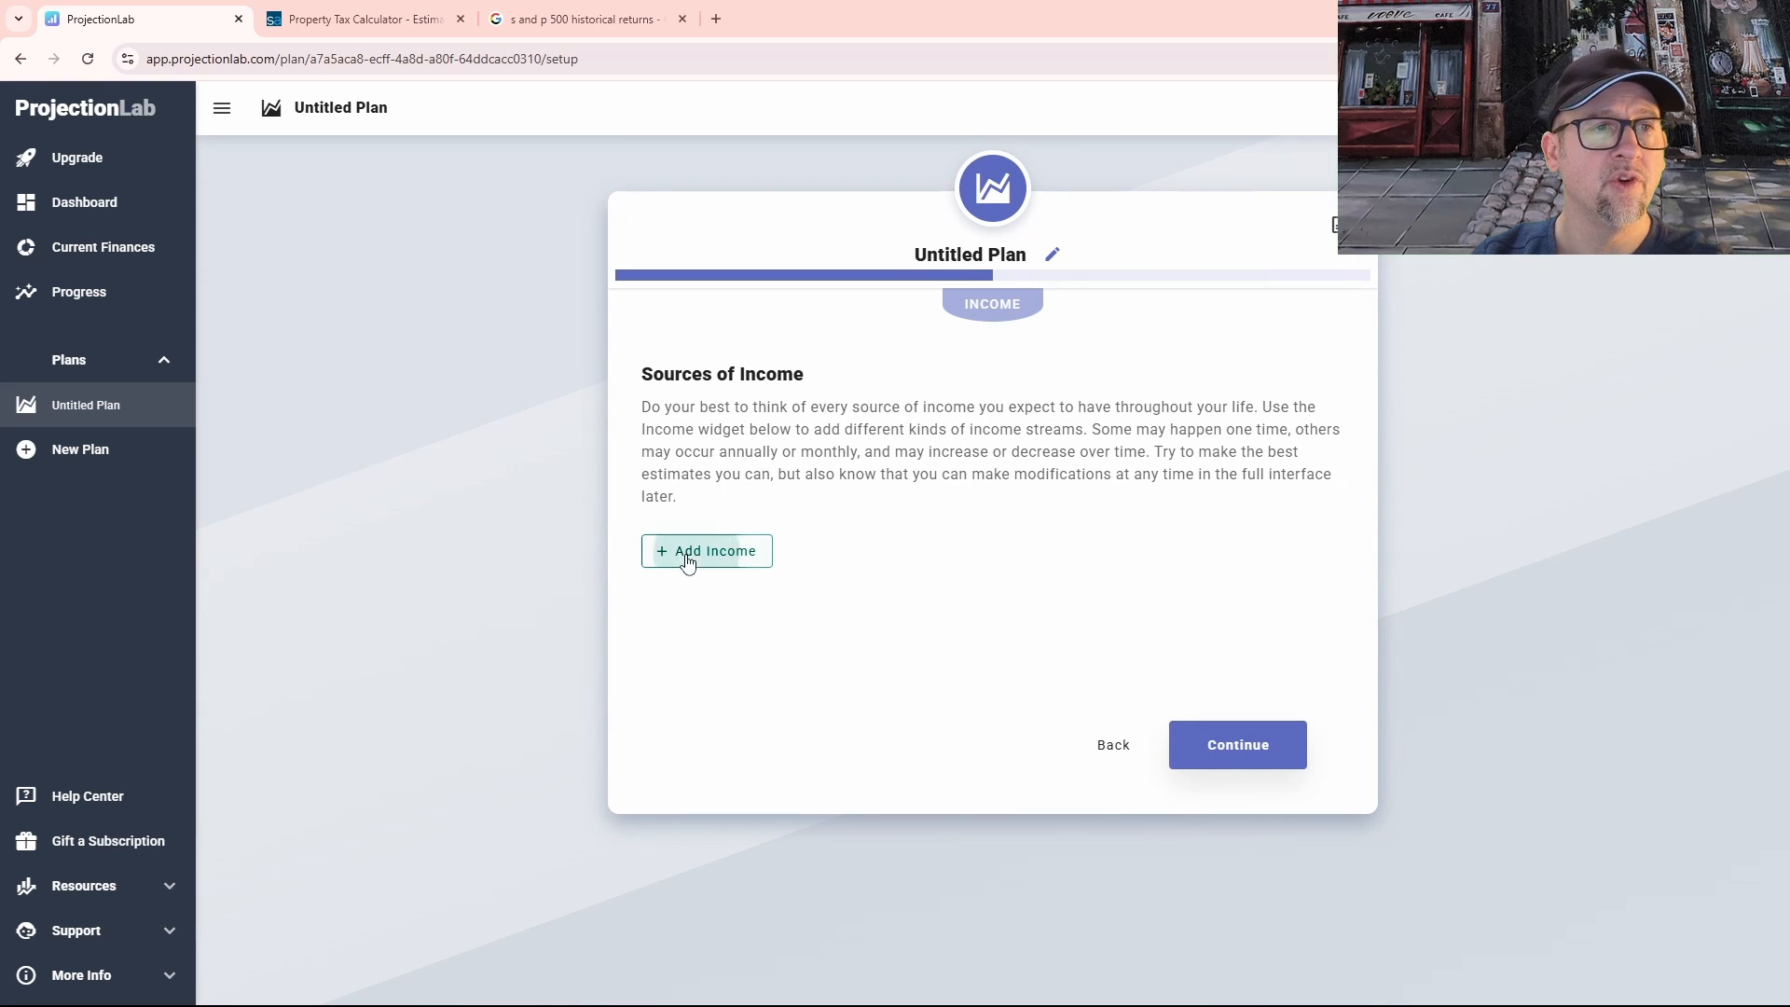
click(624, 386)
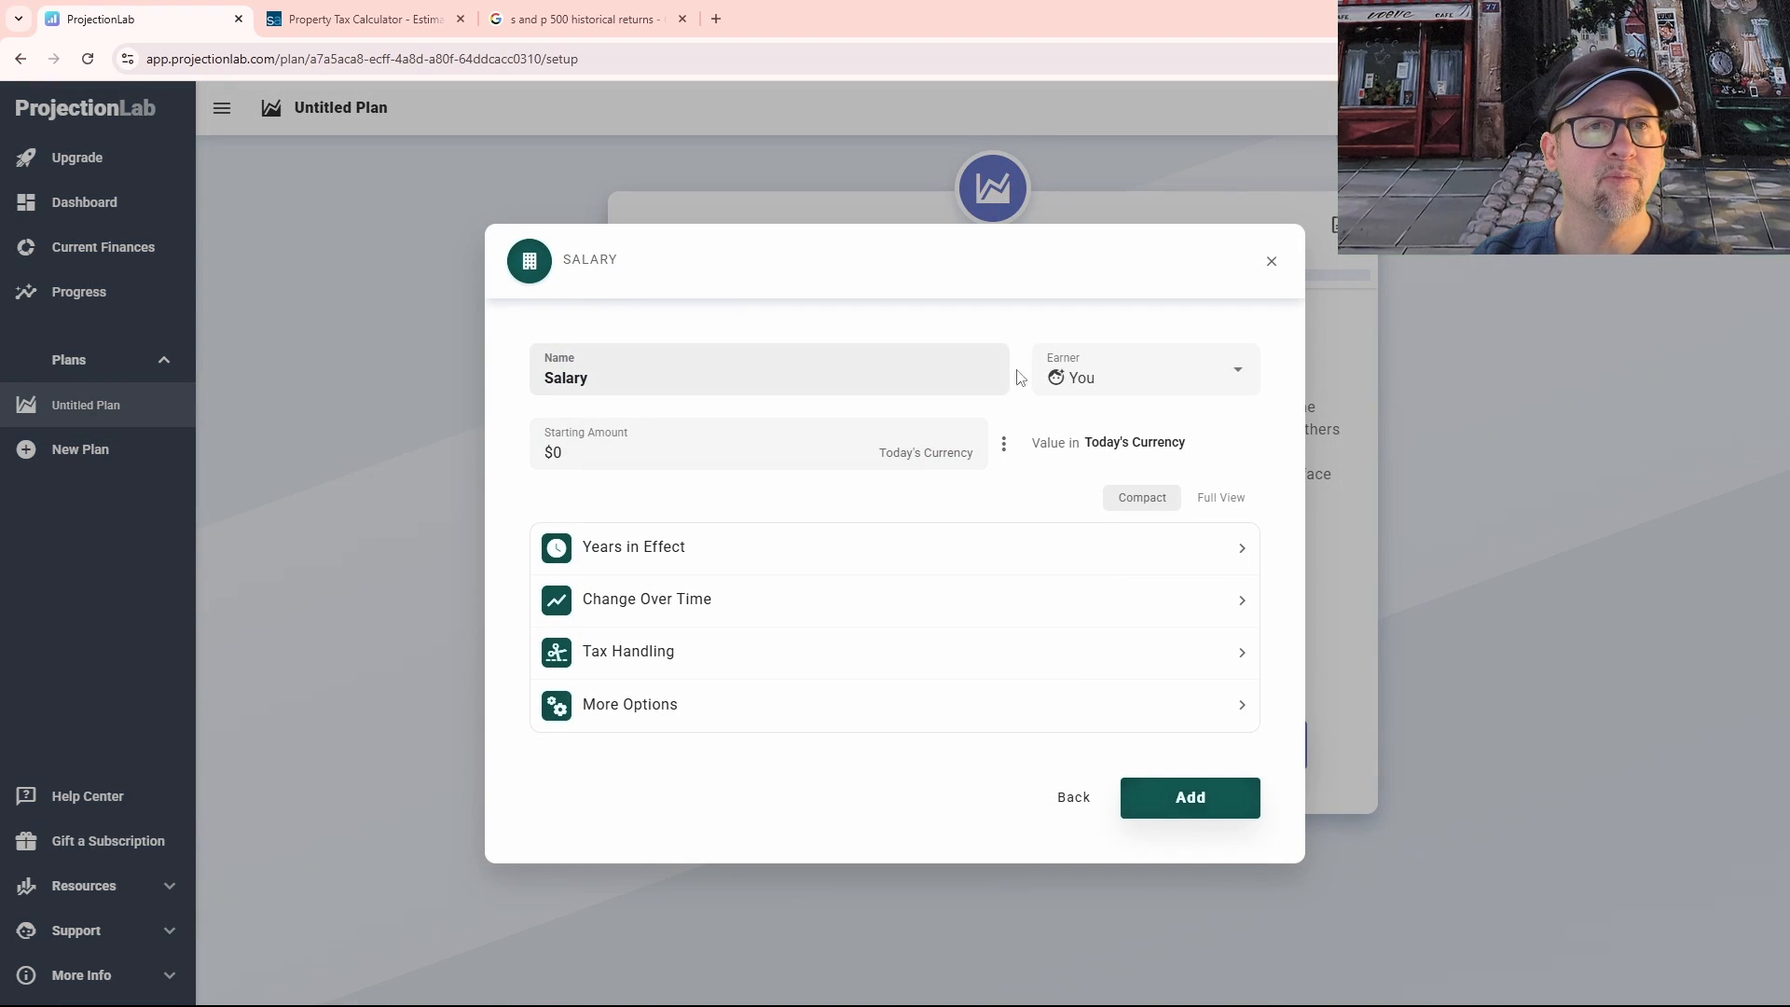
click(1142, 390)
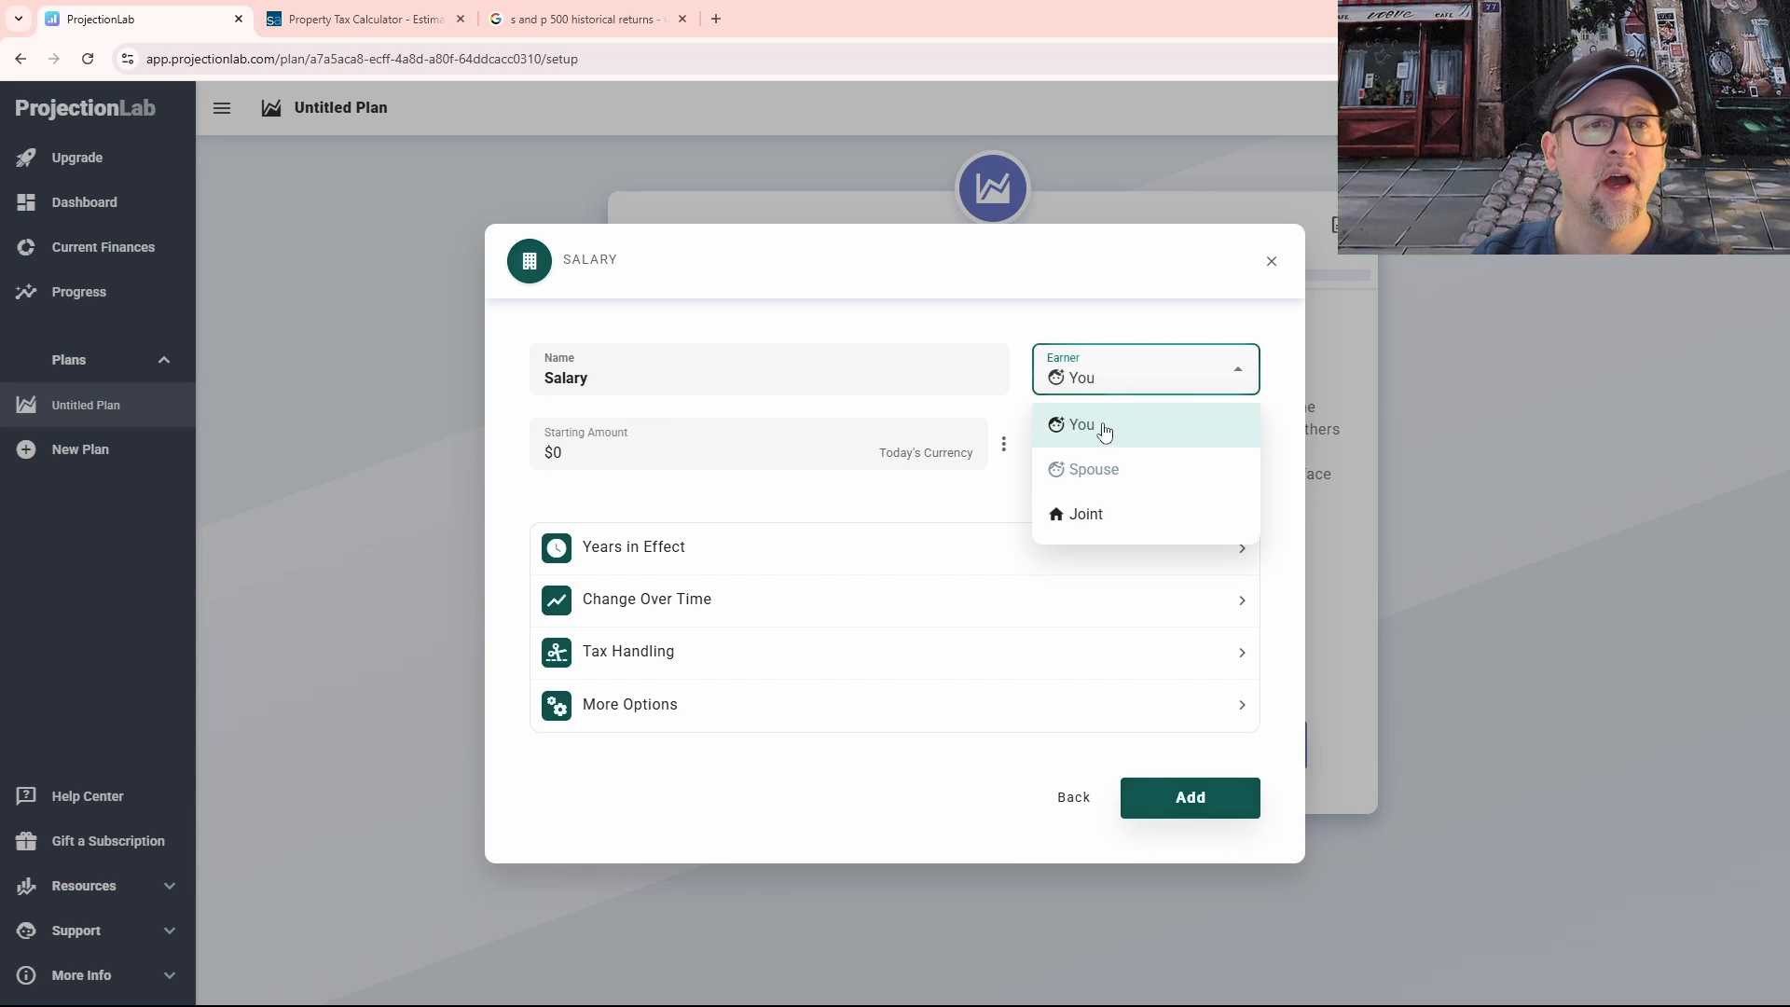
click(1103, 428)
click(620, 457)
text(50000)
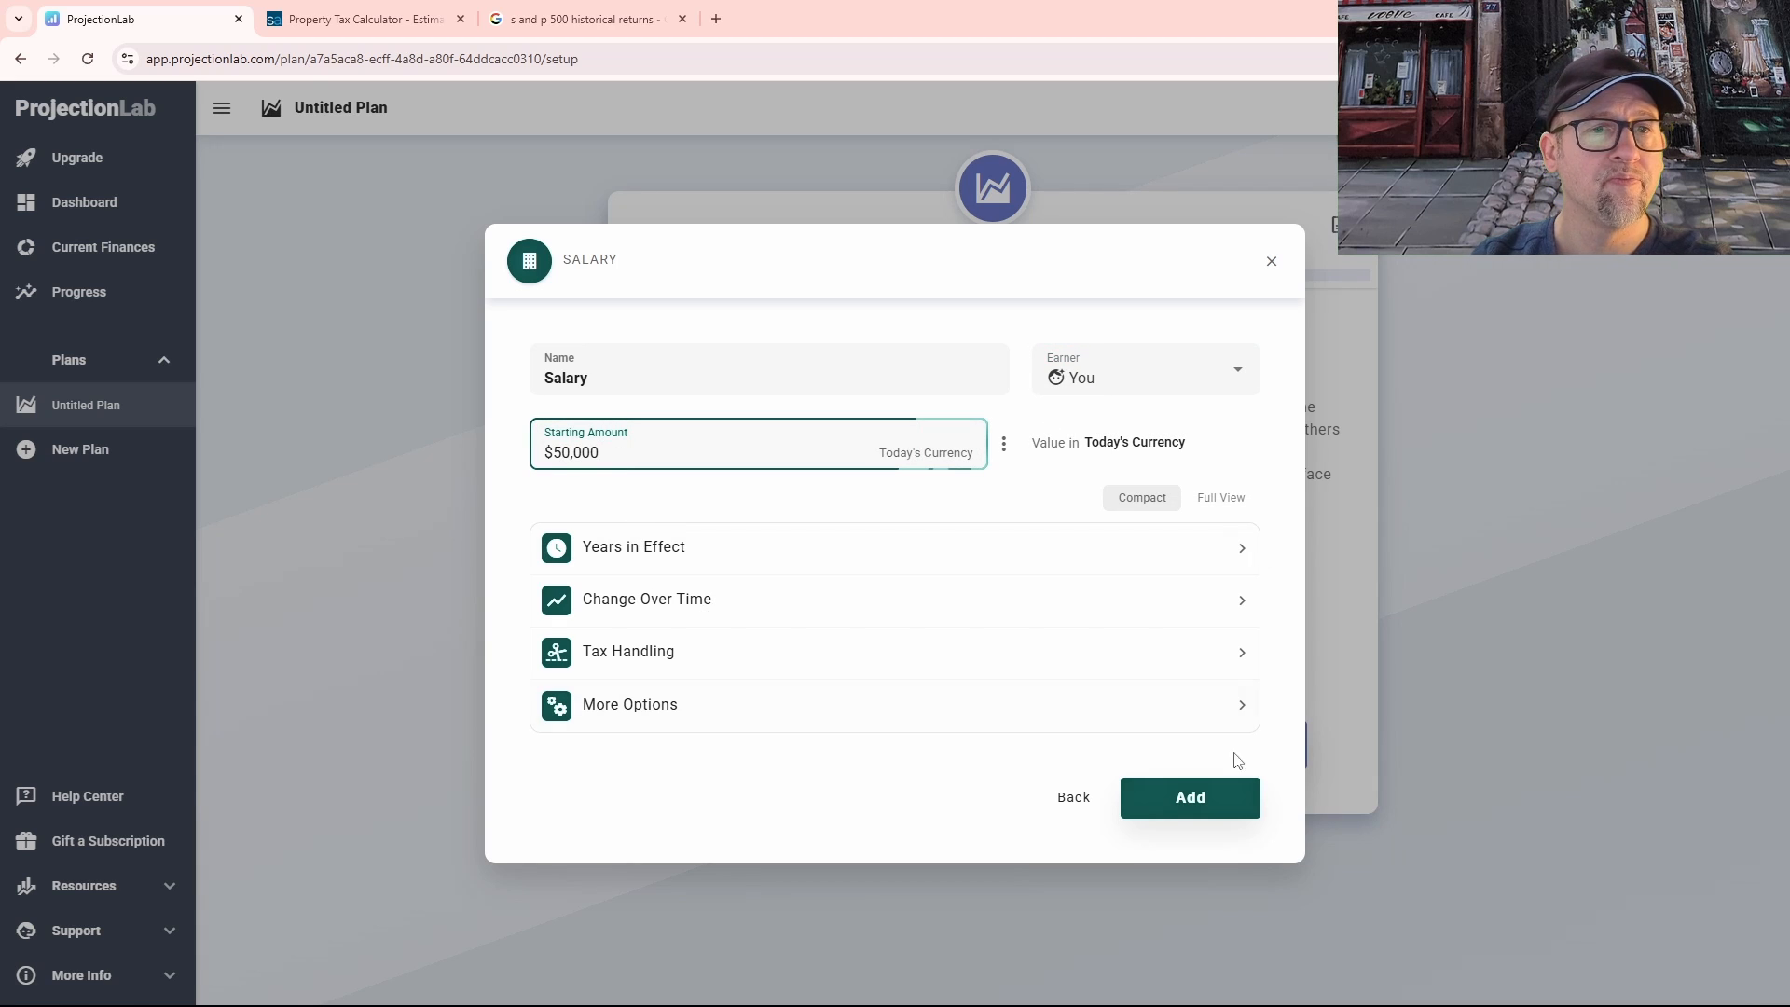
click(1198, 811)
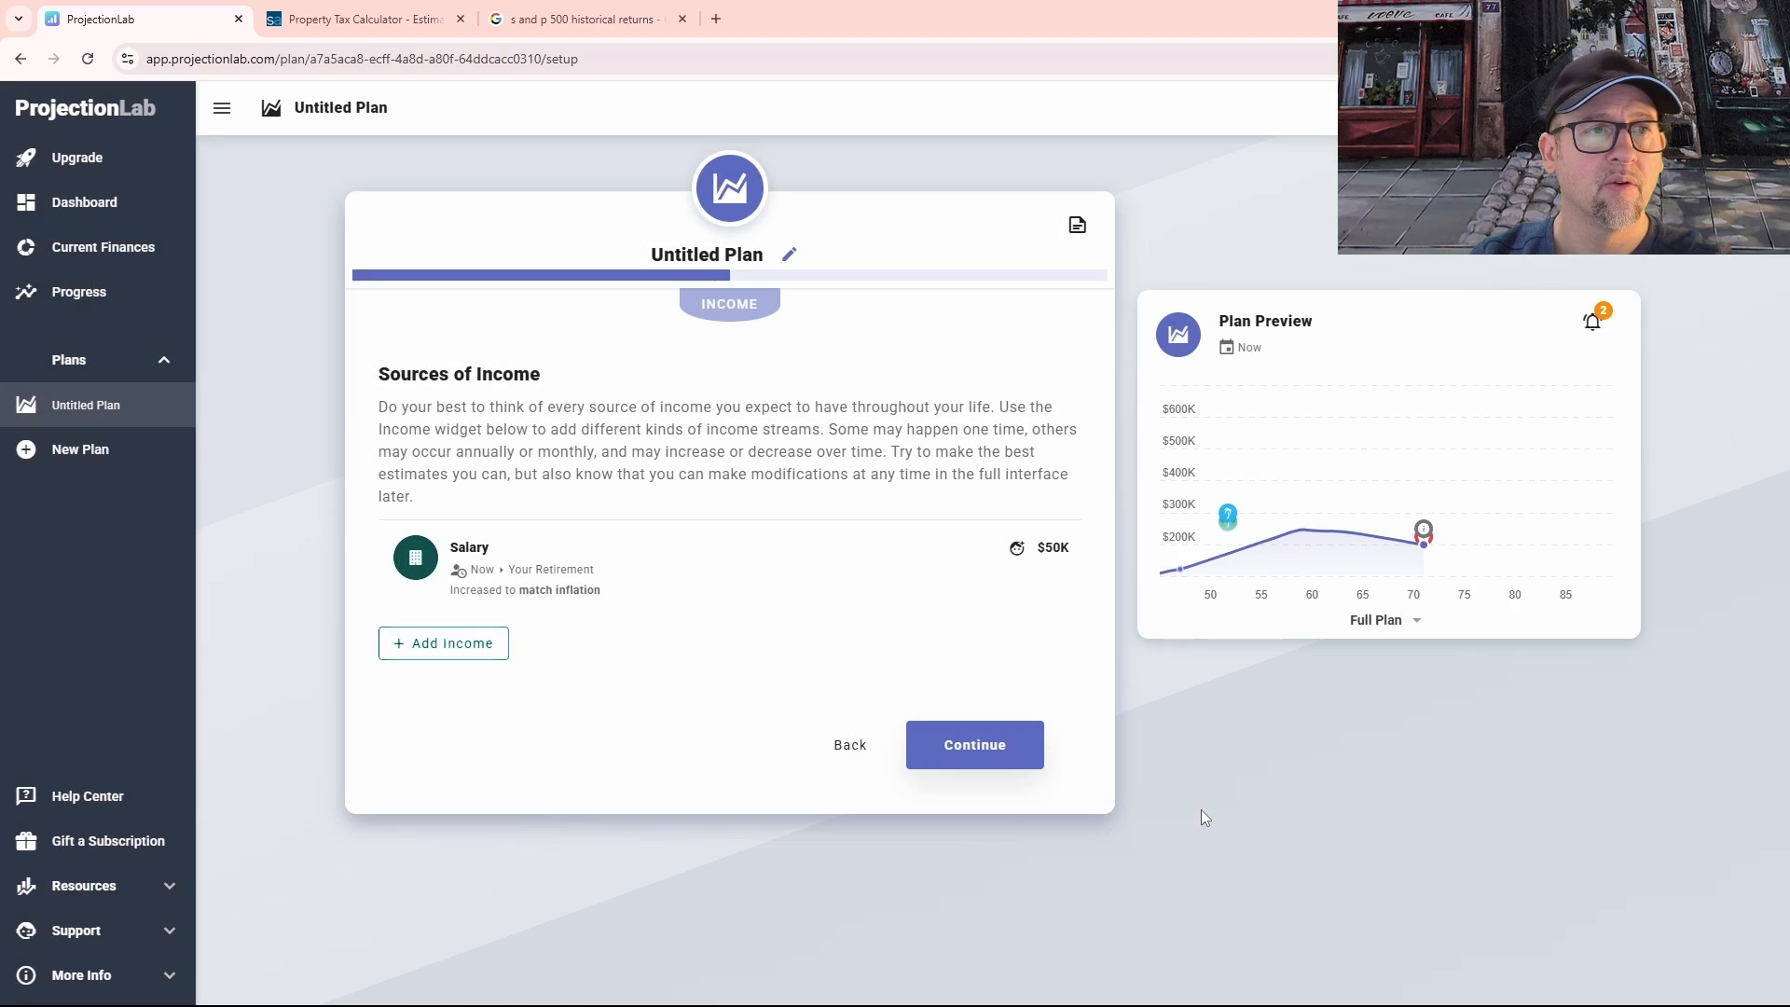
Step: Add a second salary with Spouse as the earner and a starting amount of $50,000, and accept the income sources
click(446, 650)
click(599, 406)
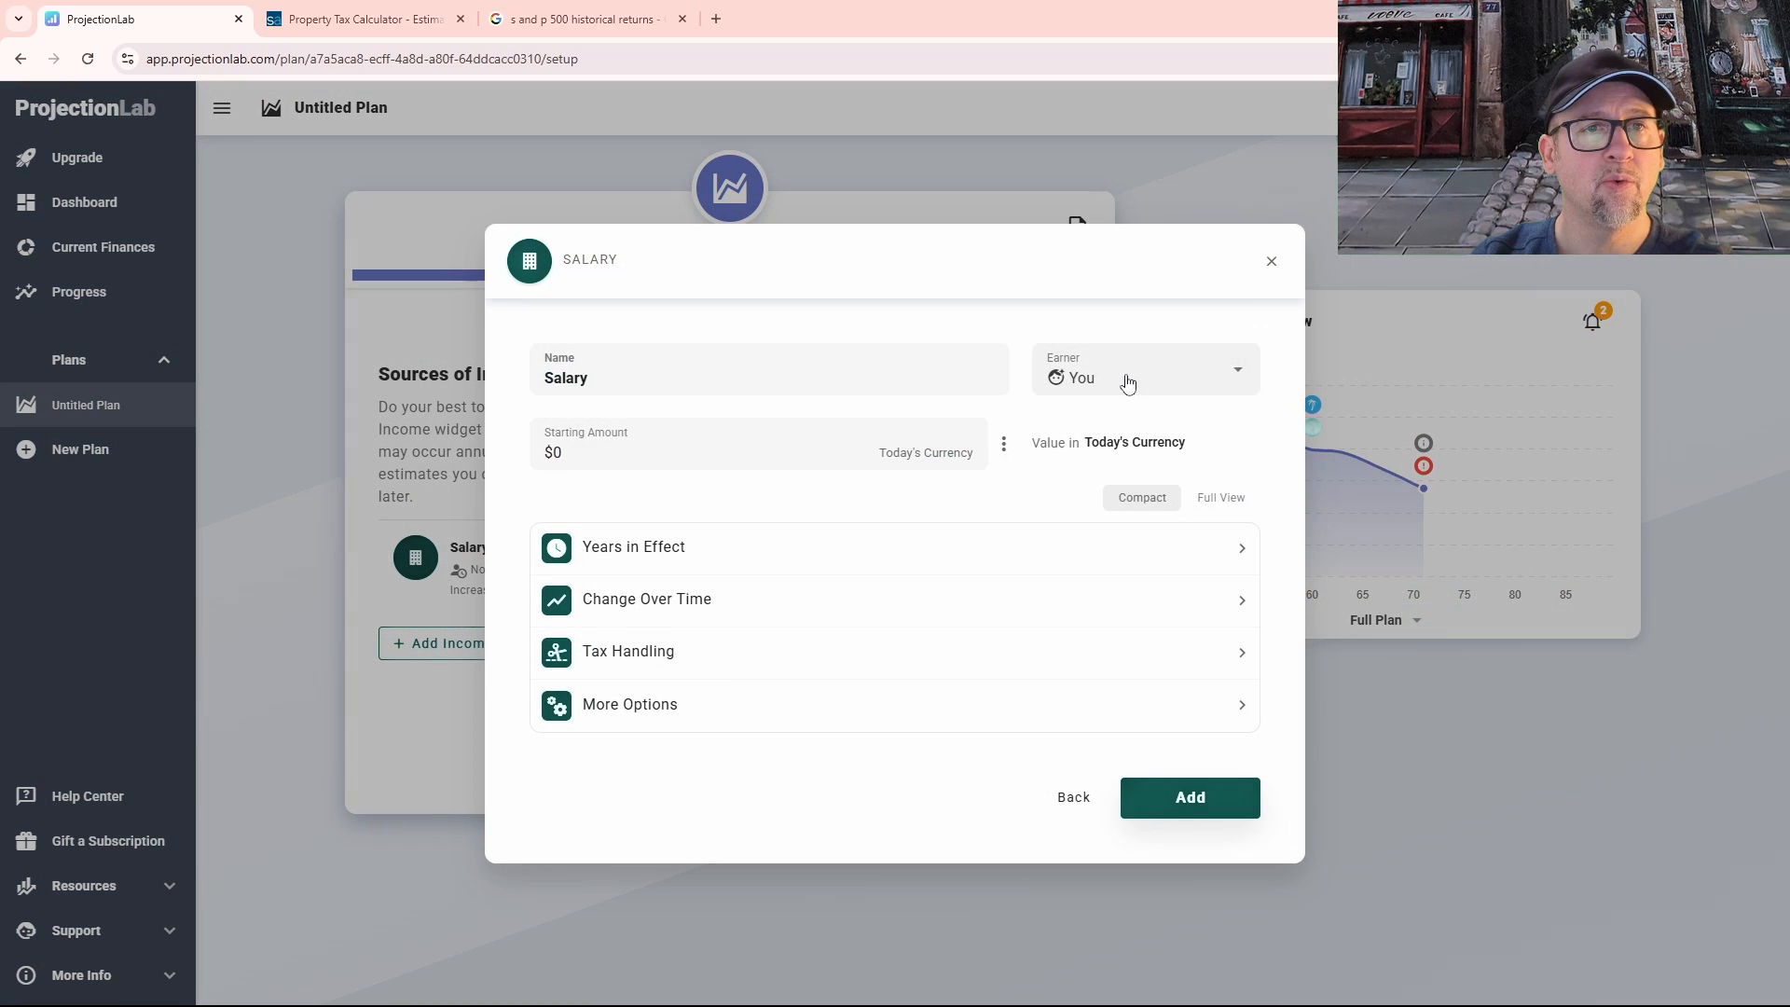
click(1130, 378)
click(1086, 475)
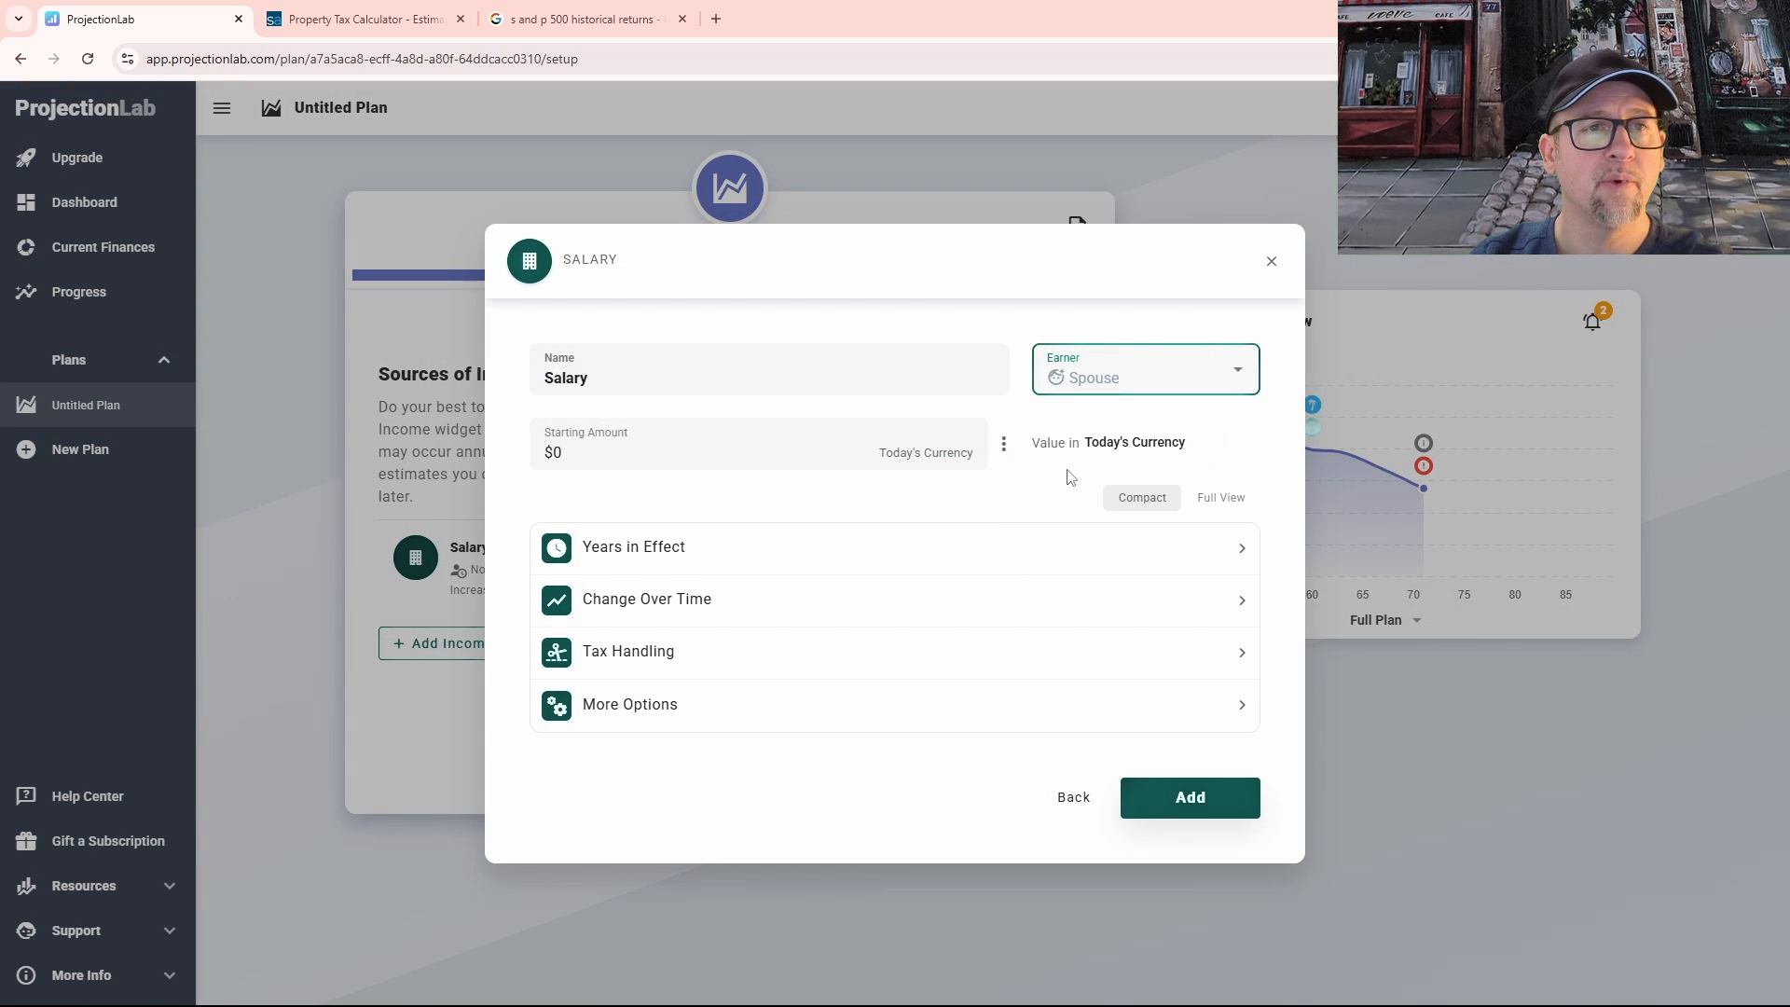
click(576, 455)
text(50000)
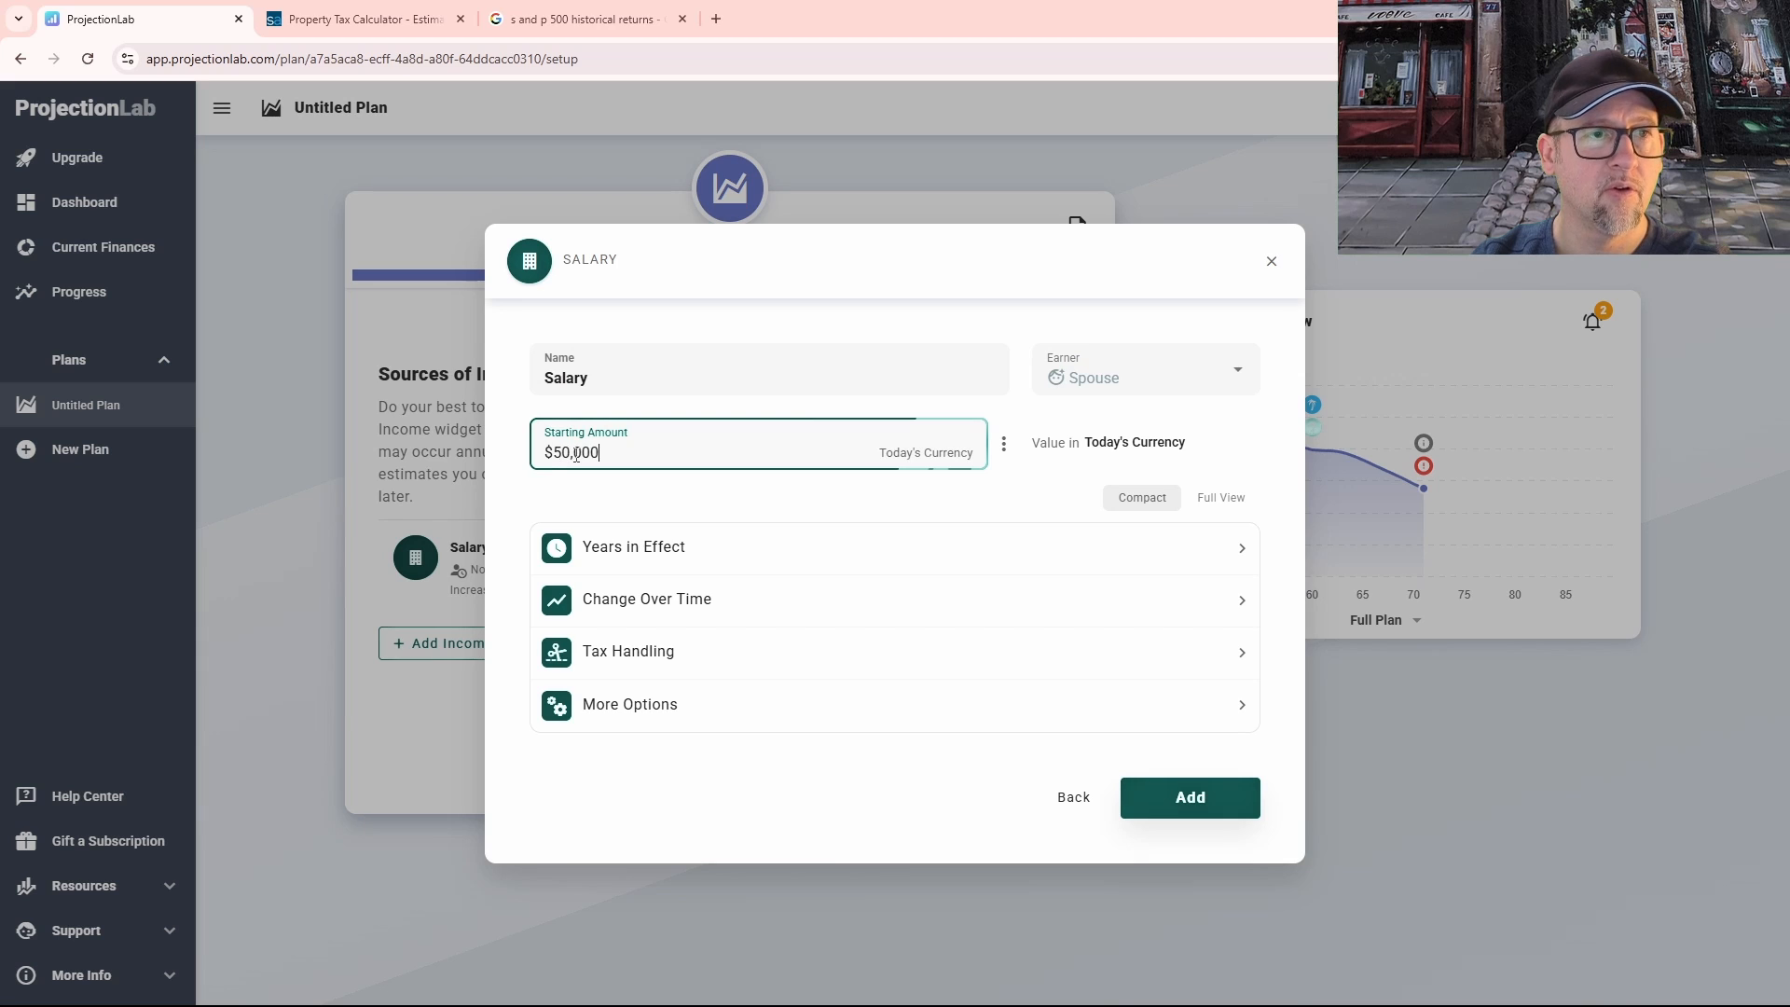
key(Return)
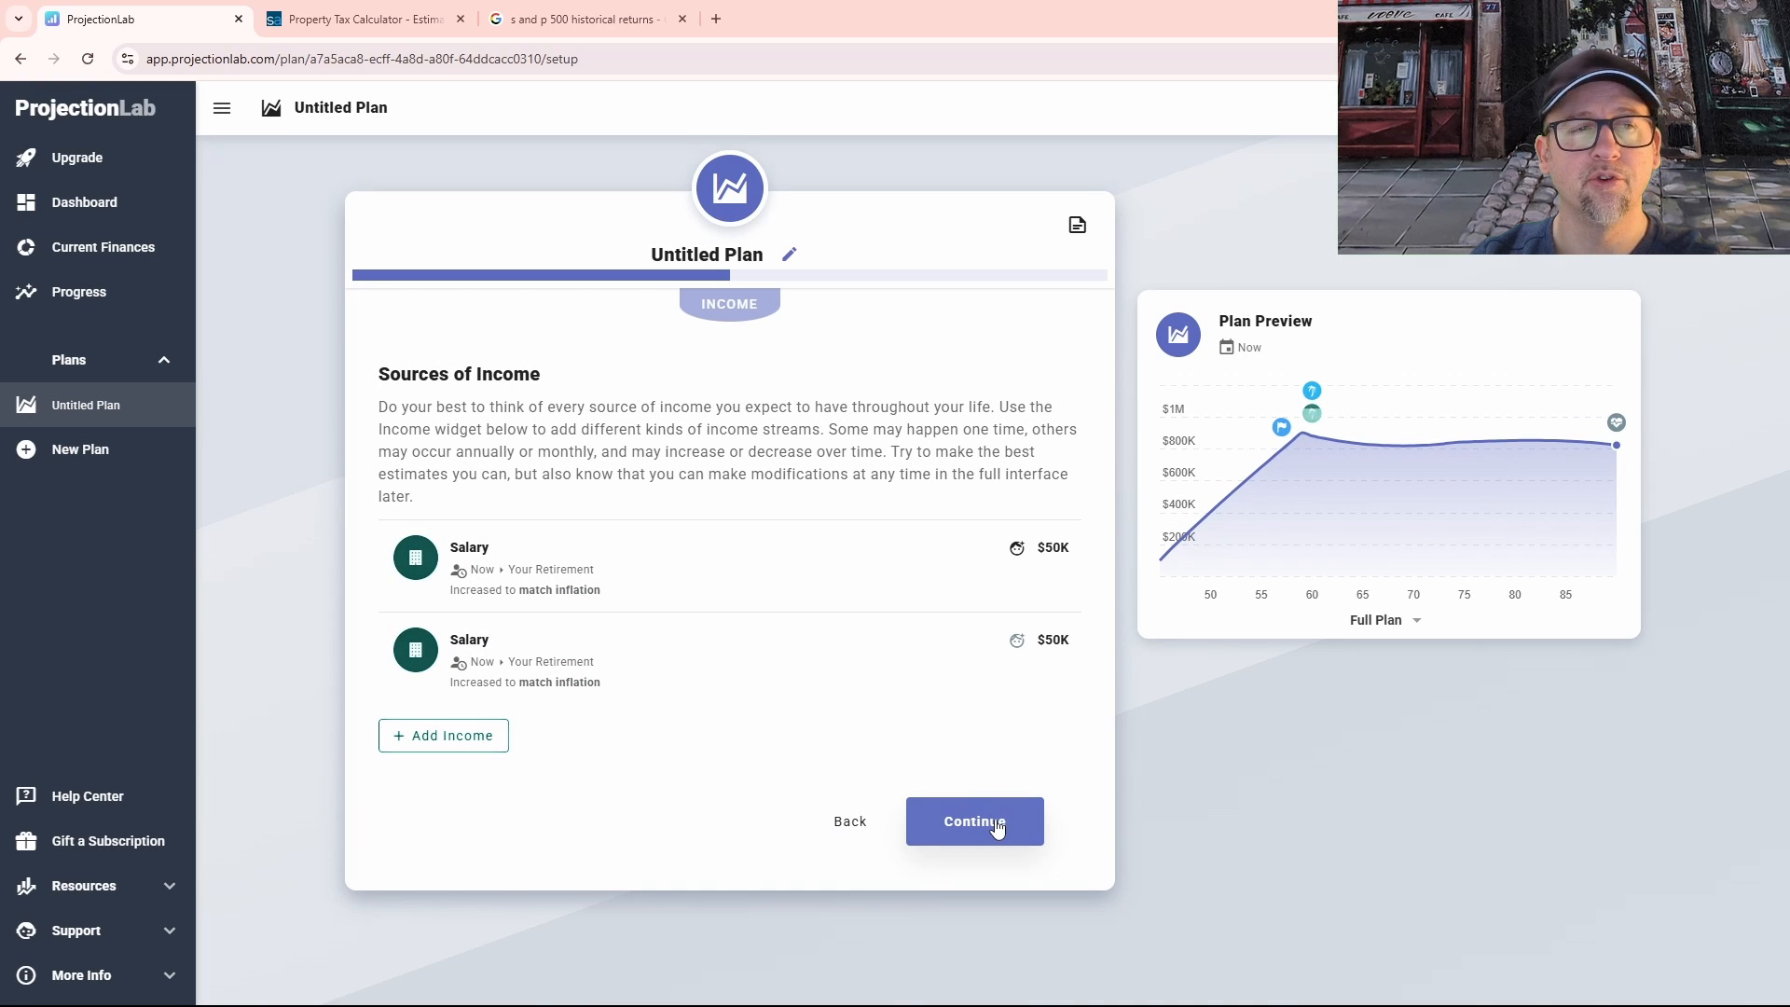
click(996, 826)
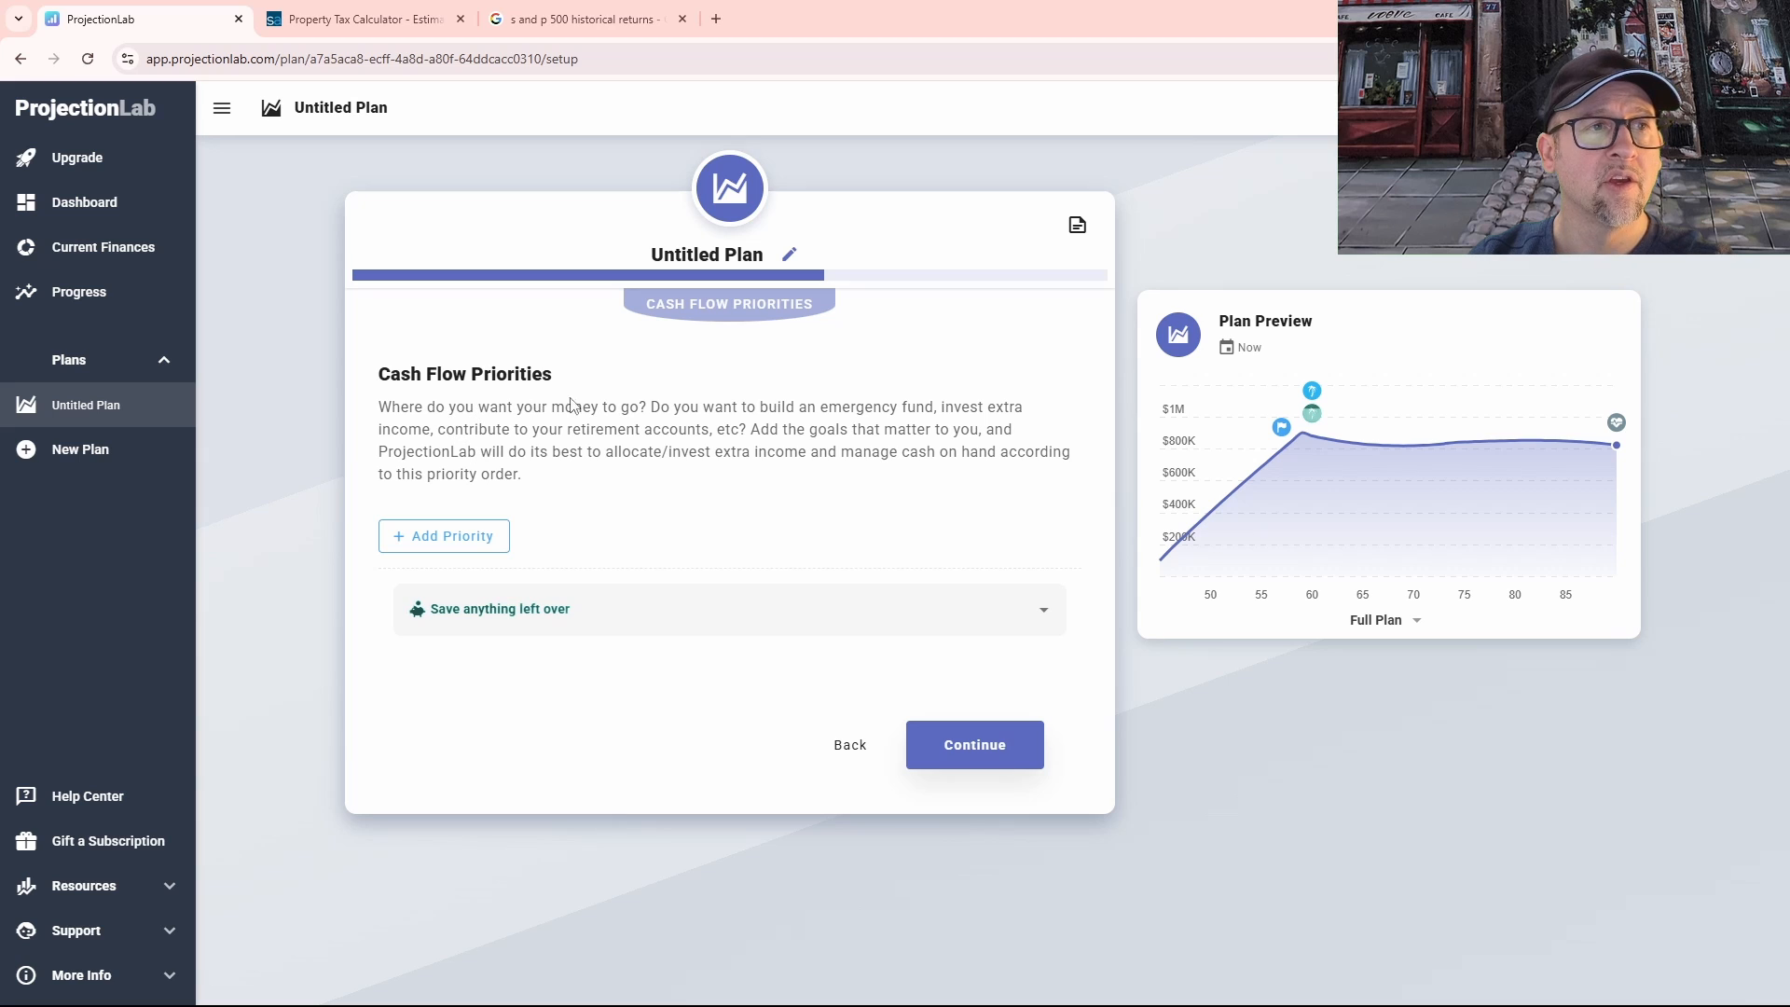
Step: Add the 401k/403b account with the $20,000 balance as a cash flow priority and dismiss the upgrade offer
click(438, 539)
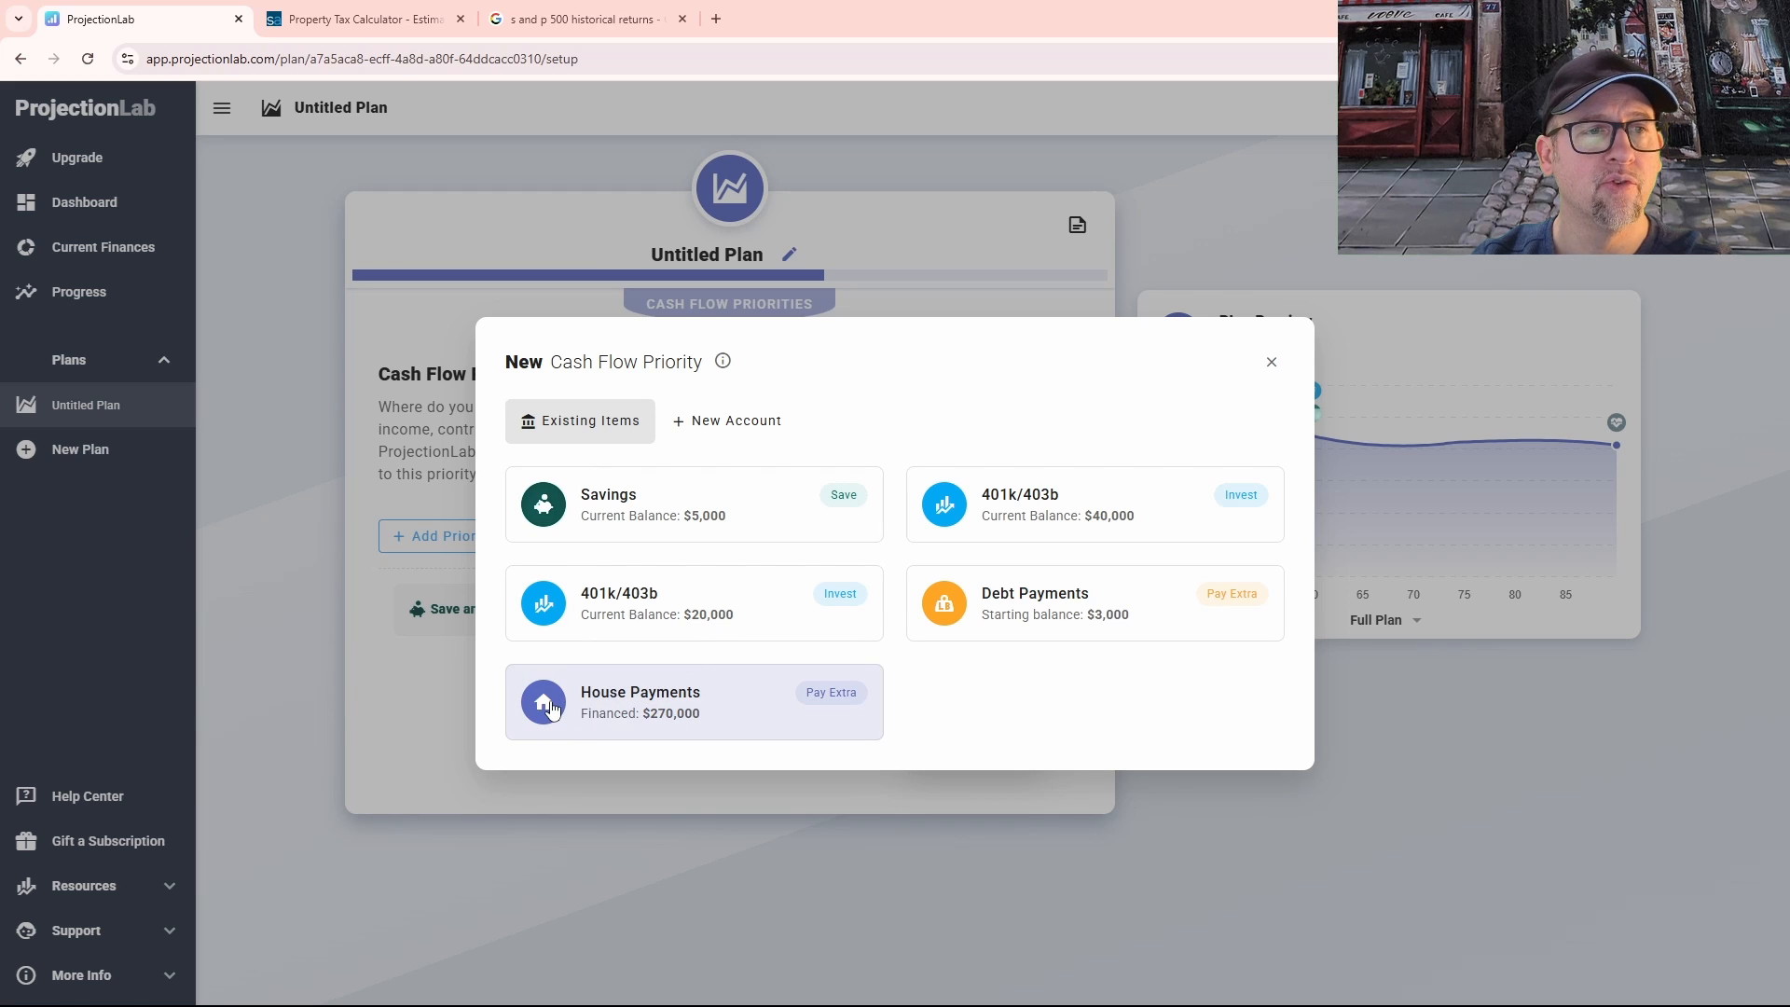
click(545, 604)
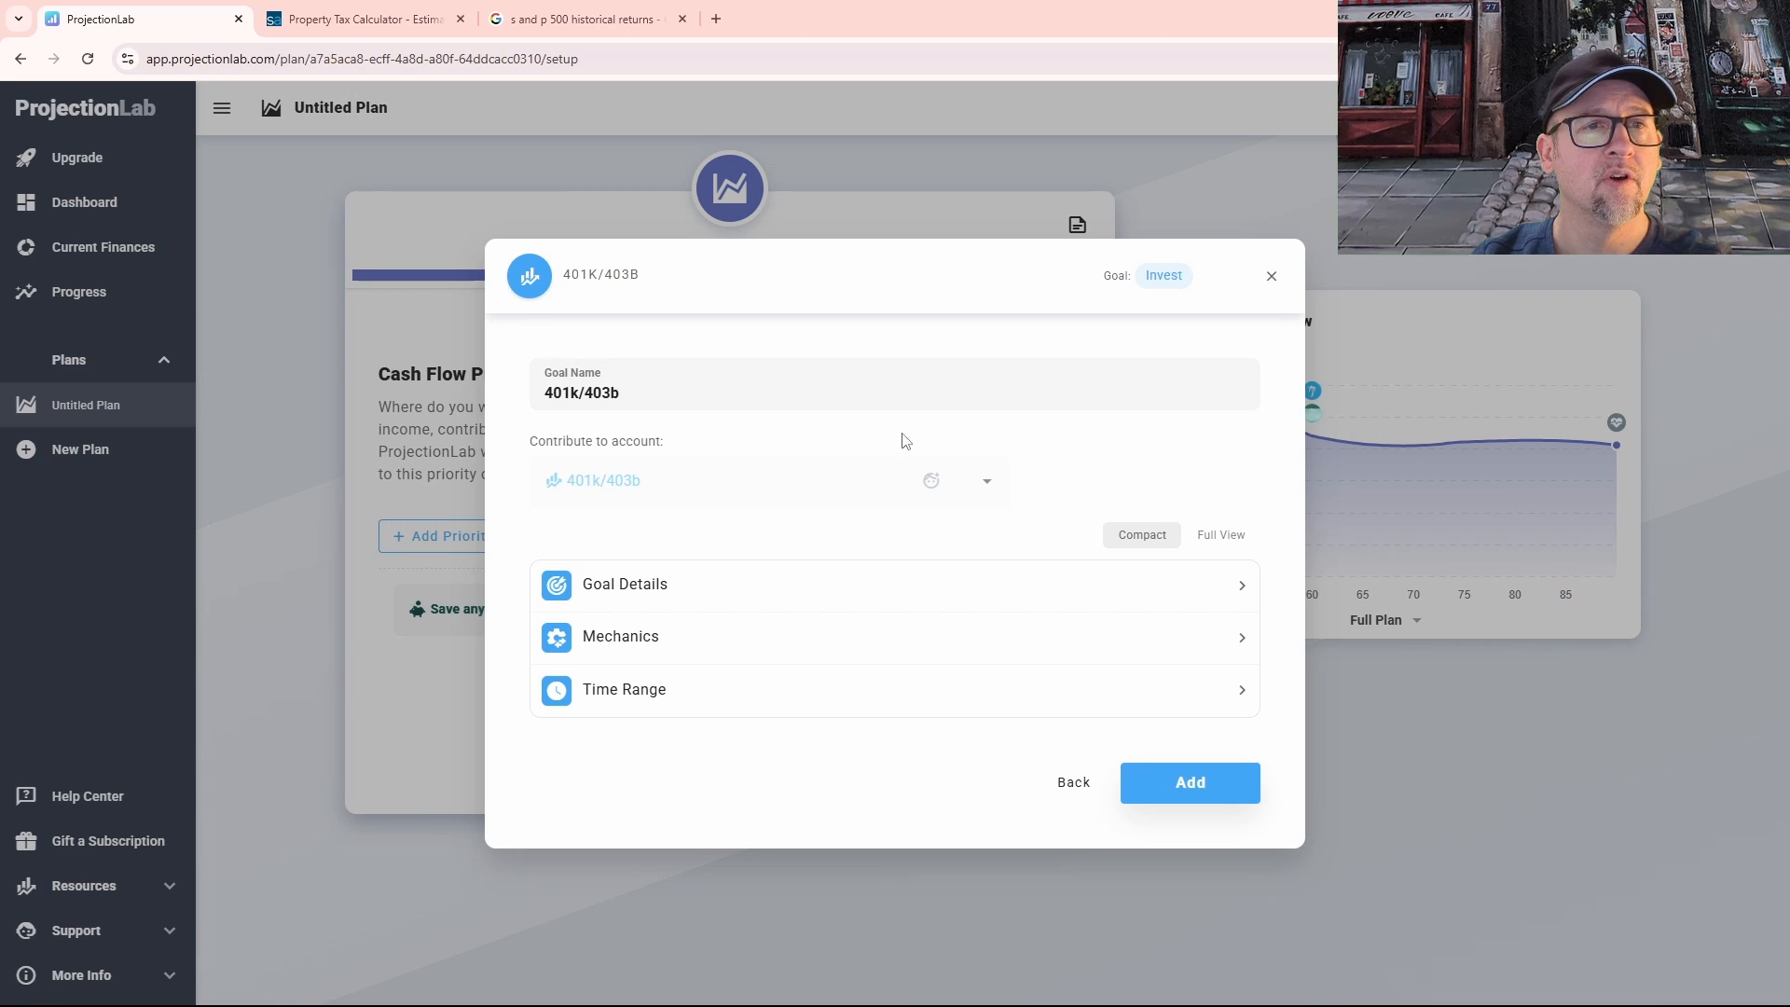
click(1191, 790)
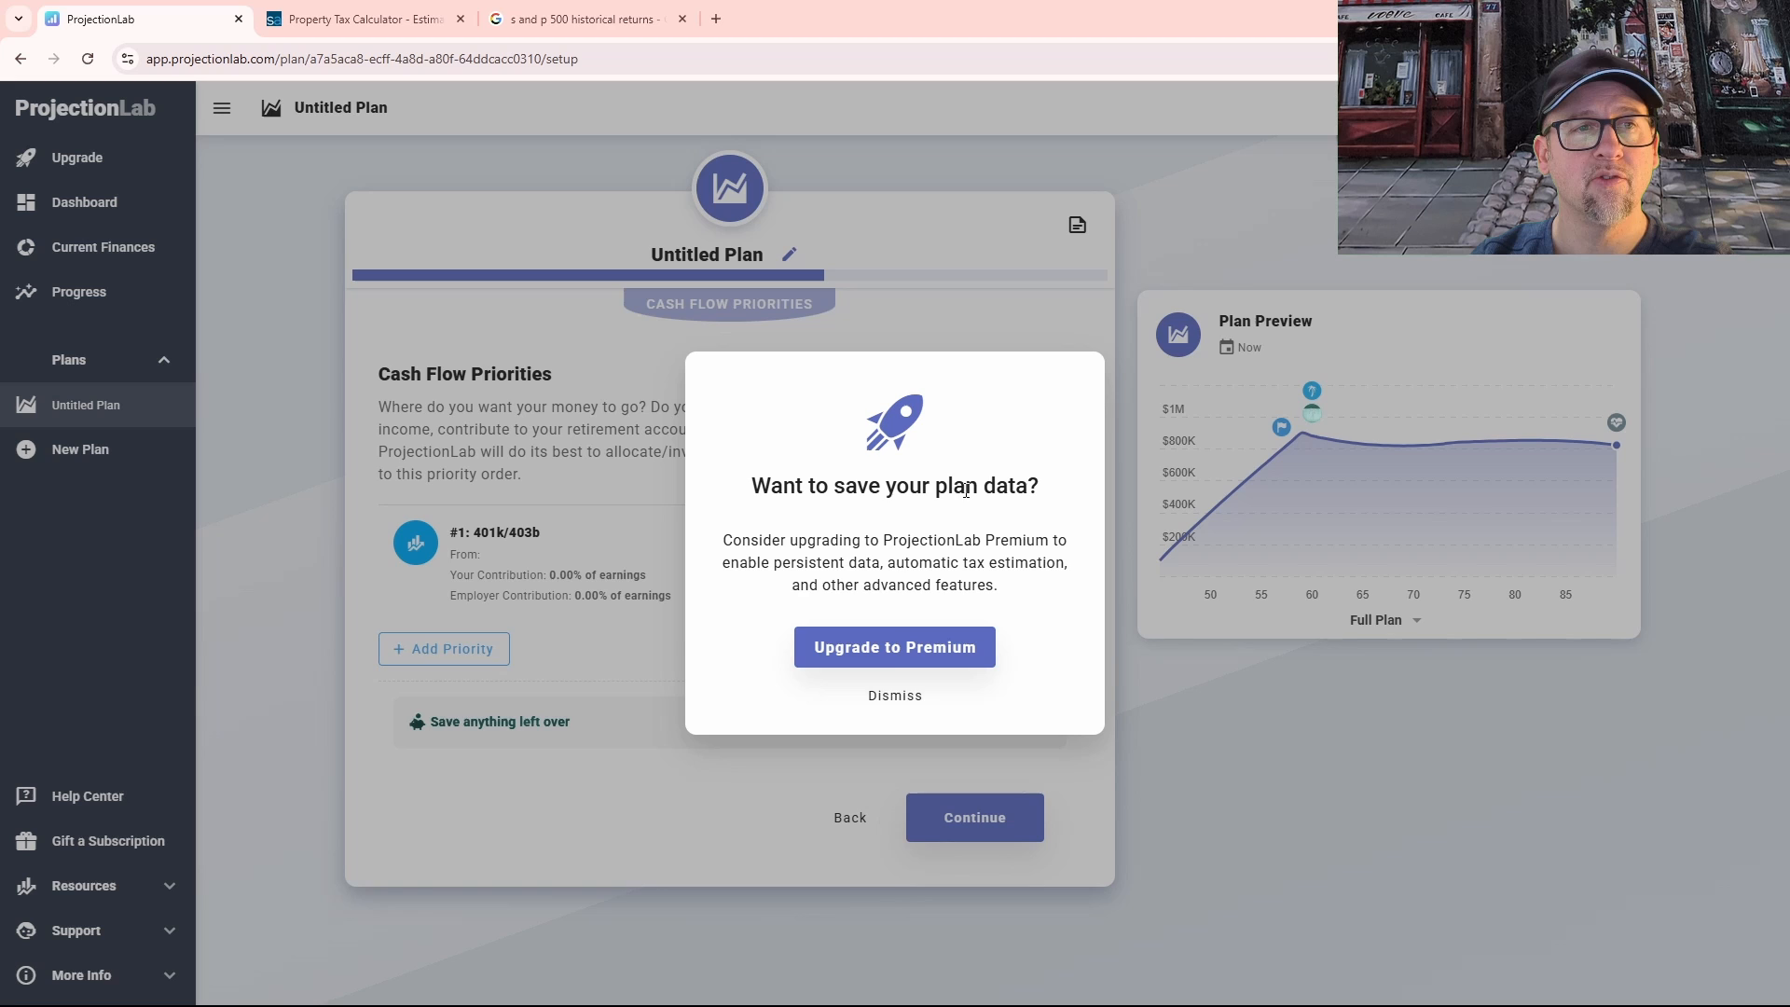
click(895, 695)
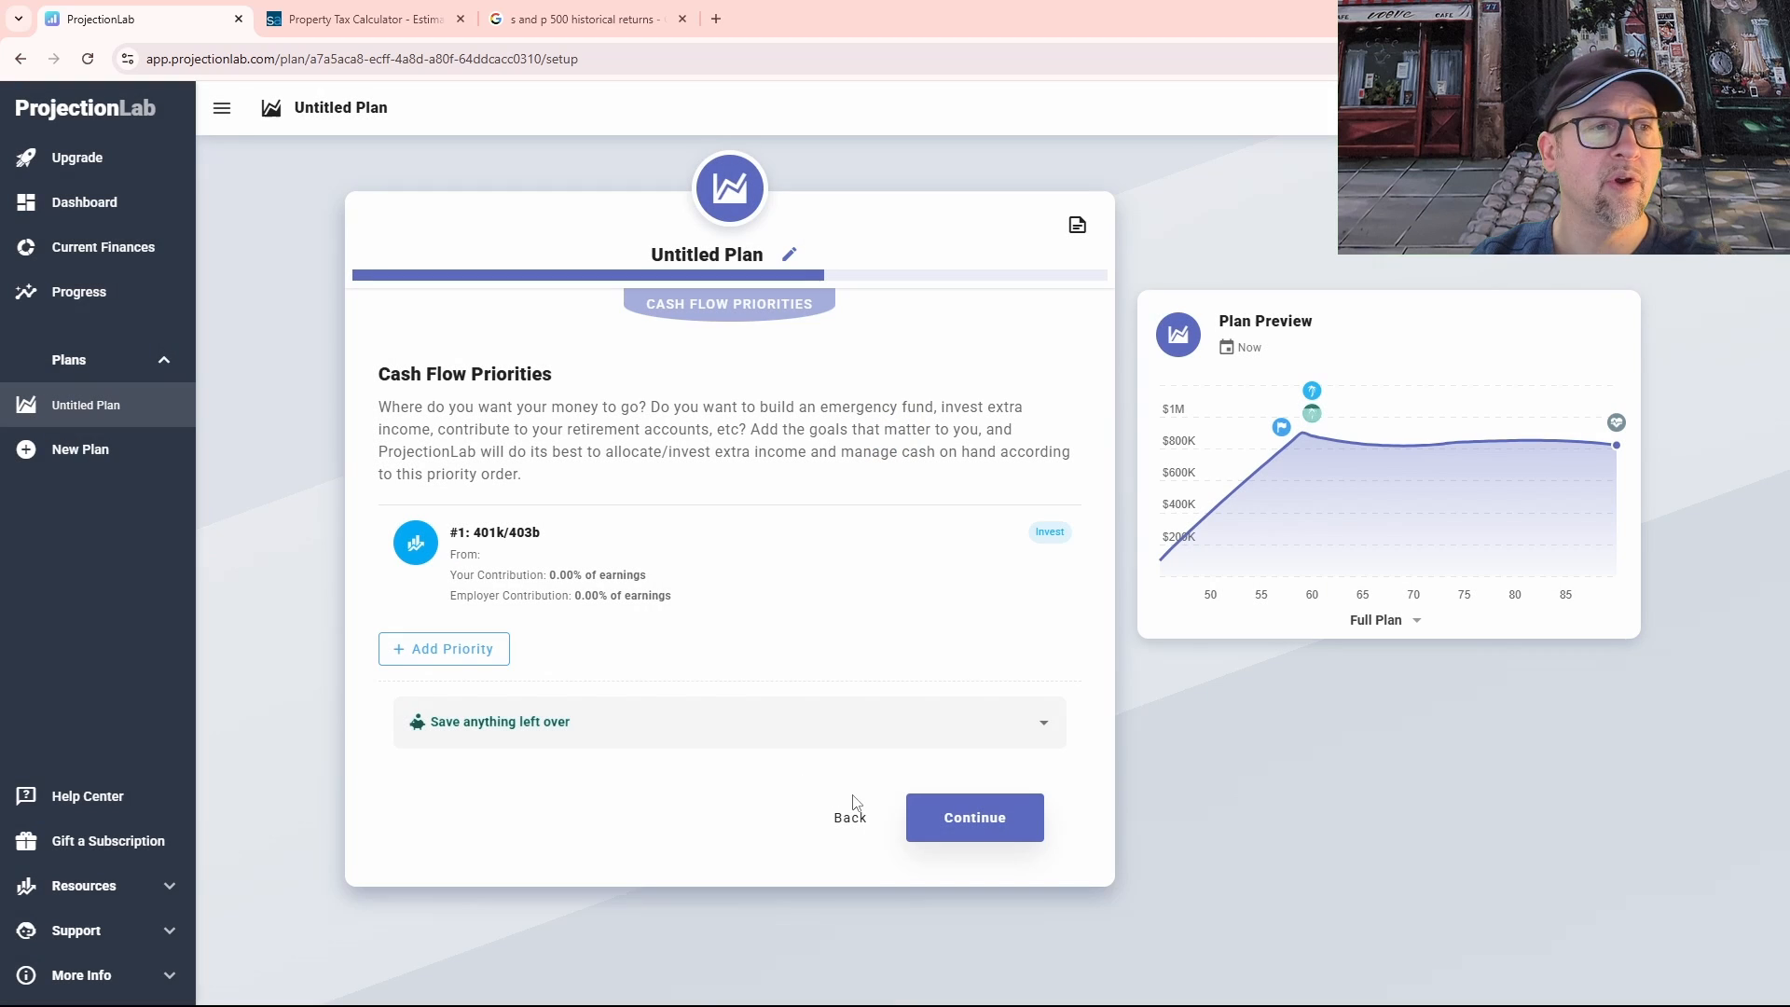
click(497, 572)
click(1067, 783)
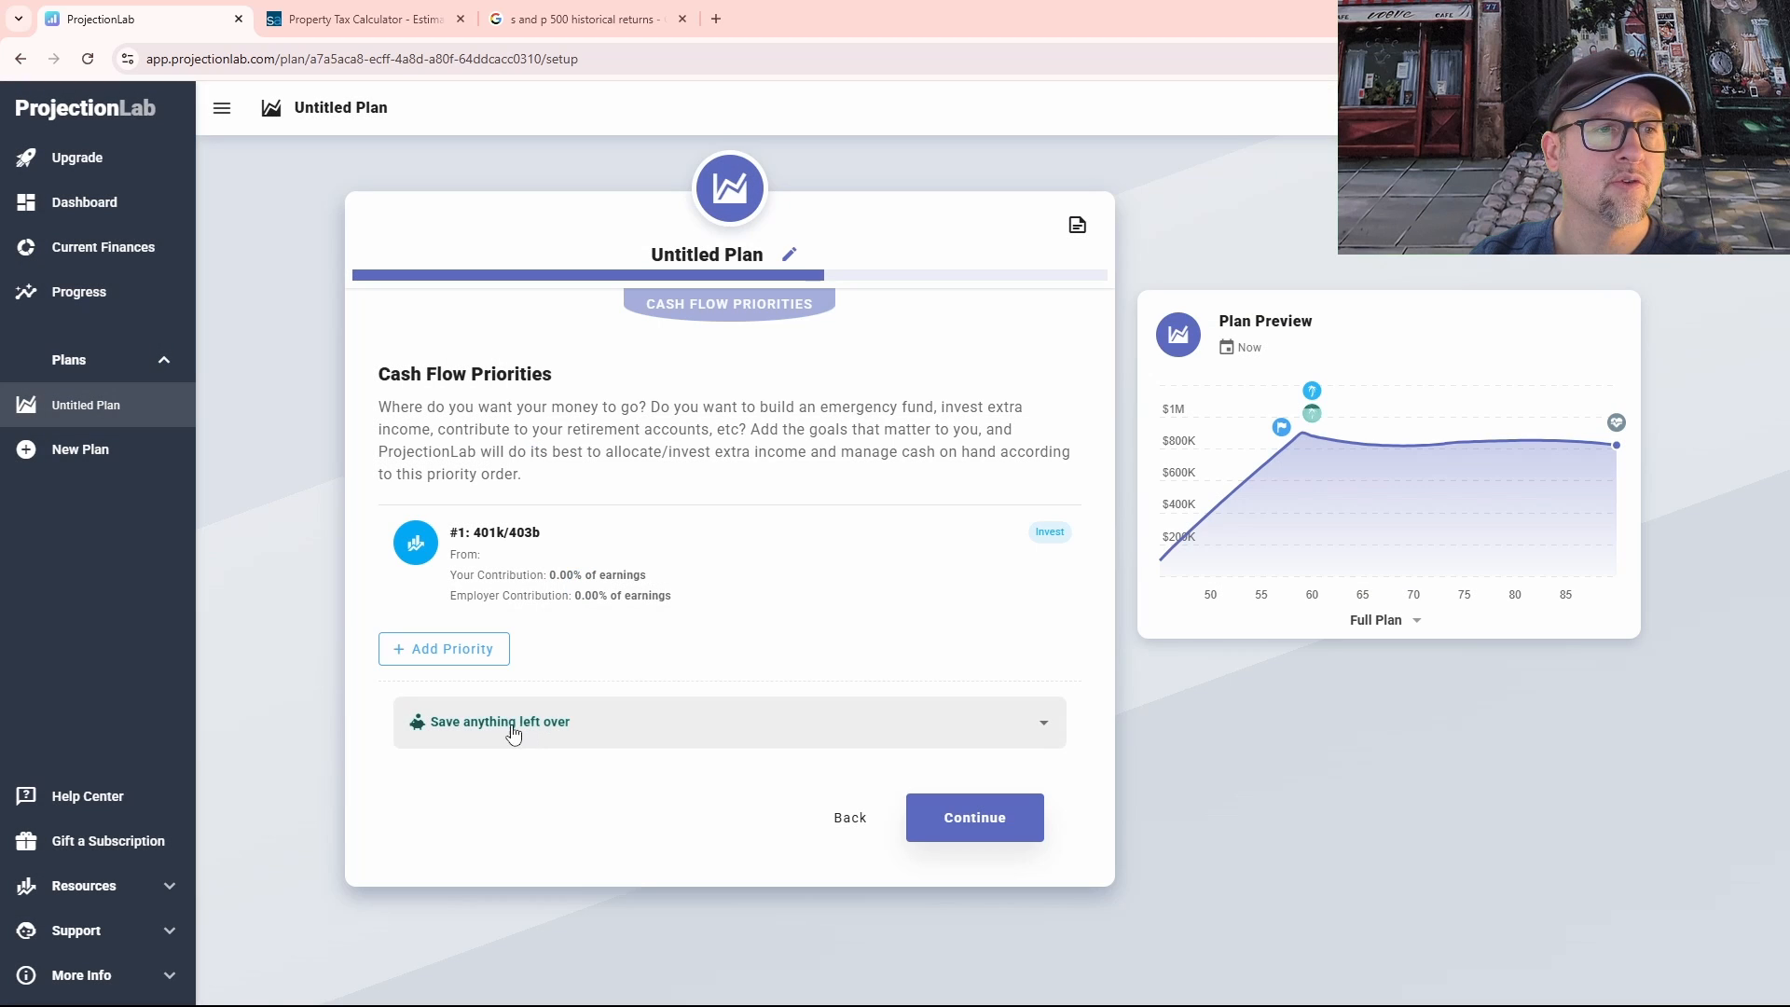
Step: Add extra Debt Payments as a cash flow priority and rank it above the 401k/403b
click(448, 653)
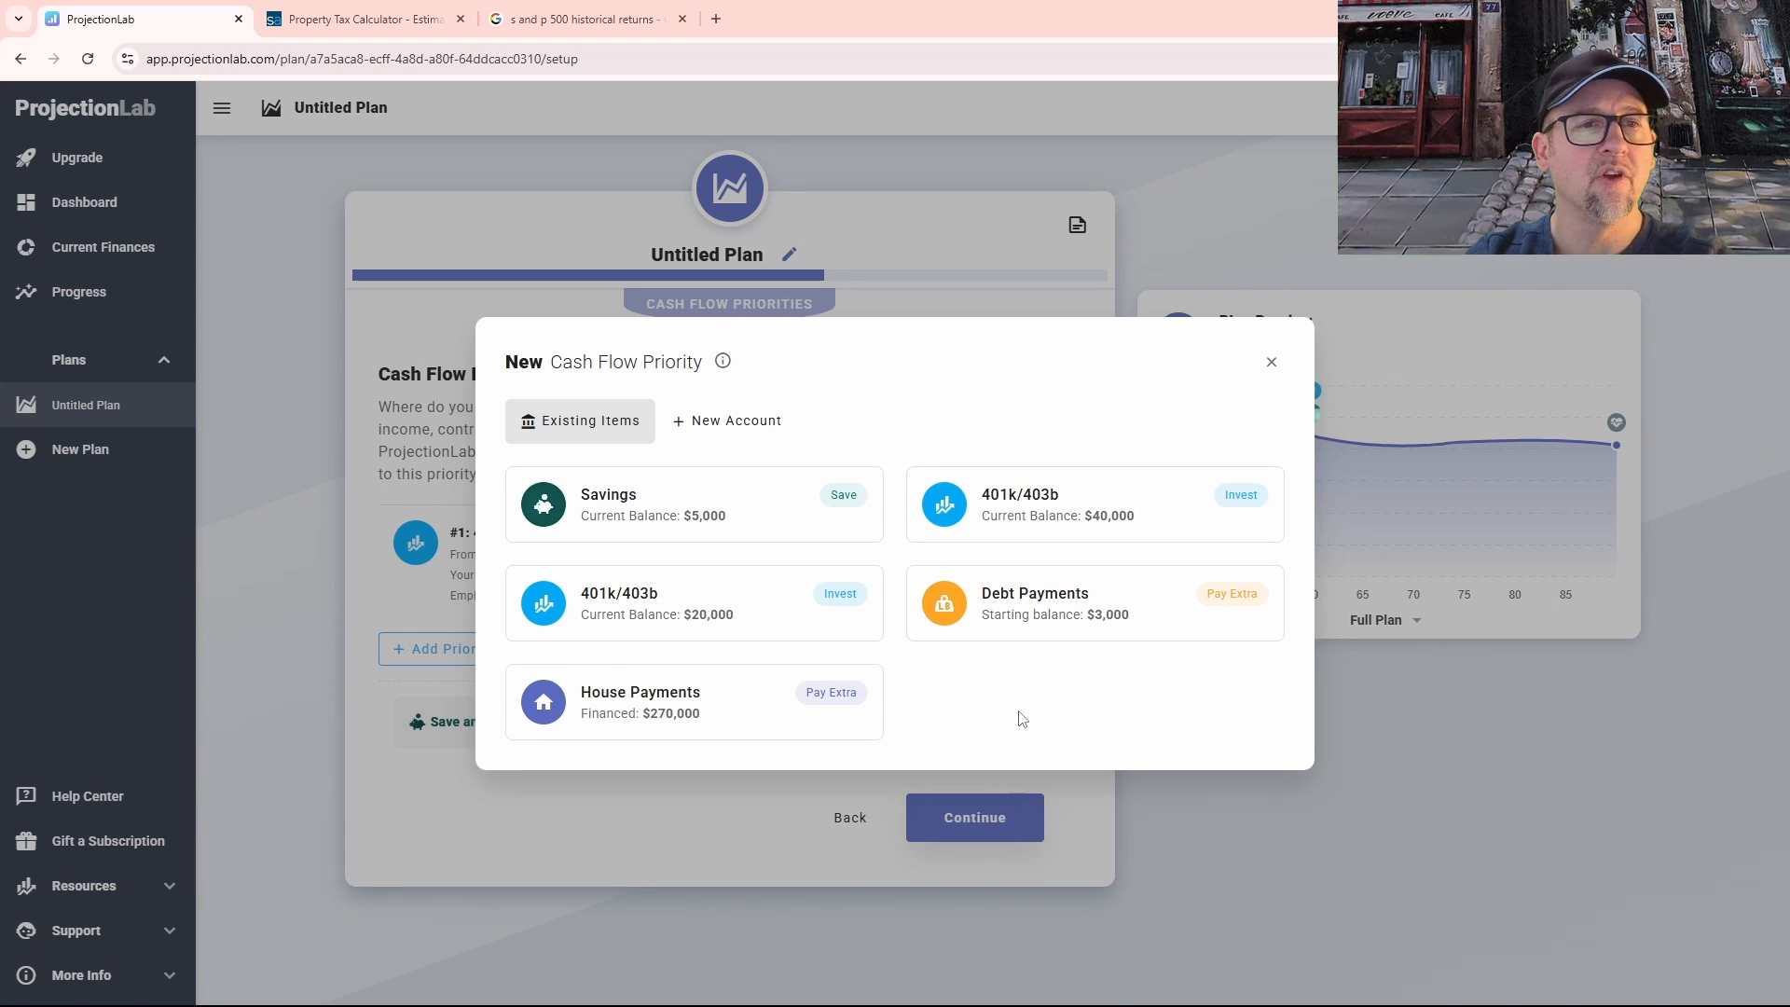
click(1000, 613)
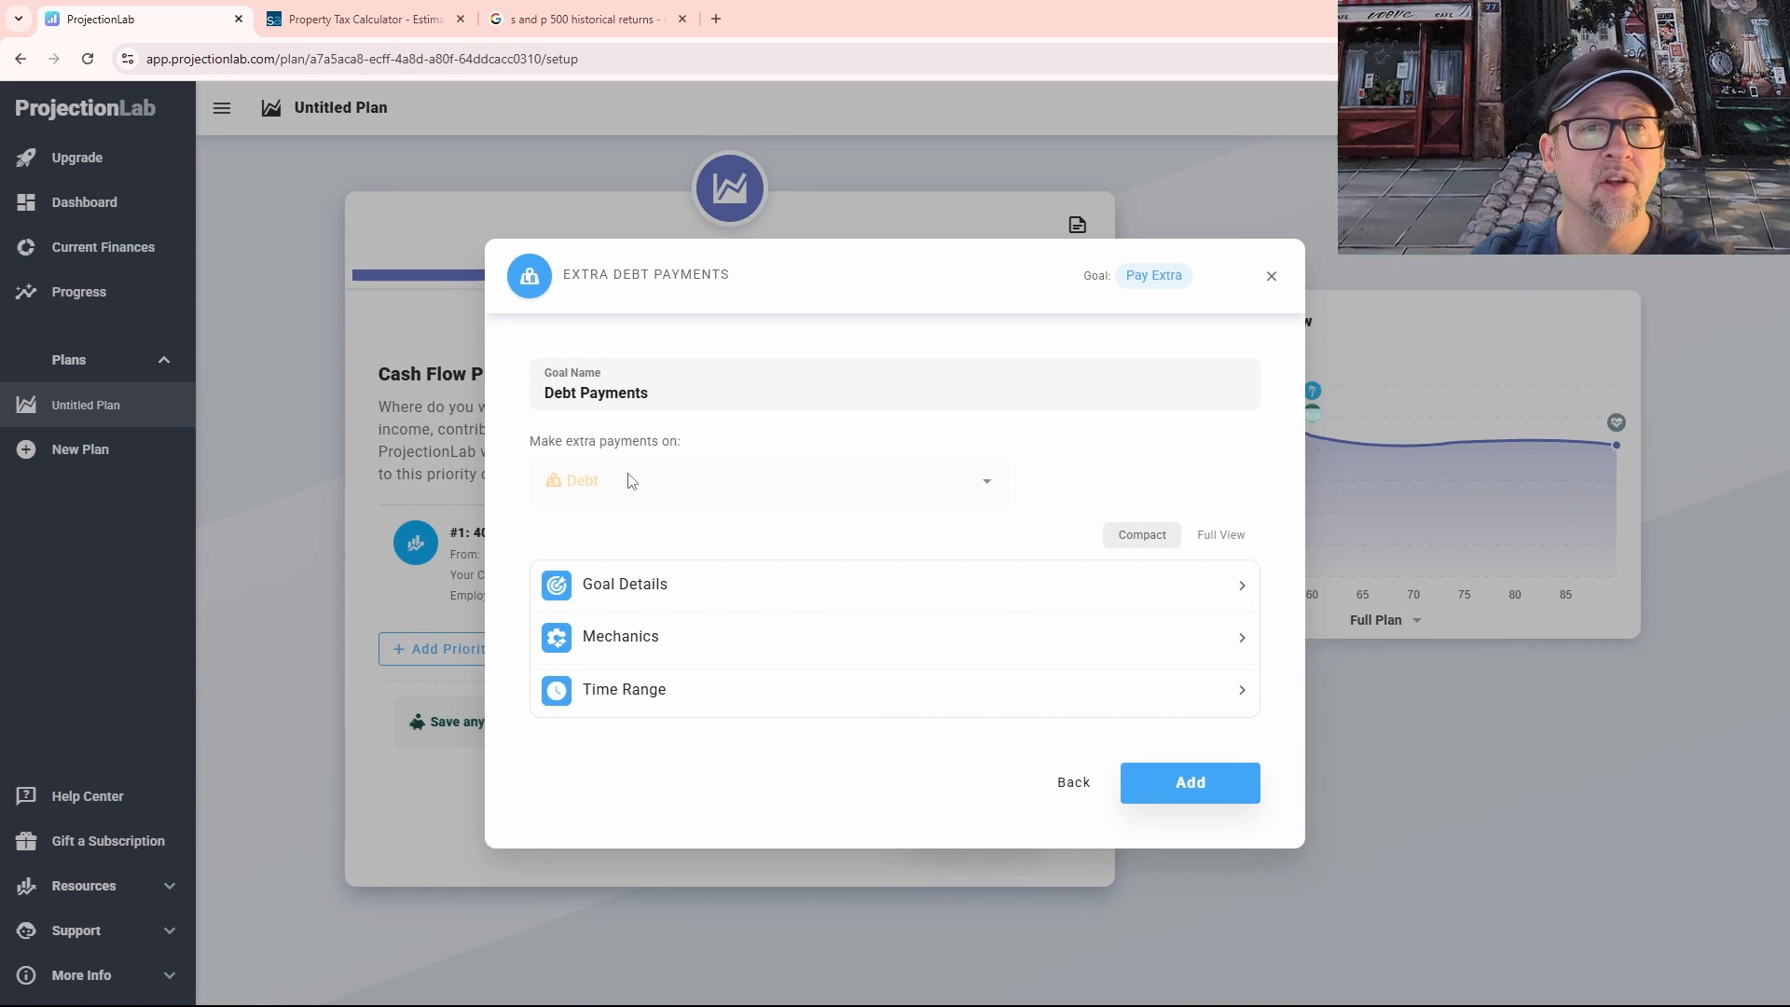
click(1186, 786)
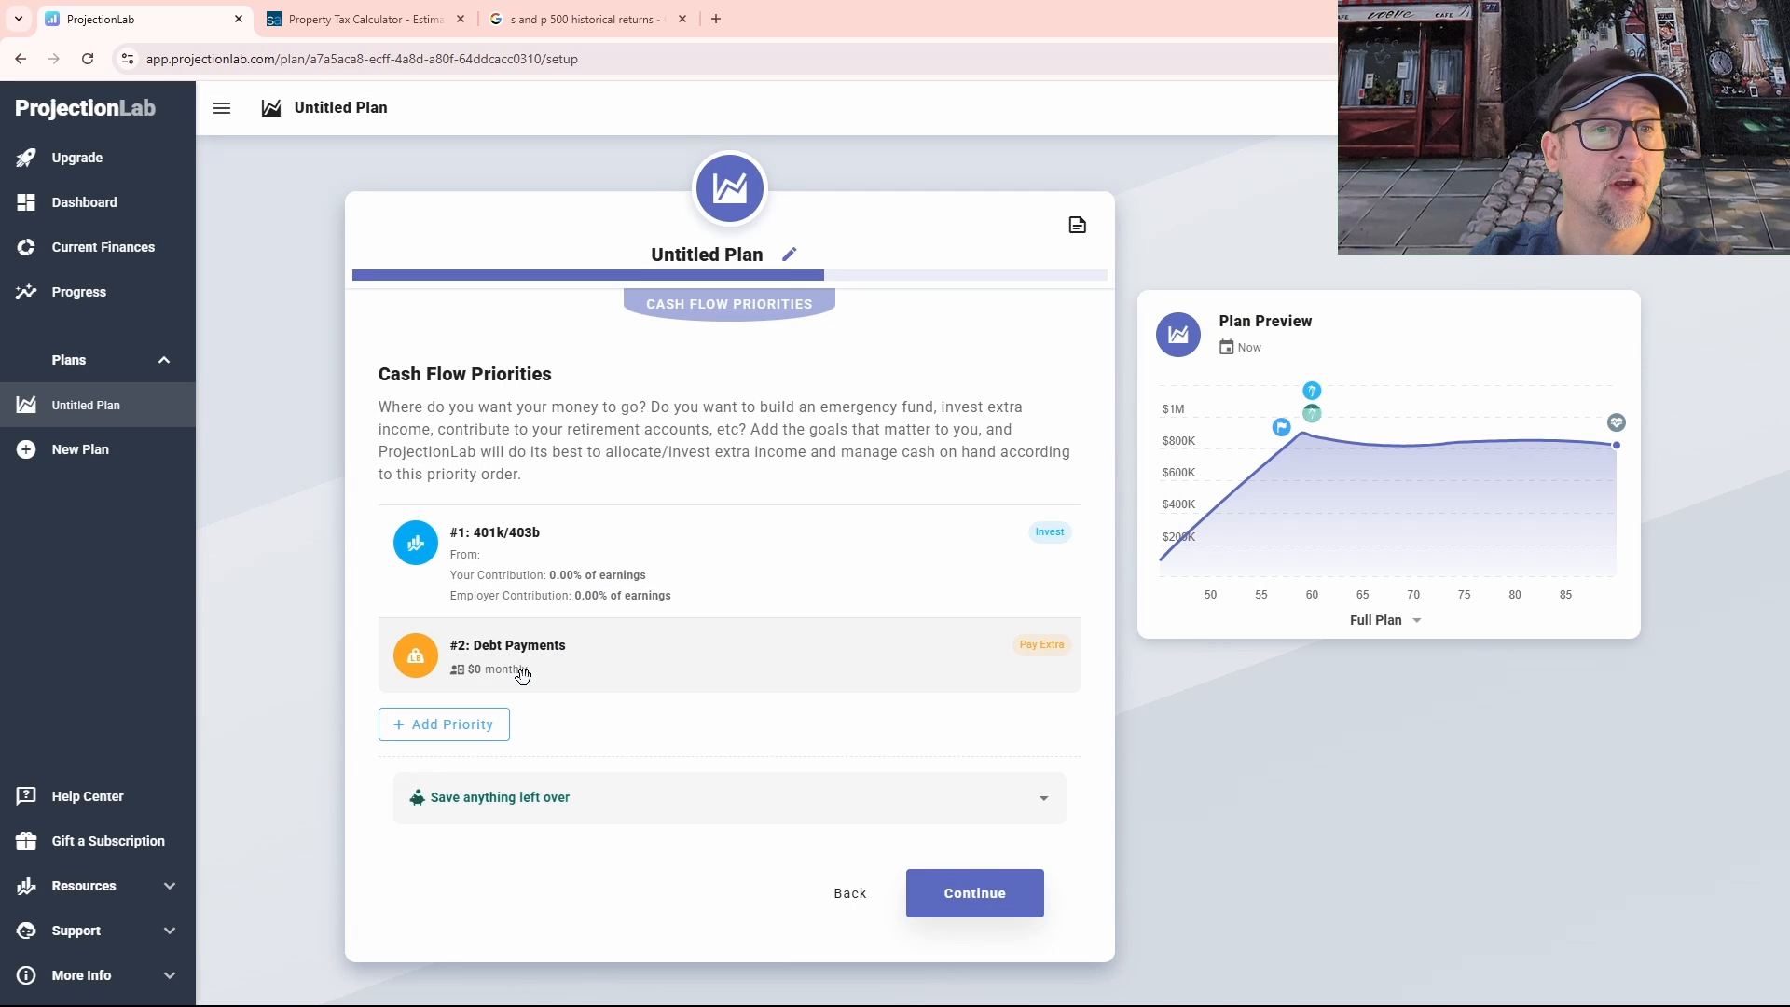
drag(522, 674, 520, 560)
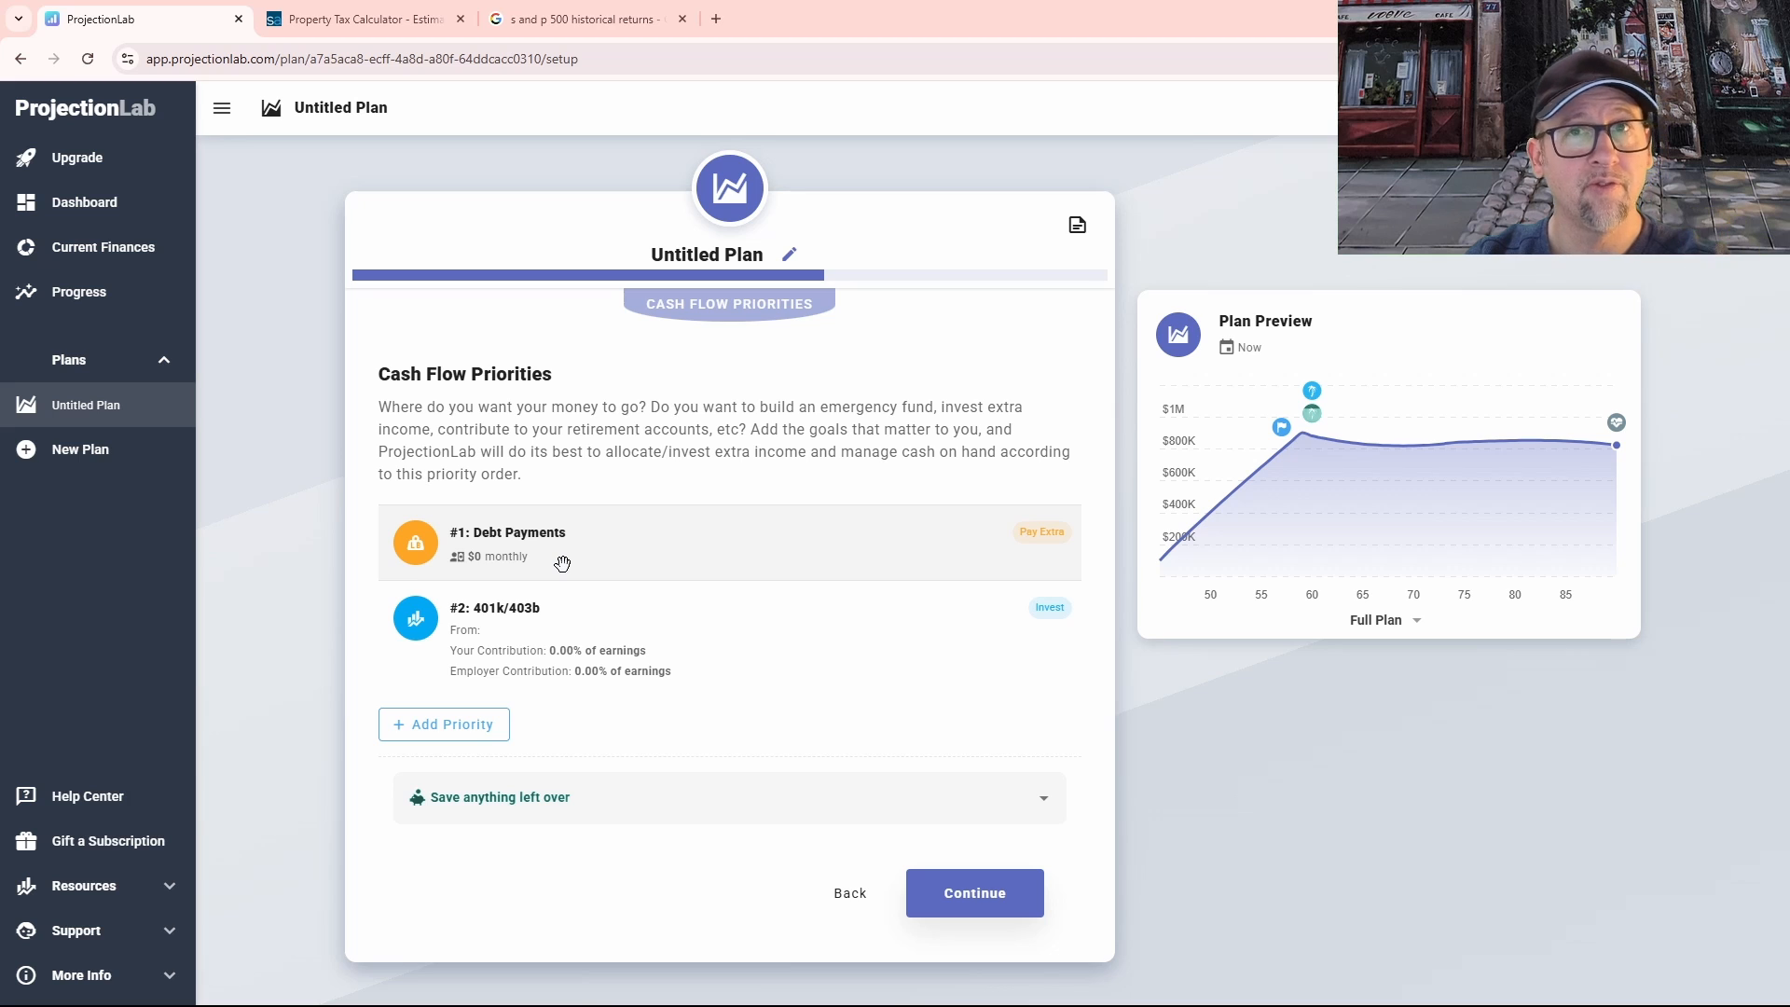
click(559, 633)
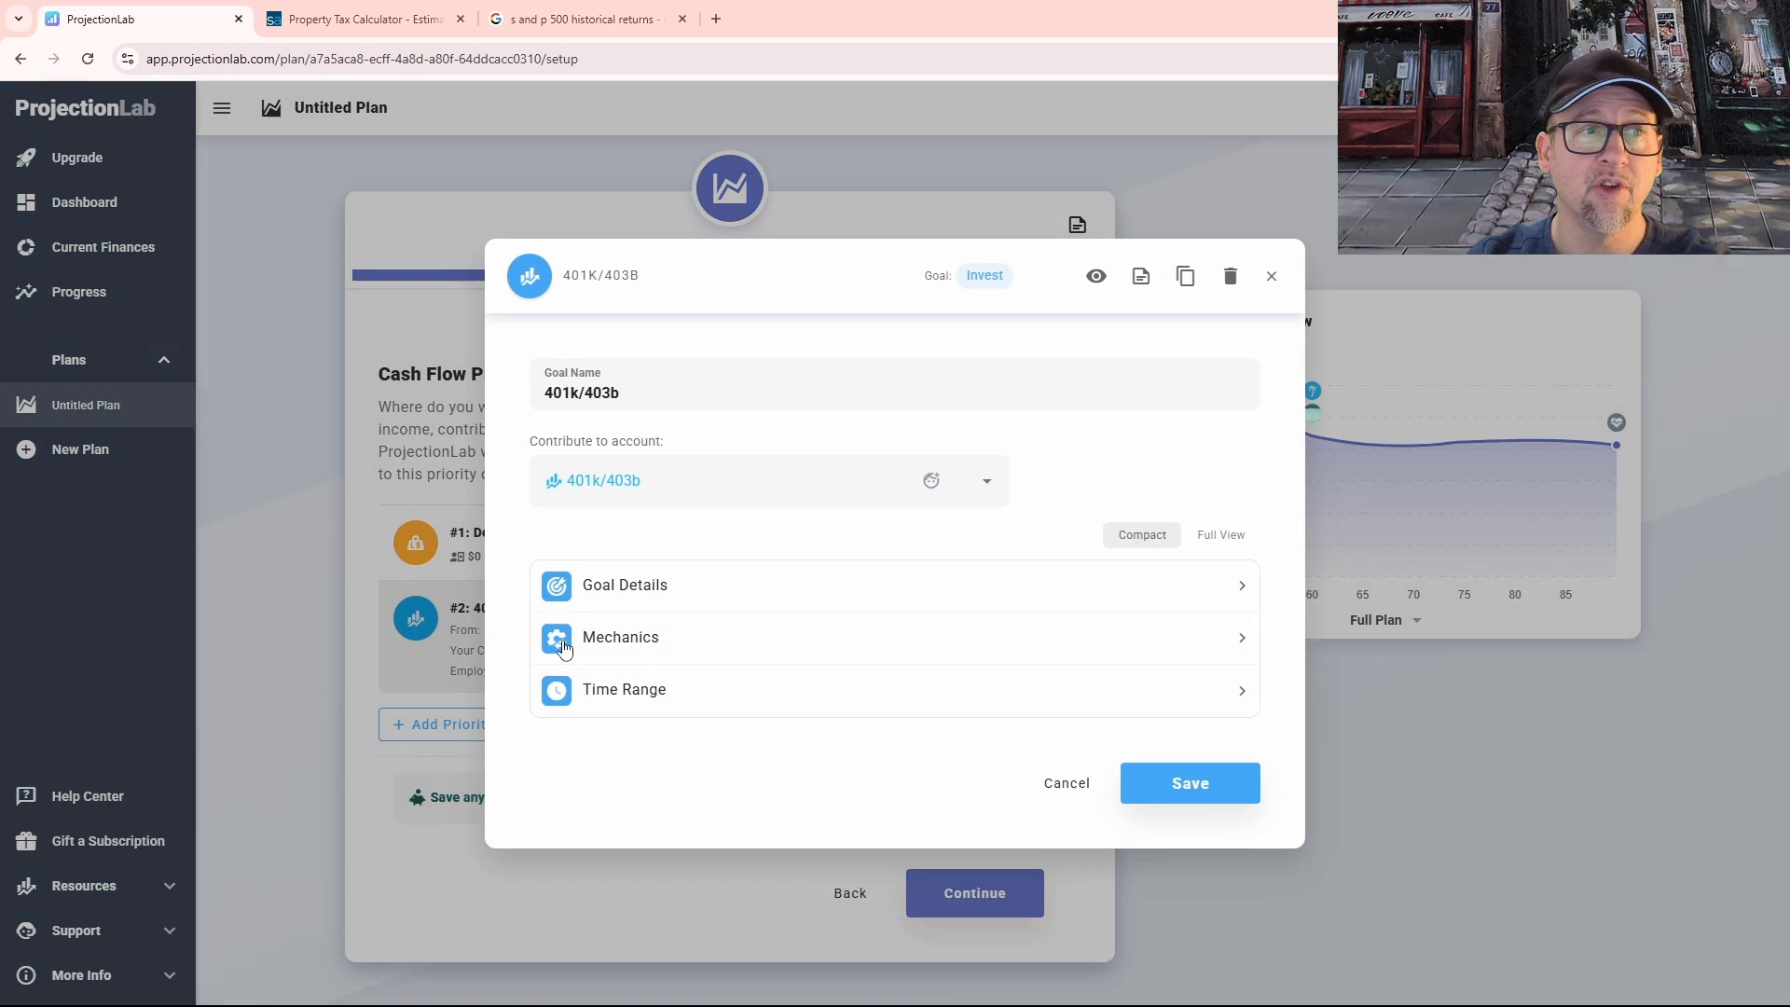
click(1066, 782)
click(436, 734)
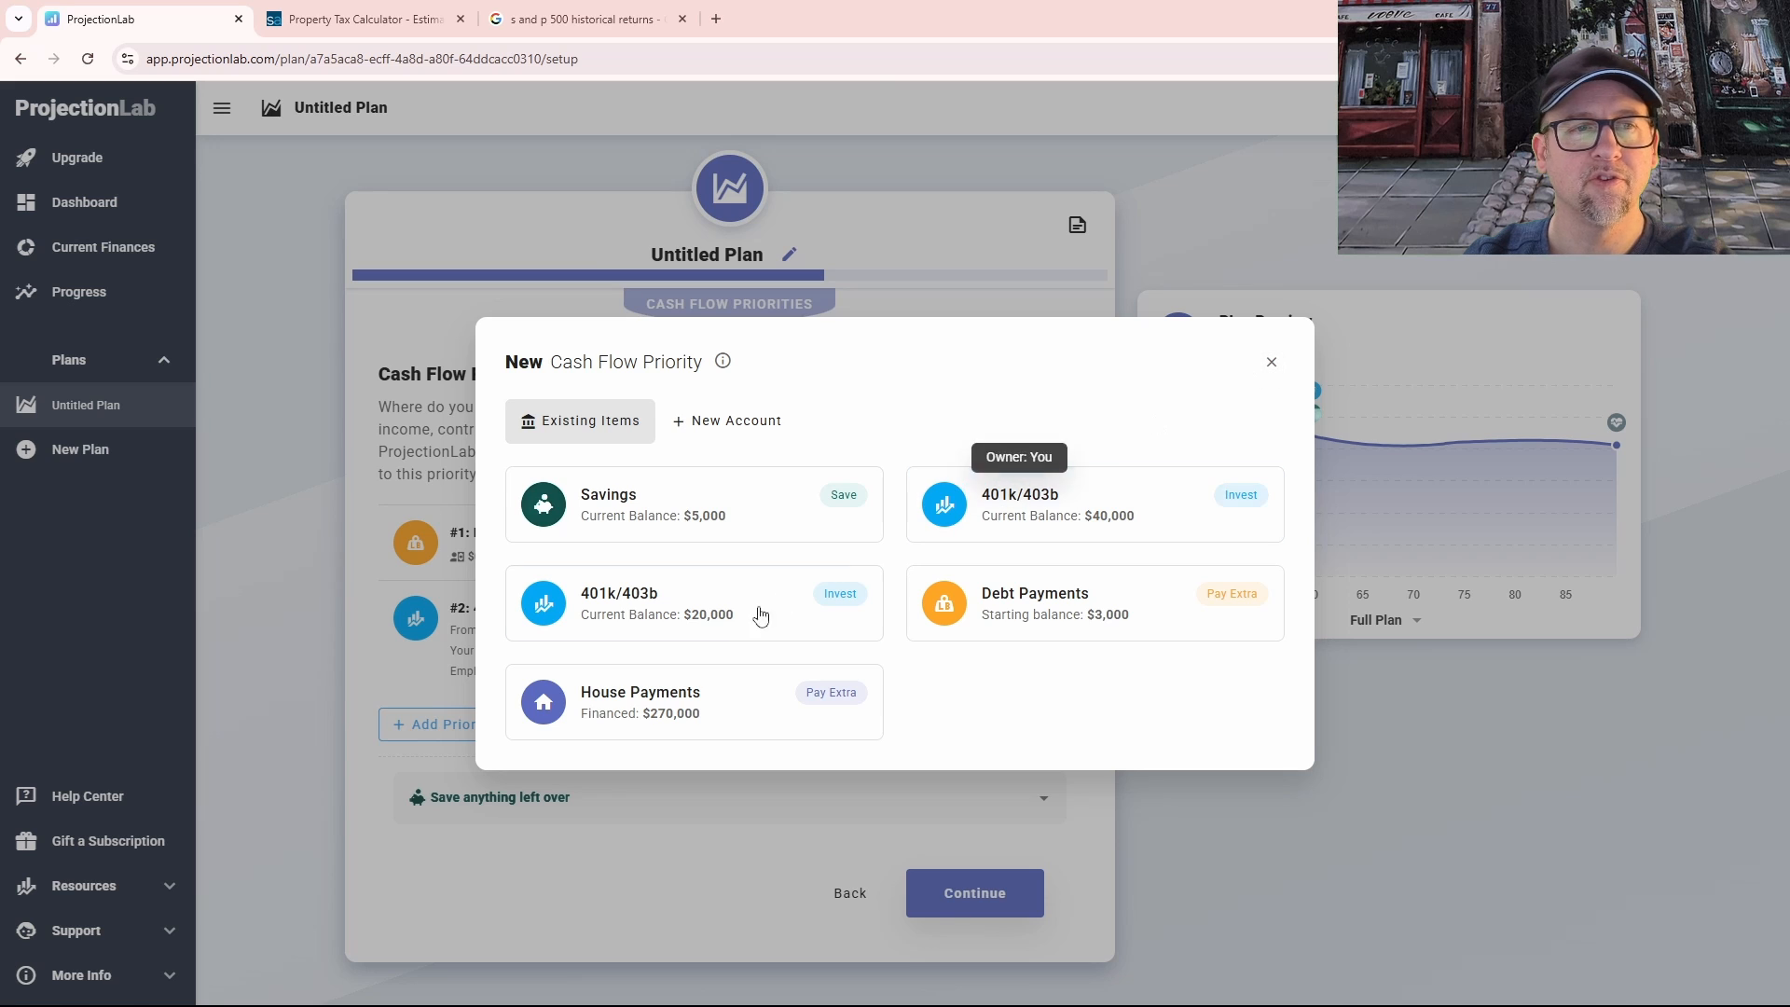
click(844, 694)
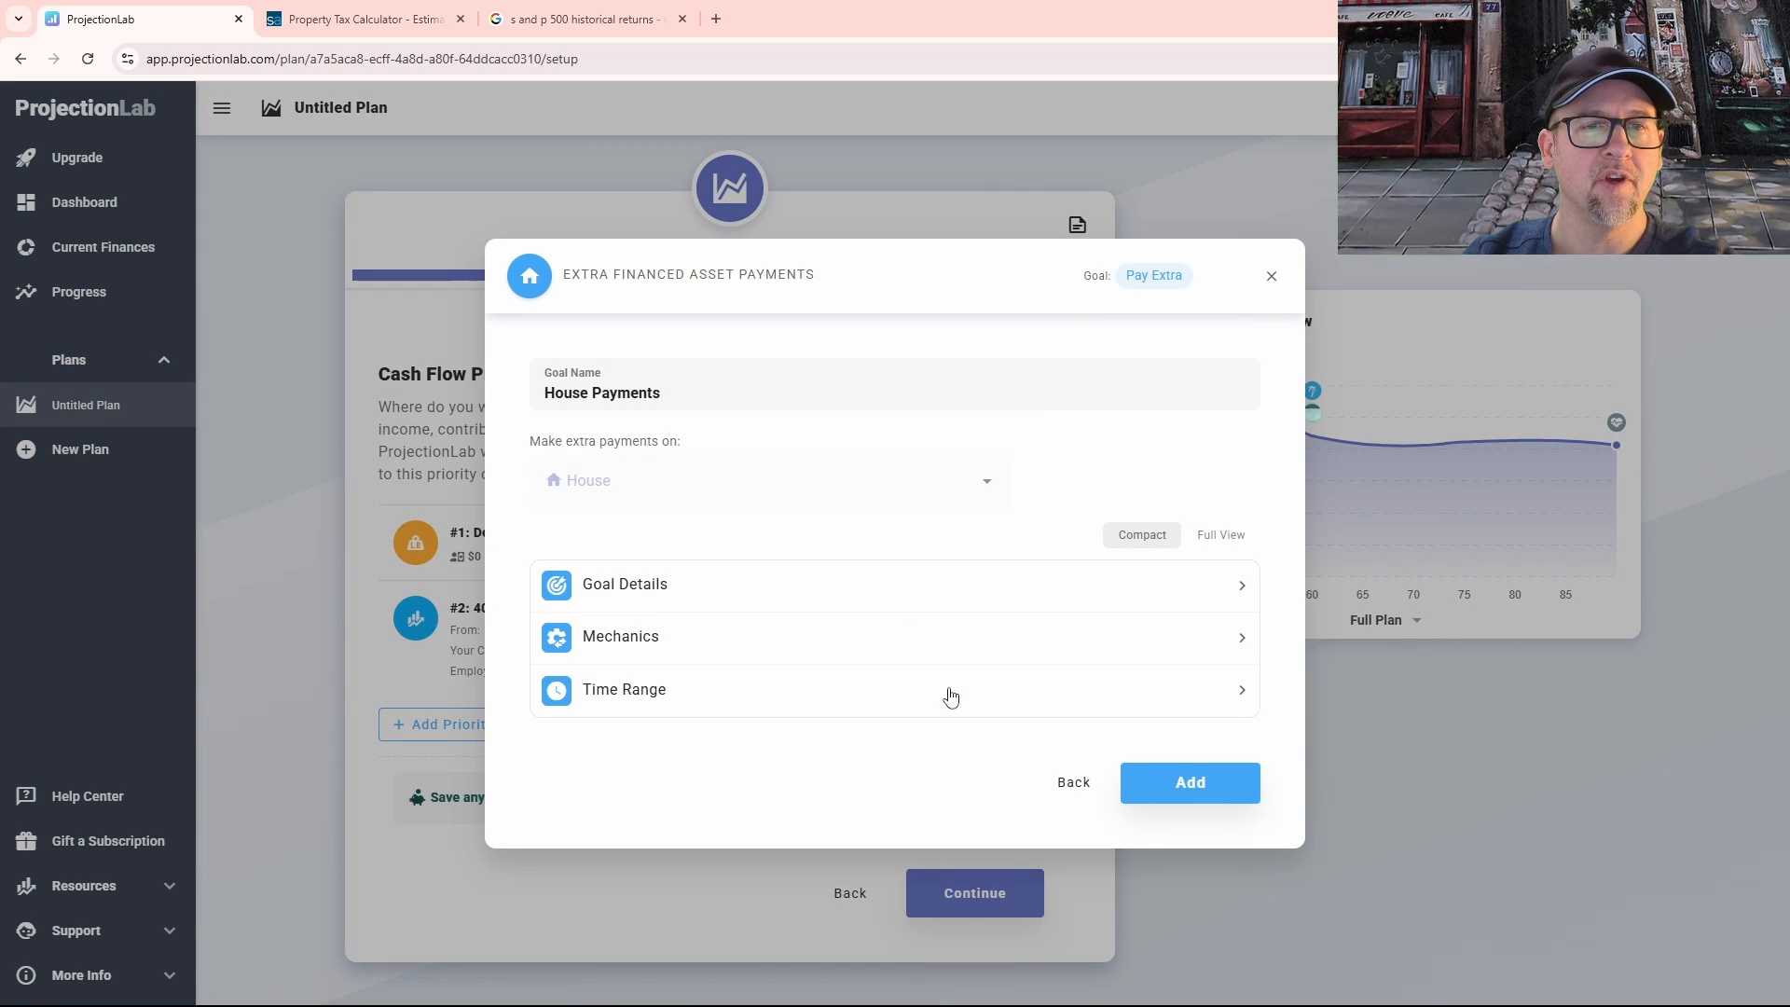
click(1270, 276)
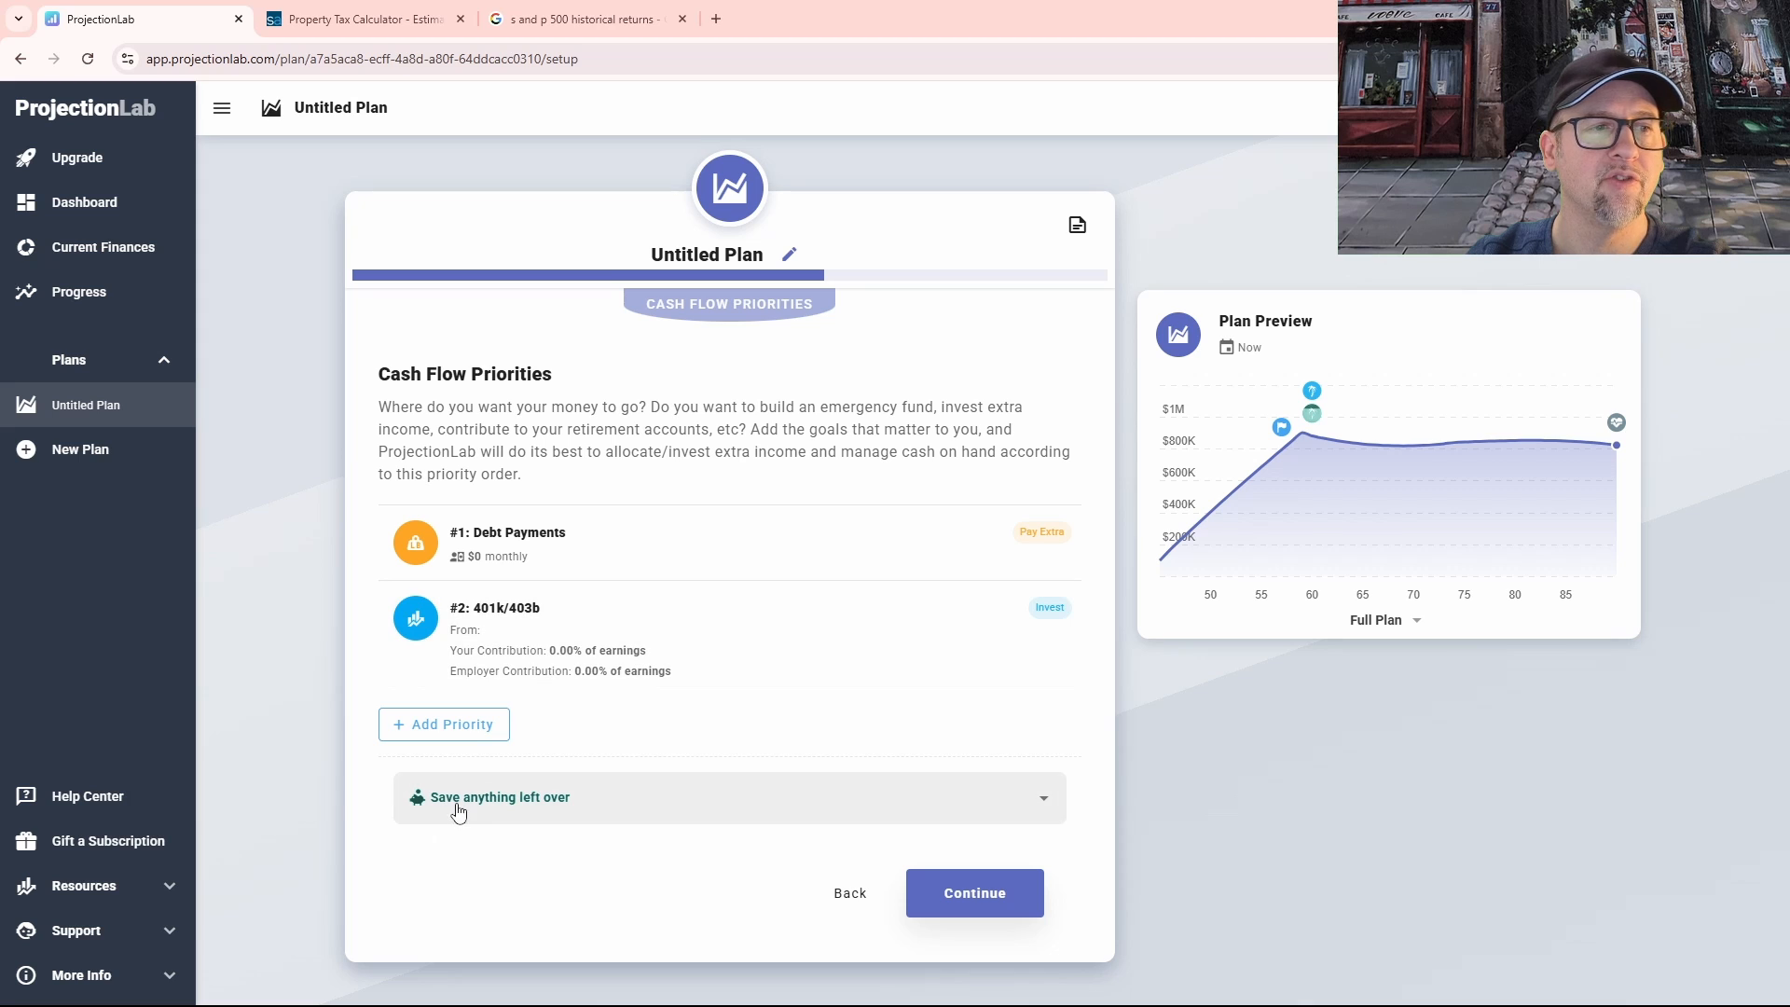
Step: Accept the cash flow priorities, check the Debt expense's financing details, and accept the expenses
click(989, 908)
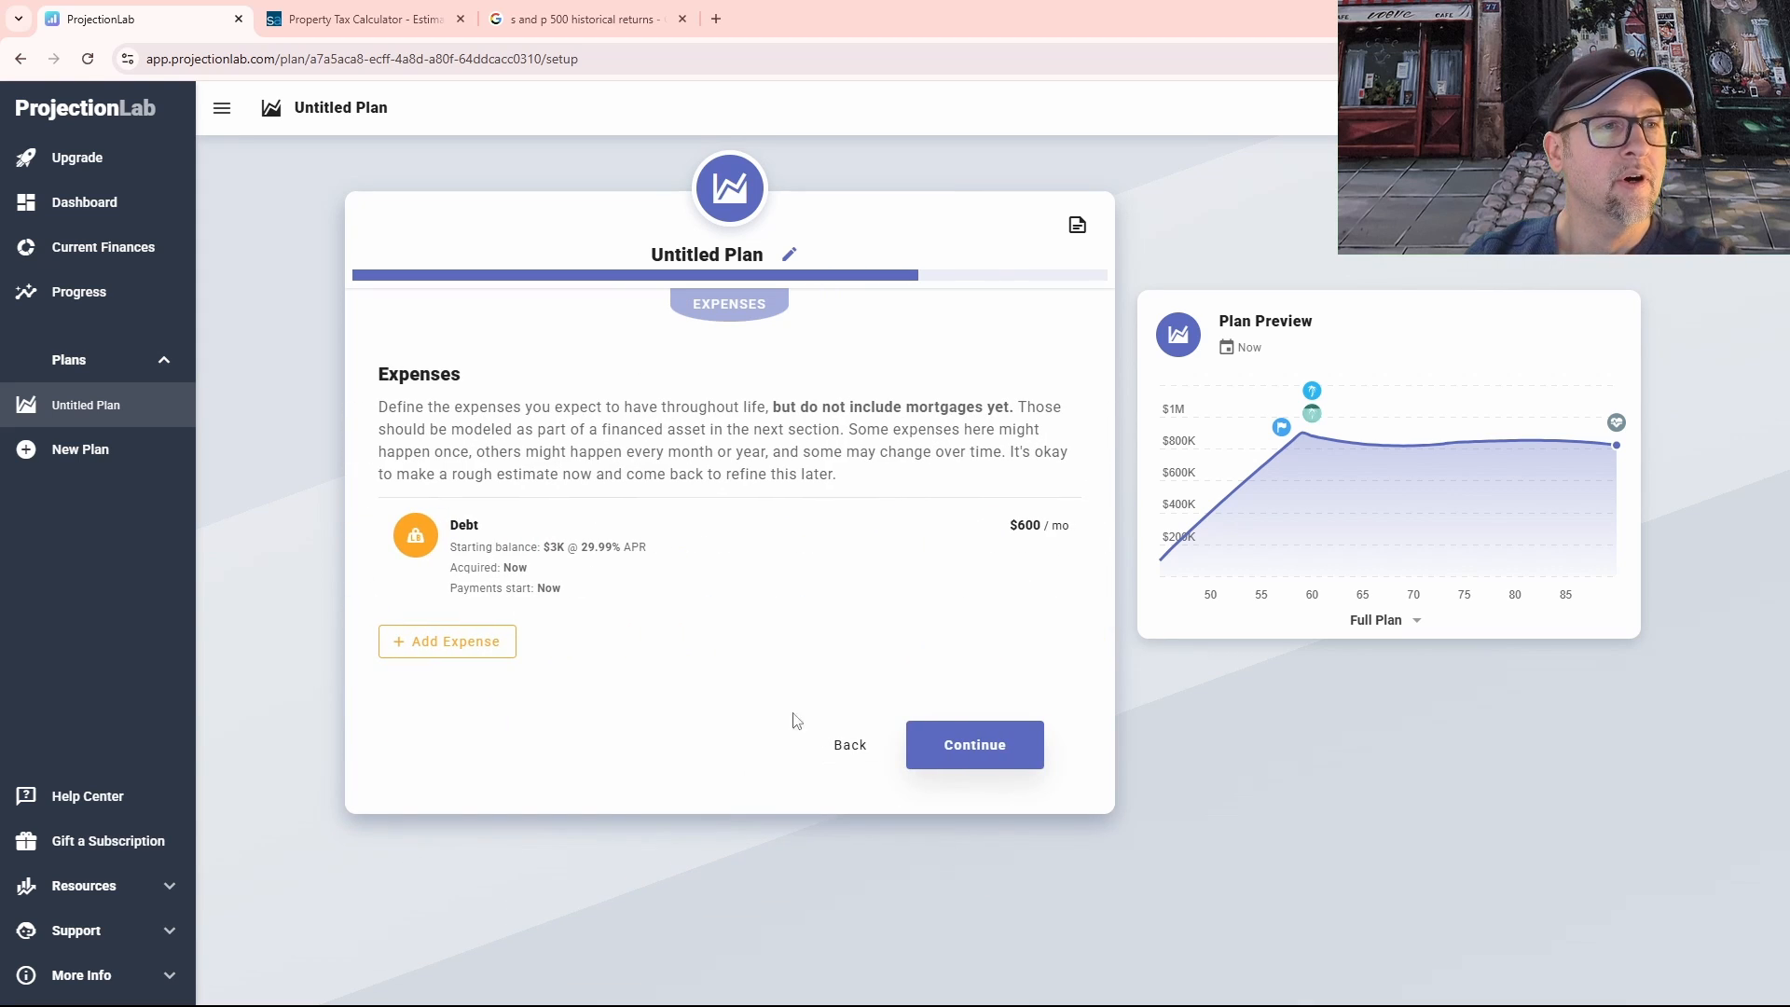
click(557, 556)
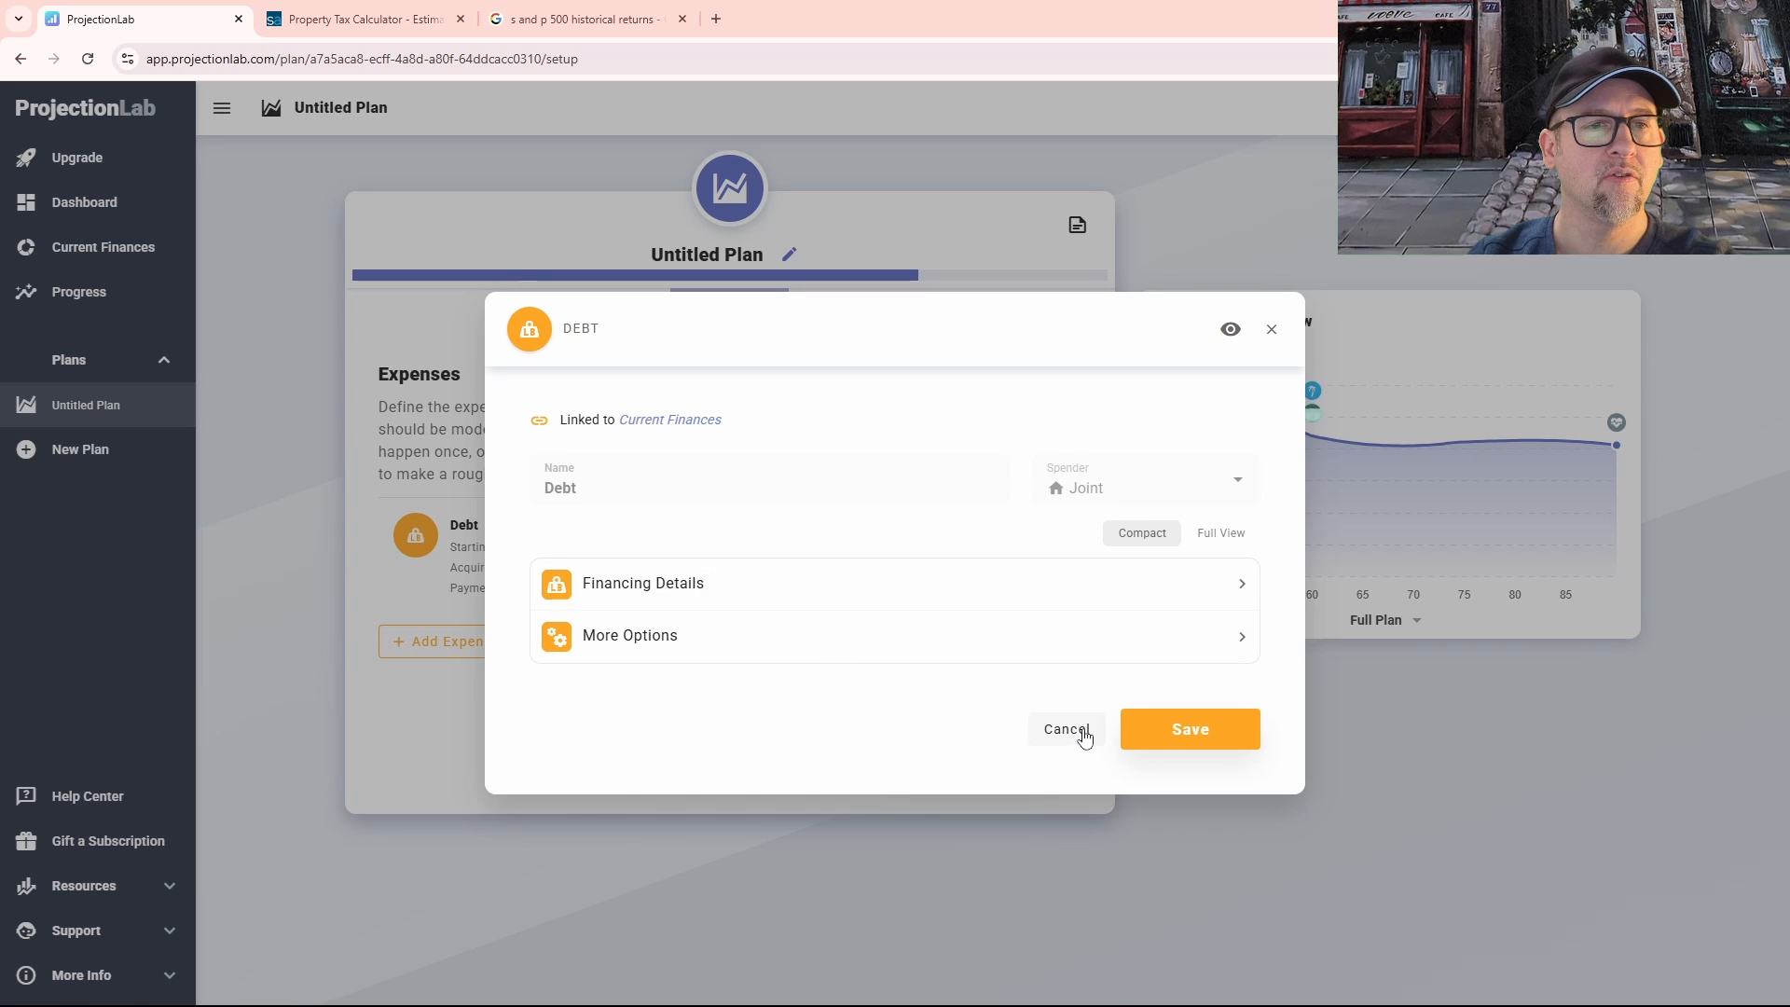
click(721, 589)
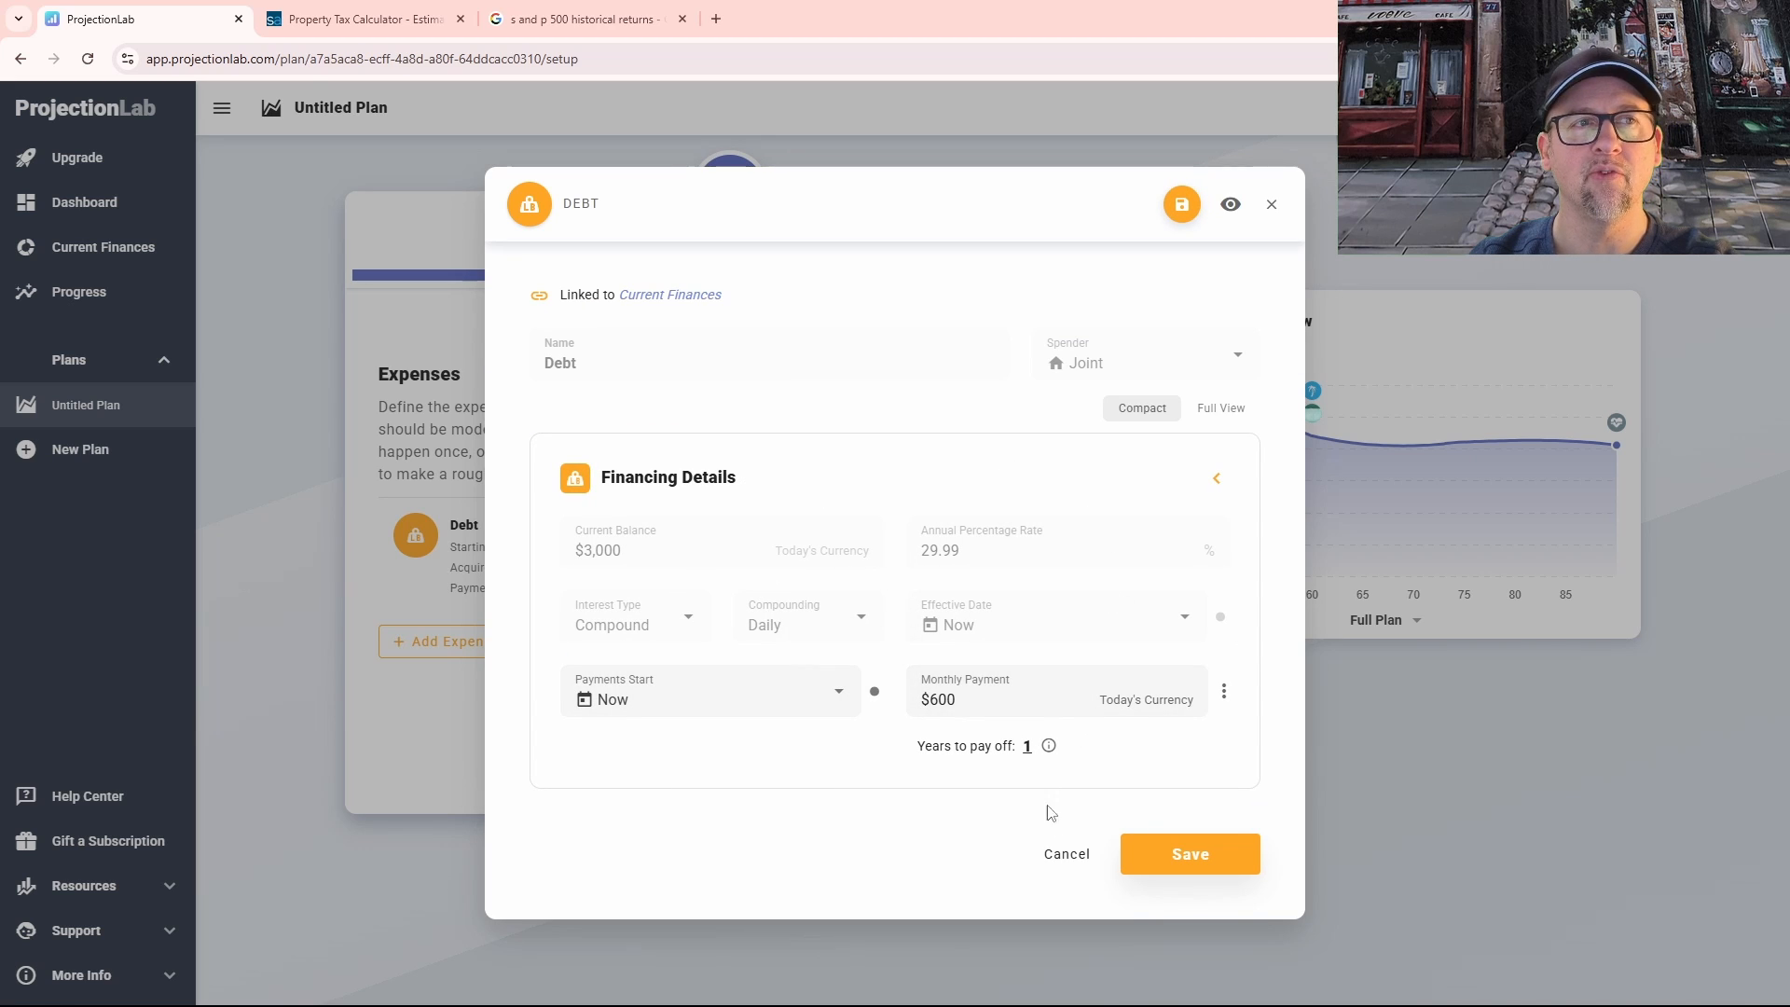
click(1069, 852)
click(981, 749)
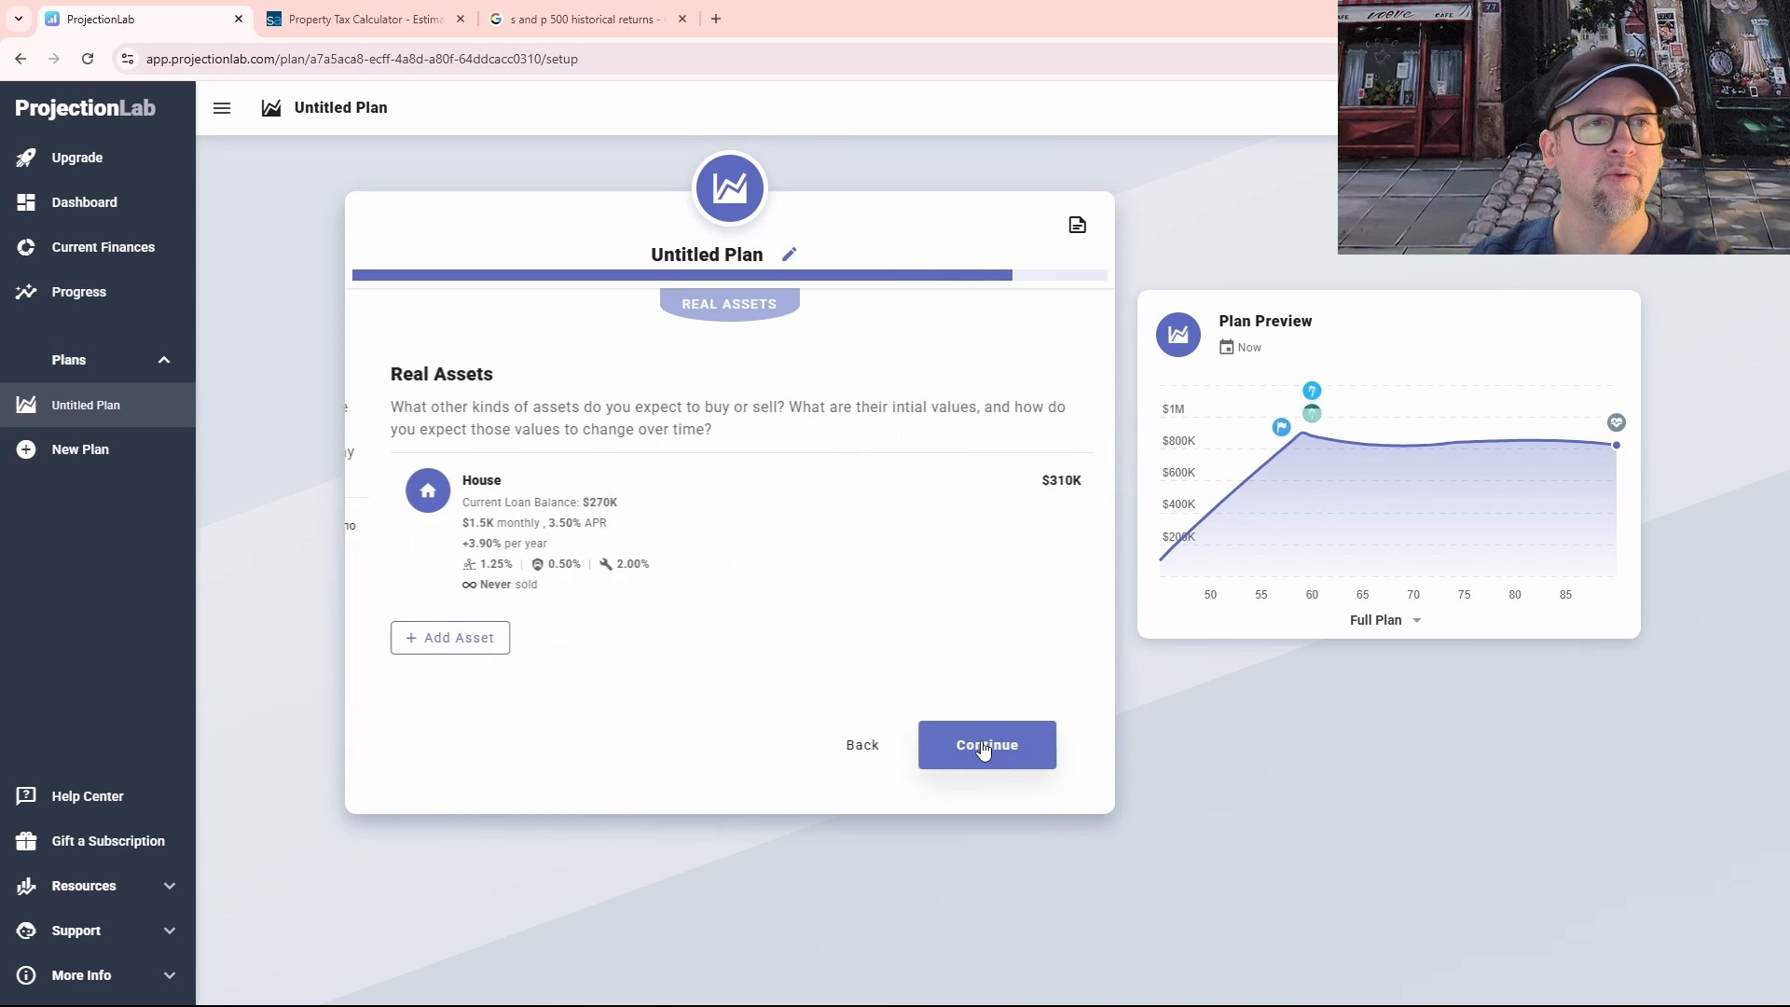
Step: Save the House real asset as it is and confirm the default tax calculations to complete the plan setup
click(712, 587)
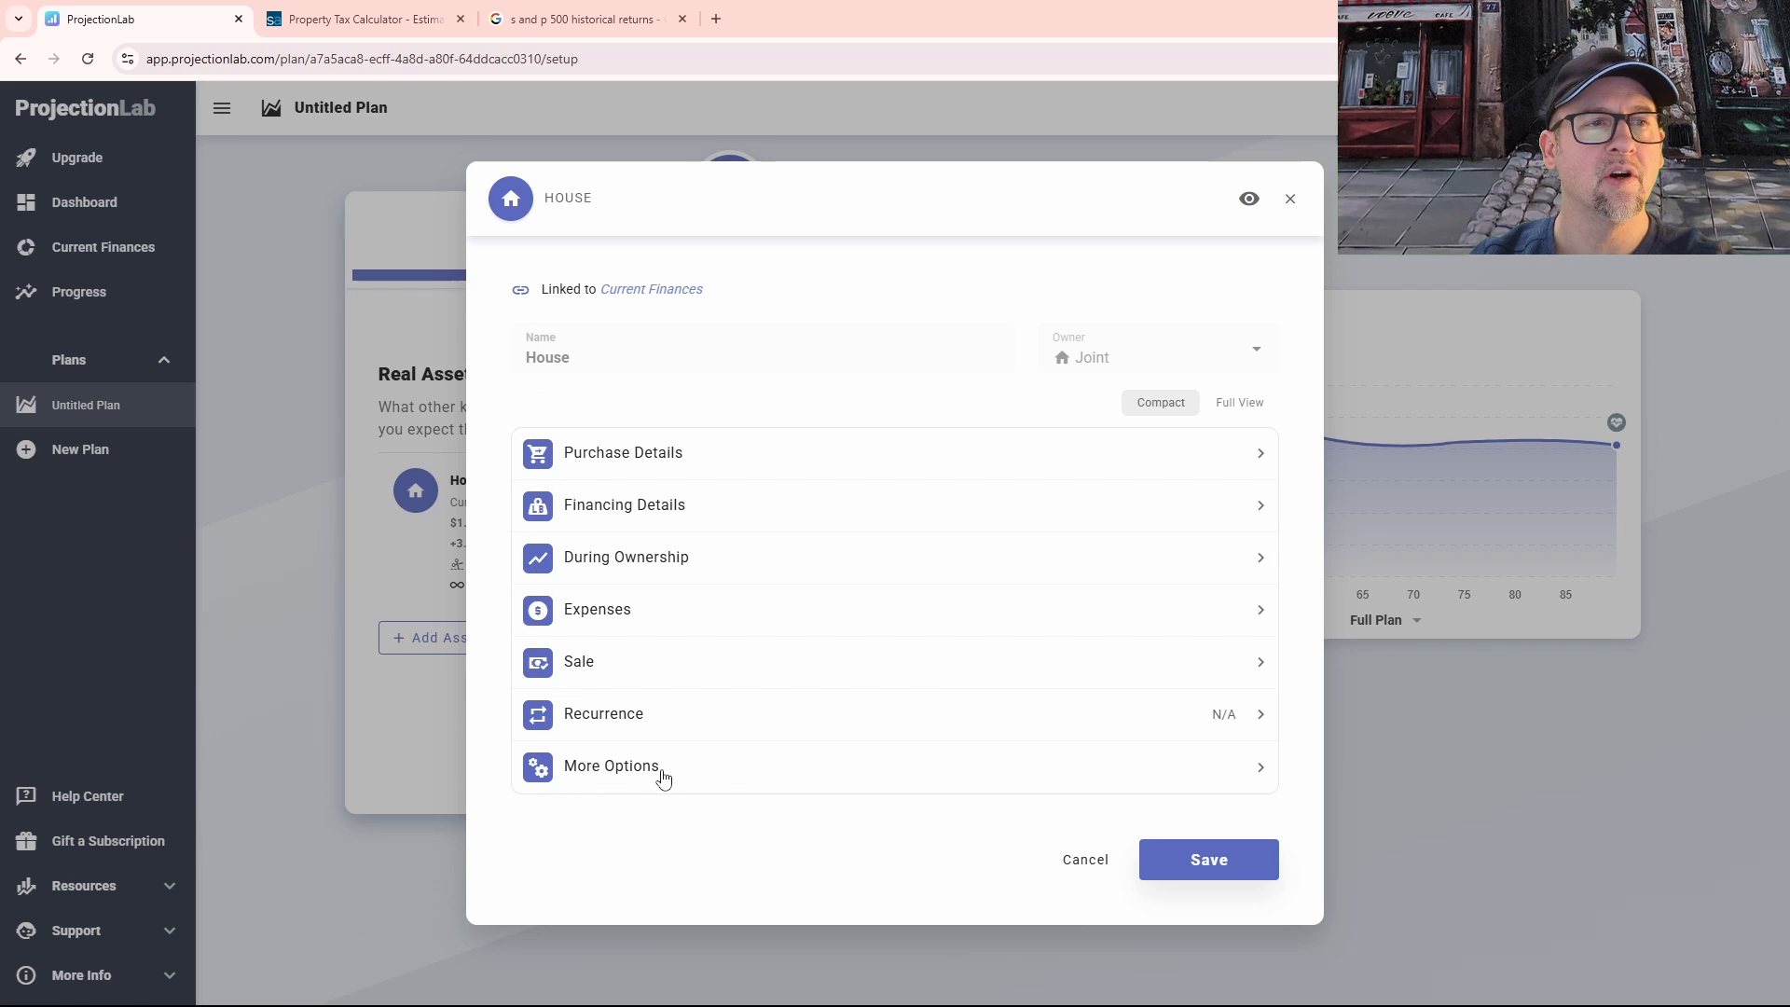
click(1229, 862)
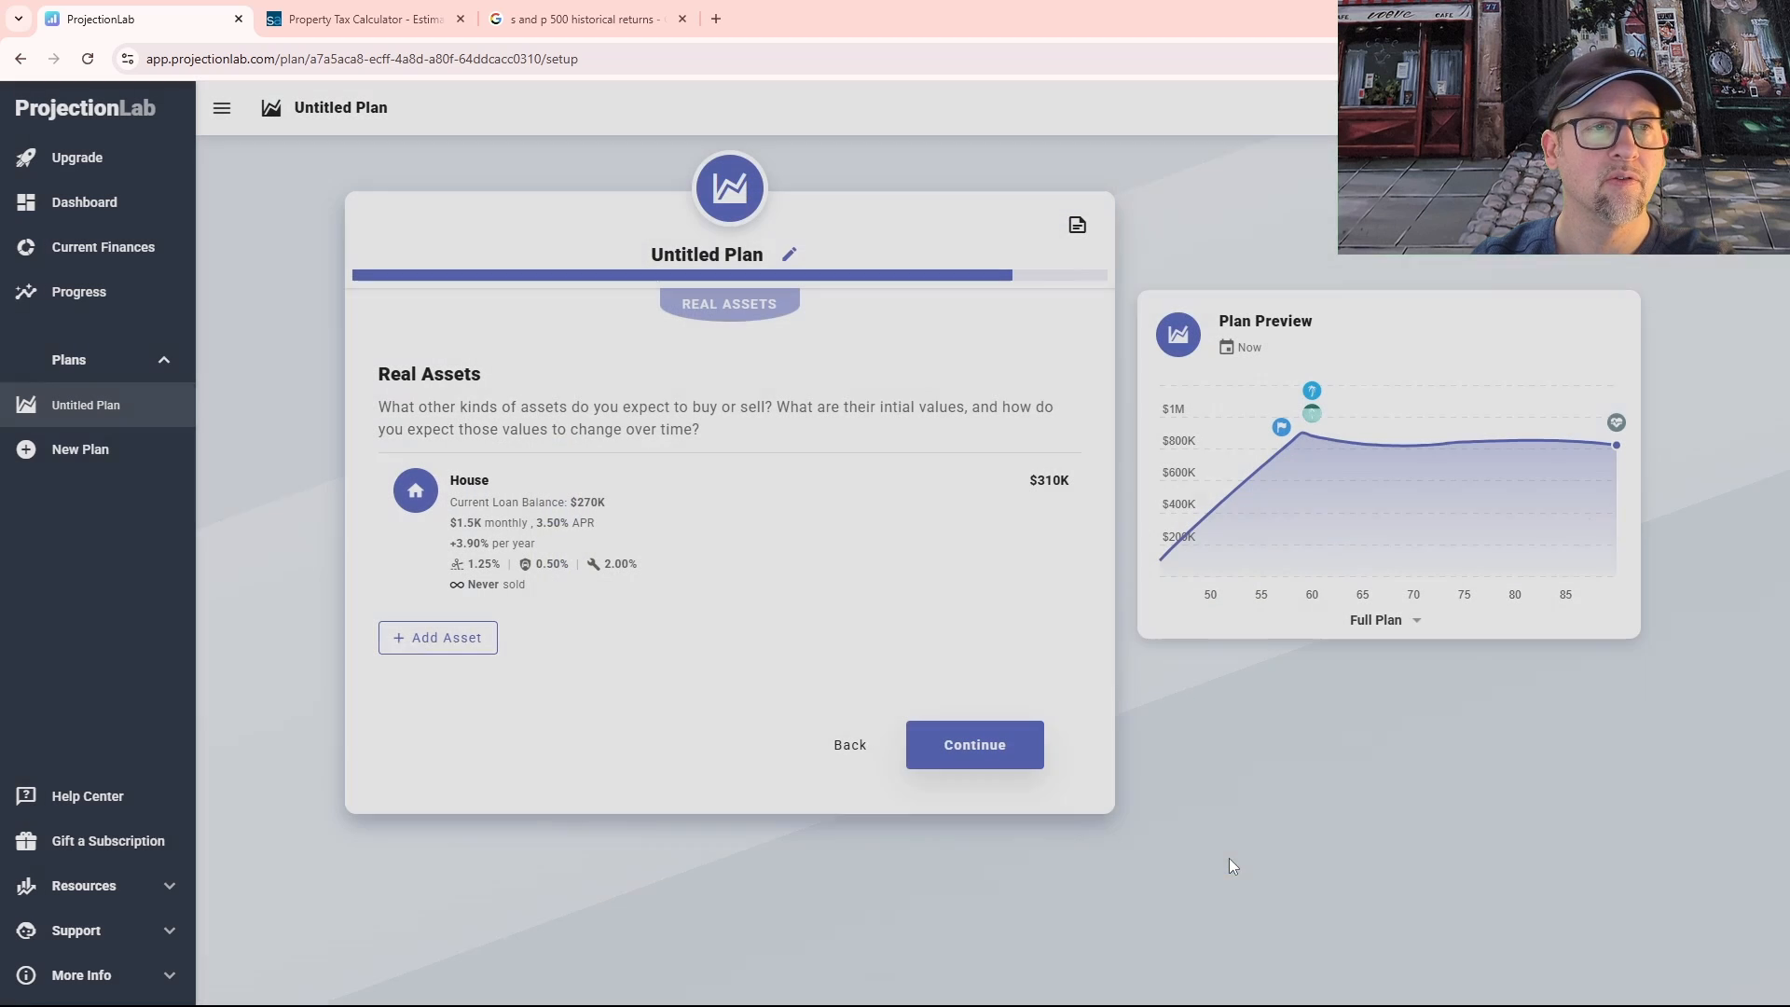
click(1012, 745)
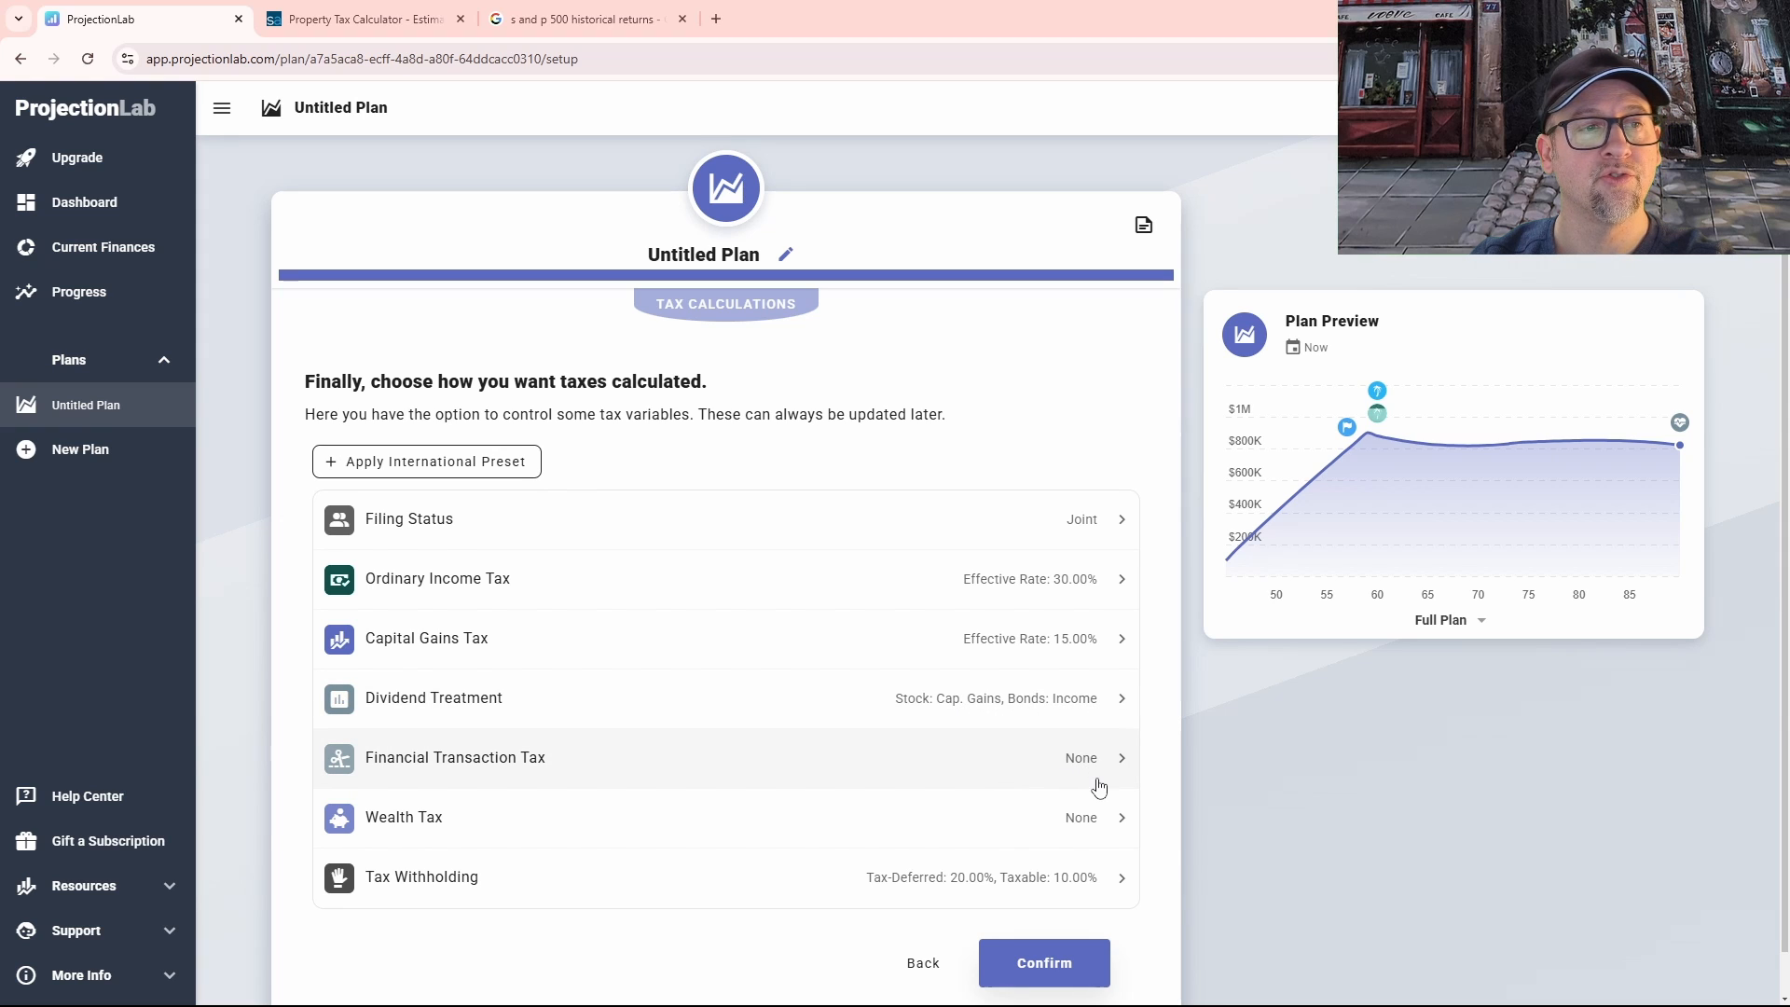
click(1045, 970)
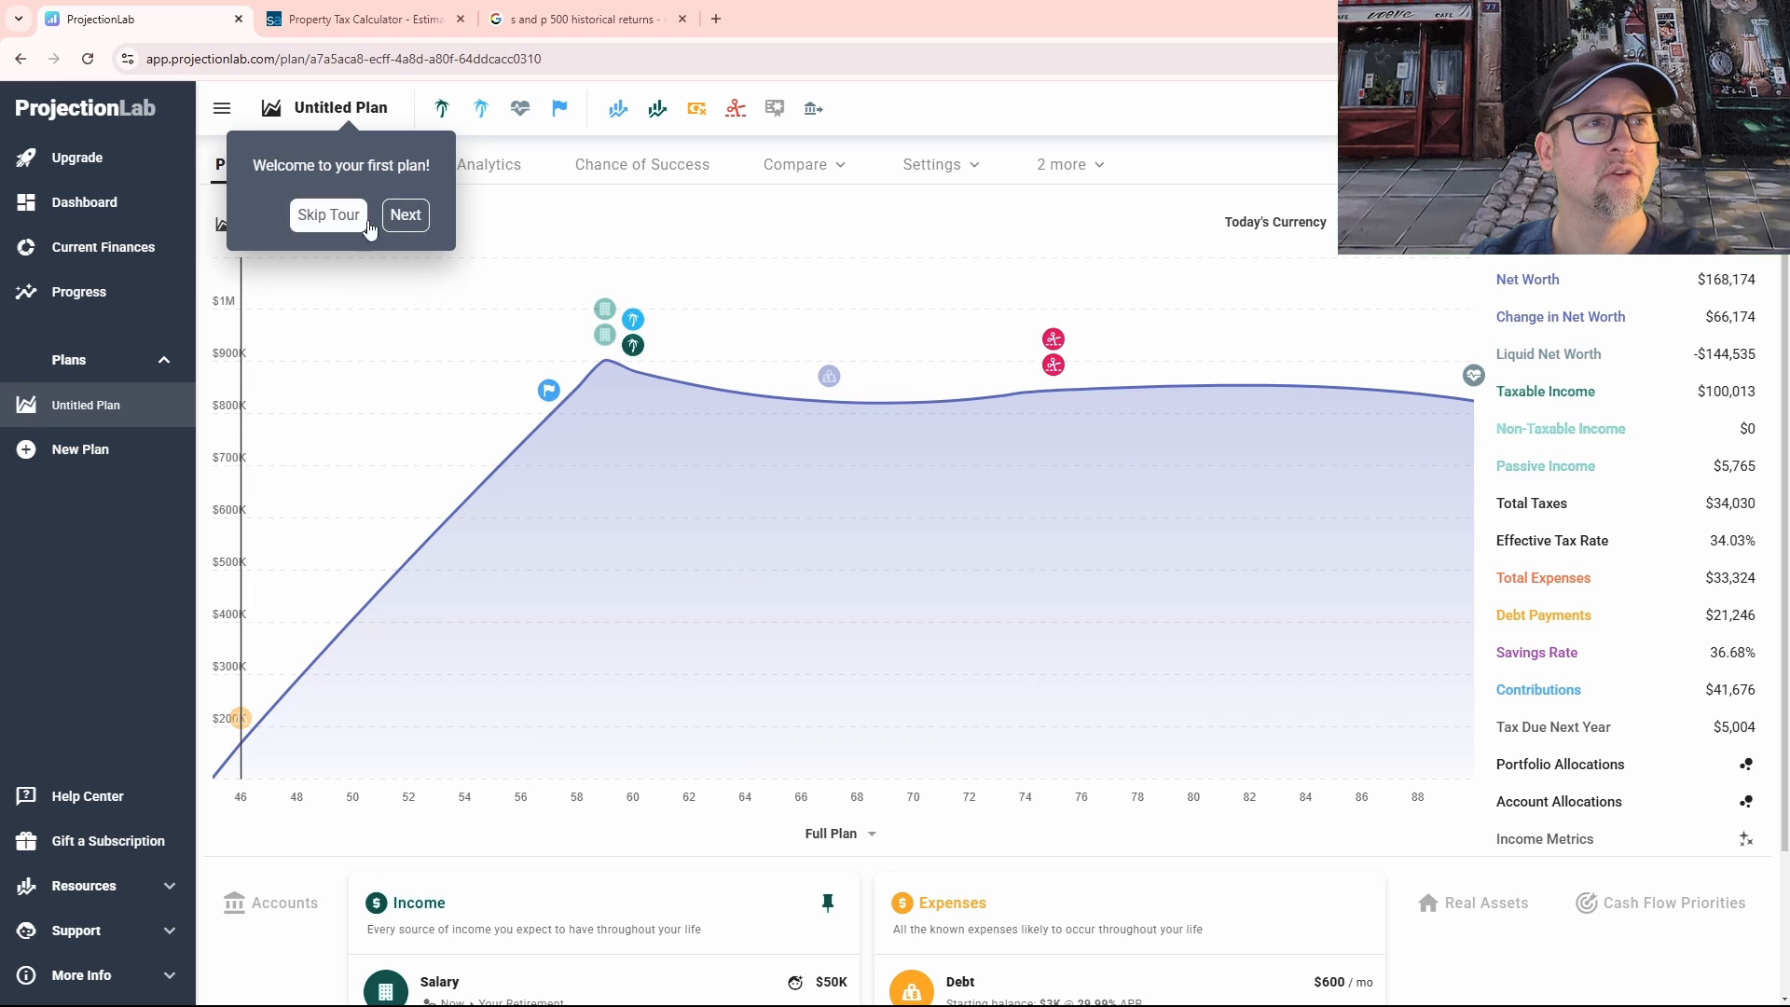
Step: Follow the first-plan tour past the projection plot and plot type tips to the time range tip
click(406, 220)
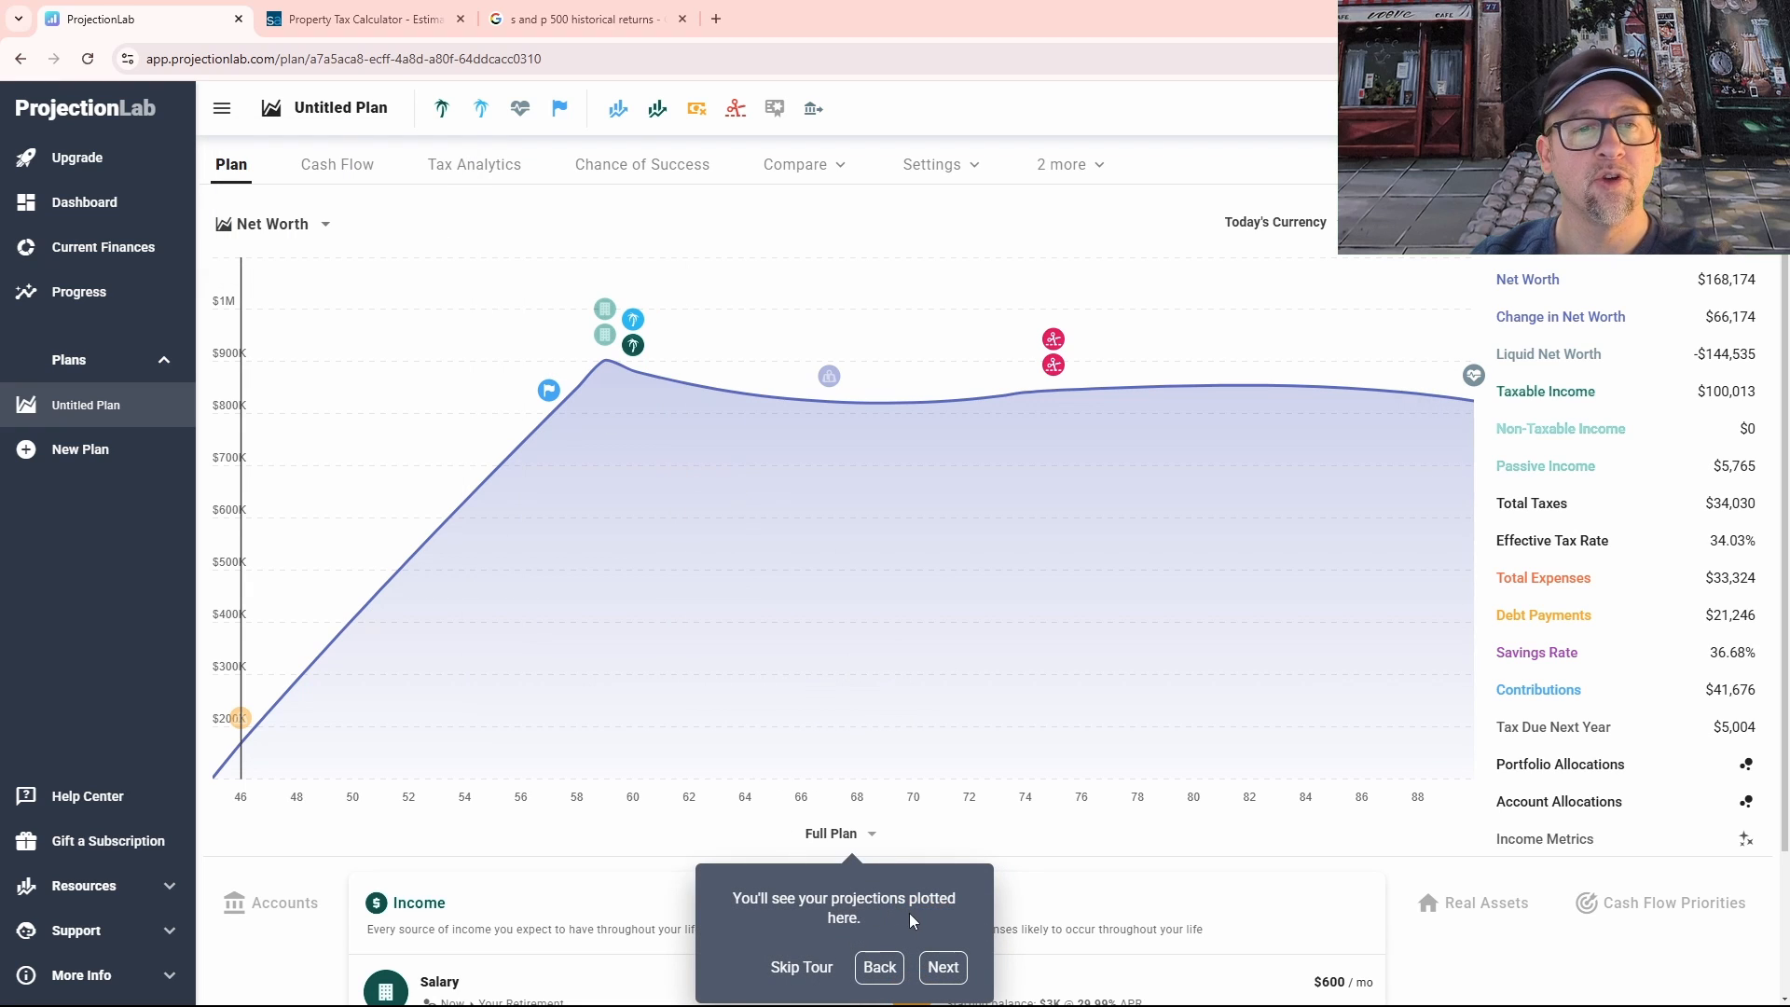
click(947, 970)
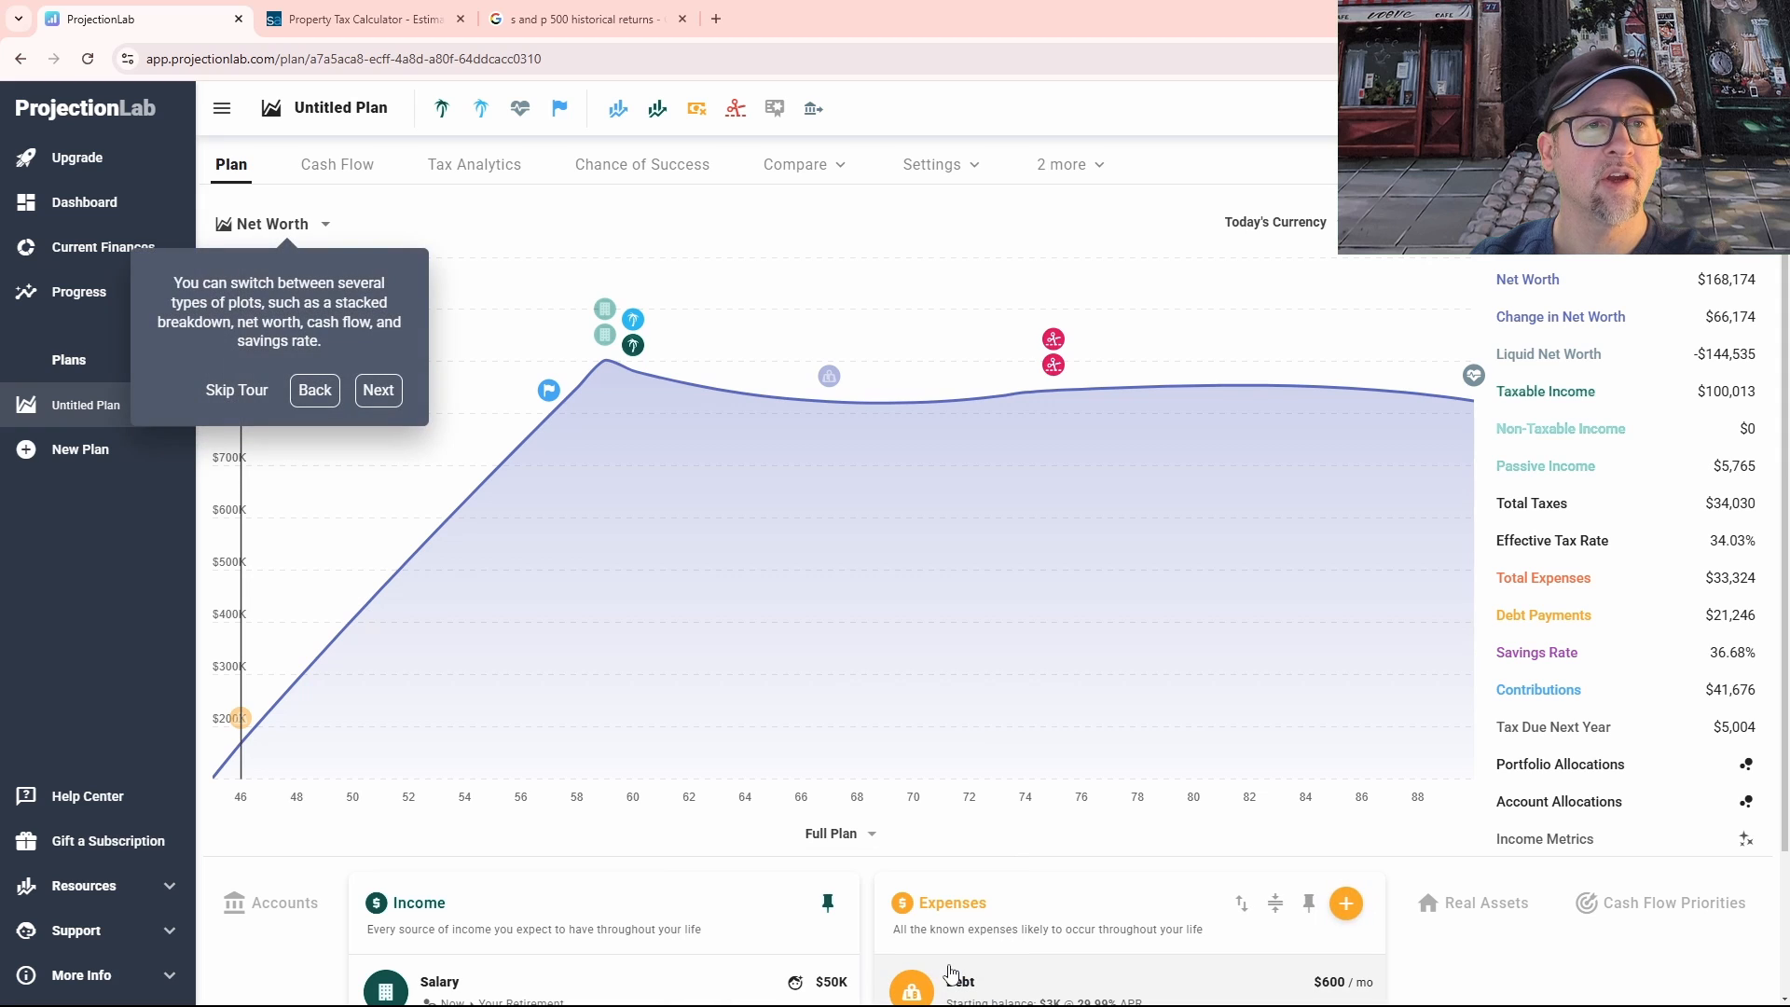
scroll(994, 871, down, 2)
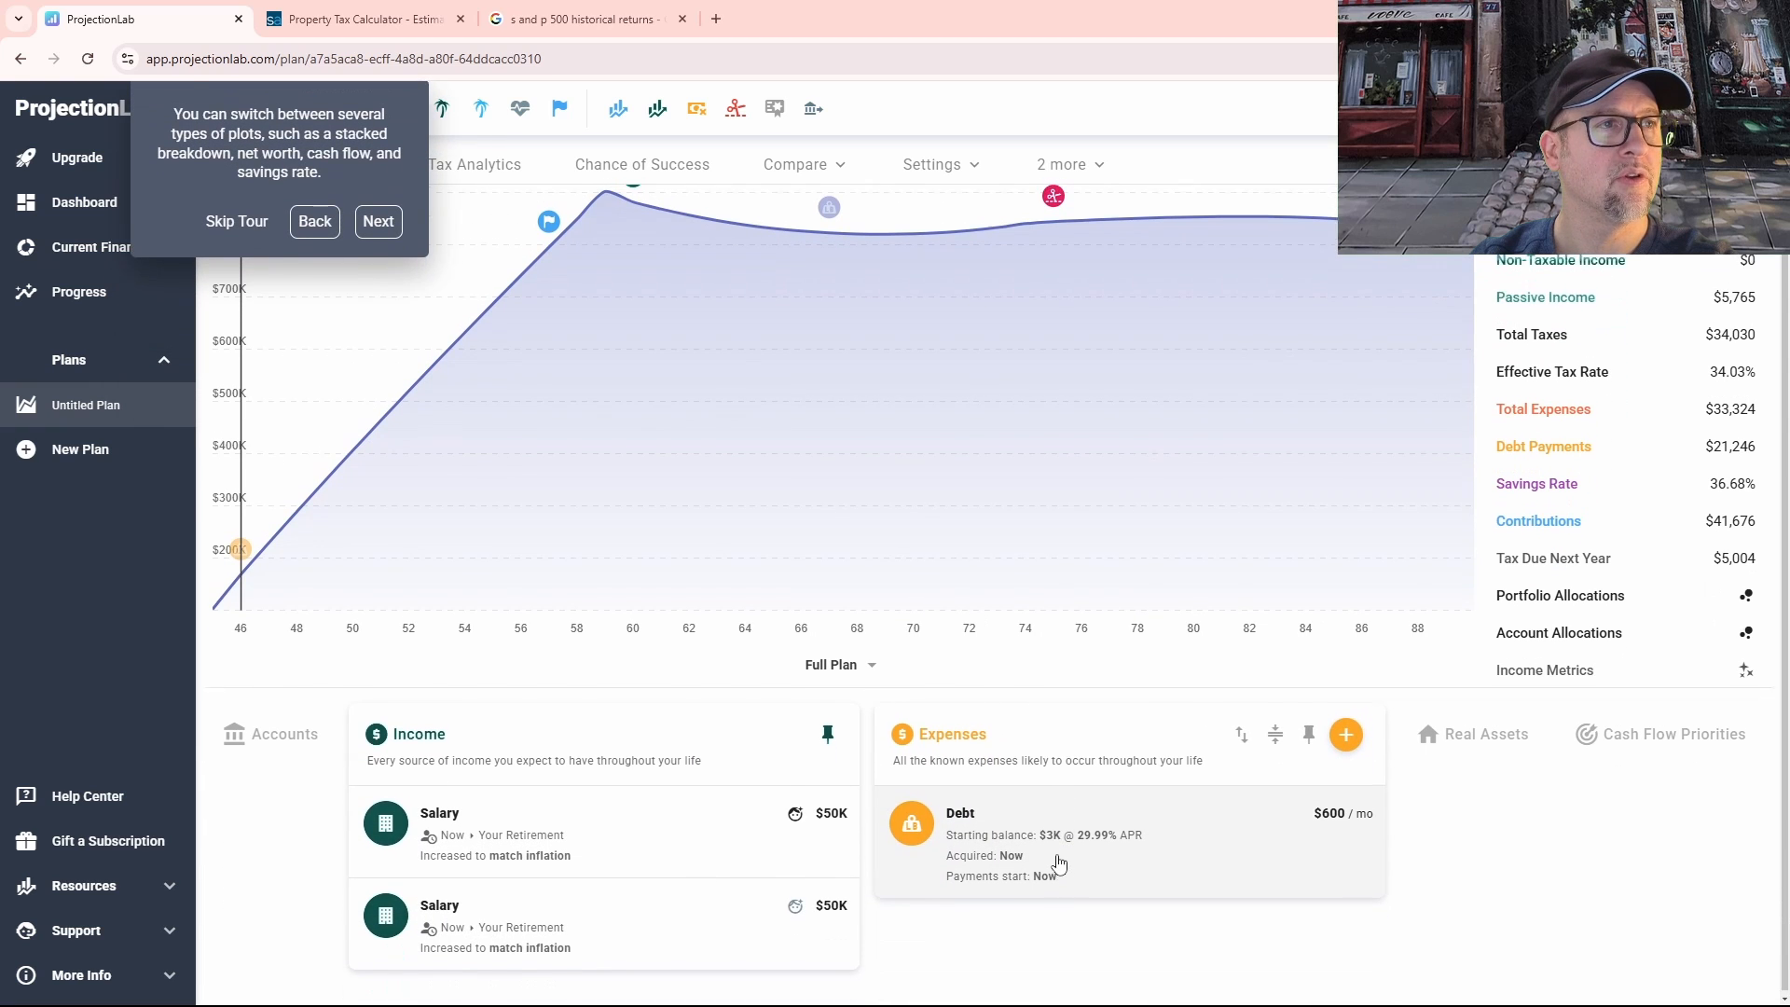
scroll(1059, 863, up, 2)
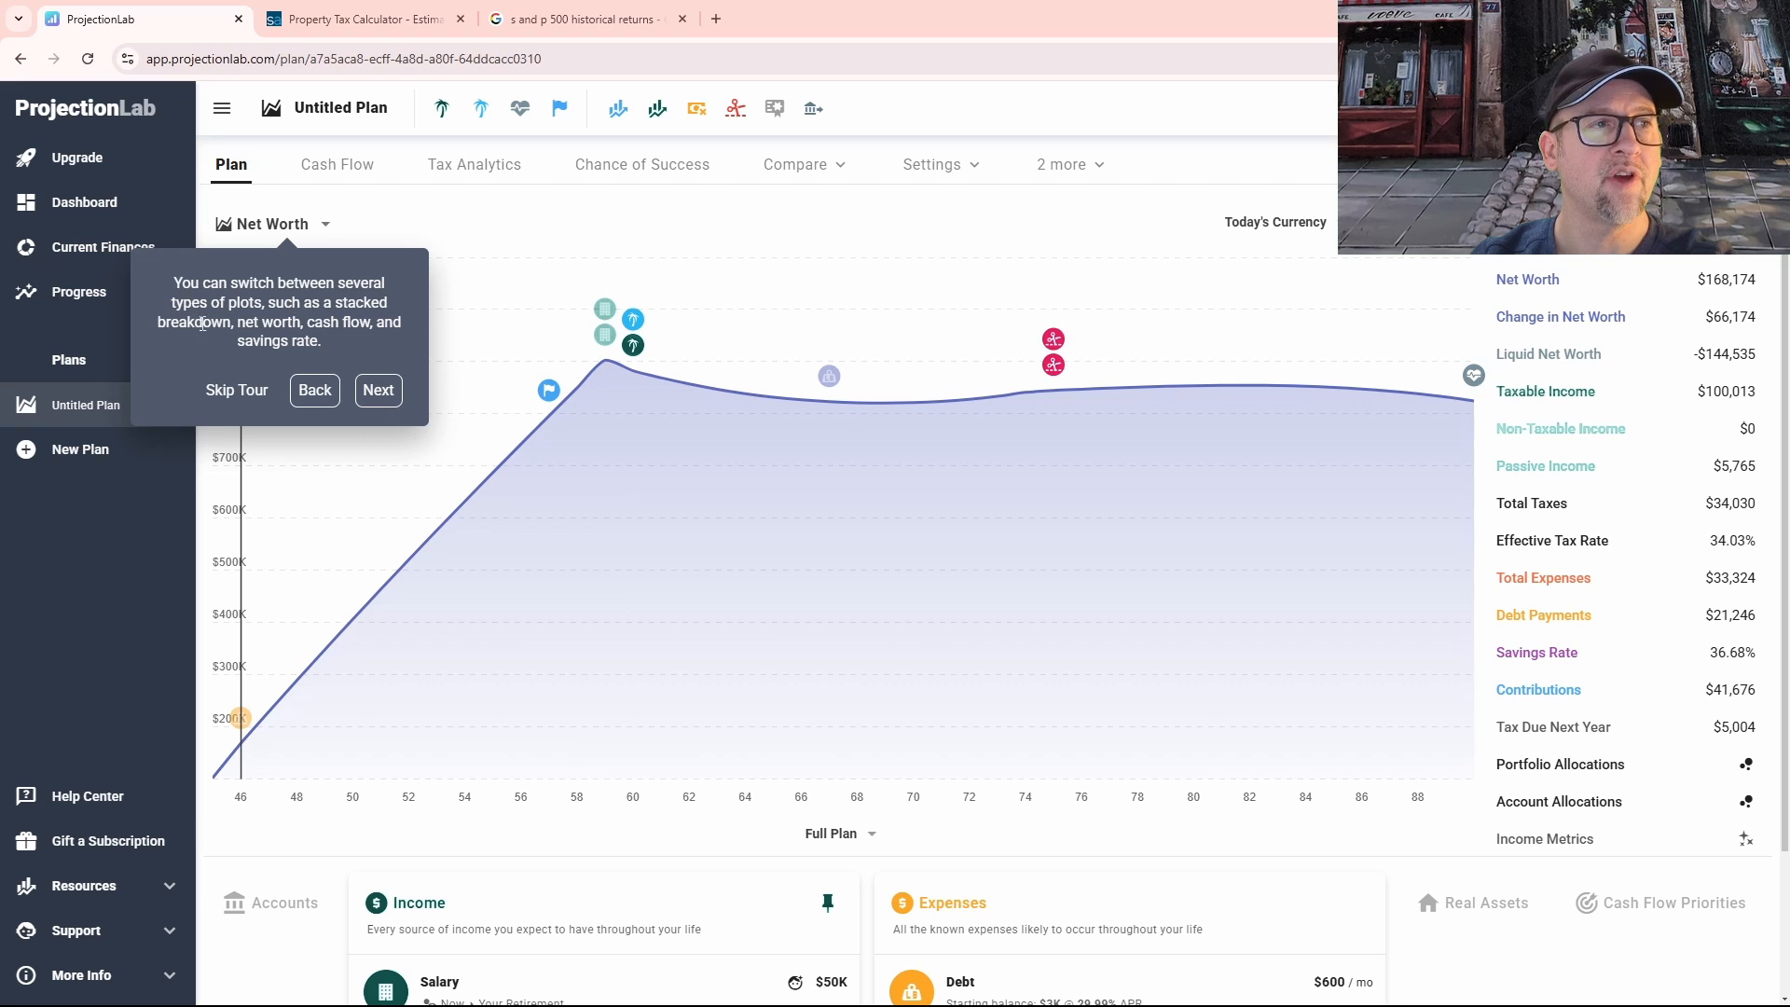
click(377, 390)
Step: Try to switch the Net Worth plot to Income and to Expenses, dismissing each upgrade offer
click(324, 226)
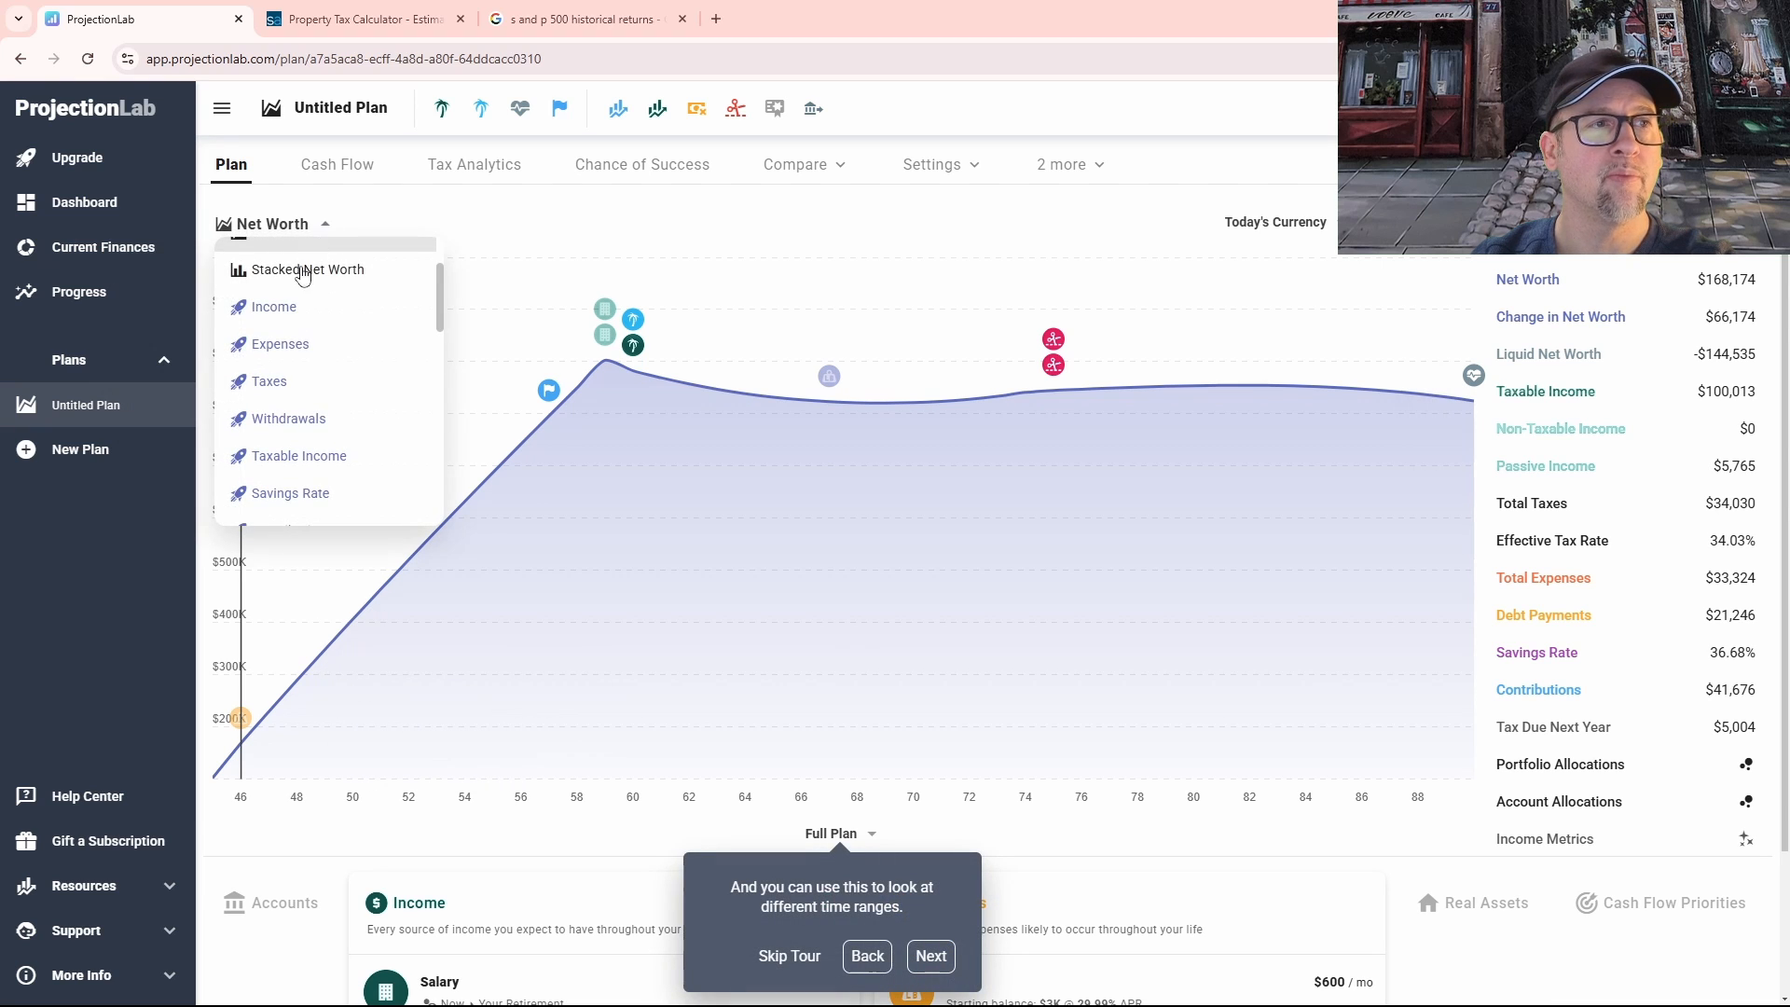
click(269, 302)
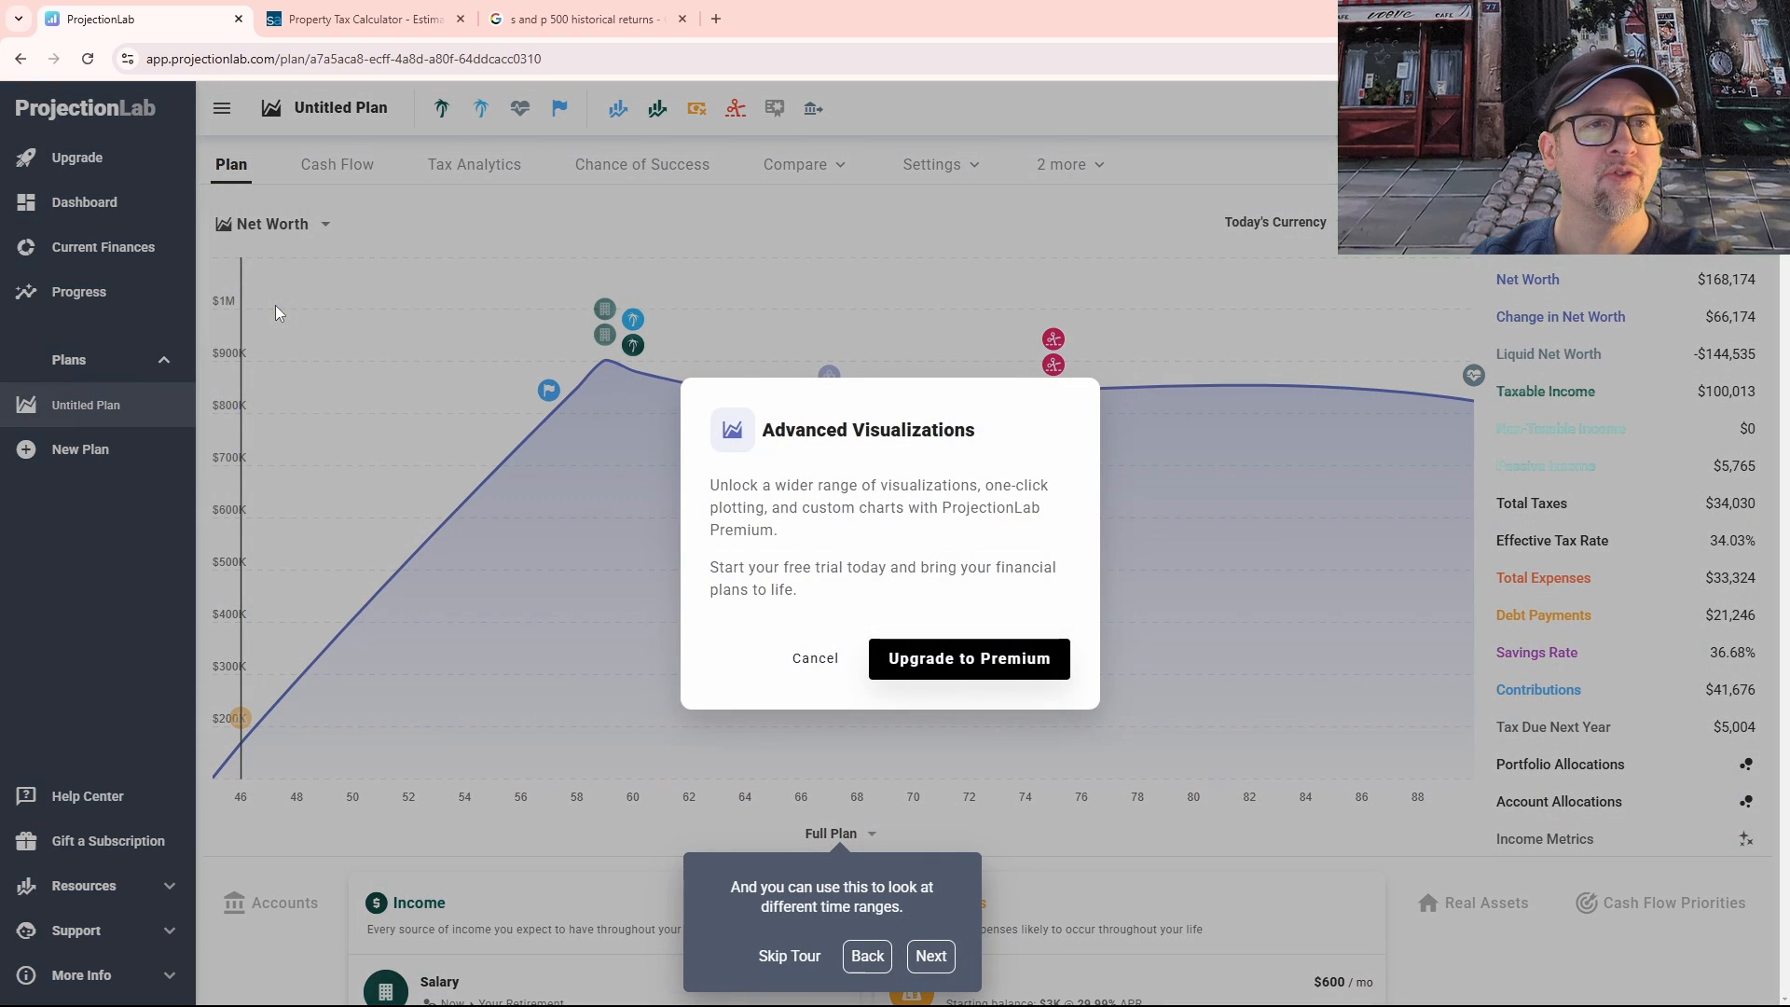
click(811, 659)
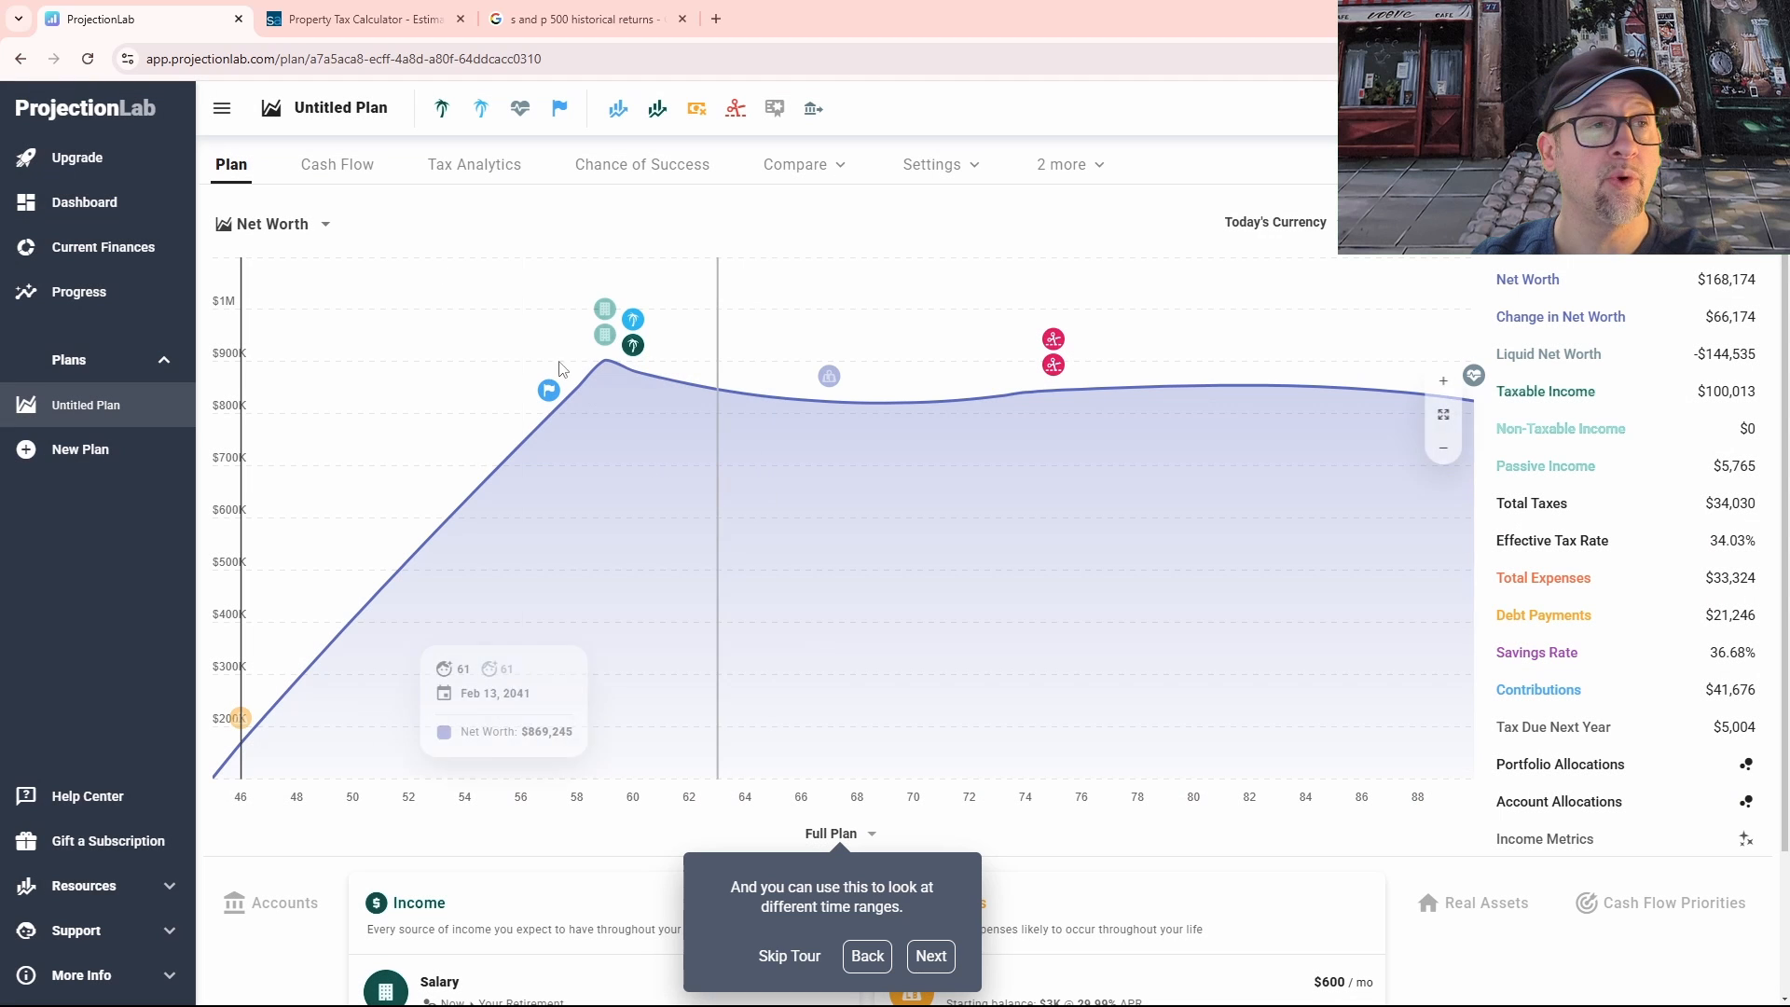
click(299, 226)
click(284, 343)
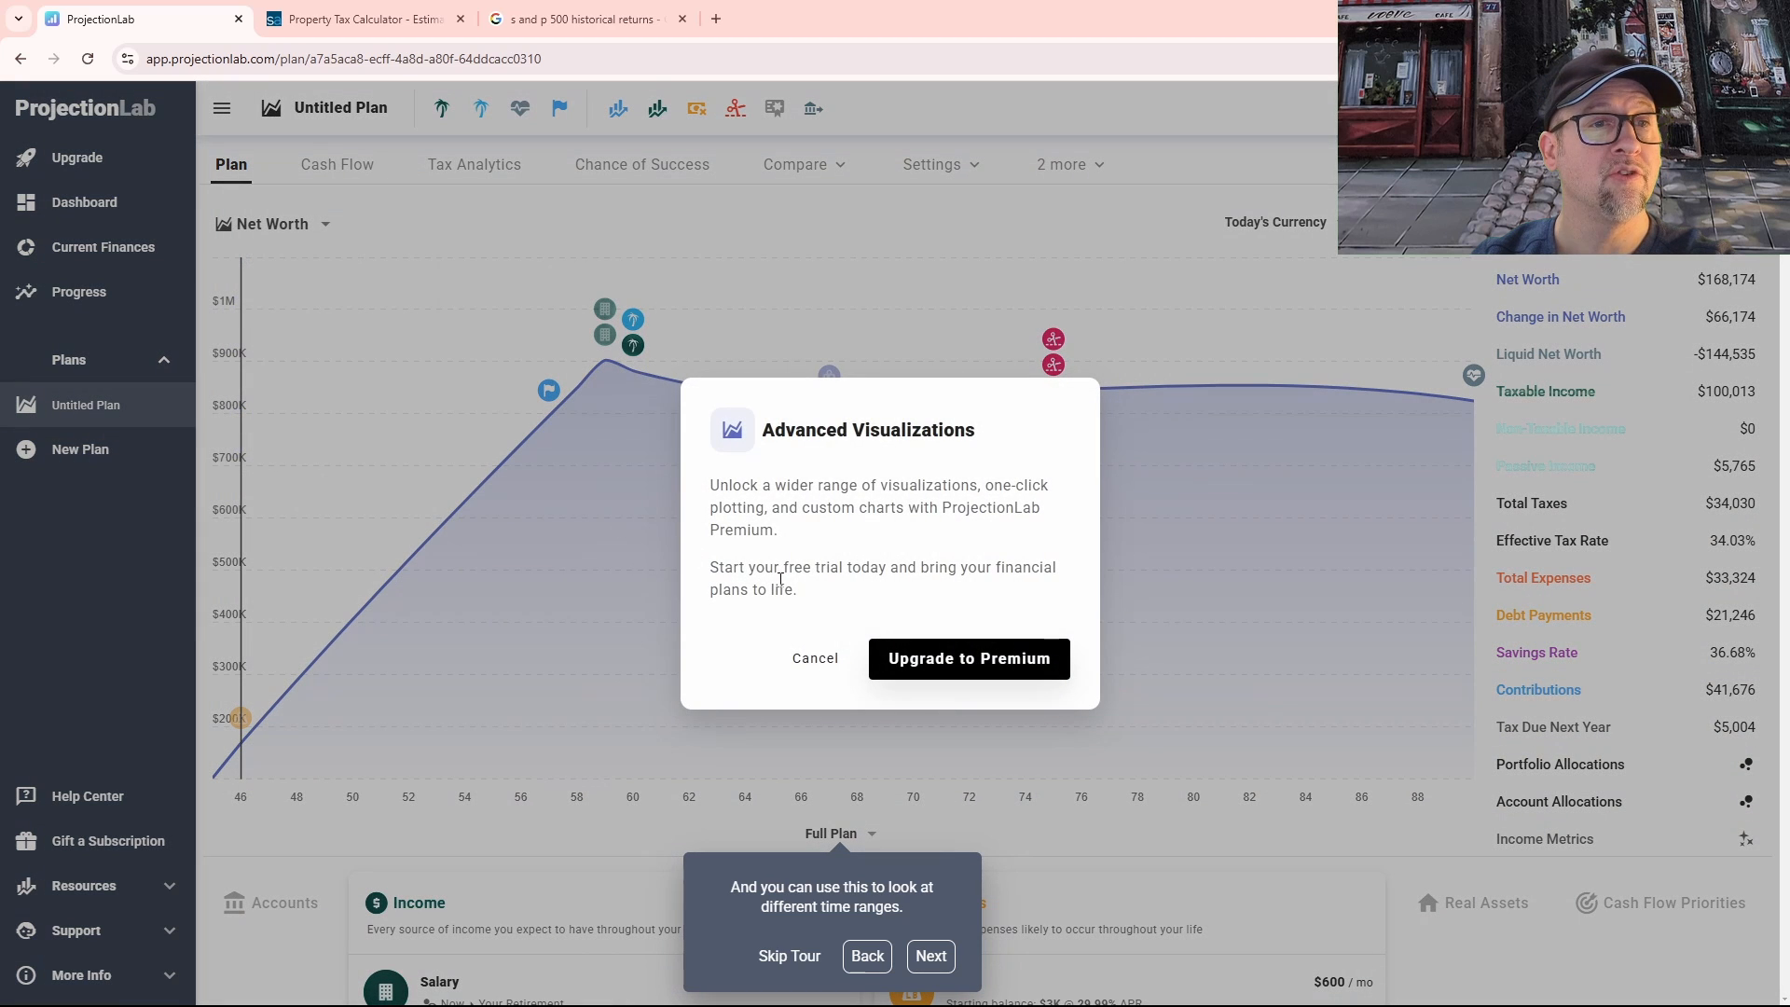
click(811, 657)
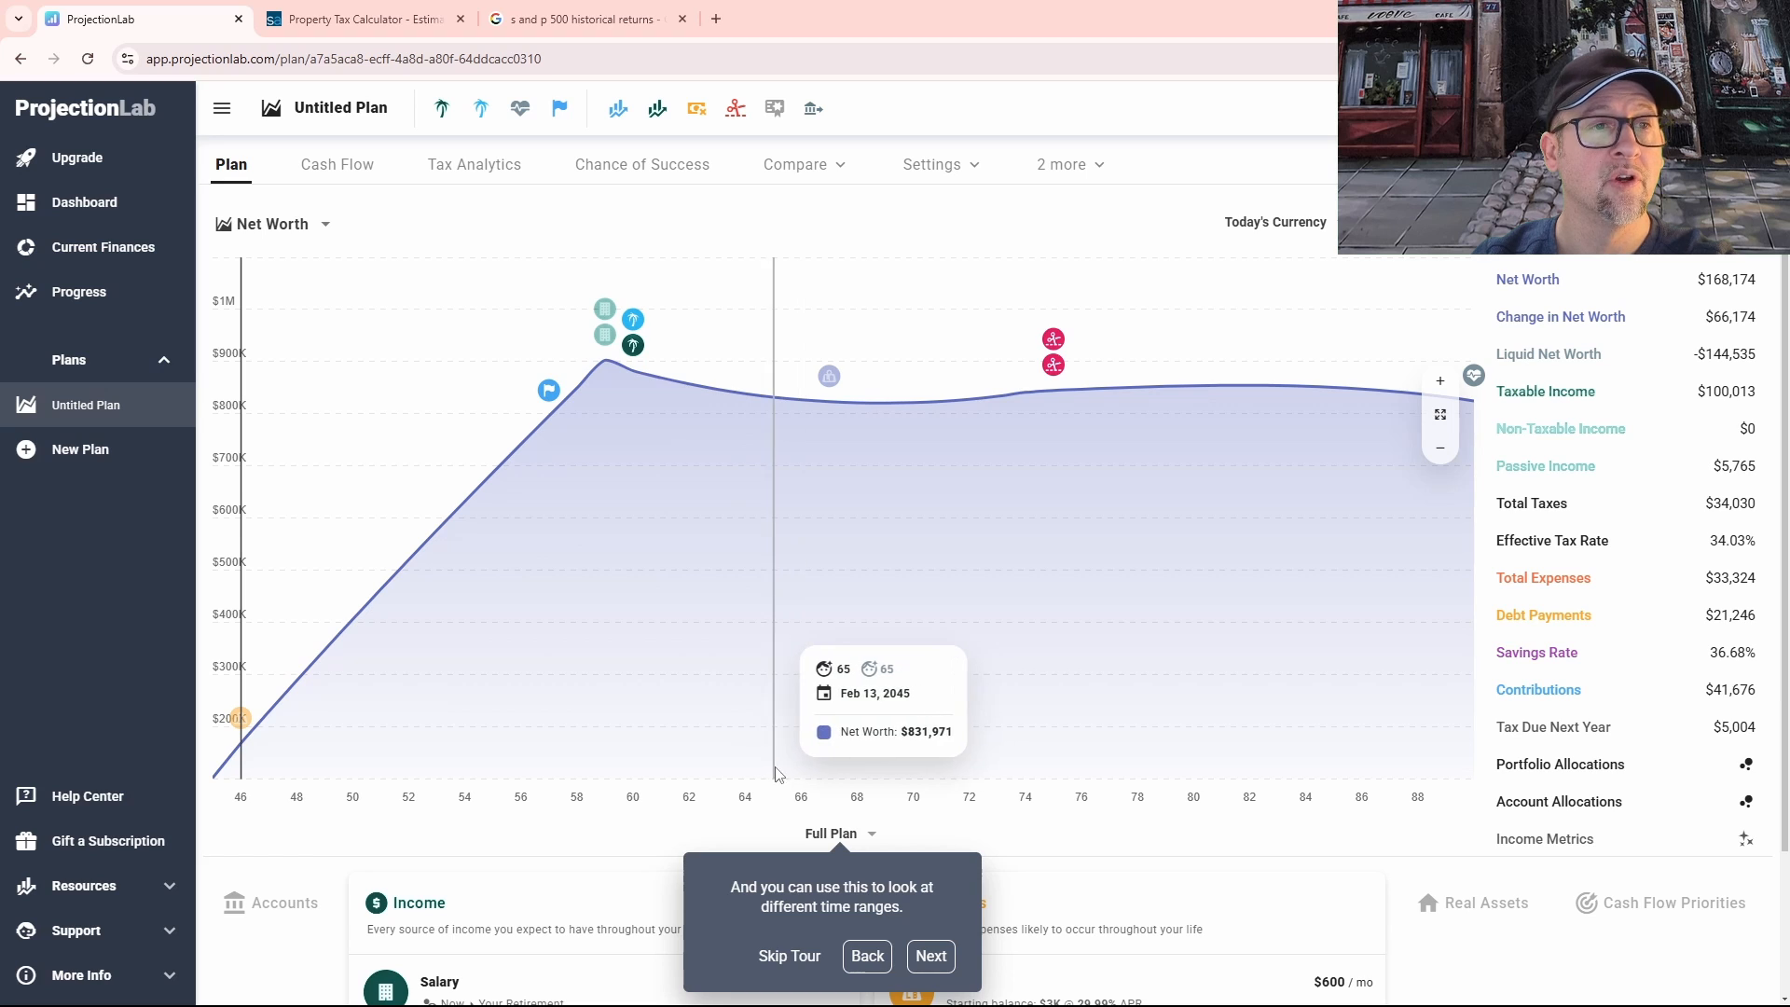
Step: Go through the remaining tips on time ranges, plan adjustments, yearly breakdown and Plan Settings, and finish the tour
scroll(858, 764, down, 1)
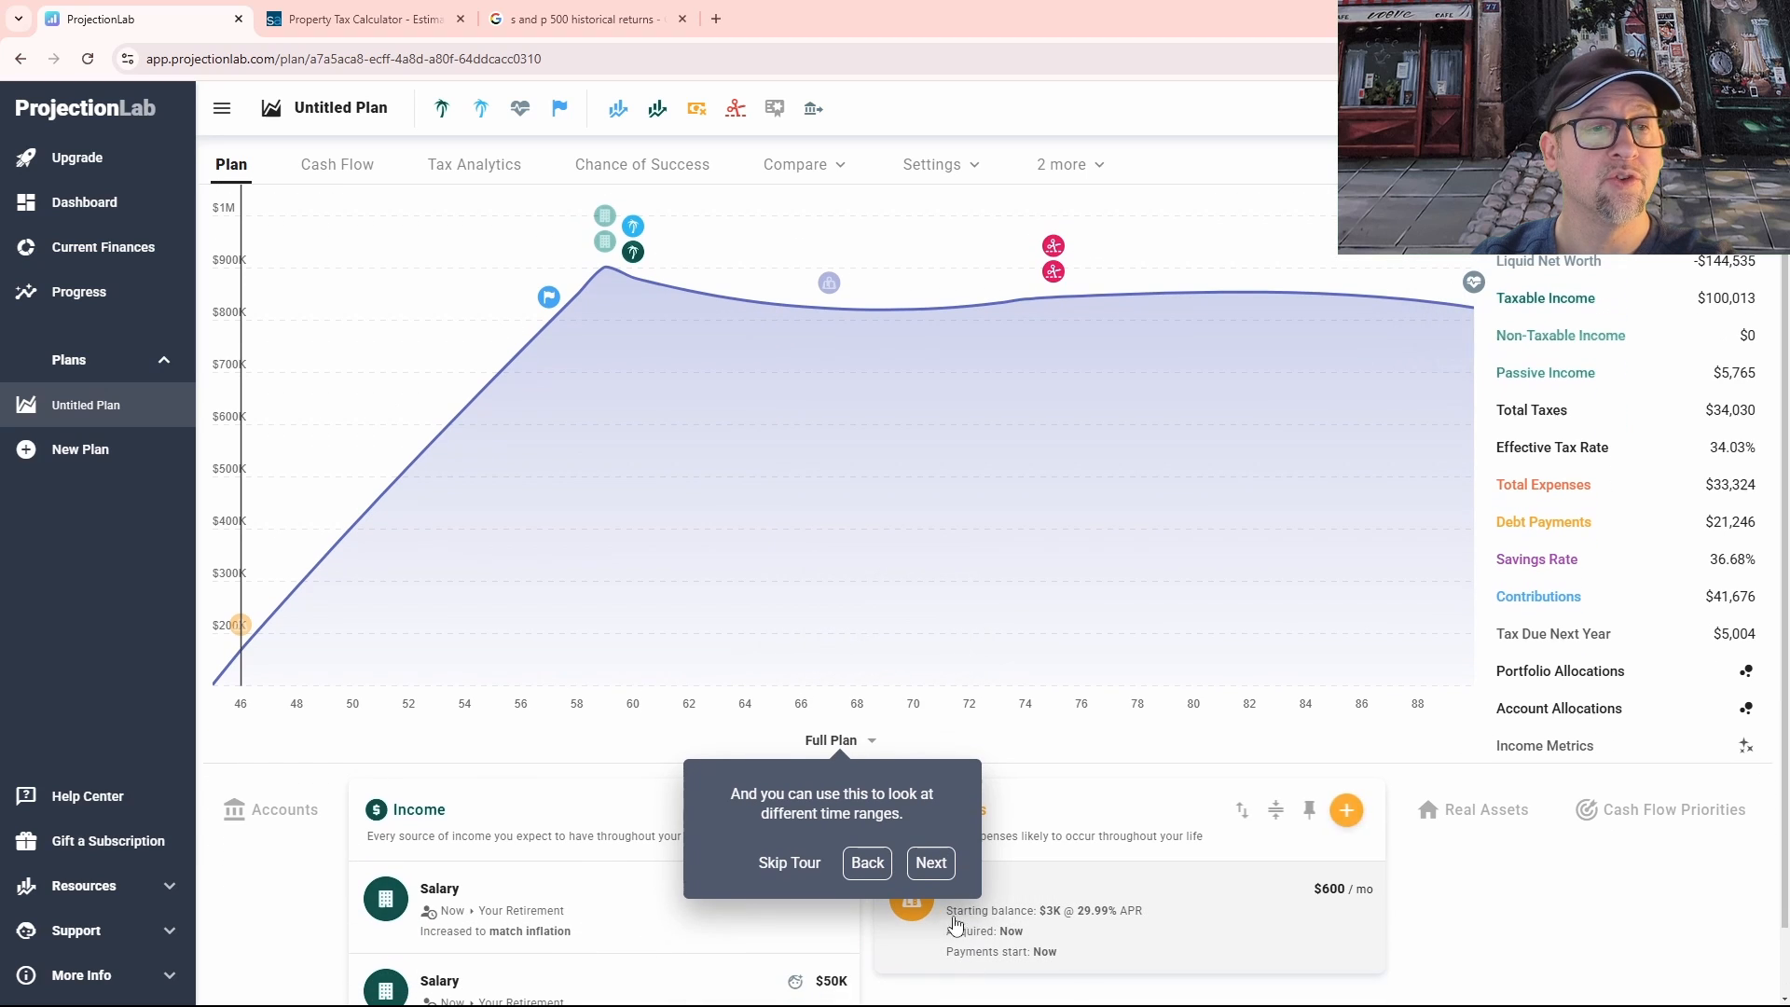
click(931, 863)
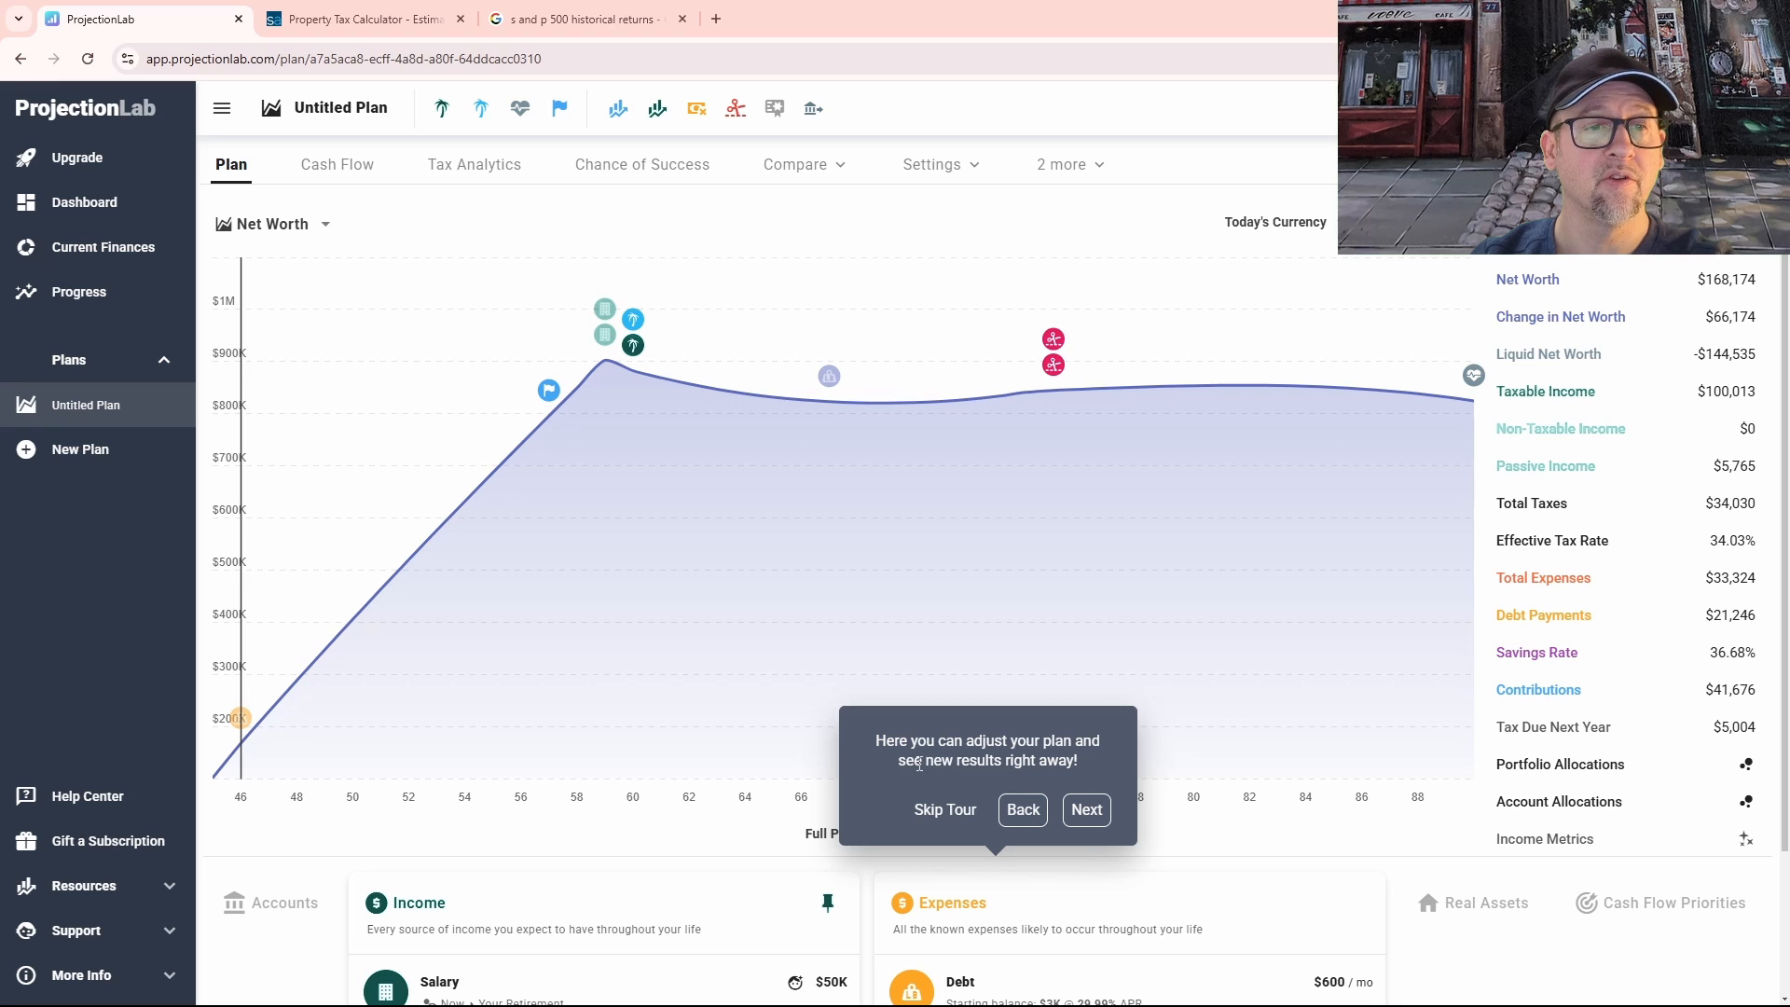
click(1086, 810)
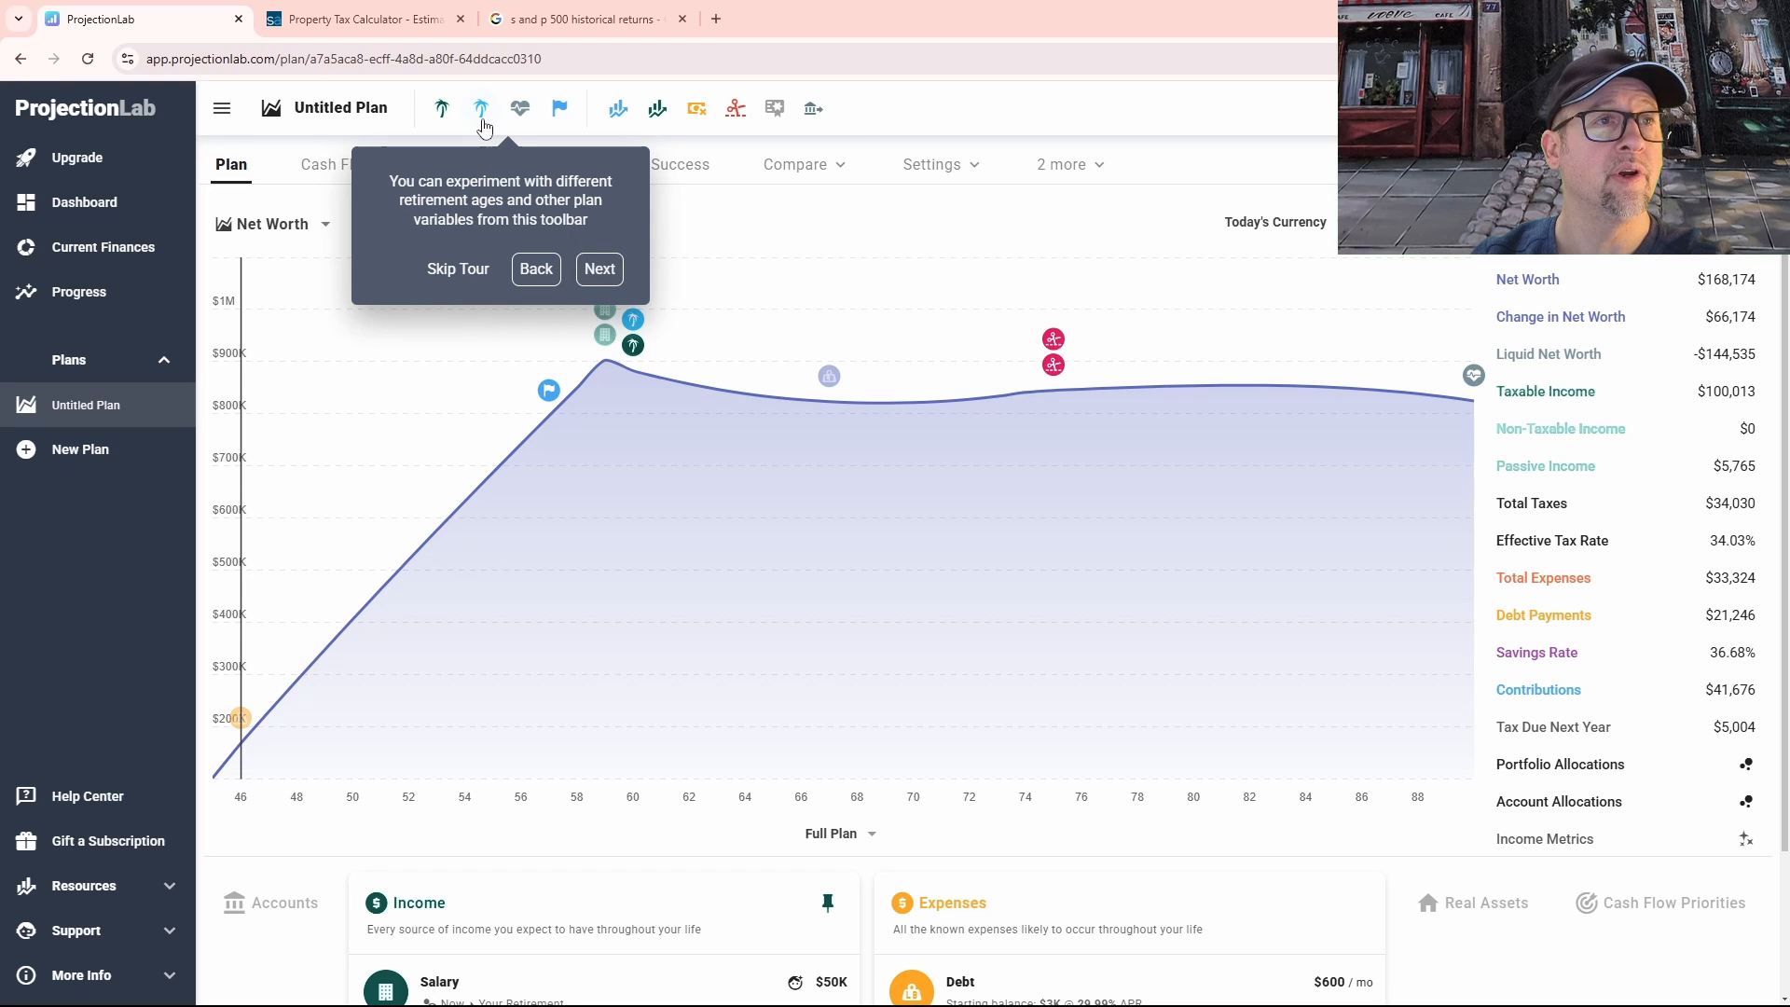
click(599, 268)
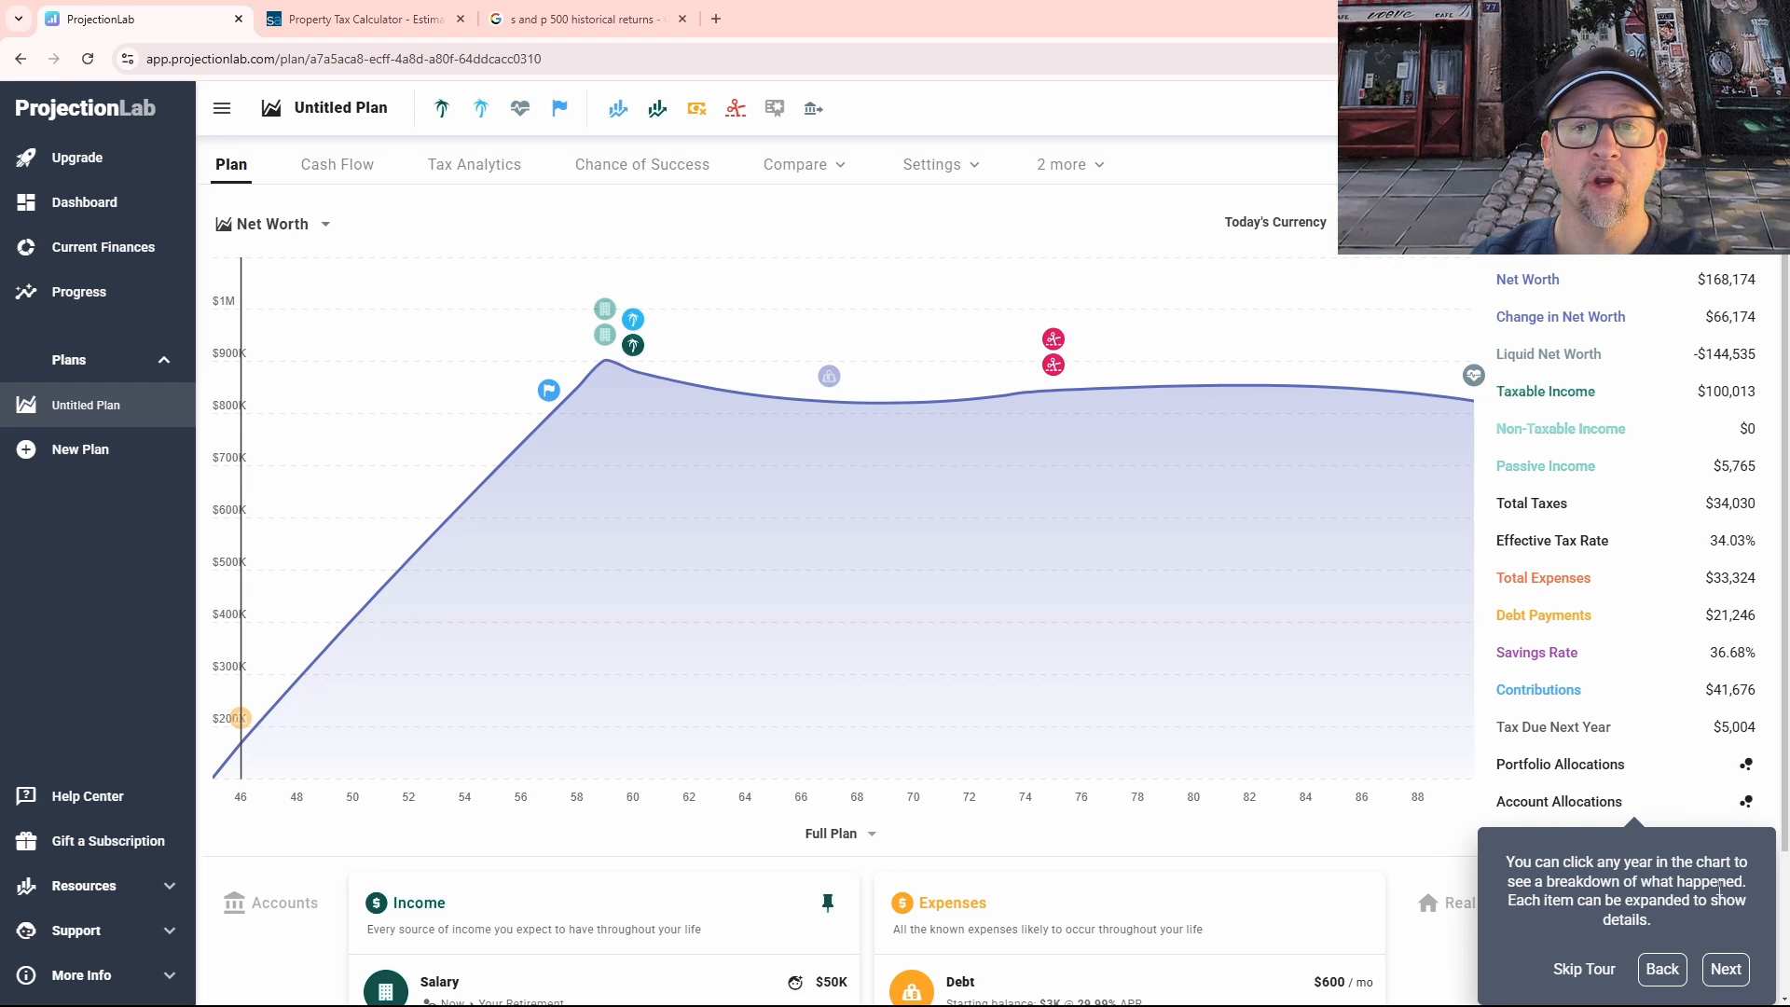
click(1727, 968)
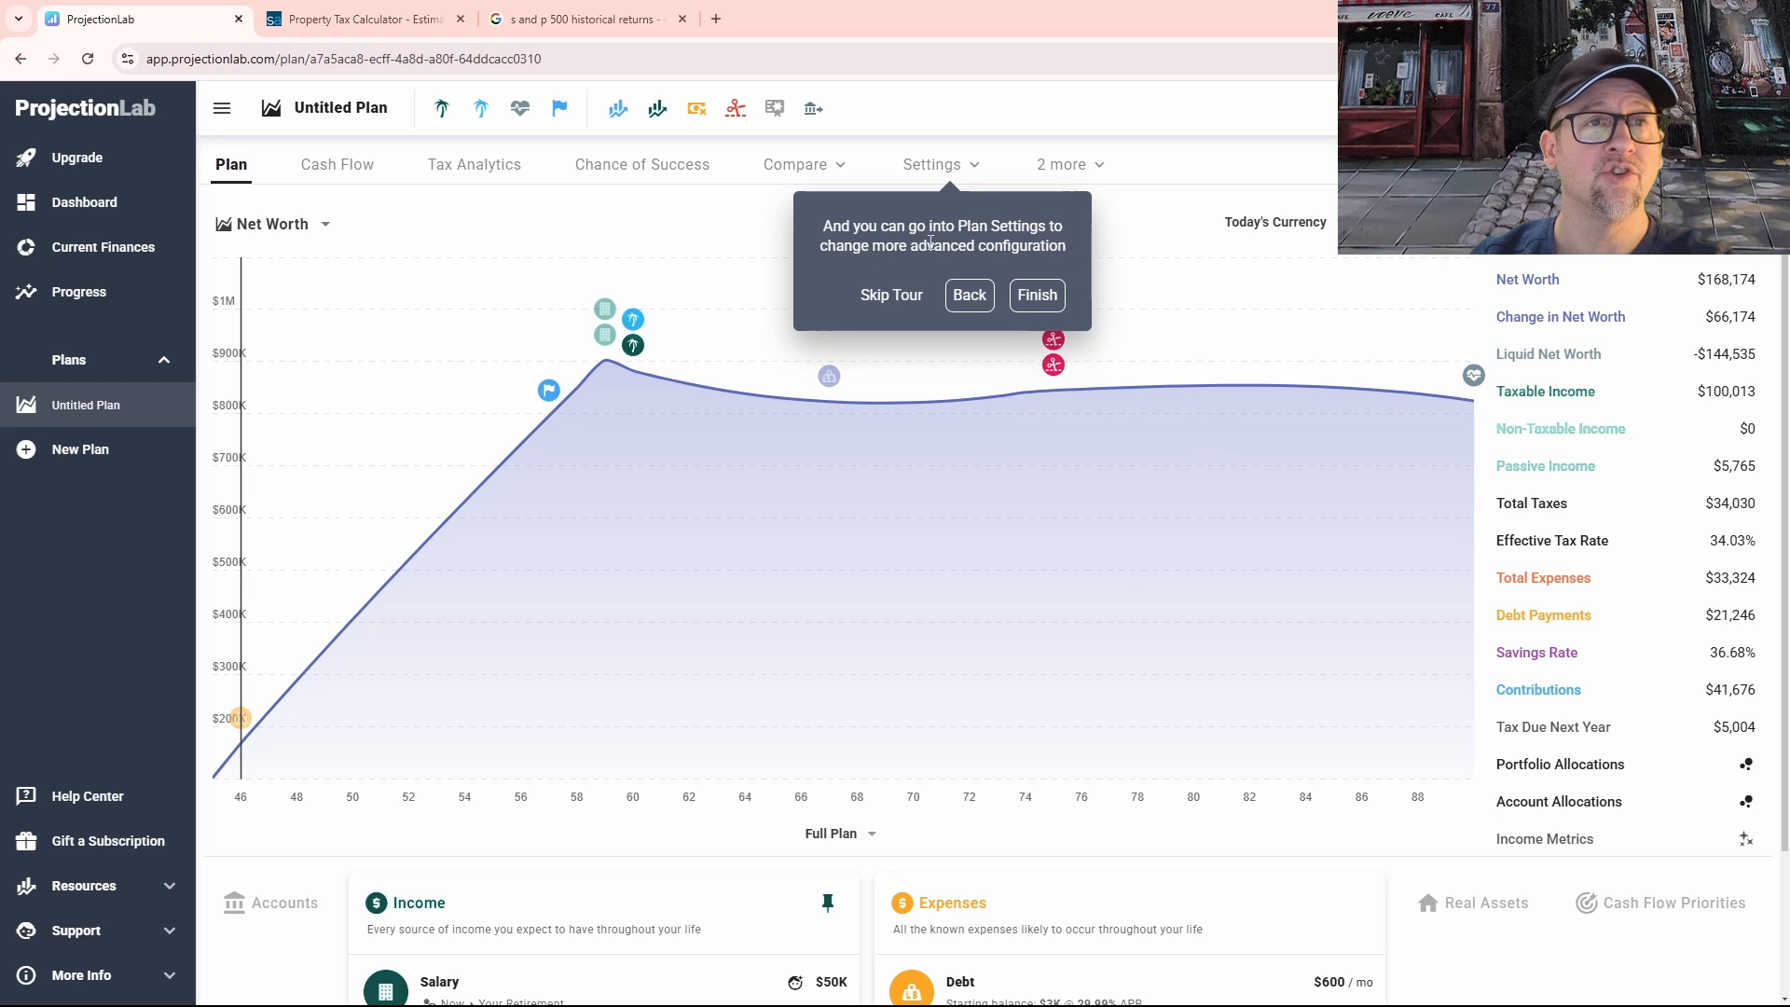
click(1037, 295)
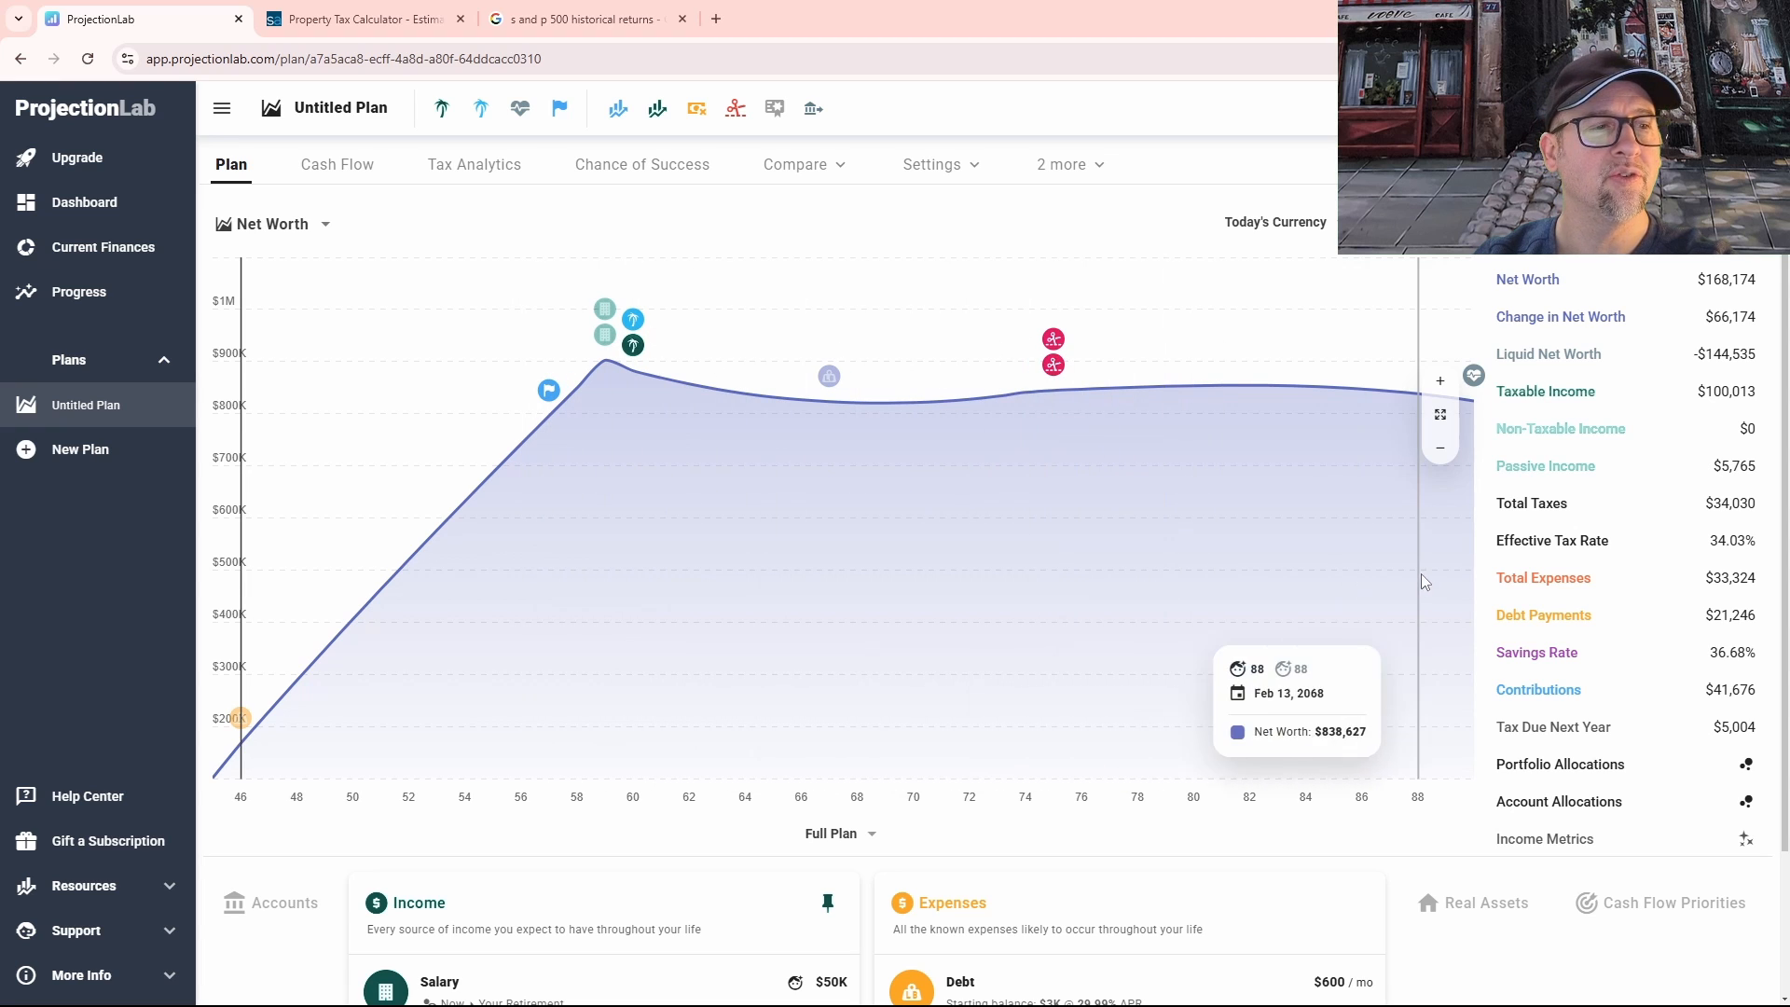
Step: Examine the net worth projection with its income and expense sections, and look through the available new expense types
scroll(1156, 763, down, 2)
scroll(957, 818, up, 2)
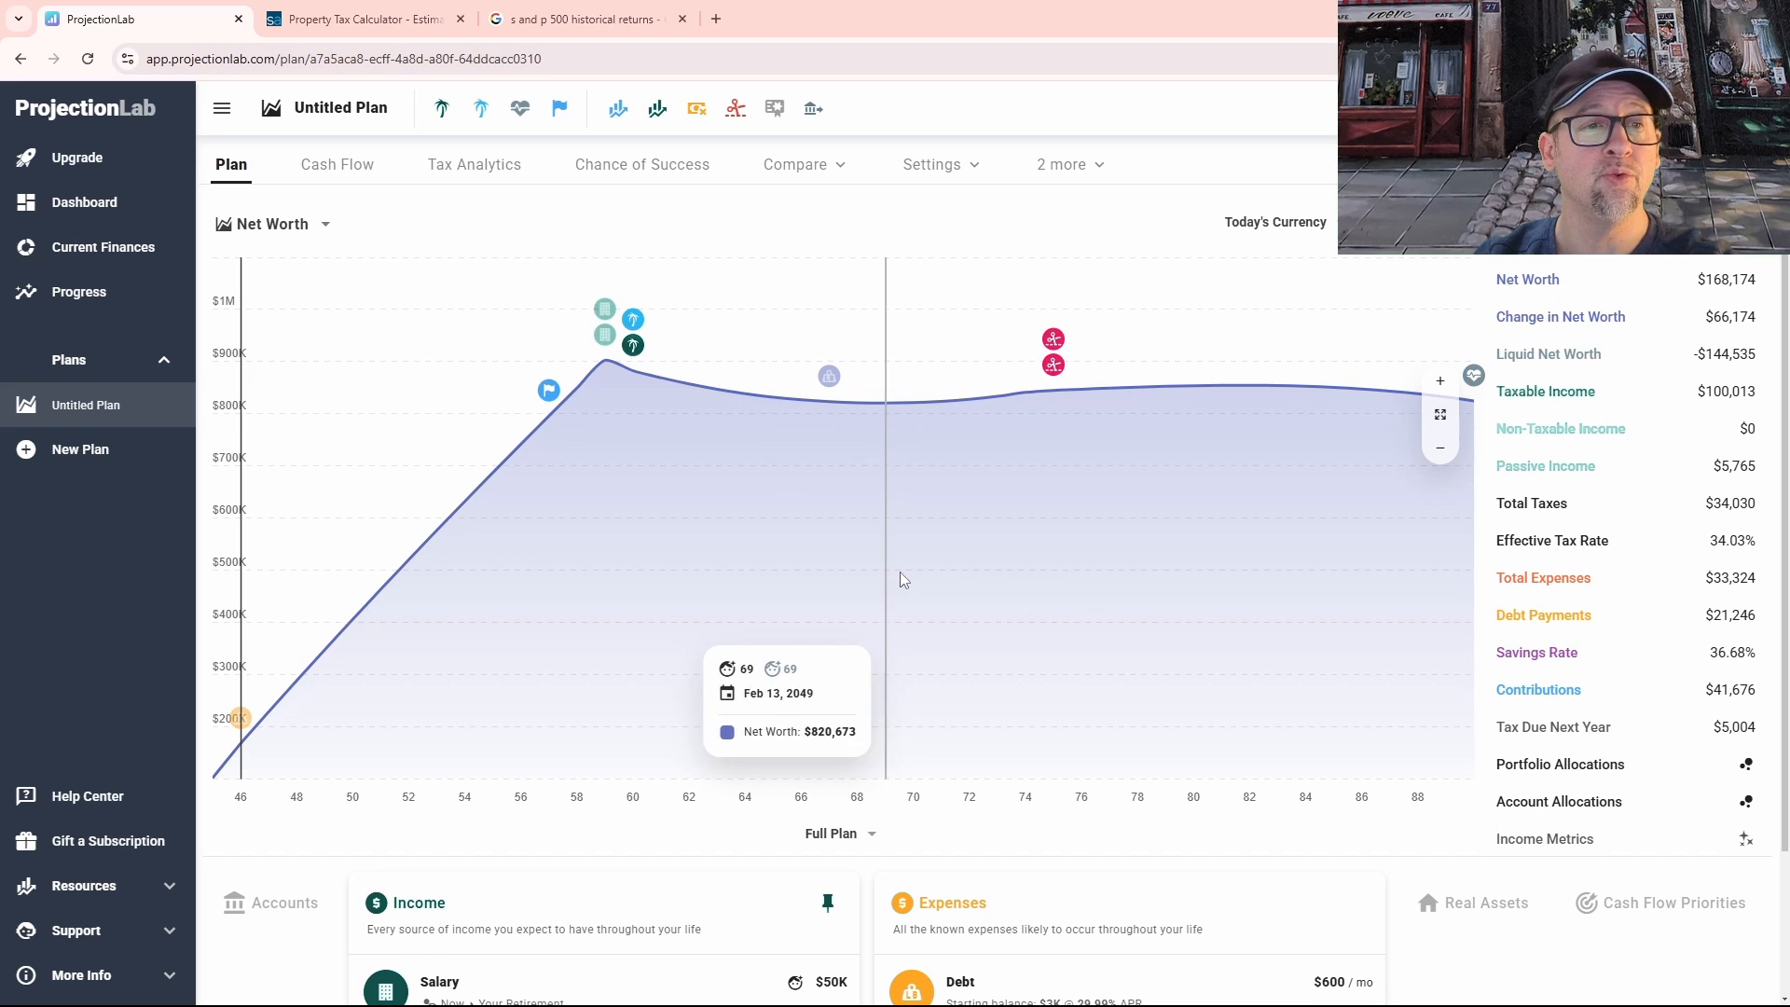
scroll(899, 572, down, 2)
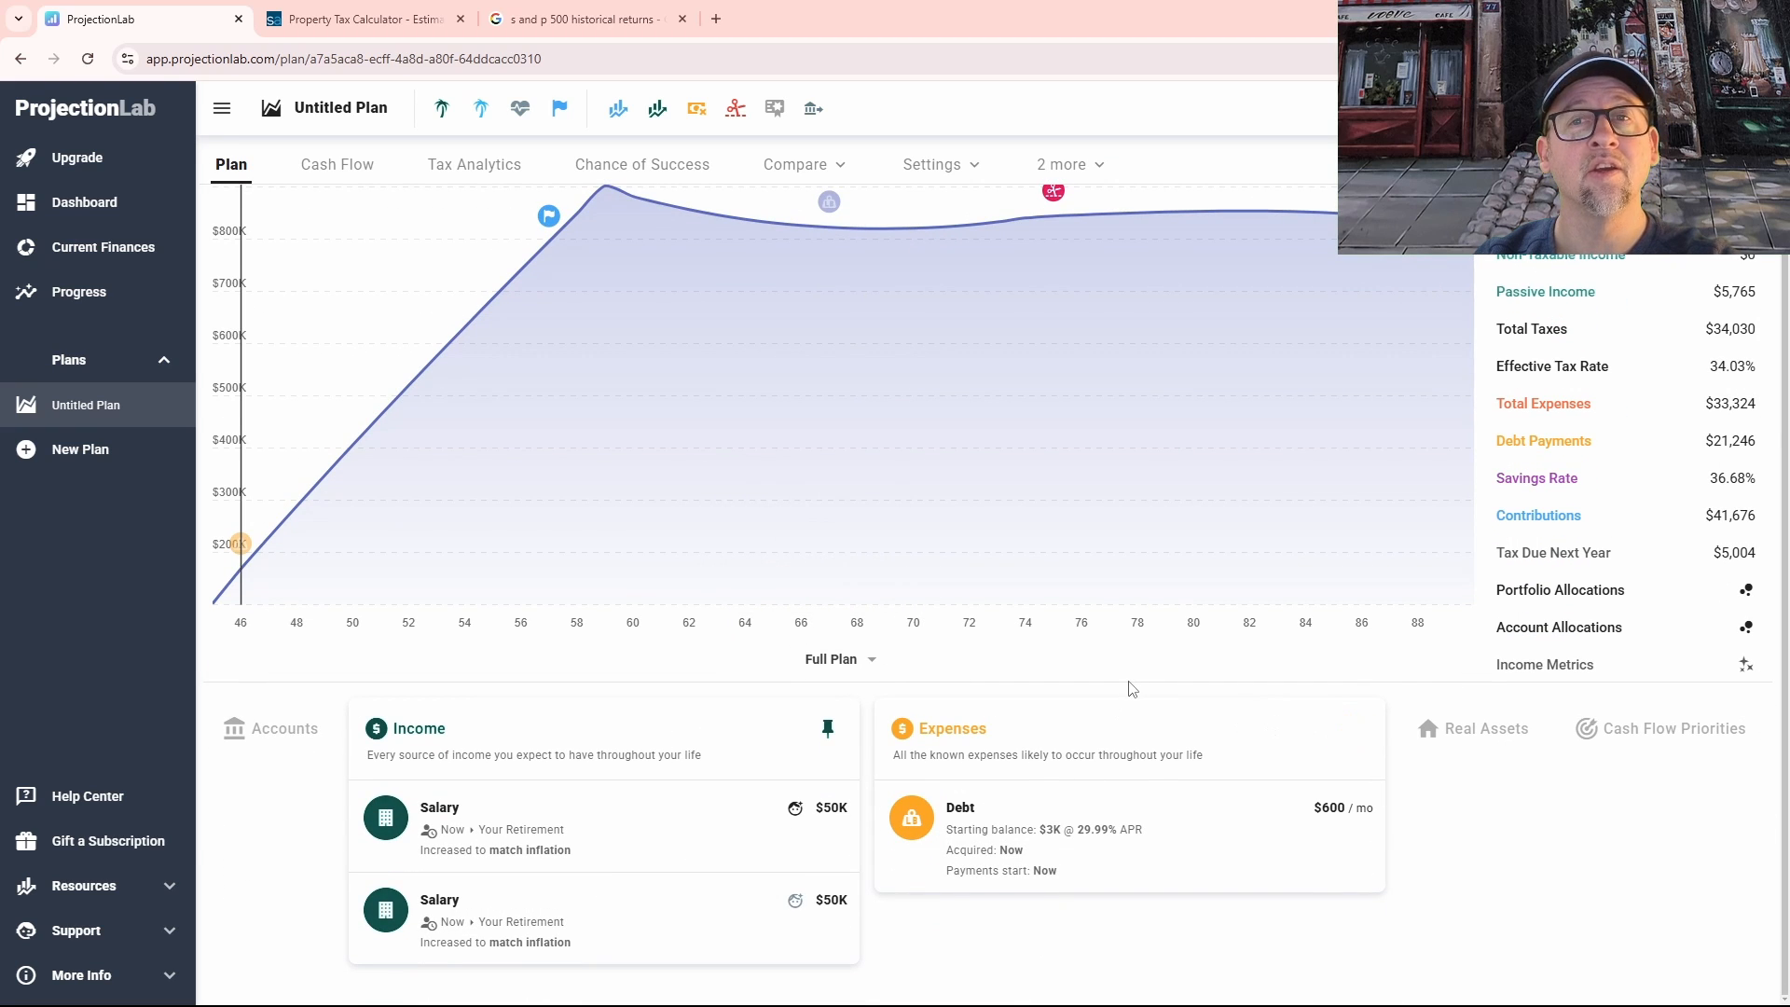
scroll(1132, 673, up, 2)
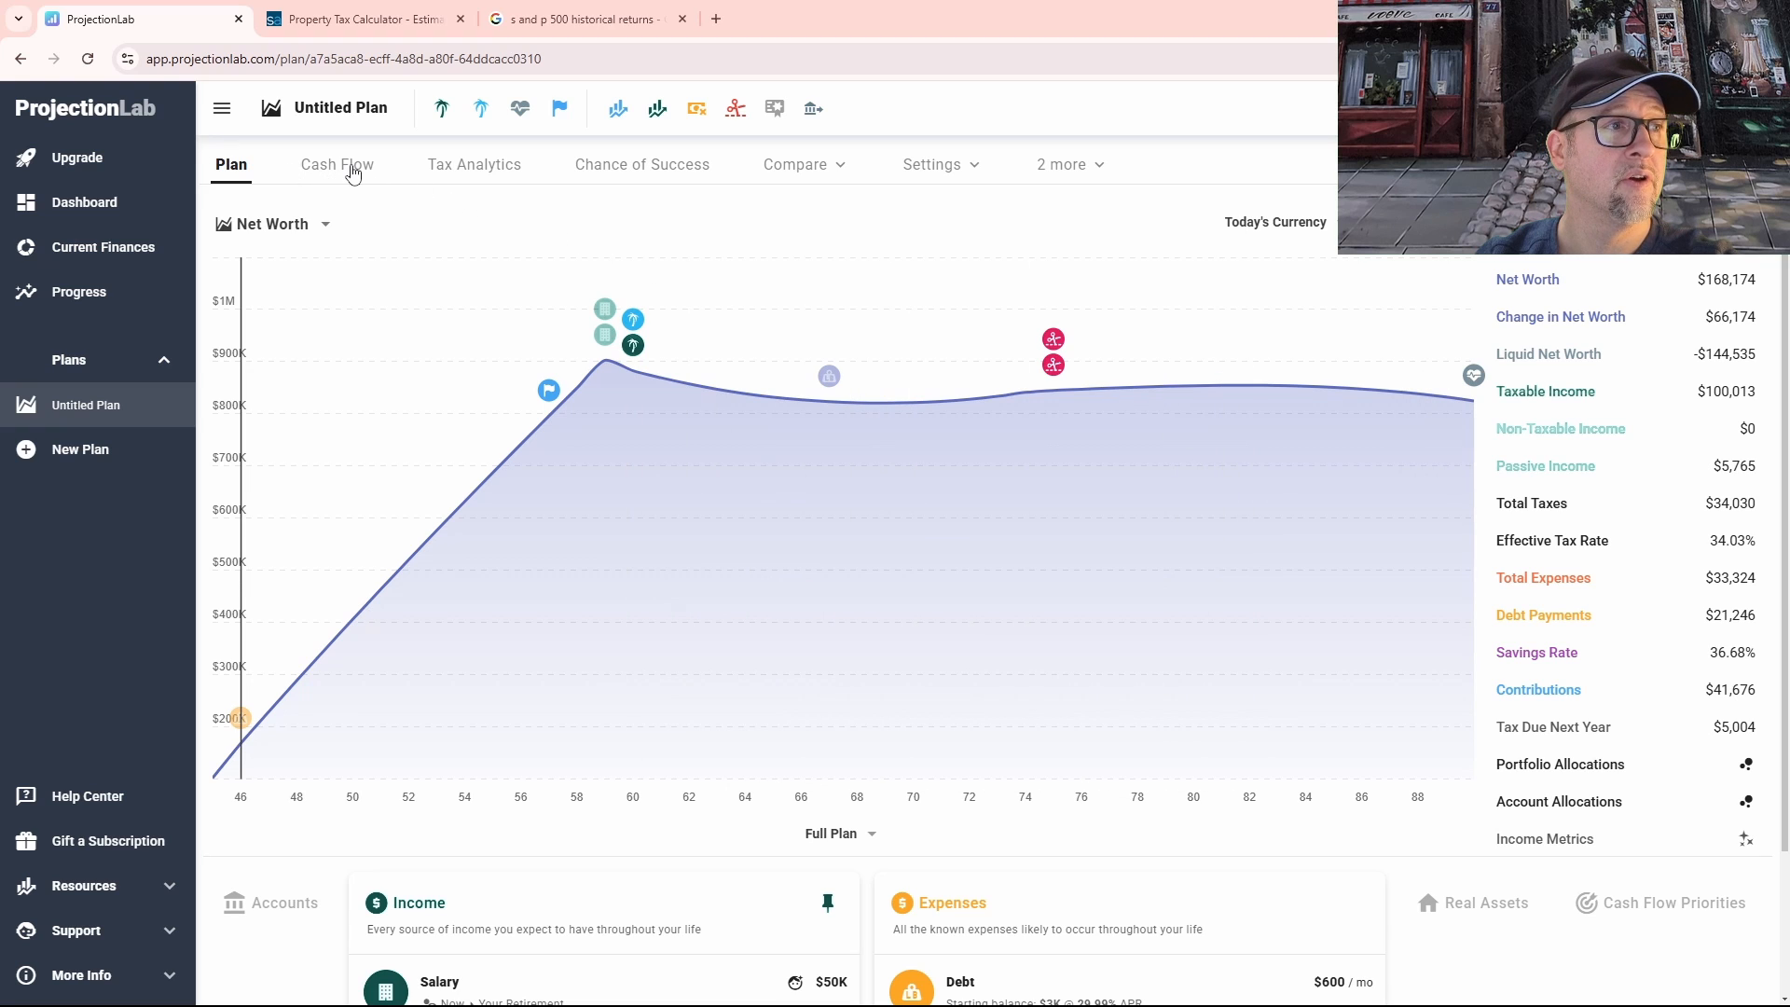
scroll(711, 719, down, 2)
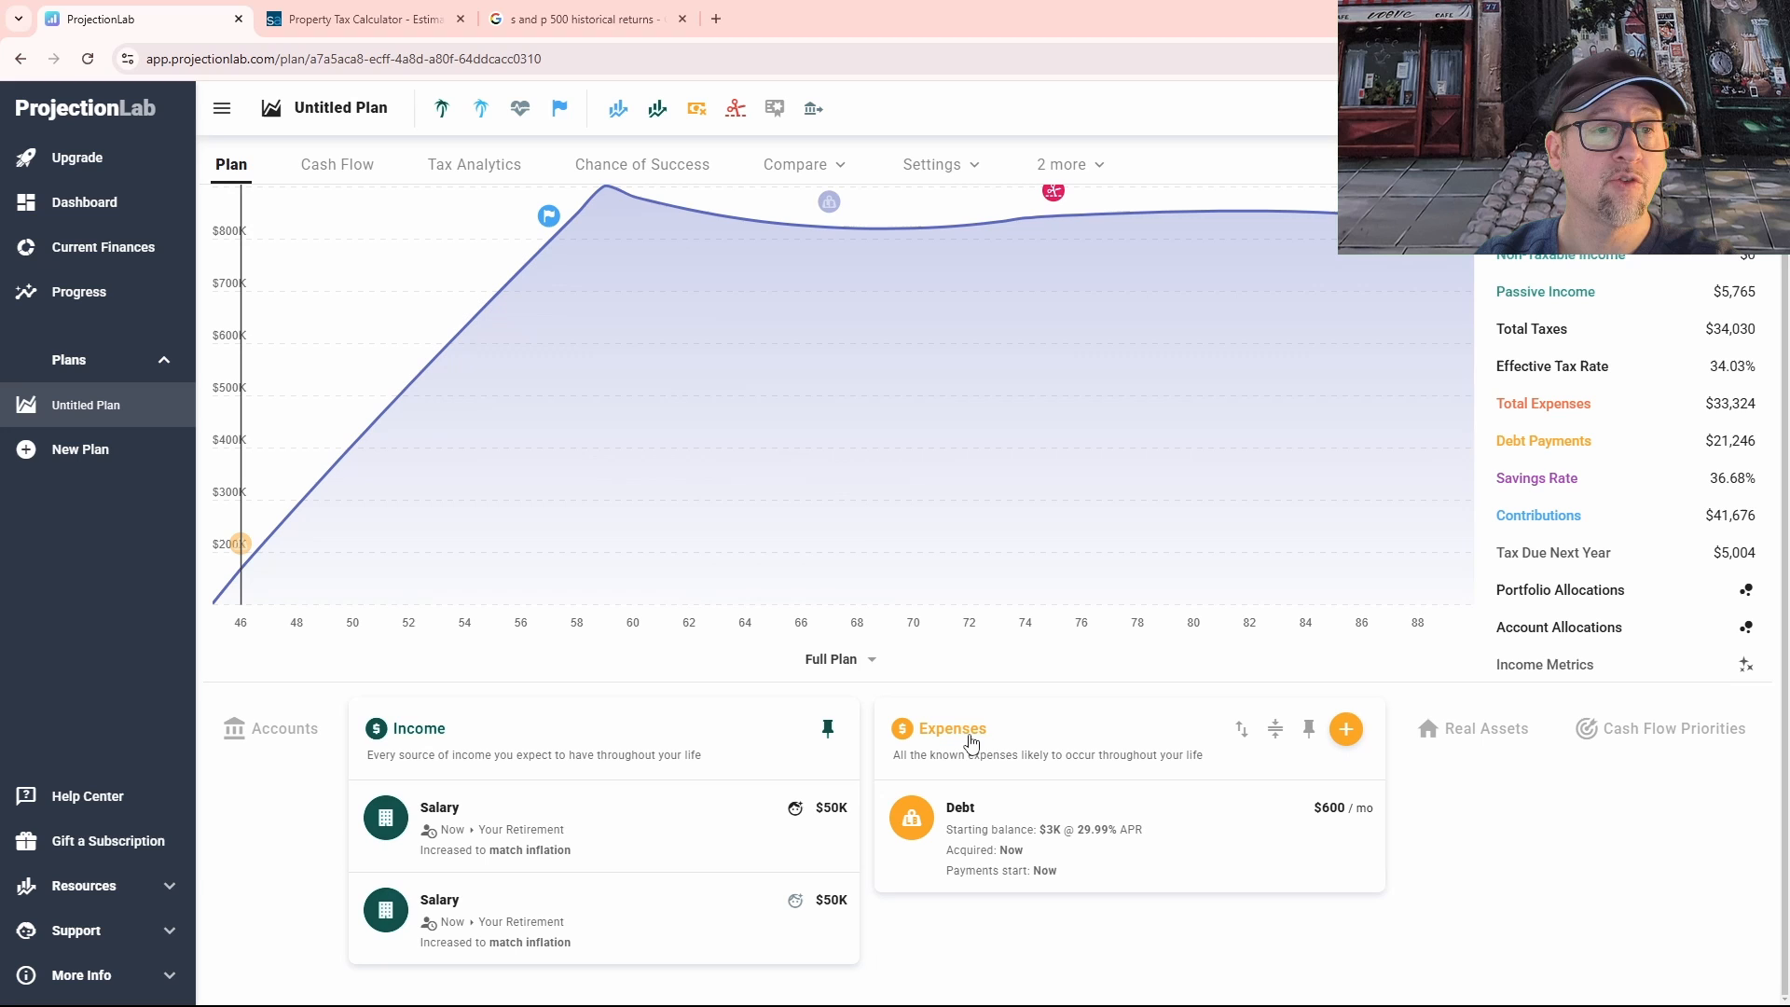
click(1346, 729)
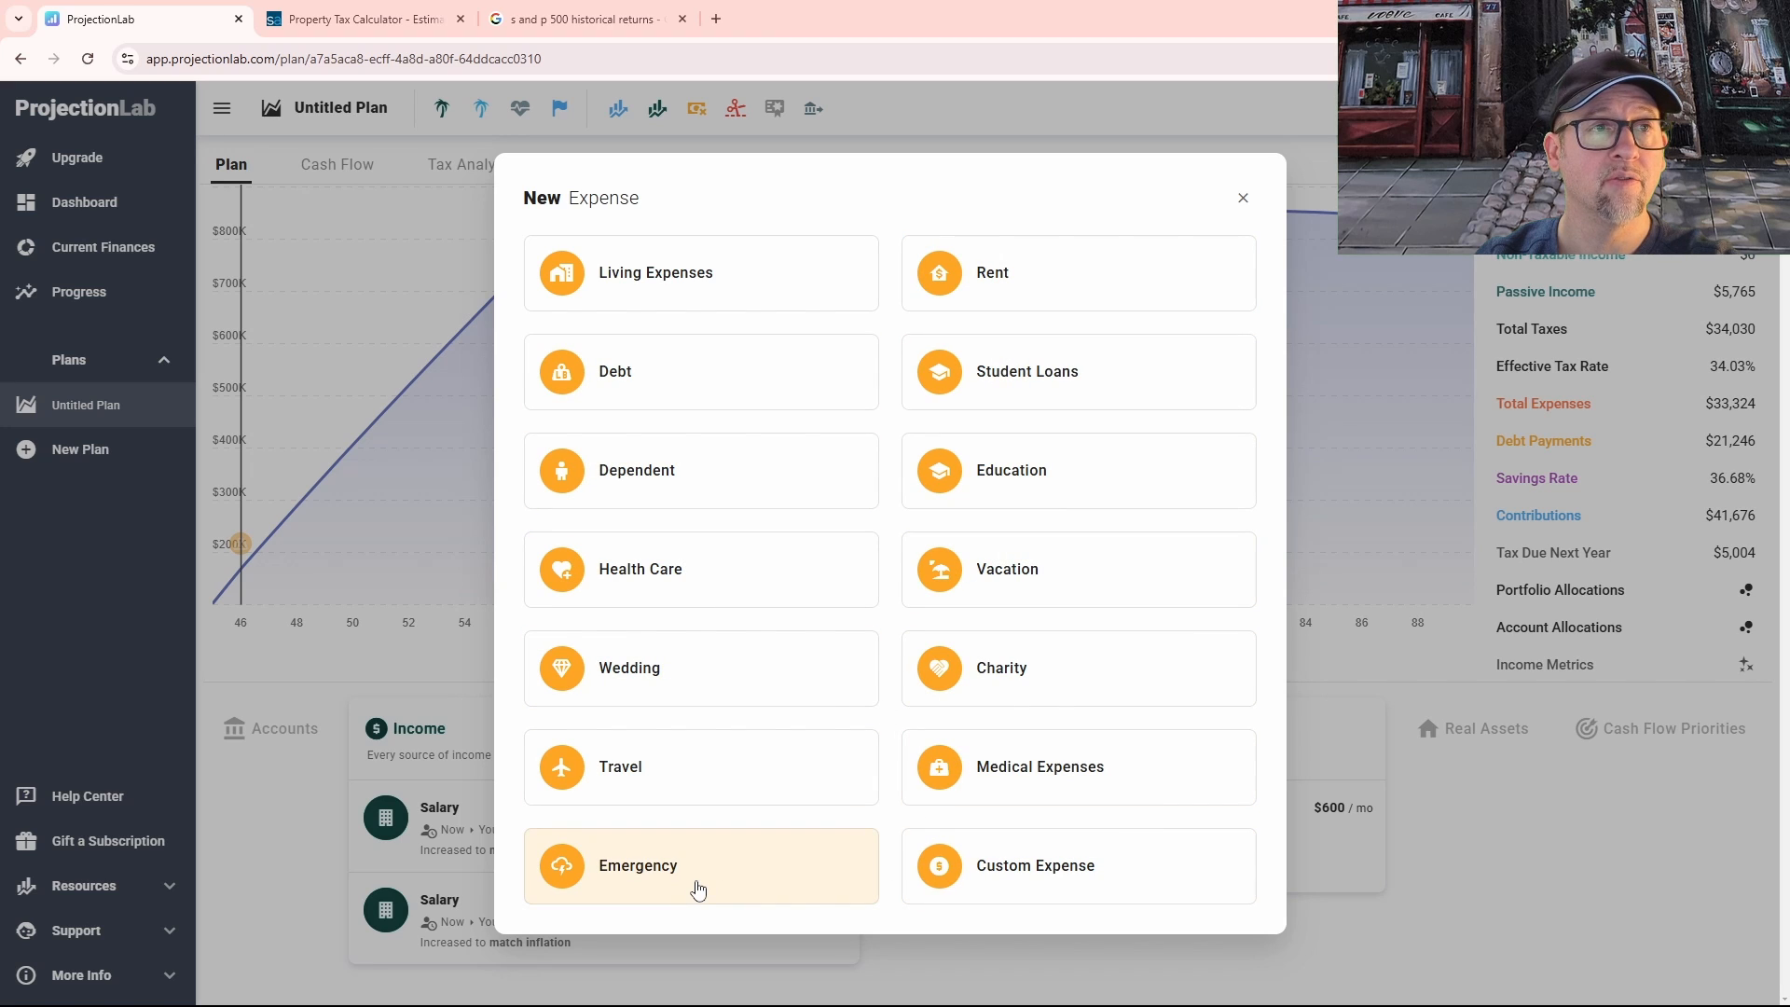
click(1241, 205)
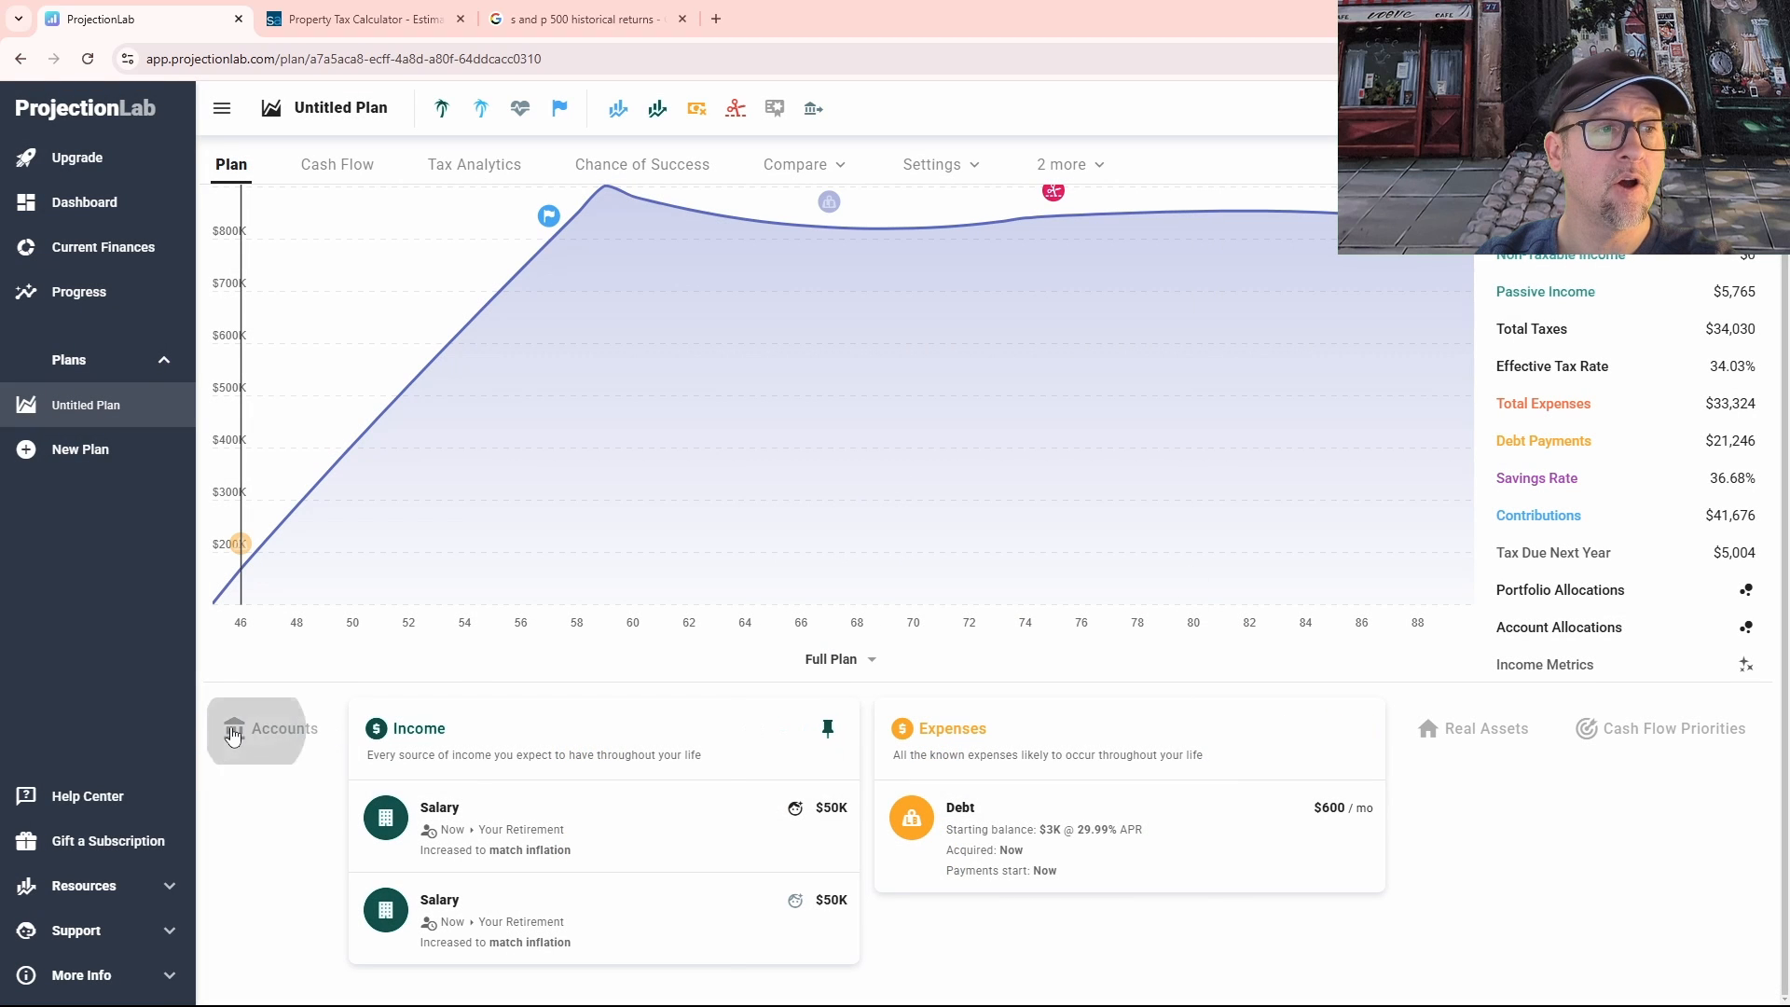
Step: View the accounts used in the plan and return to its expenses
click(265, 728)
scroll(366, 798, down, 1)
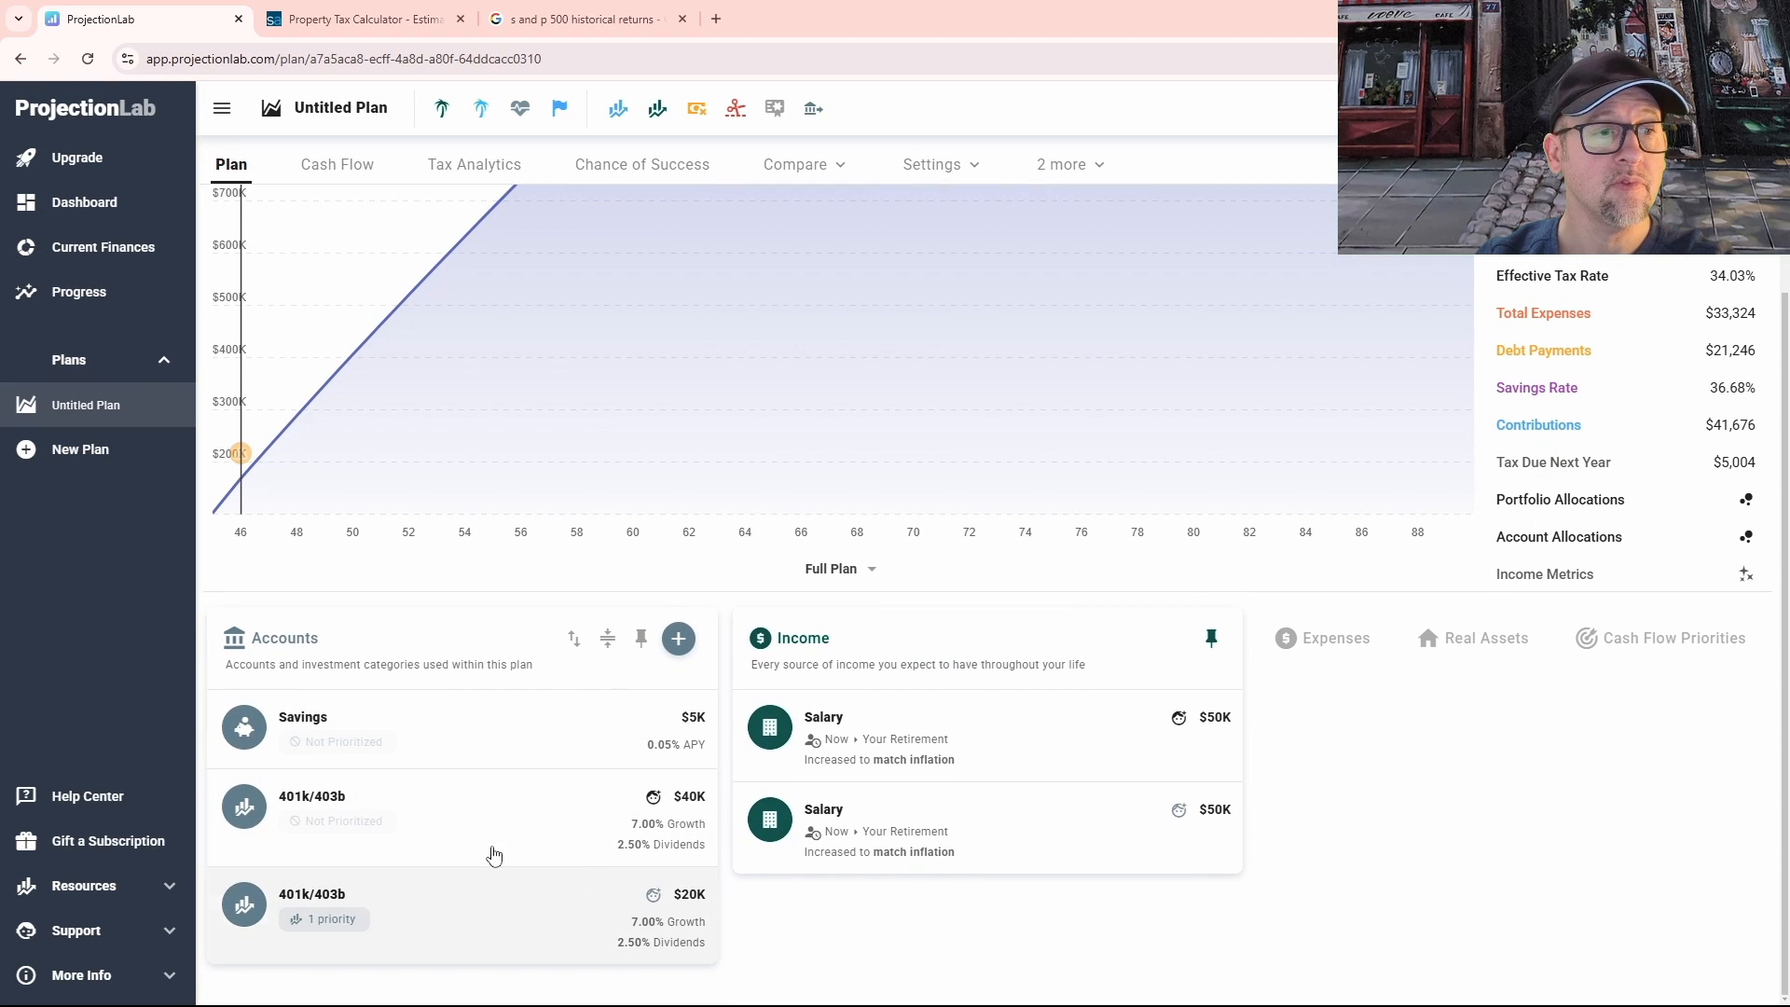
click(1320, 647)
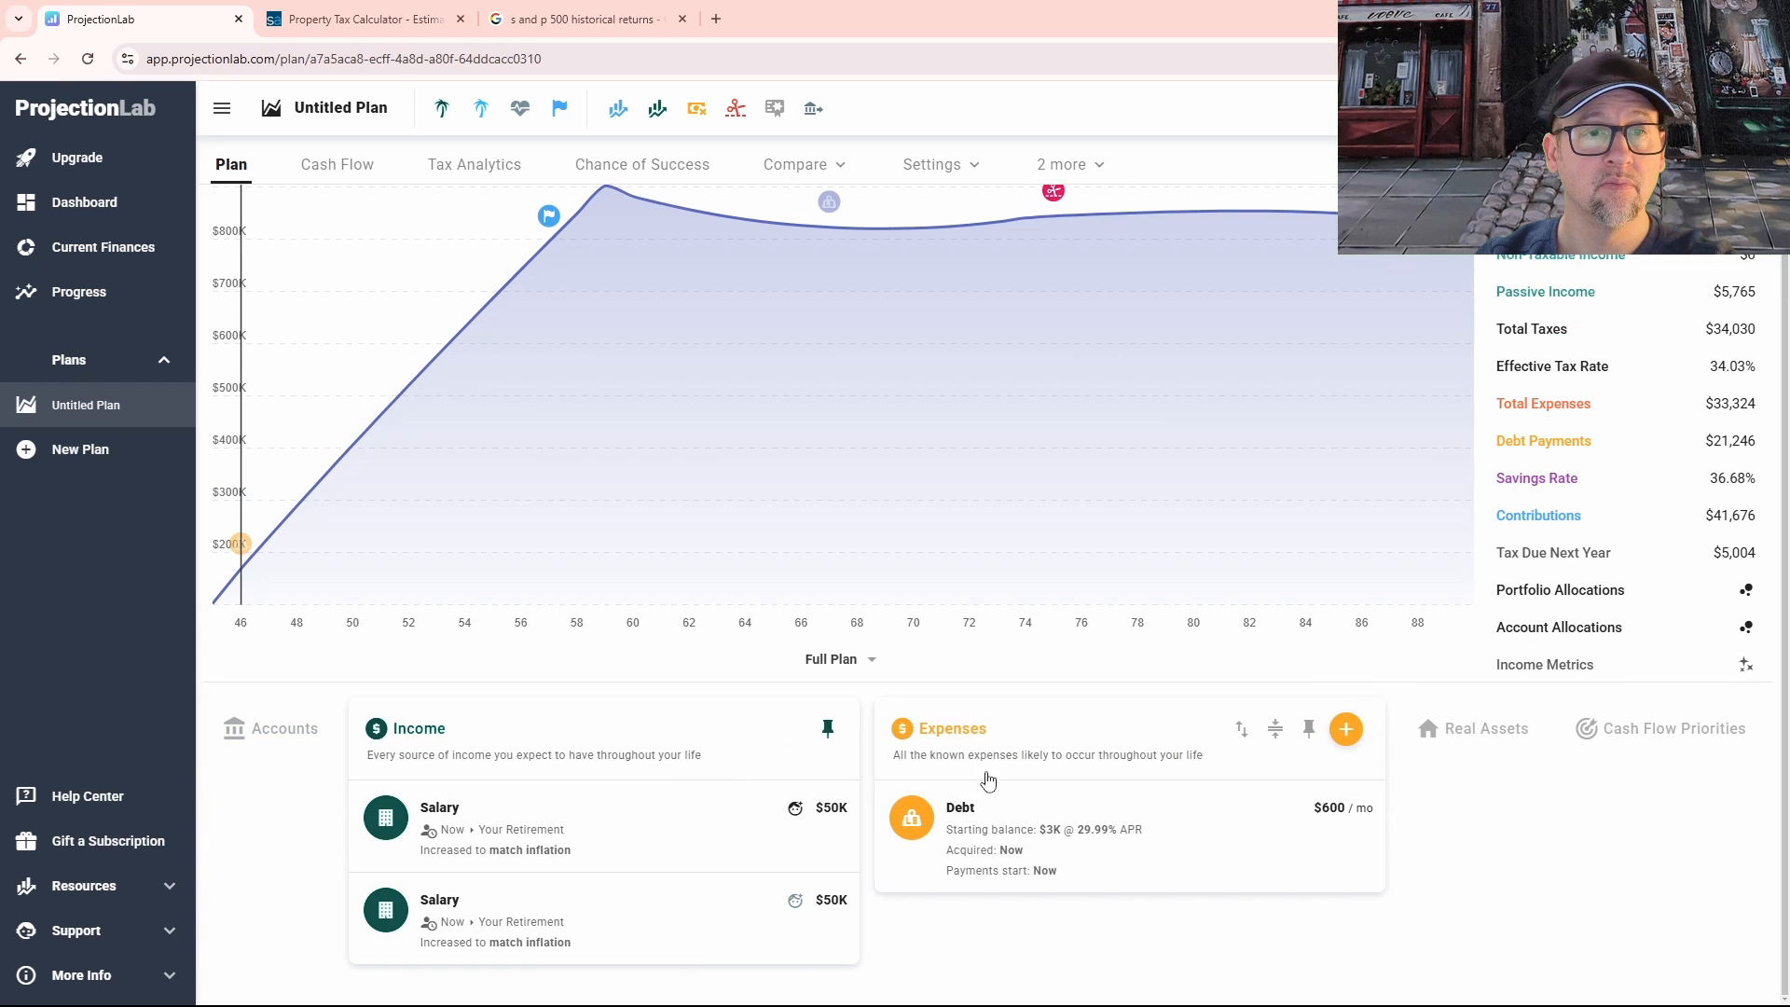
Step: Look through the available expense types, the cash flow priorities and the real assets, and return to the plan's expenses
click(1345, 729)
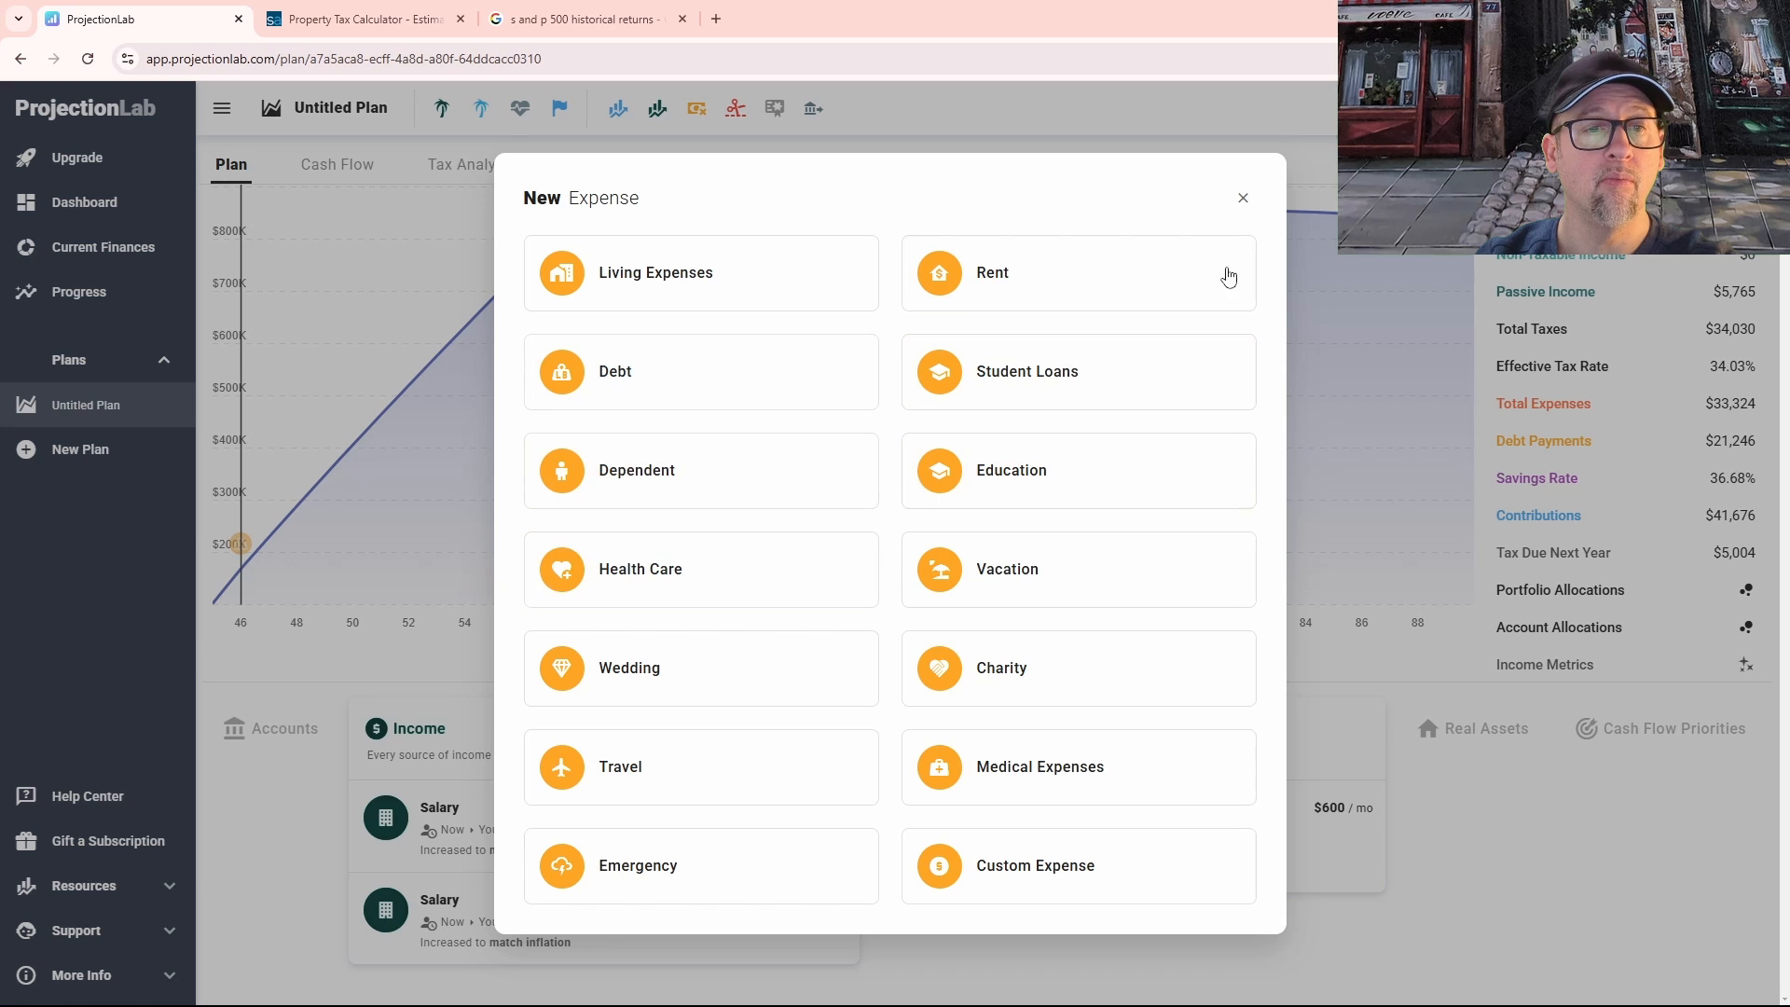
click(1243, 198)
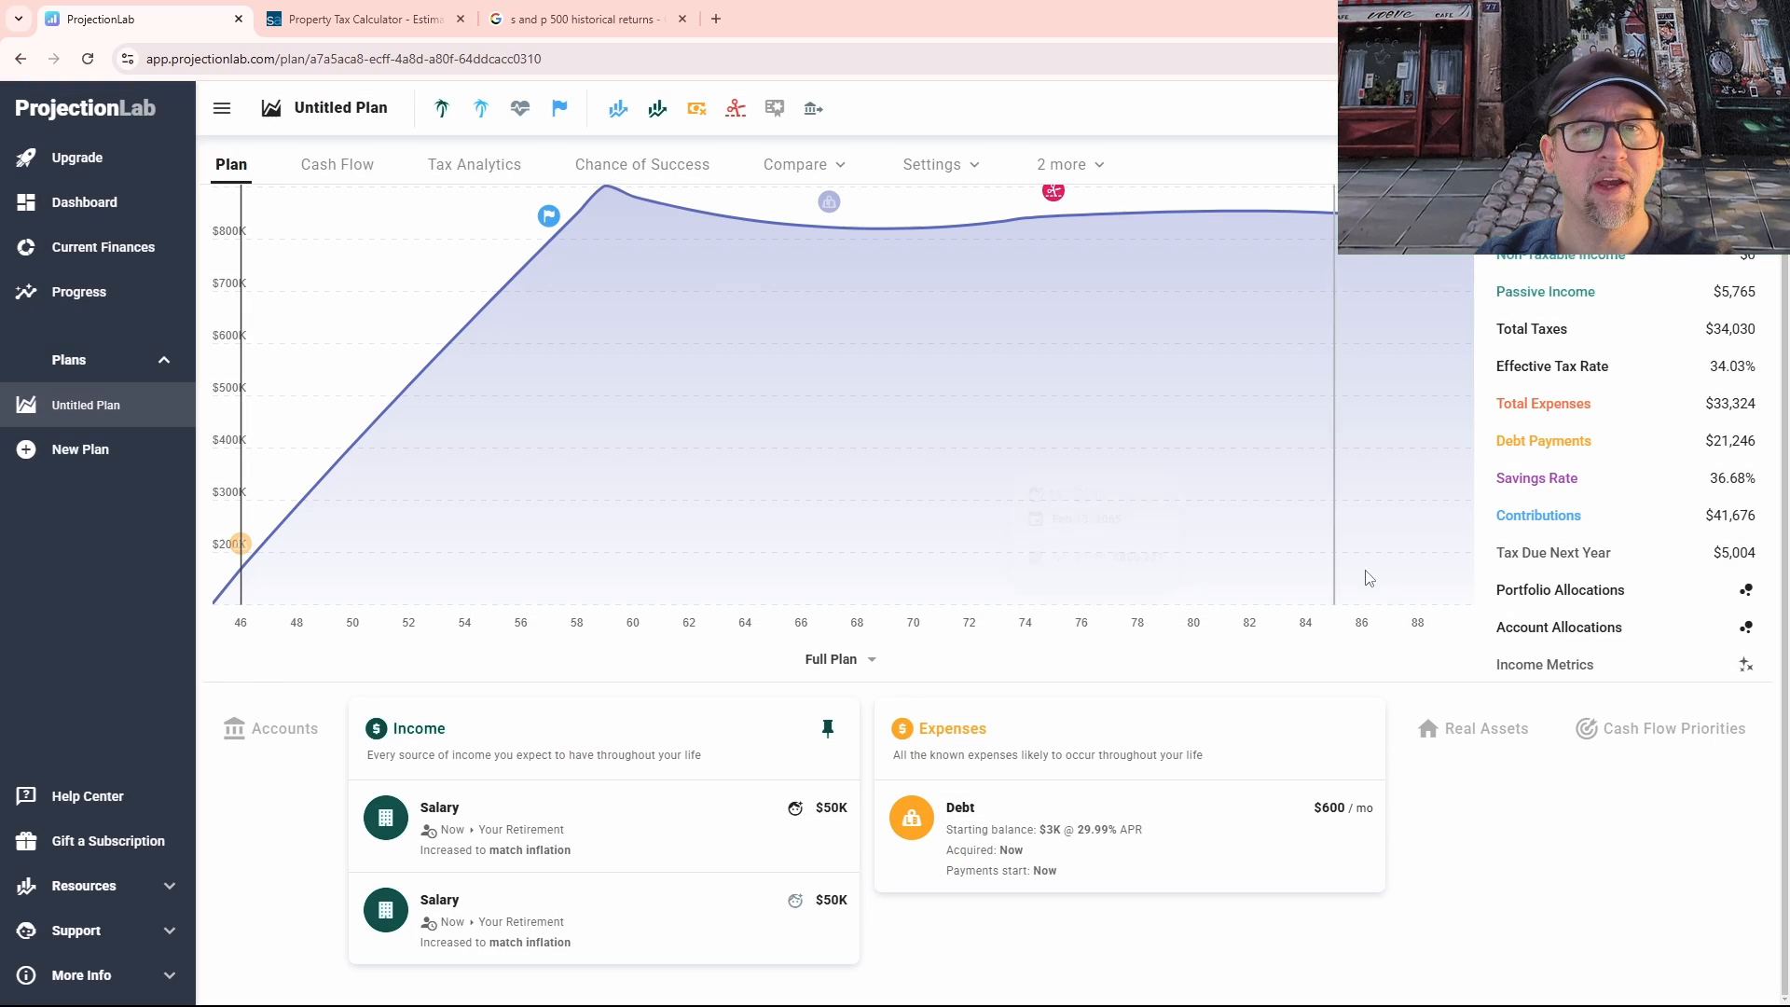
click(1587, 728)
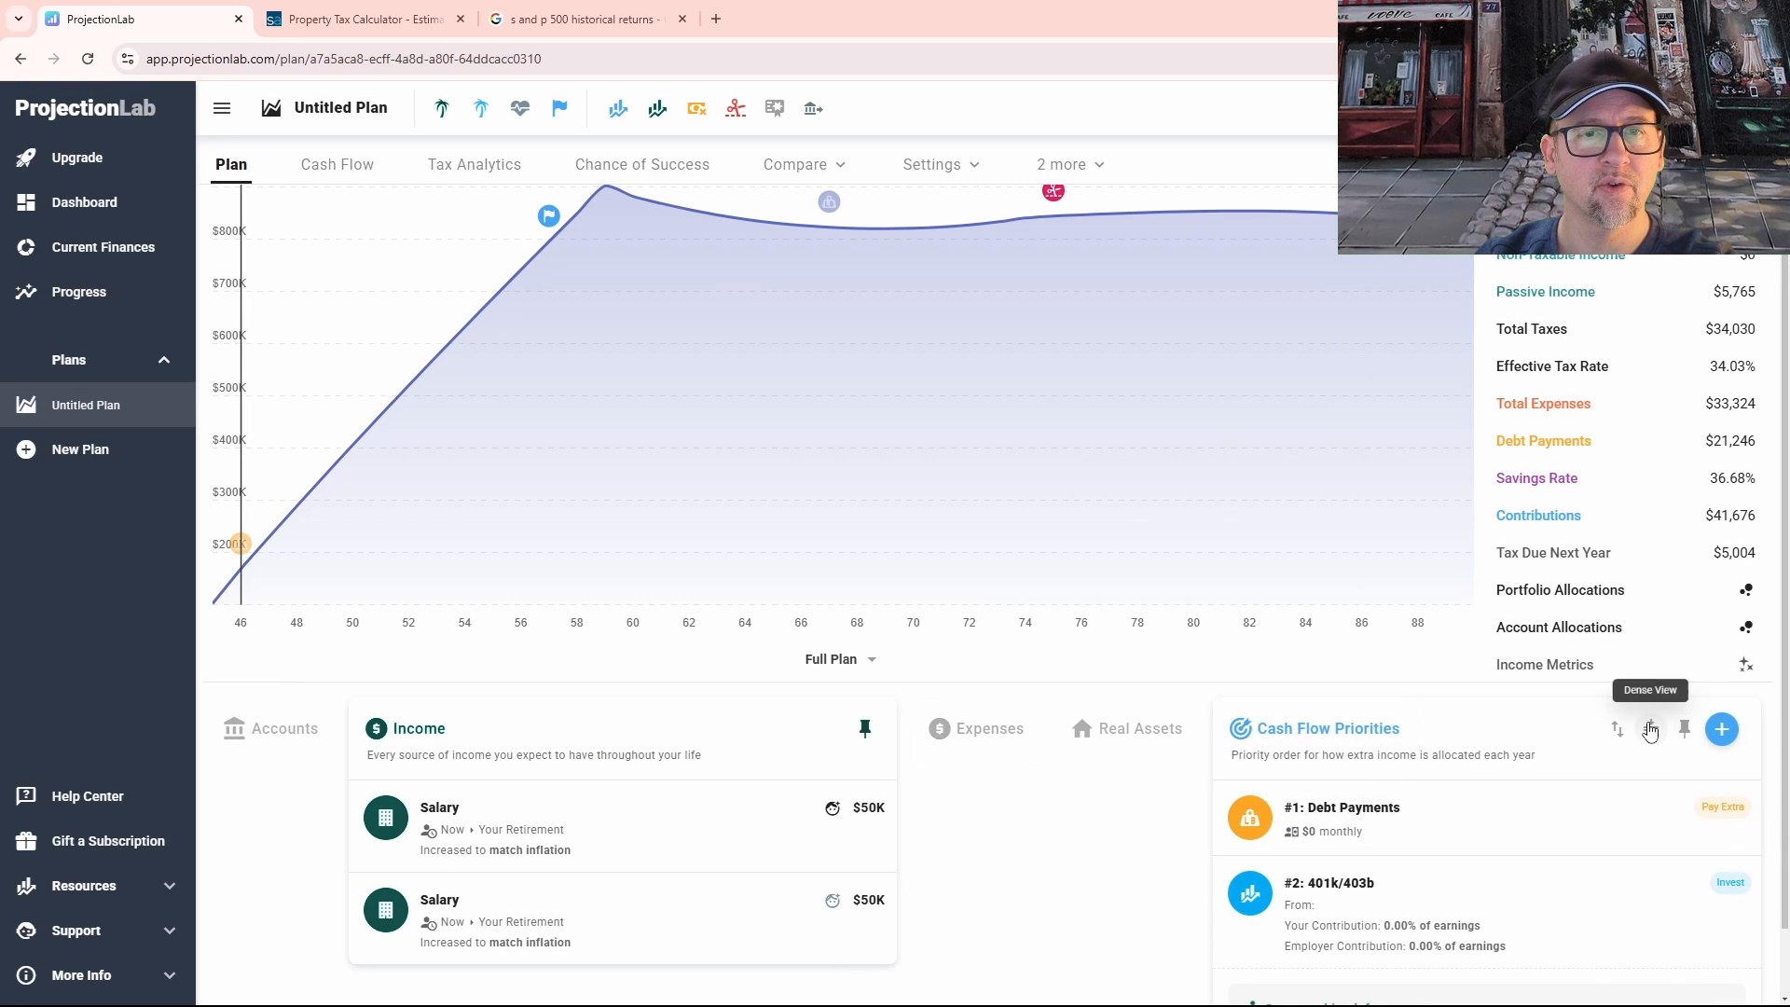
click(1146, 737)
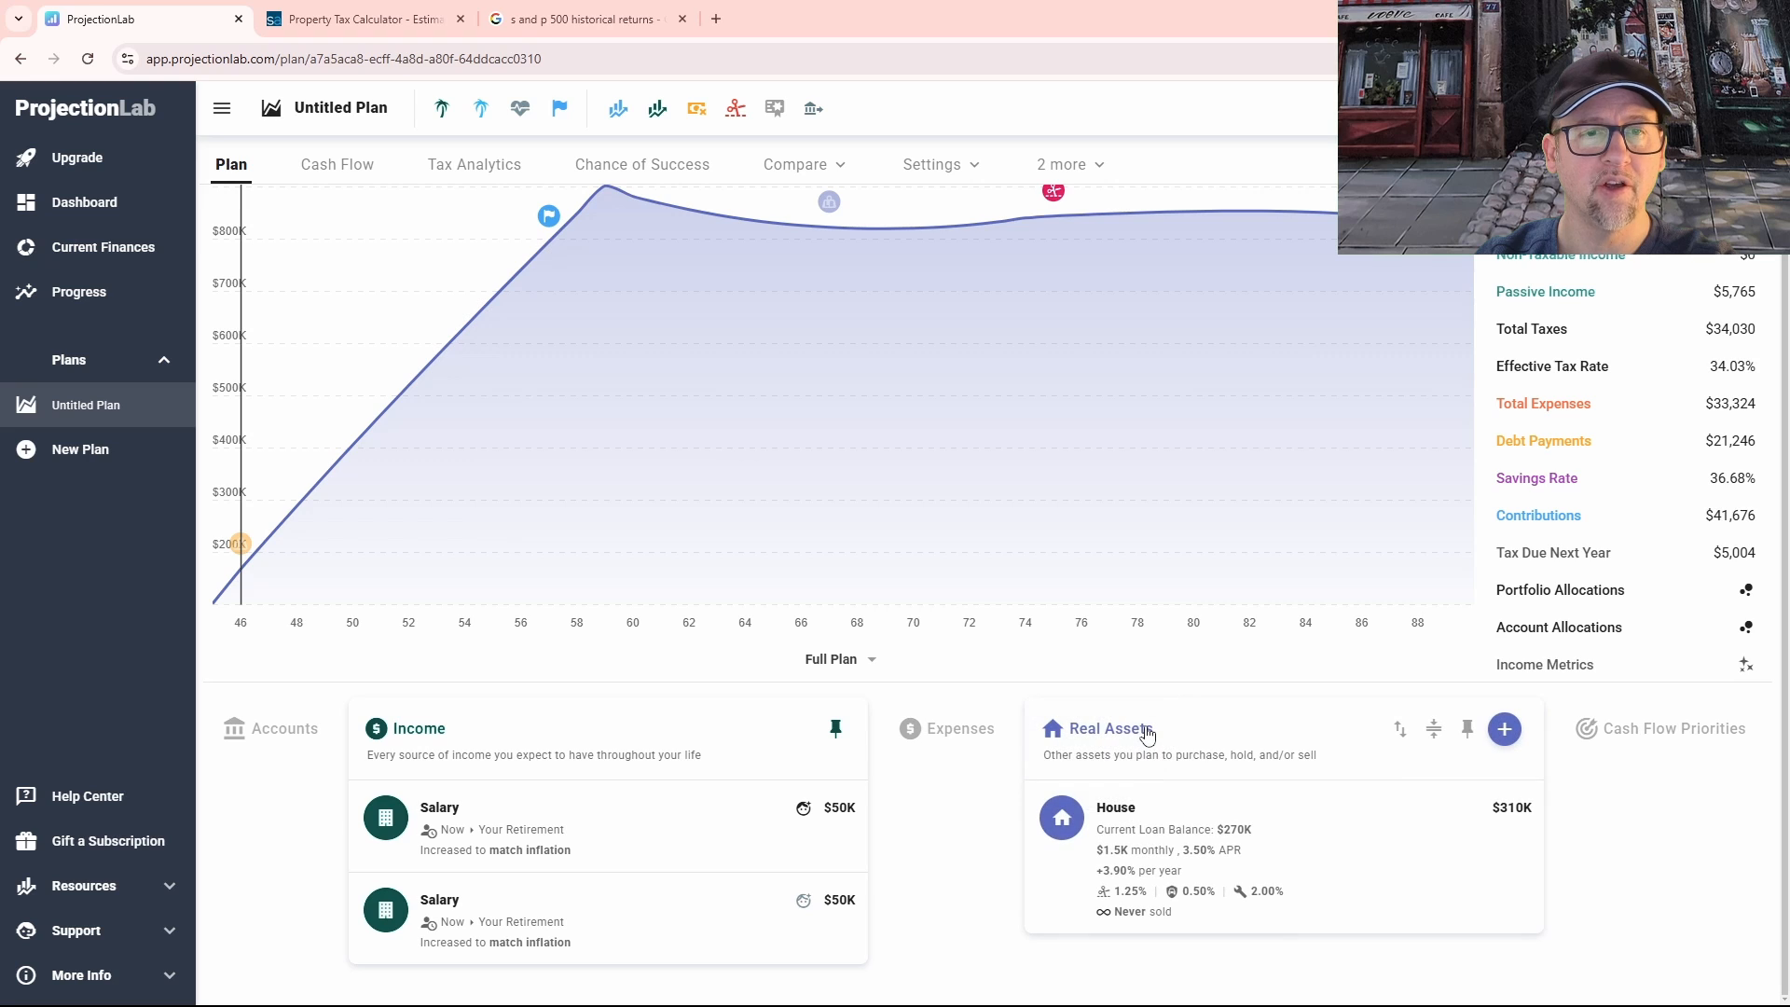
click(941, 736)
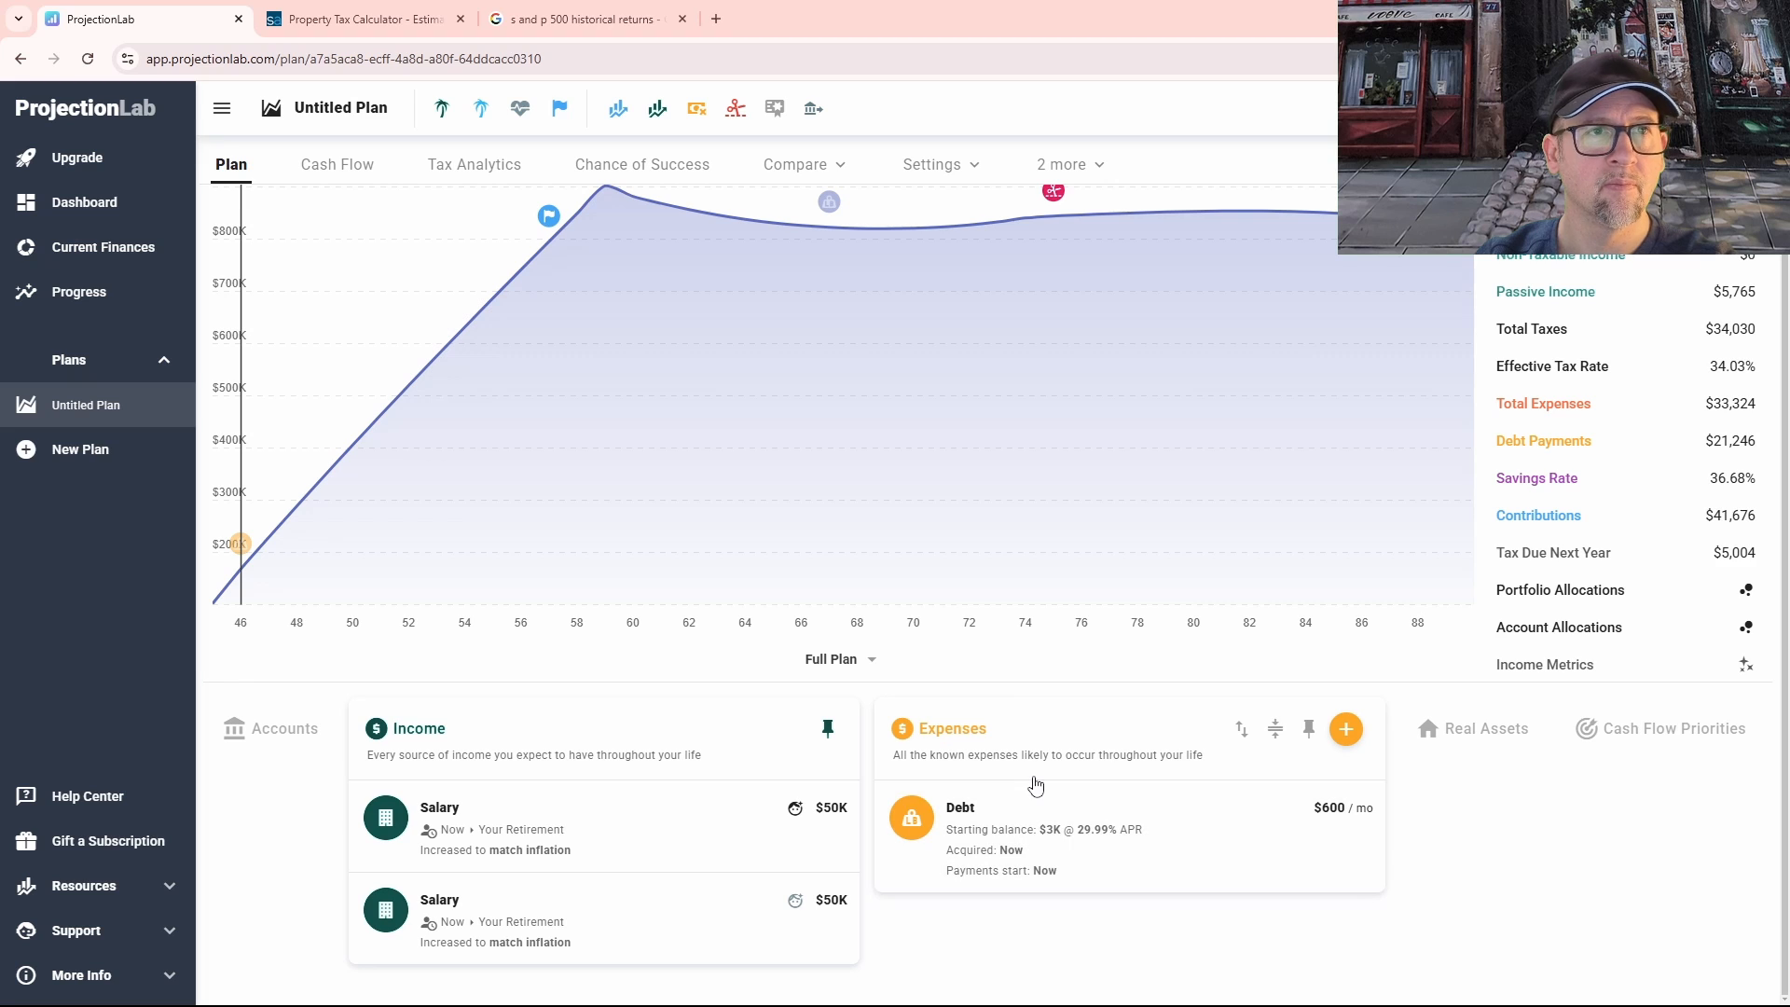
Step: Set the plan's investment growth rate to 5%
mouse_move(442, 113)
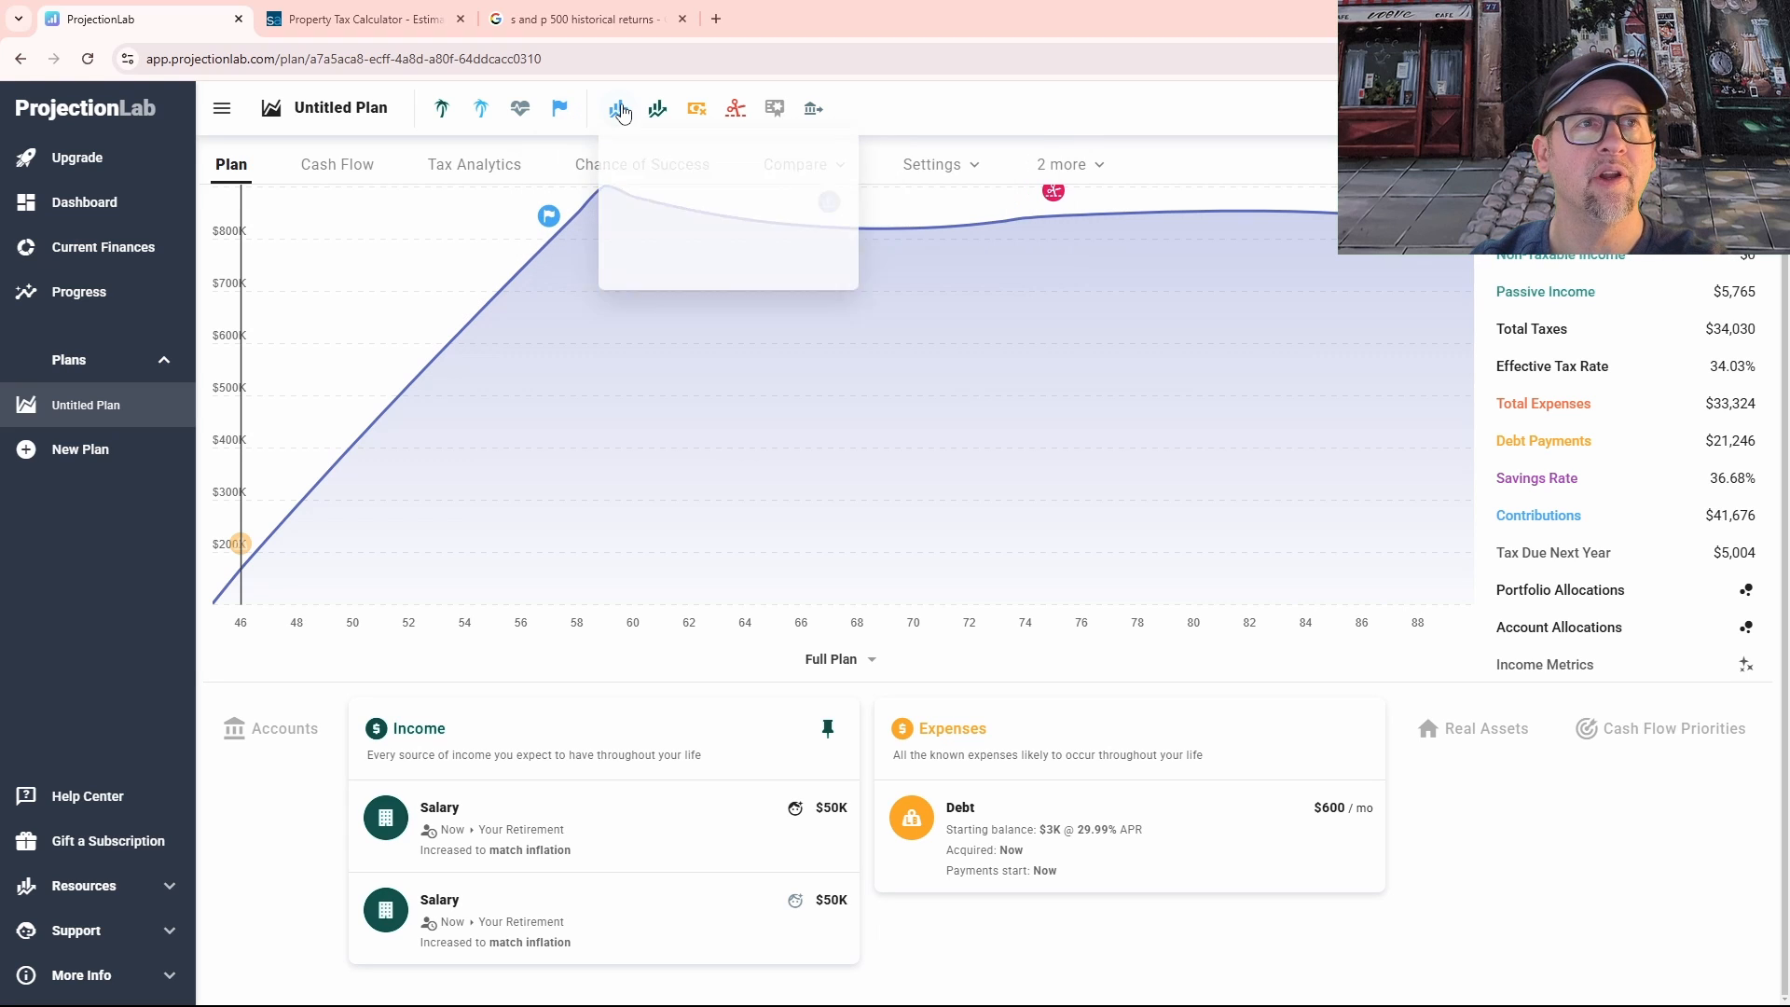
mouse_move(617, 114)
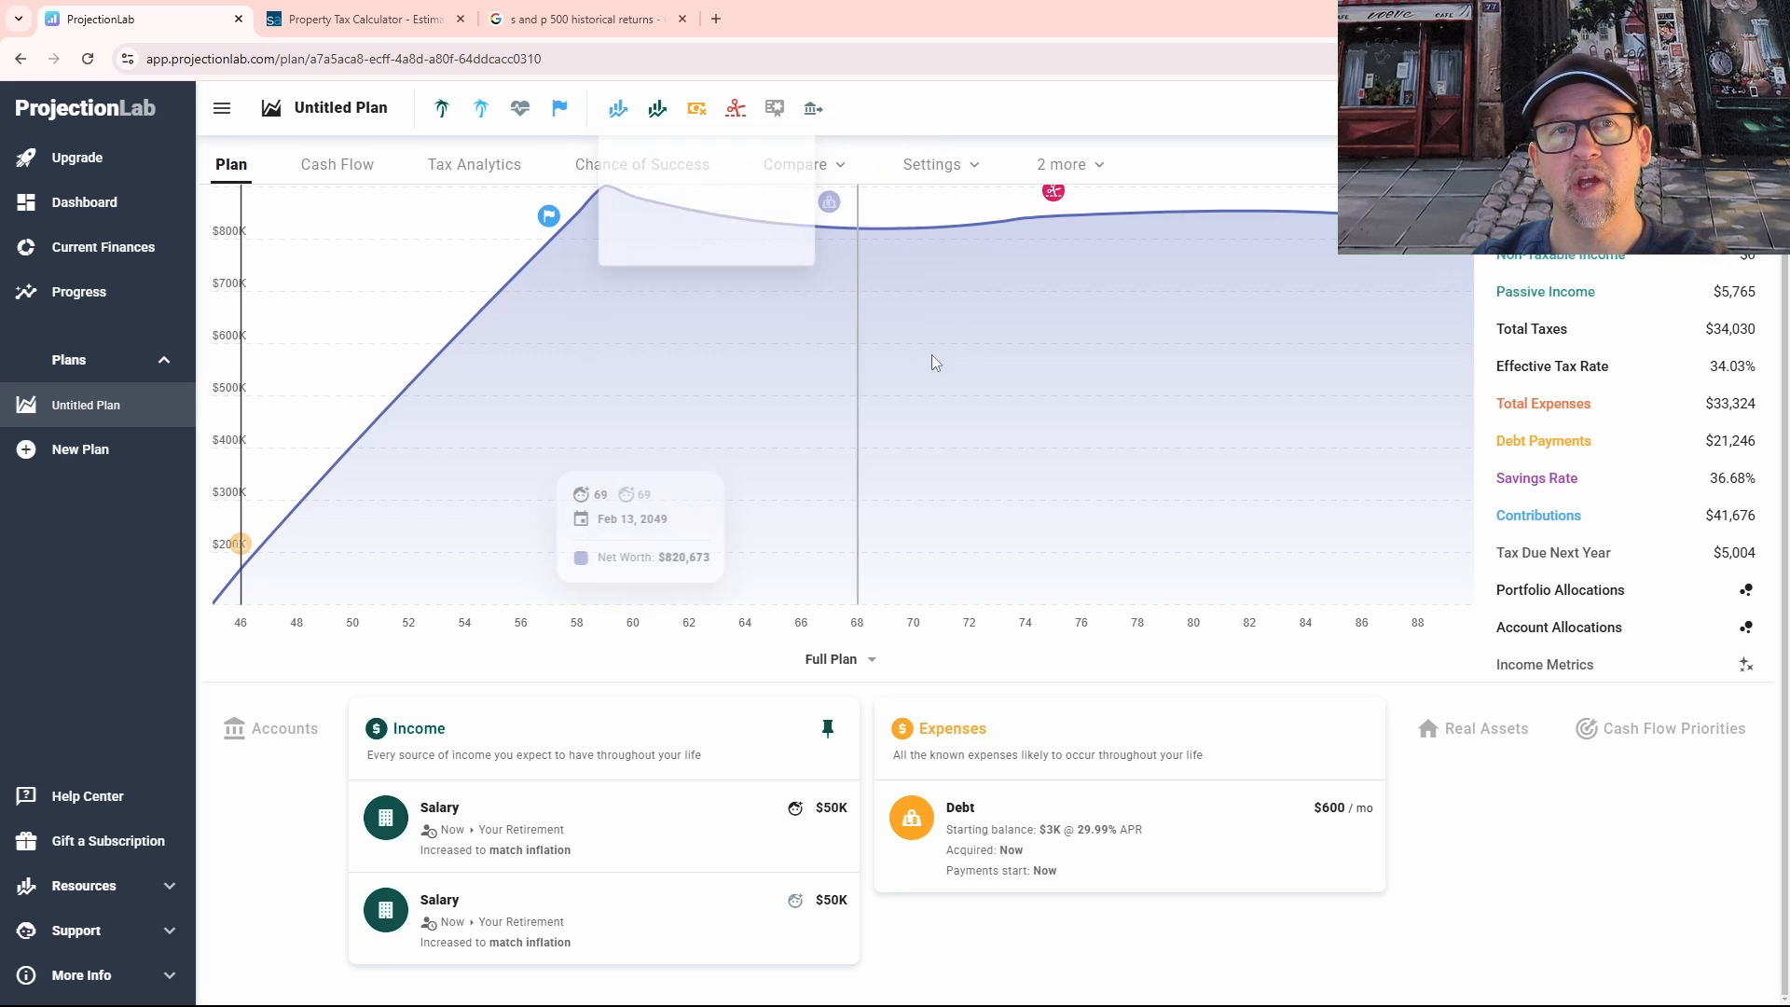
scroll(932, 363, up, 2)
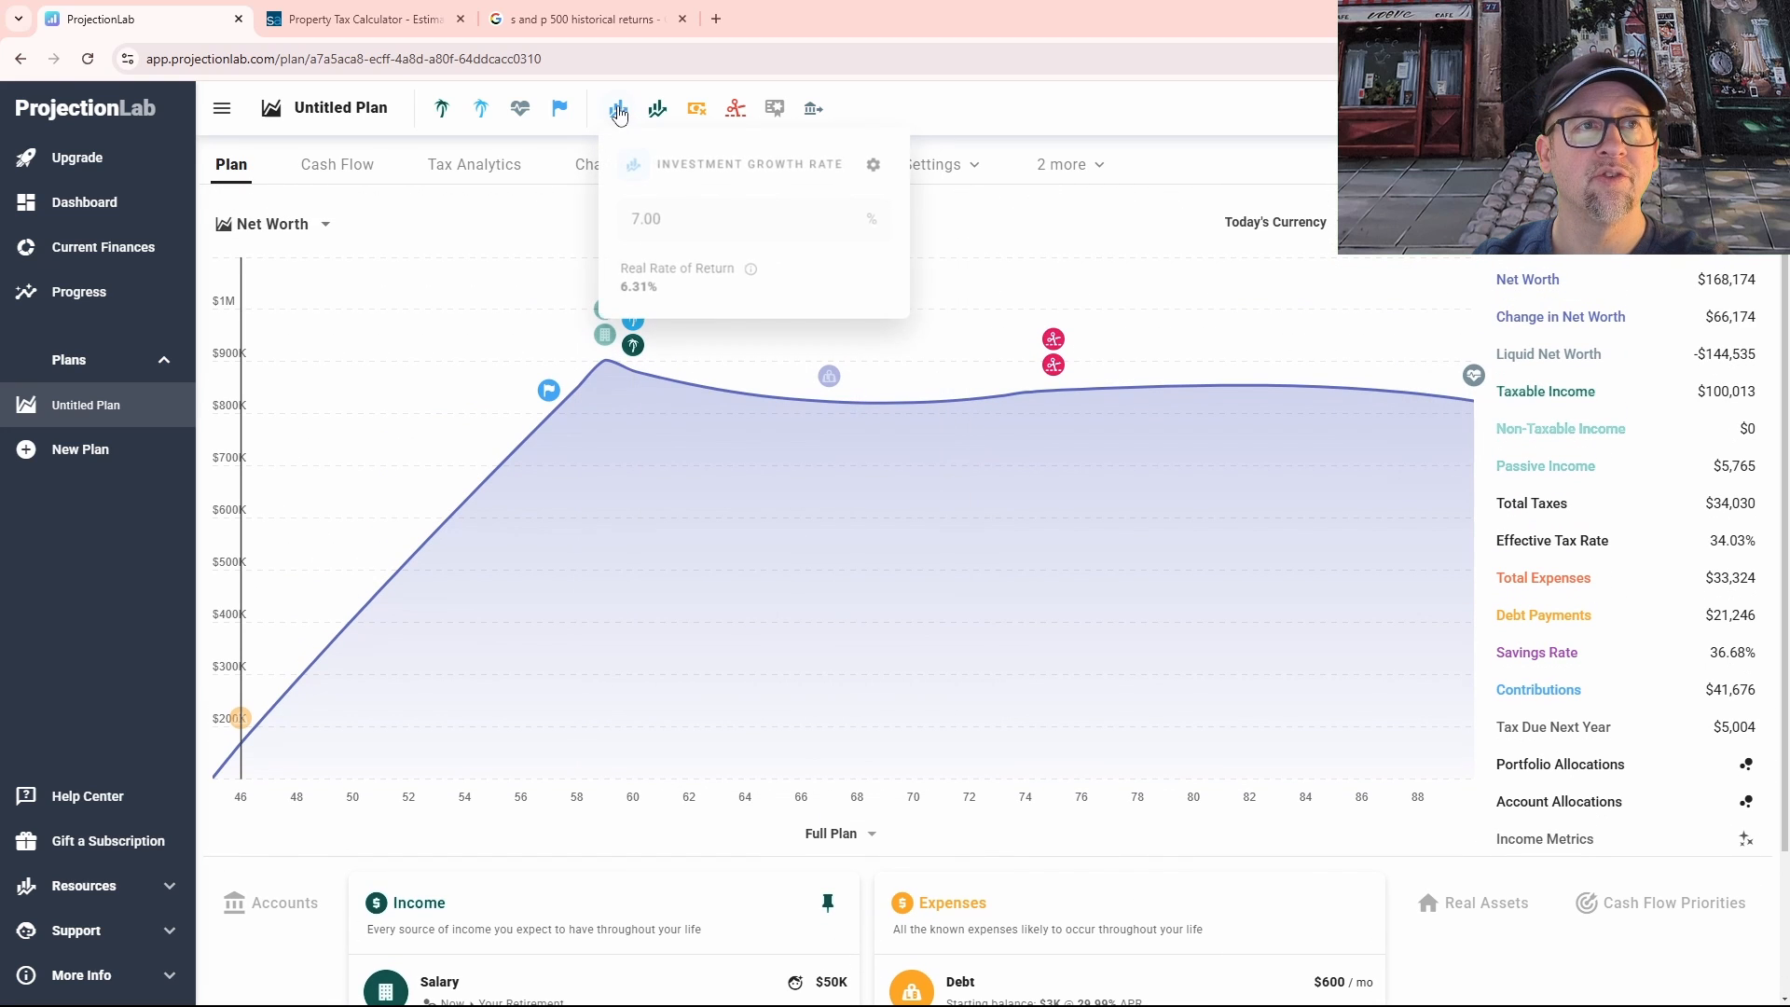
click(640, 219)
key(BackSpace)
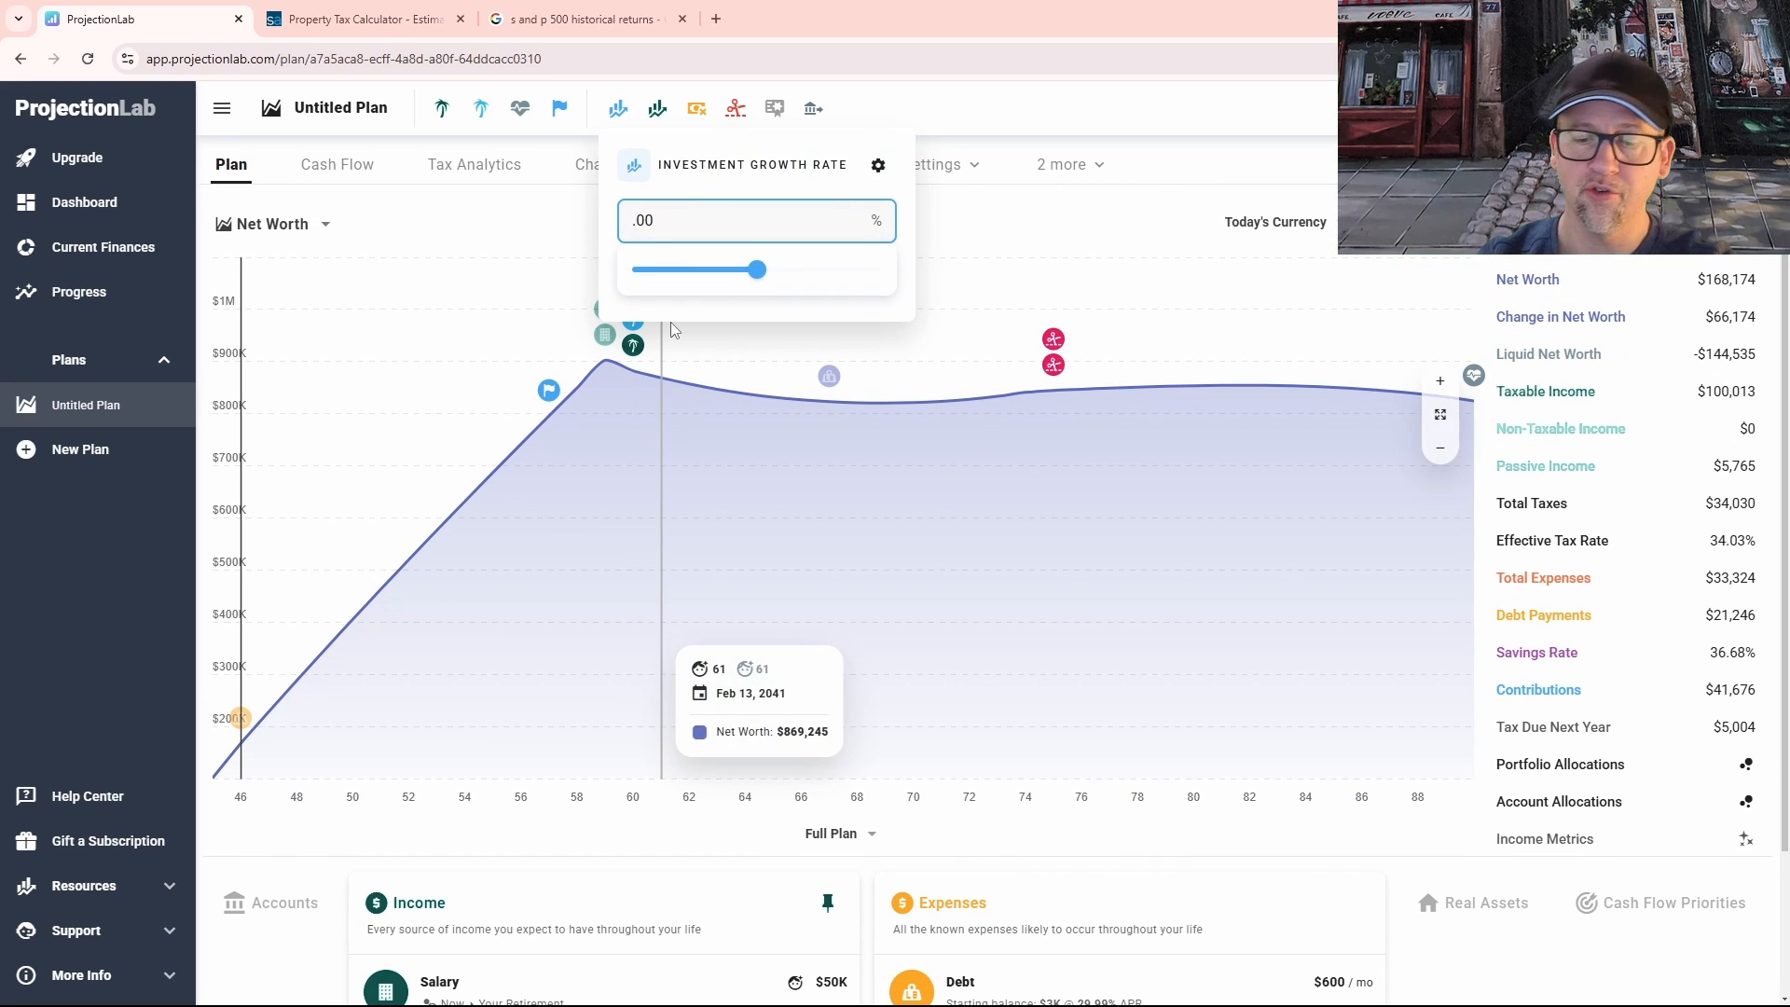
text(5)
key(Return)
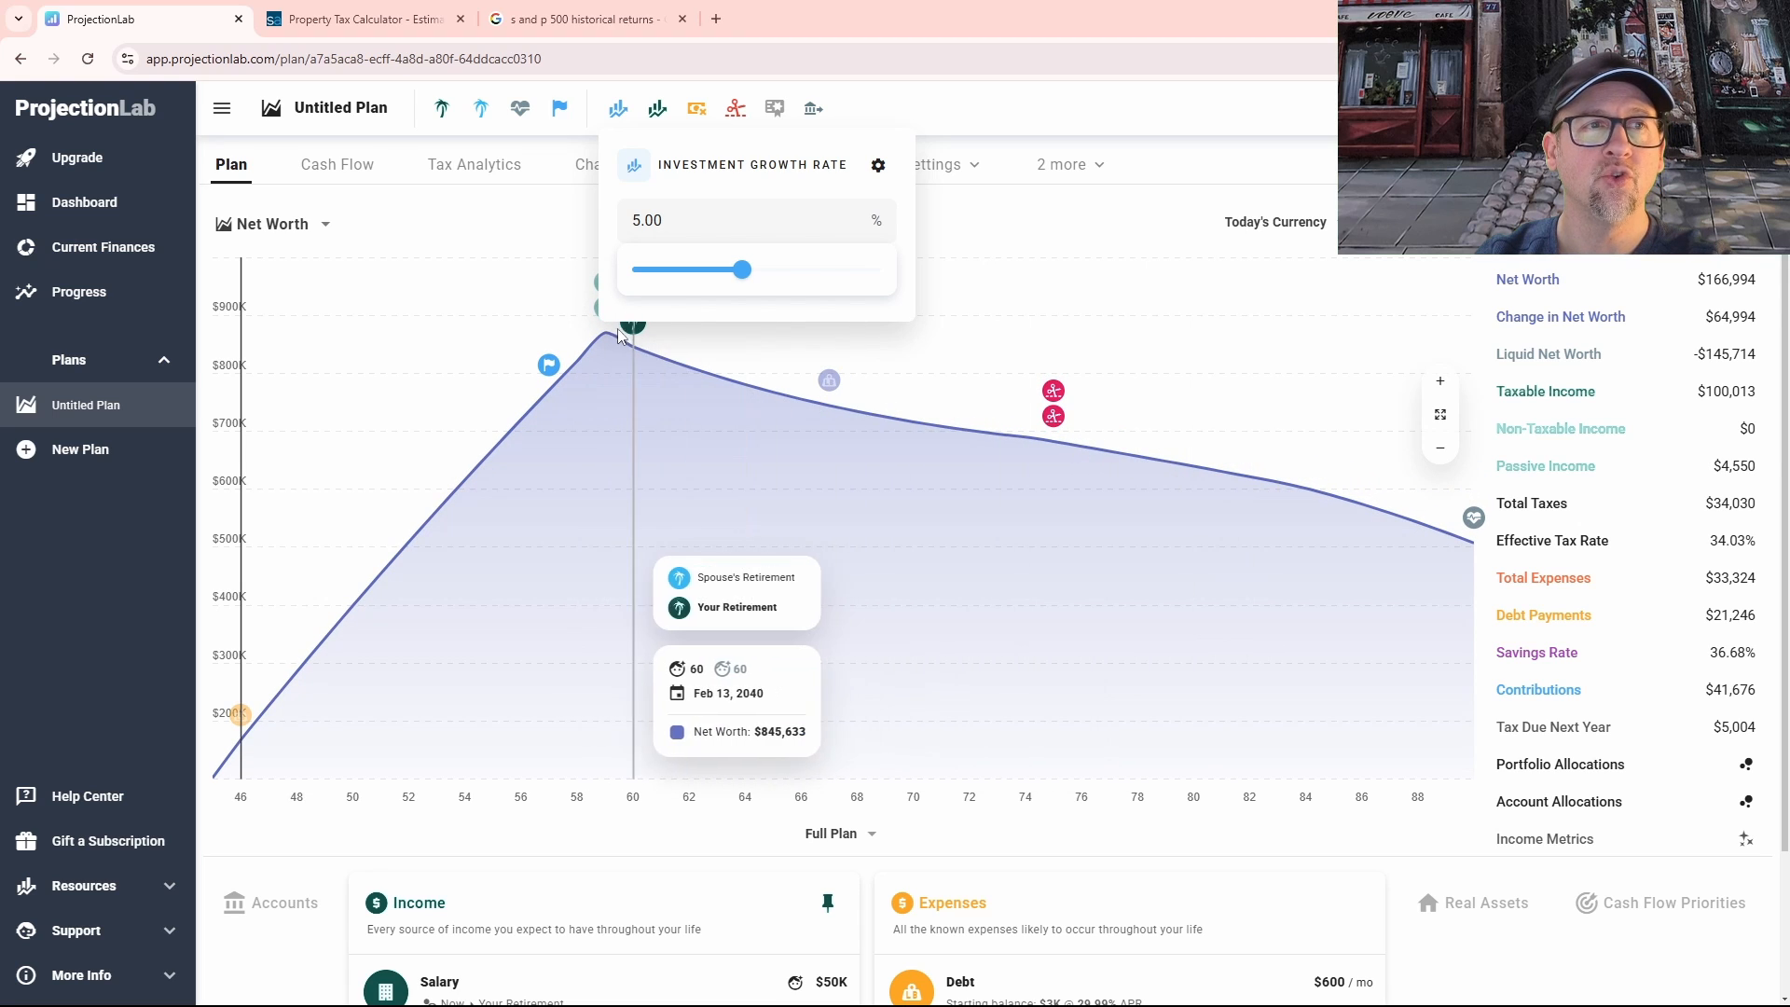
Step: Select age 58 on the net worth chart and examine the projection through the following years
click(583, 331)
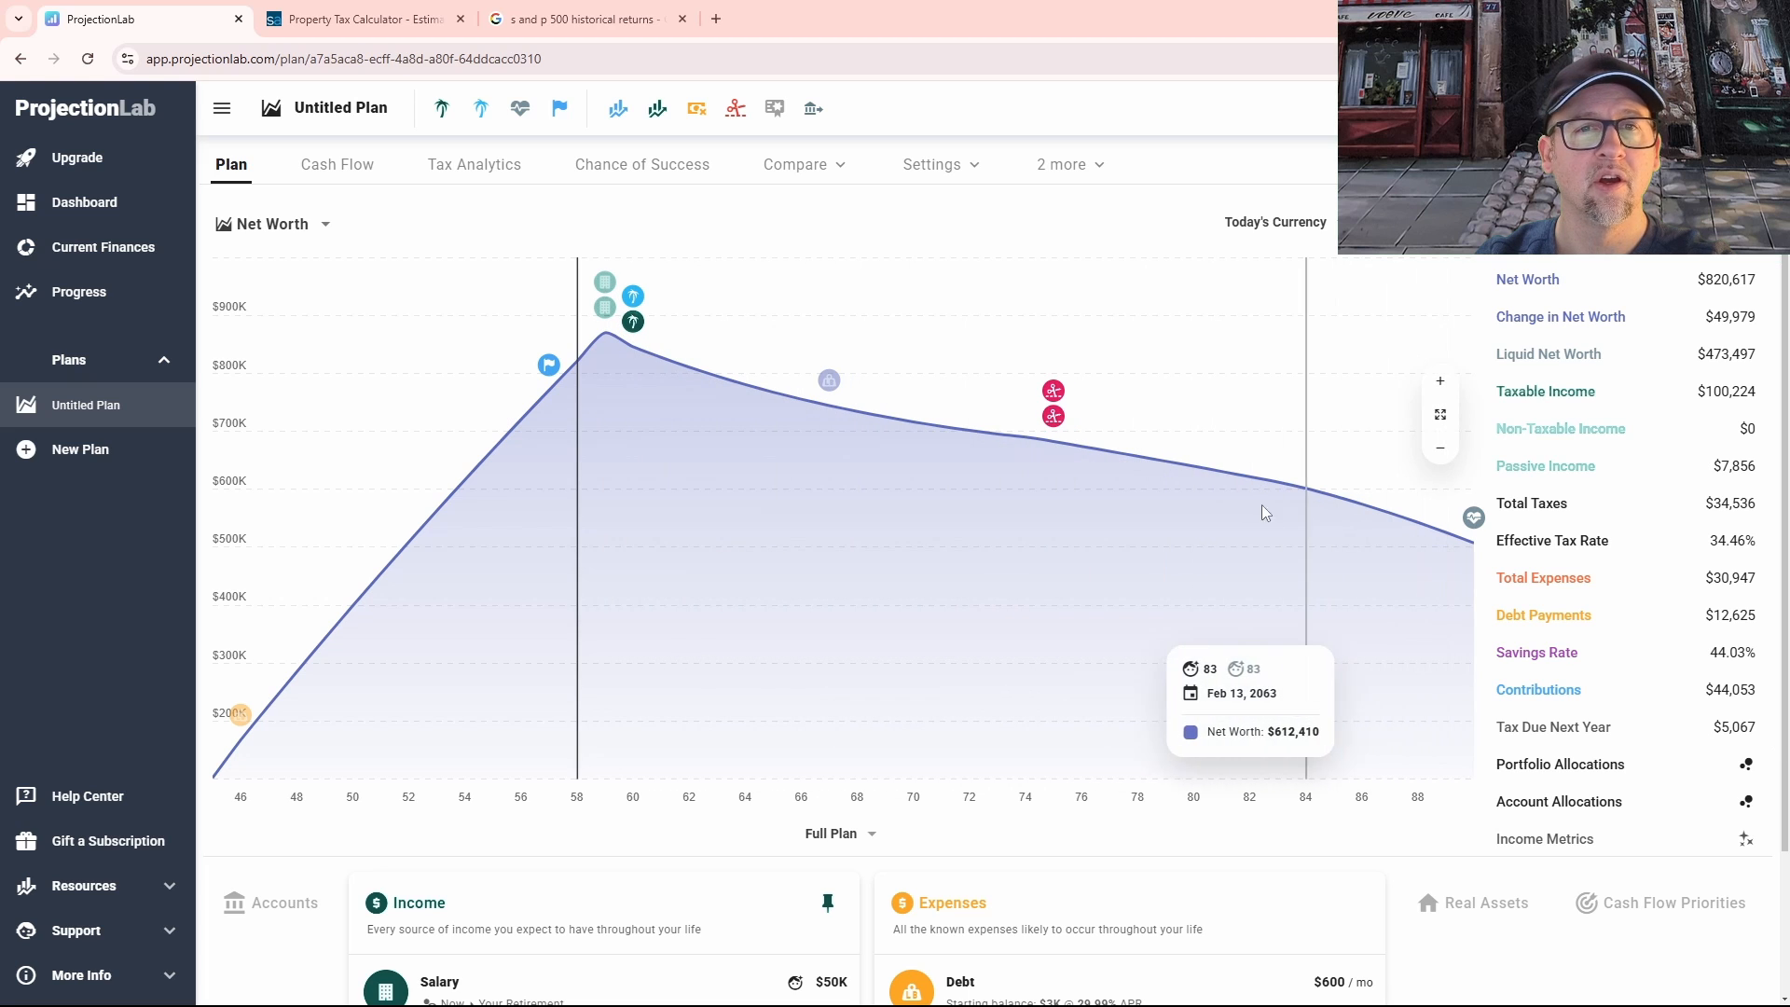
scroll(1038, 494, down, 2)
scroll(1139, 523, up, 2)
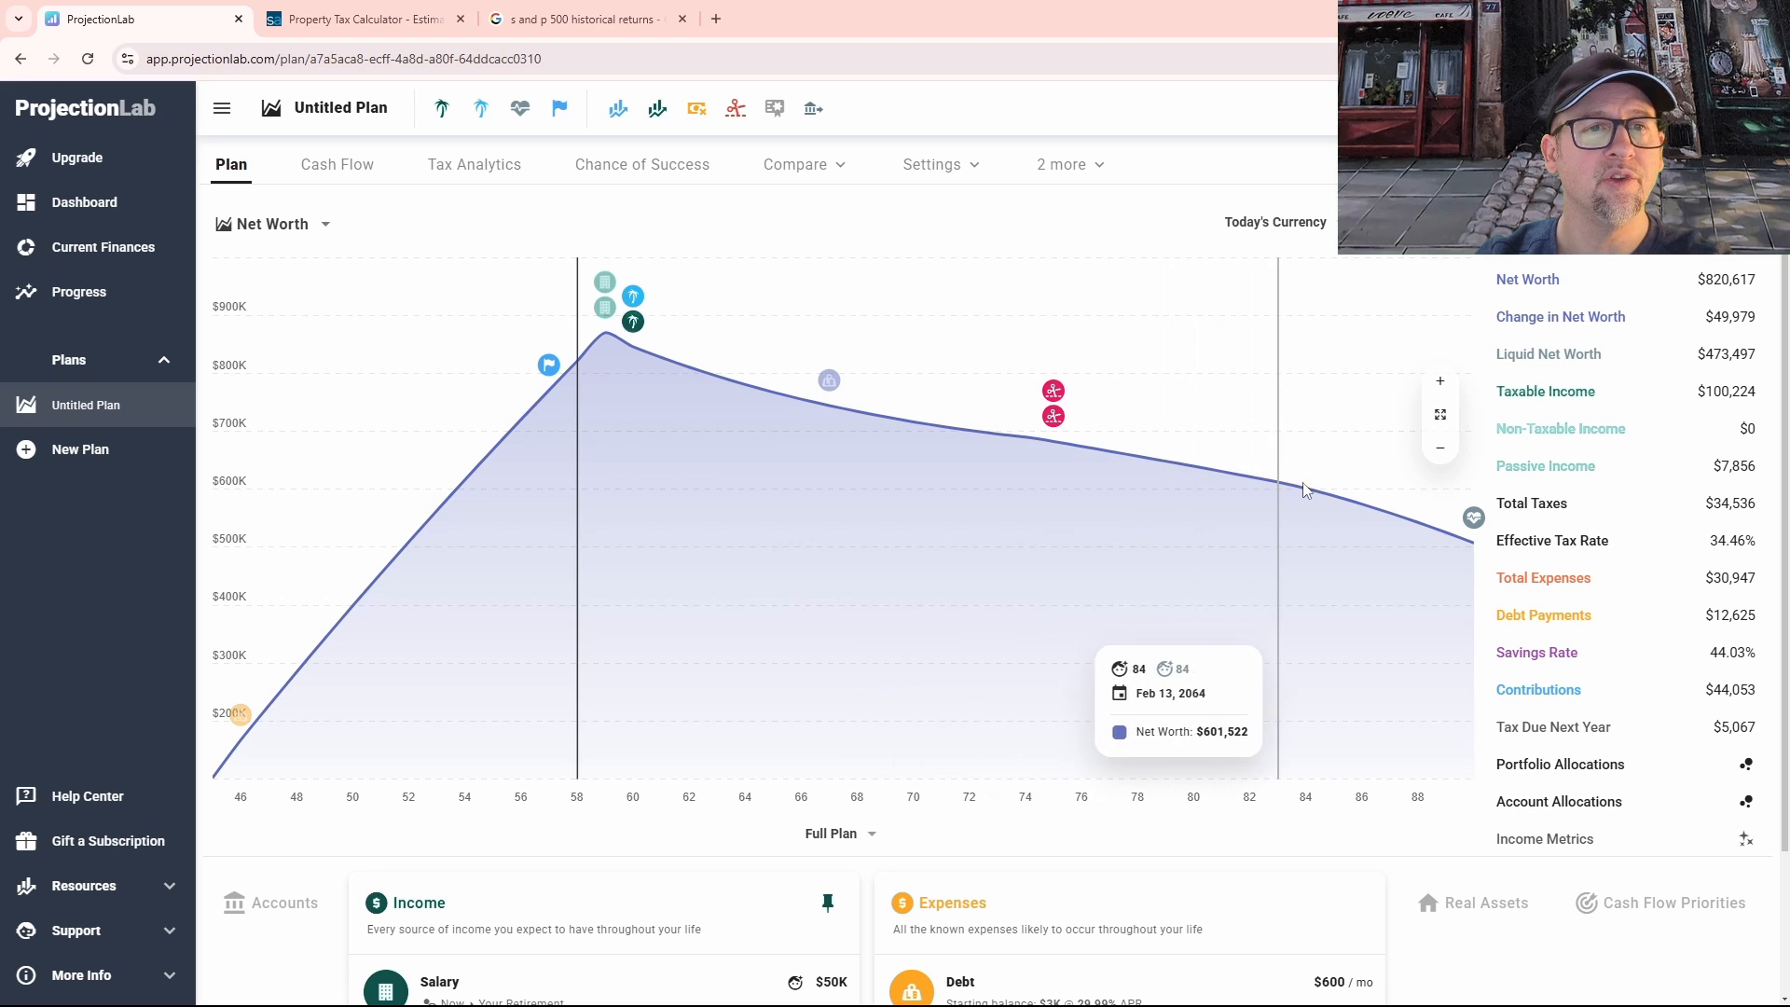
Step: Add a Social Security income with a starting amount of $2,500 in today's currency, keeping You as the earner
scroll(1180, 514, down, 2)
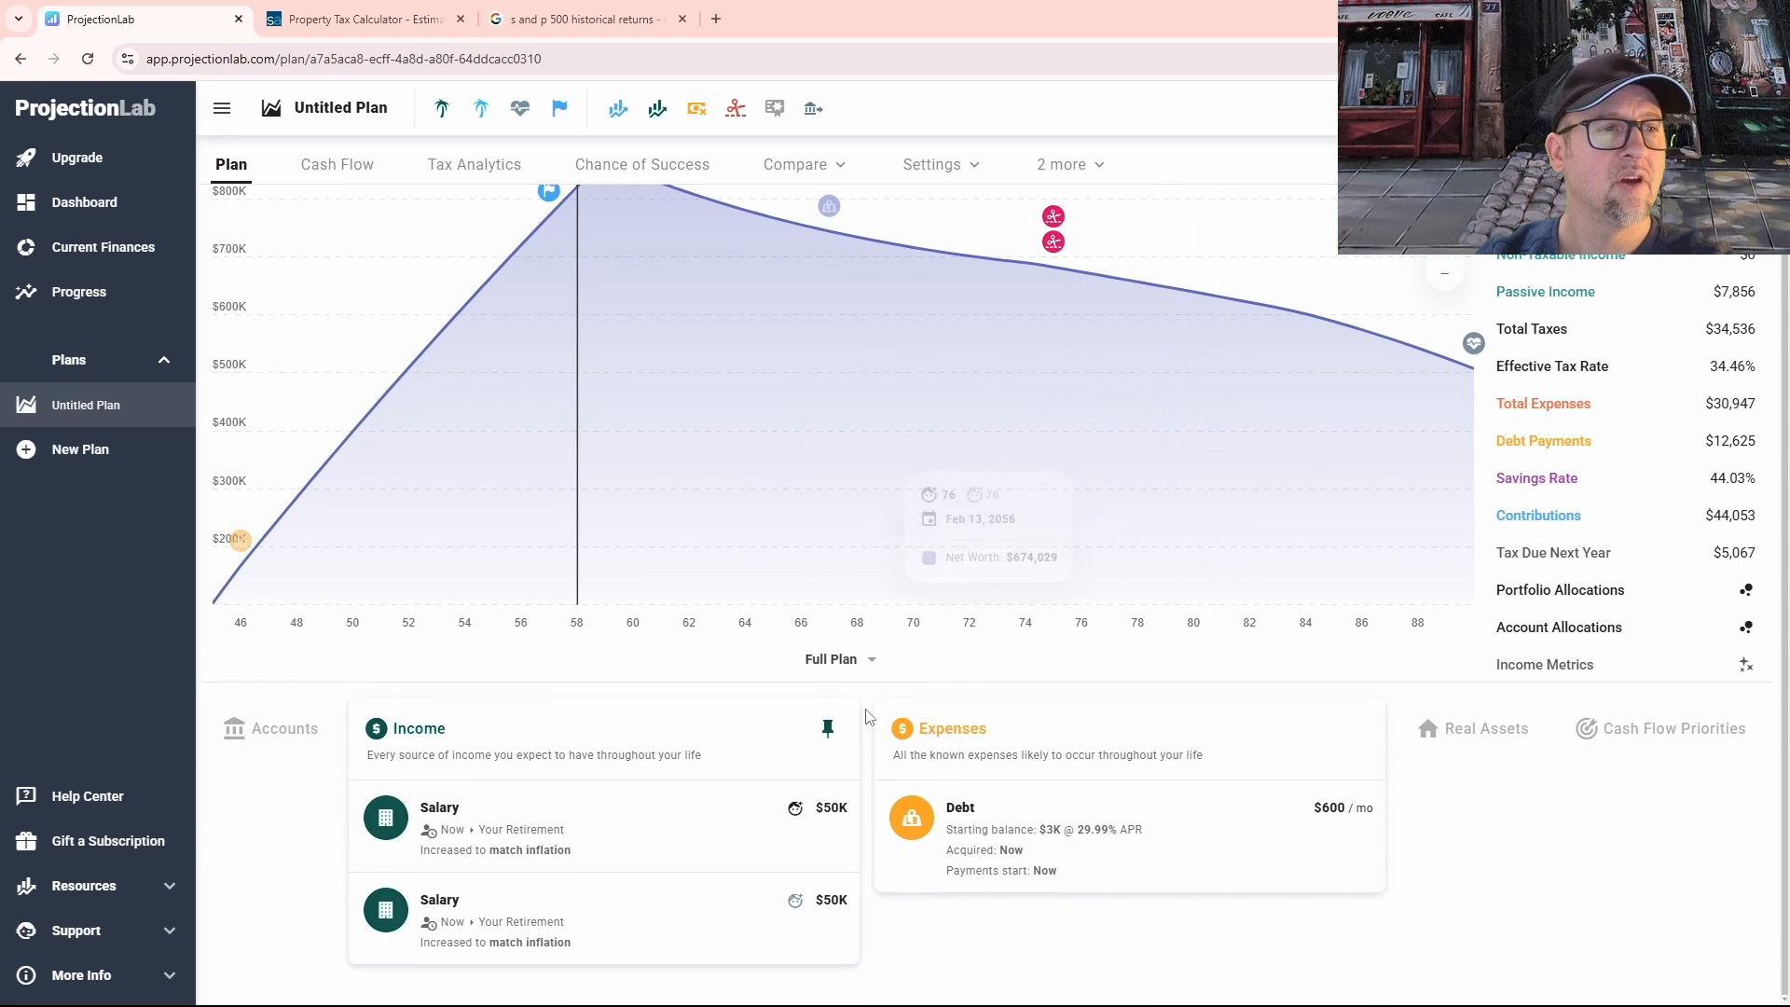
click(822, 726)
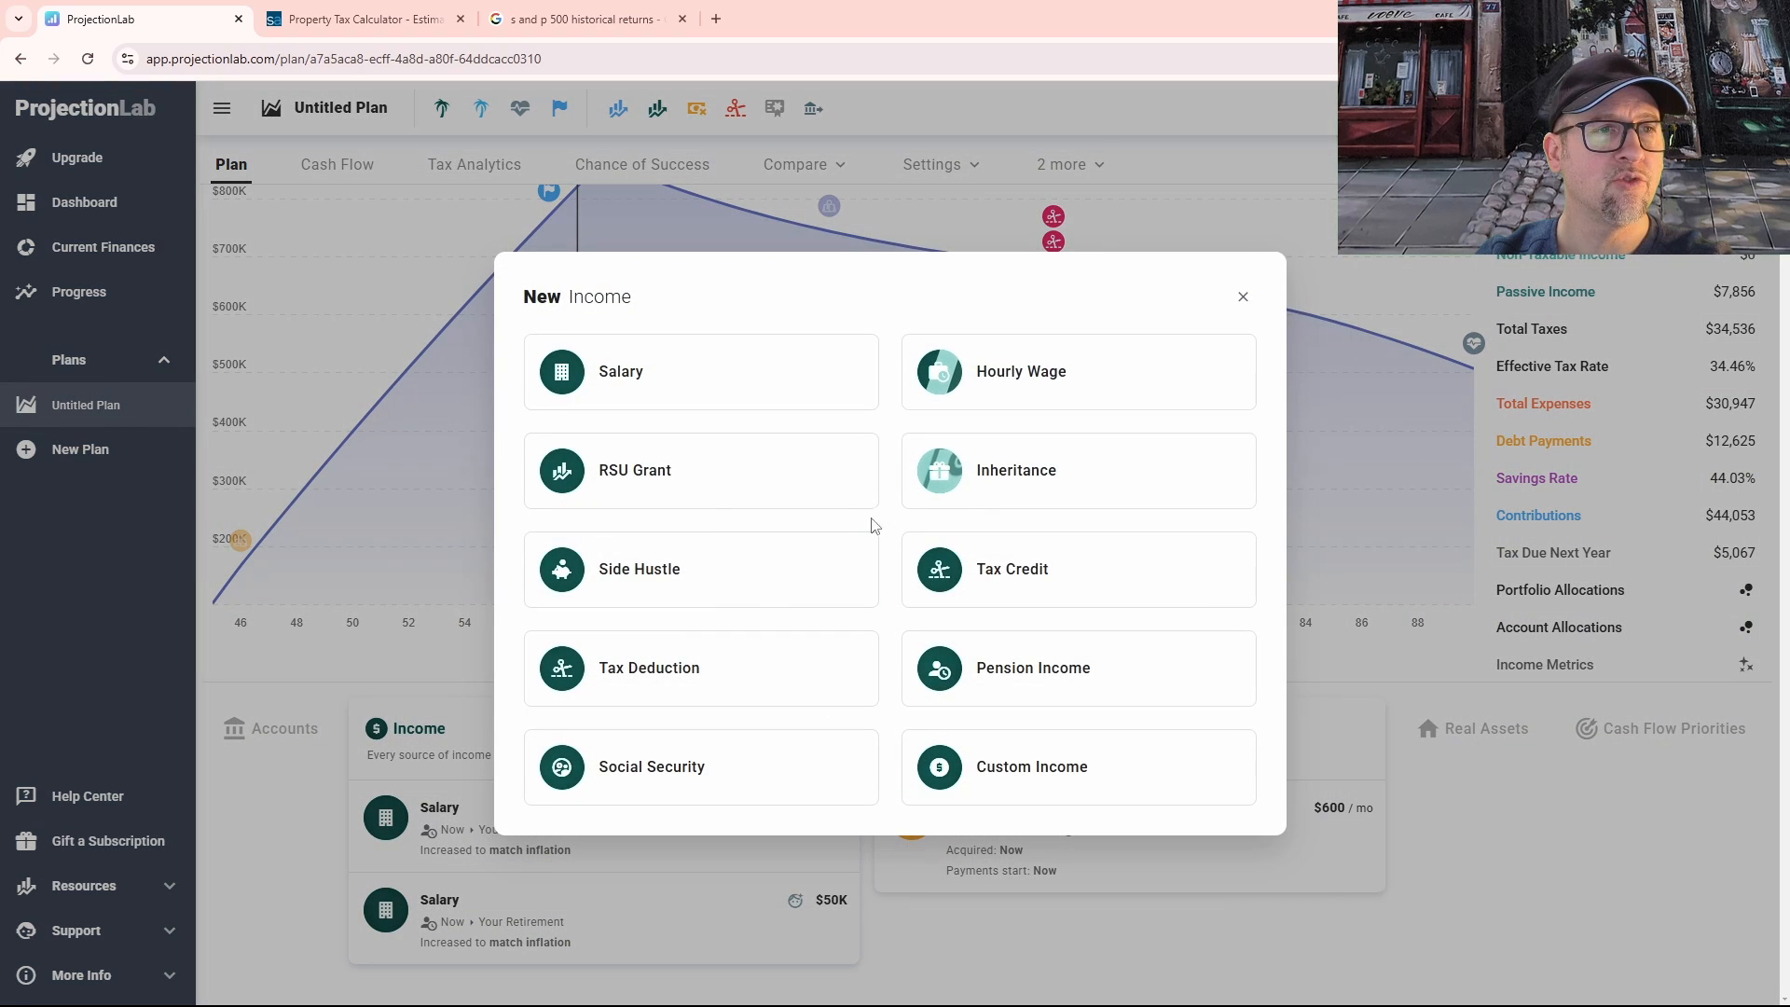
click(613, 774)
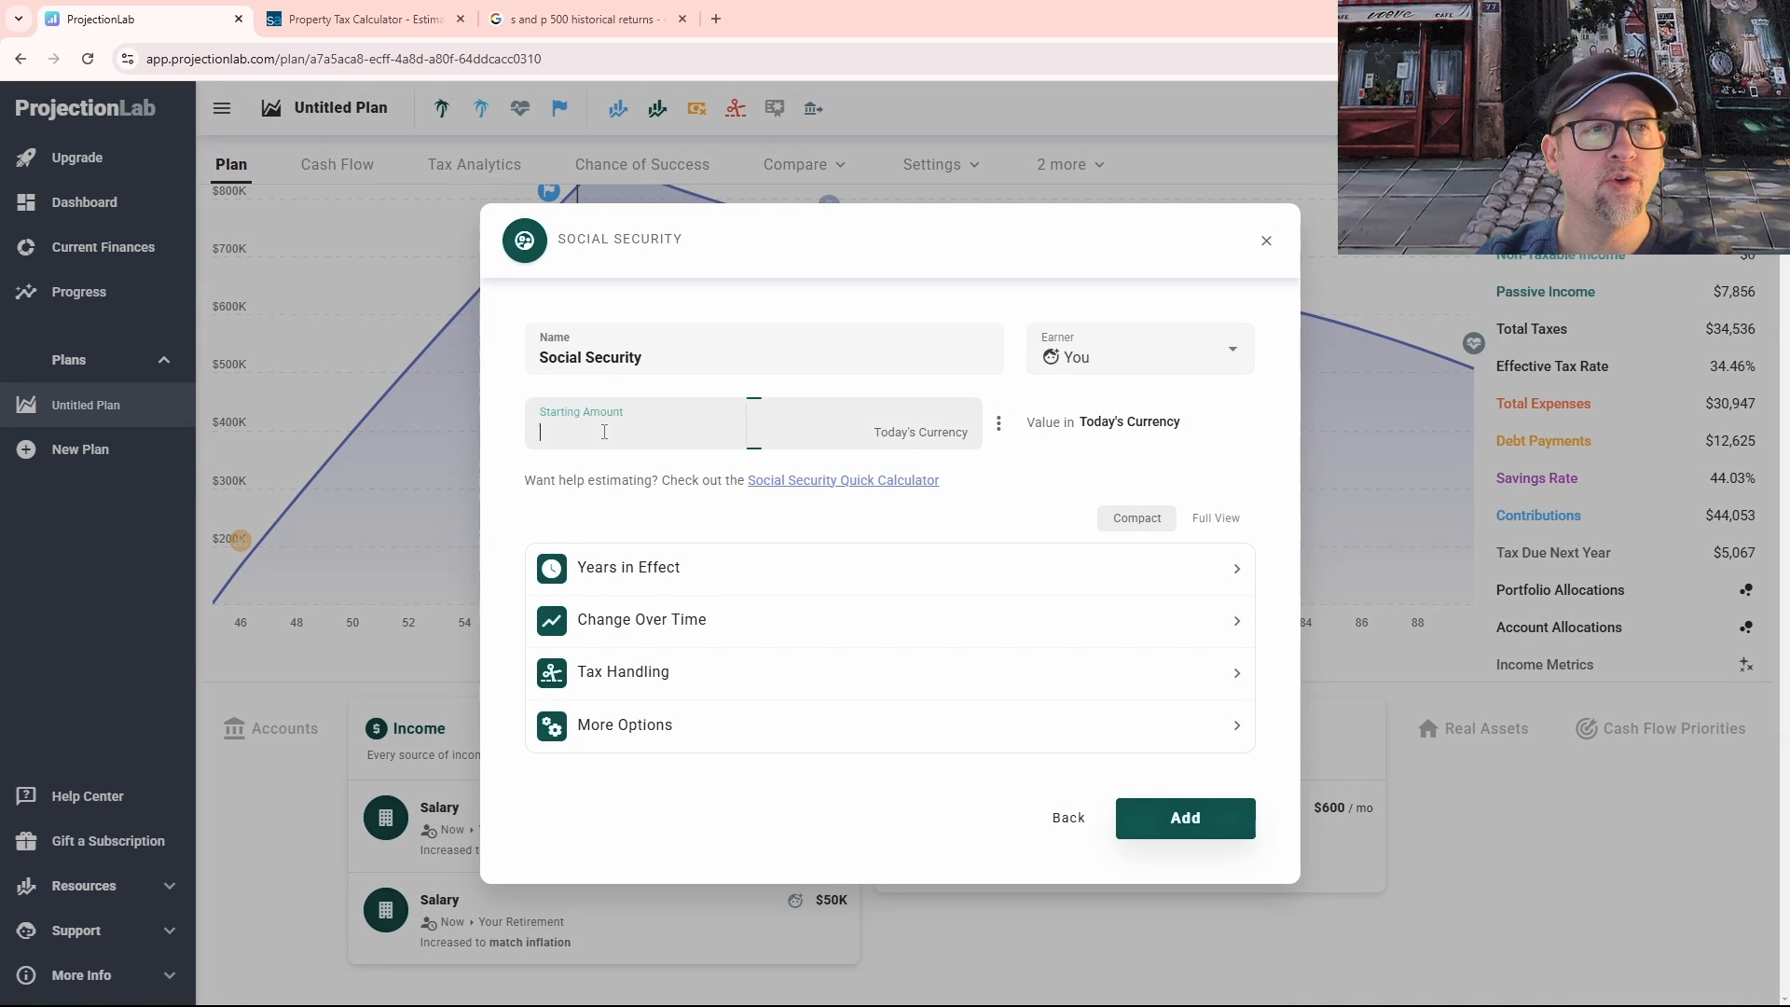
text(2,500)
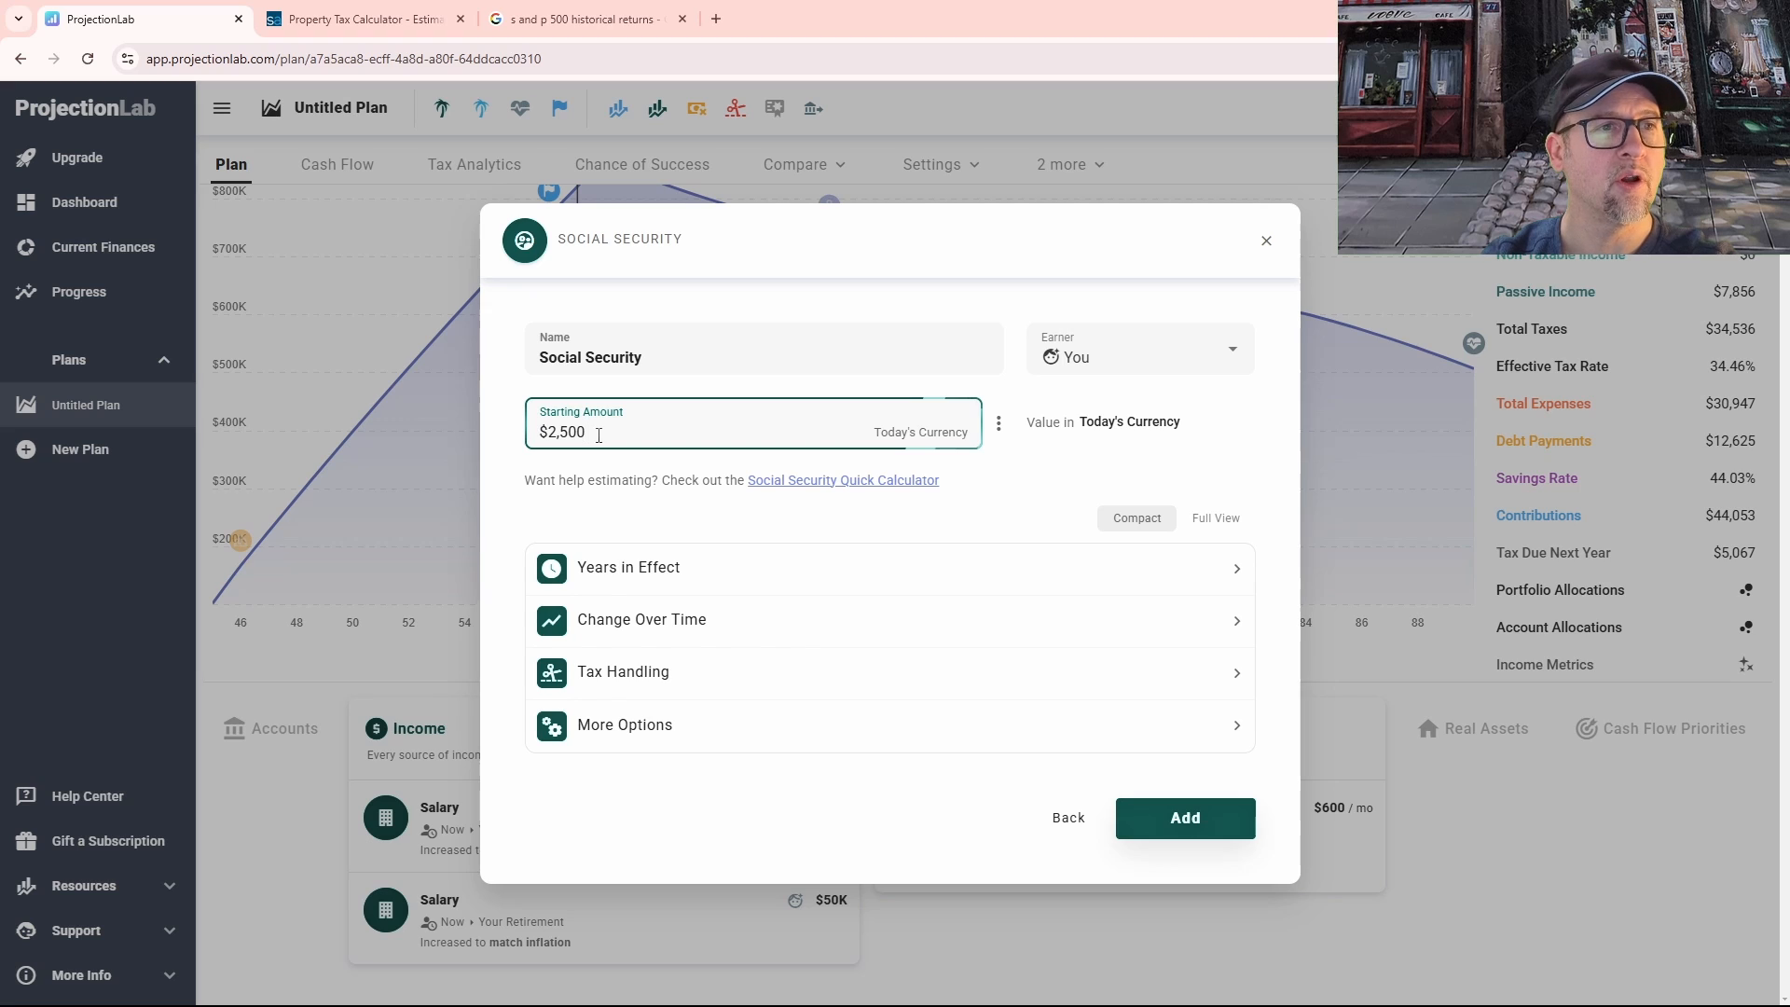
click(1041, 498)
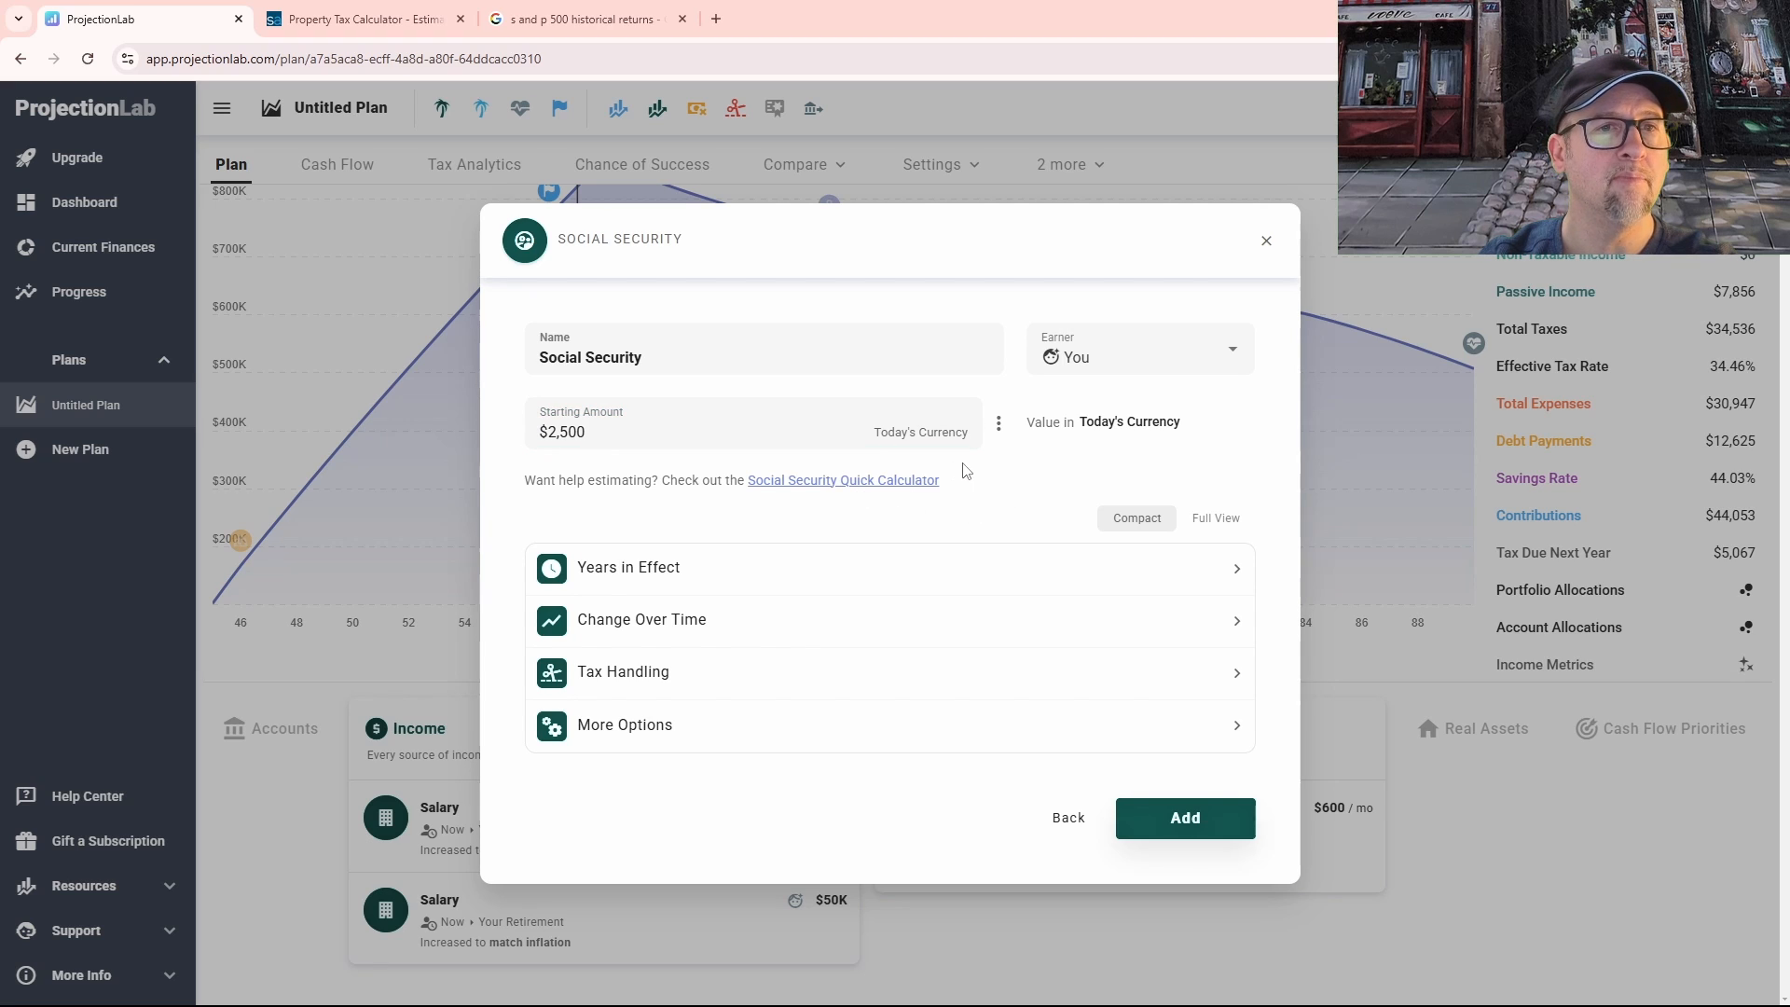
click(998, 427)
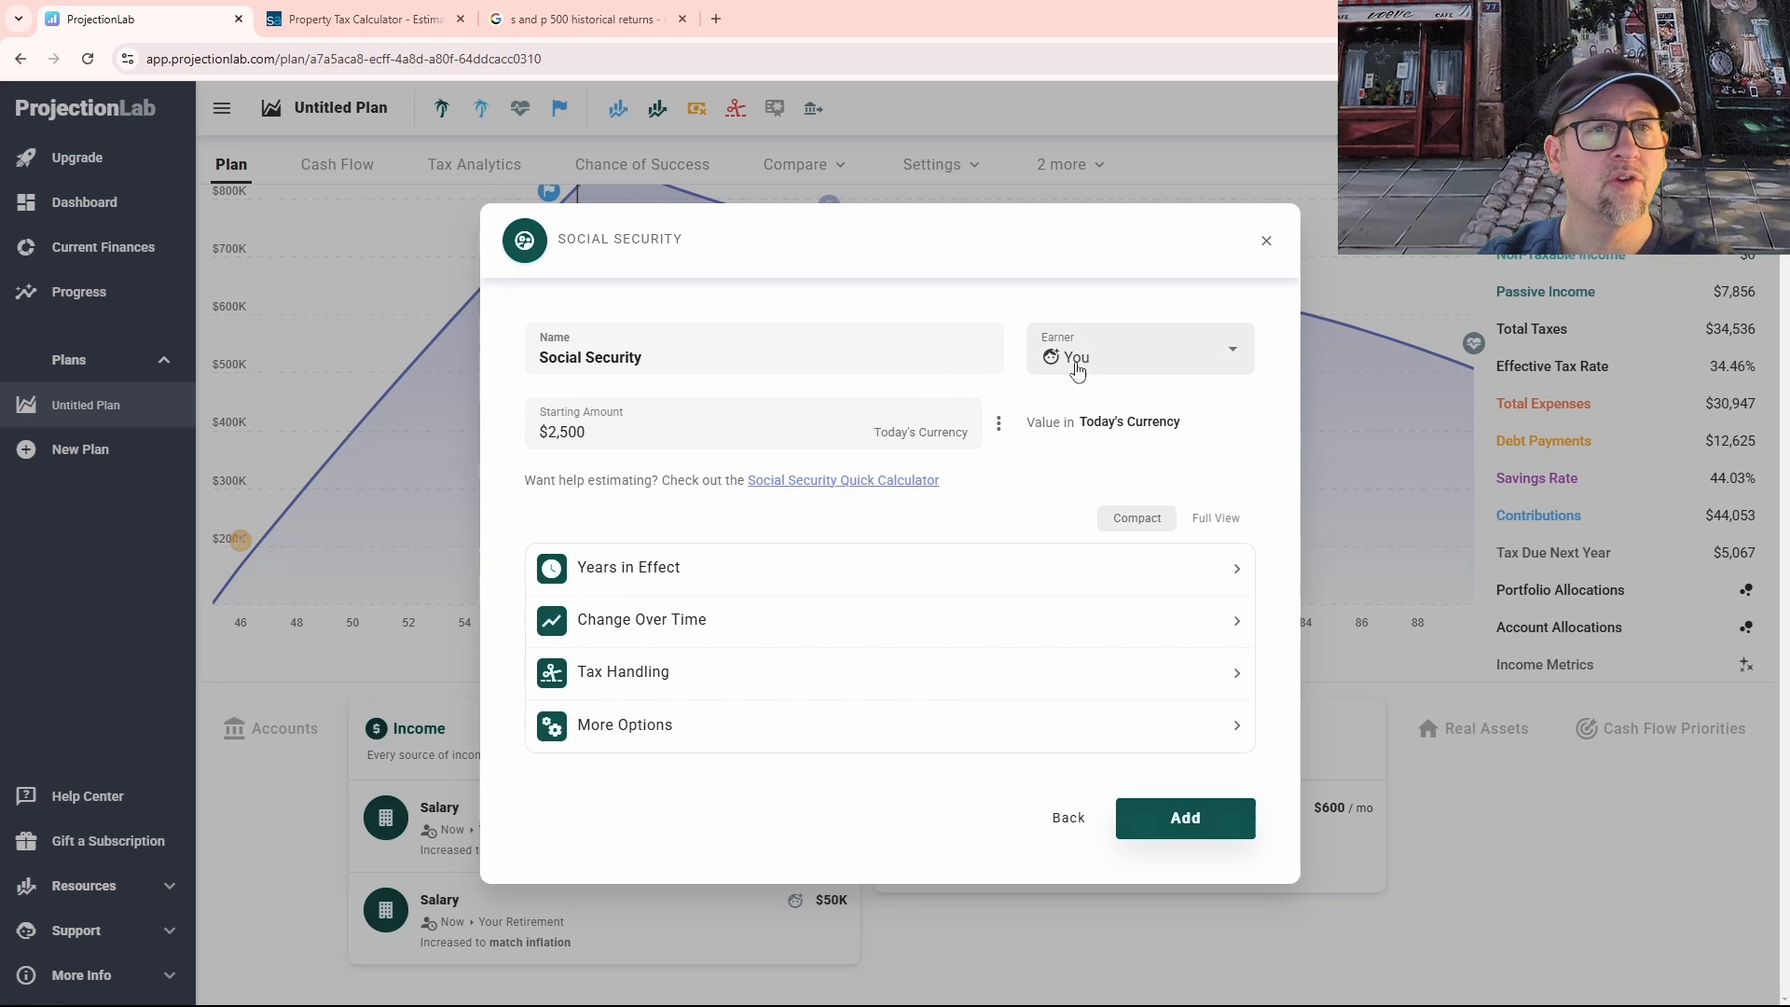
click(1188, 828)
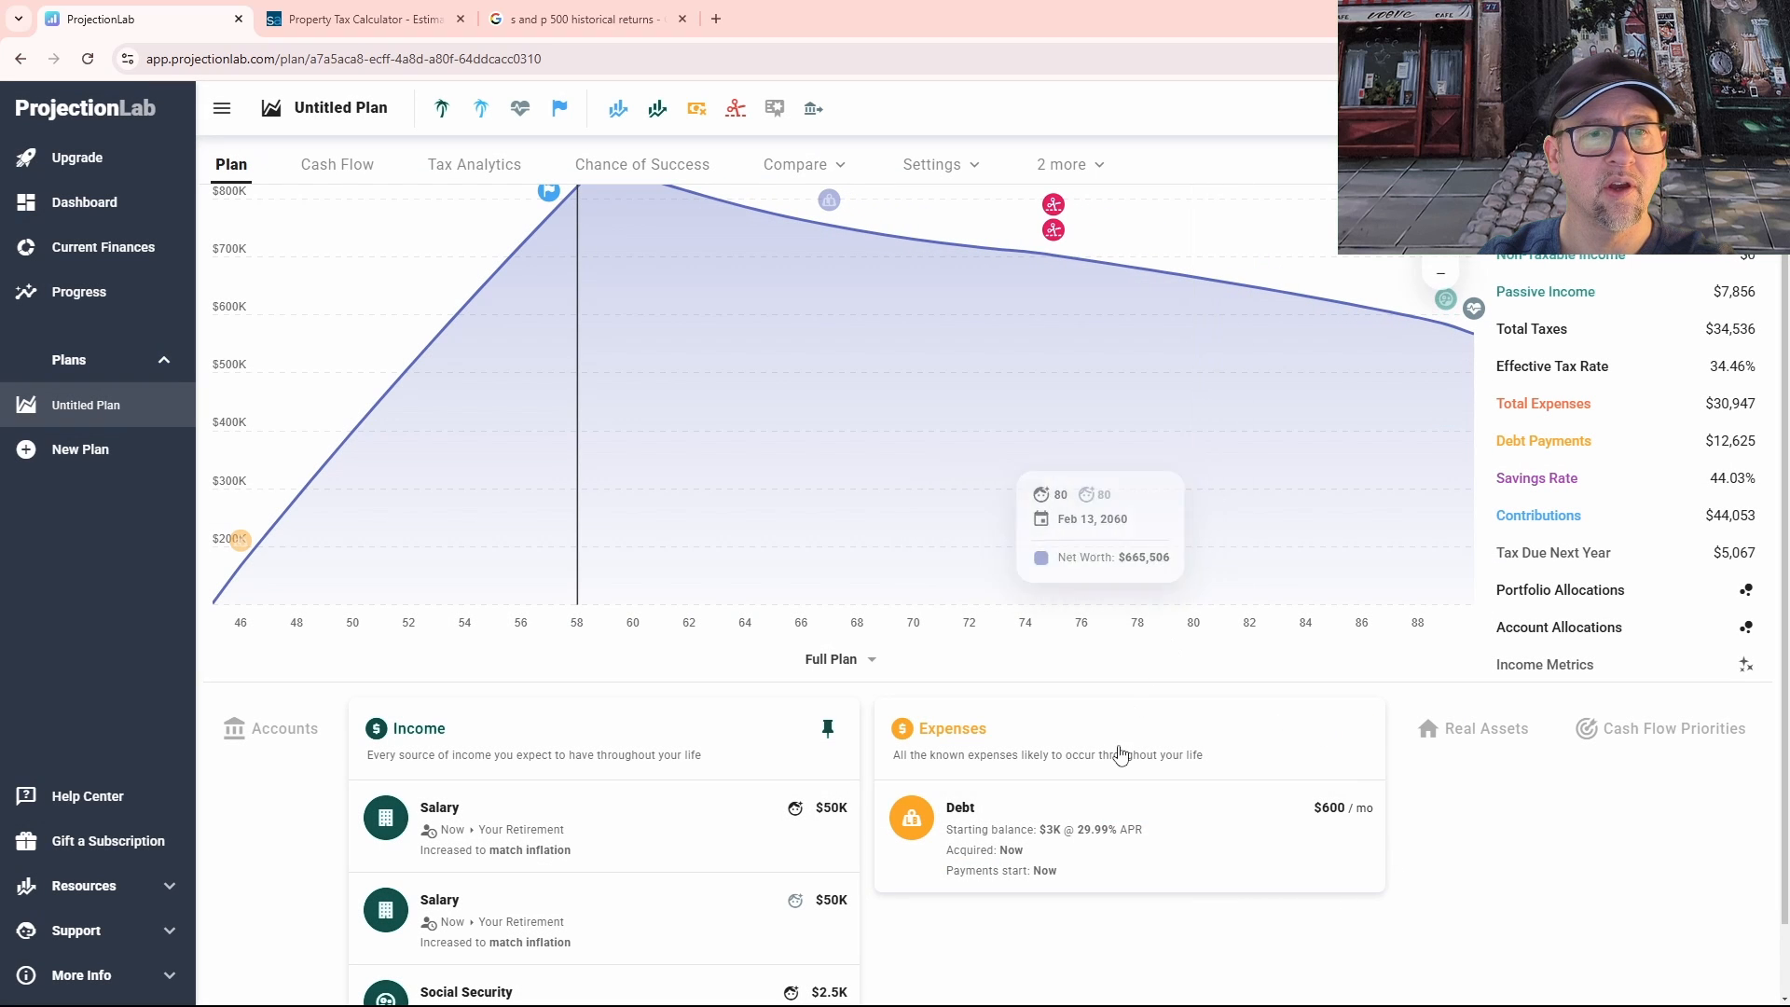
Step: Add a second Social Security income with a starting amount of $1.8K
scroll(1057, 868, down, 1)
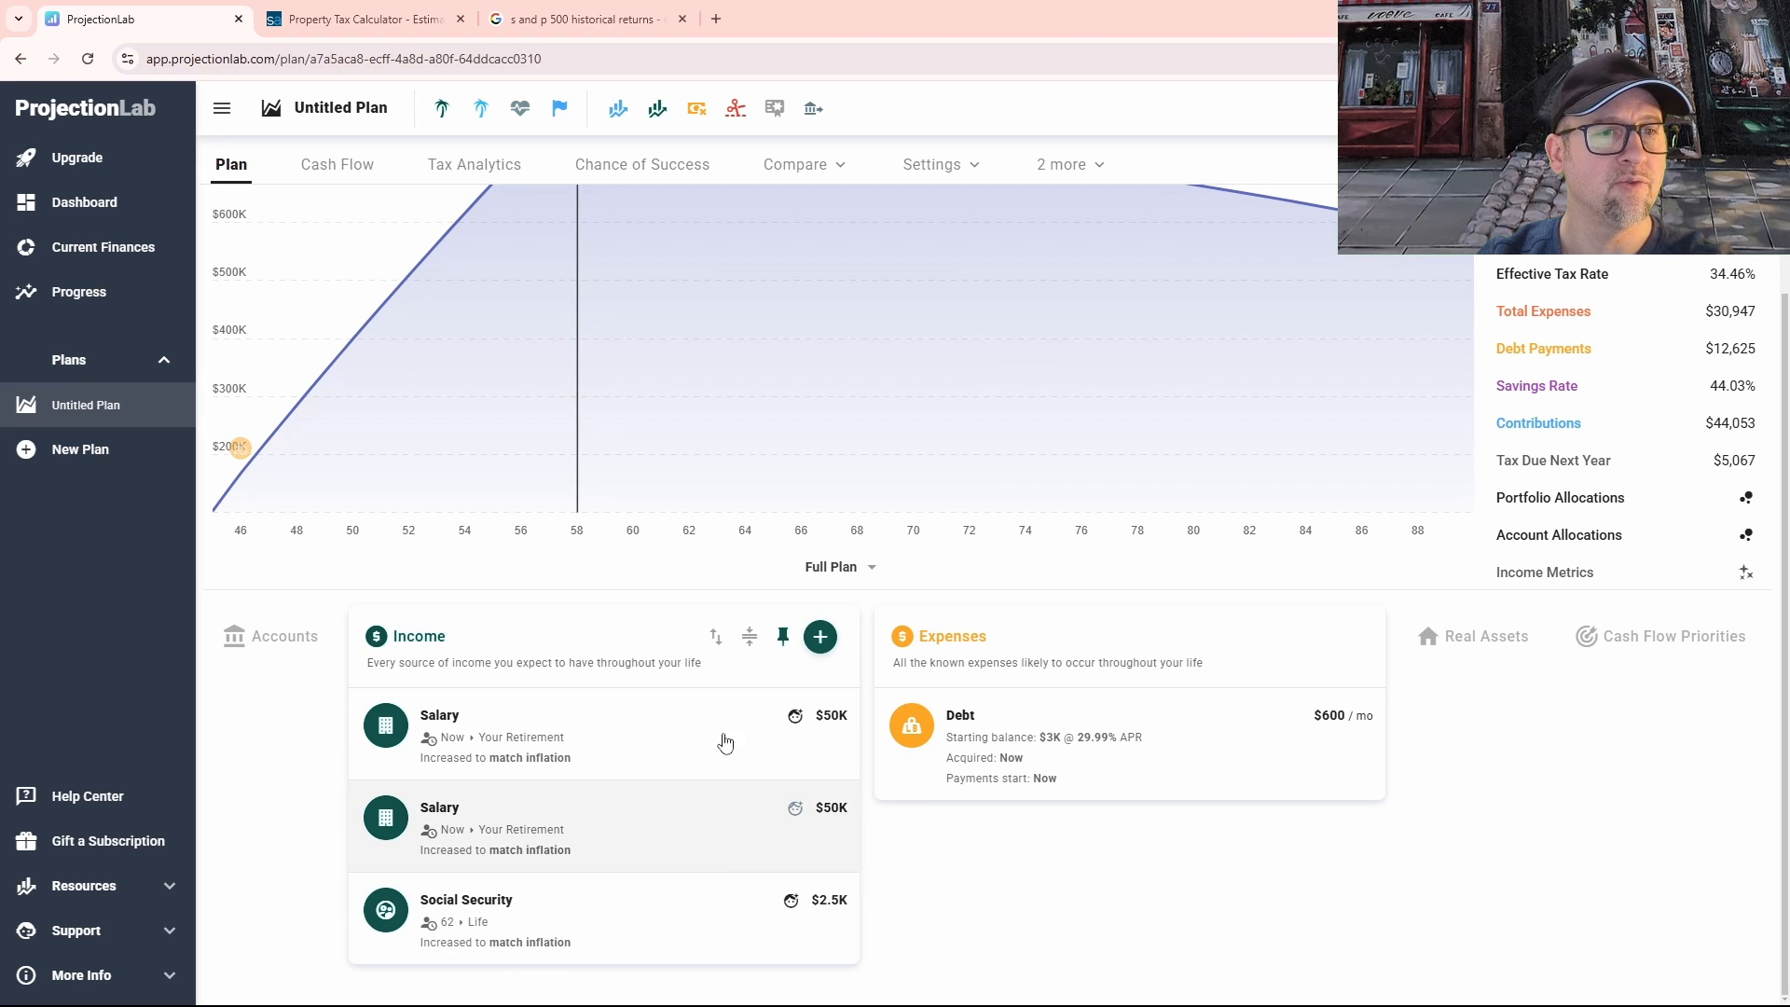
click(820, 636)
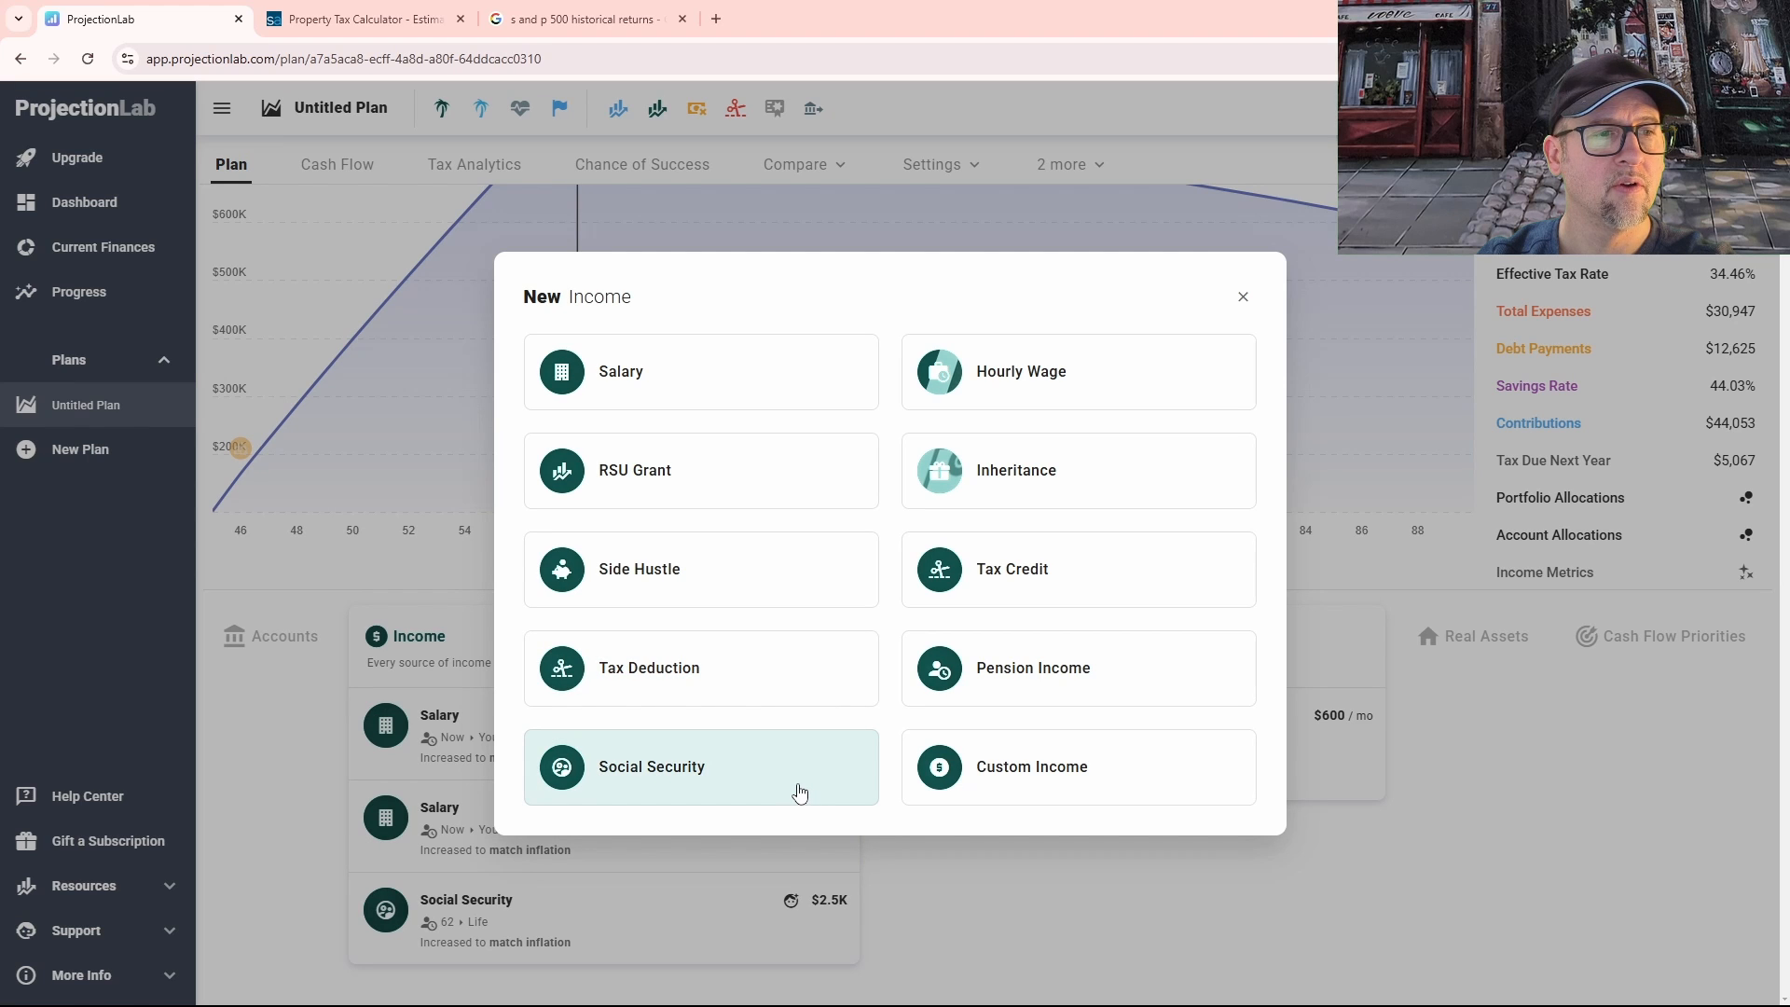
click(668, 787)
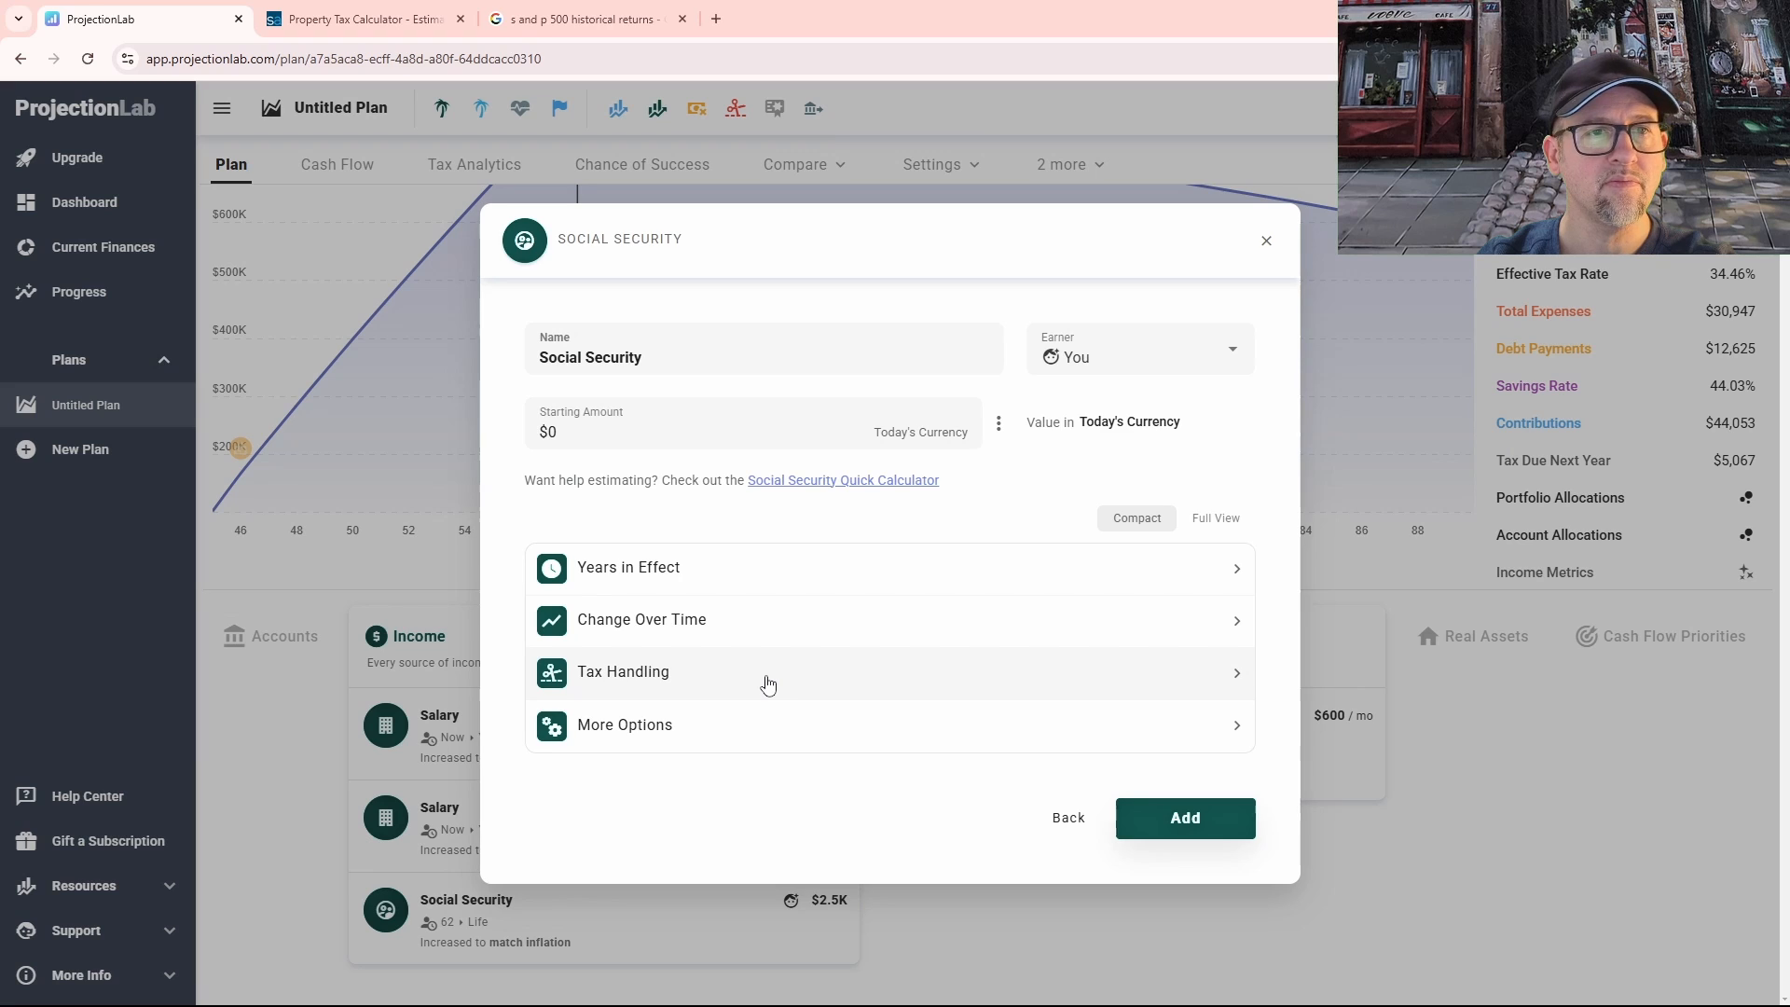
click(606, 436)
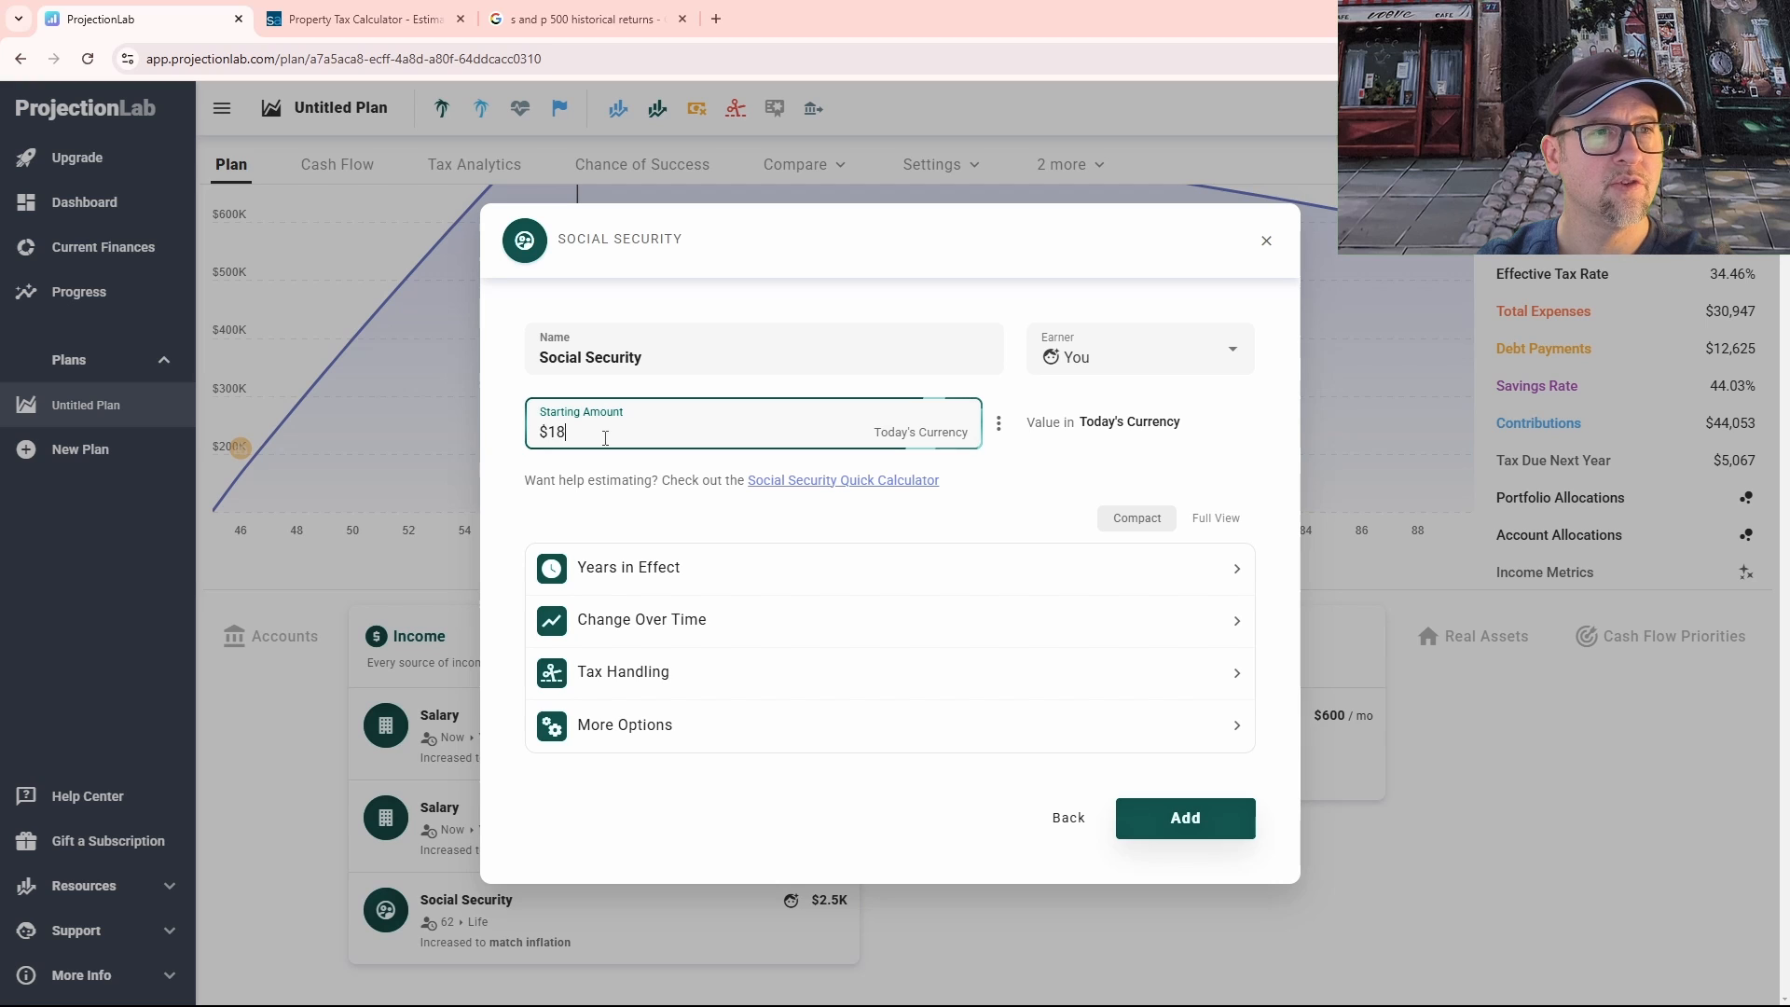
key(Return)
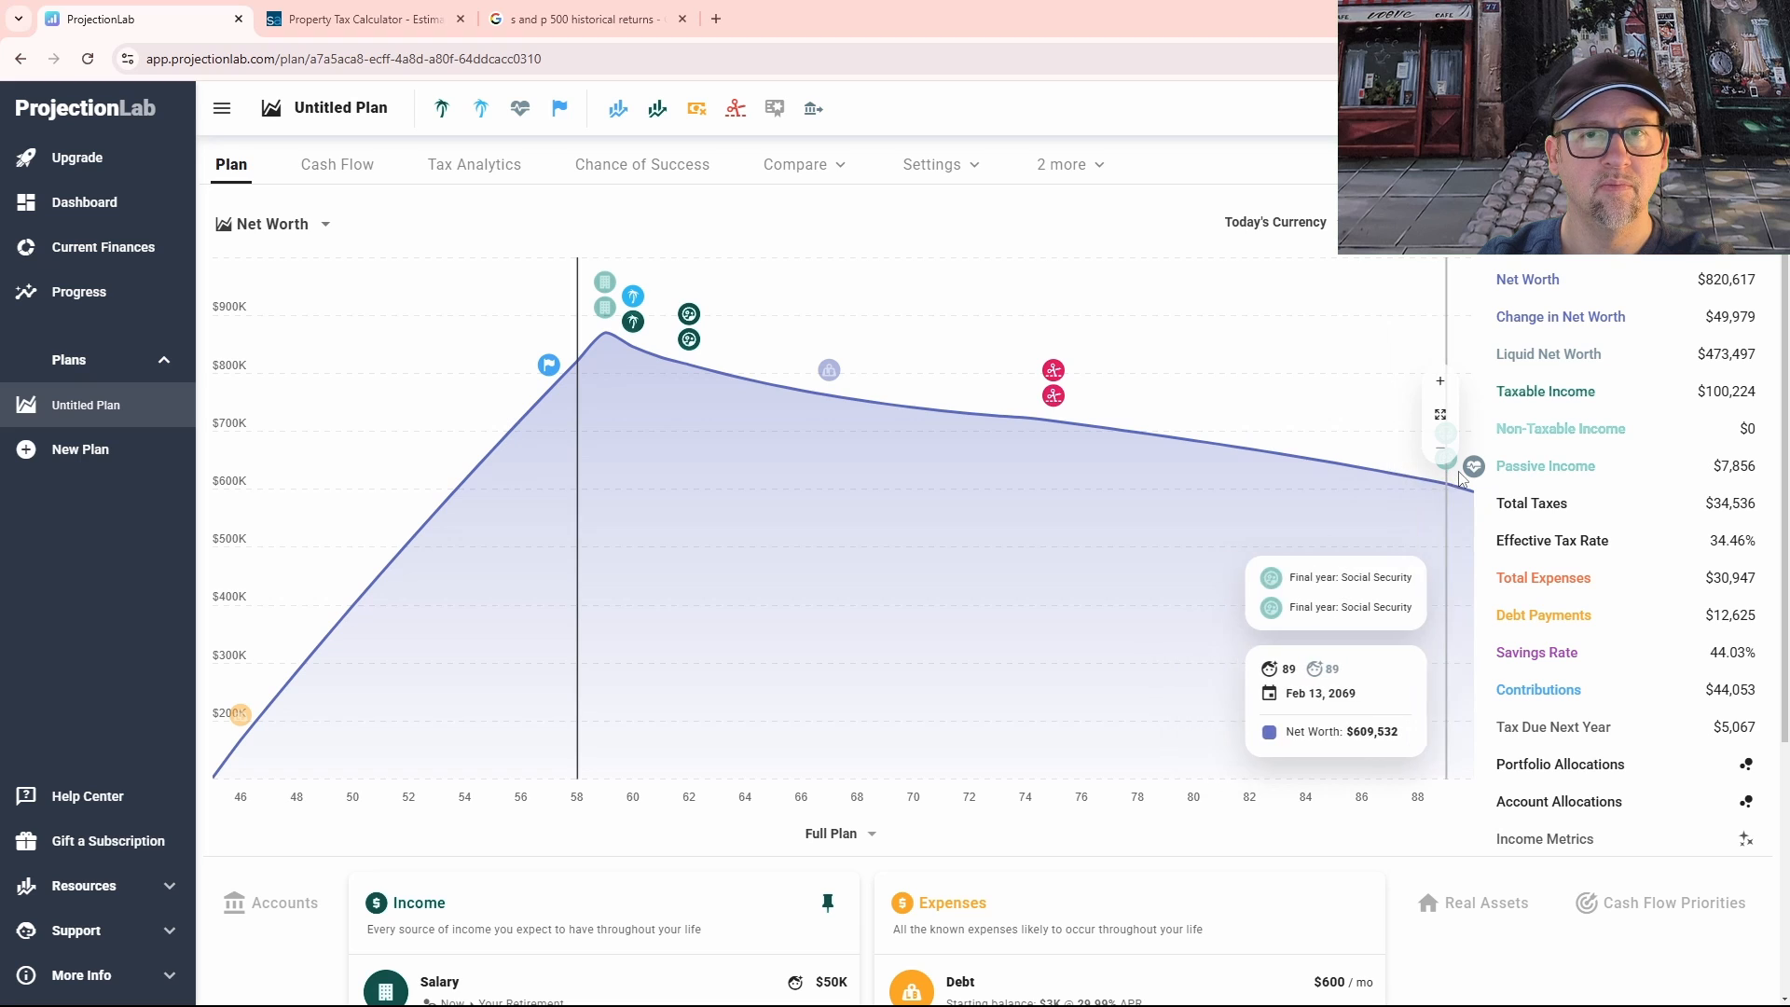
Step: Inspect the net worth chart's milestones, and review the $2.5K Social Security income's settings without changing them
mouse_move(1061, 394)
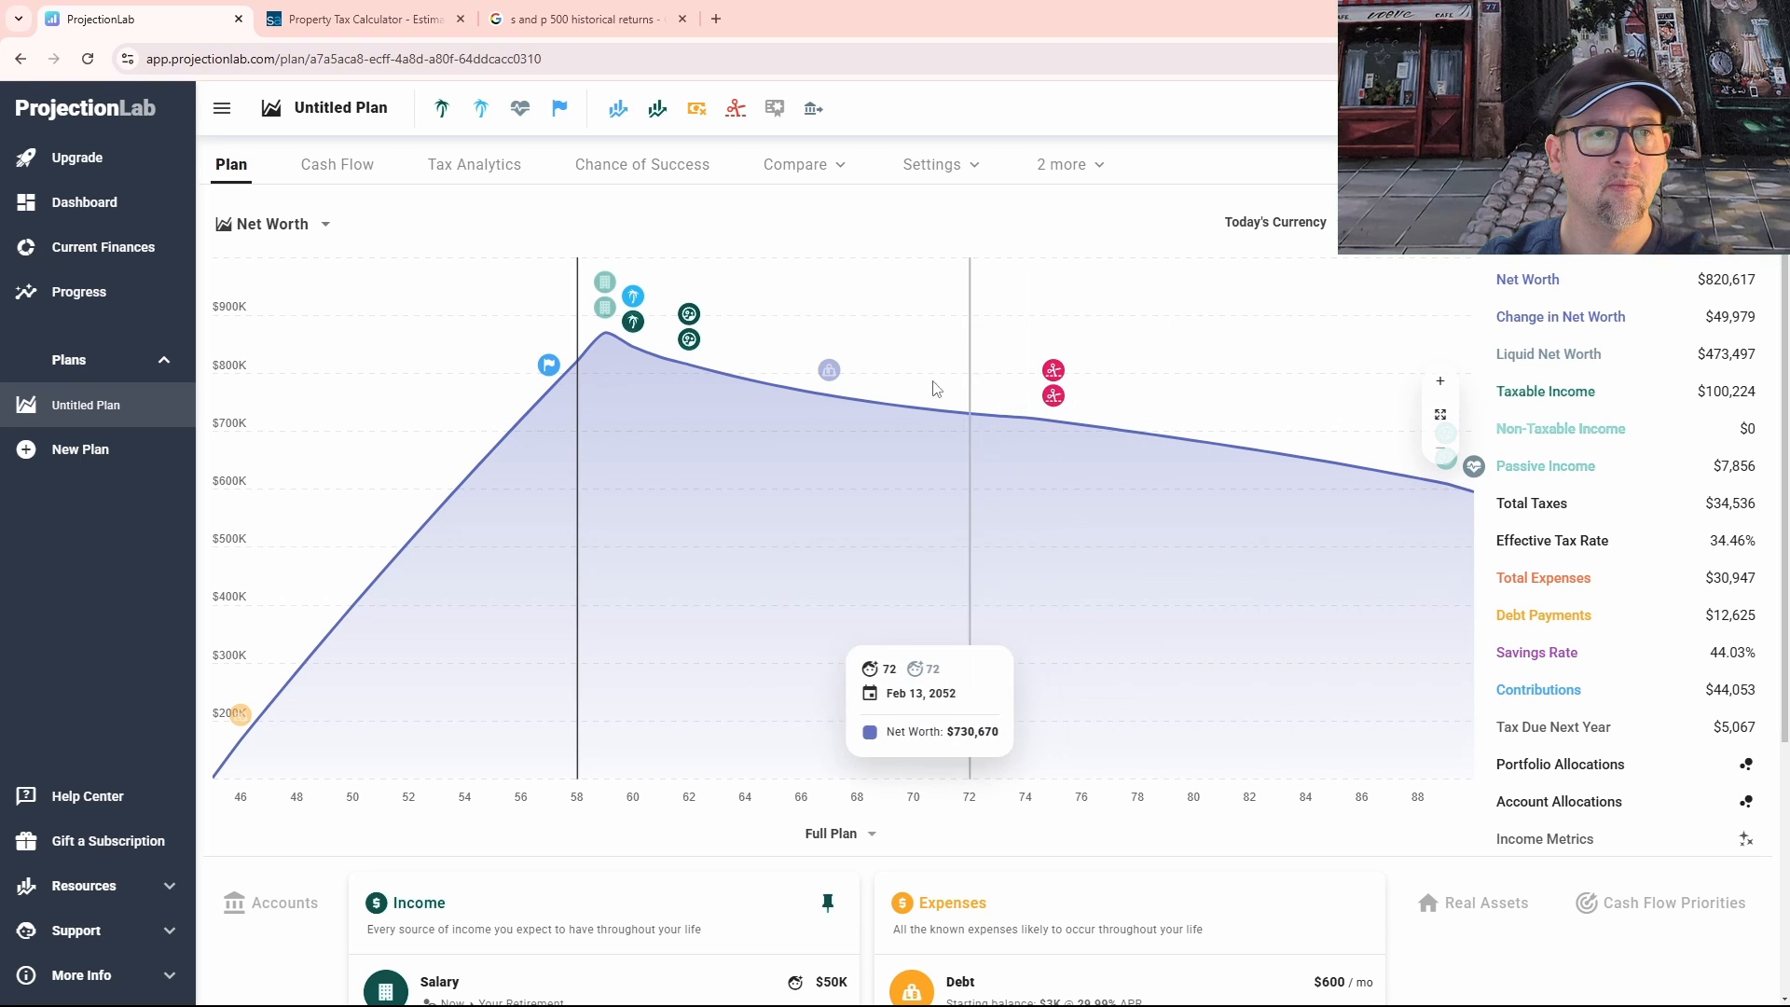
mouse_move(829, 370)
scroll(829, 372, down, 3)
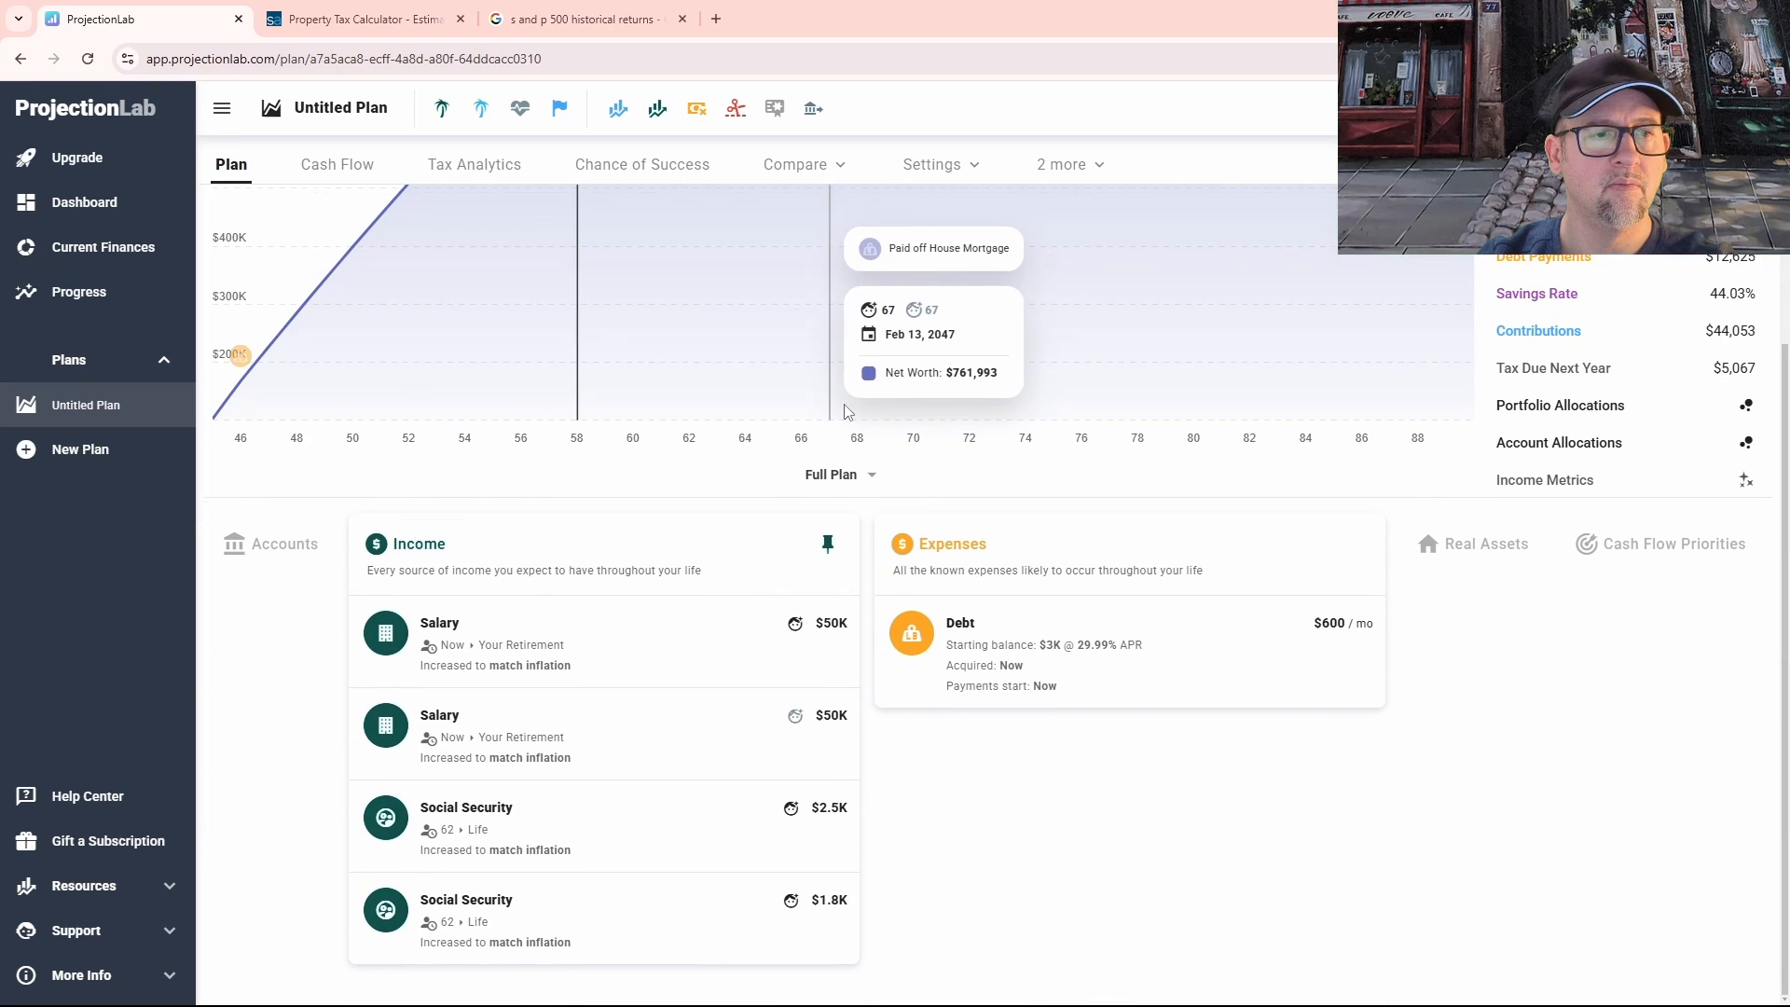
click(550, 837)
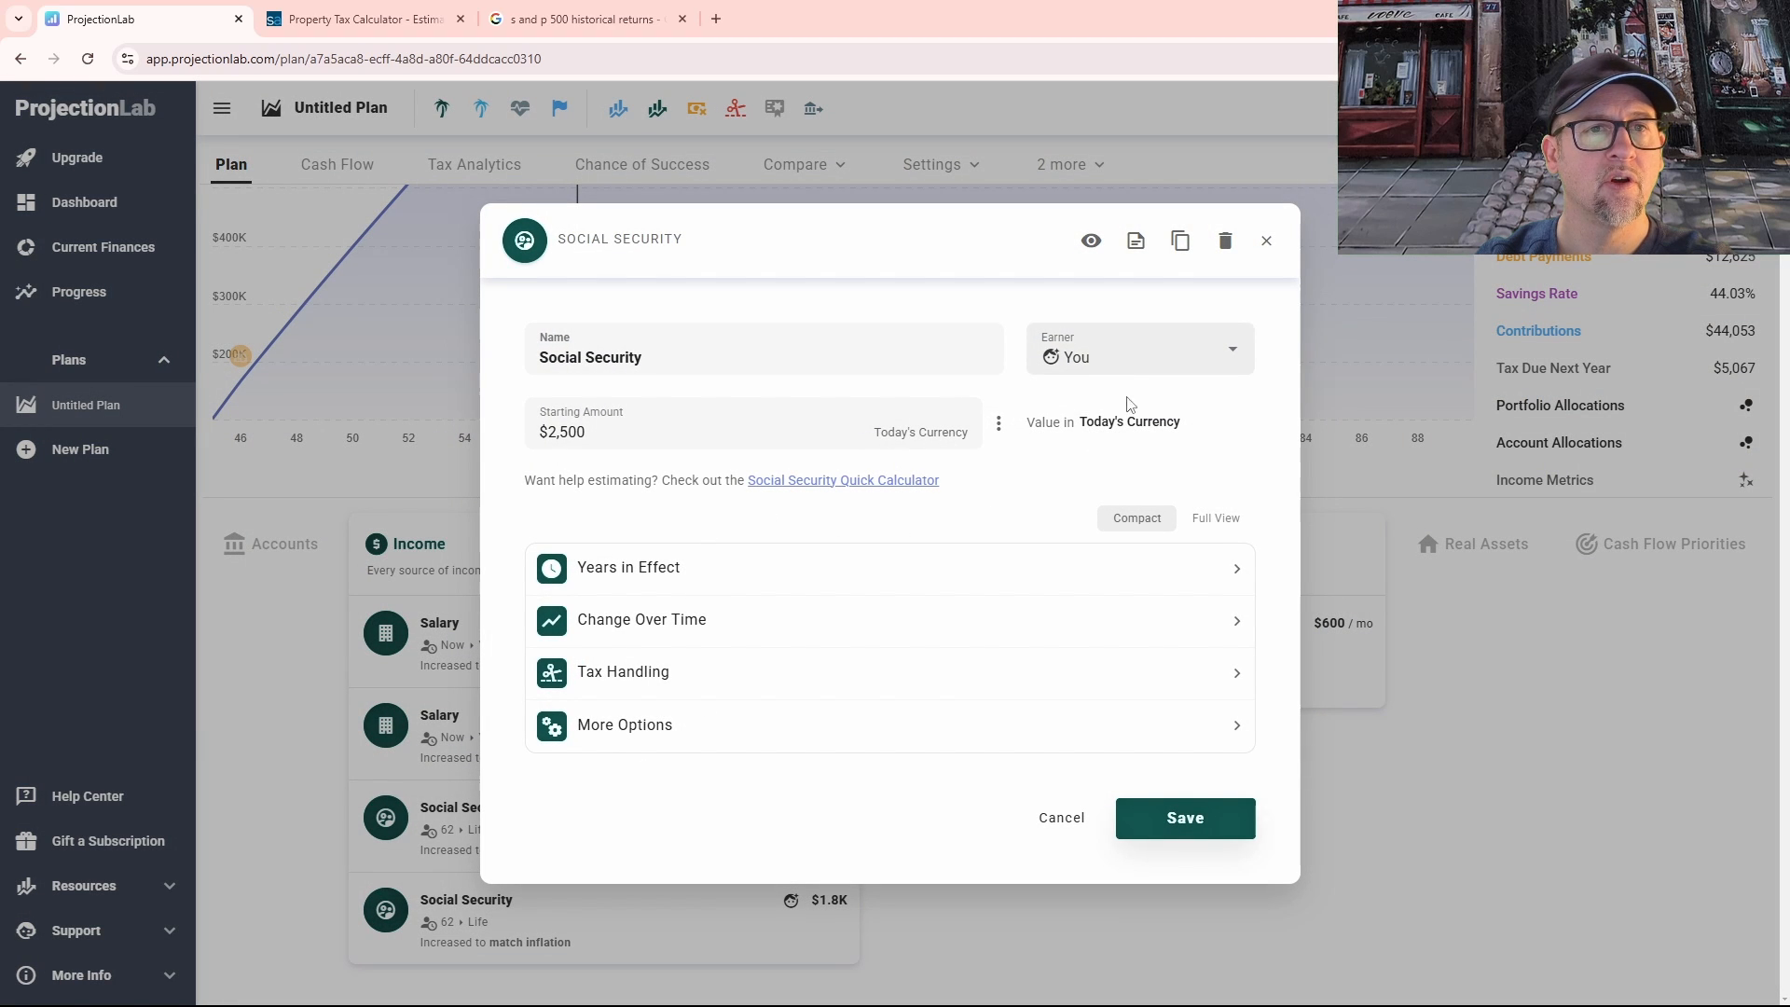
click(1054, 819)
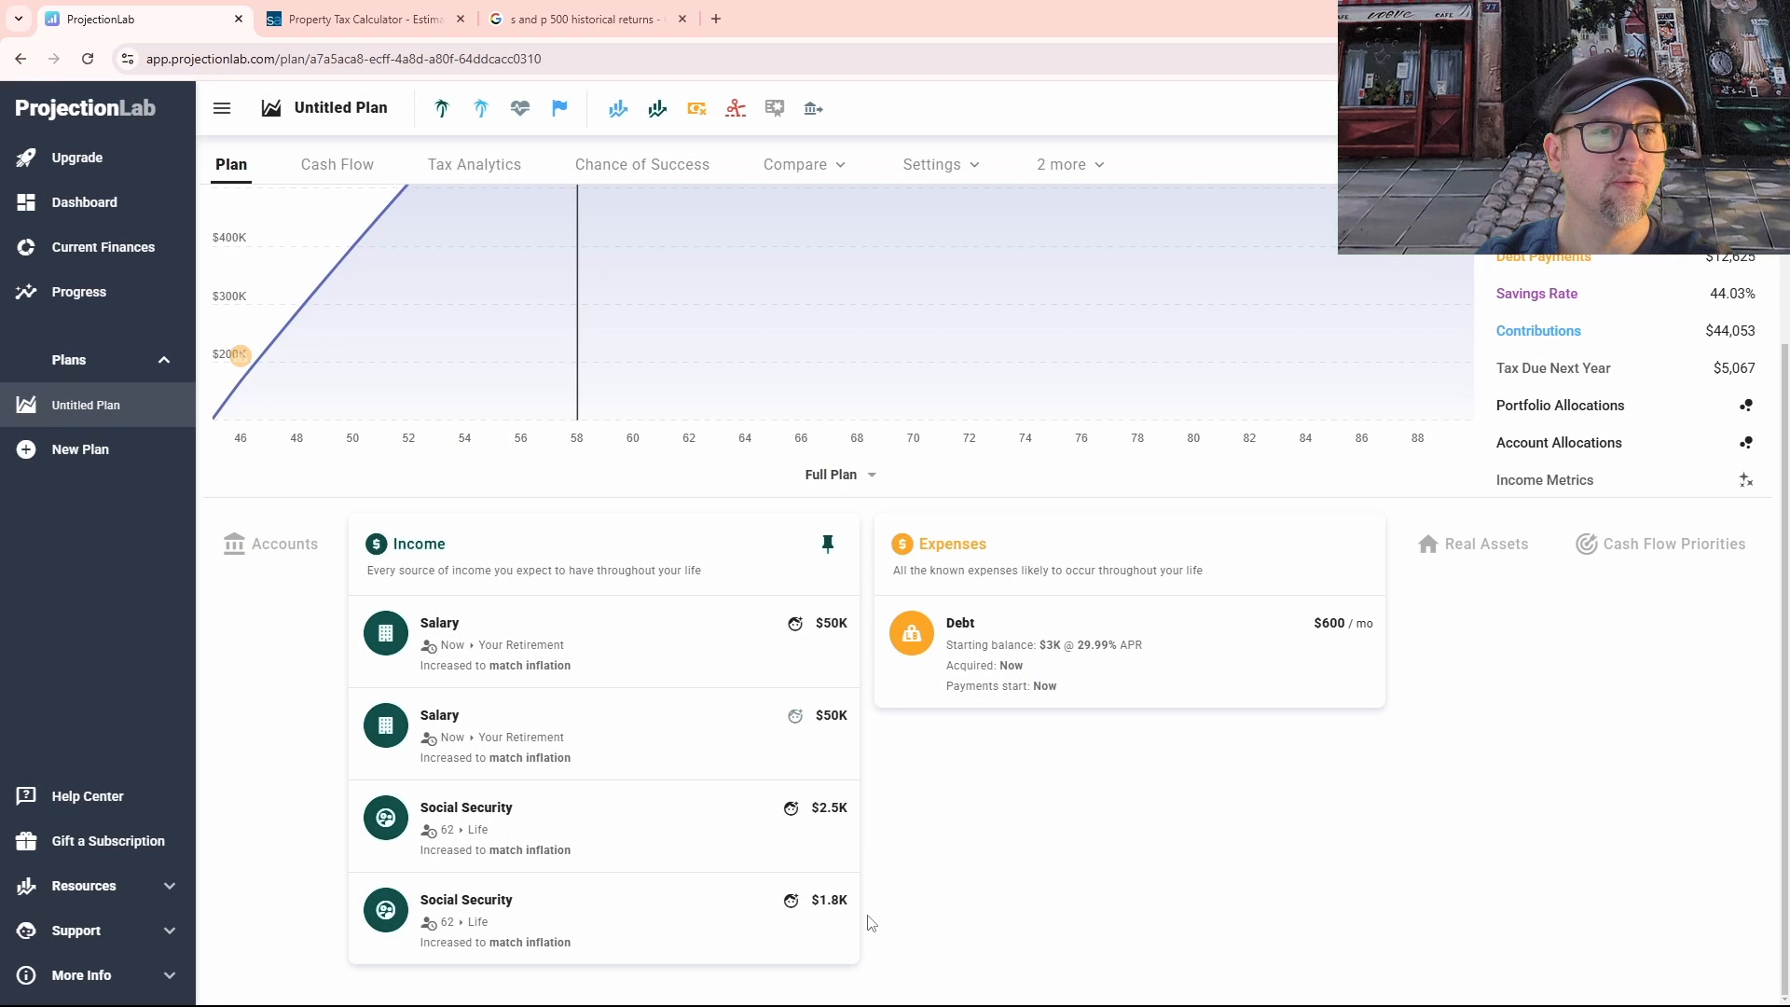
Step: Reopen the $2.5K Social Security income and check its earner choices and its currency modelling options for the starting amount
click(506, 832)
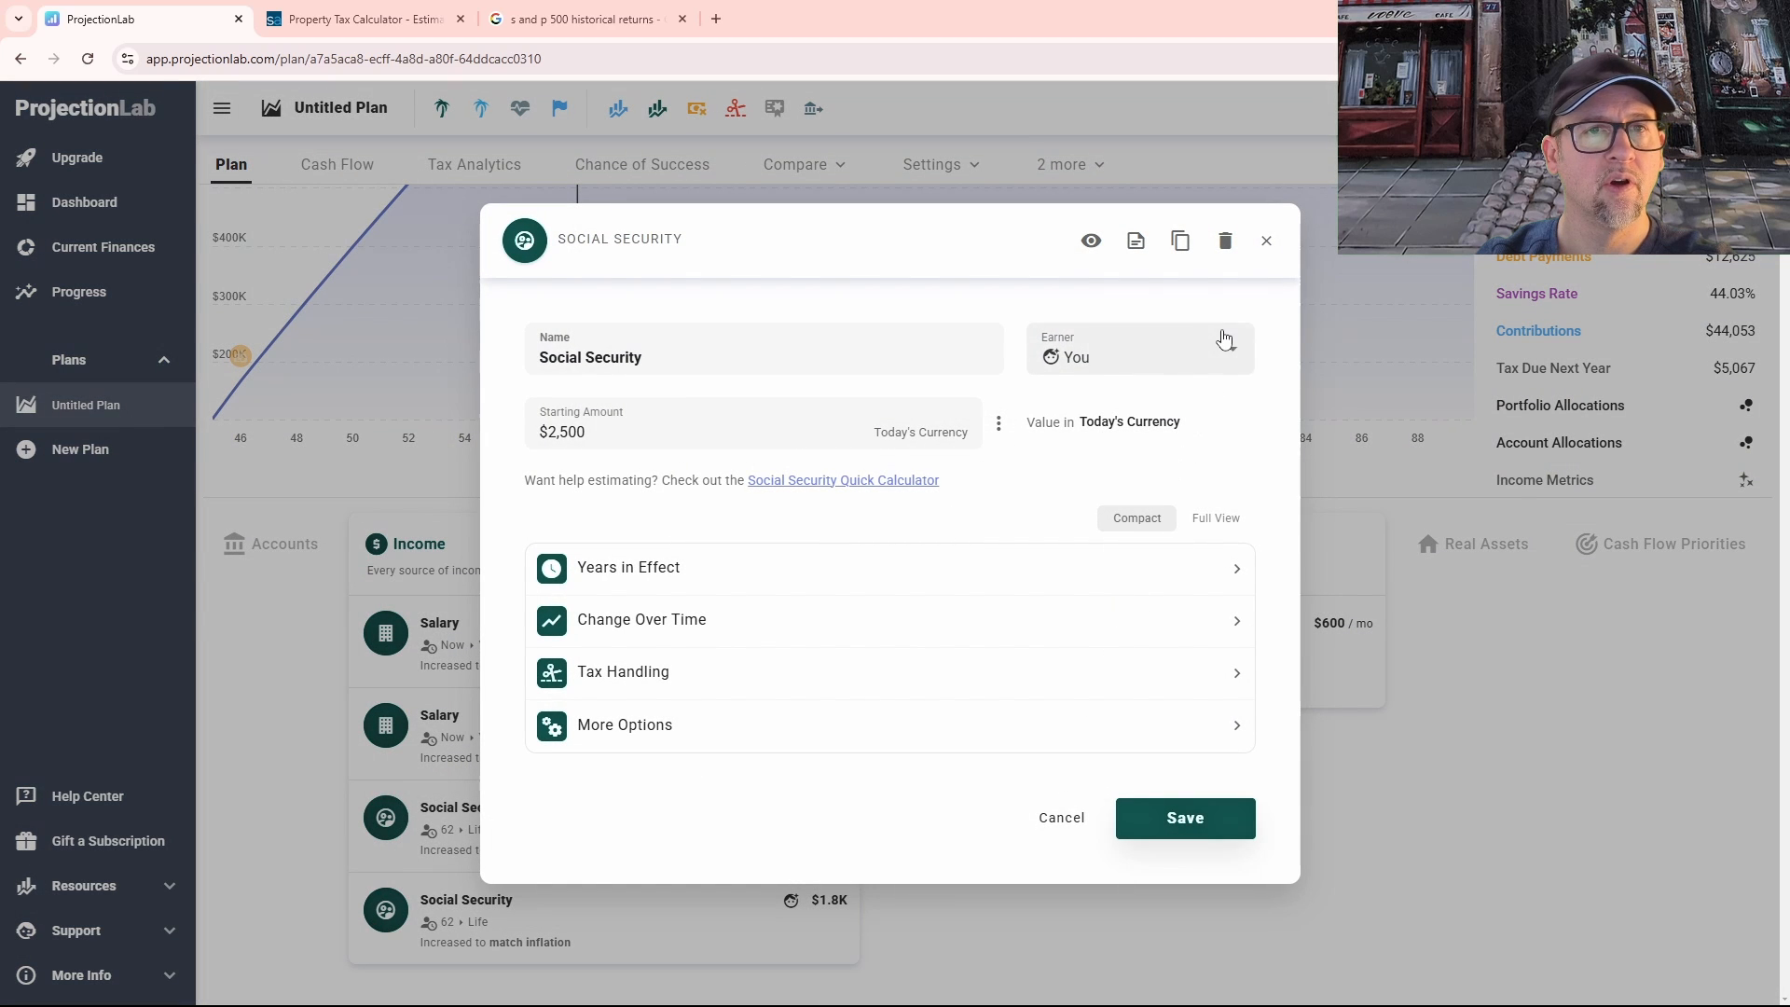
click(1104, 359)
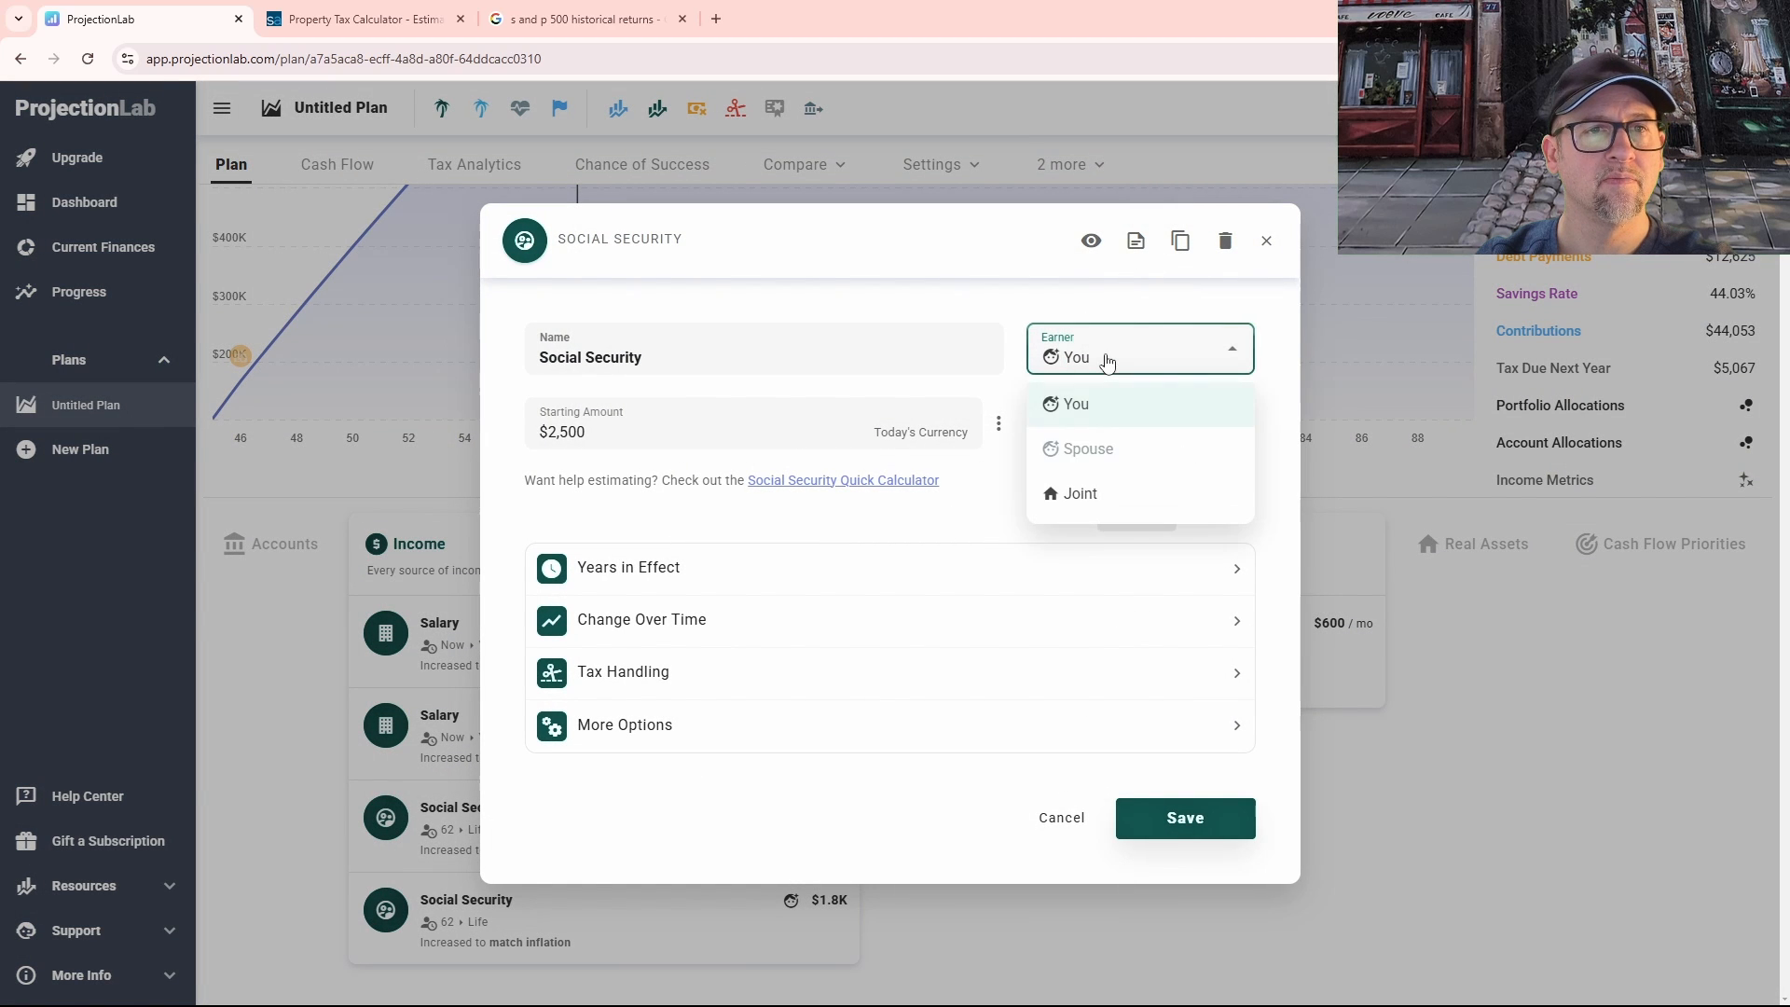
click(1108, 363)
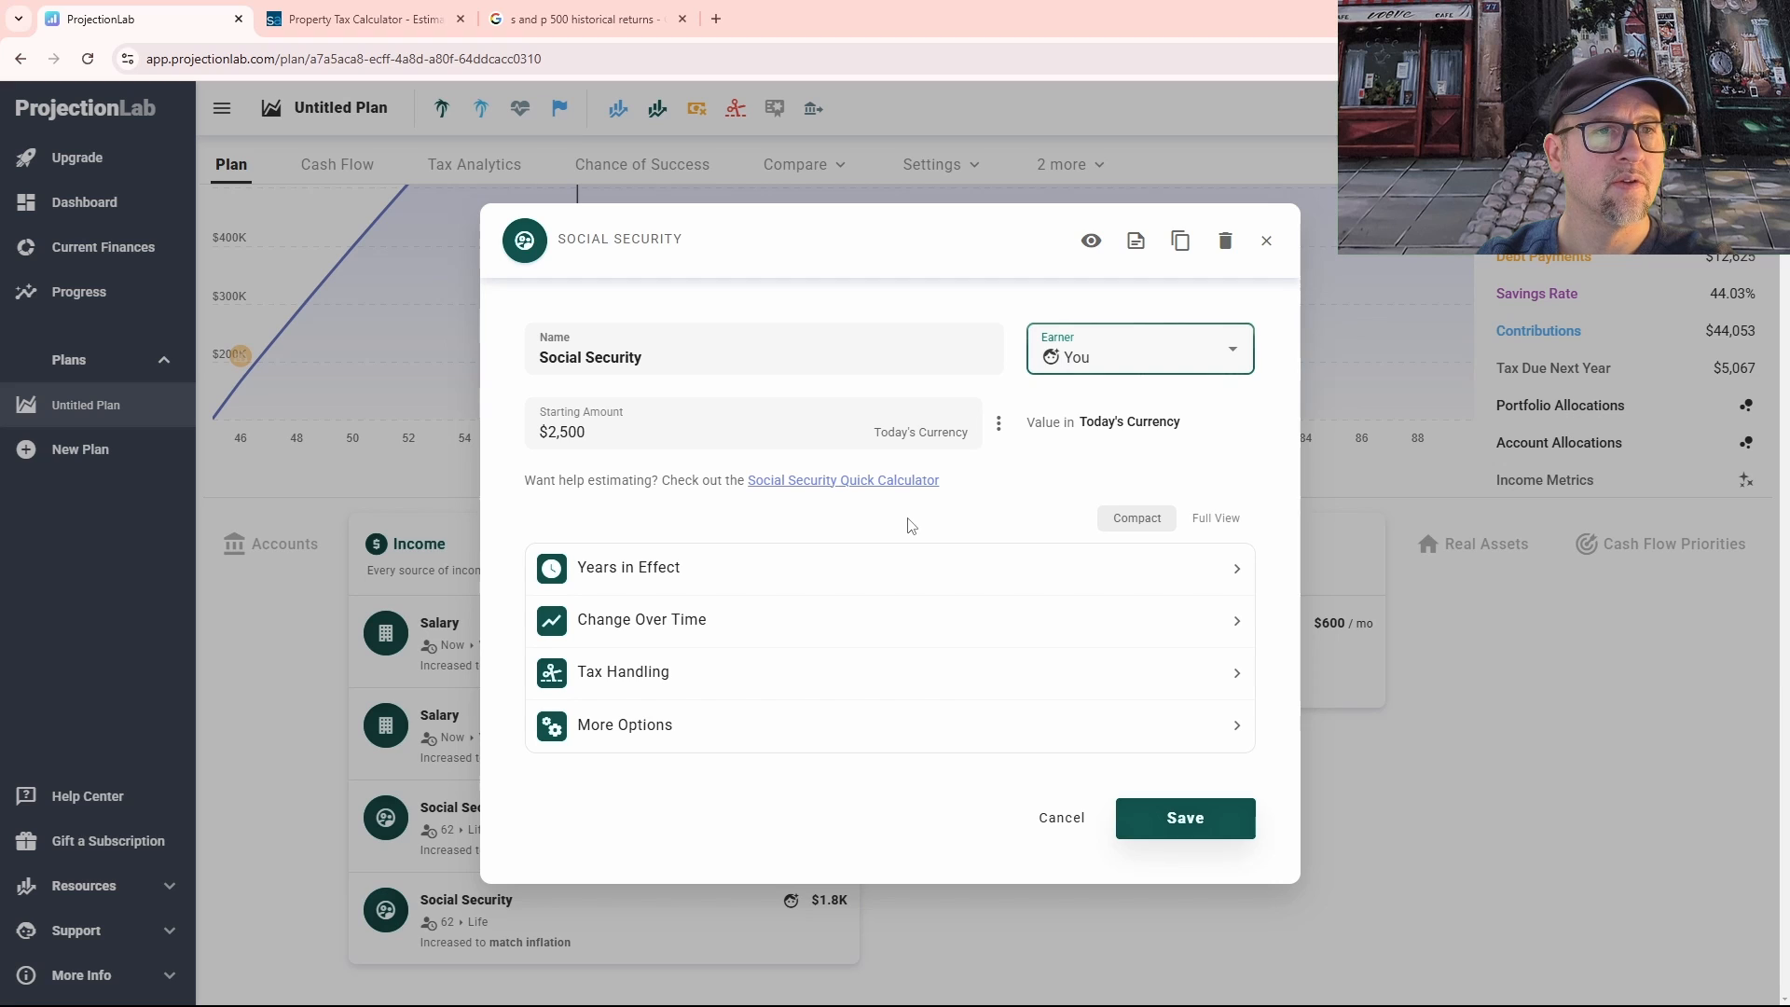
click(998, 429)
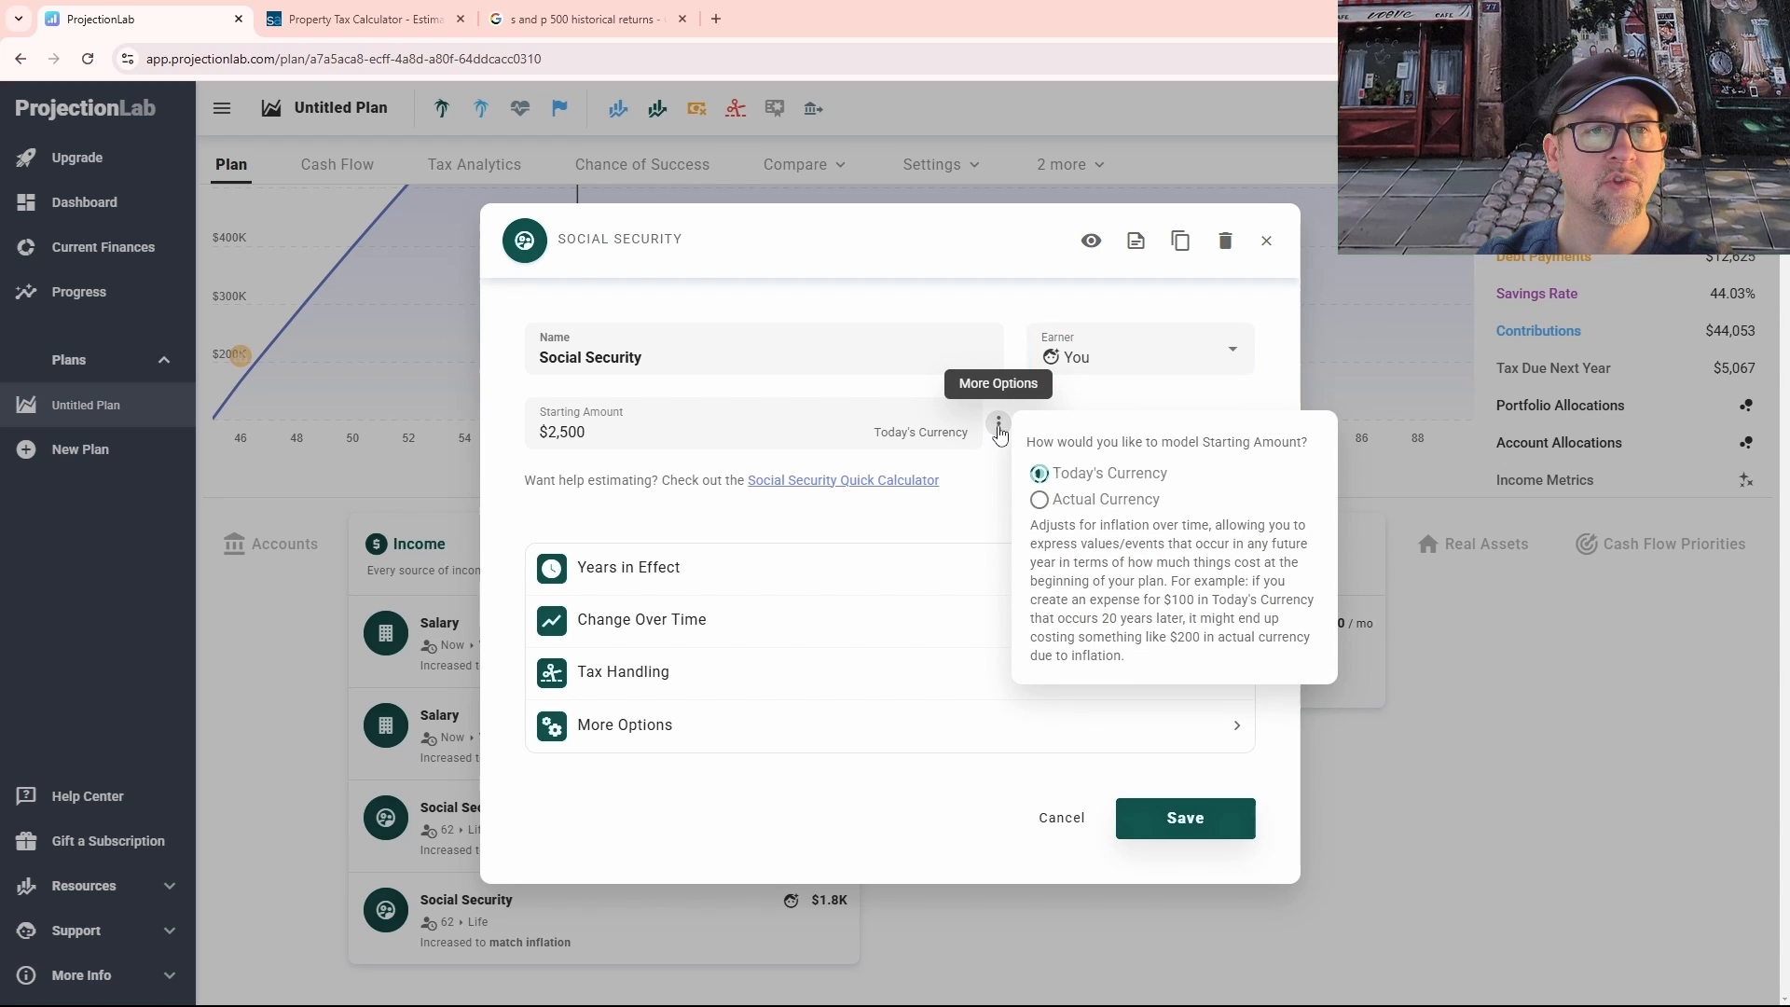
click(994, 505)
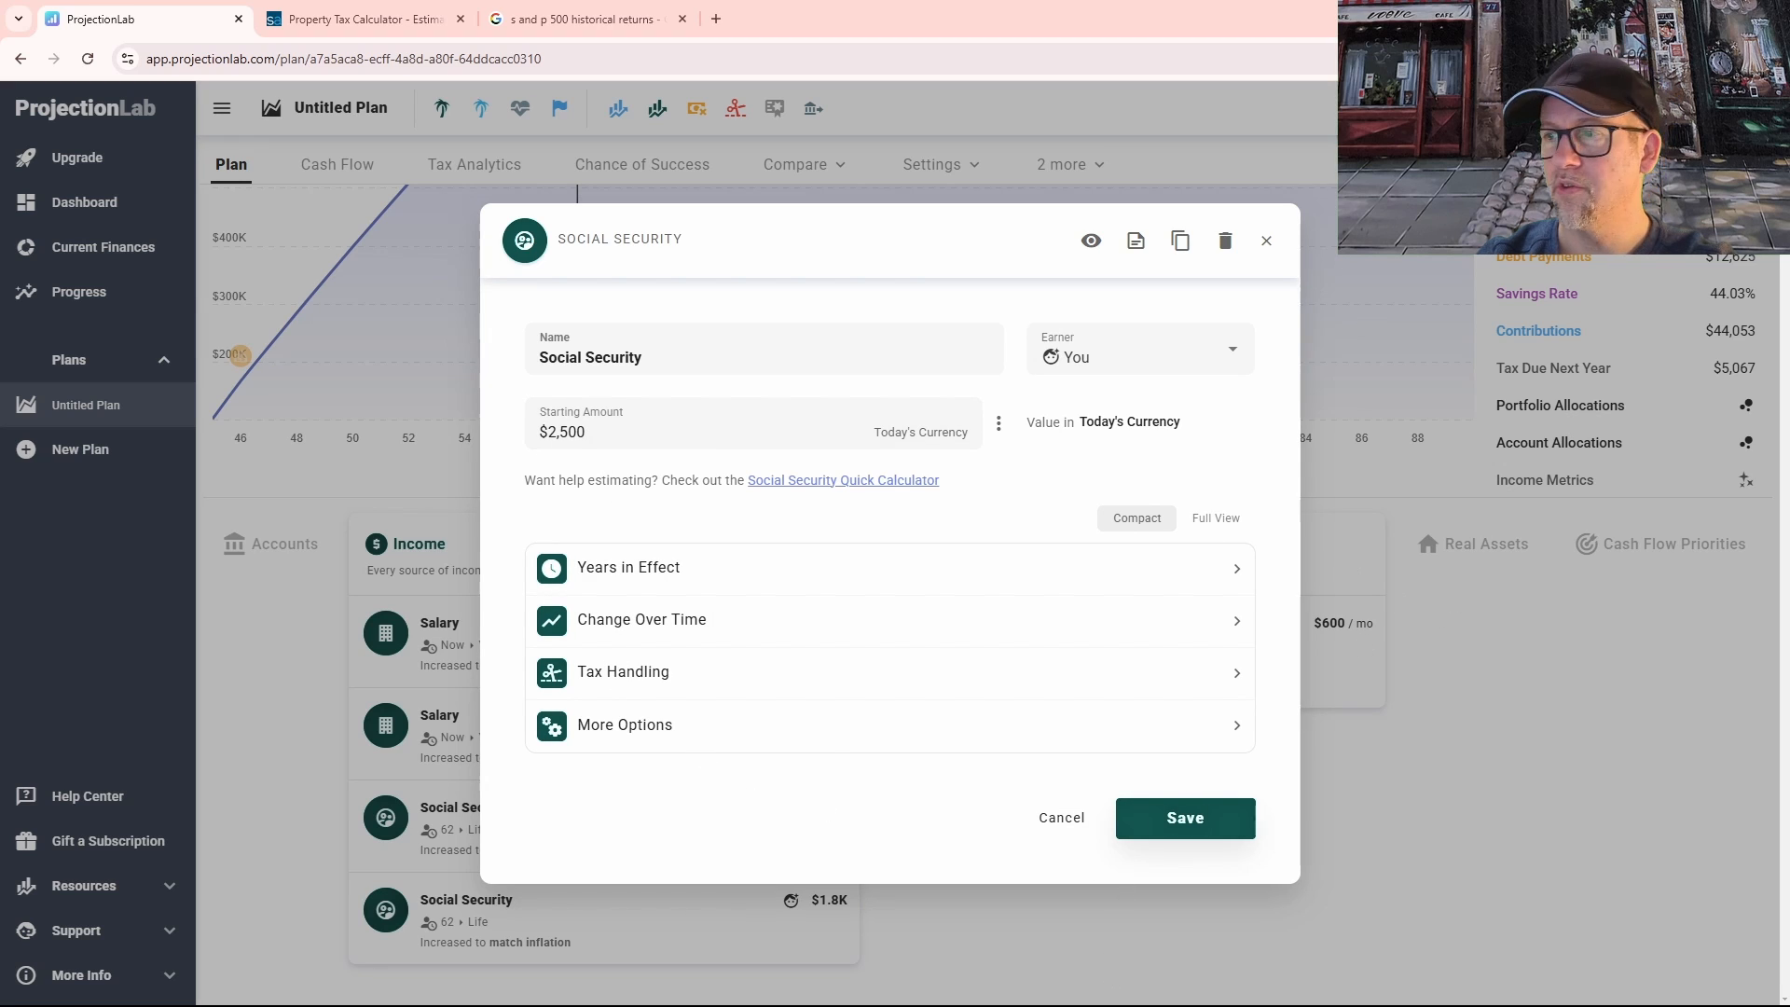
Step: Open Calculator and work out the yearly Social Security amounts as 2500 × 12 and 1800 × 12
key(XF86Calculator)
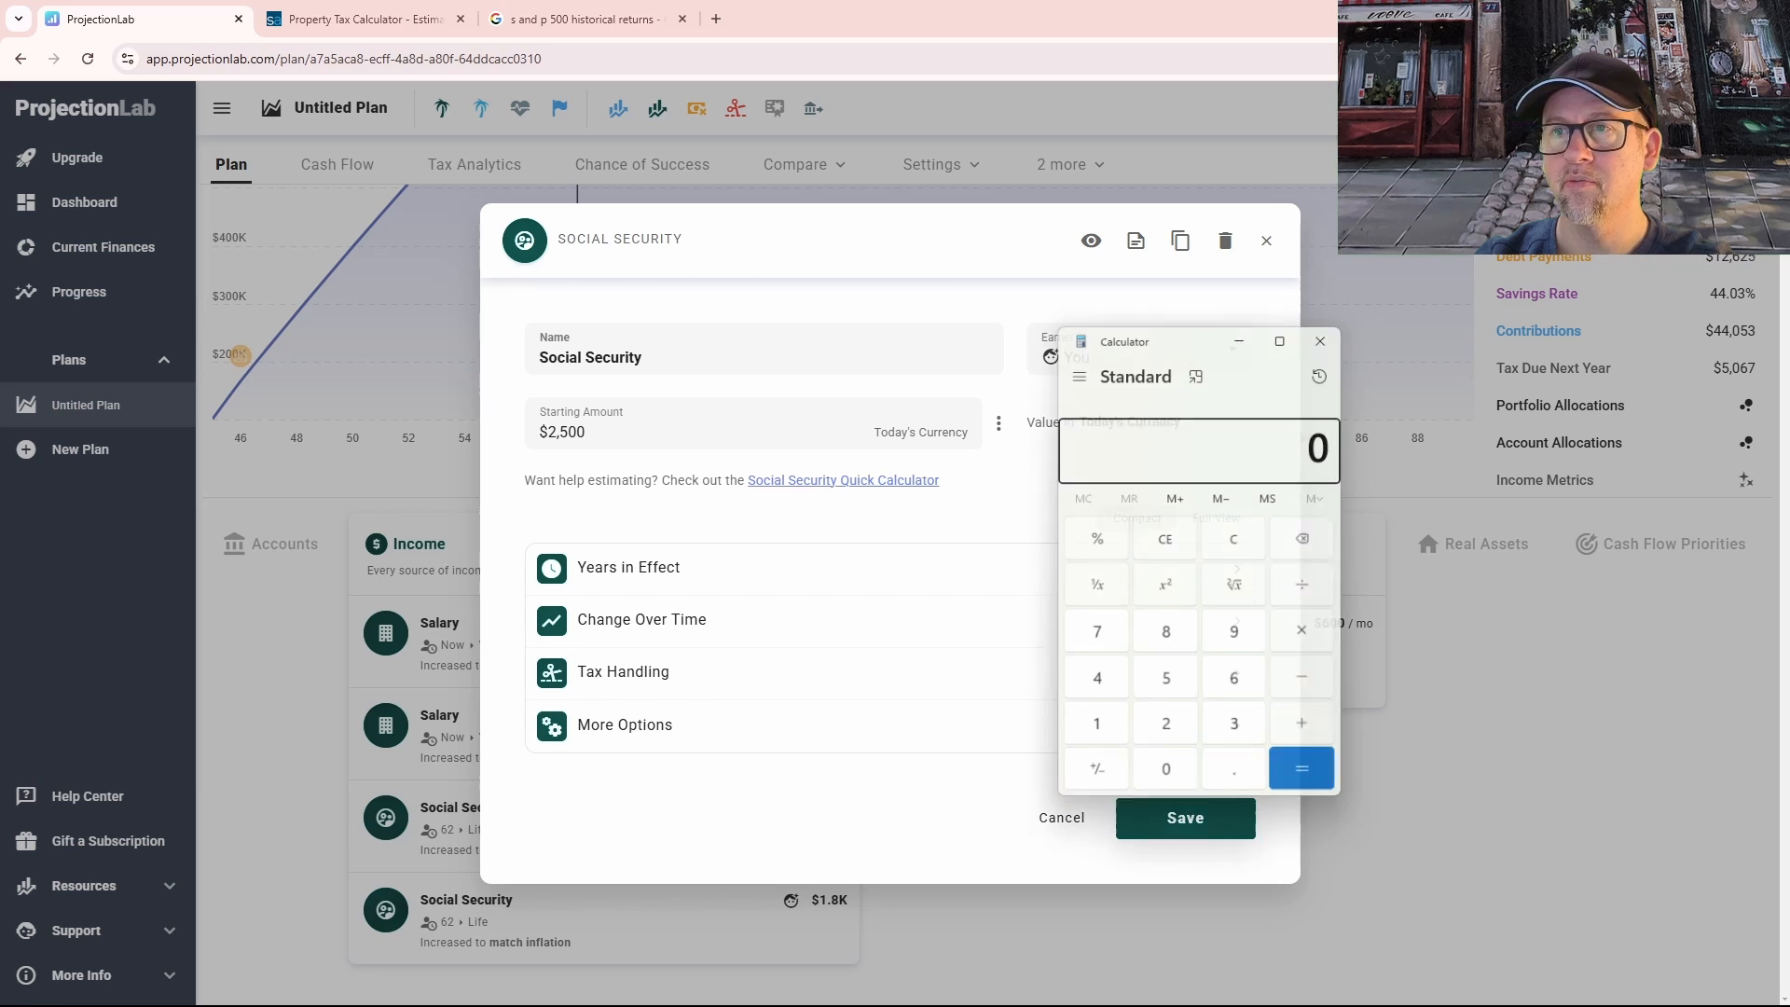
drag(1214, 338, 1077, 385)
text(2500)
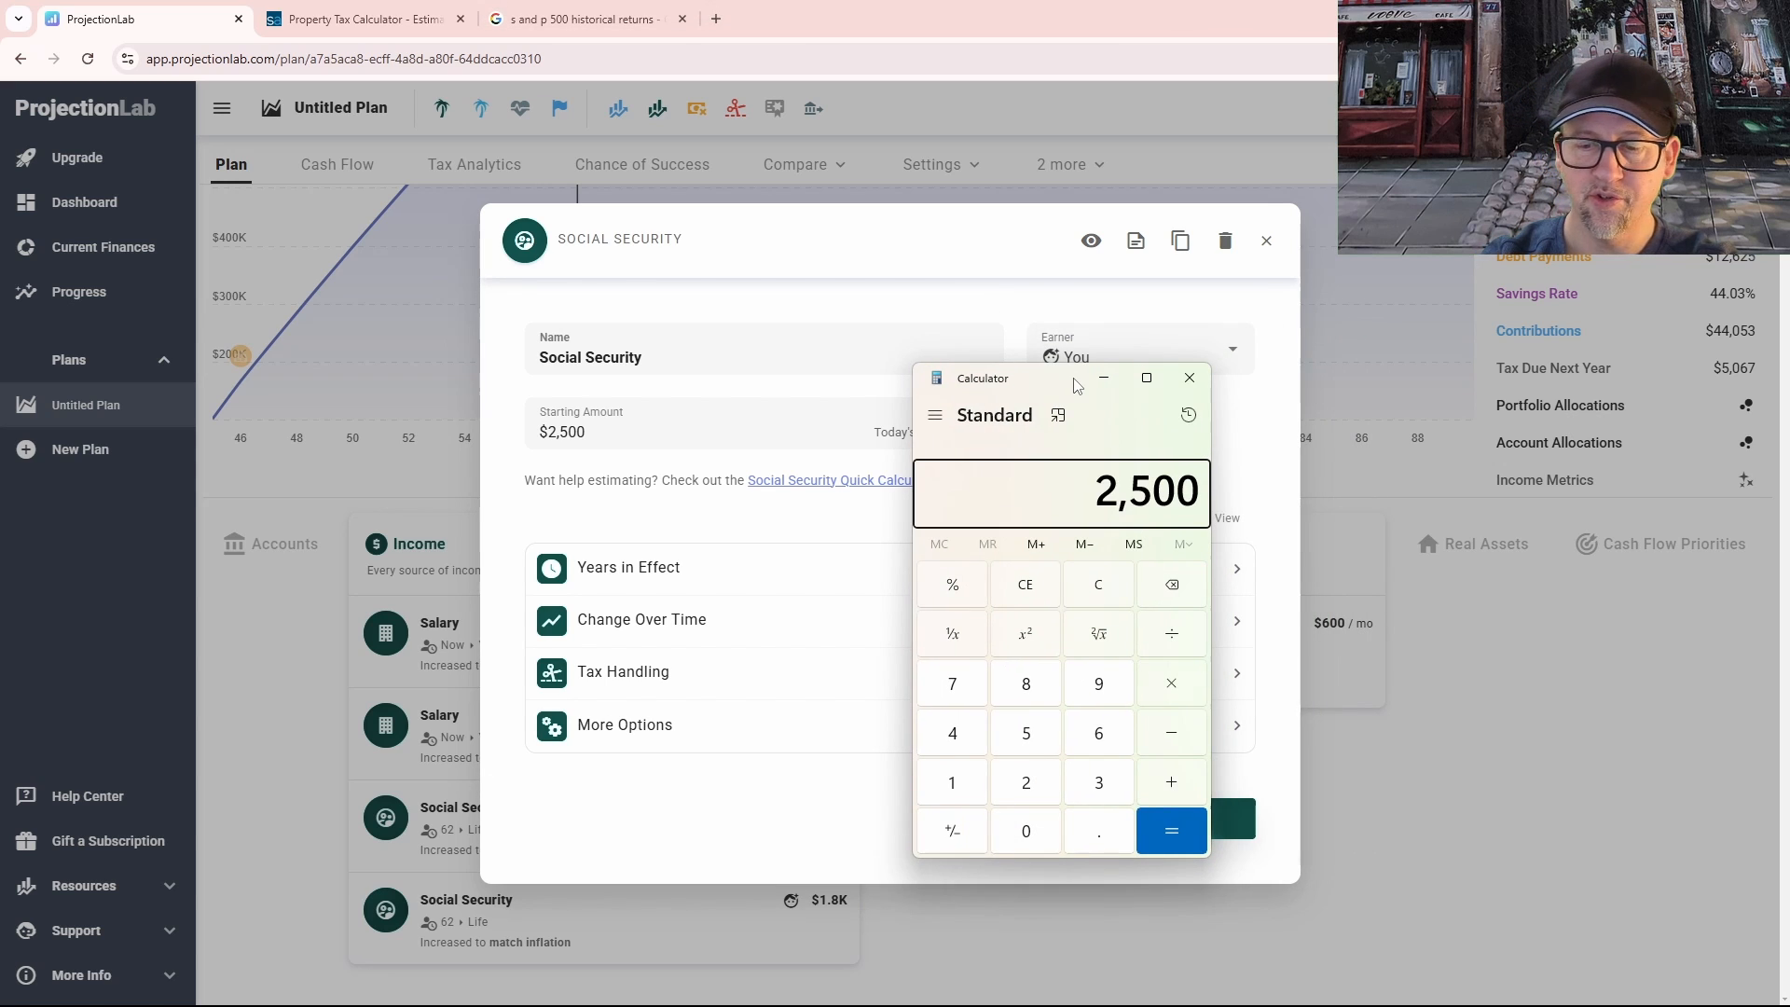
text(*12)
key(Return)
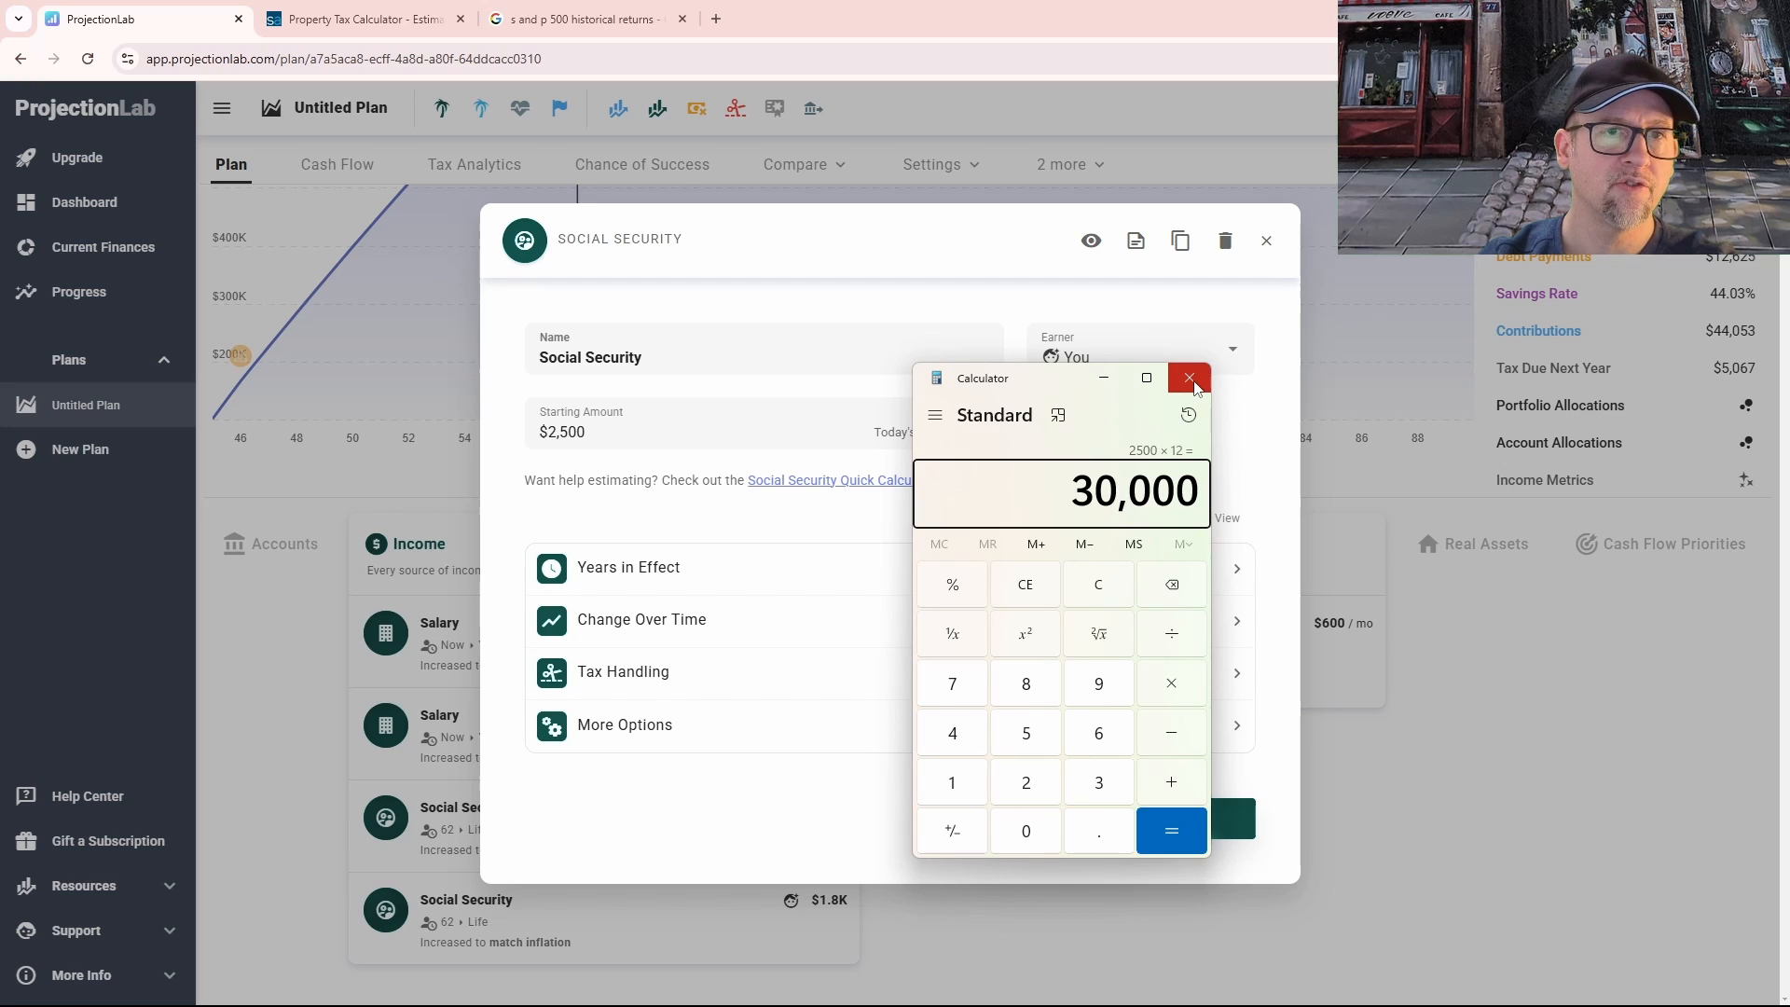
click(1100, 581)
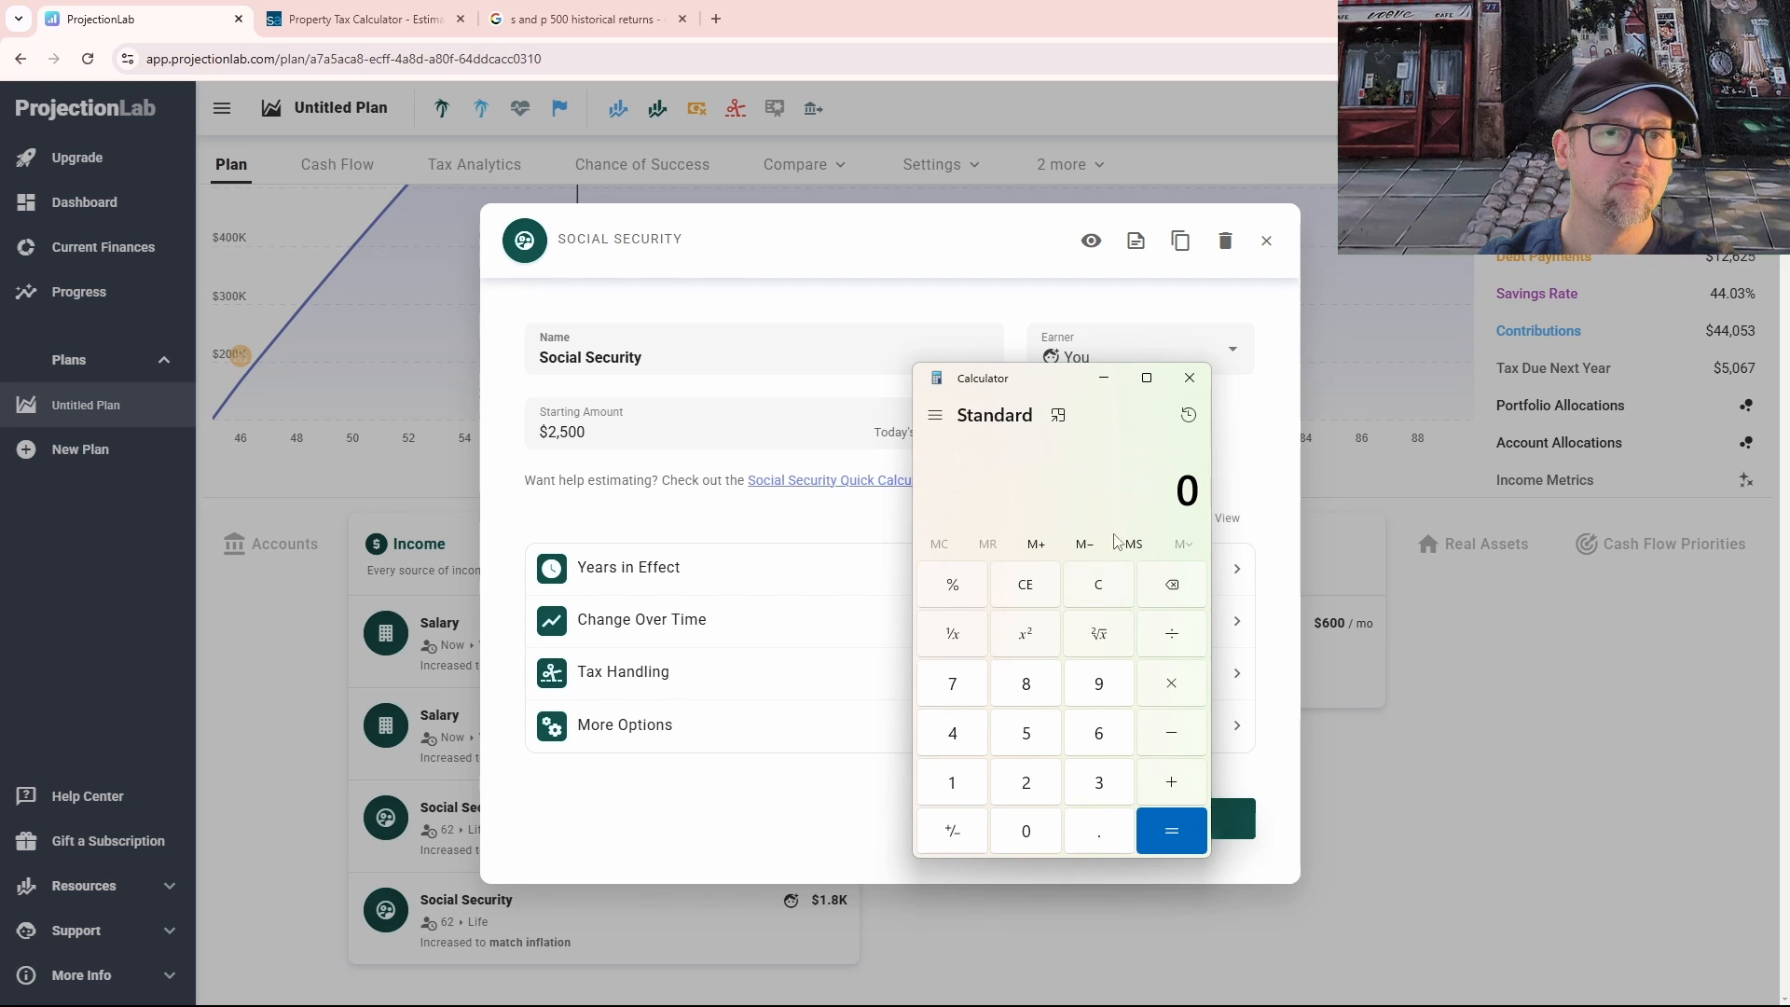
text(1800)
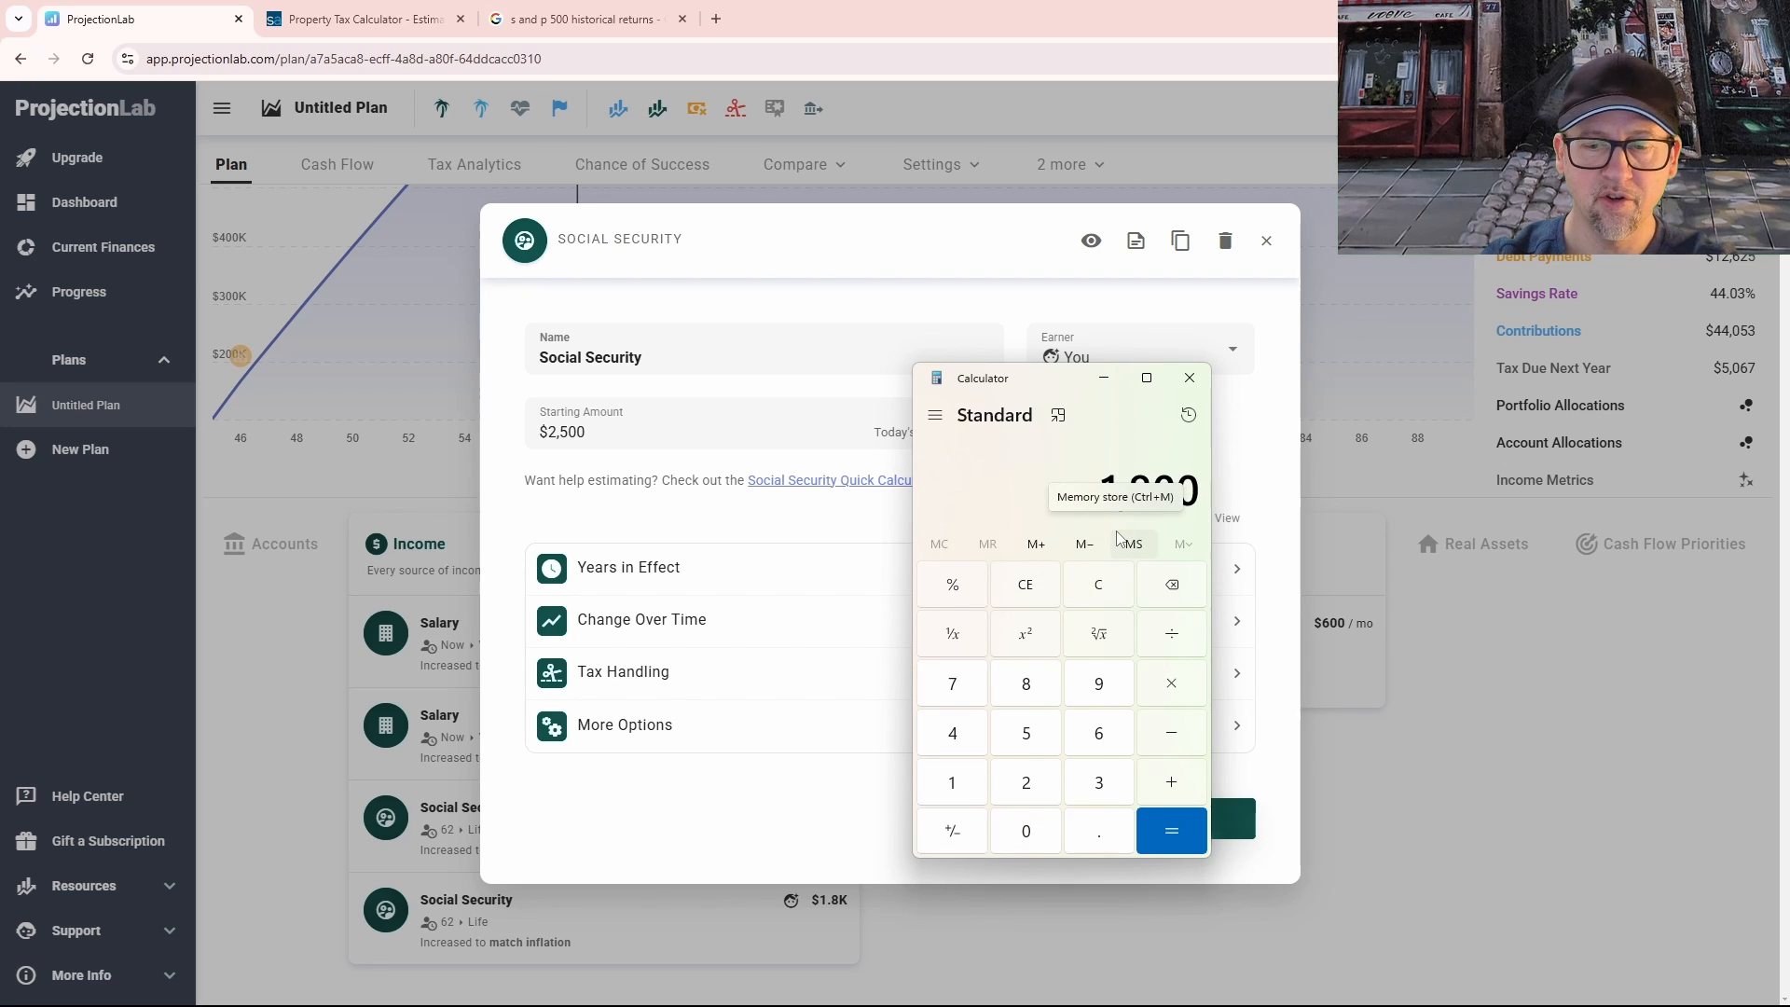
text(*12)
key(Return)
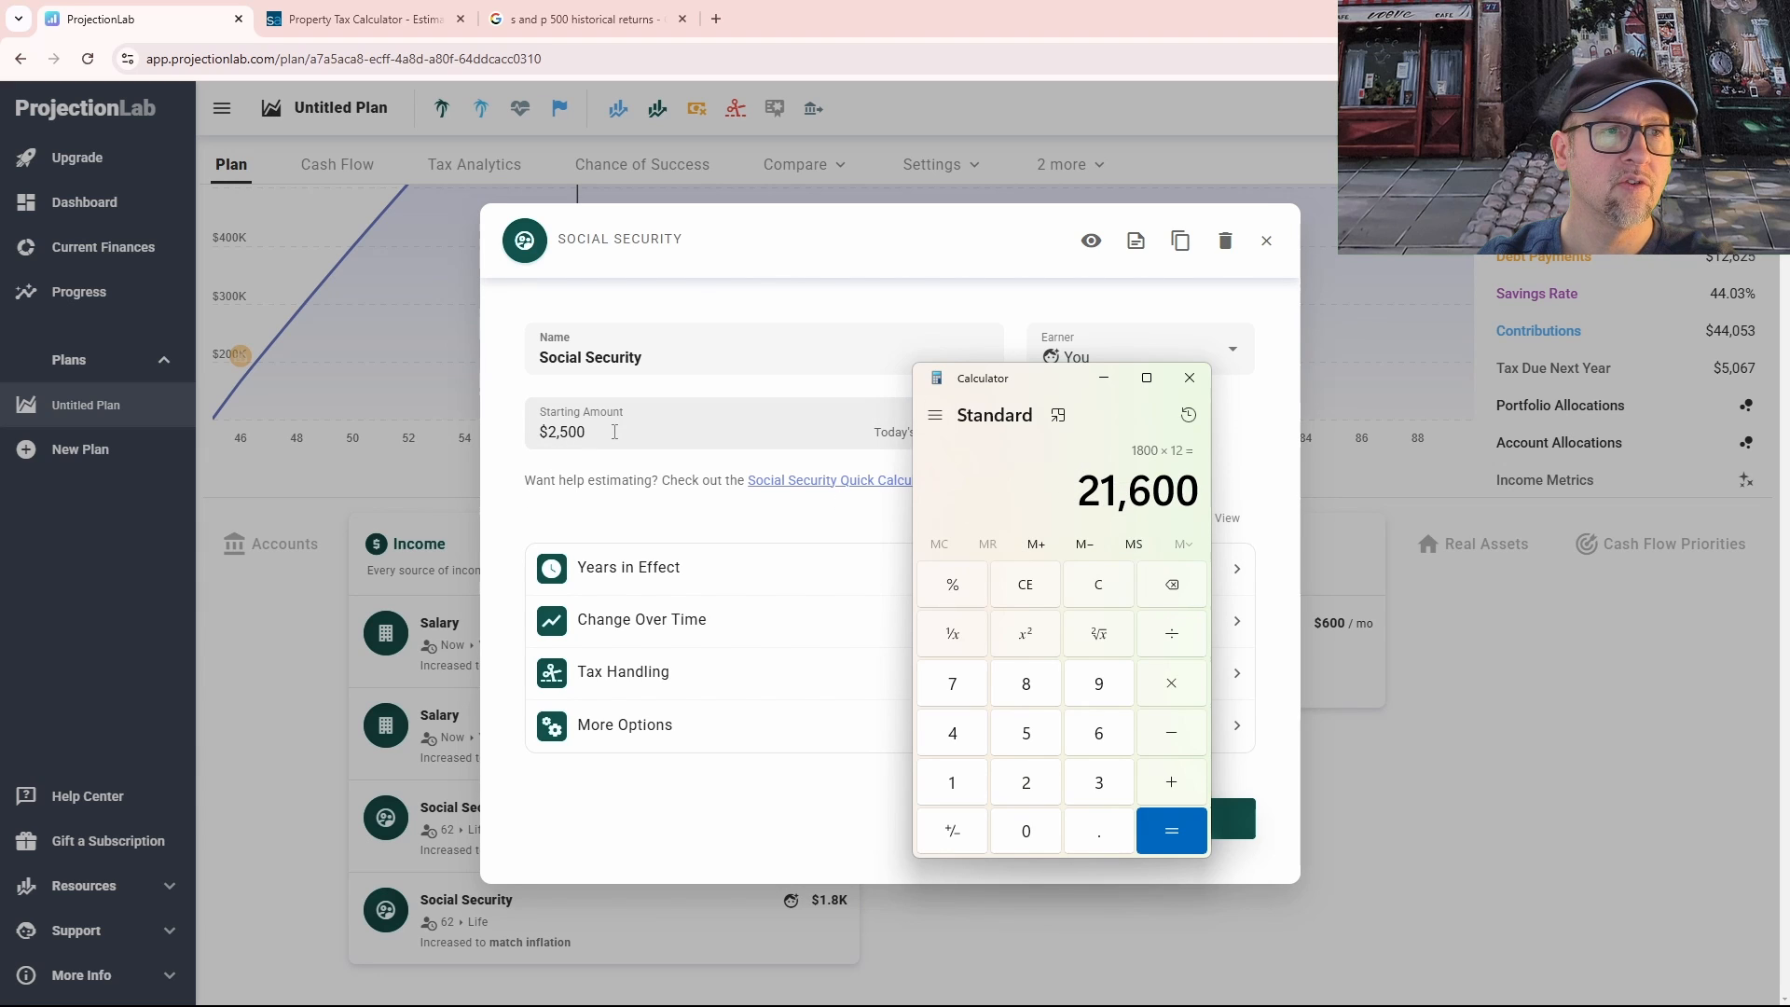
Step: Set the $2,500 Social Security income's starting amount to $30,000, save it and dismiss the premium upgrade offer
drag(615, 431, 523, 439)
text(30)
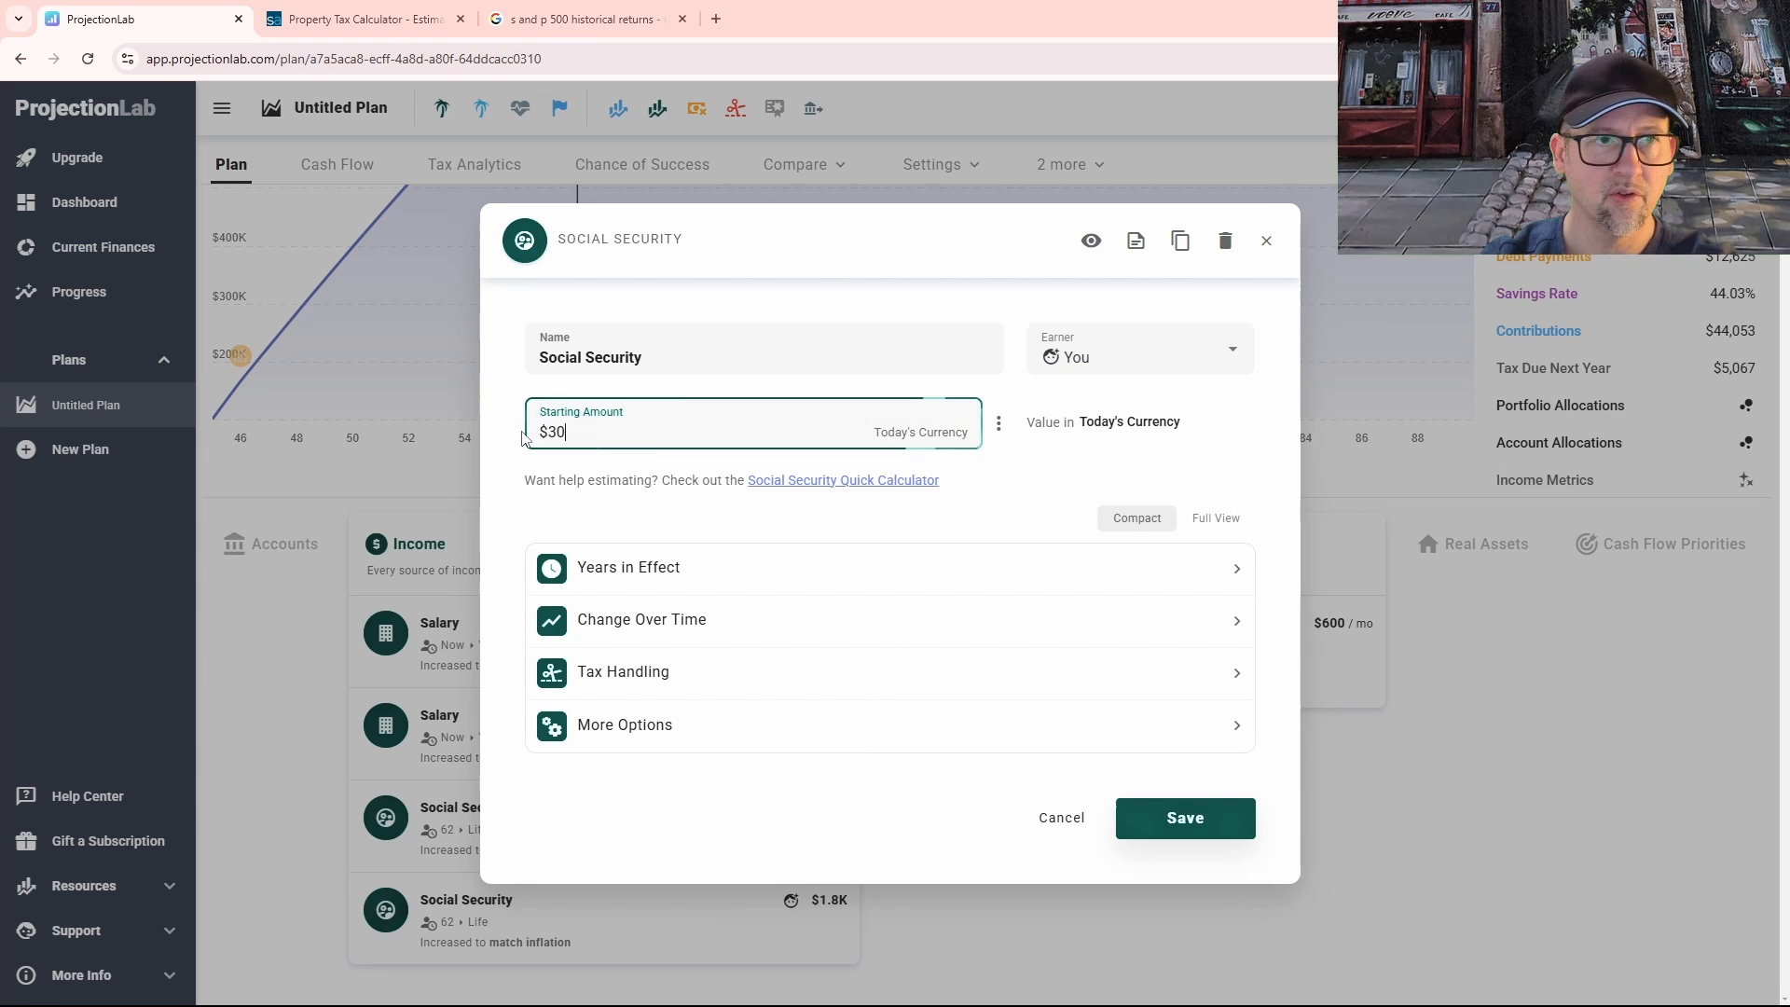
key(Return)
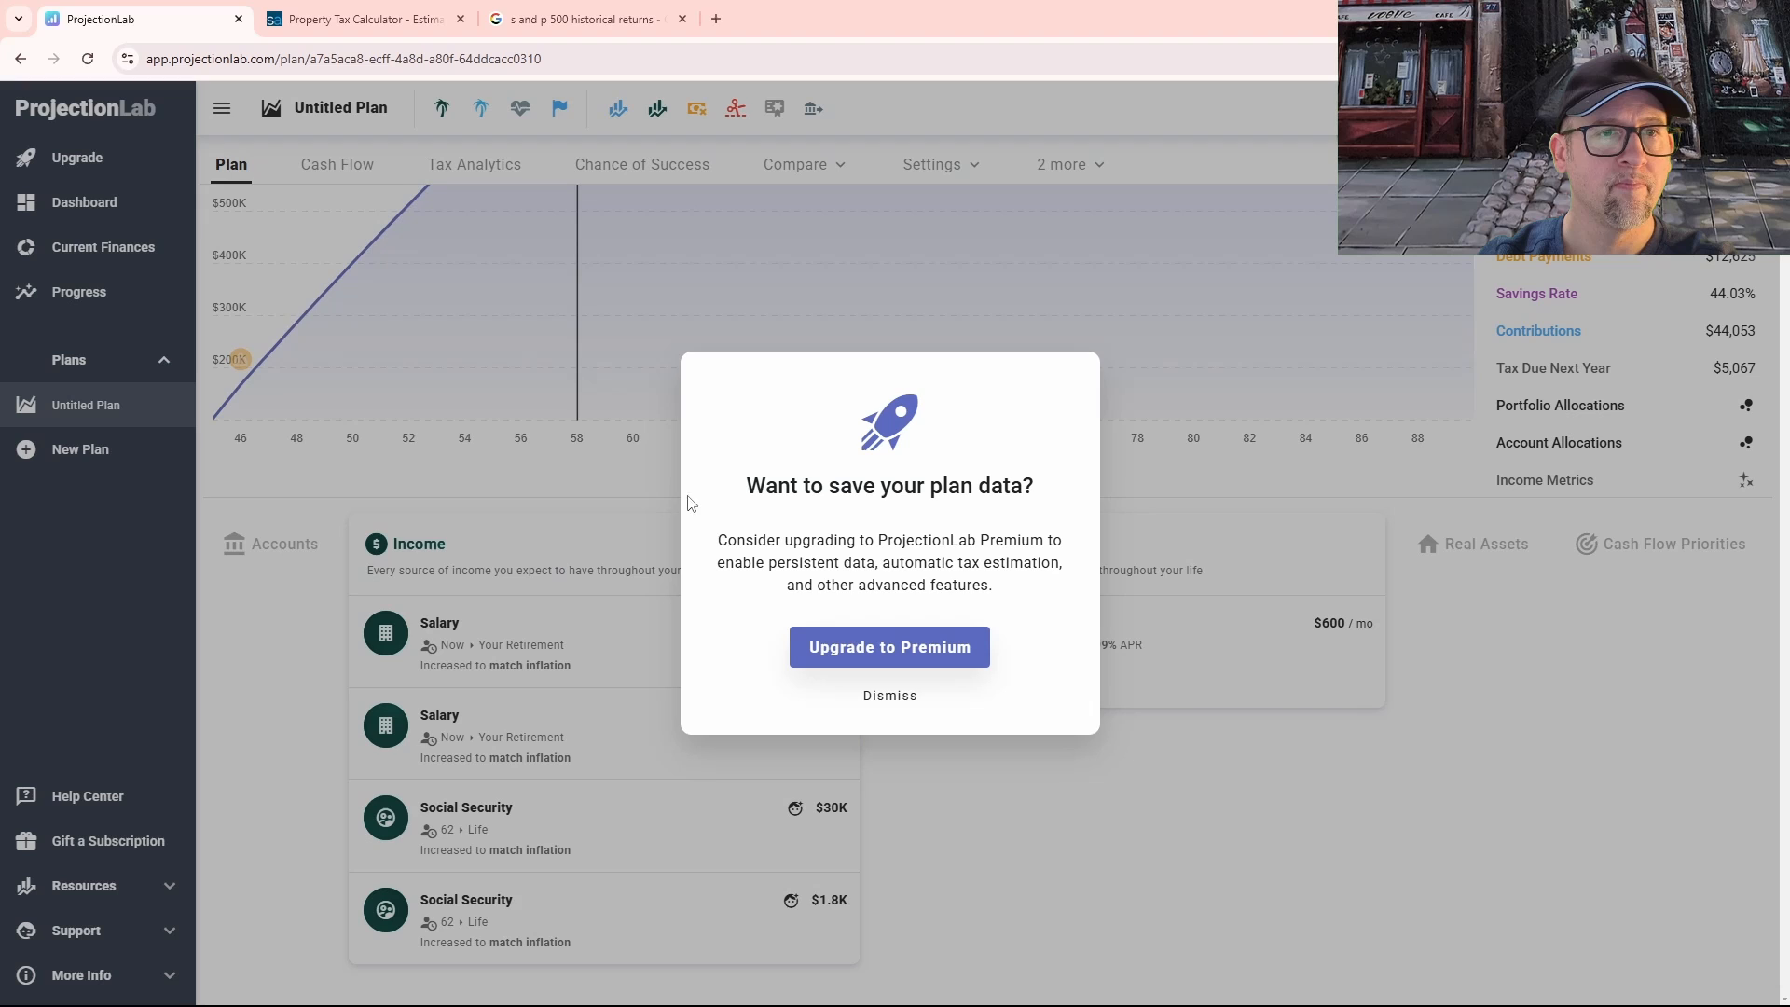
click(892, 692)
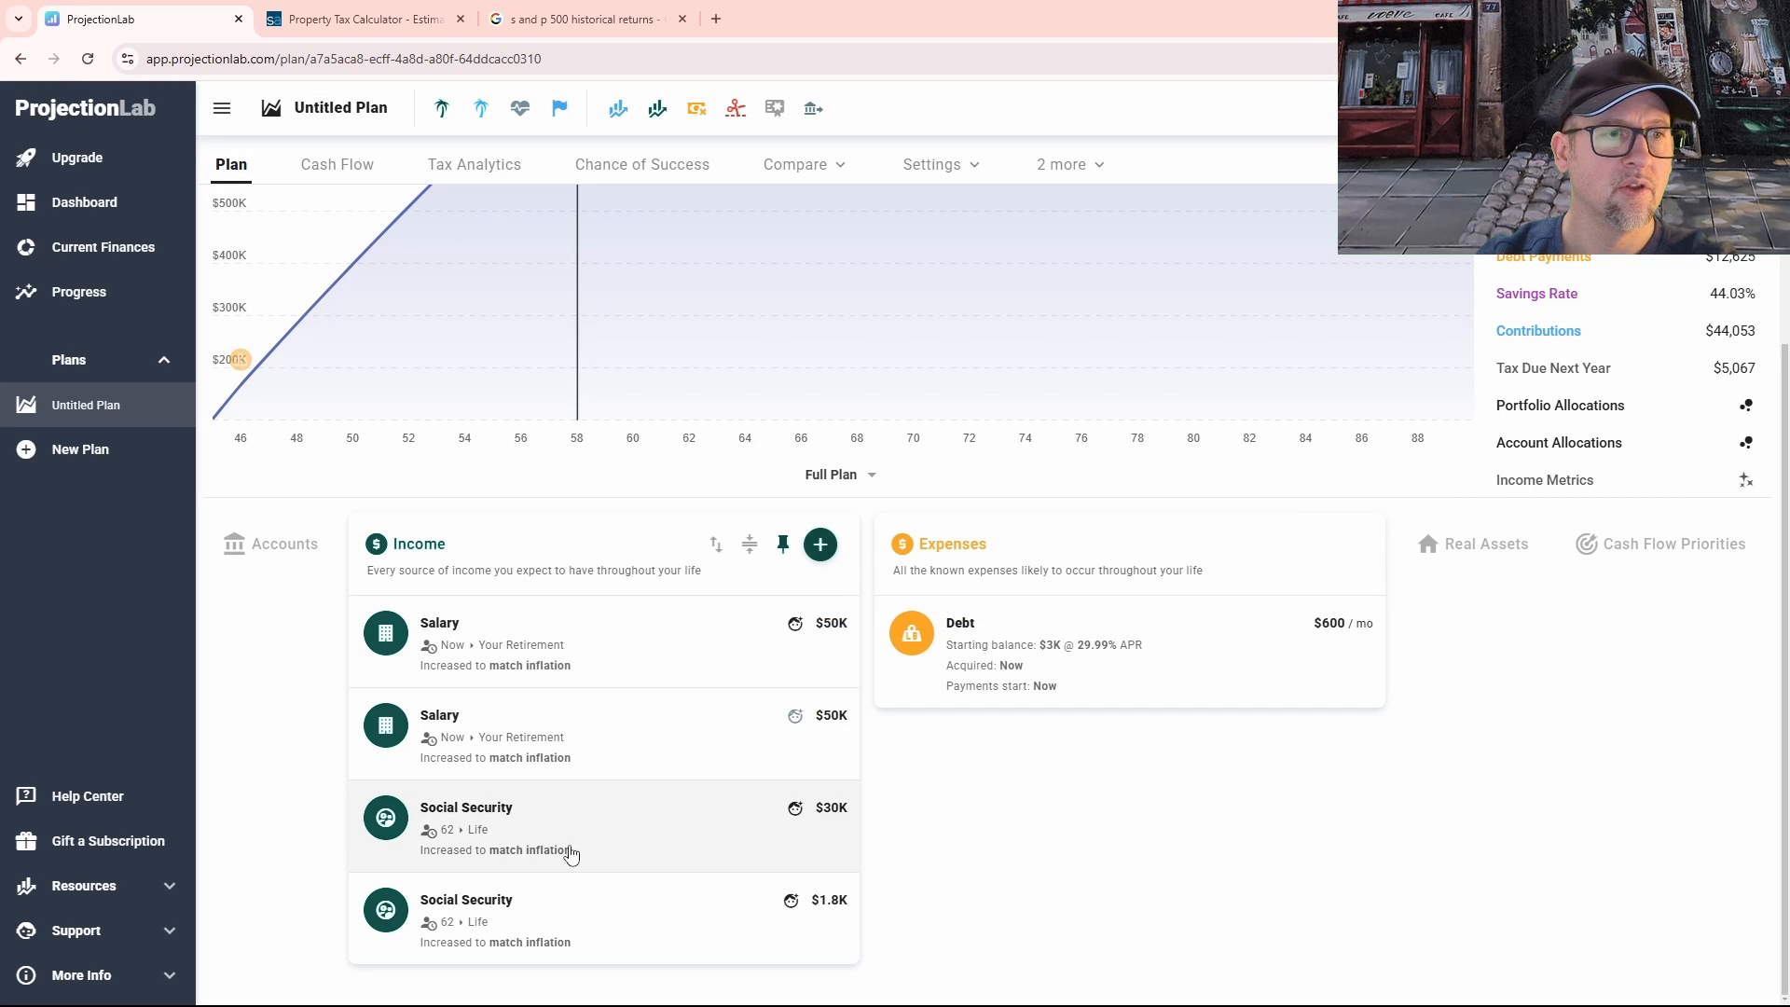
Step: Set the $1.8K Social Security income's starting amount to $21,600 and save it
click(639, 919)
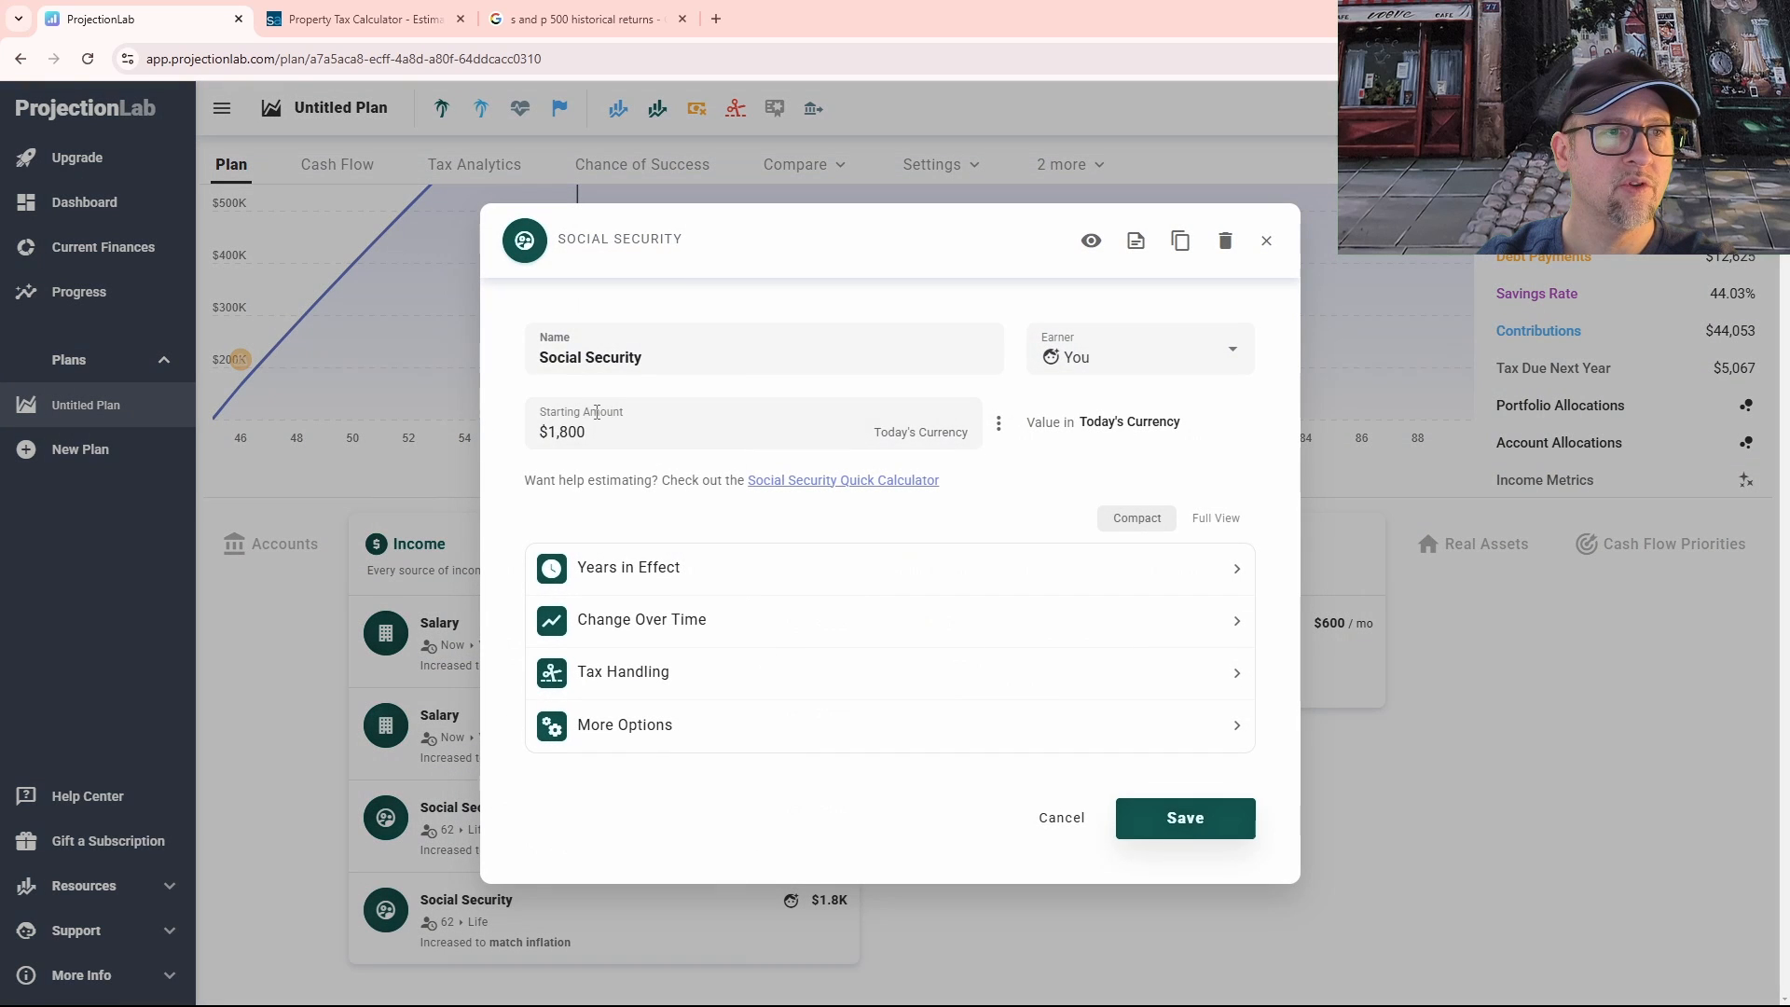
text(21600)
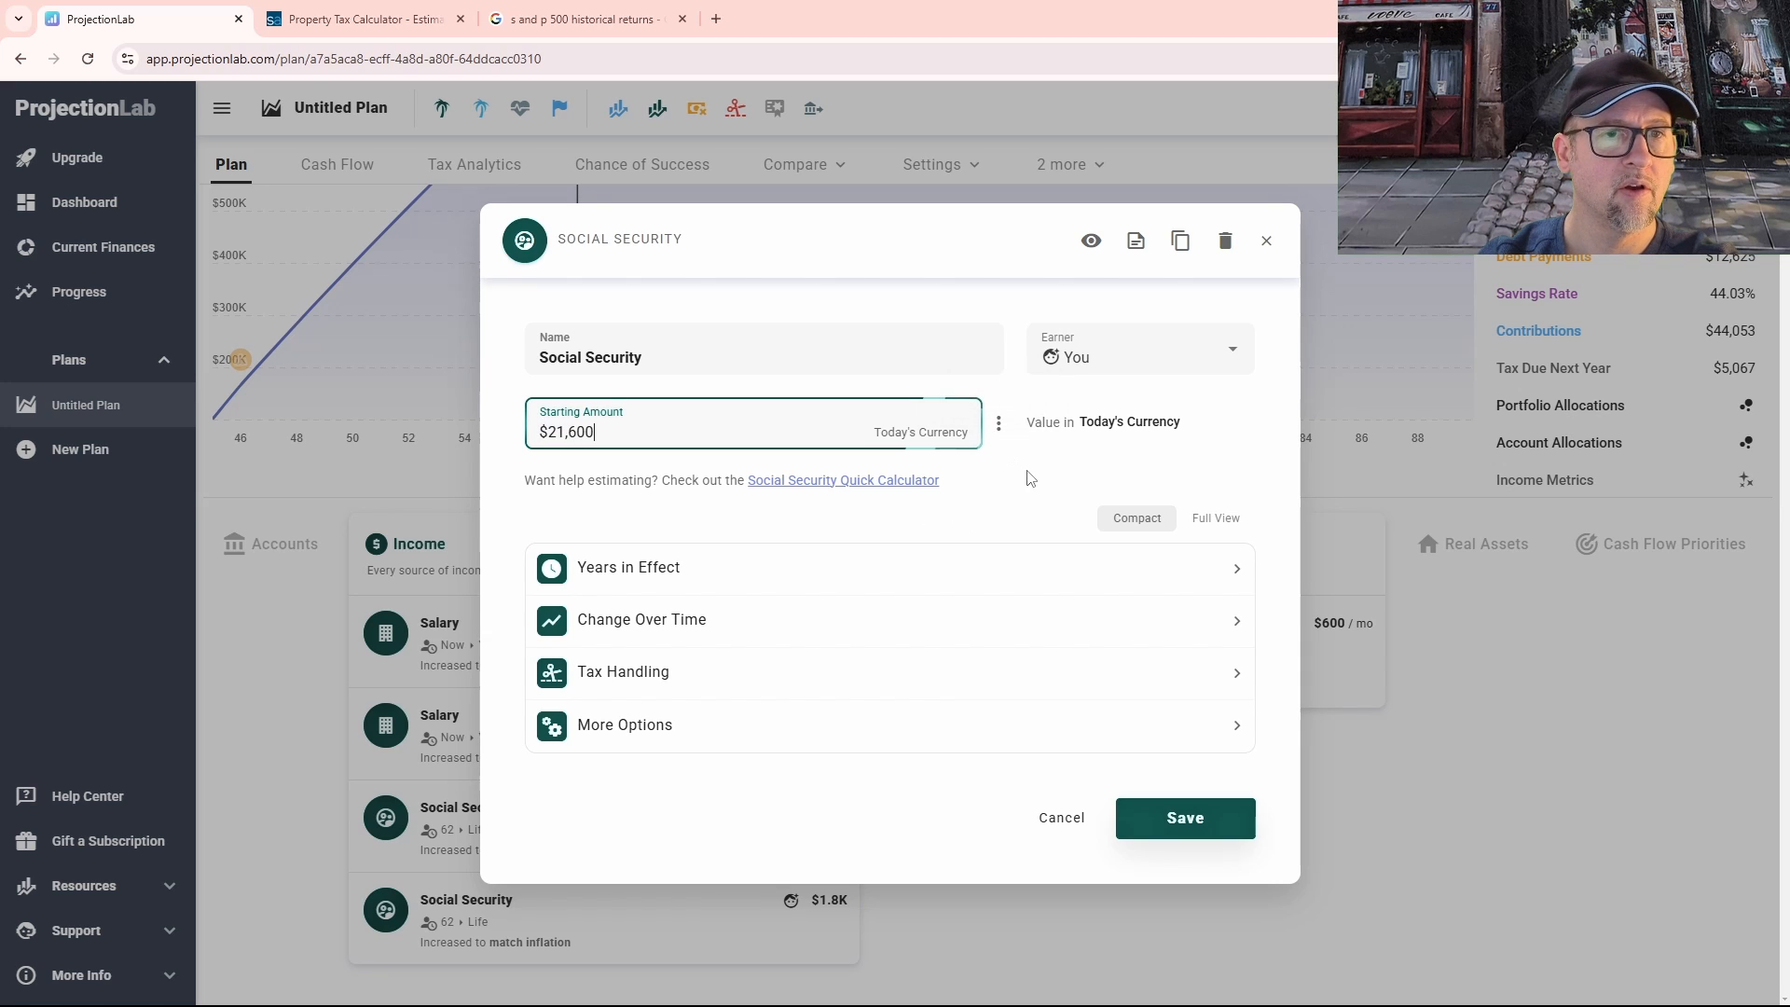
click(1187, 822)
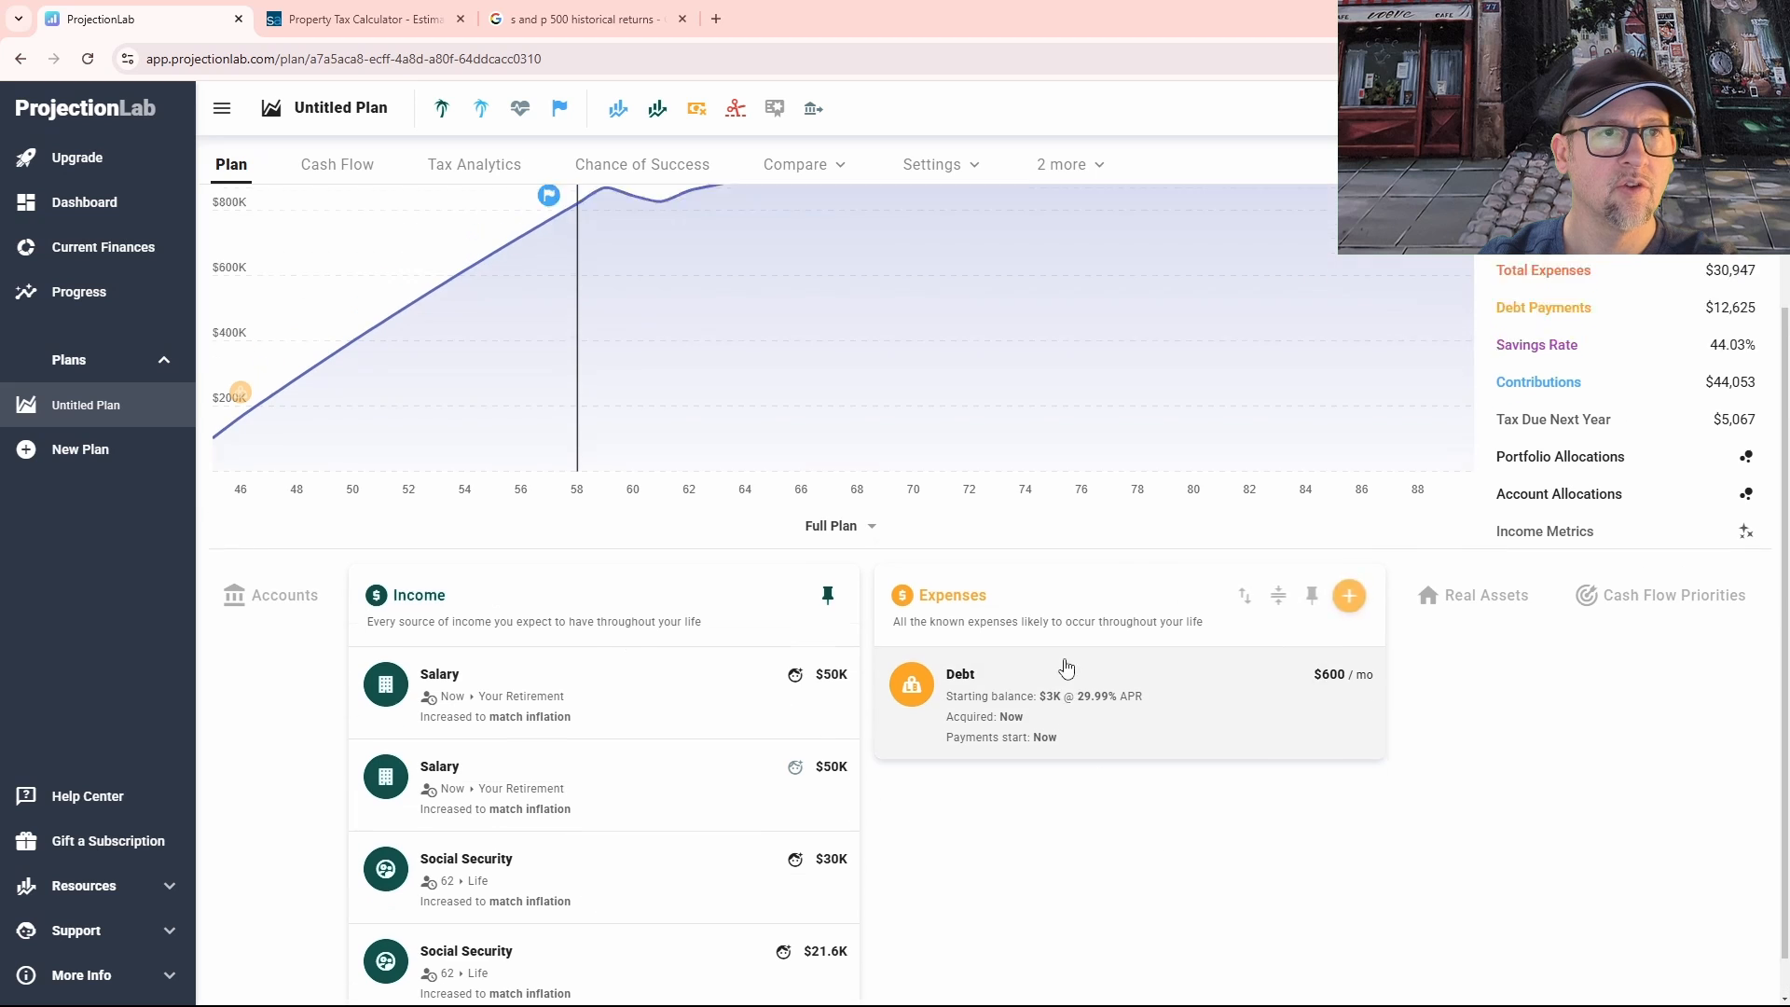
scroll(1067, 668, up, 2)
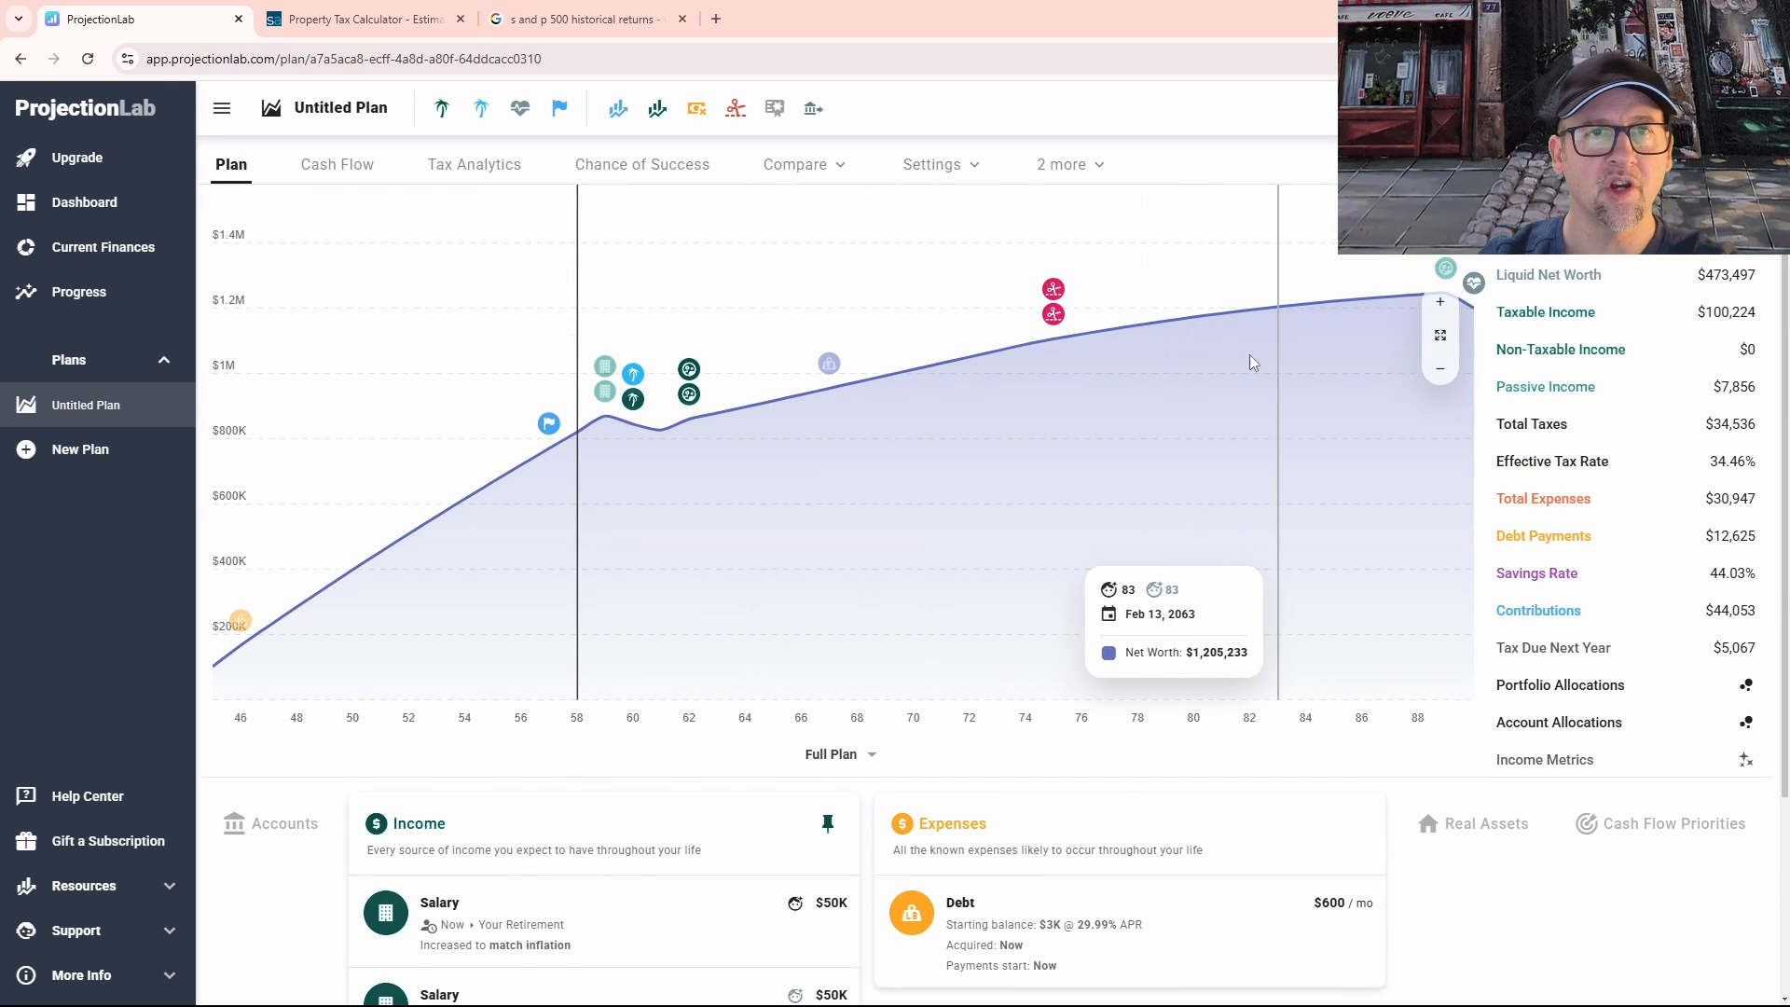
Step: Set the $30K Social Security income's starting age to 70 and save it
scroll(1058, 711, down, 3)
click(494, 833)
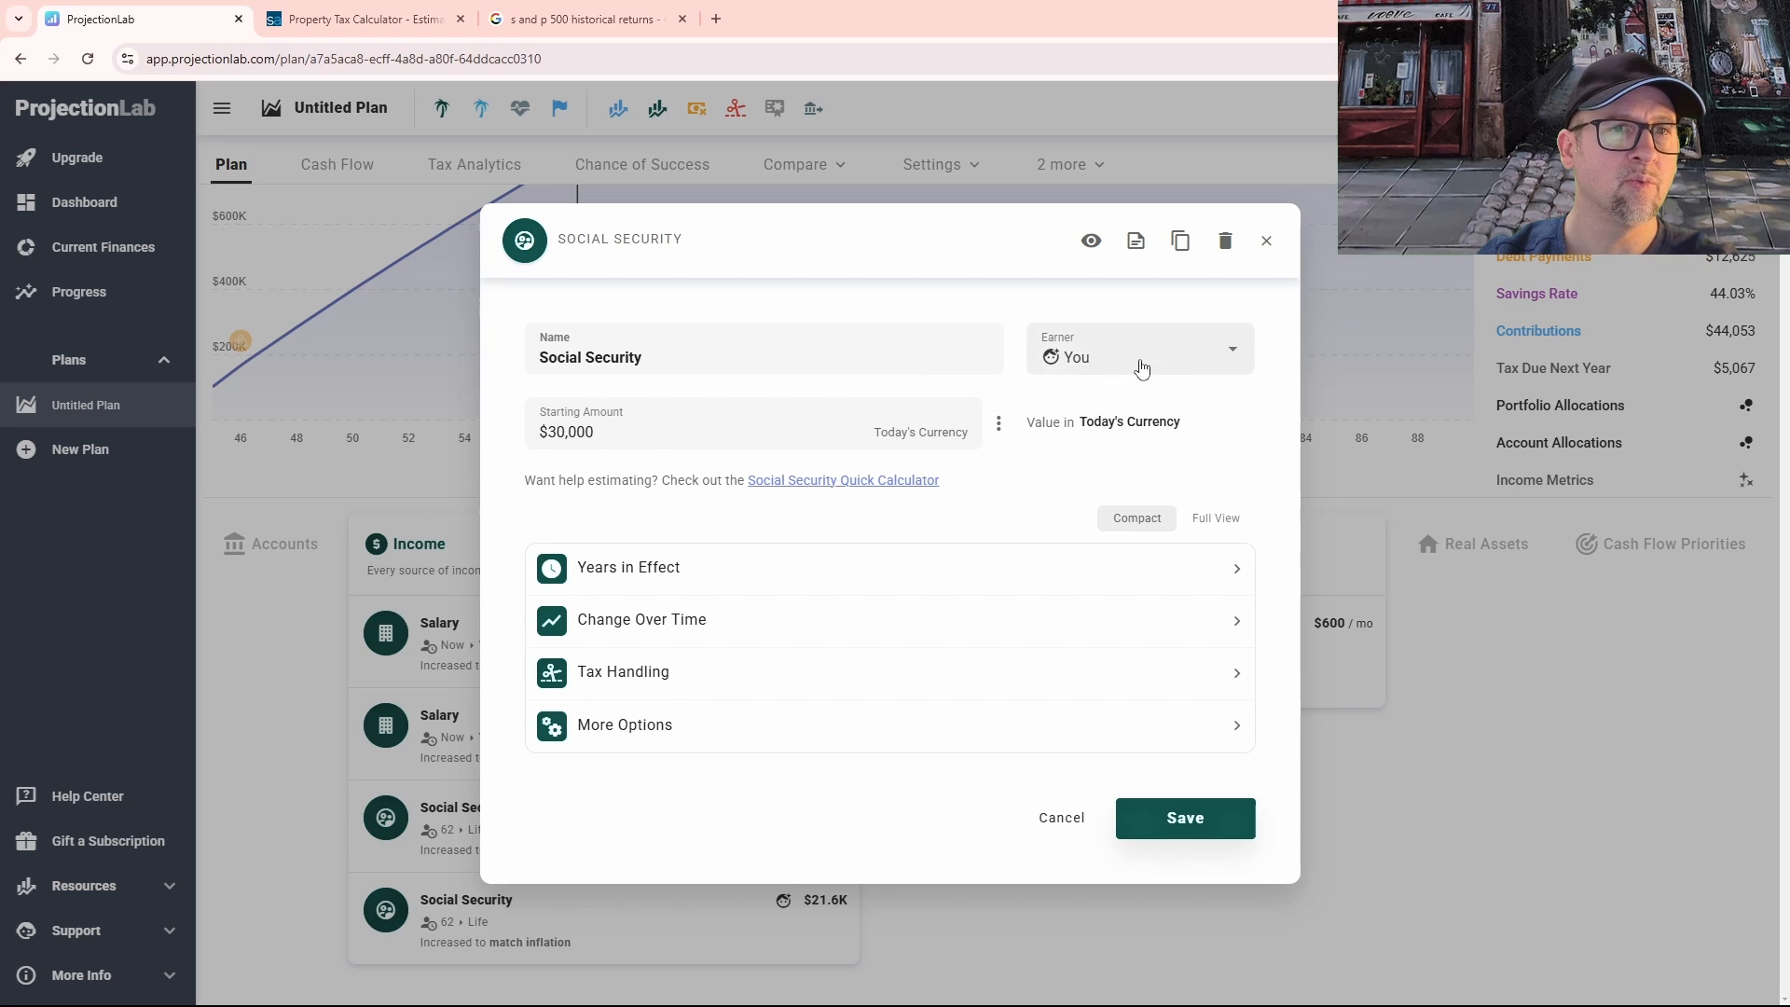
click(631, 567)
click(808, 725)
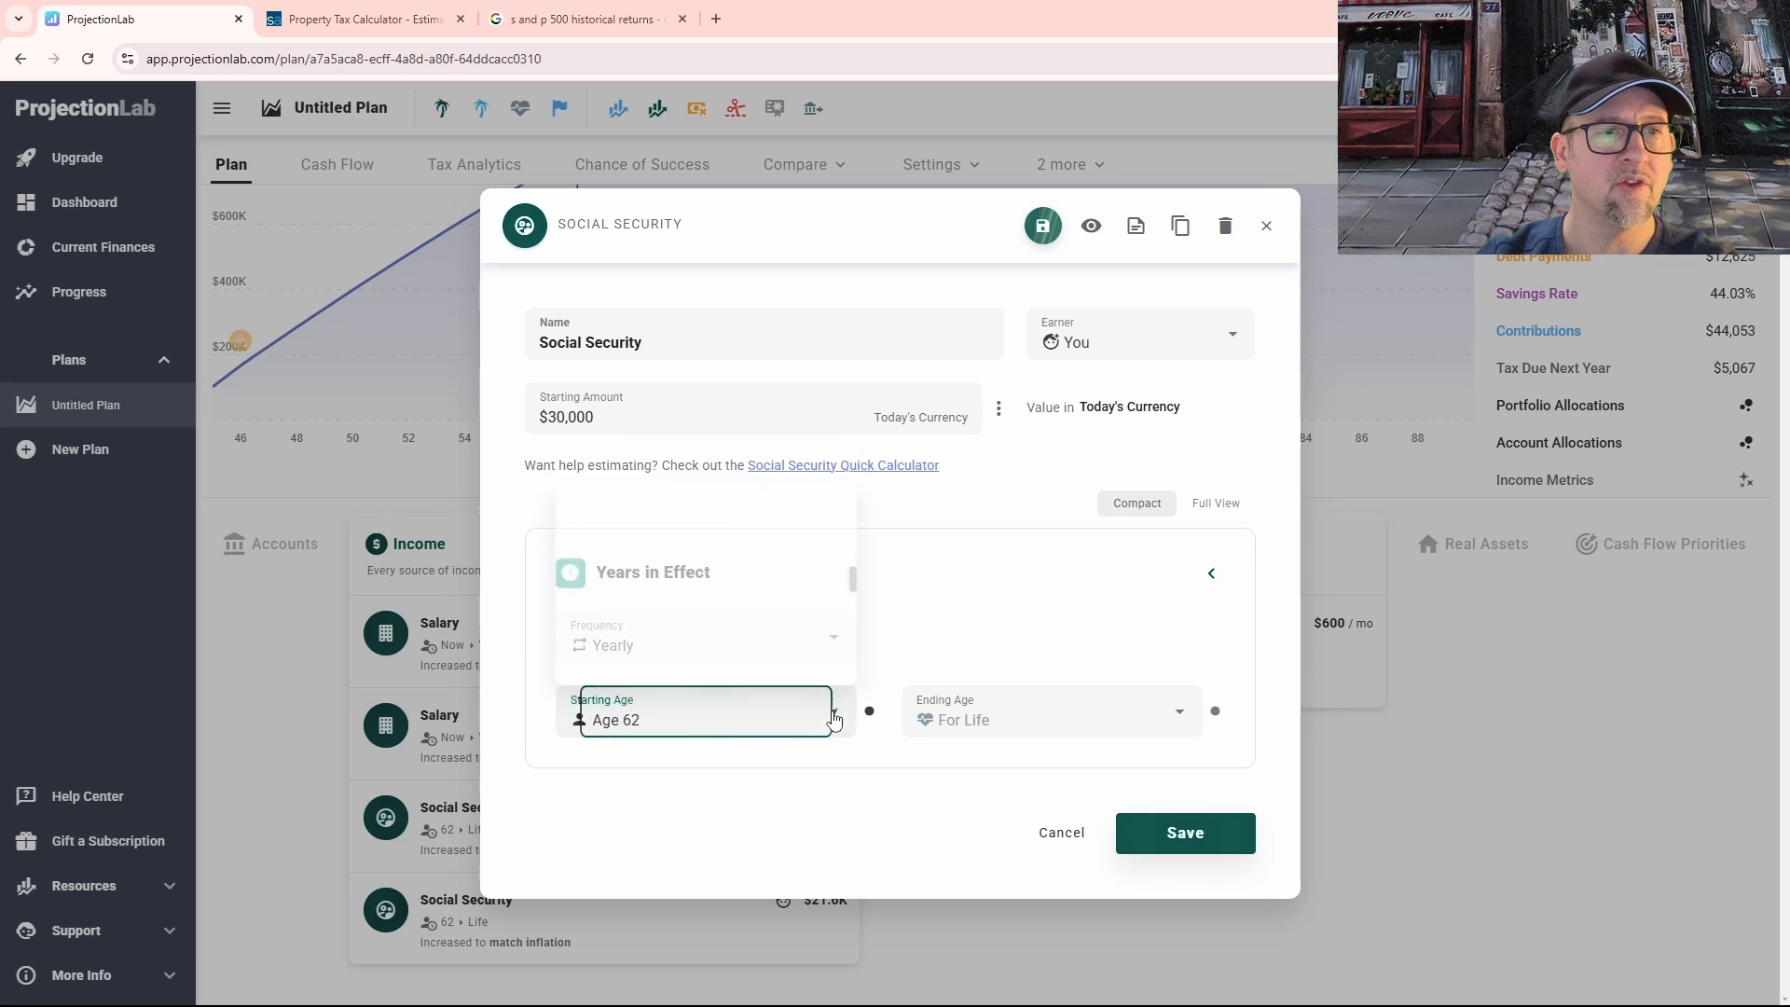
scroll(791, 647, down, 3)
click(626, 601)
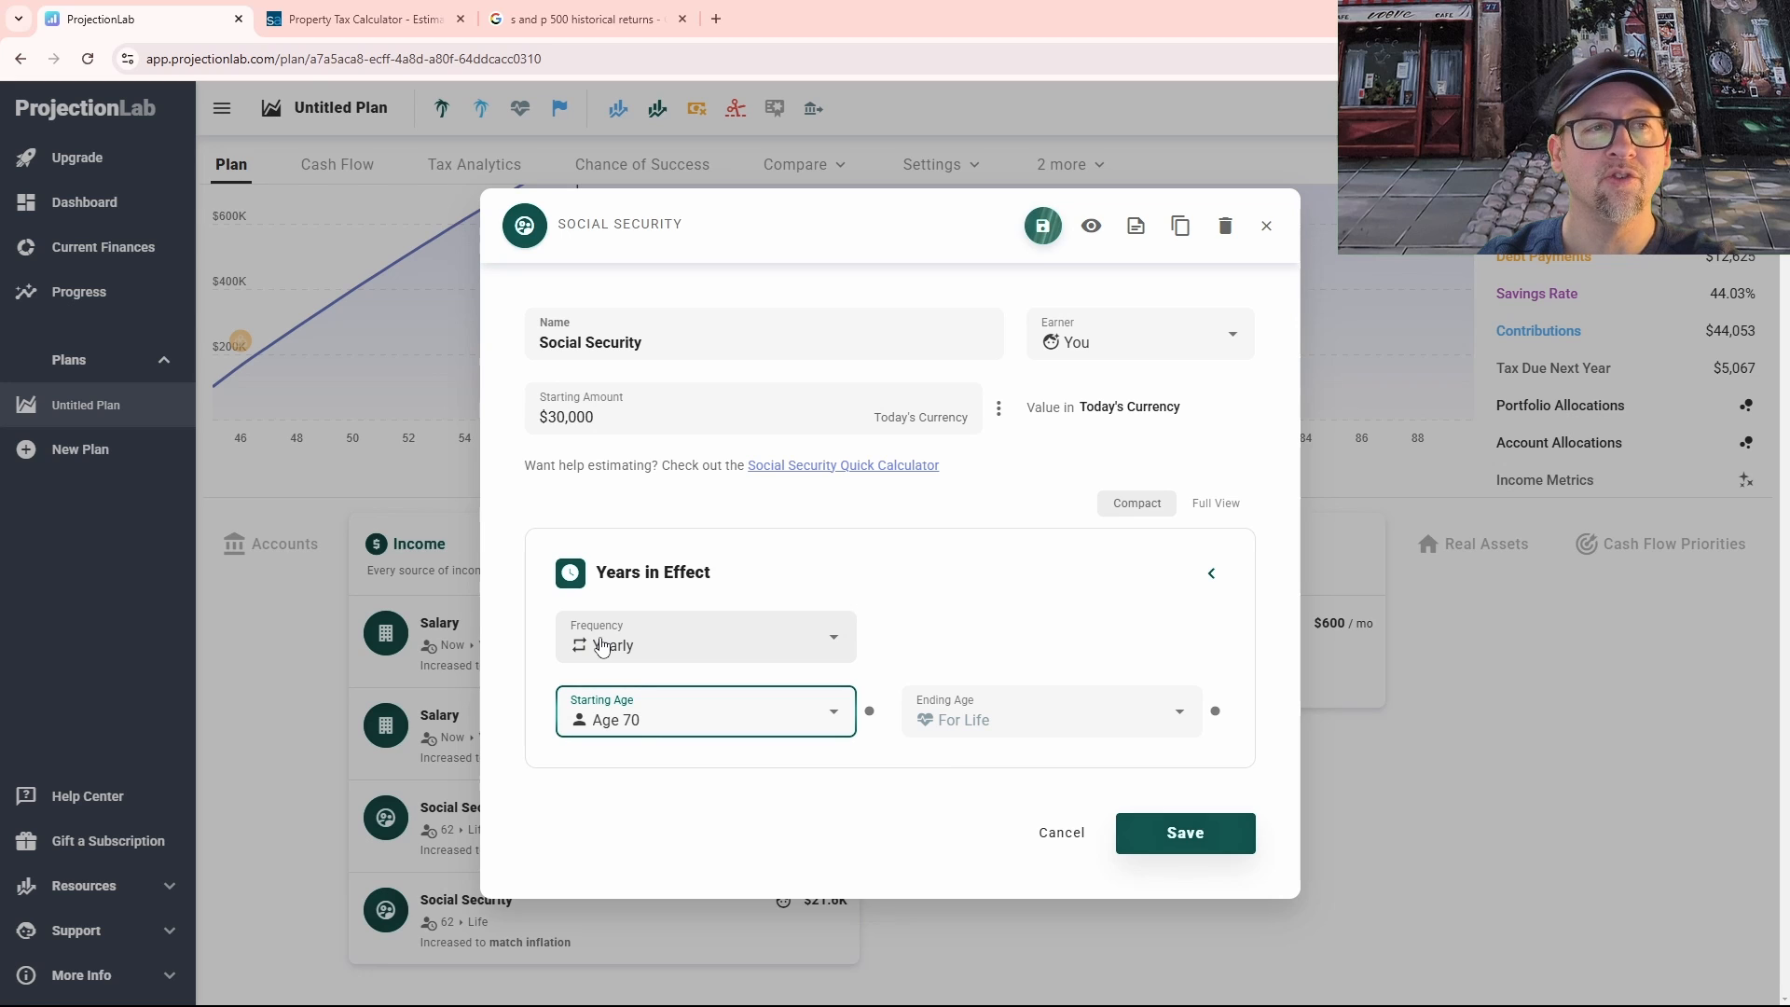
click(1185, 833)
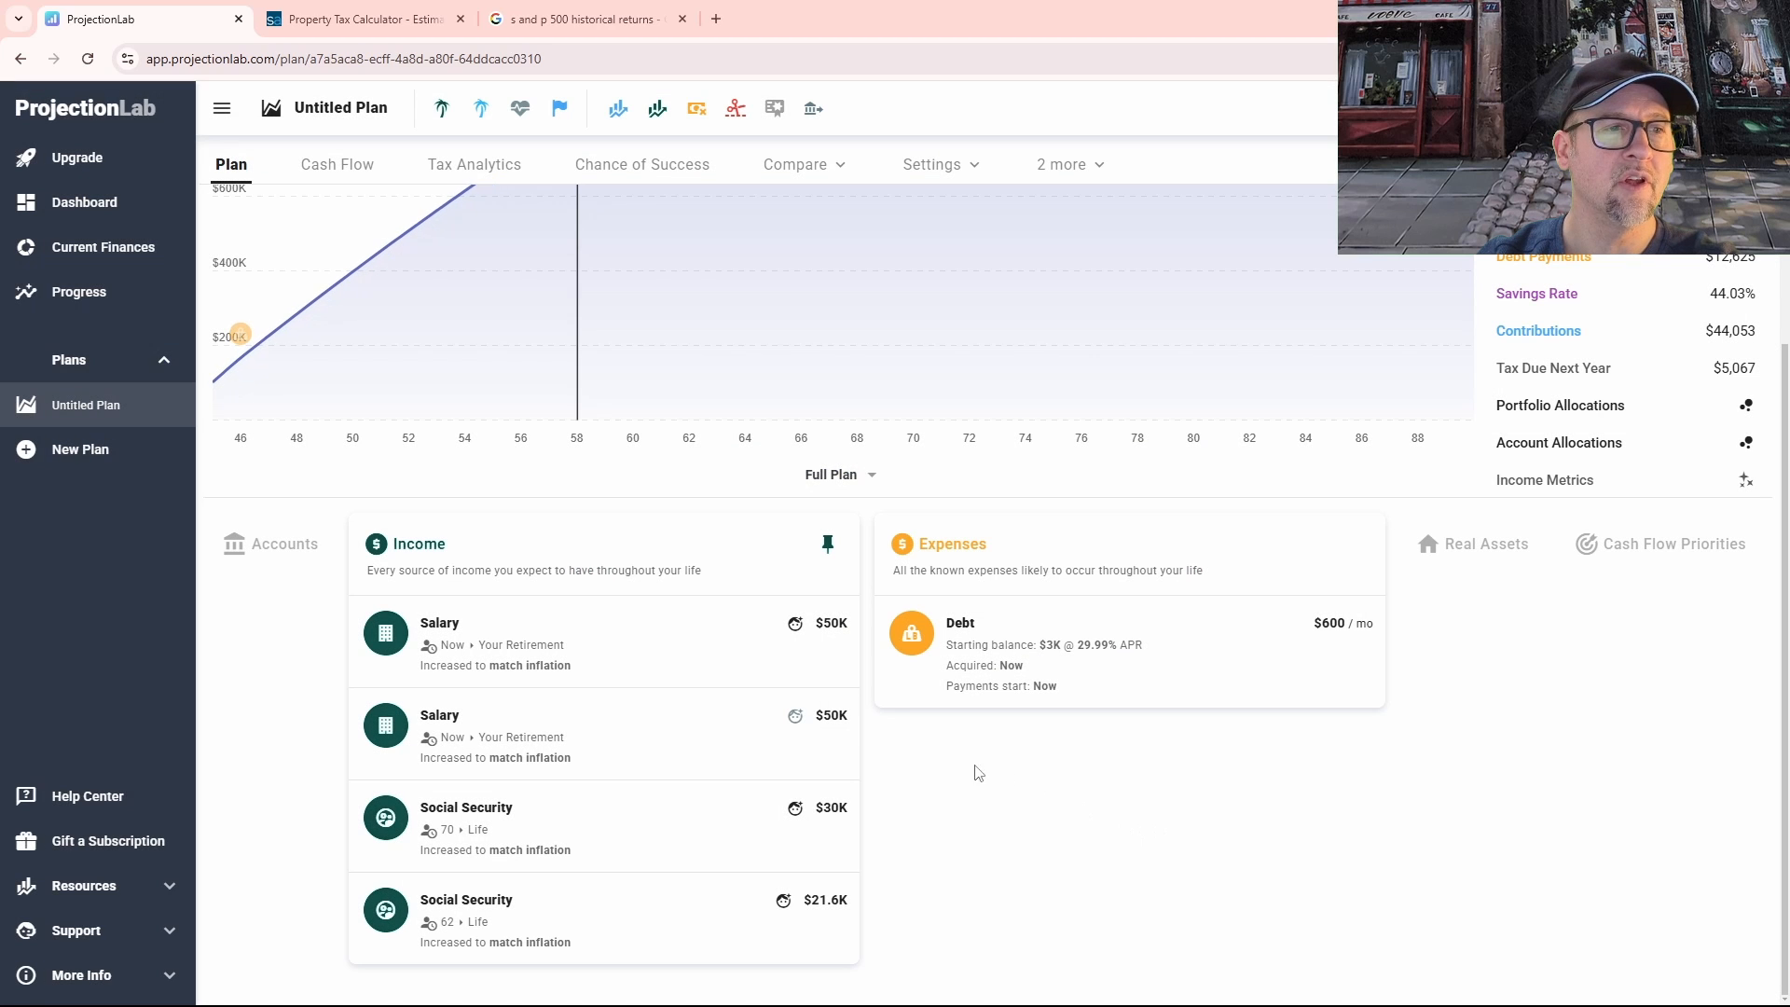
Step: Change the $21.6K Social Security income to start at age 70 and save it
click(545, 932)
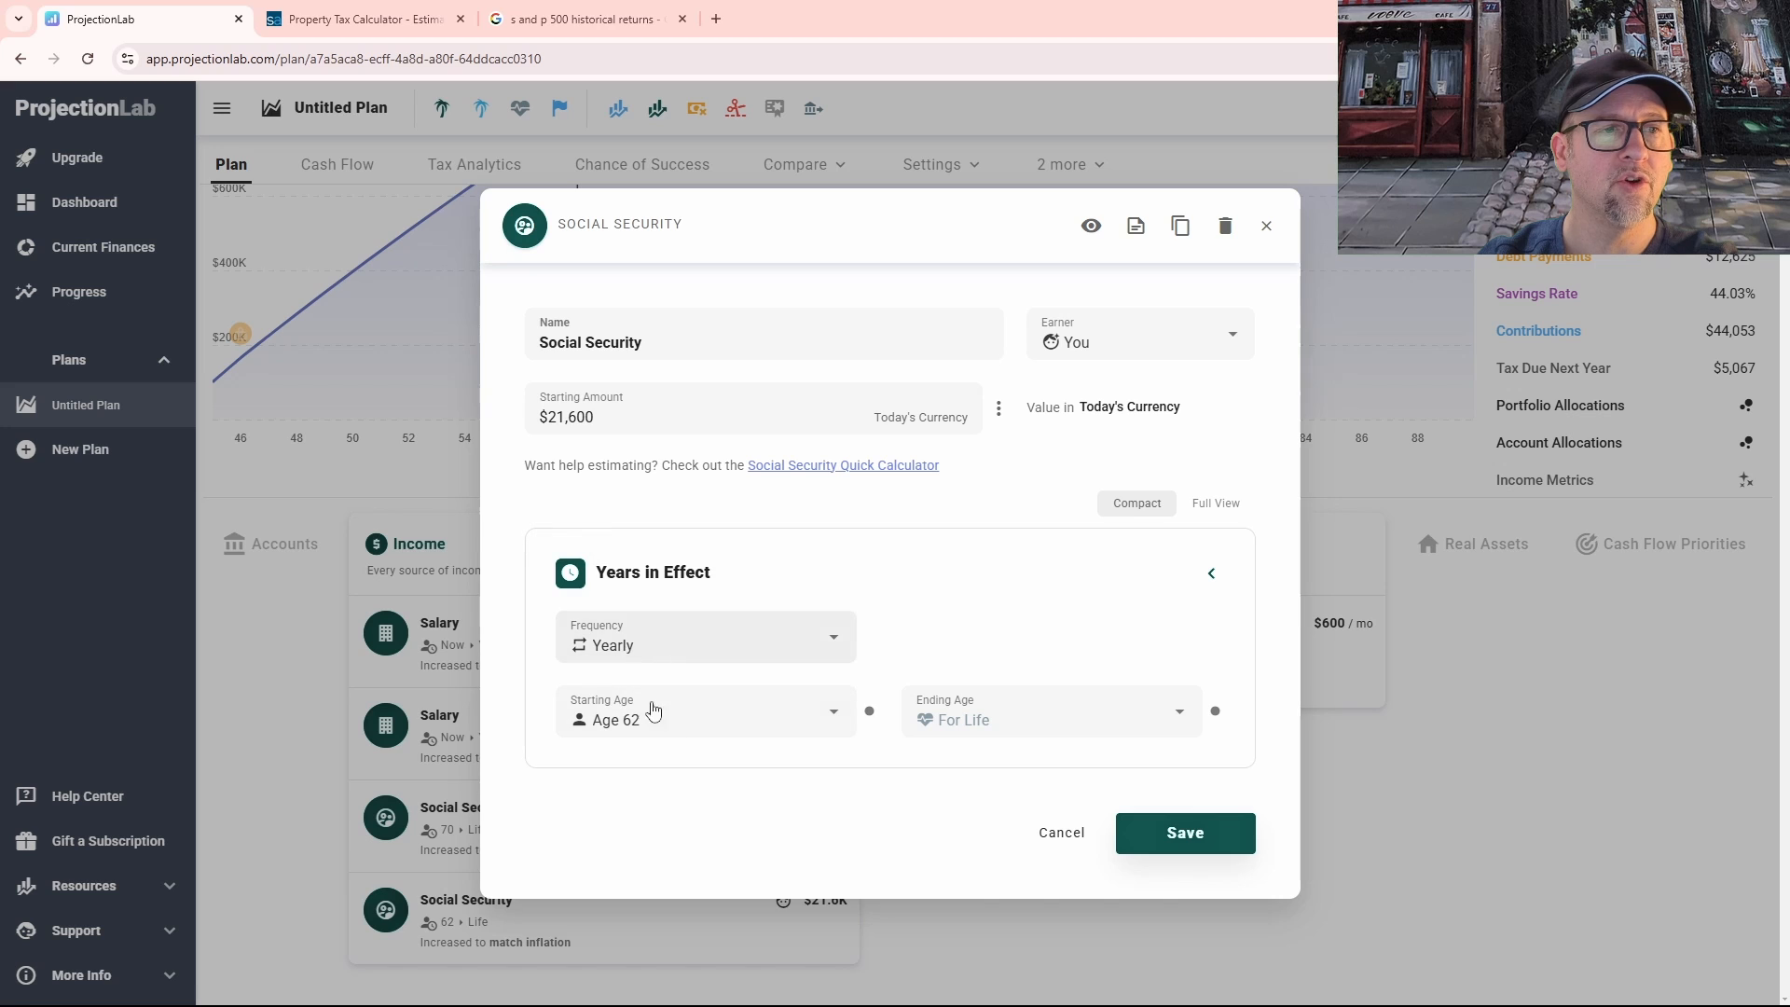
click(829, 720)
scroll(631, 640, down, 2)
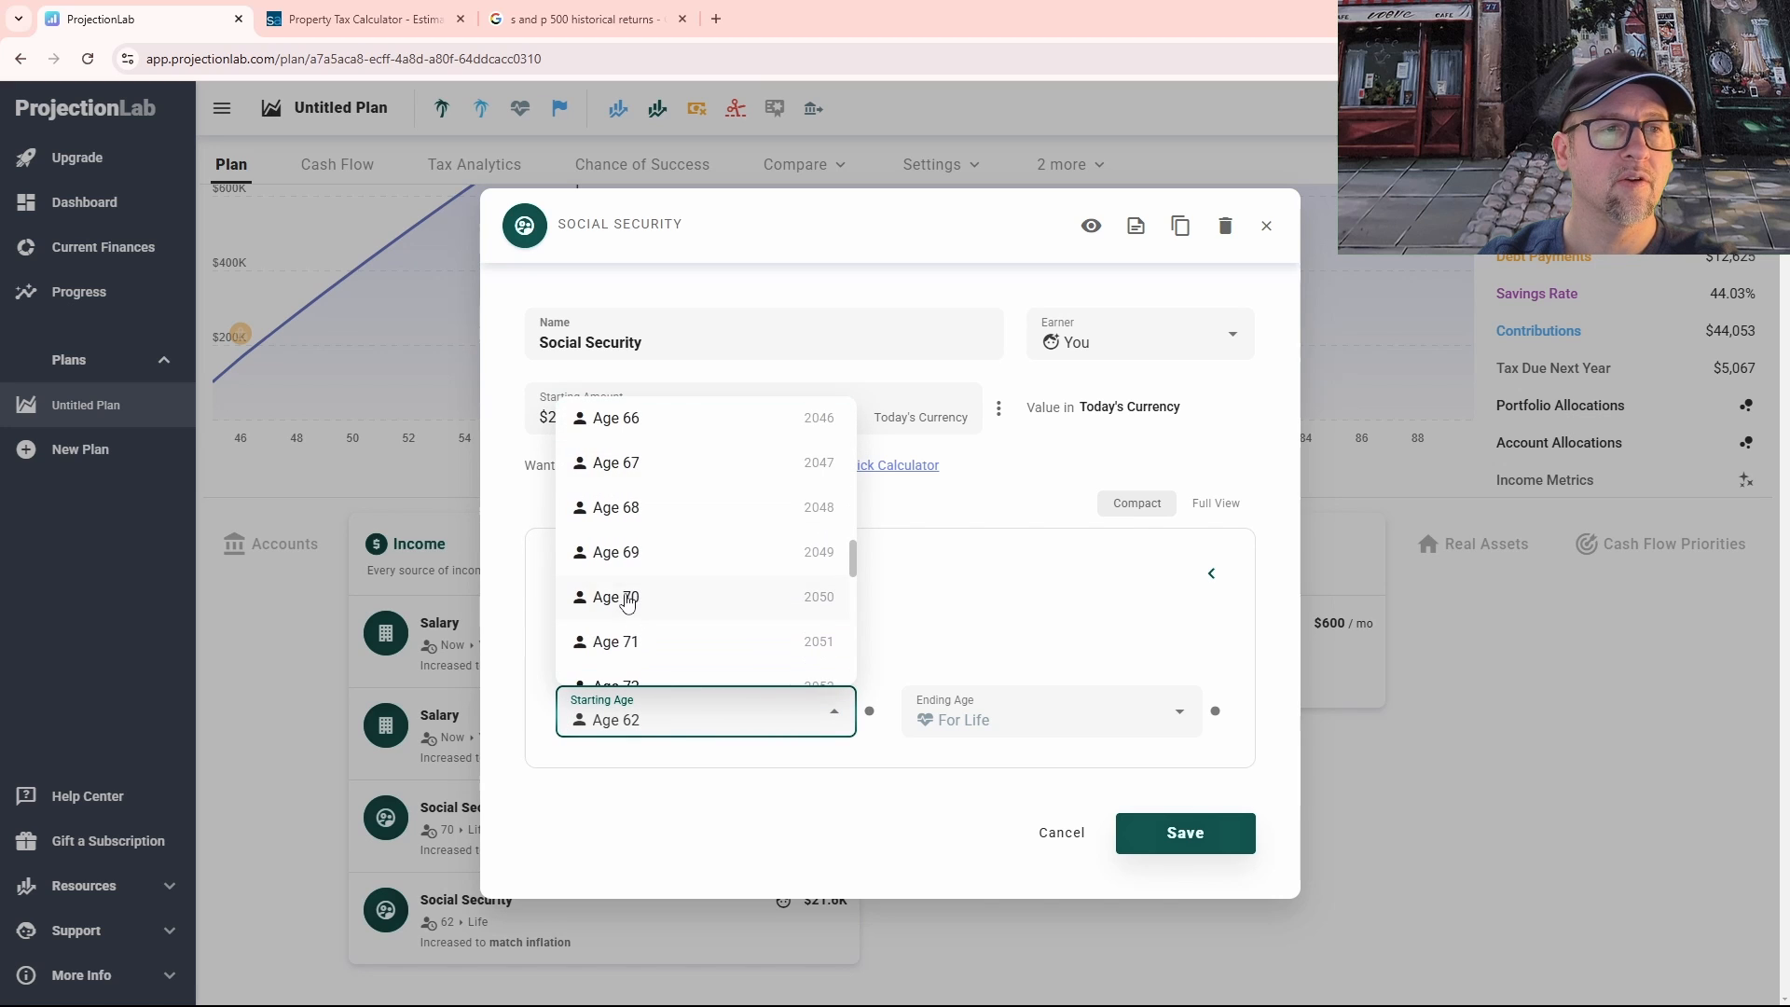
click(628, 596)
click(1161, 842)
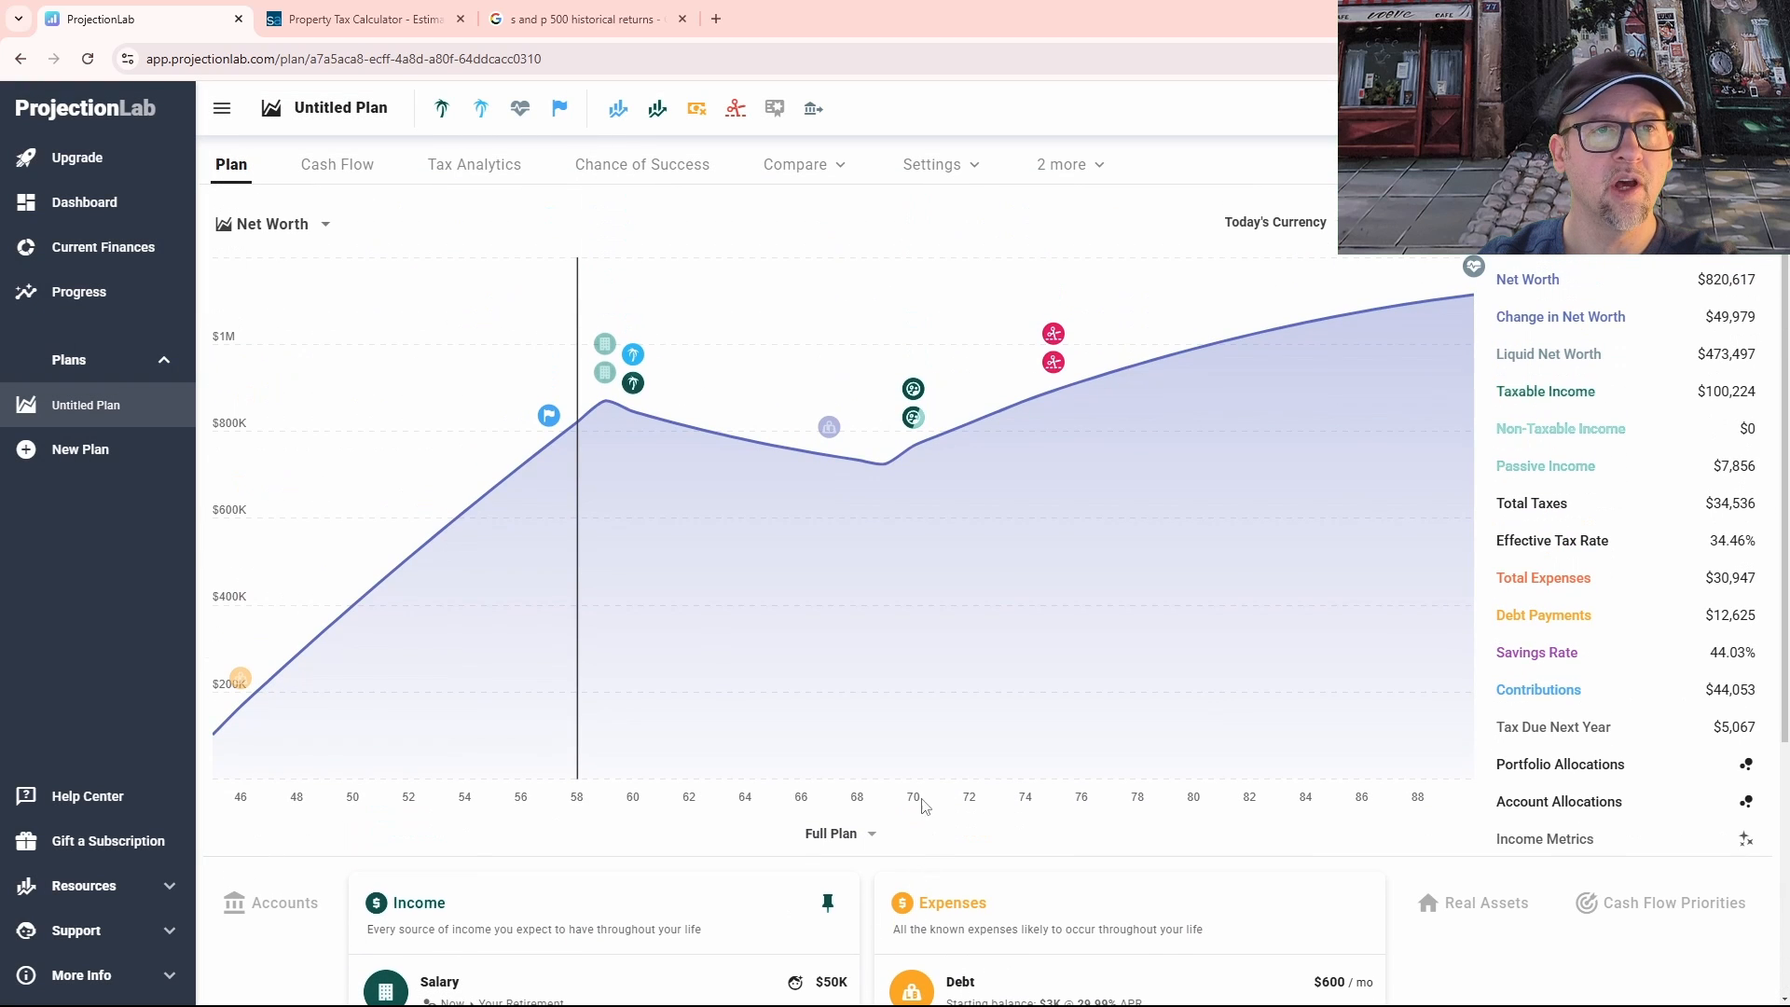
Step: Examine the net worth chart's retirement, Social Security and RMD milestones, and review the plan's income and expense lists
mouse_move(913, 391)
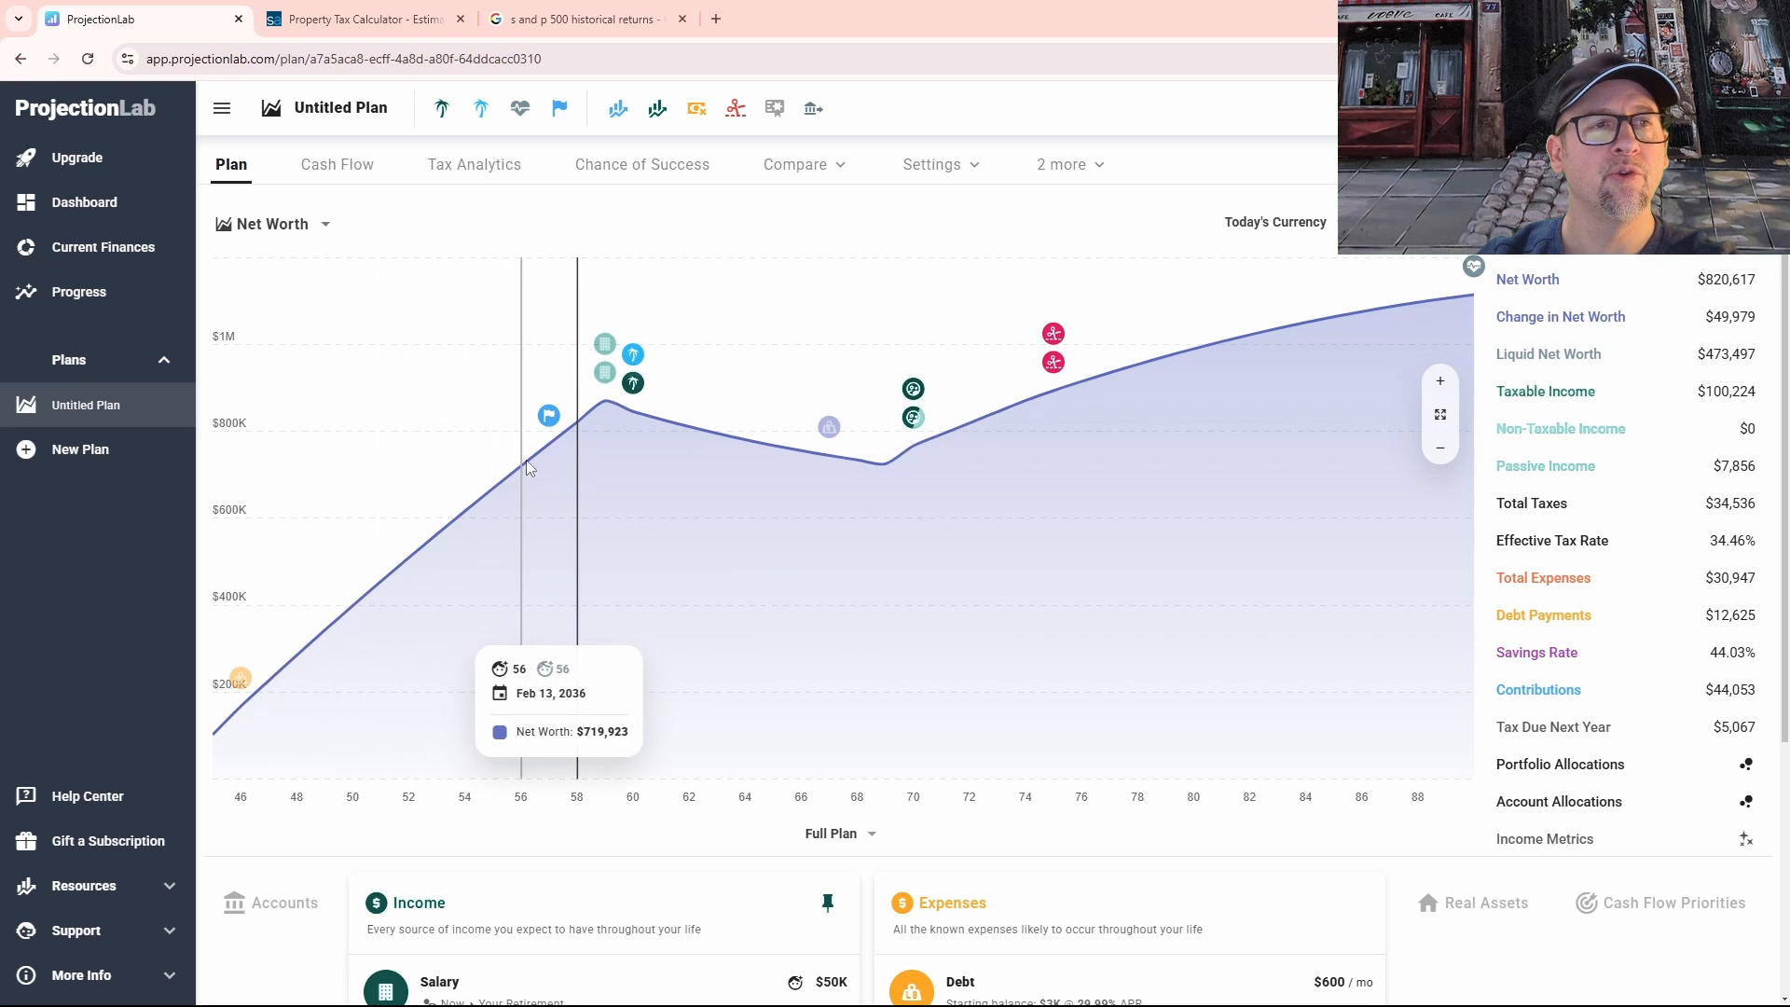
mouse_move(608, 371)
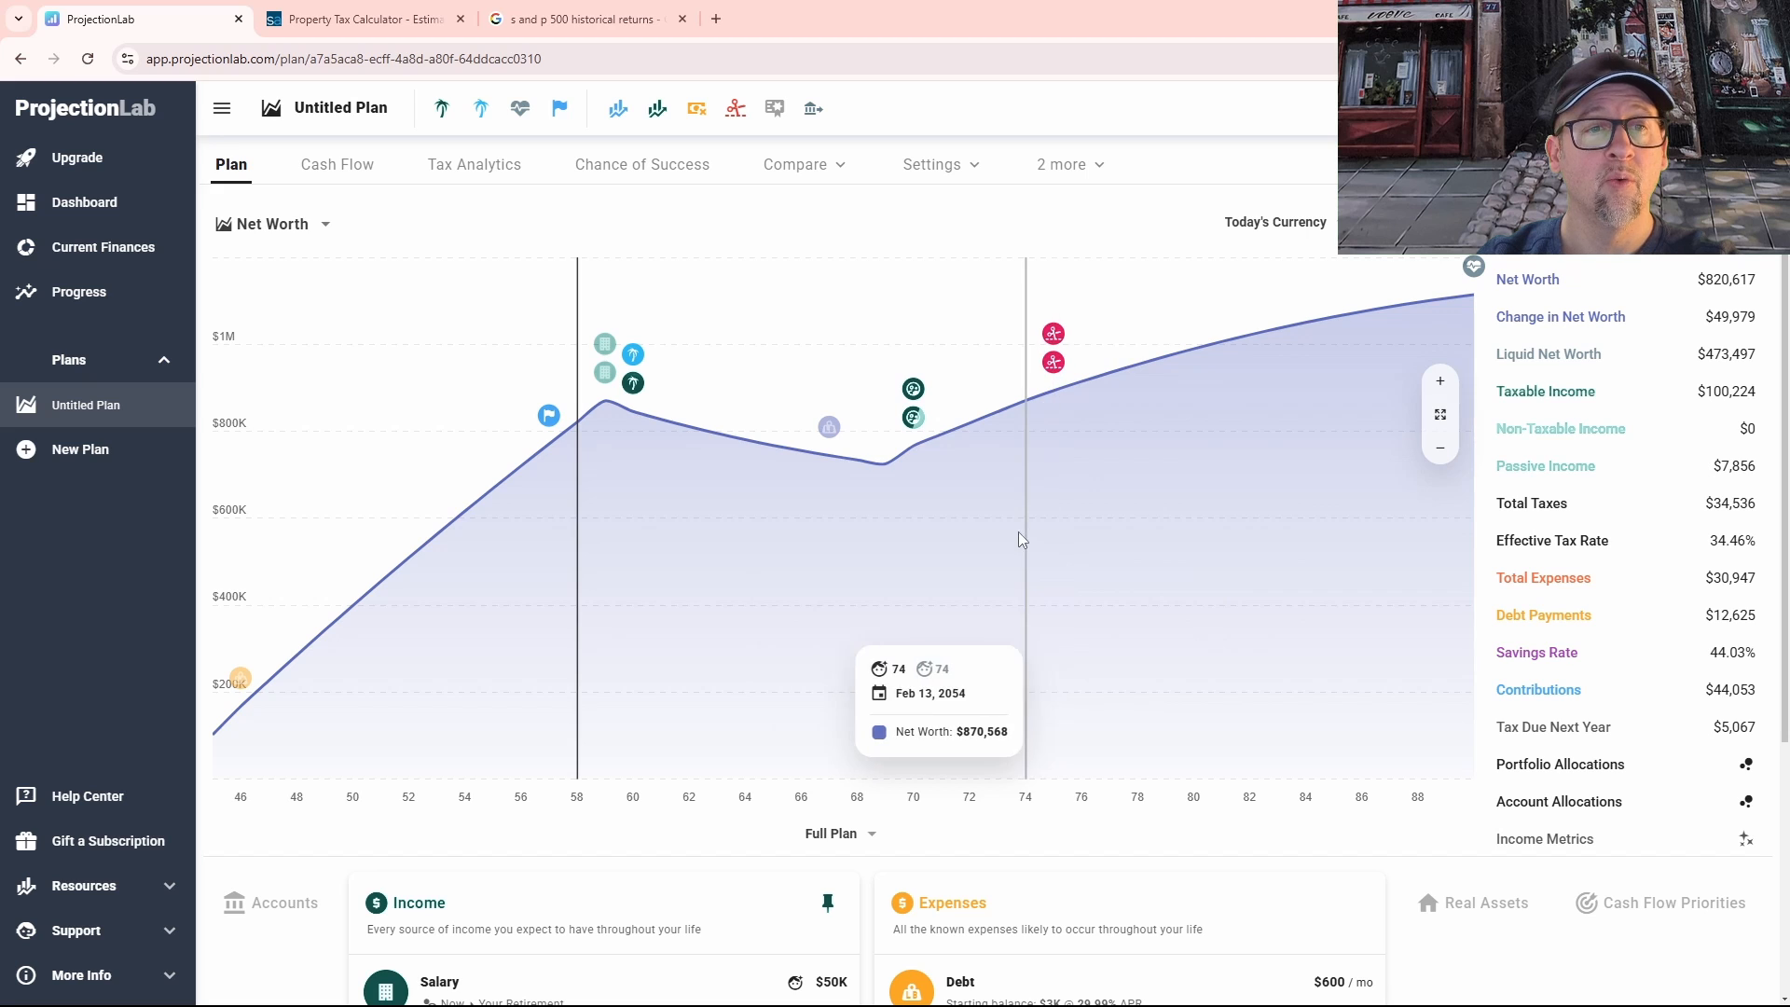
scroll(1253, 678, down, 3)
scroll(1253, 678, up, 3)
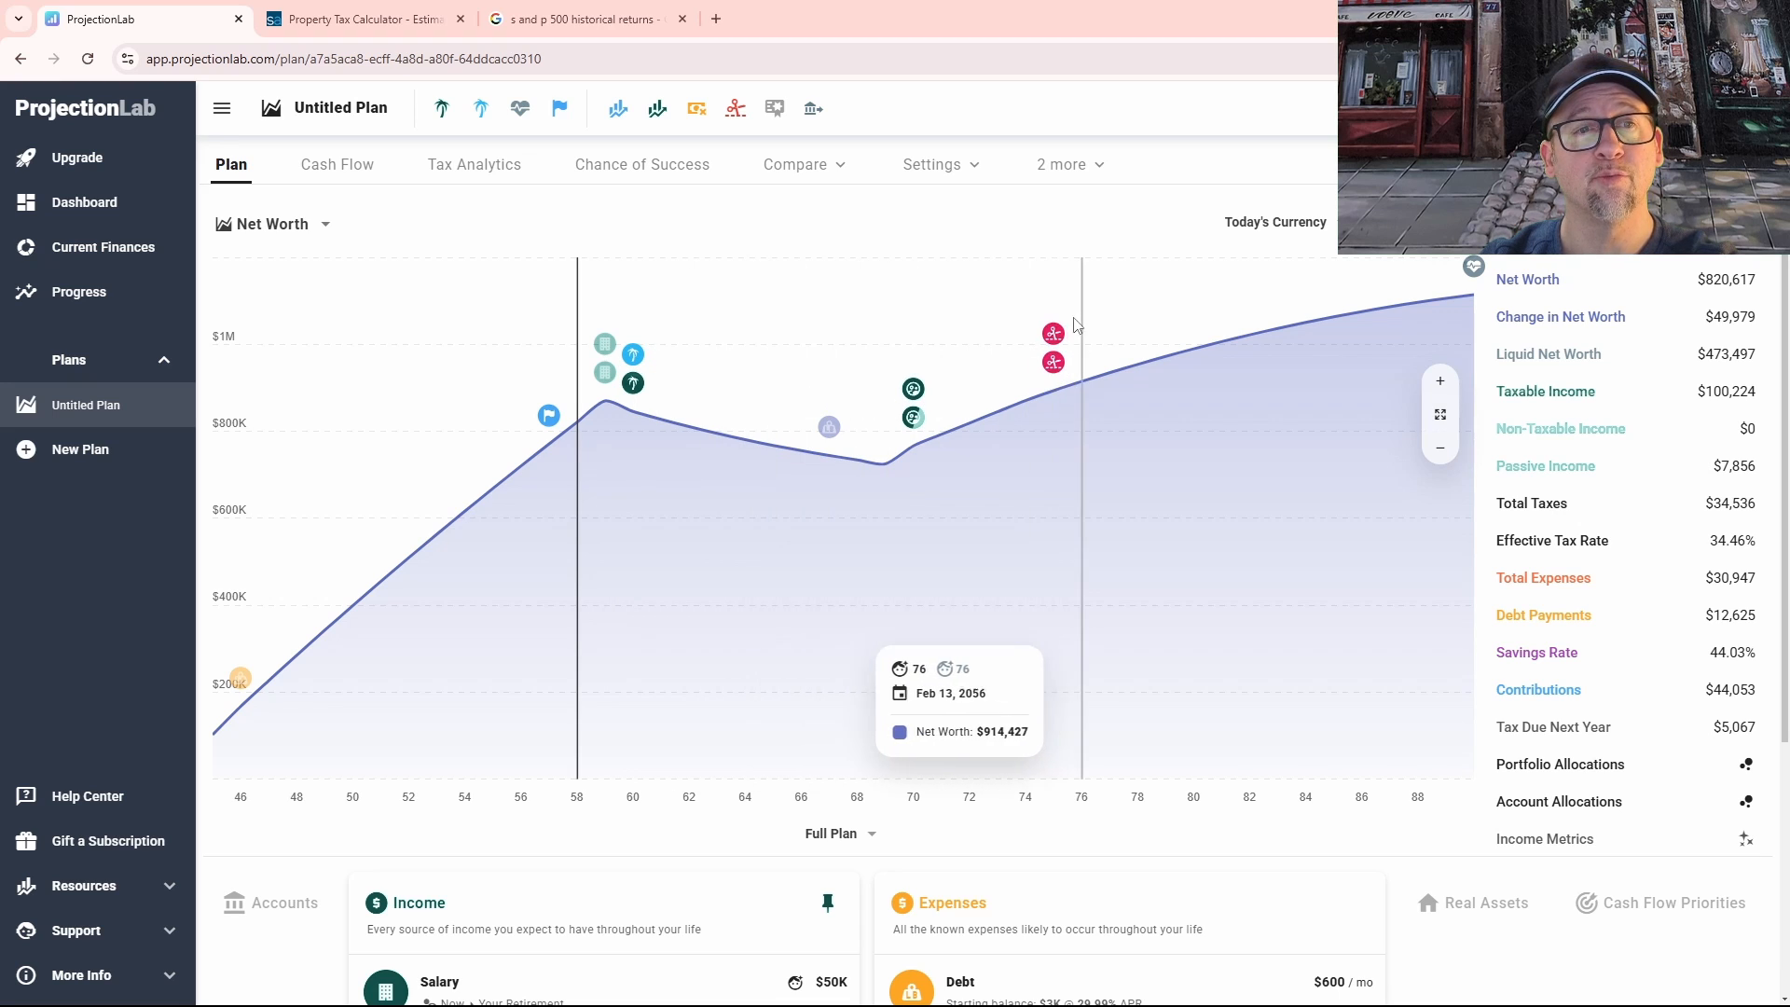
mouse_move(1056, 338)
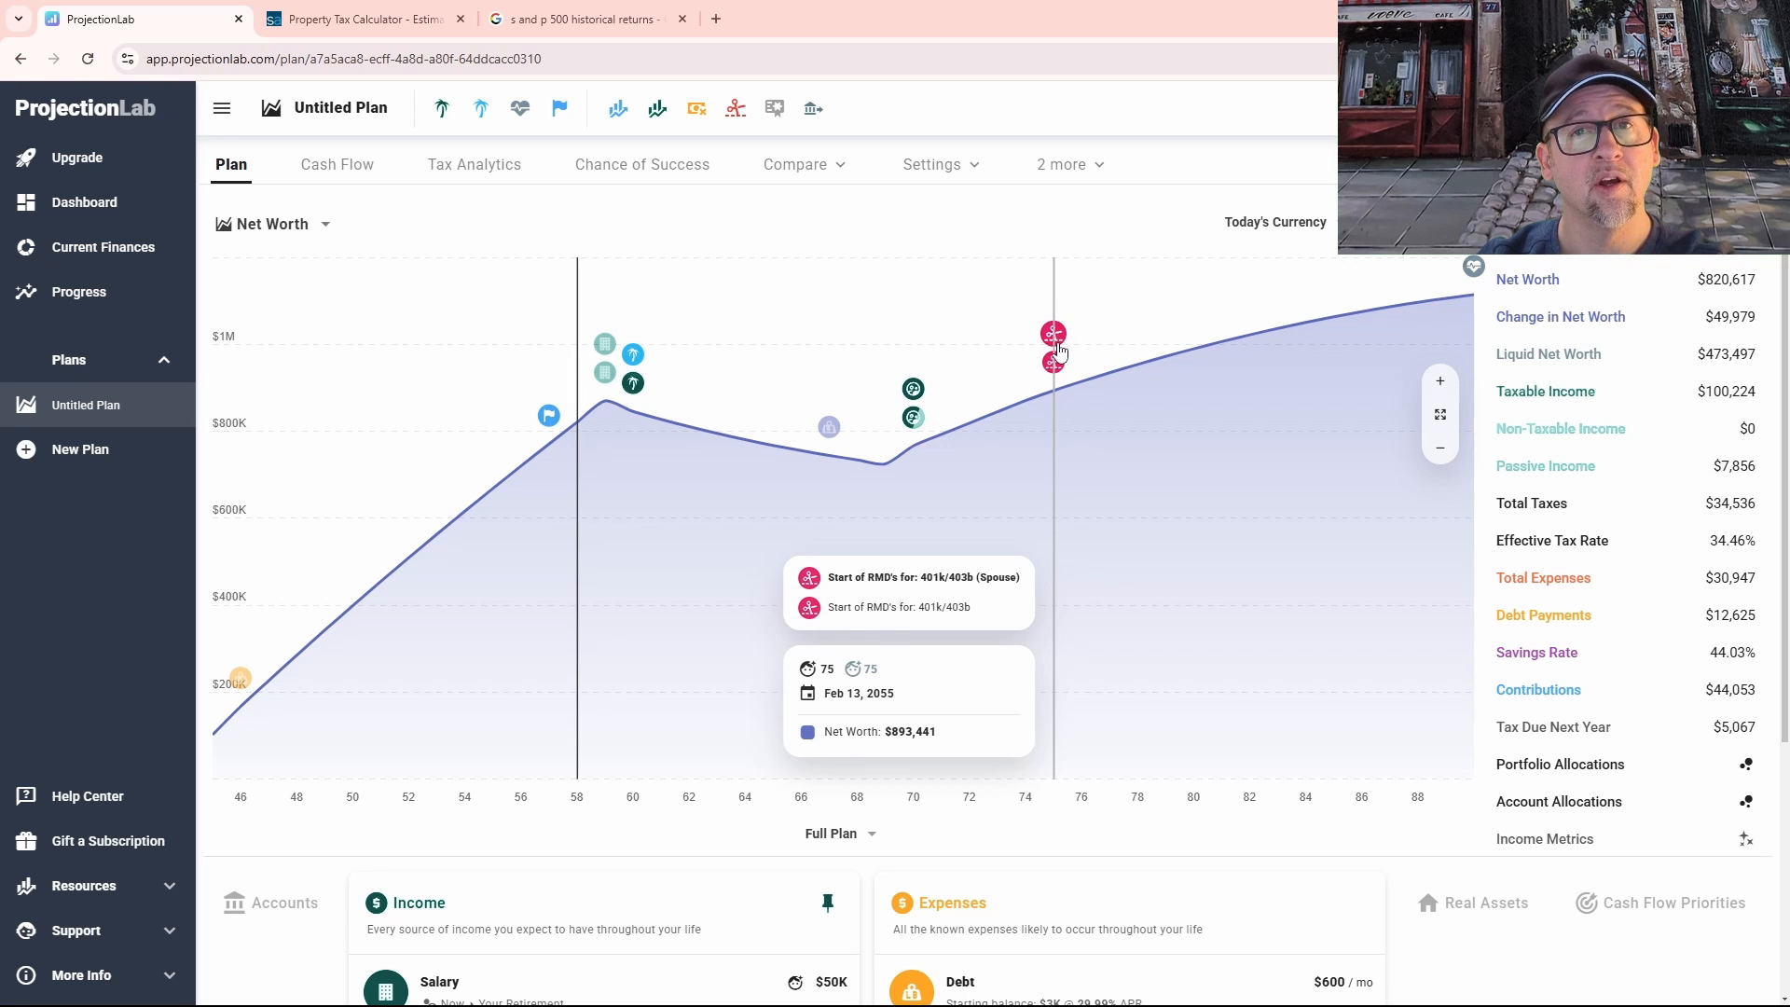
scroll(1138, 595, down, 2)
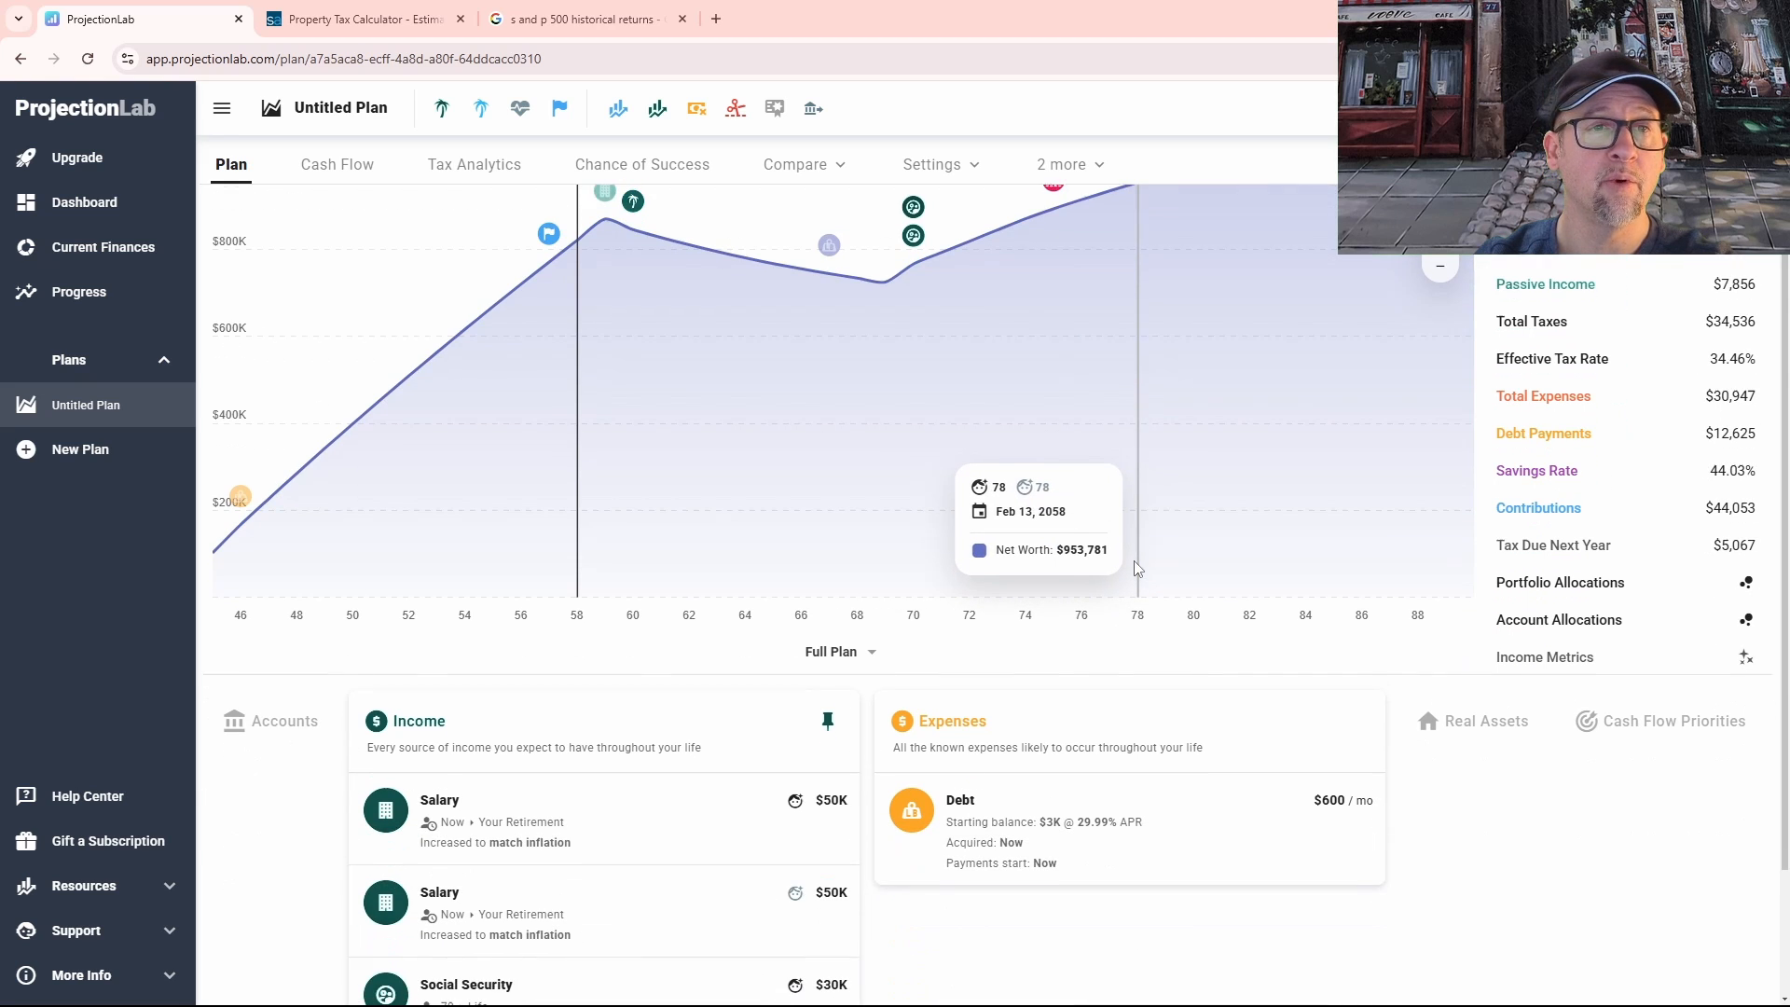
scroll(1222, 699, up, 3)
scroll(1035, 711, down, 5)
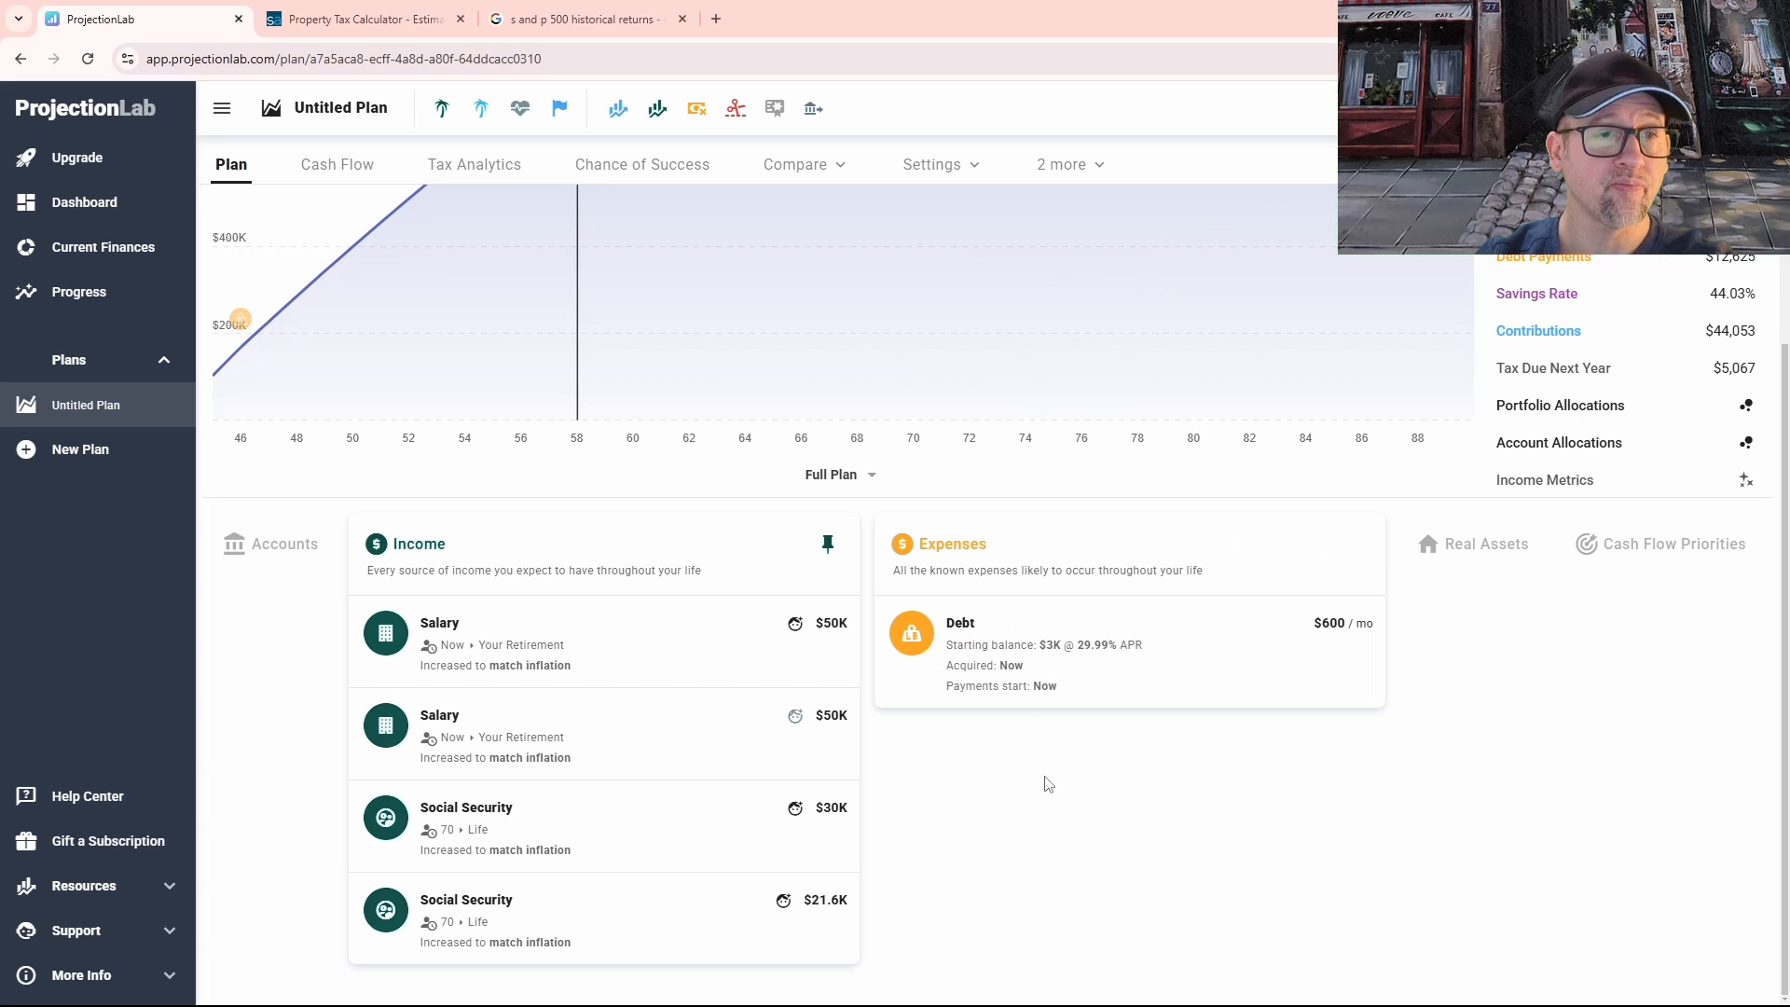
scroll(1048, 783, up, 4)
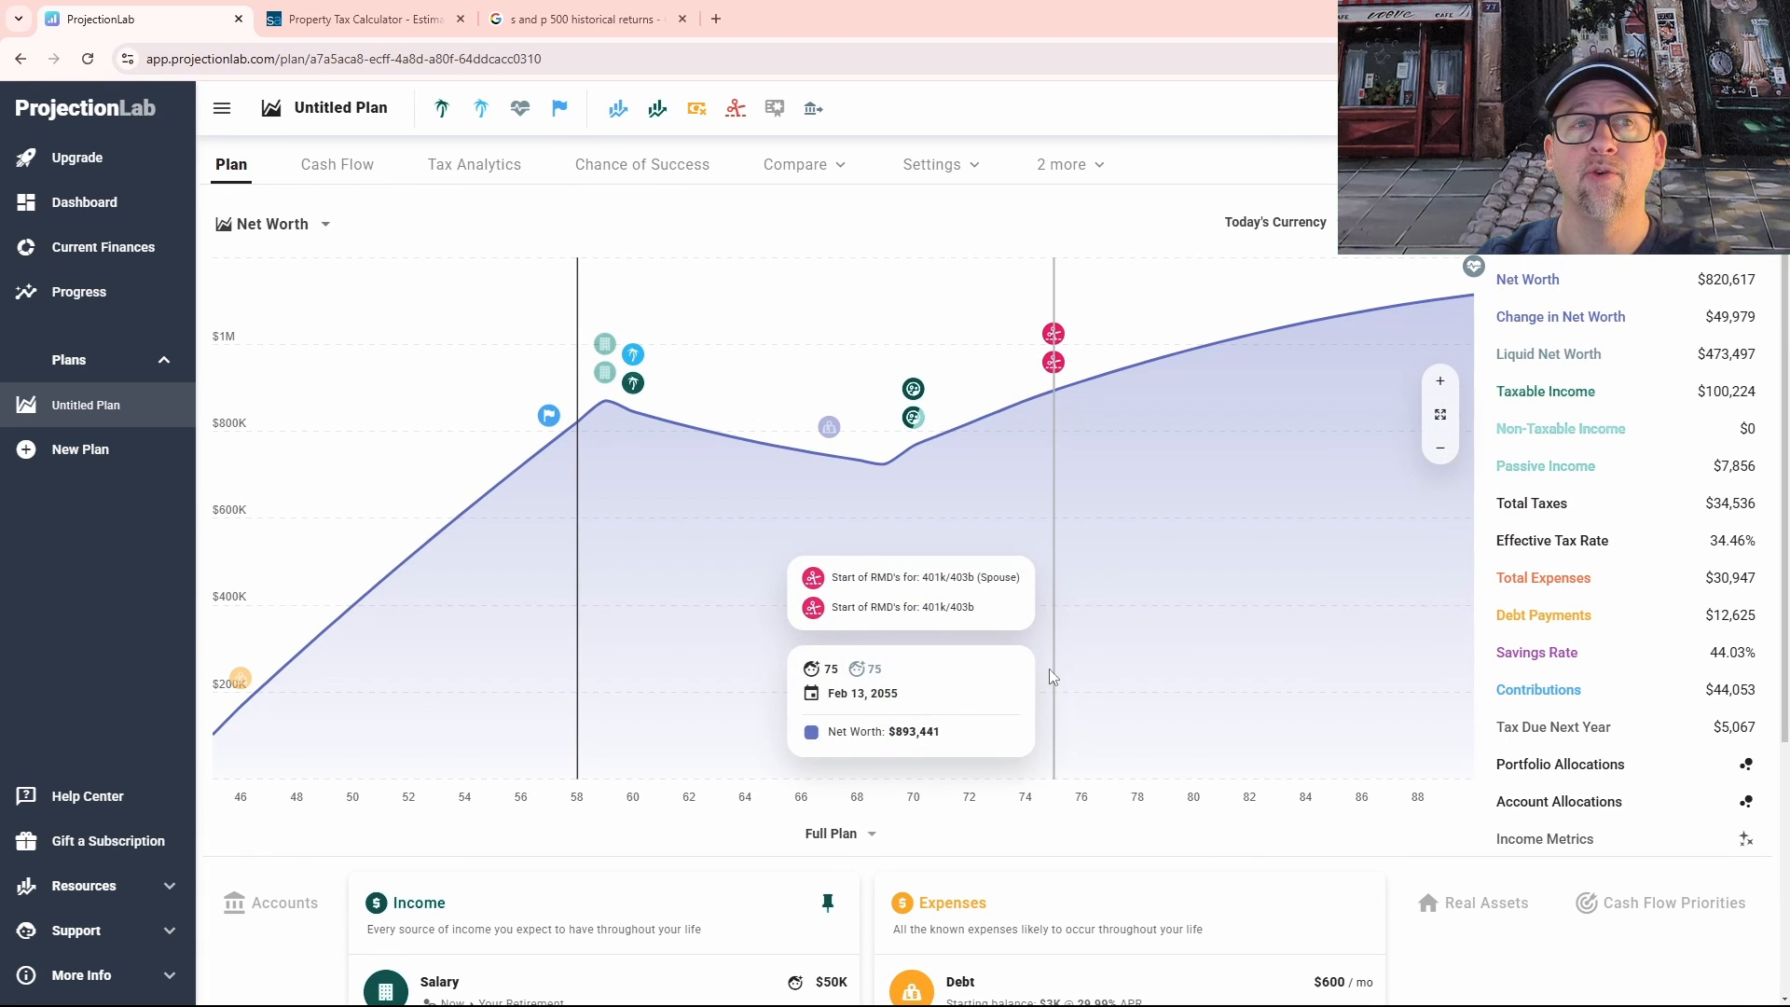
scroll(1049, 668, down, 3)
scroll(1076, 661, down, 1)
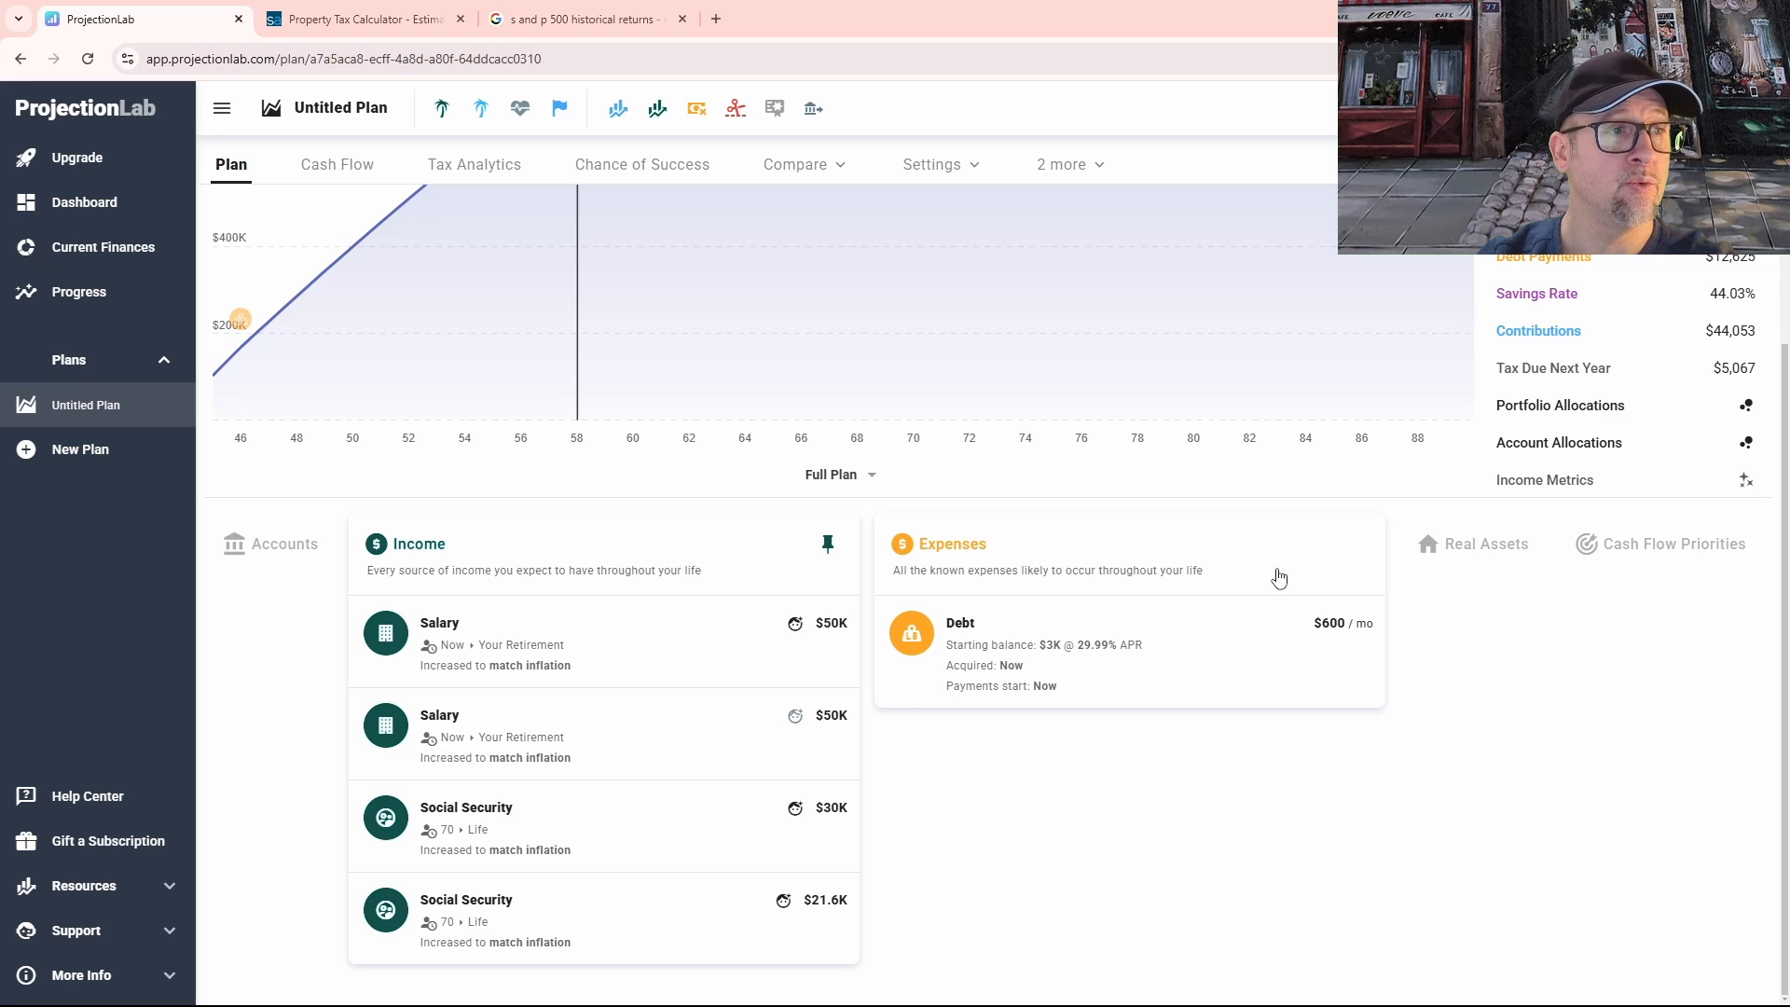
Step: Try the Advanced growth rate on the $40K 401k/403b account, review its yearly growth curve, and discard the change
click(280, 543)
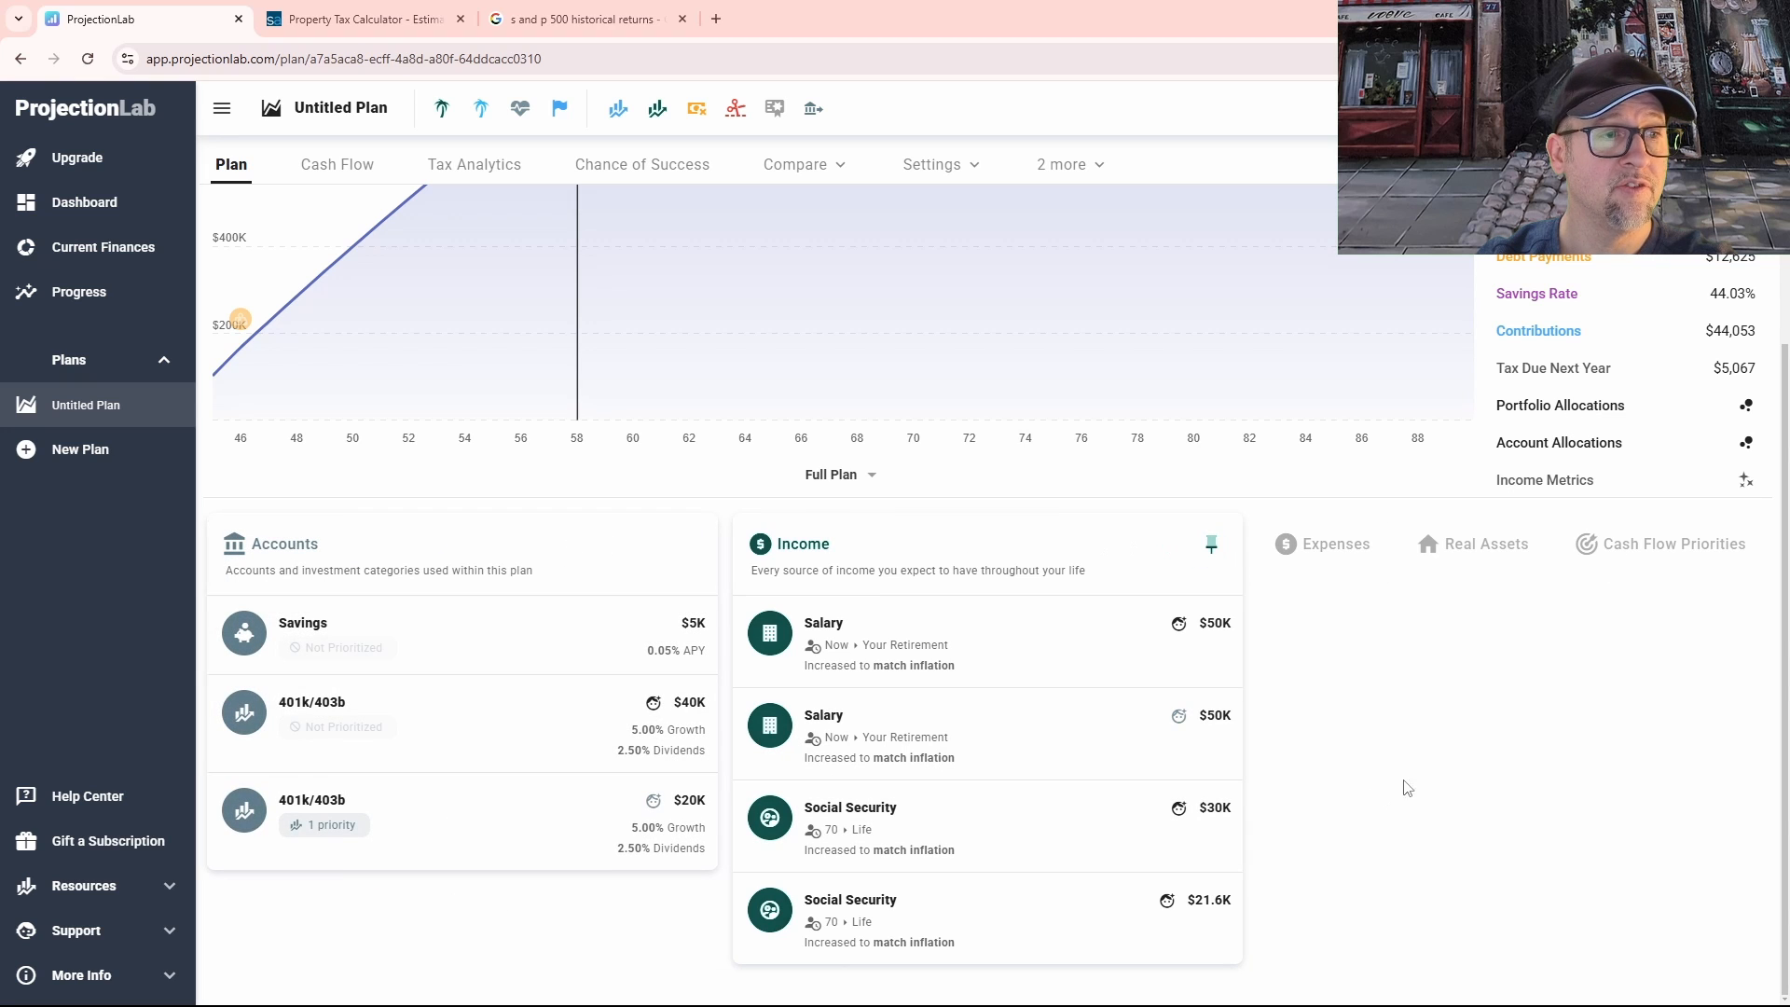
click(634, 722)
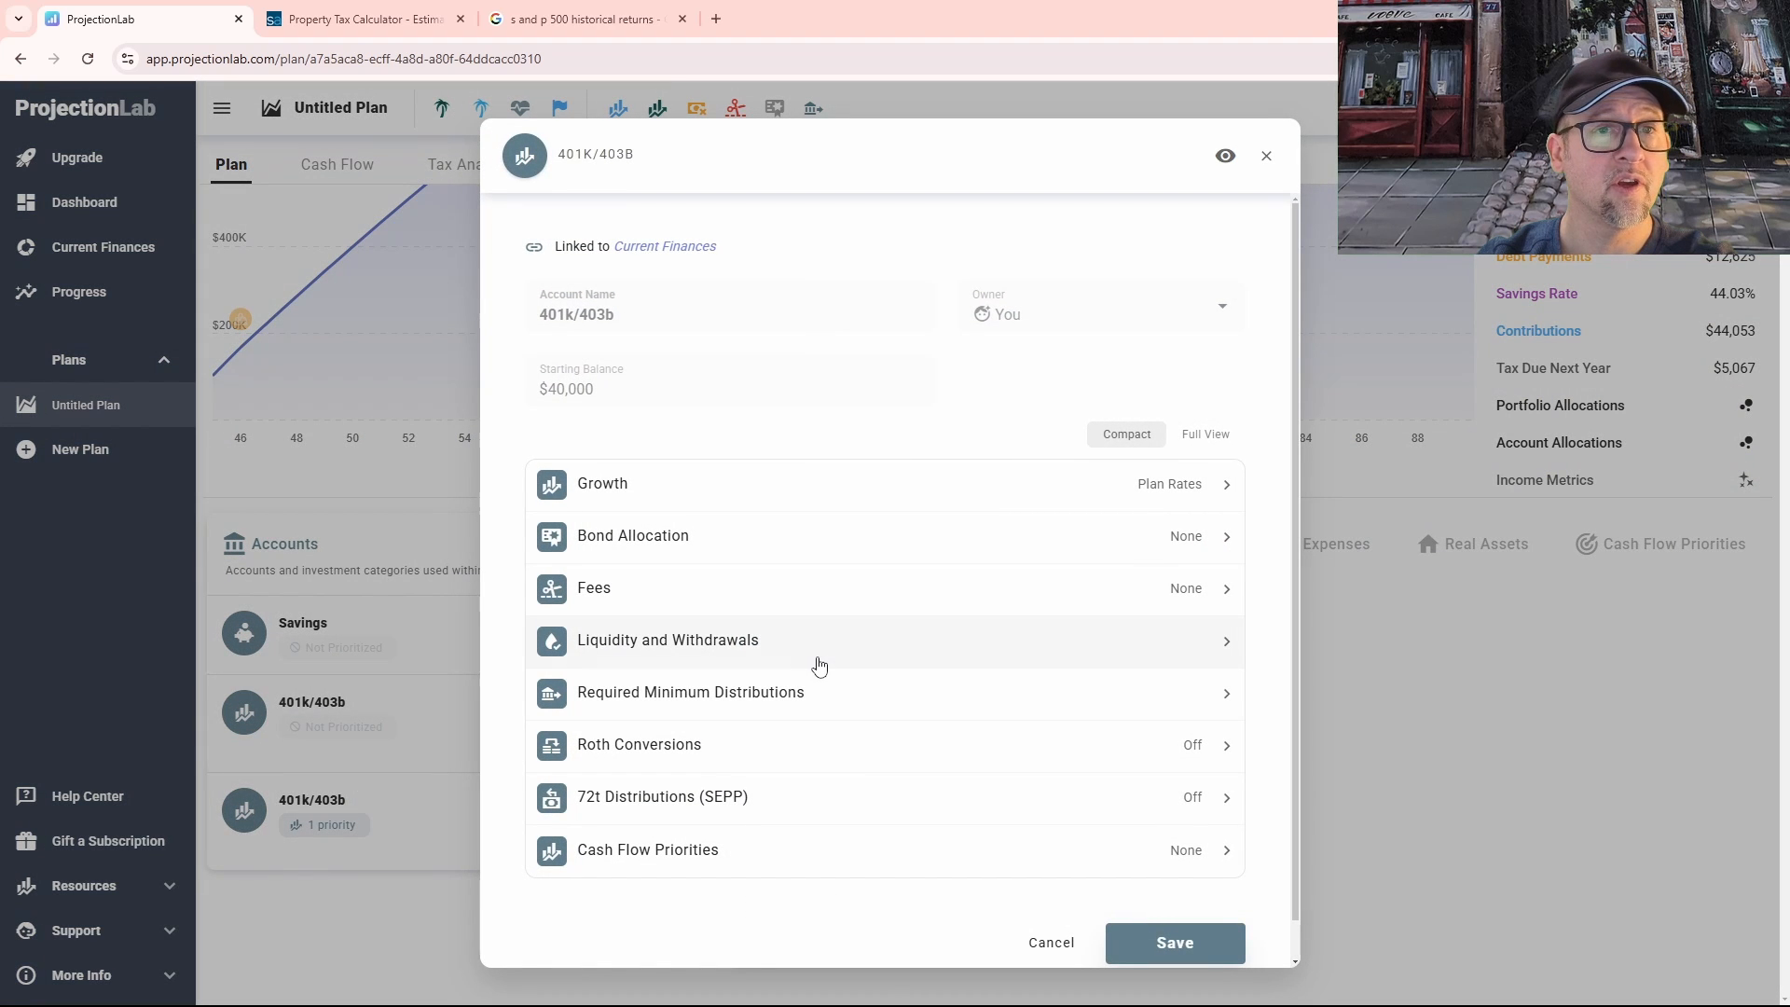
click(604, 484)
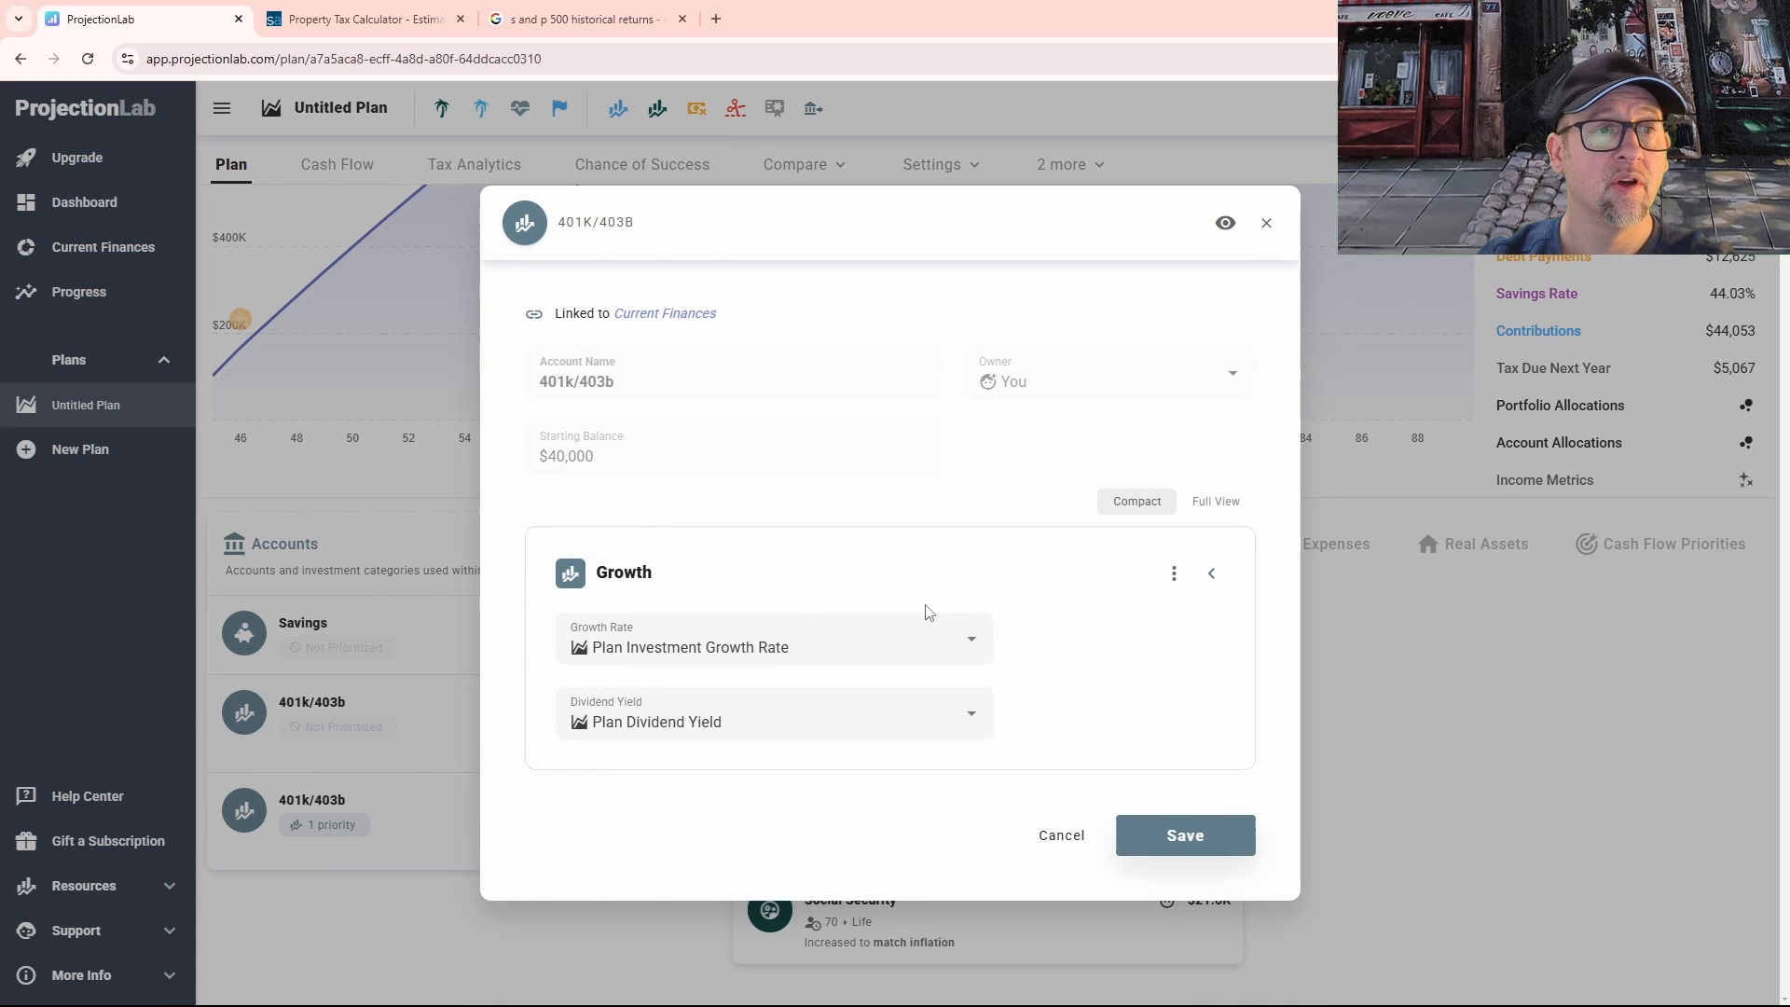
click(978, 648)
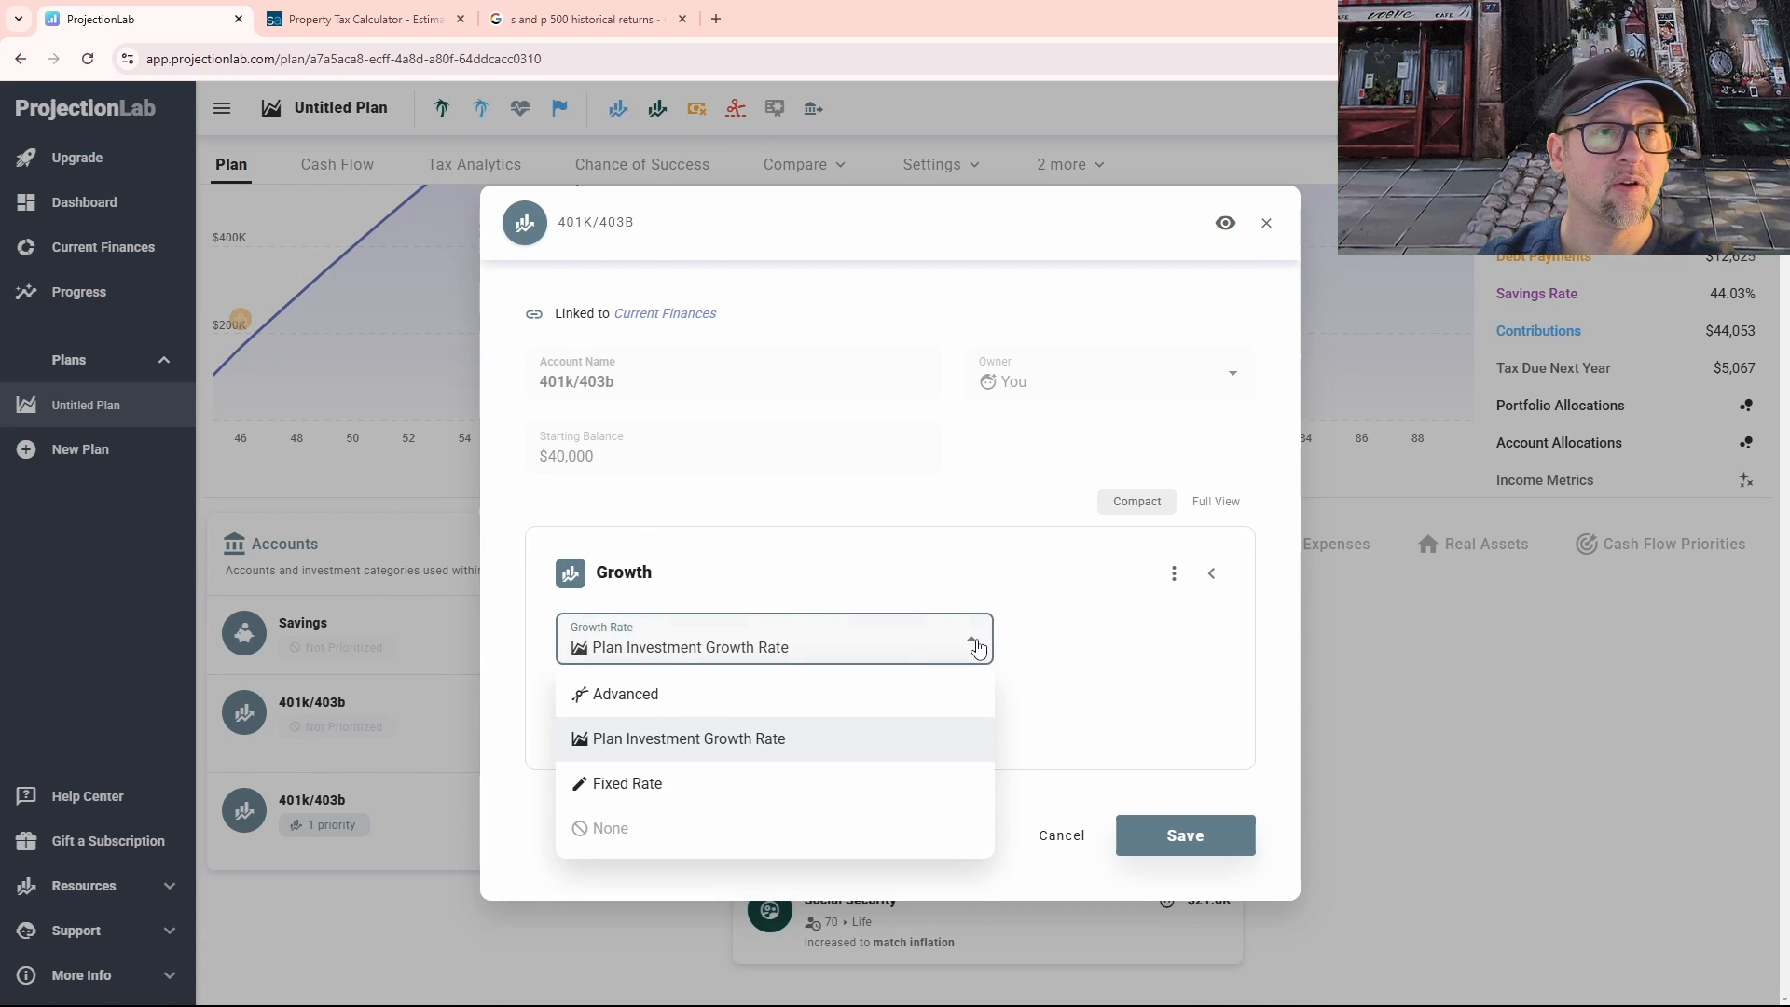
click(610, 694)
scroll(1114, 765, down, 1)
scroll(1109, 790, down, 2)
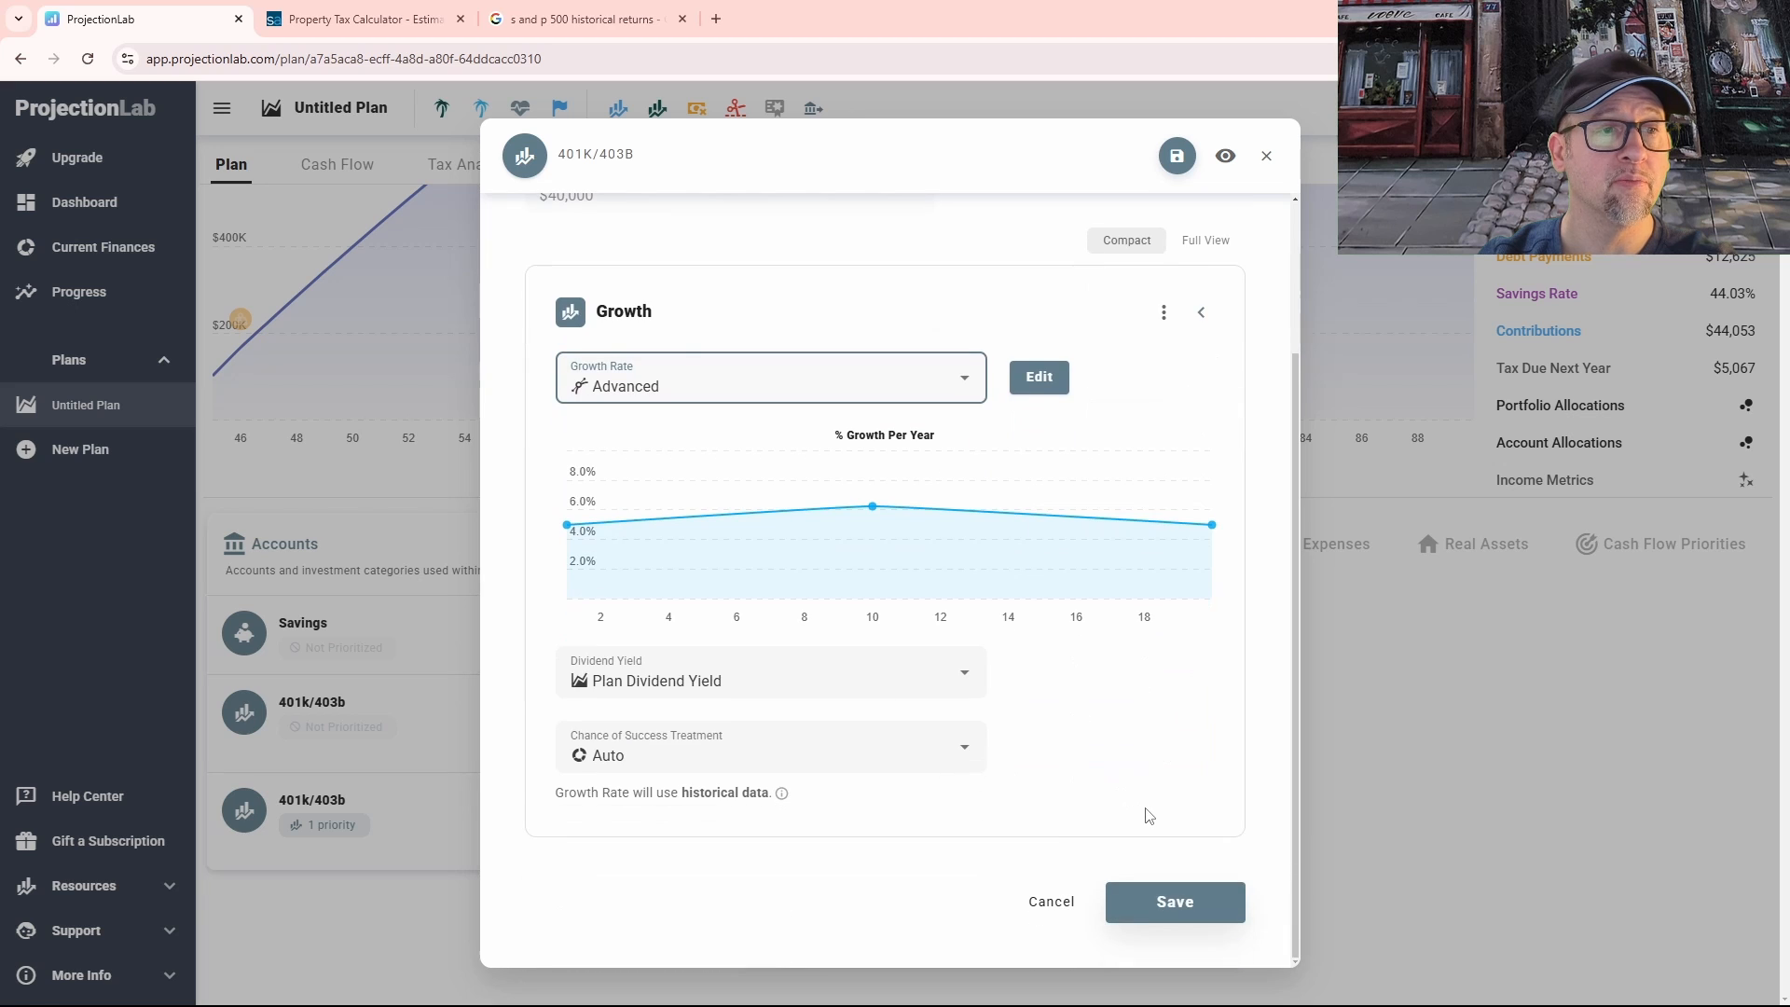
scroll(1145, 811, up, 2)
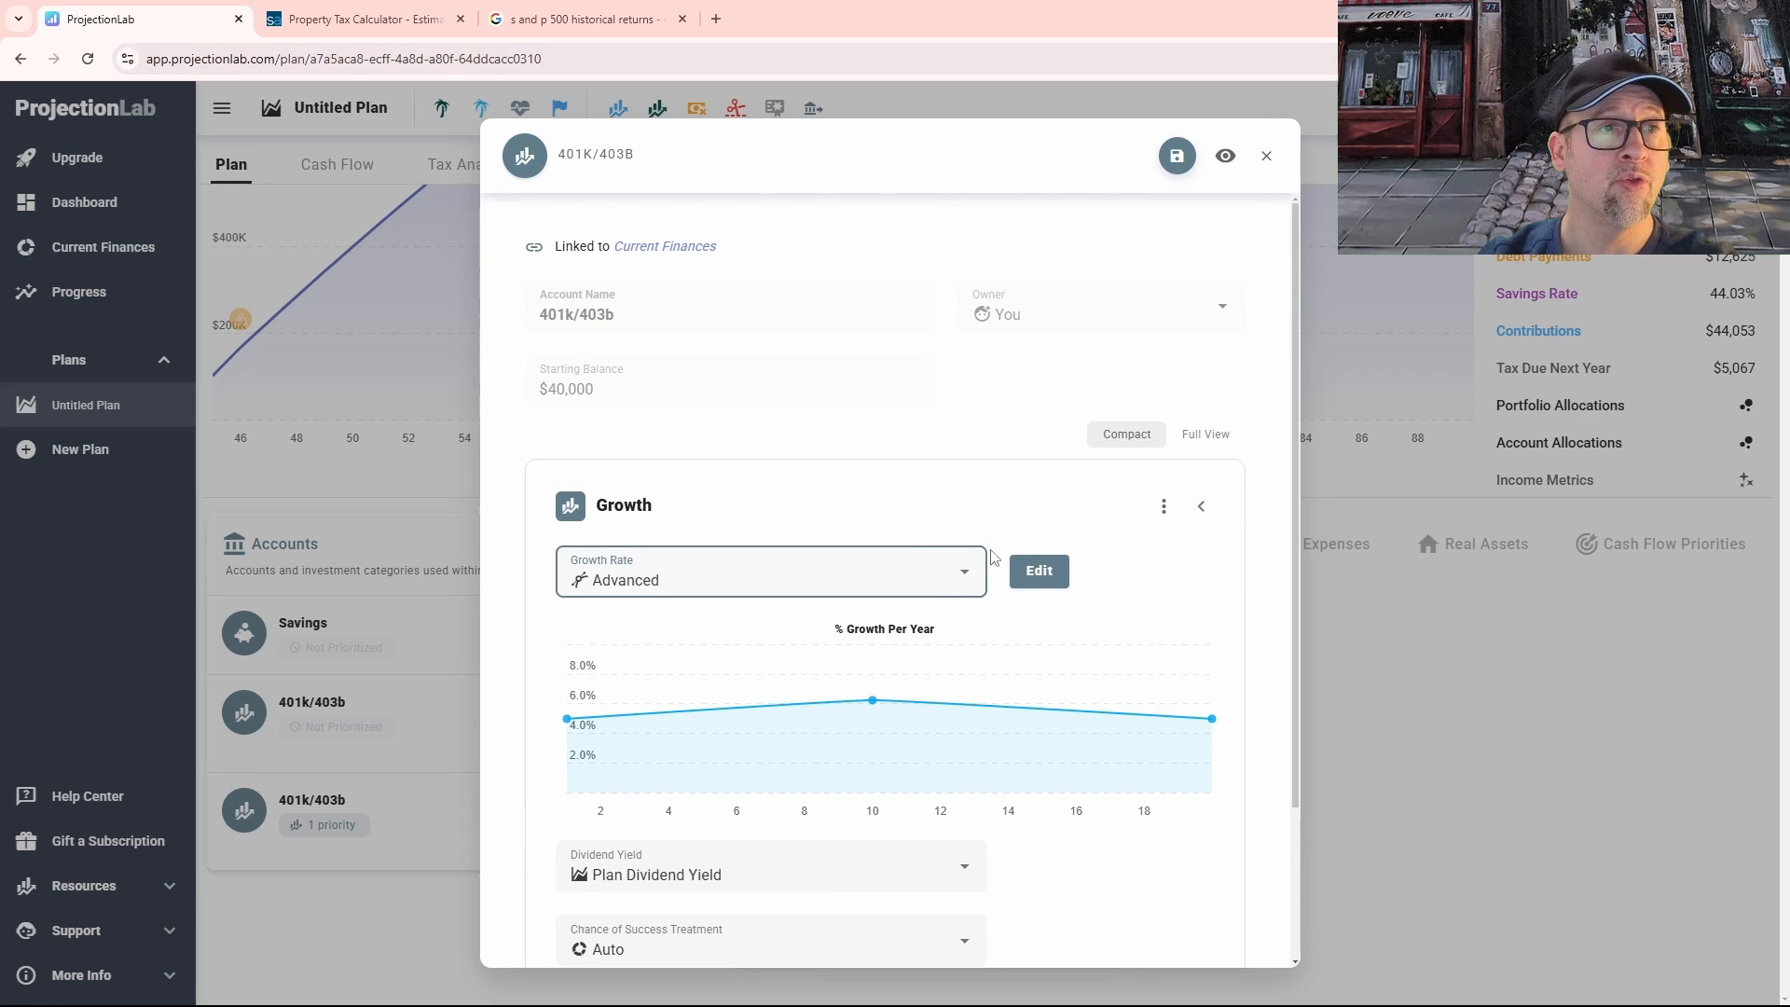
mouse_move(1132, 726)
scroll(1133, 726, down, 3)
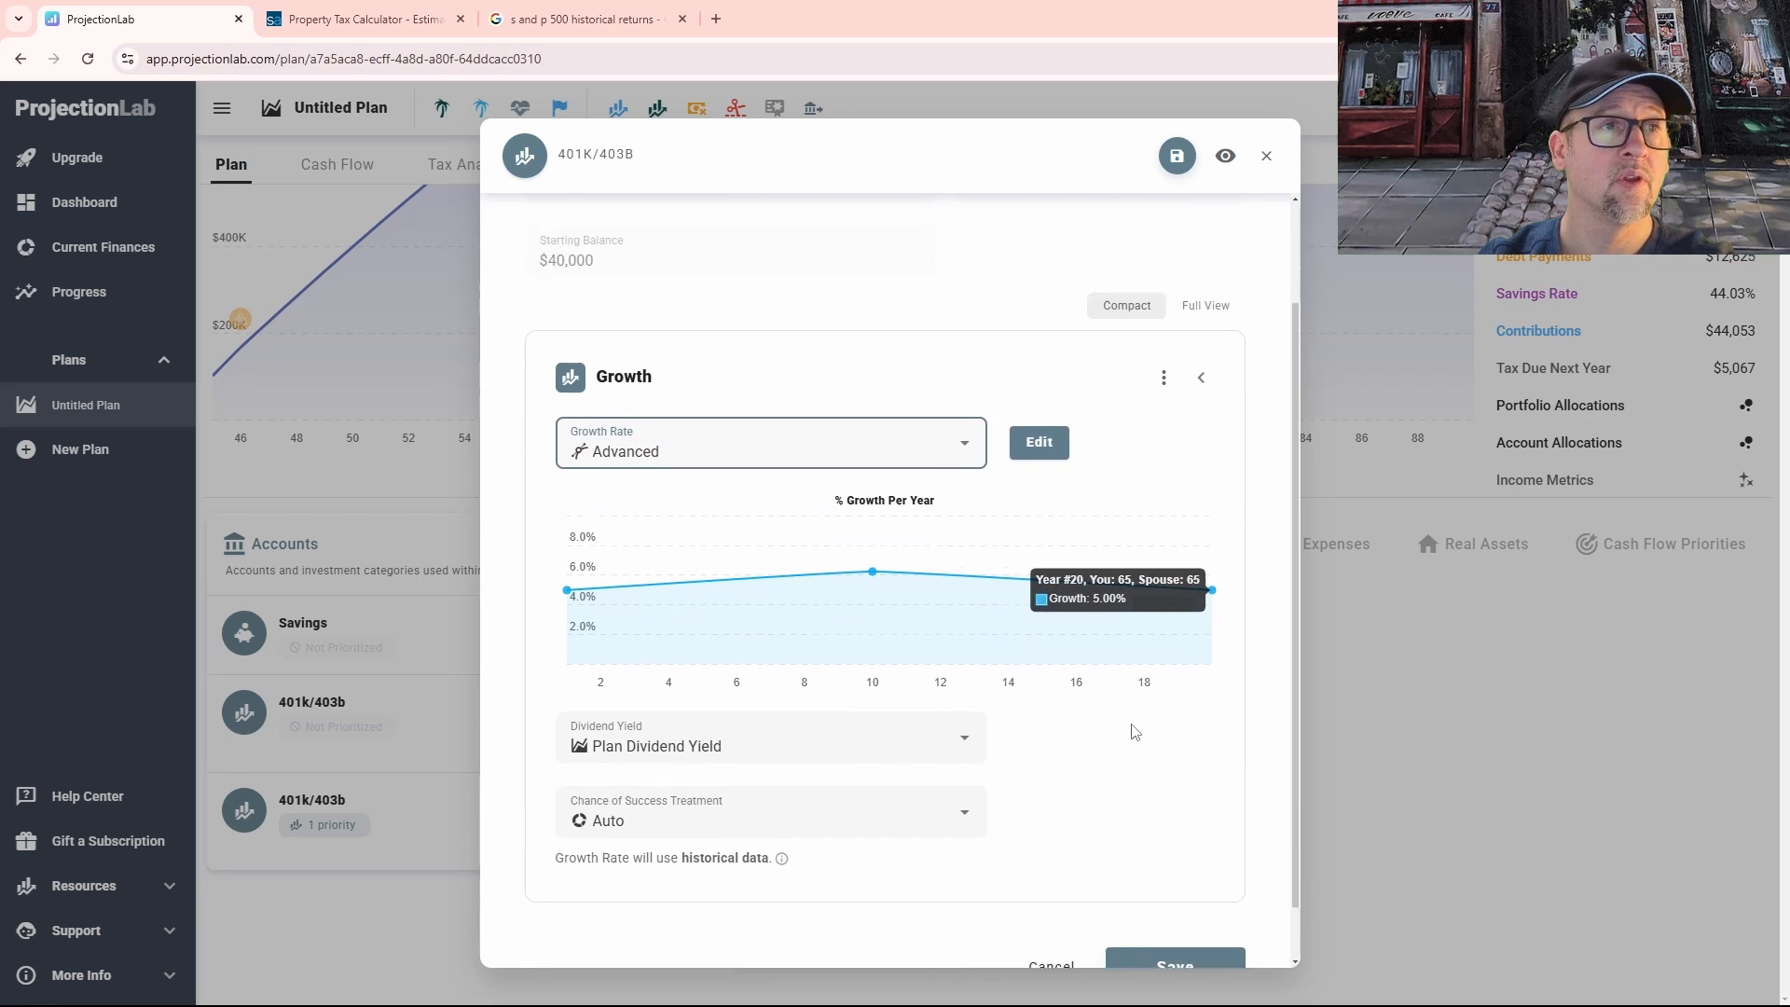
click(1048, 969)
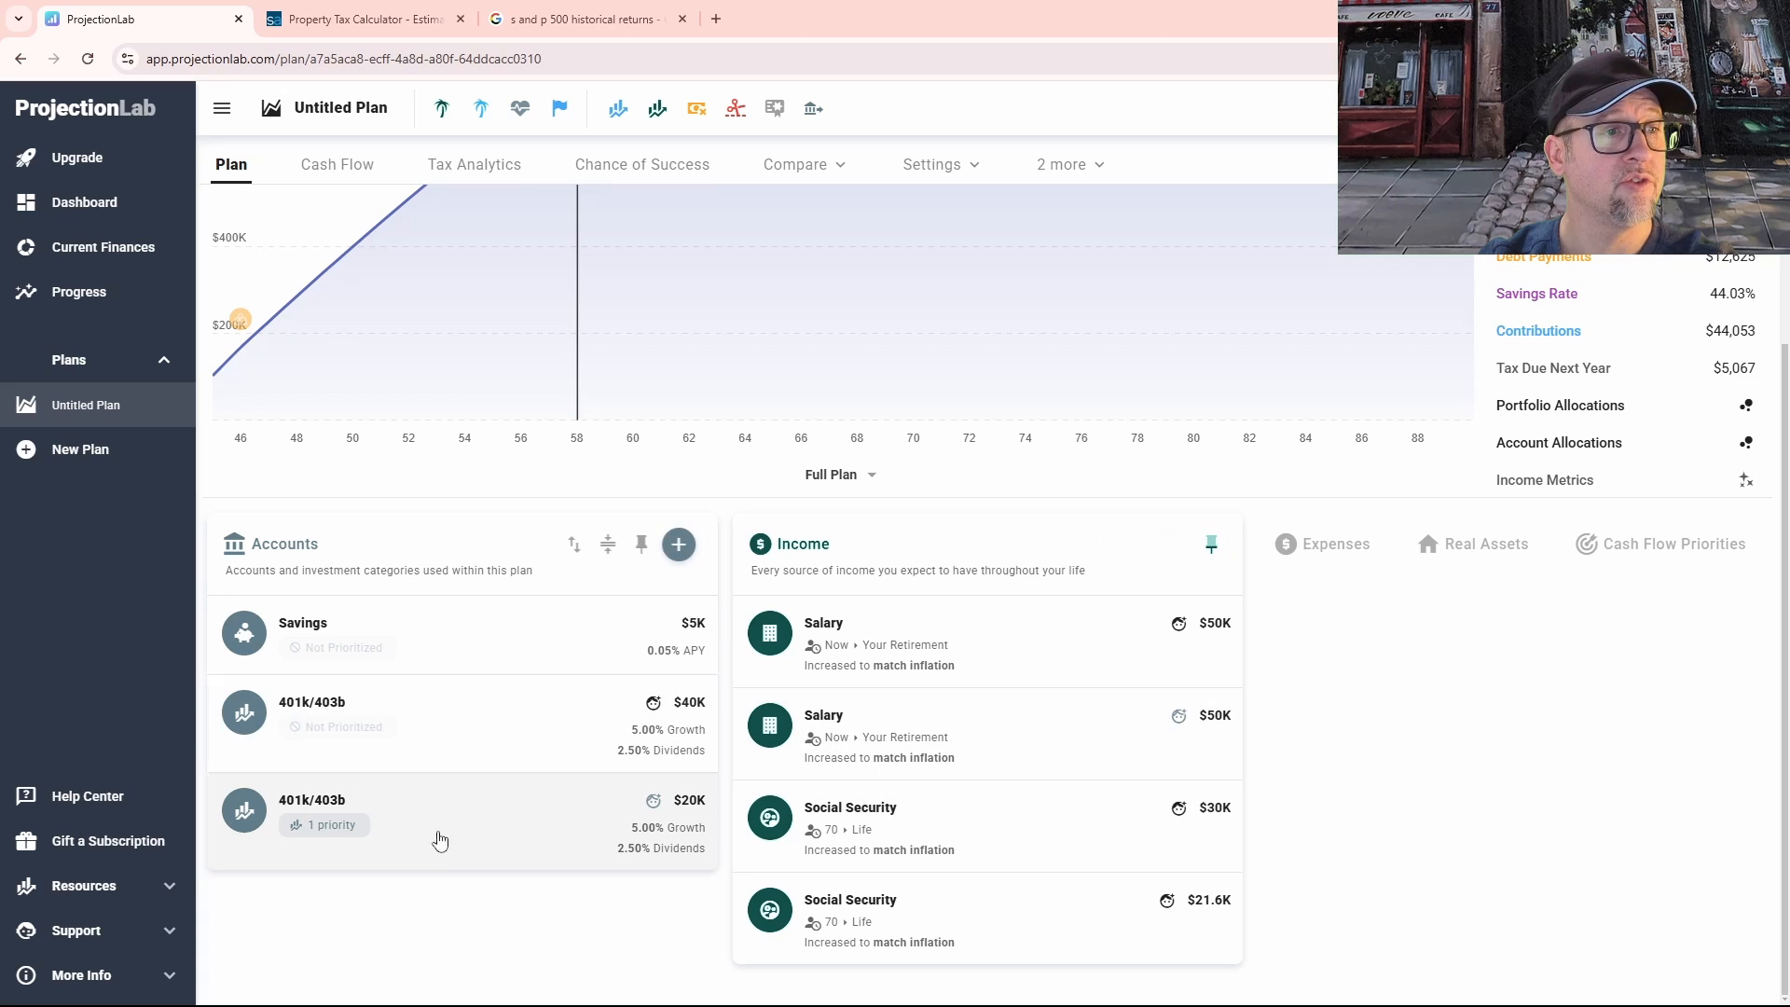
Step: Review the net worth projection and the plan's accounts, and look through the account types available for a new account
scroll(974, 766, up, 3)
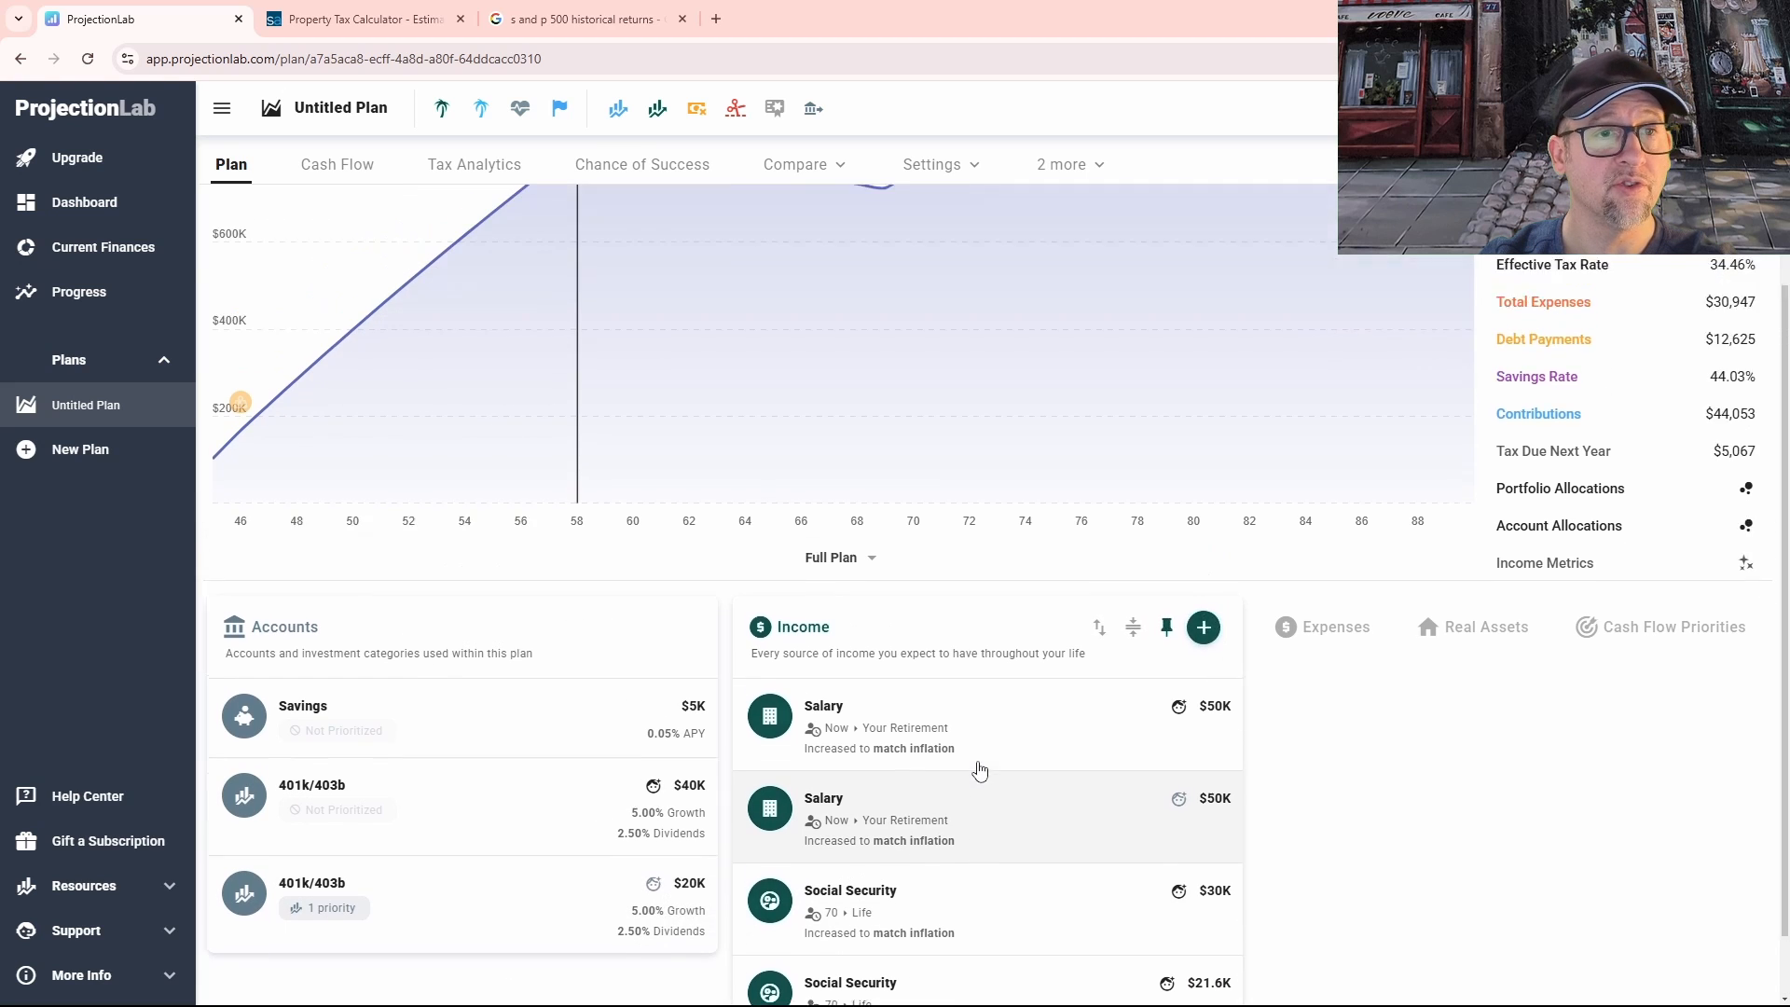
scroll(980, 764, up, 1)
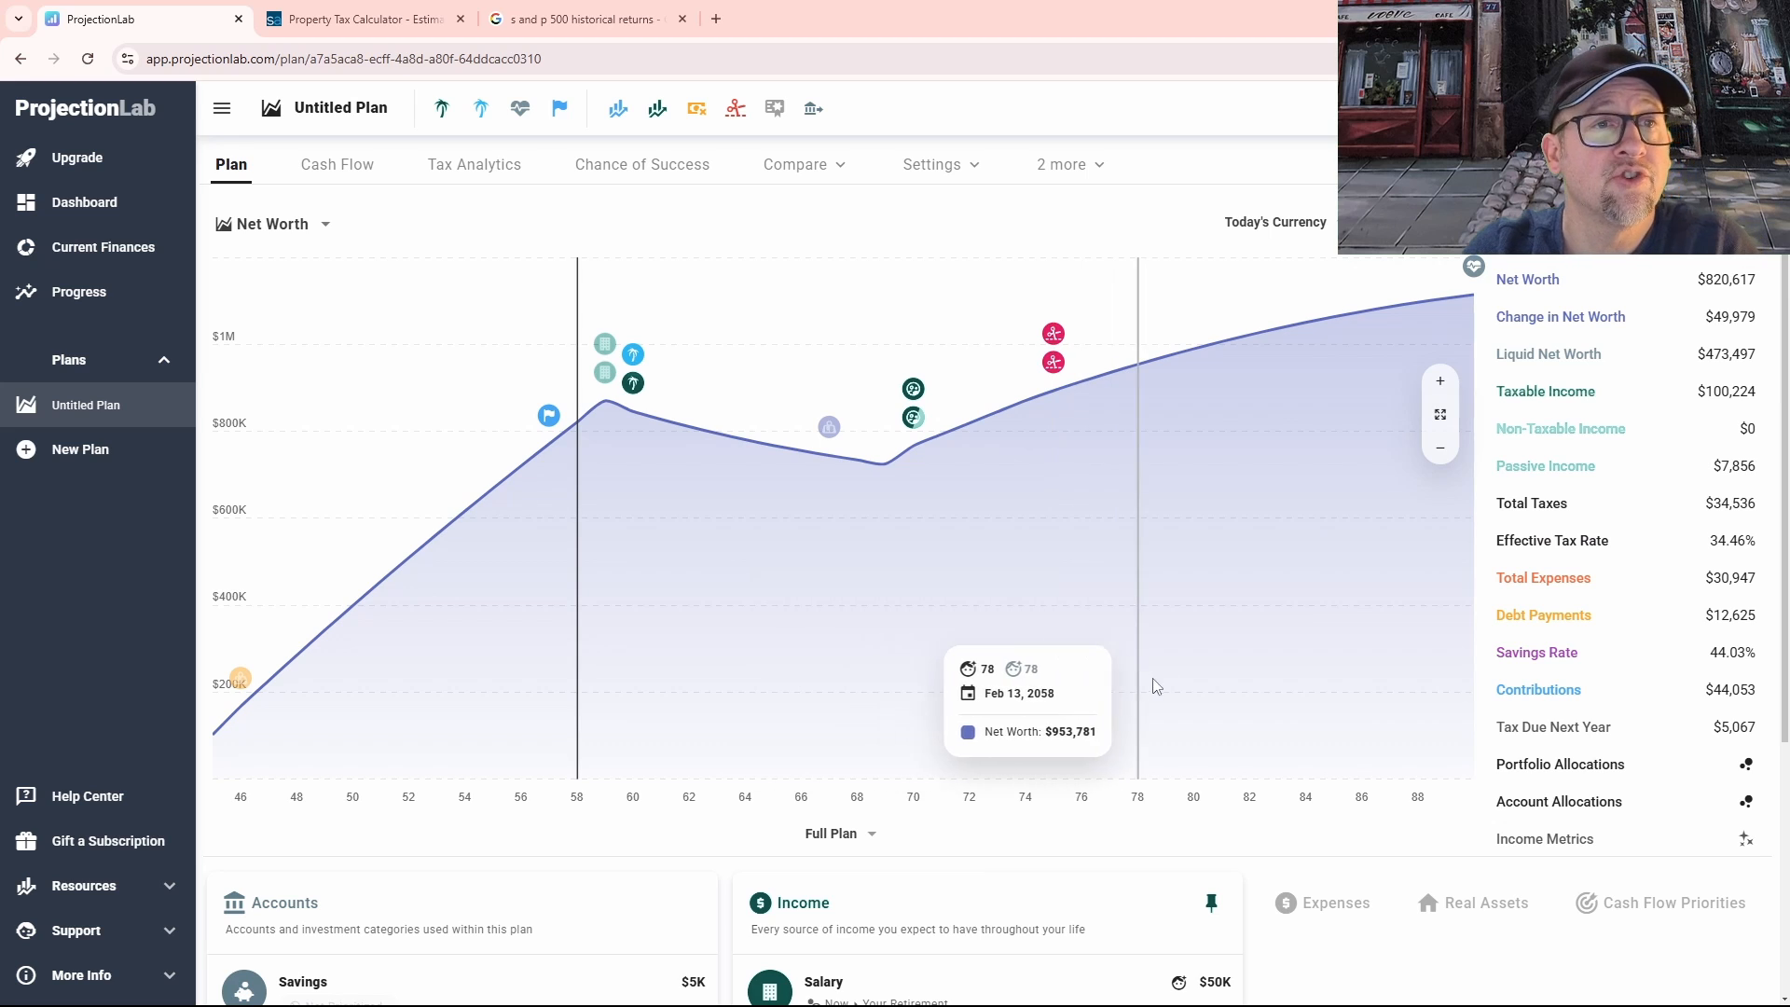
scroll(1124, 534, down, 1)
scroll(1427, 728, down, 2)
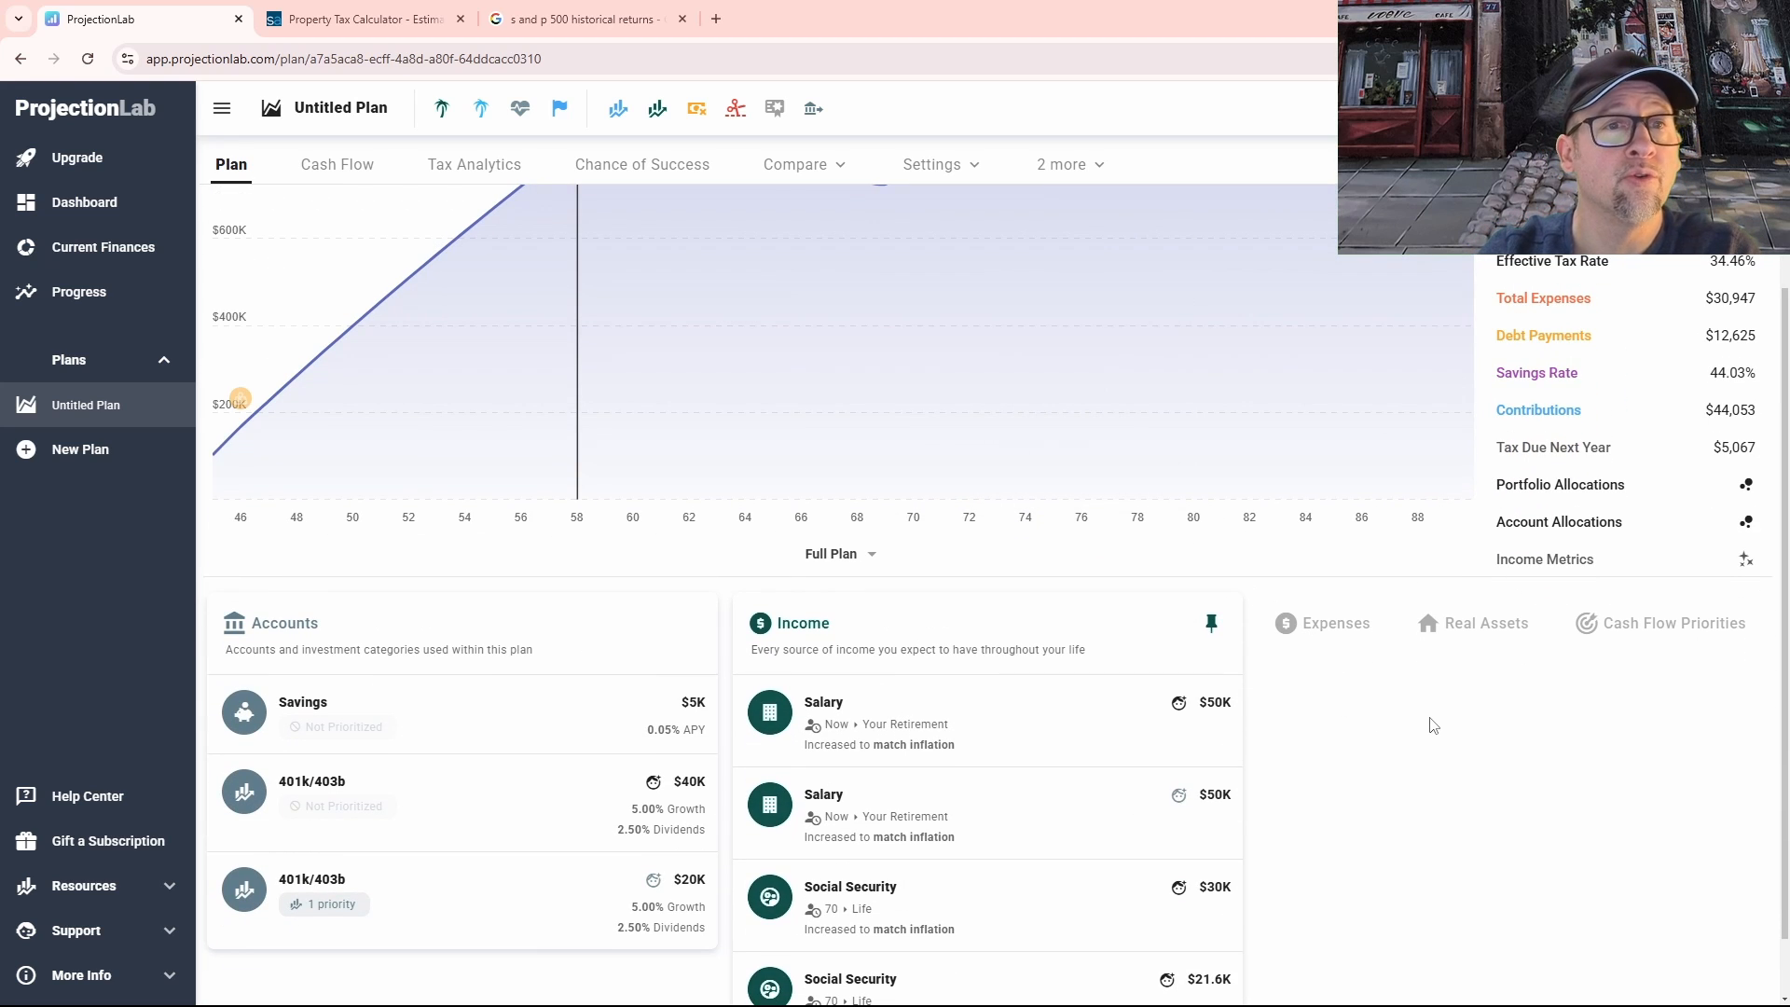
scroll(1485, 810, down, 1)
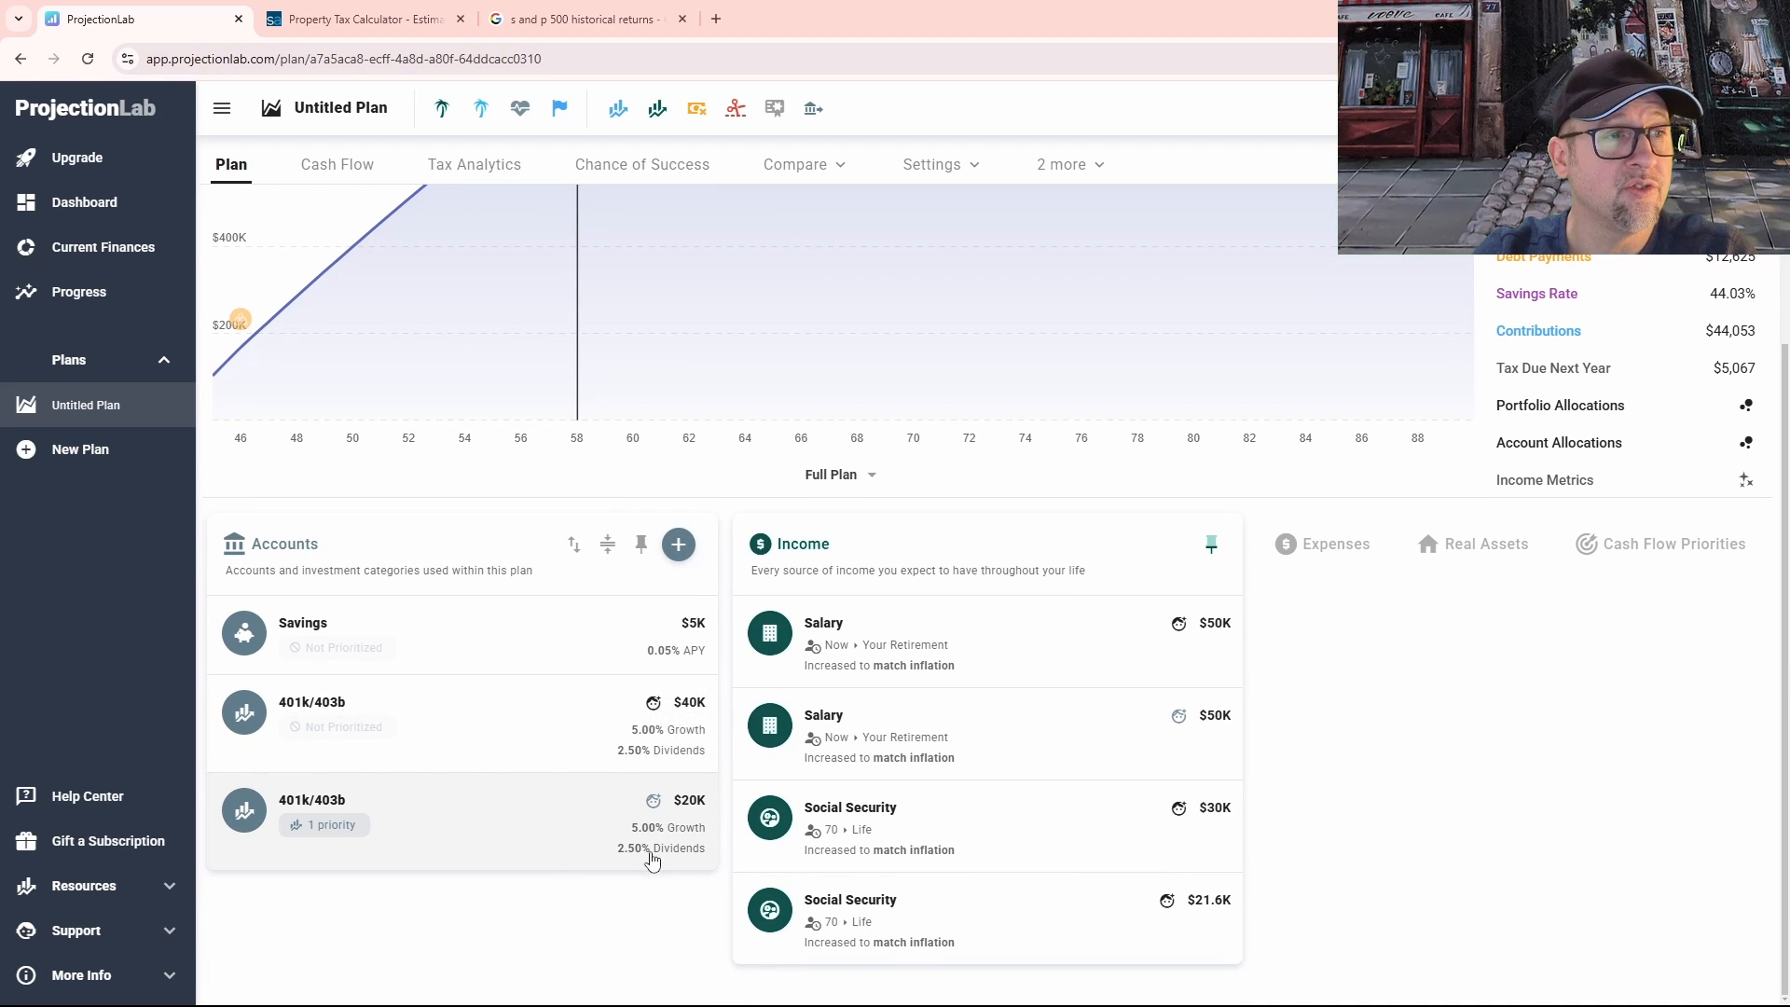
click(677, 543)
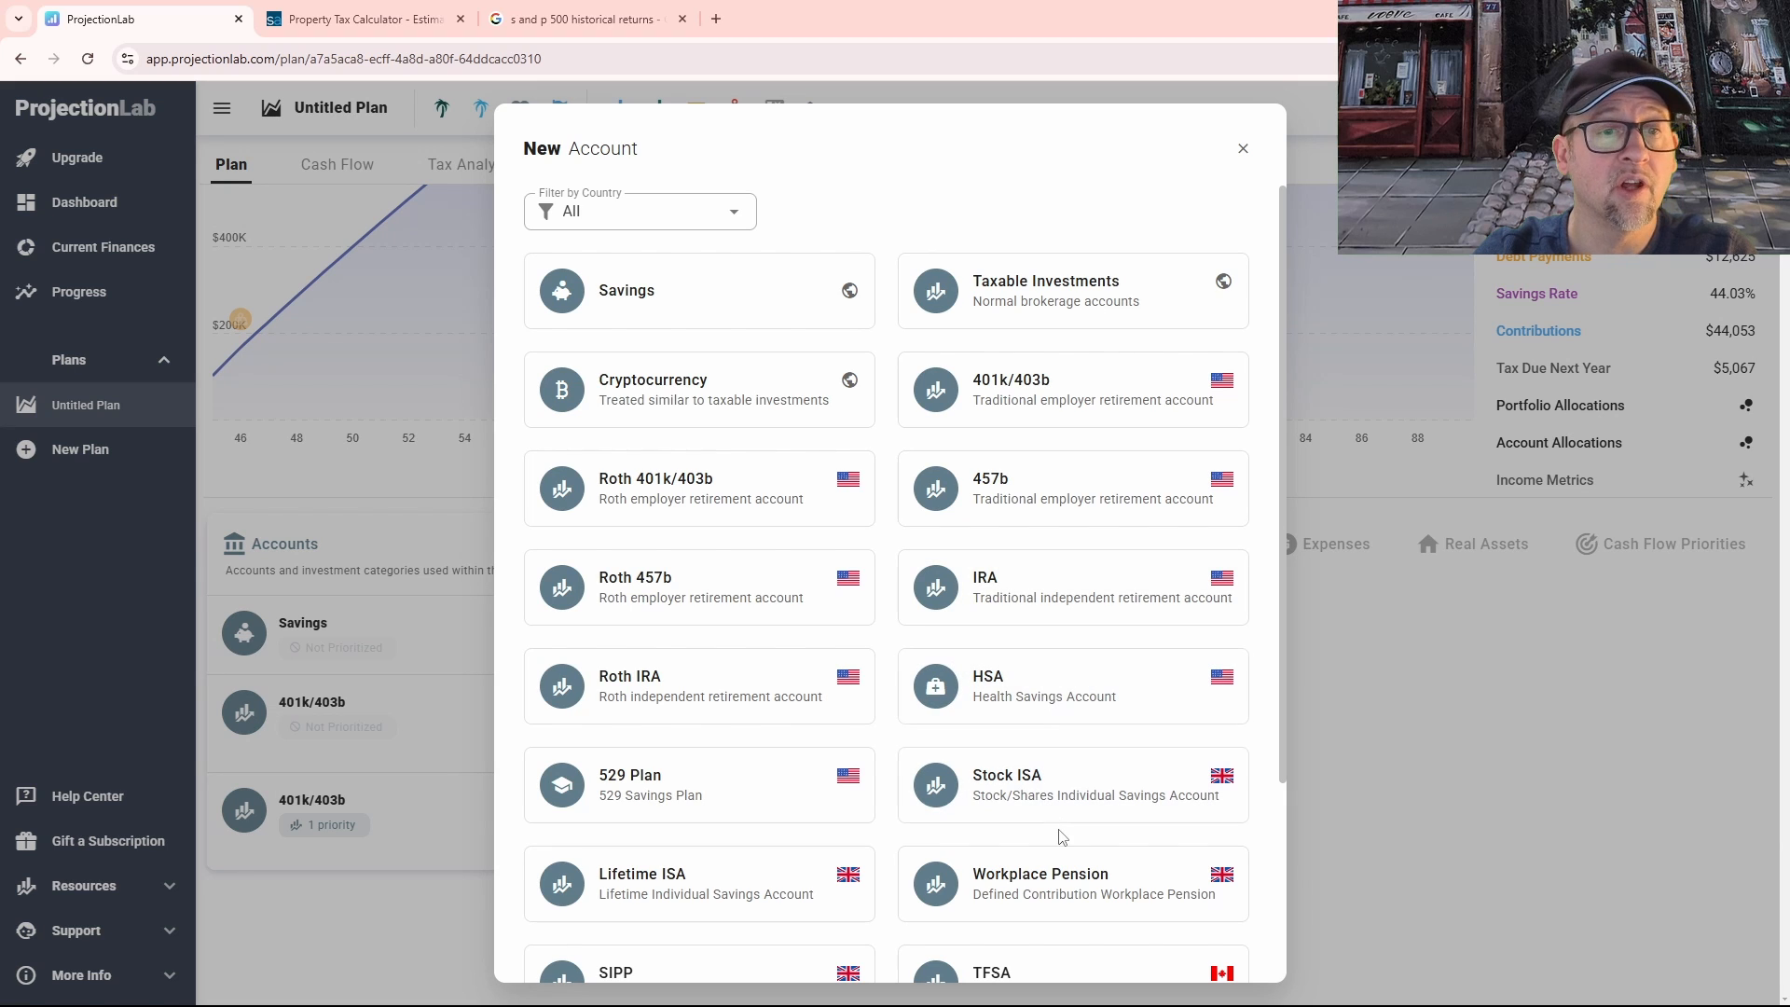
scroll(1054, 846, down, 3)
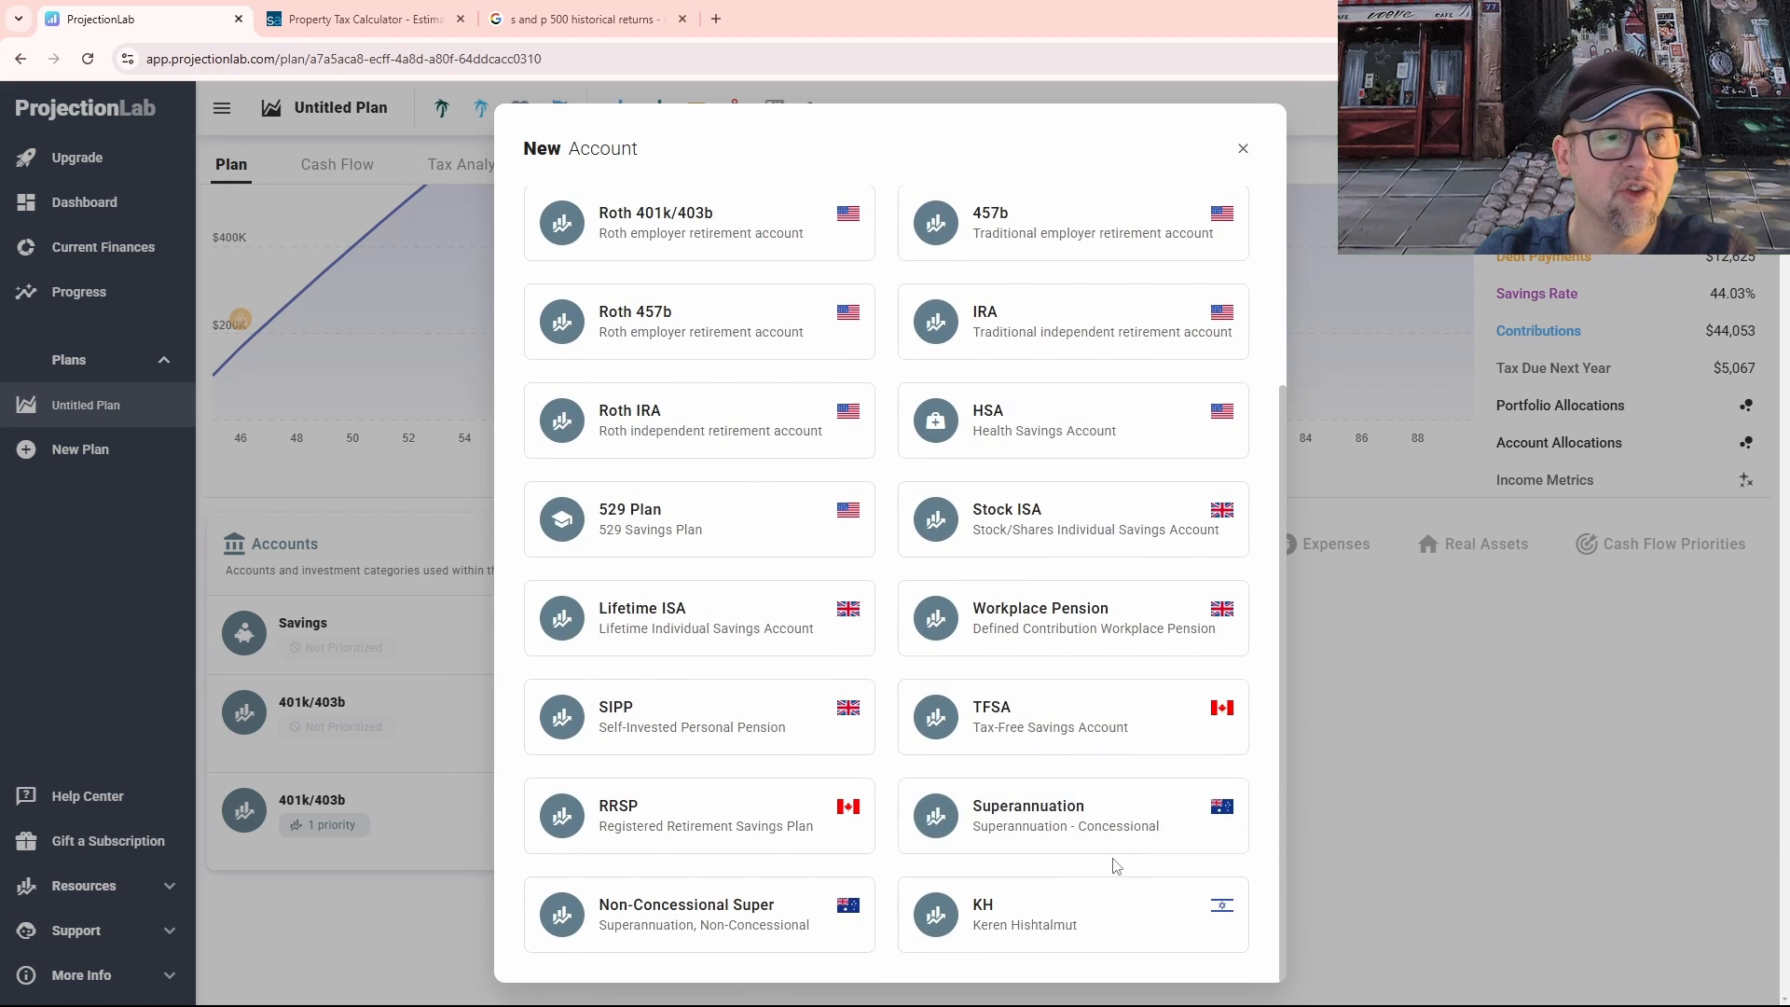
scroll(1091, 845, up, 3)
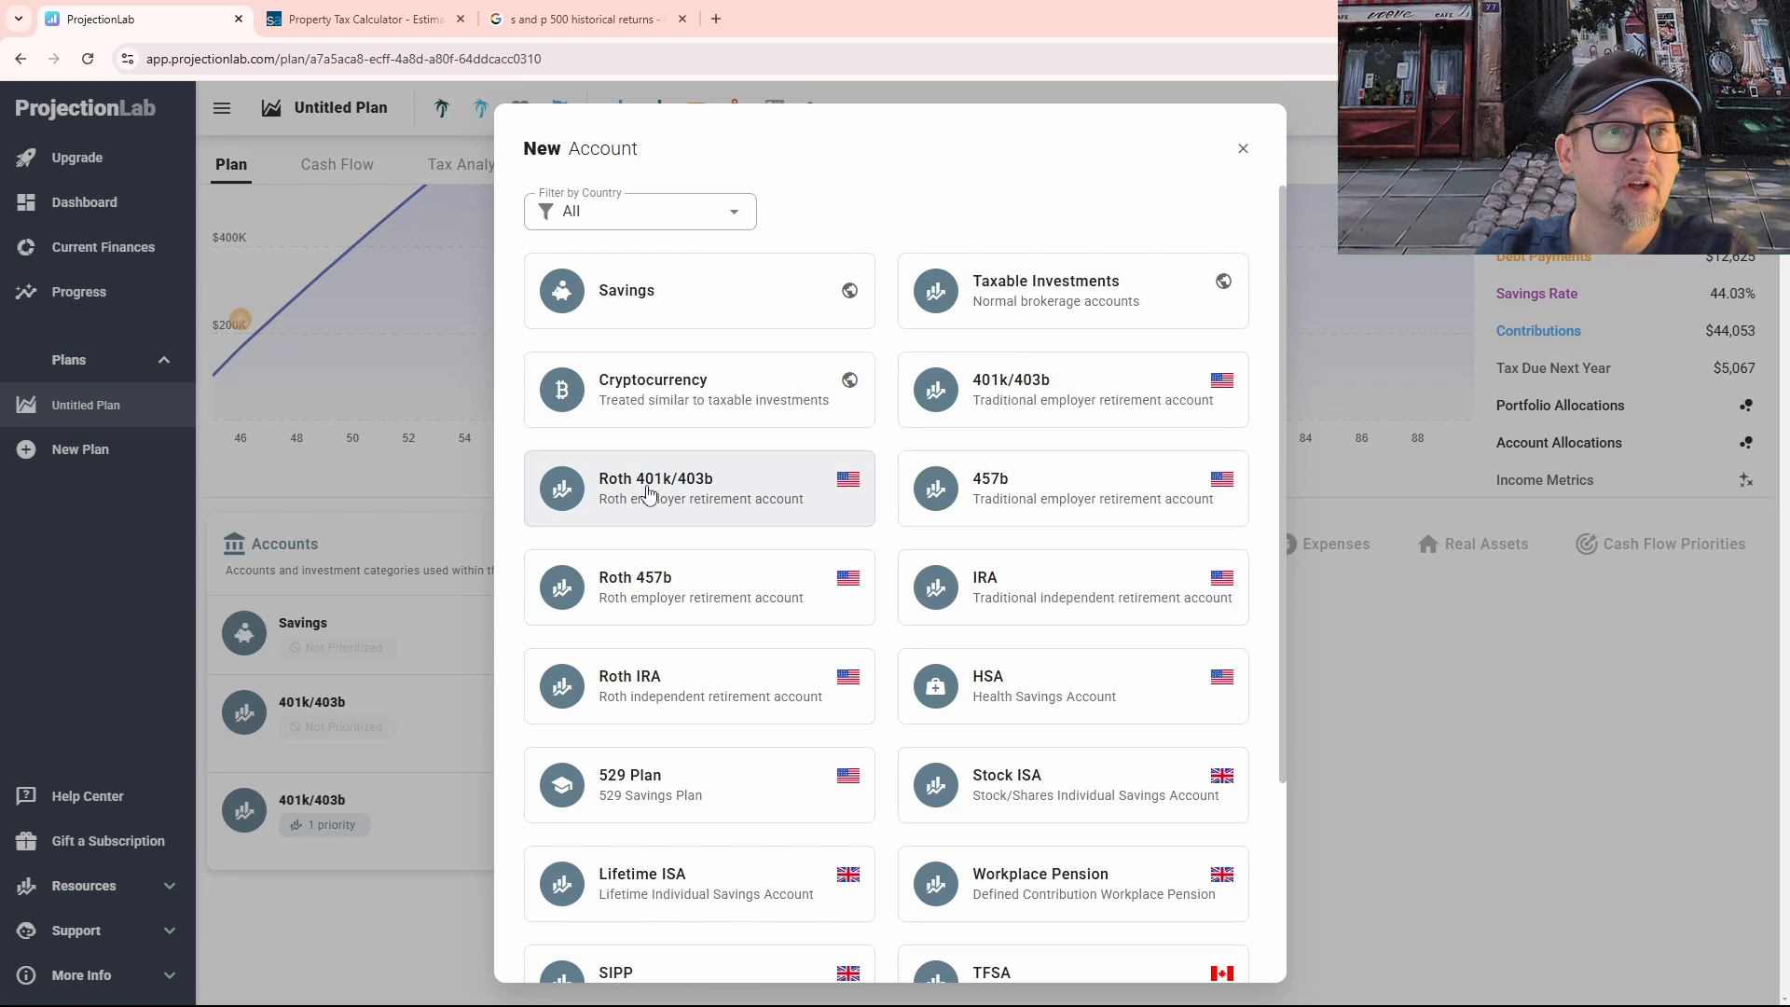
click(1244, 151)
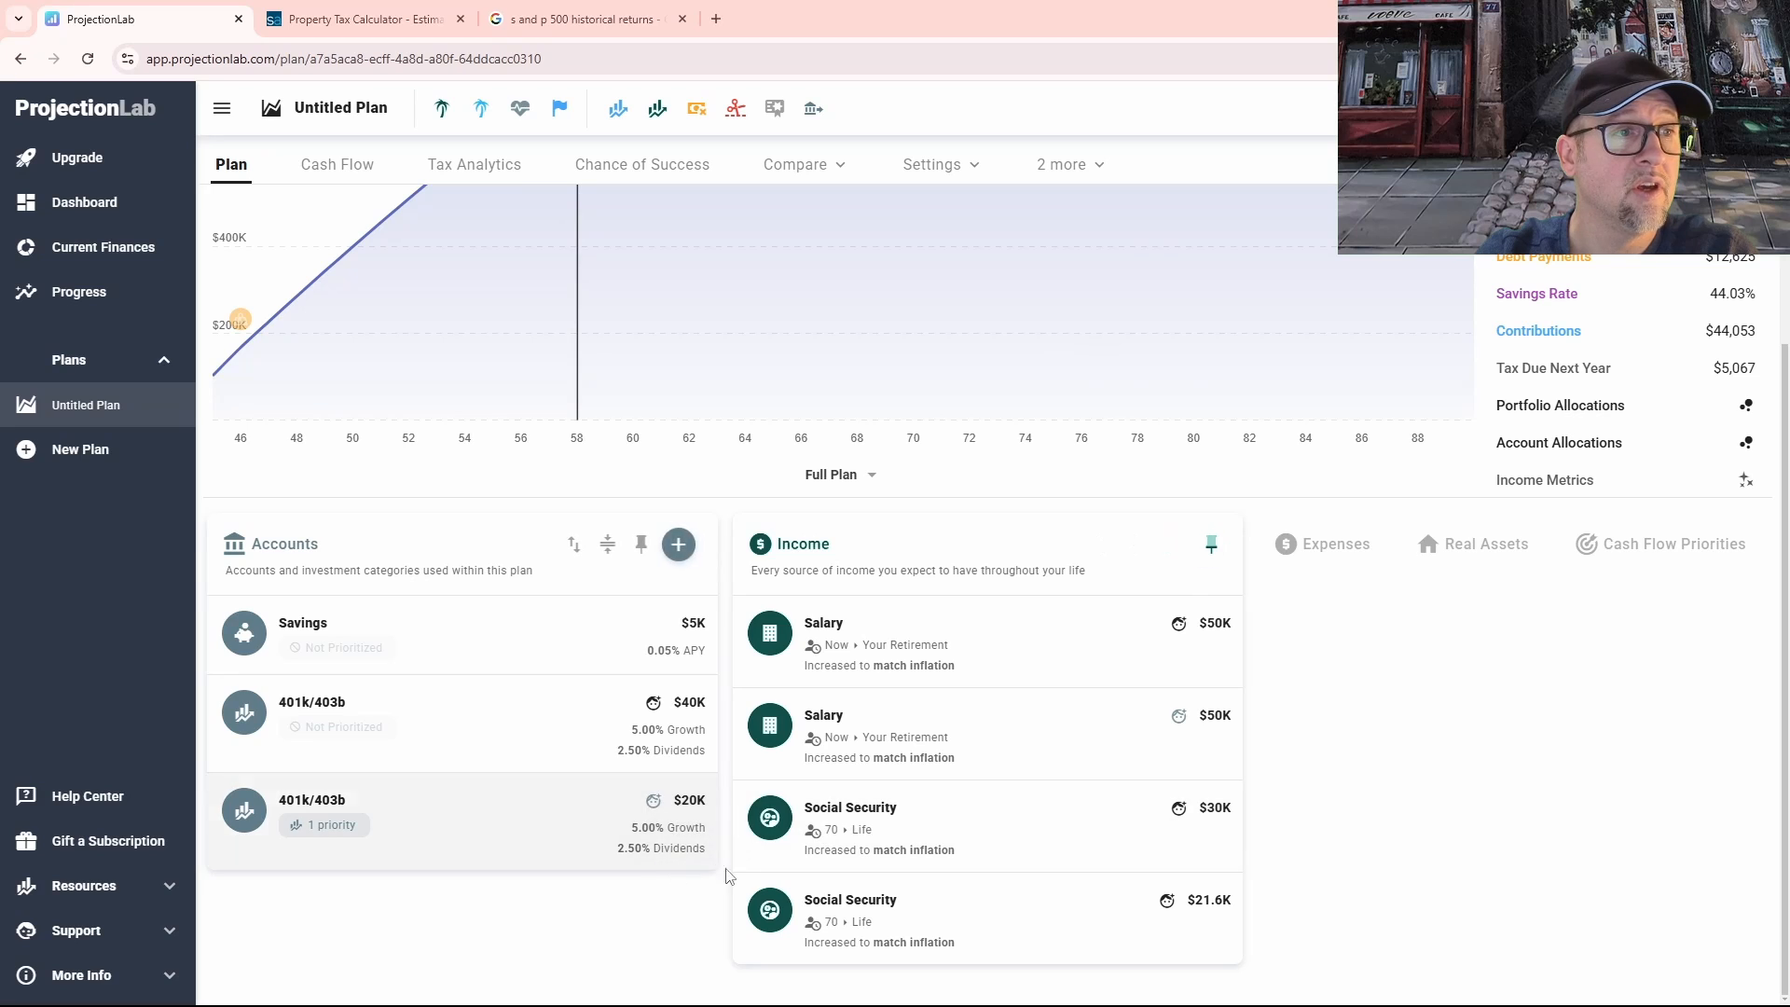
Step: Add a yearly Living Expenses expense of $24,000 in today's currency, starting now and lasting for life
click(1305, 543)
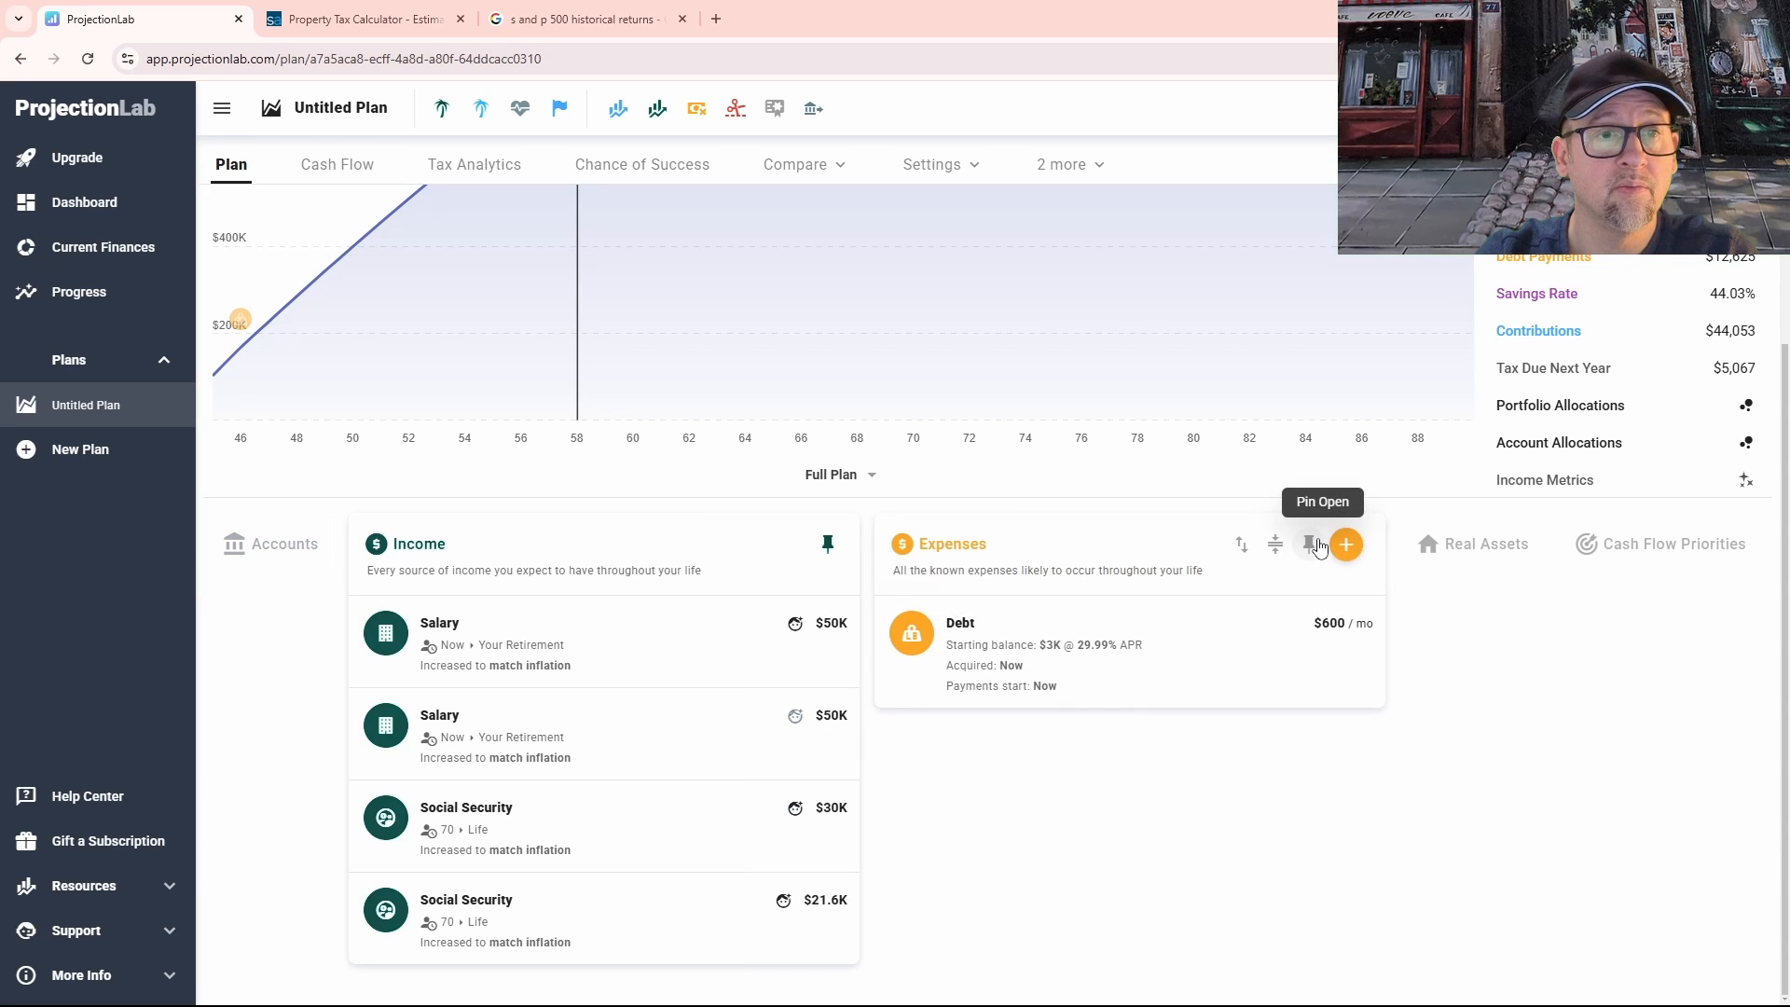
click(1357, 544)
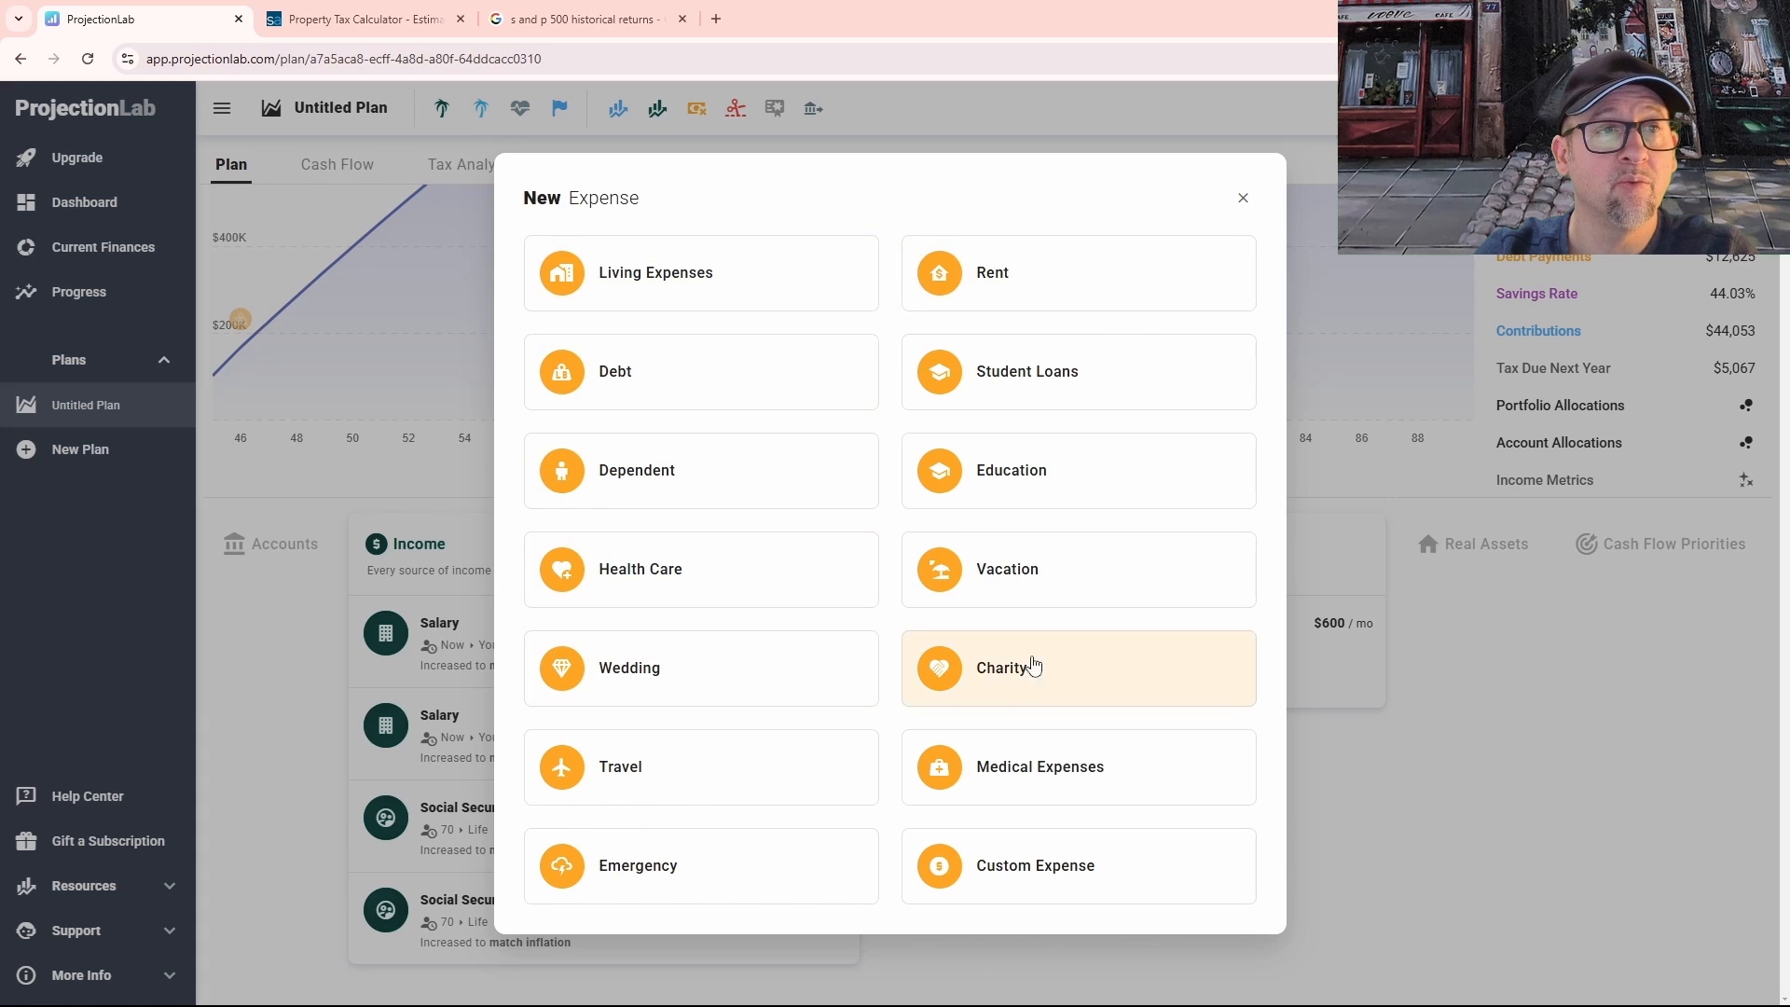
click(630, 275)
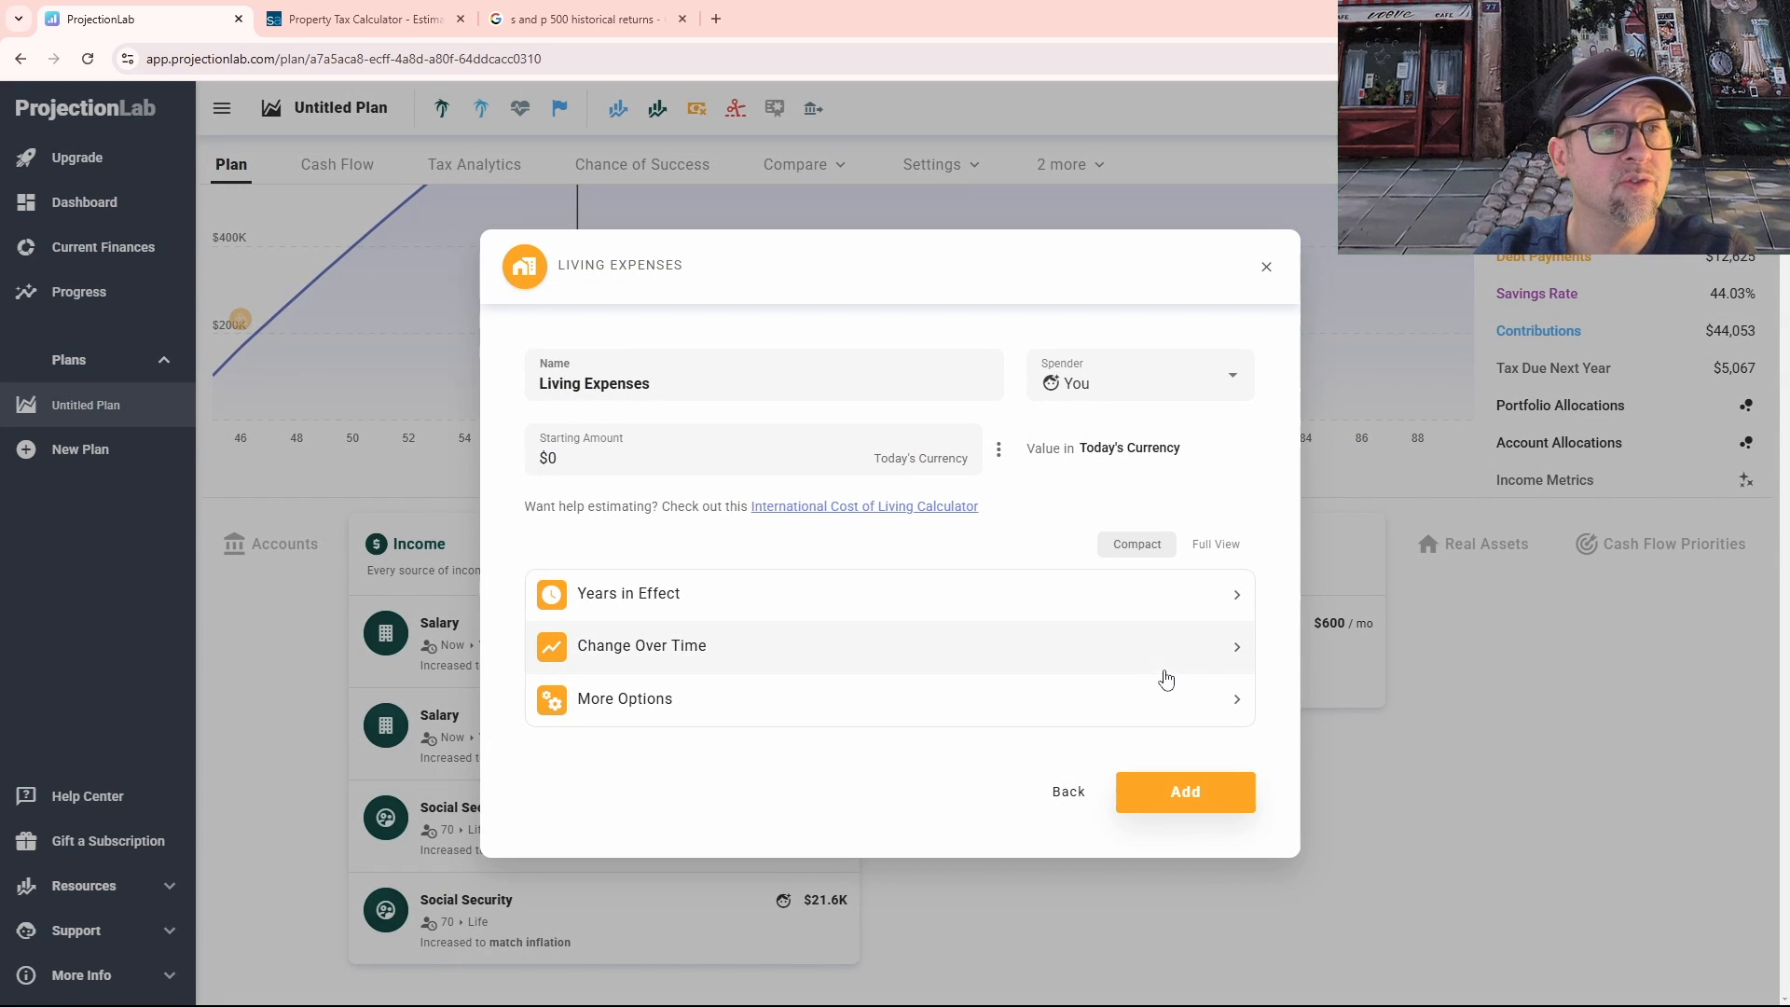
click(602, 458)
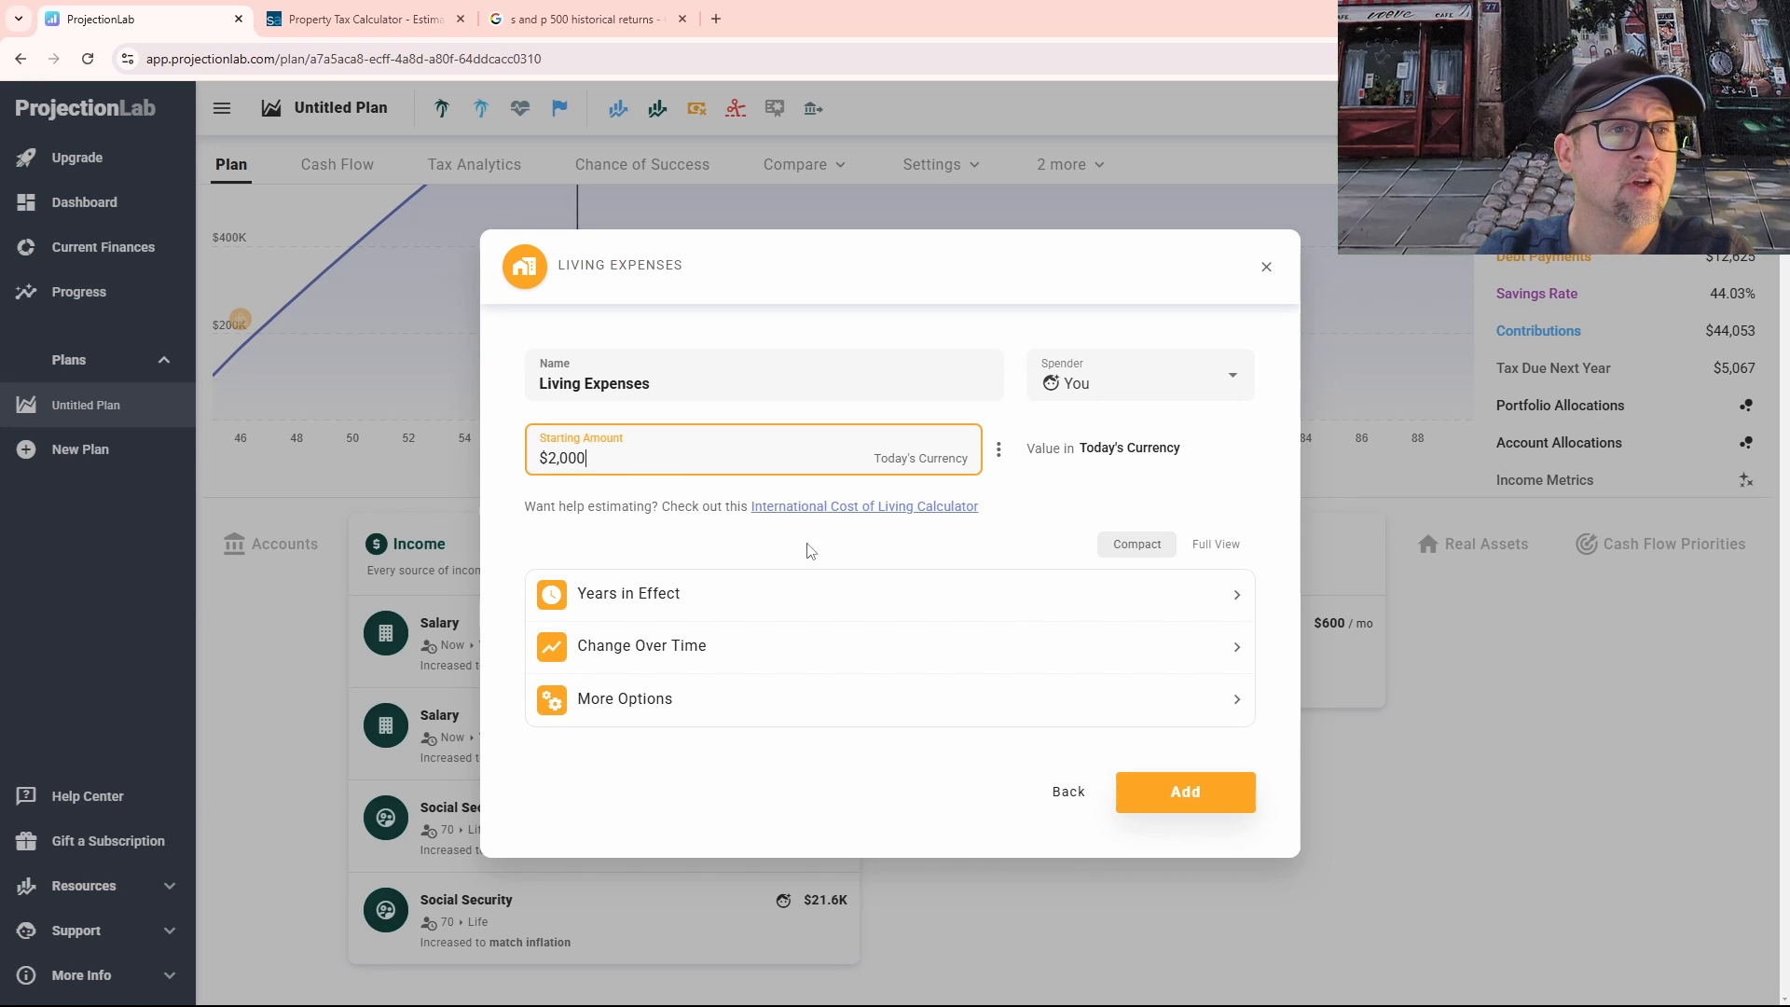
click(998, 454)
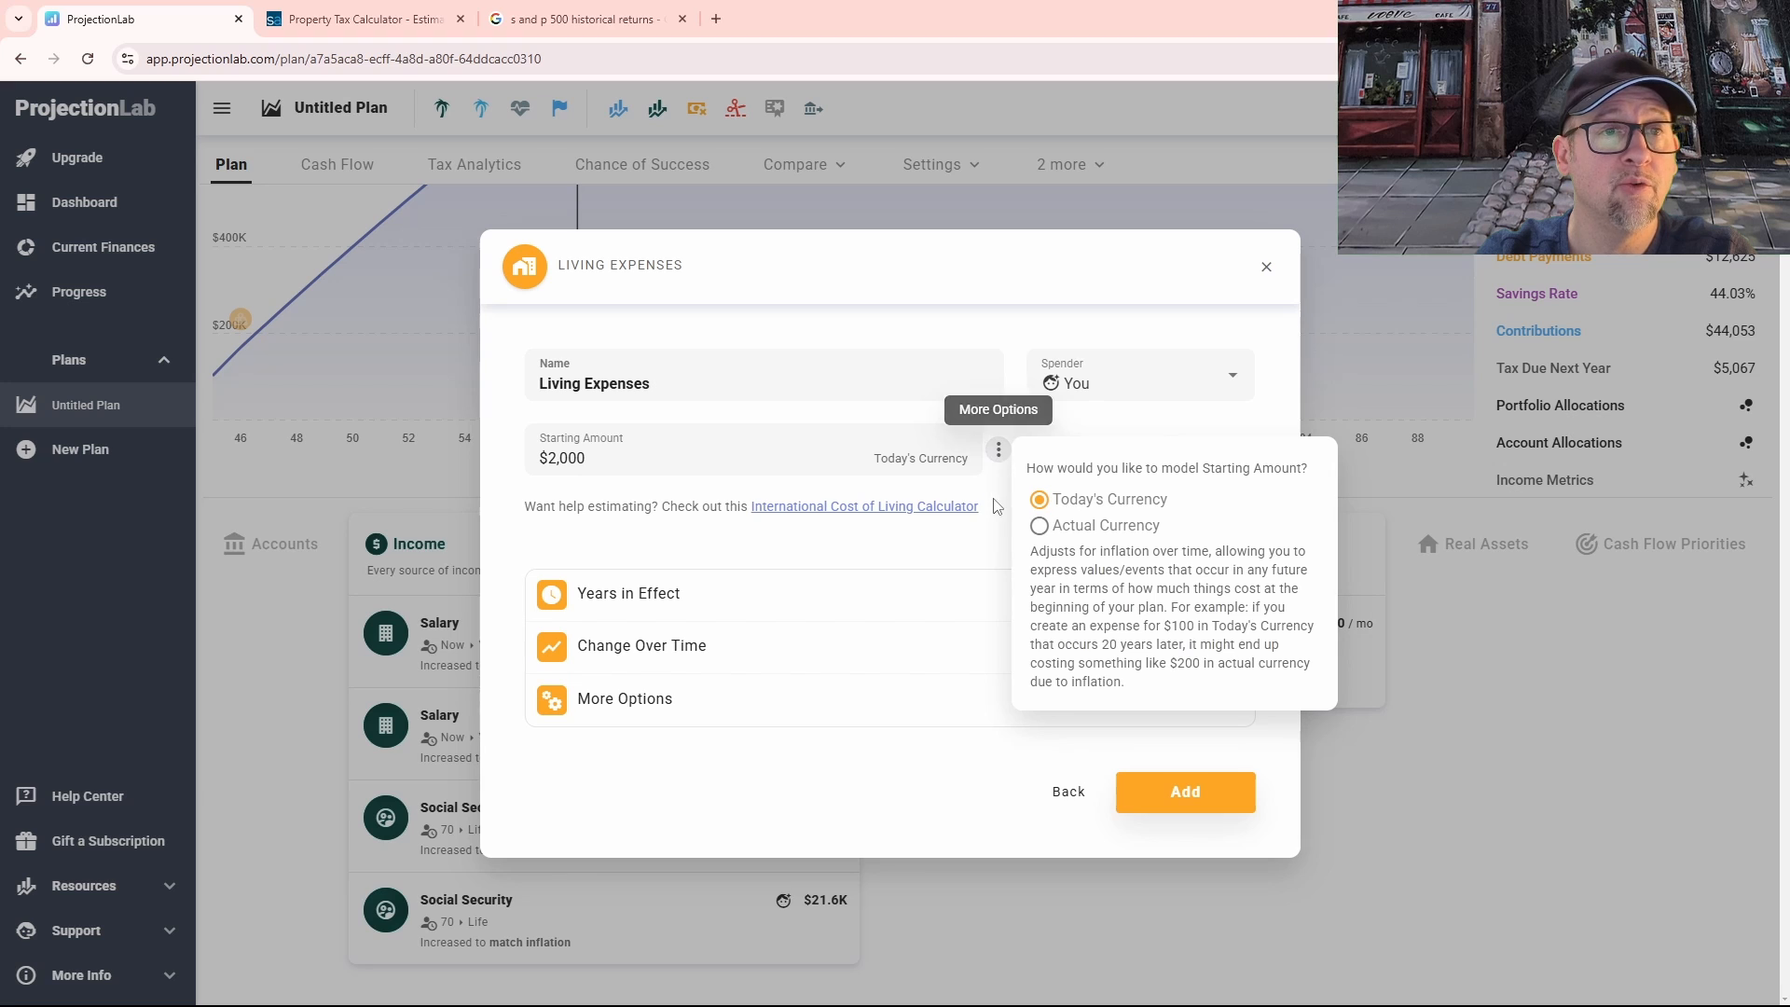
click(615, 597)
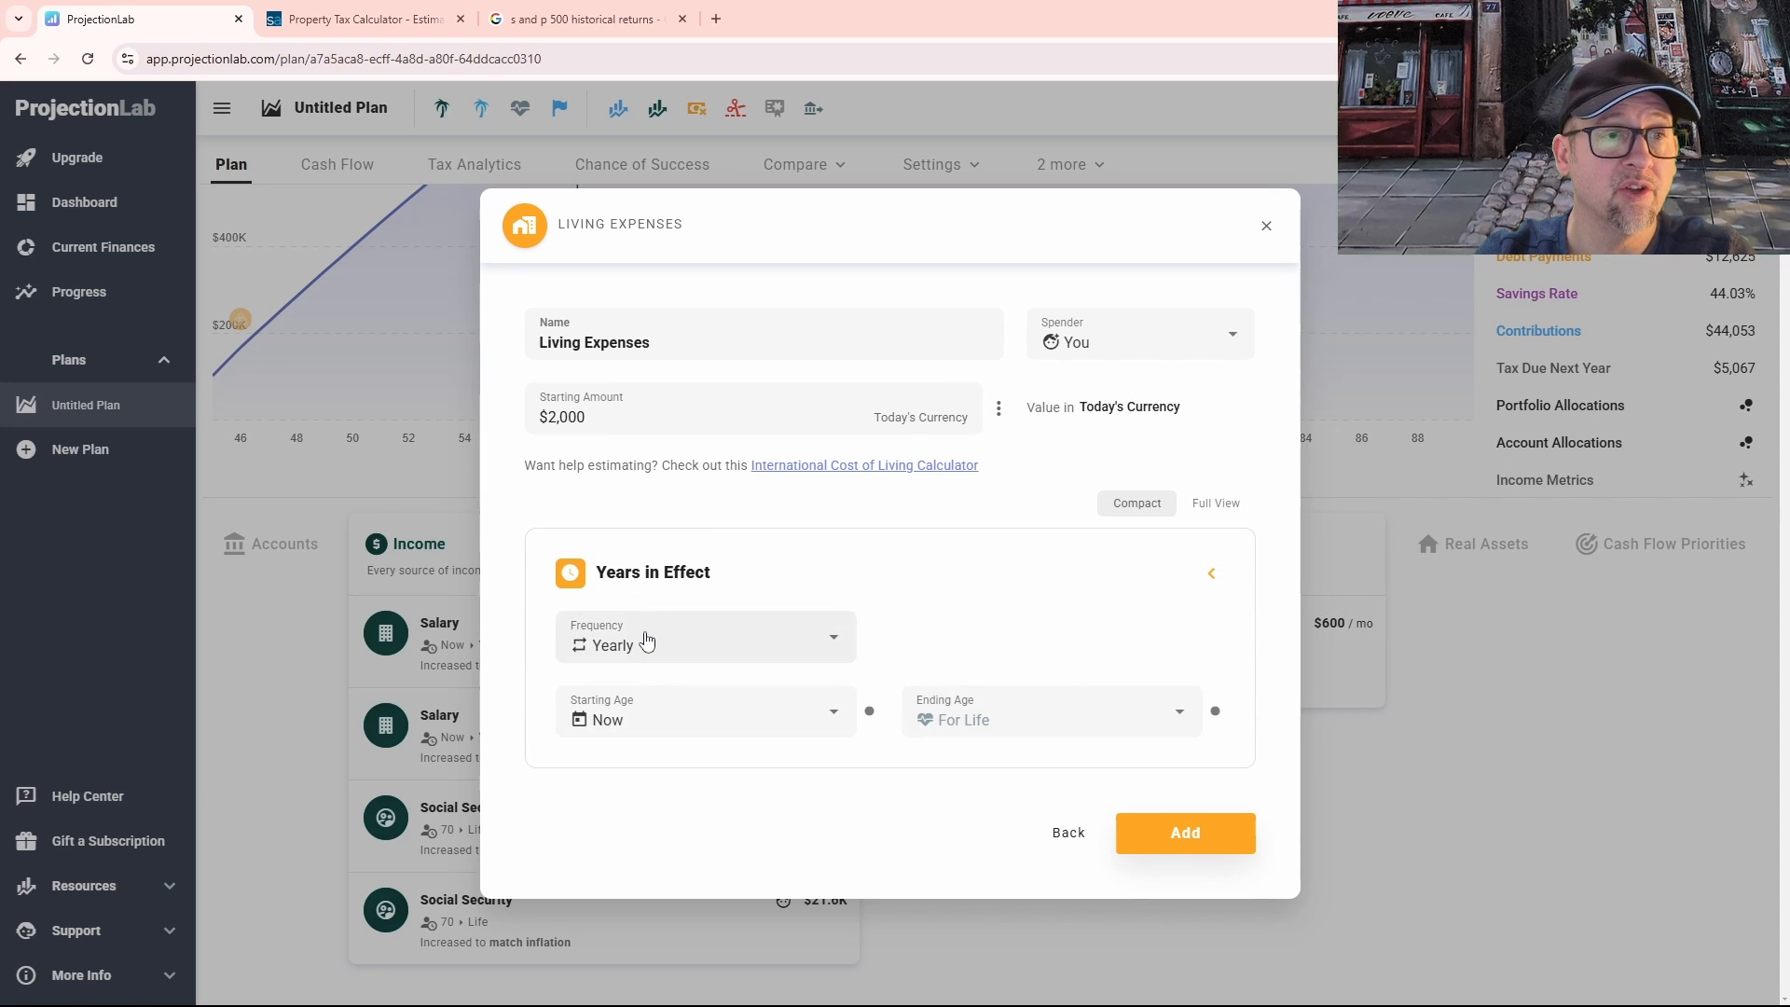
drag(592, 426, 503, 440)
text(2400)
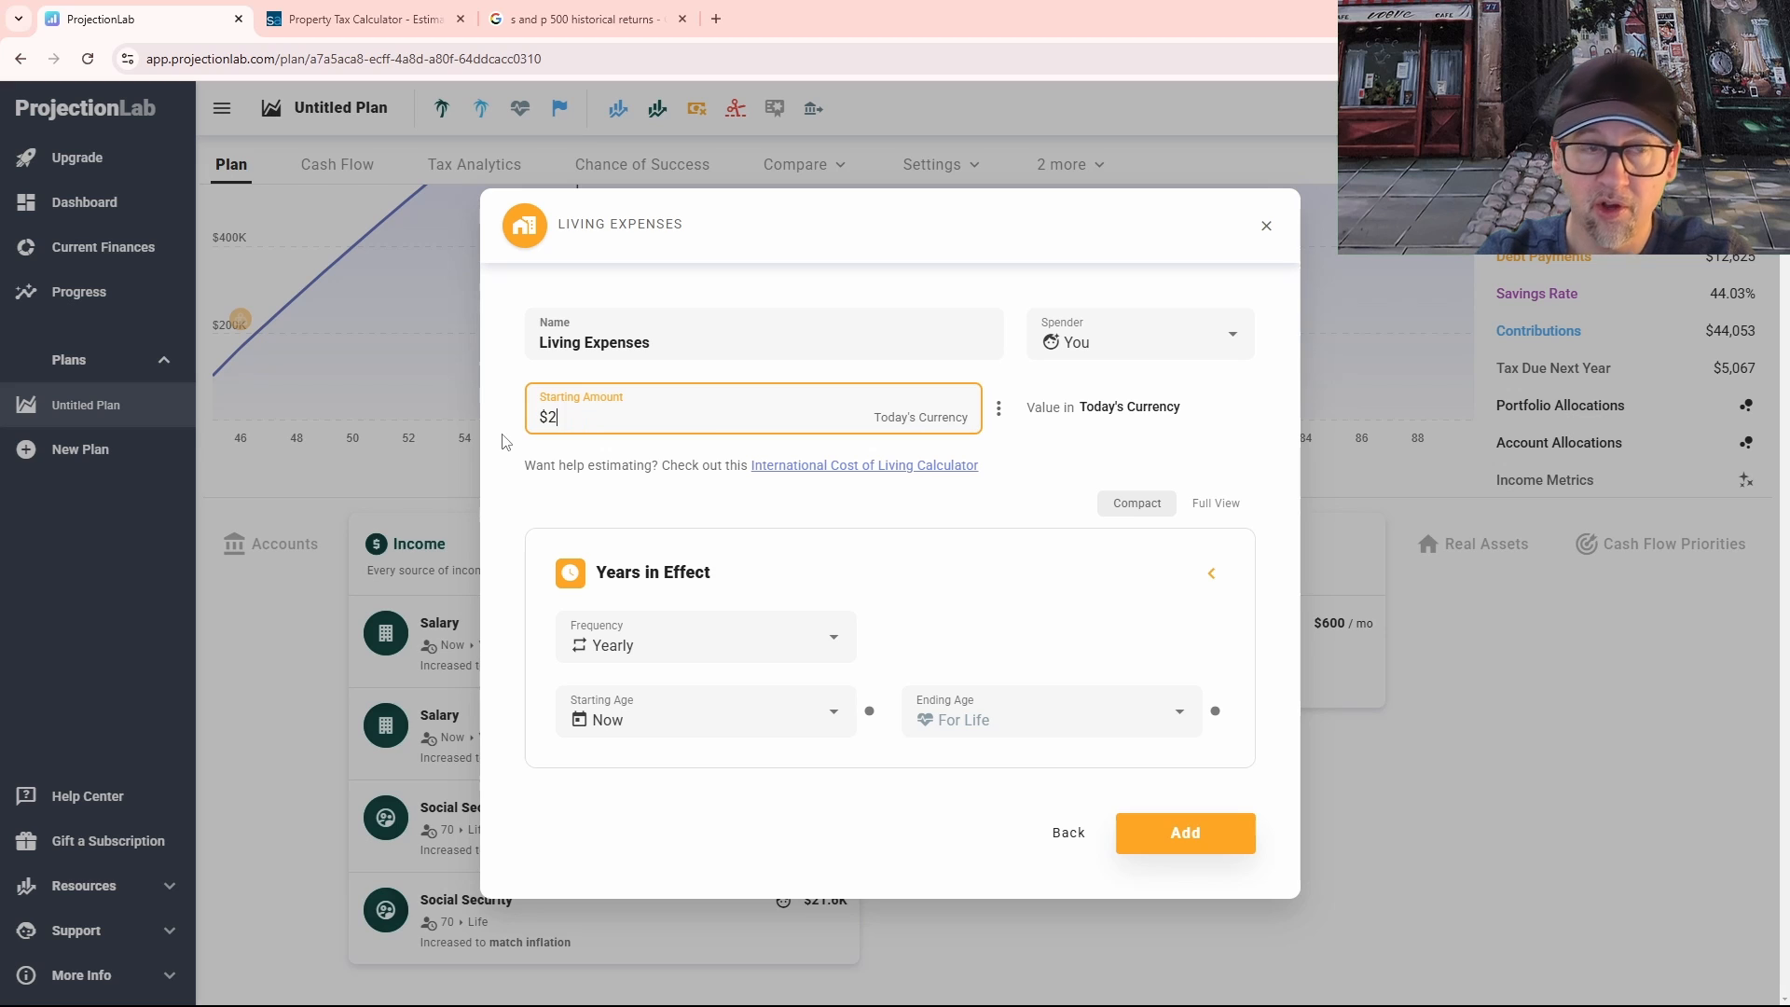
key(Return)
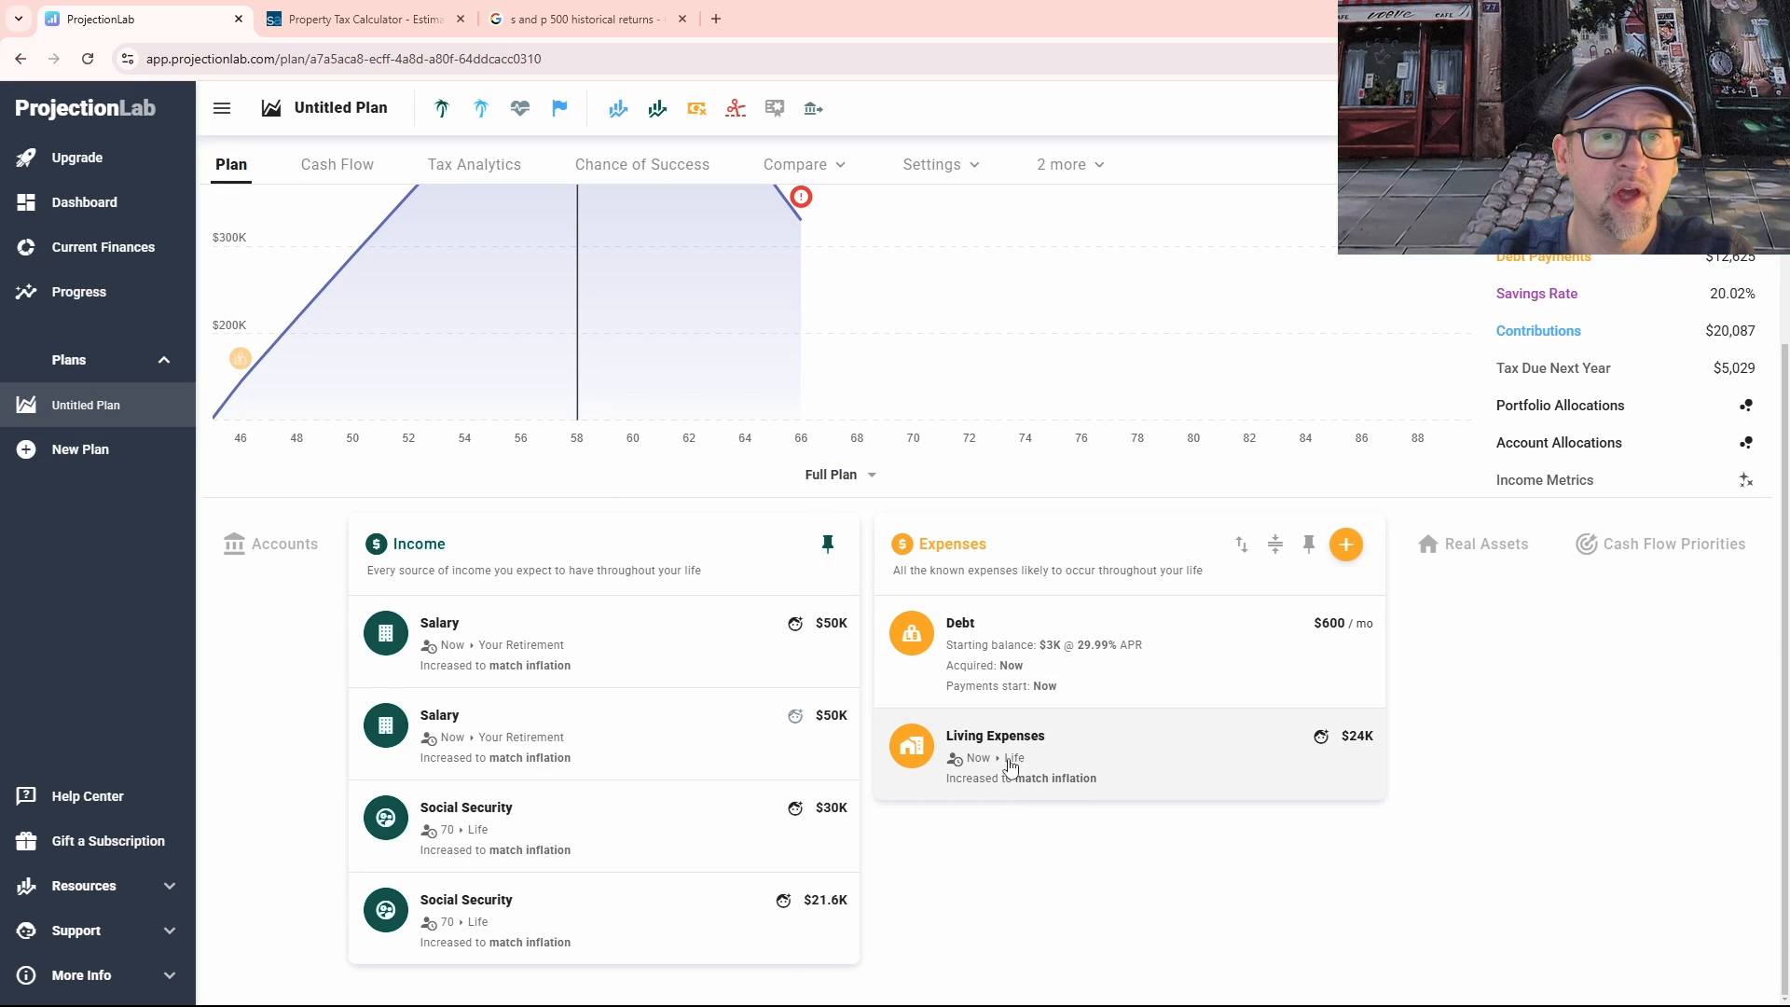
Step: Examine the net worth chart's salary end, retirement and liquidity markers against the plan's income and expense lists
scroll(1034, 769, up, 4)
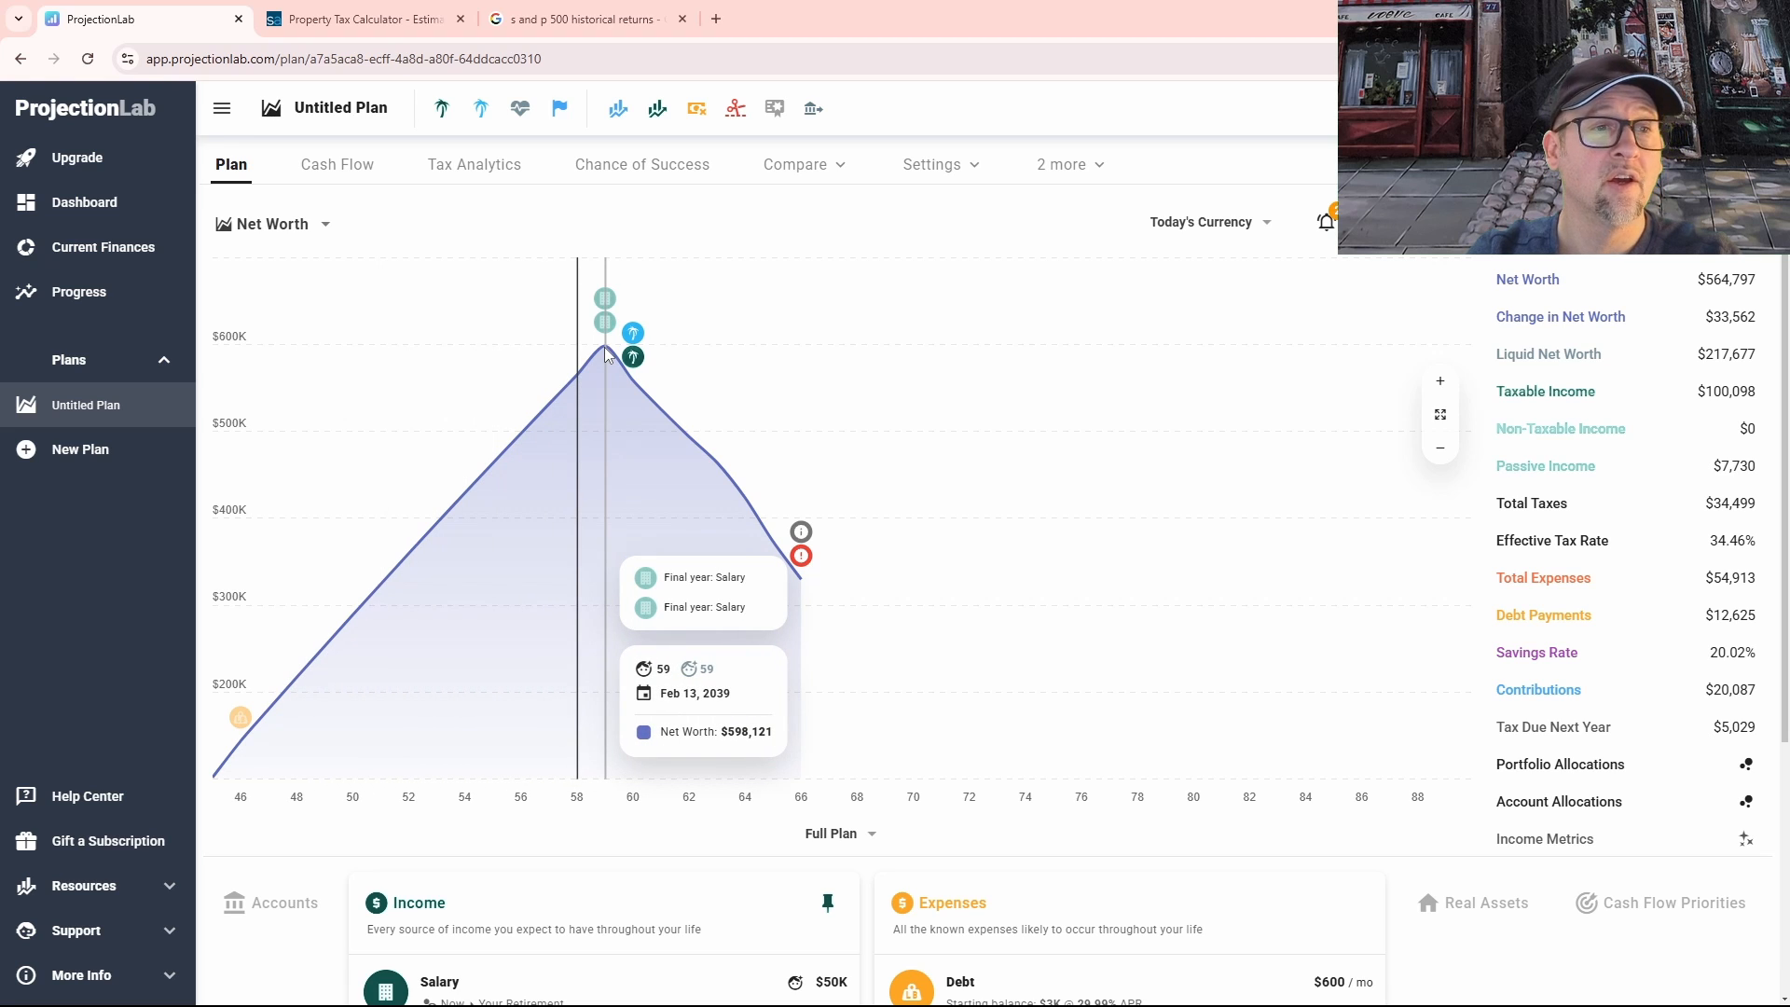
scroll(757, 601, down, 4)
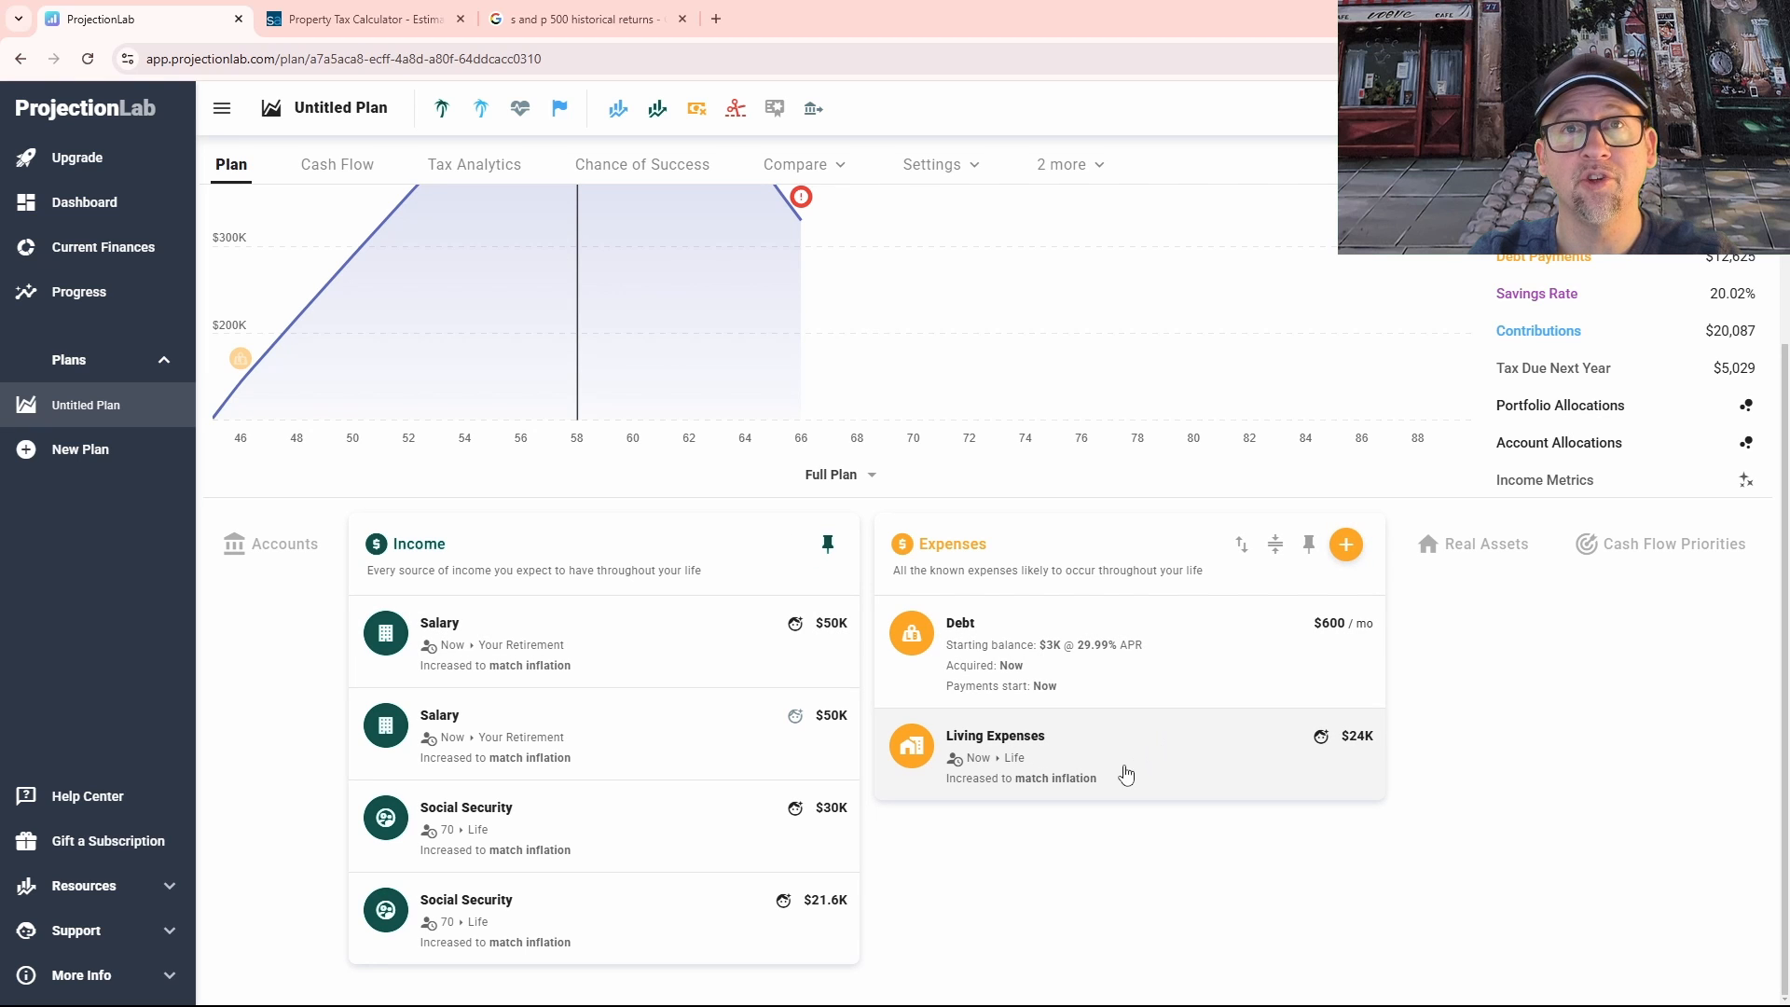
scroll(1121, 778, up, 4)
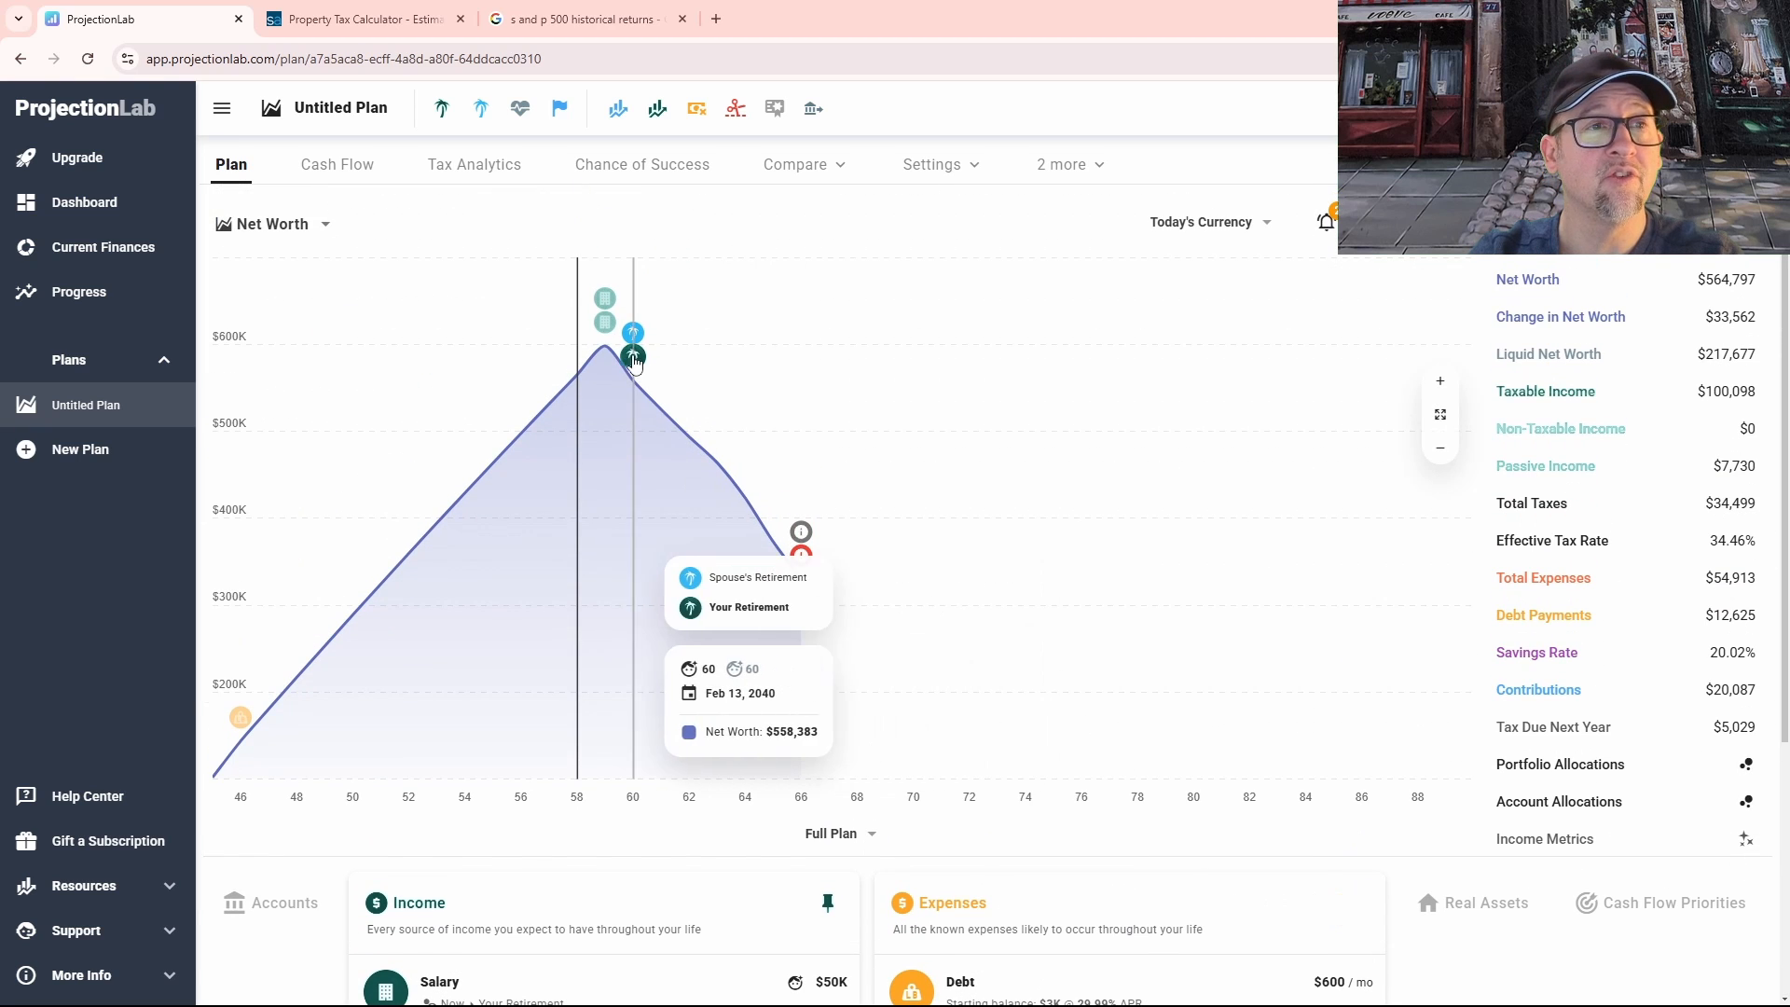
mouse_move(797, 557)
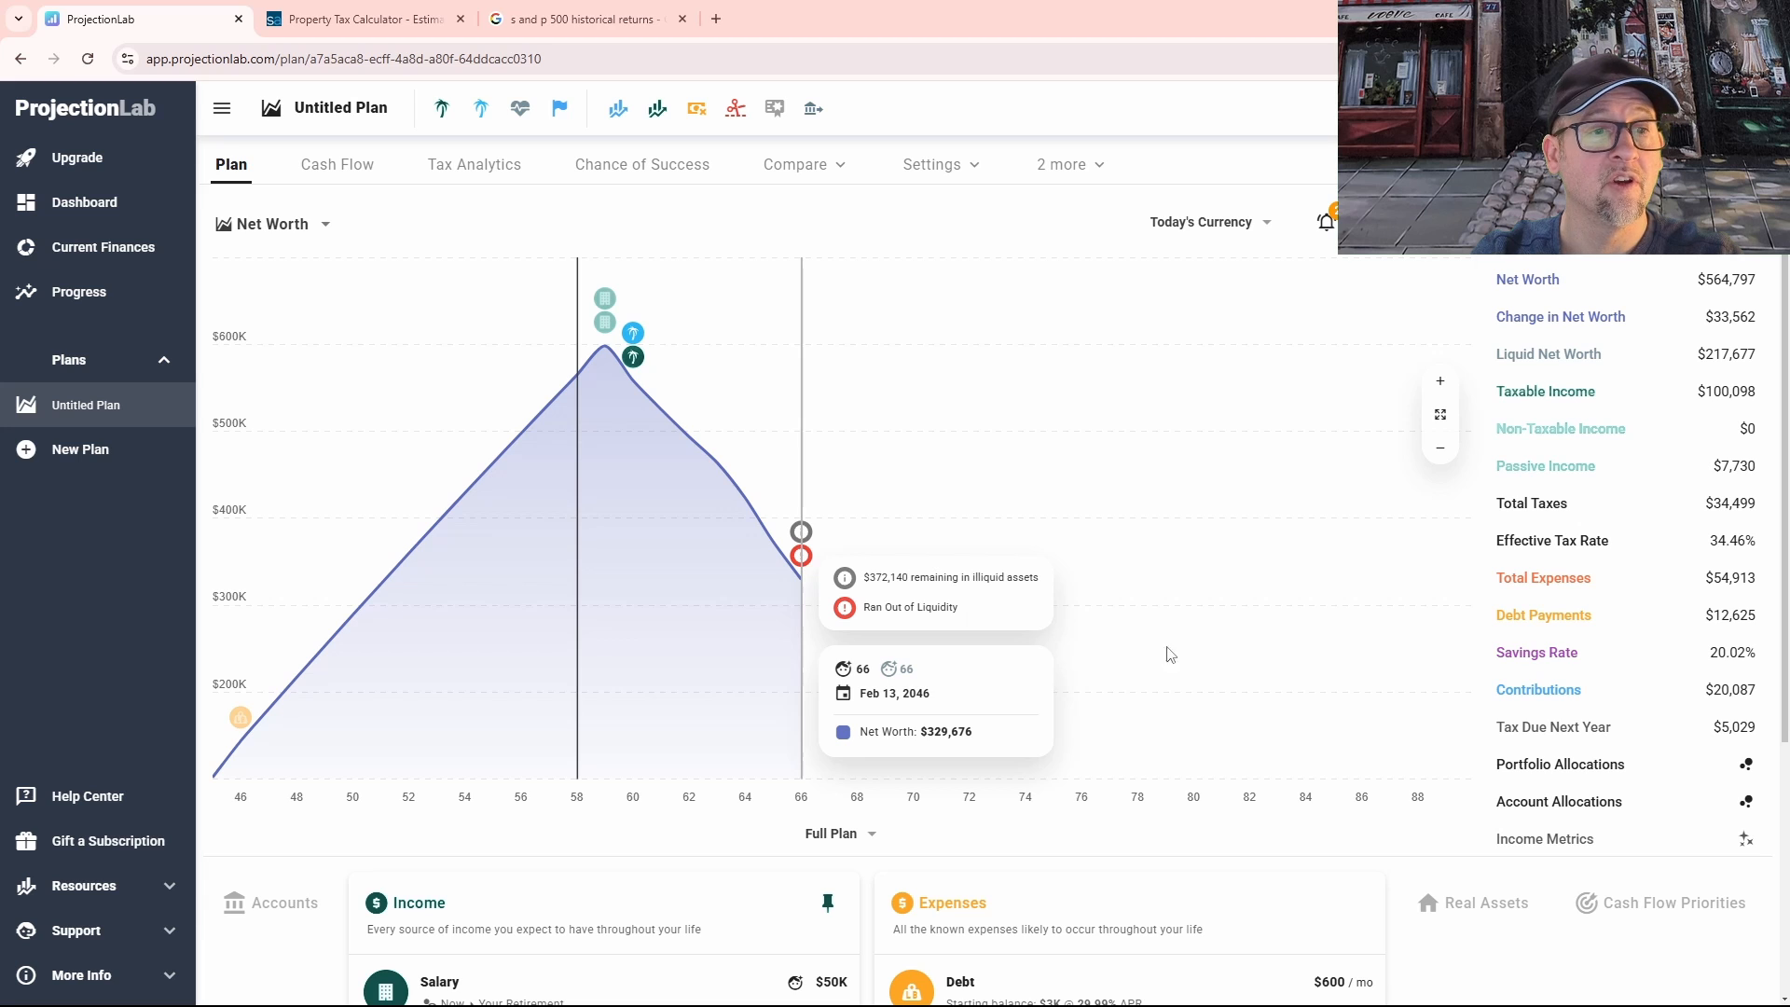
scroll(1177, 681, down, 2)
scroll(1184, 708, up, 2)
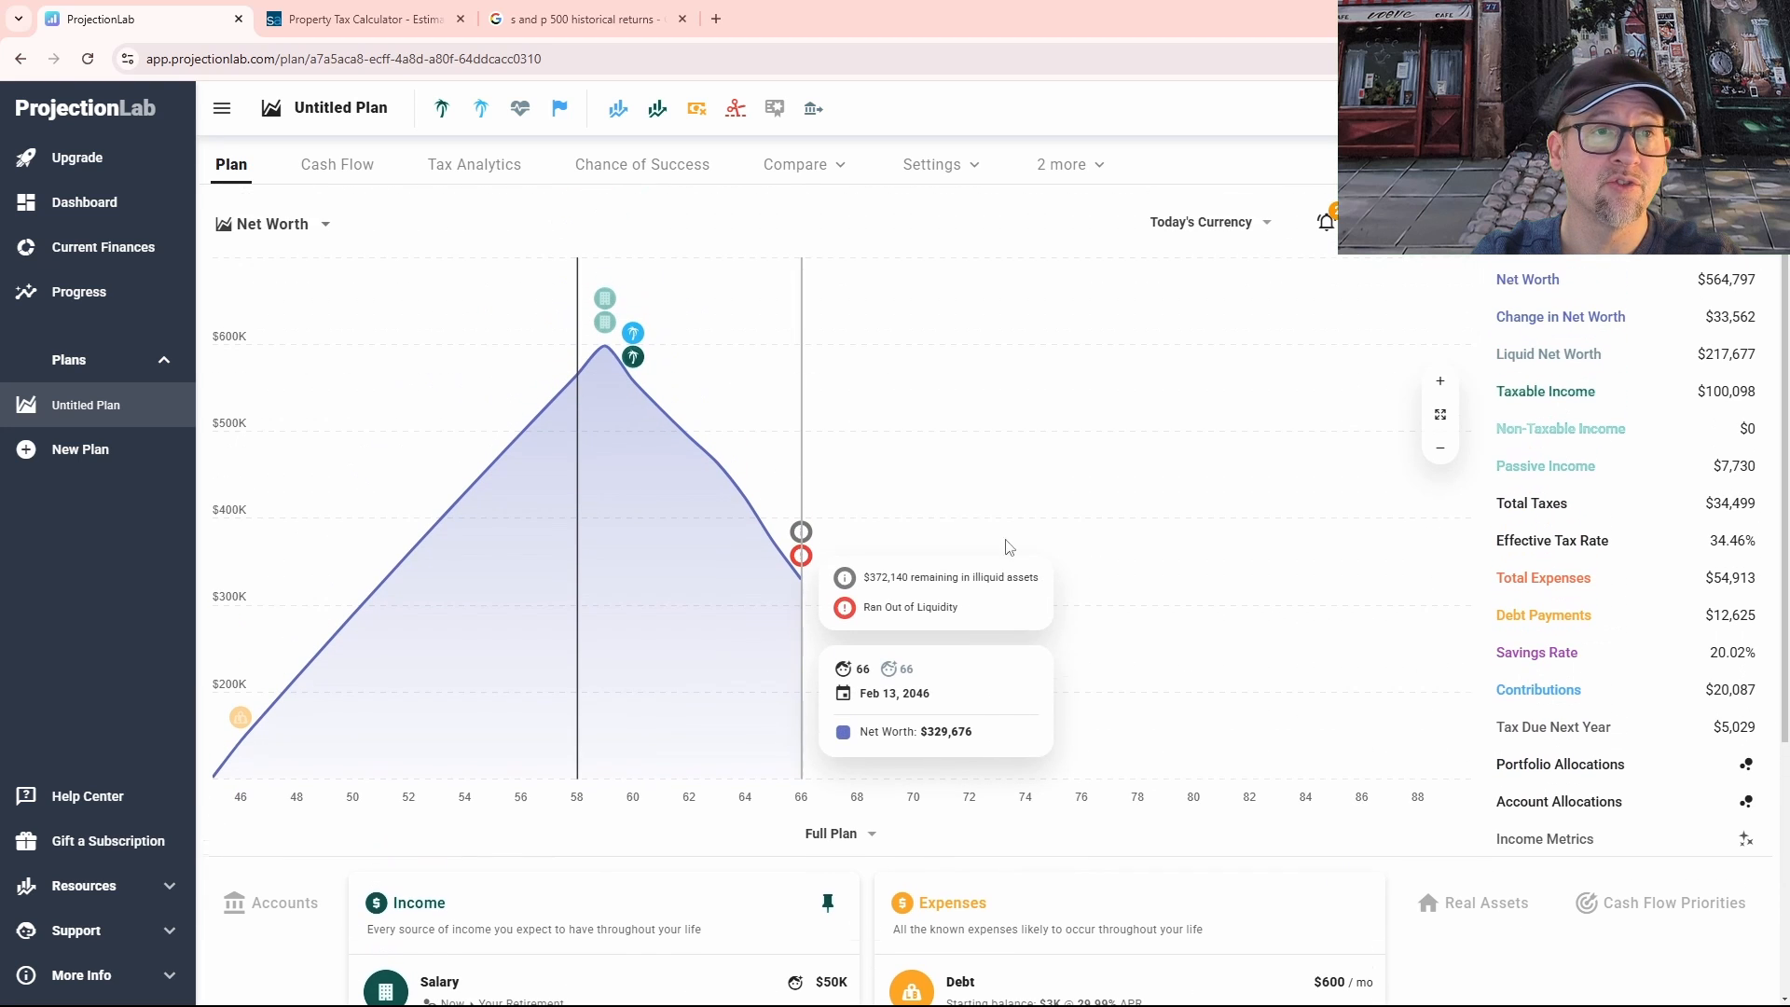
scroll(1323, 454, down, 4)
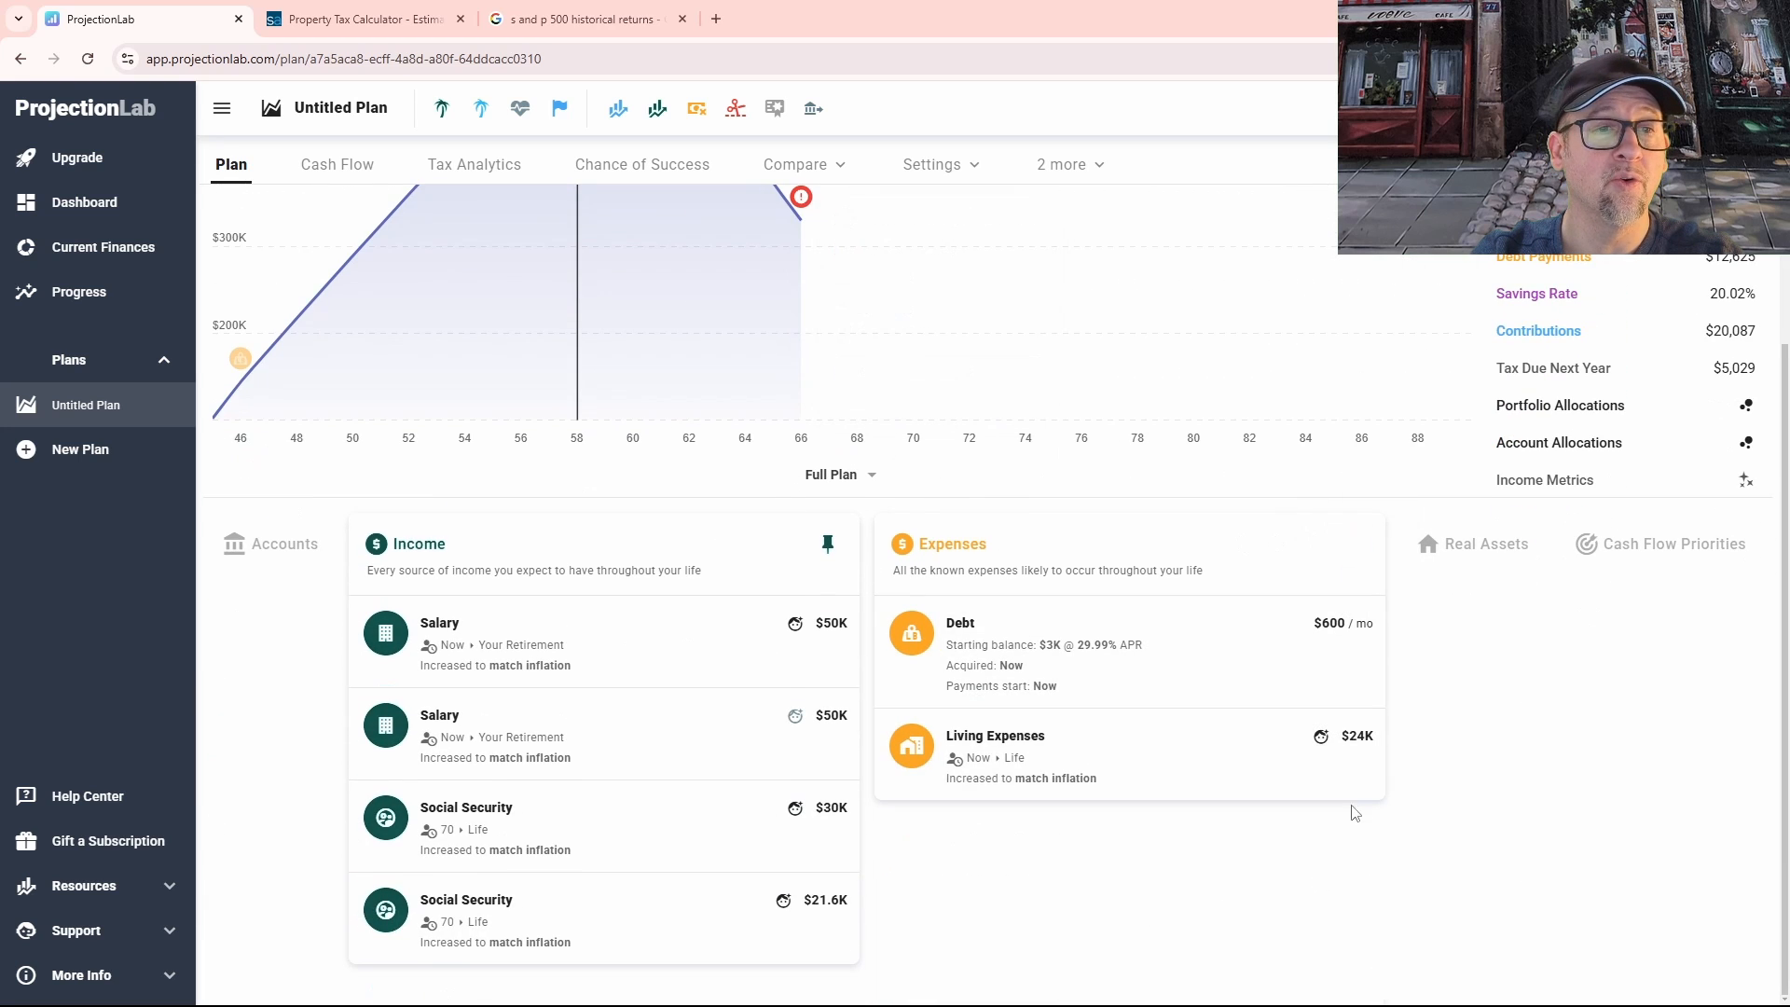
scroll(1212, 540, up, 4)
scroll(1230, 606, down, 4)
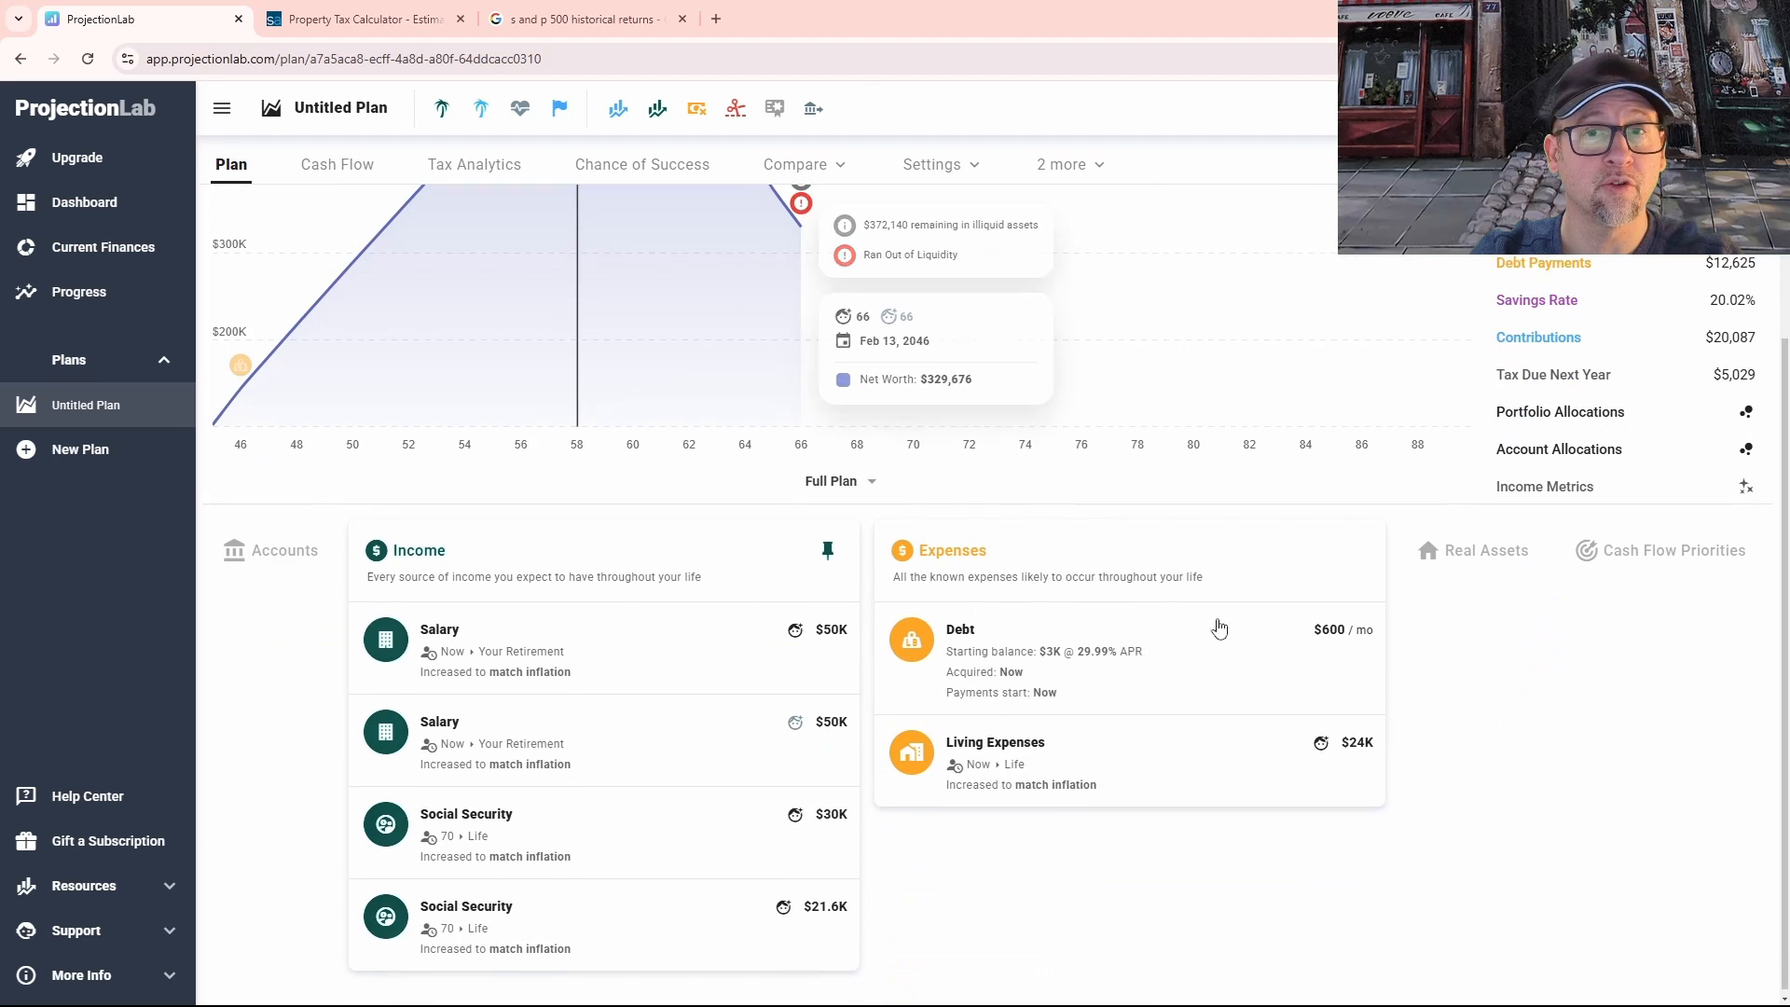
Step: Set the $30K Social Security income's starting age to 65 and save it
click(501, 825)
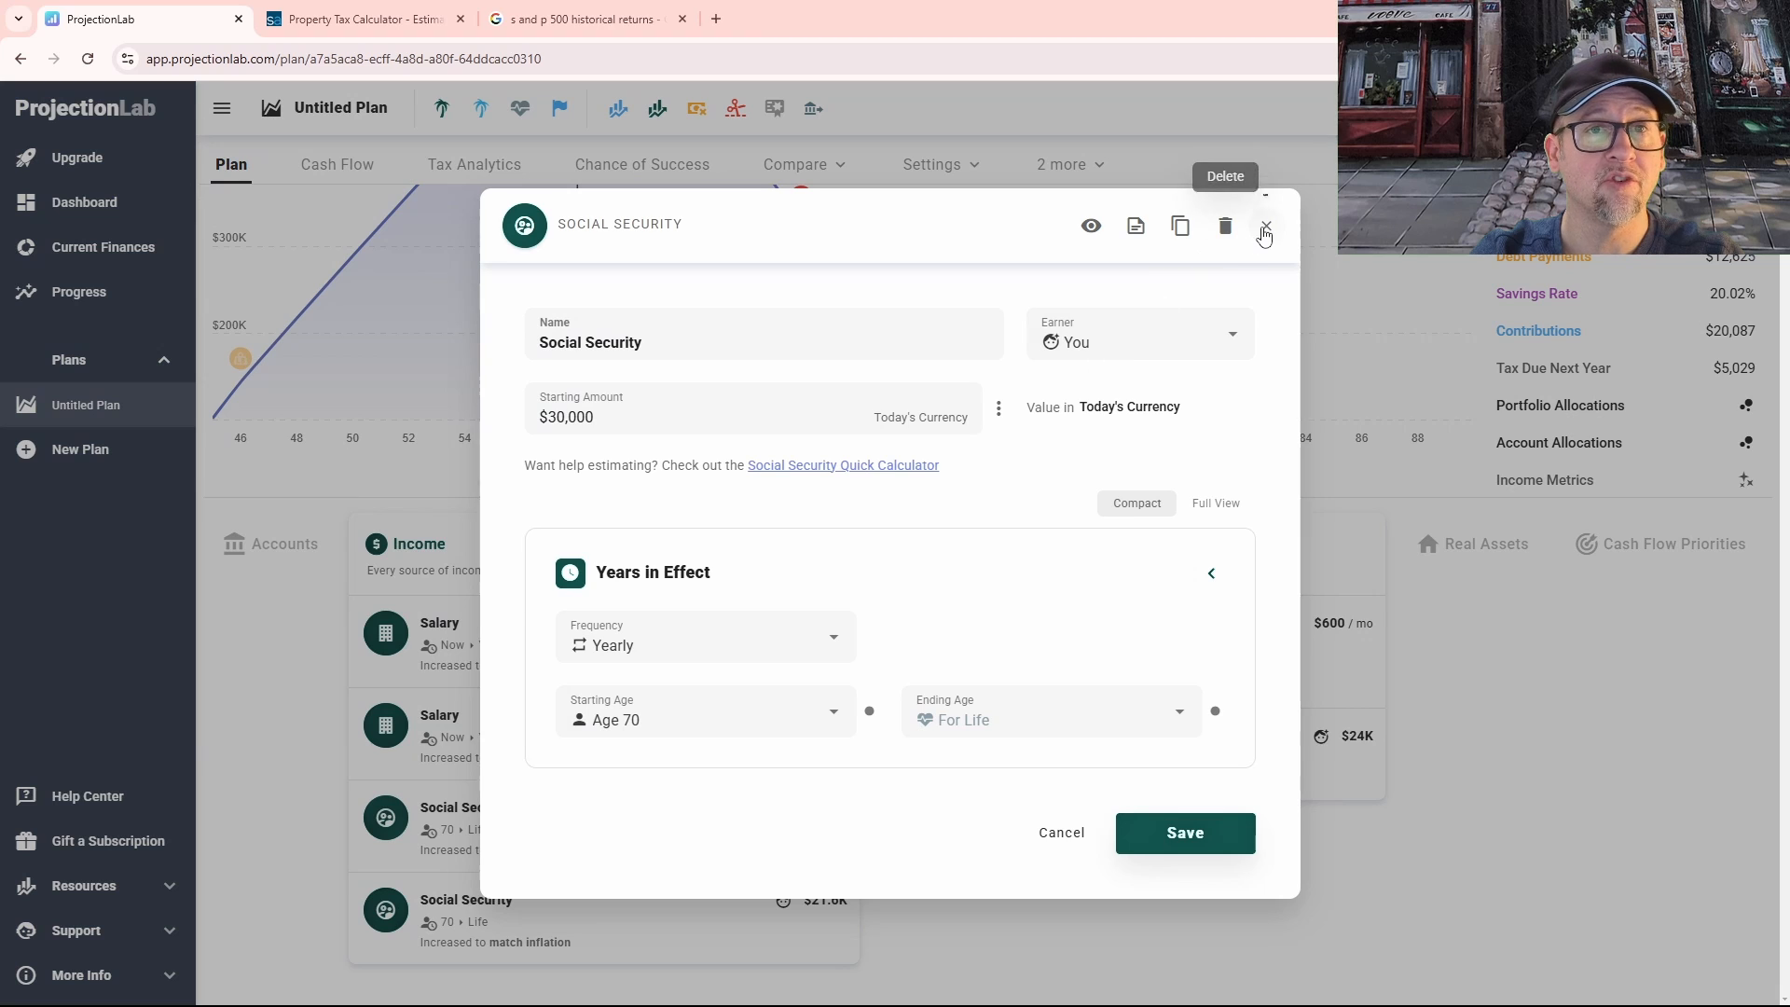
click(829, 714)
scroll(652, 601, down, 2)
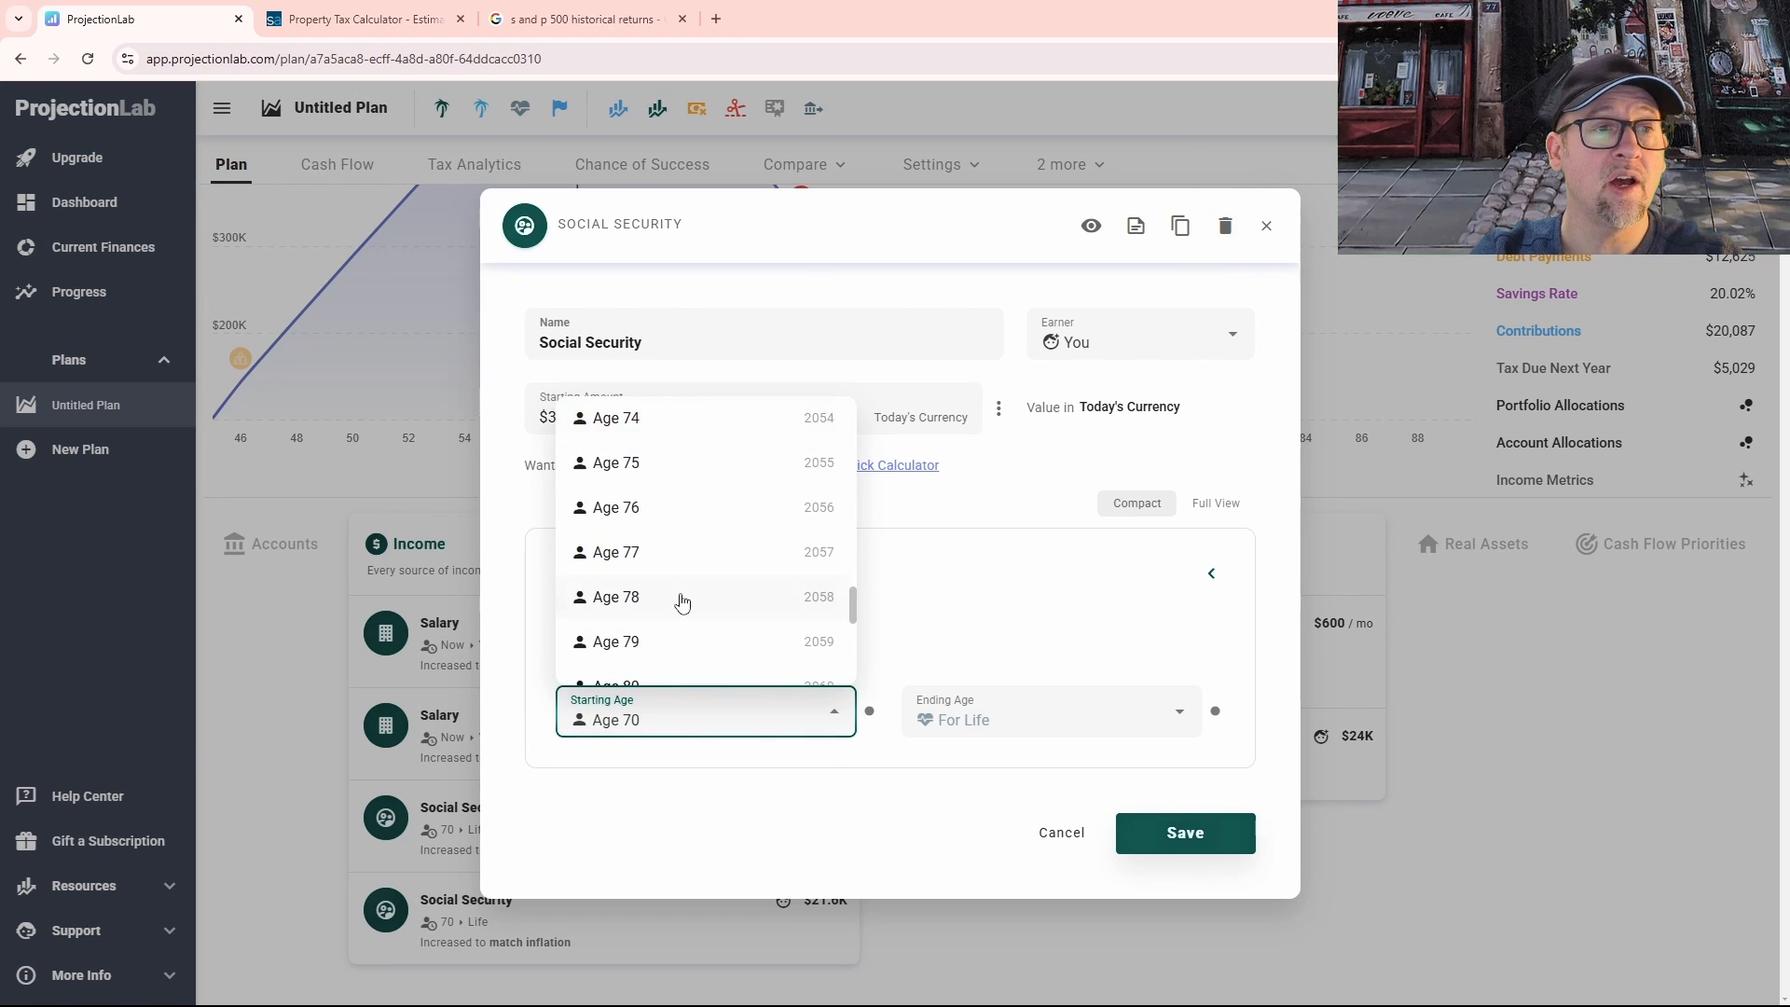
scroll(681, 602, up, 4)
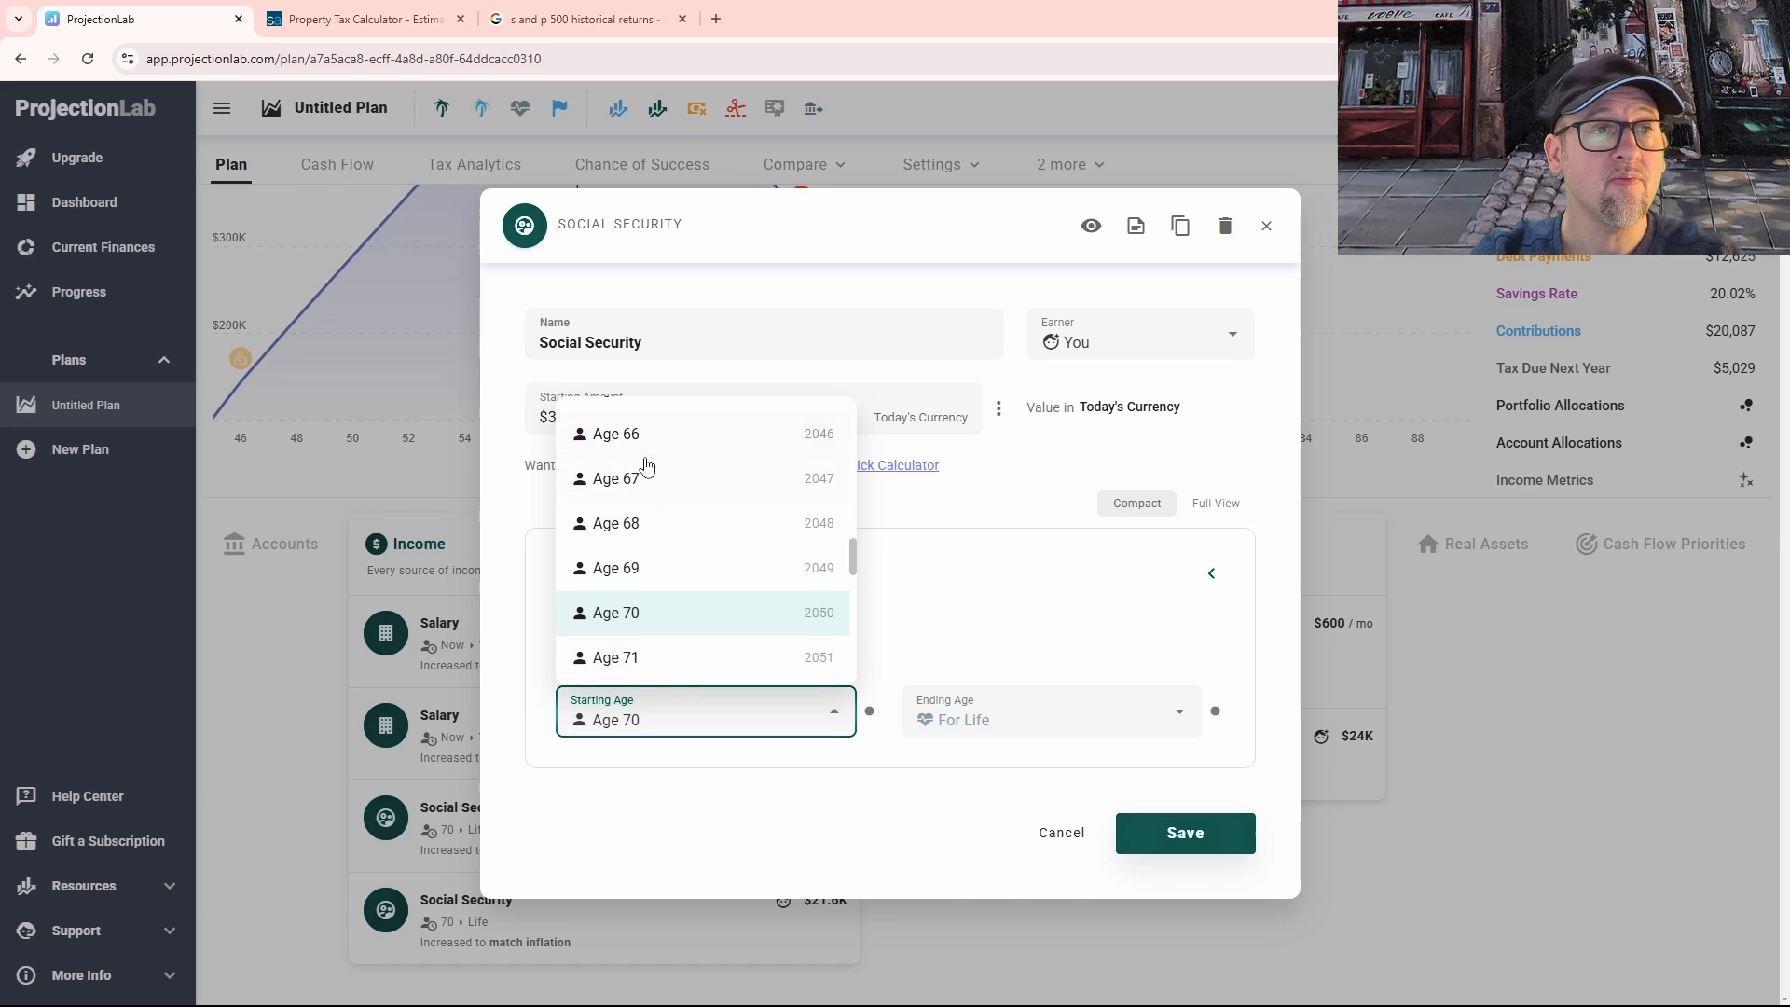
scroll(648, 466, up, 1)
click(619, 479)
click(1189, 832)
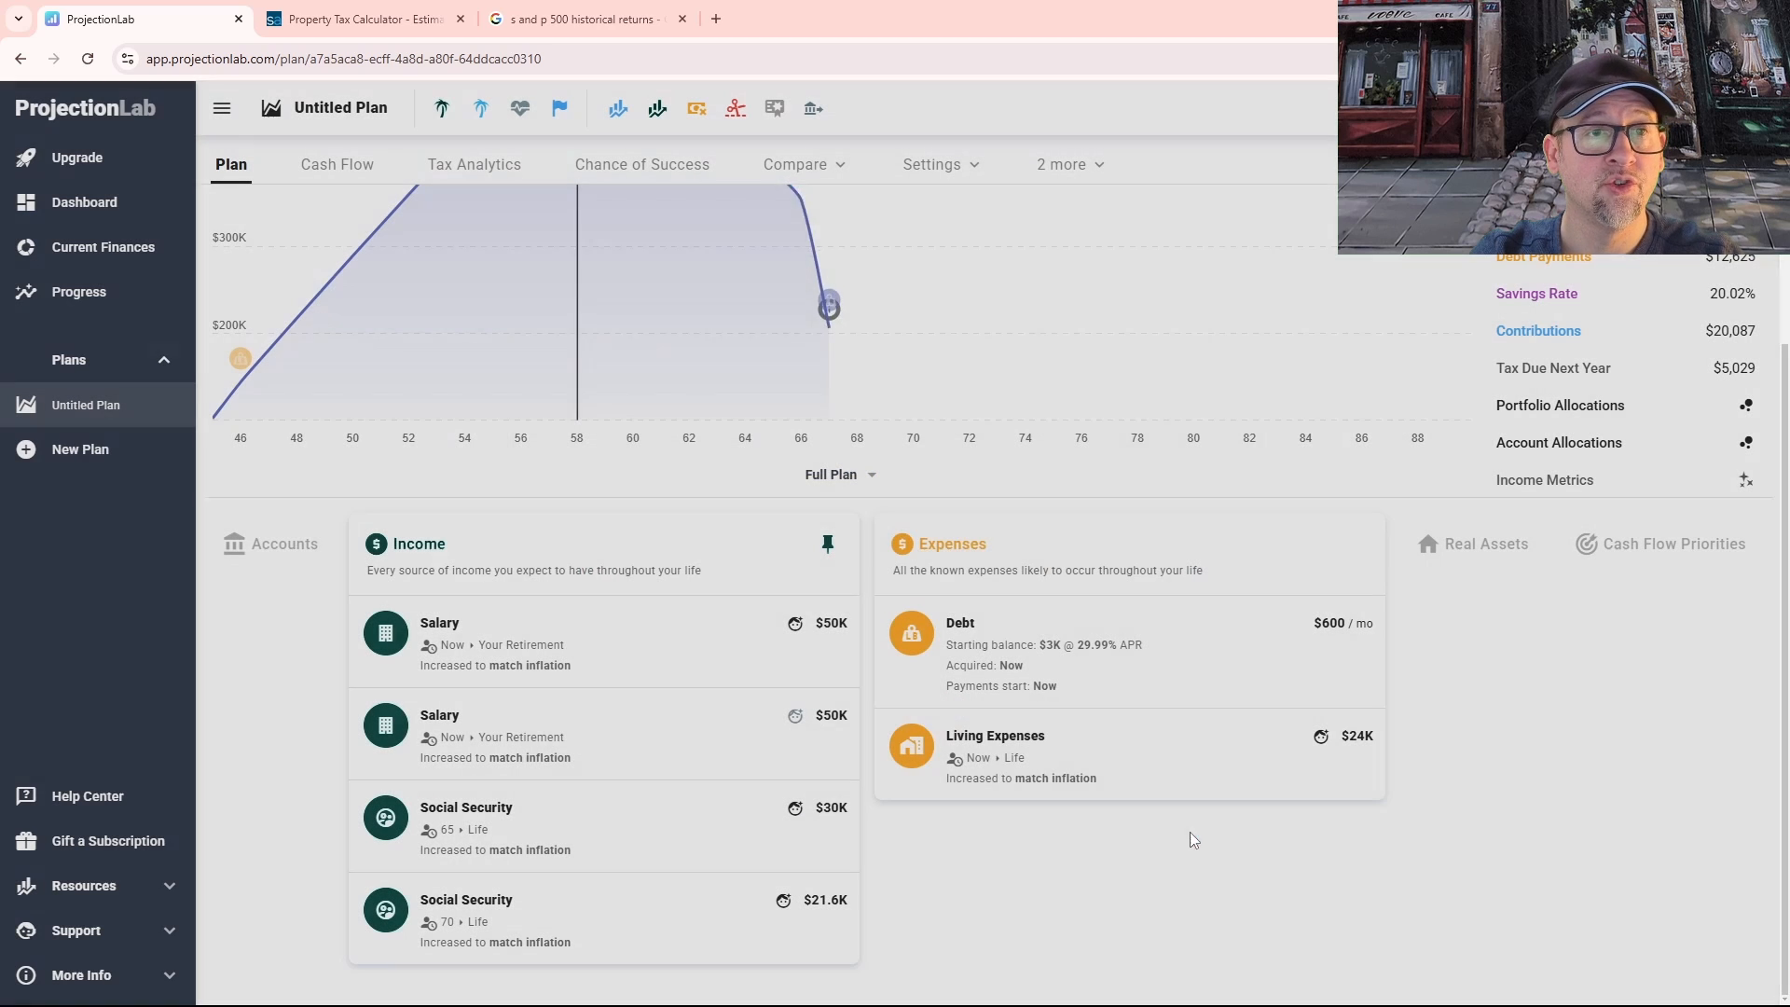
Step: Set the $21.6K Social Security income's starting age to 65 and save it
scroll(886, 601, down, 3)
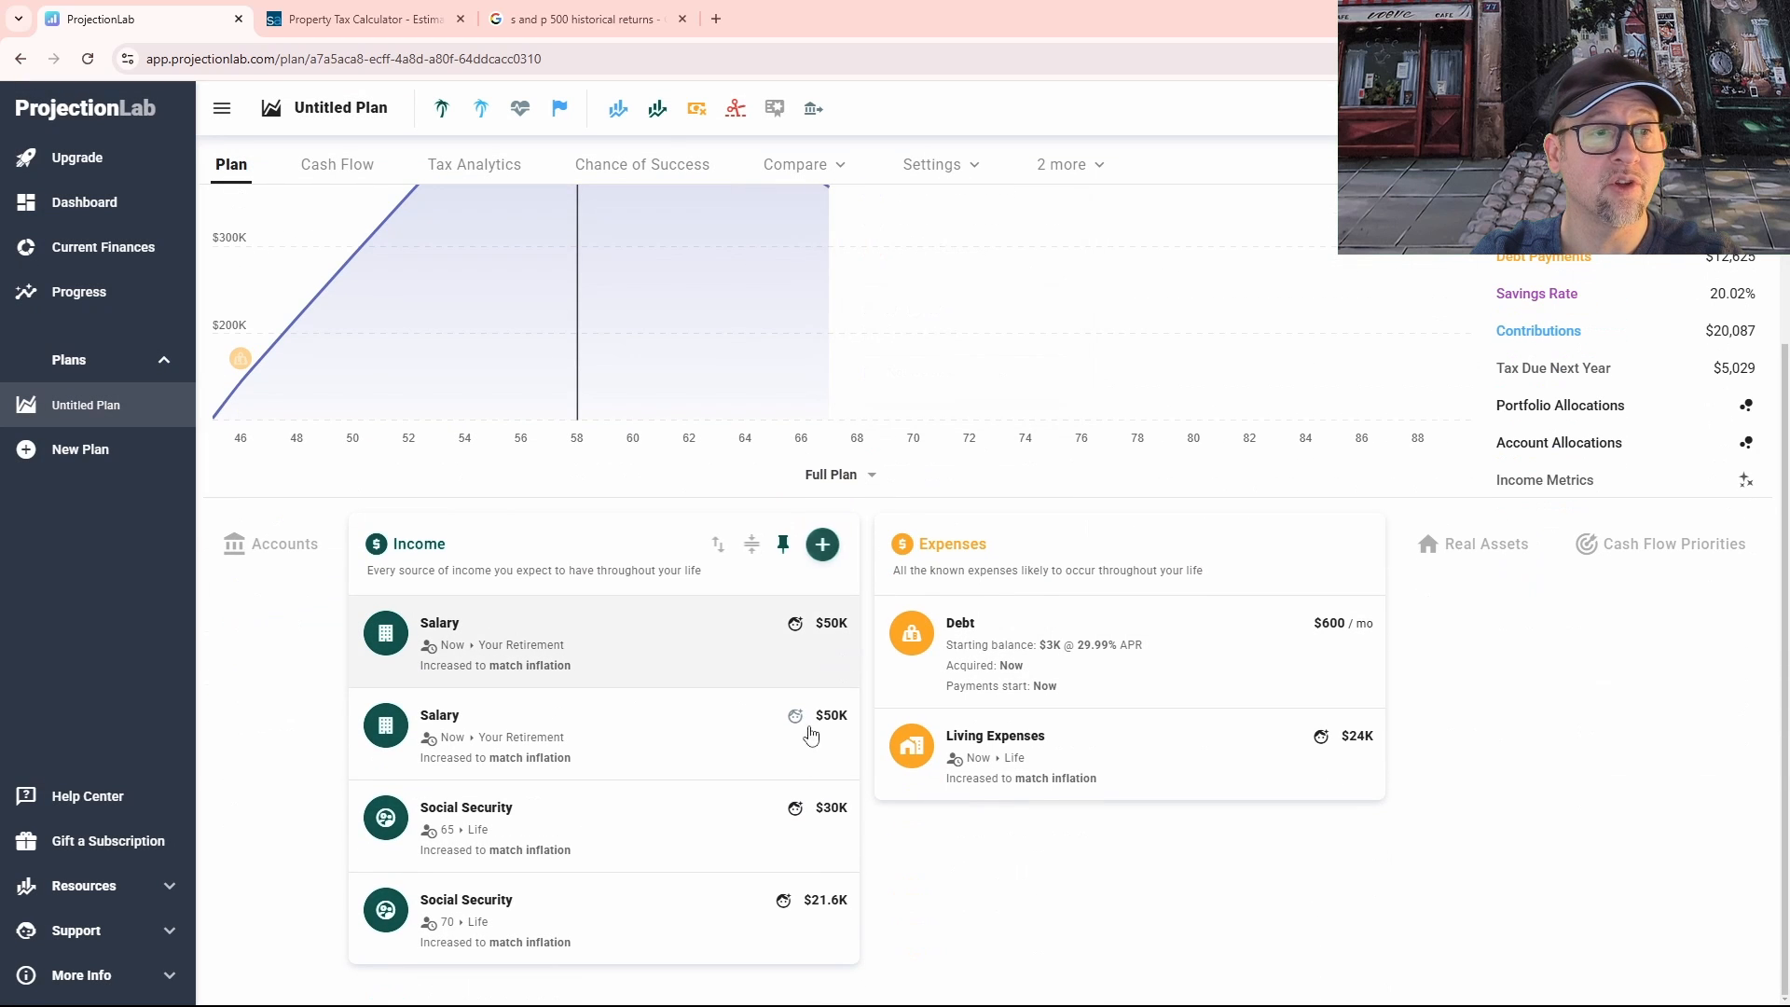
click(539, 932)
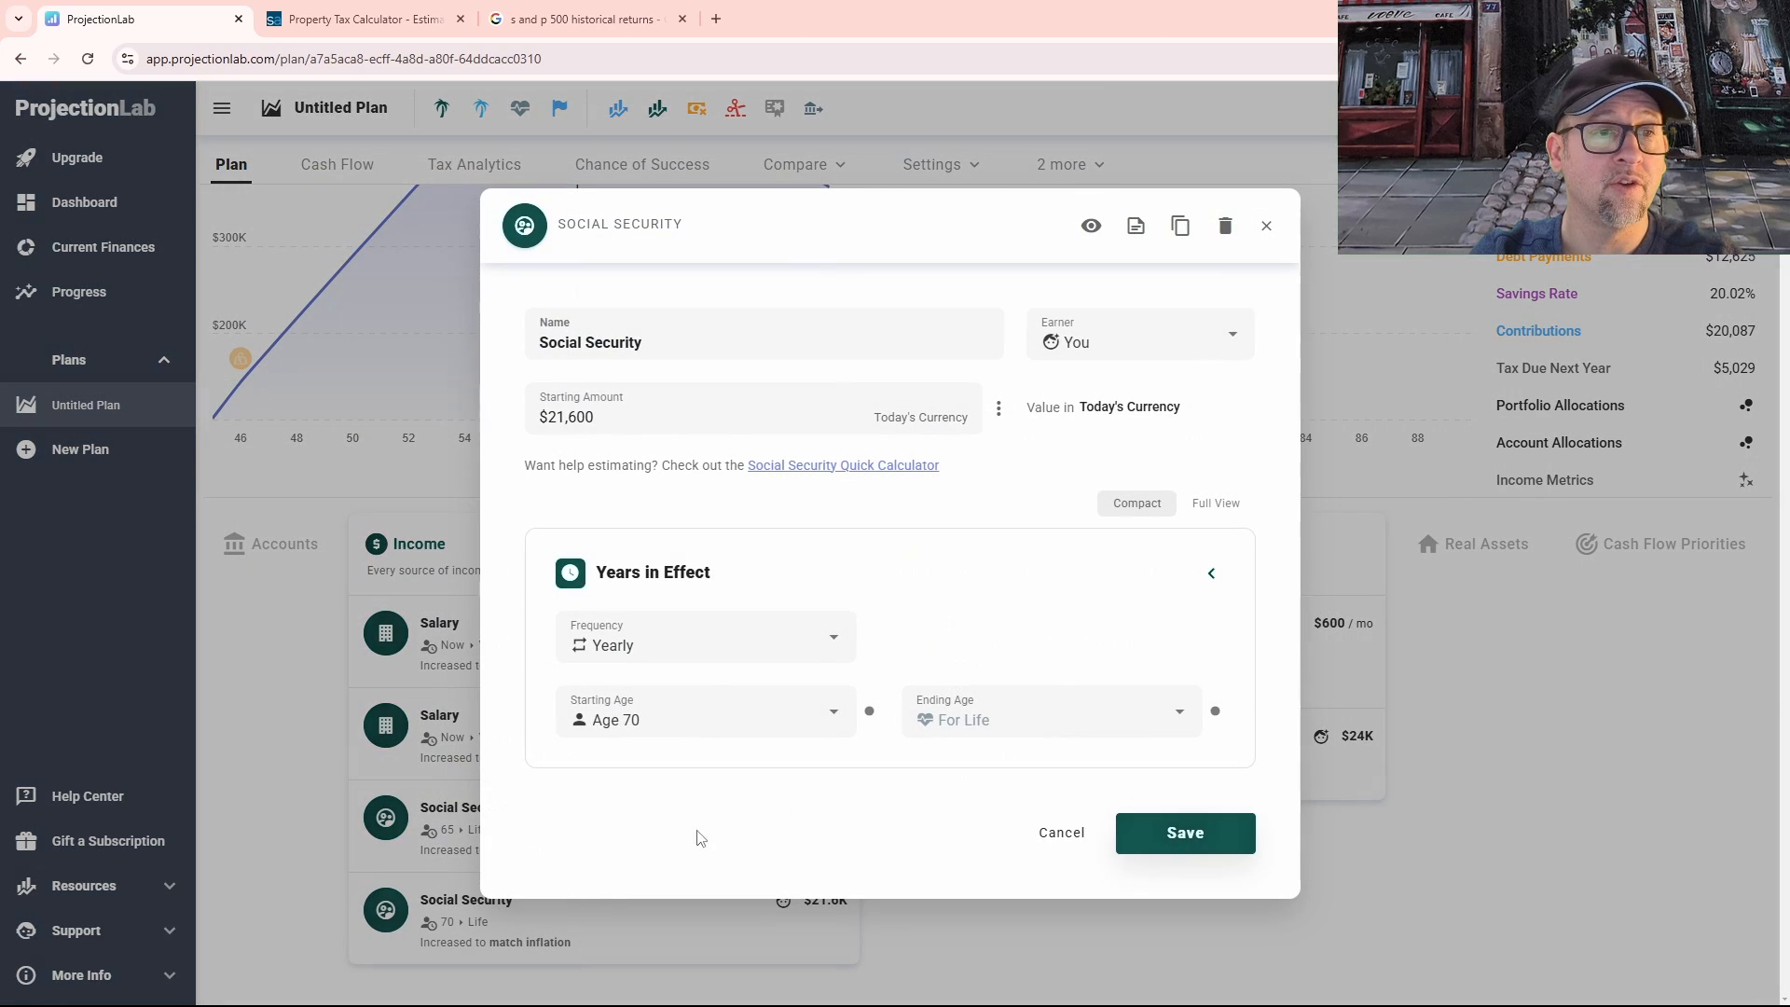
click(836, 715)
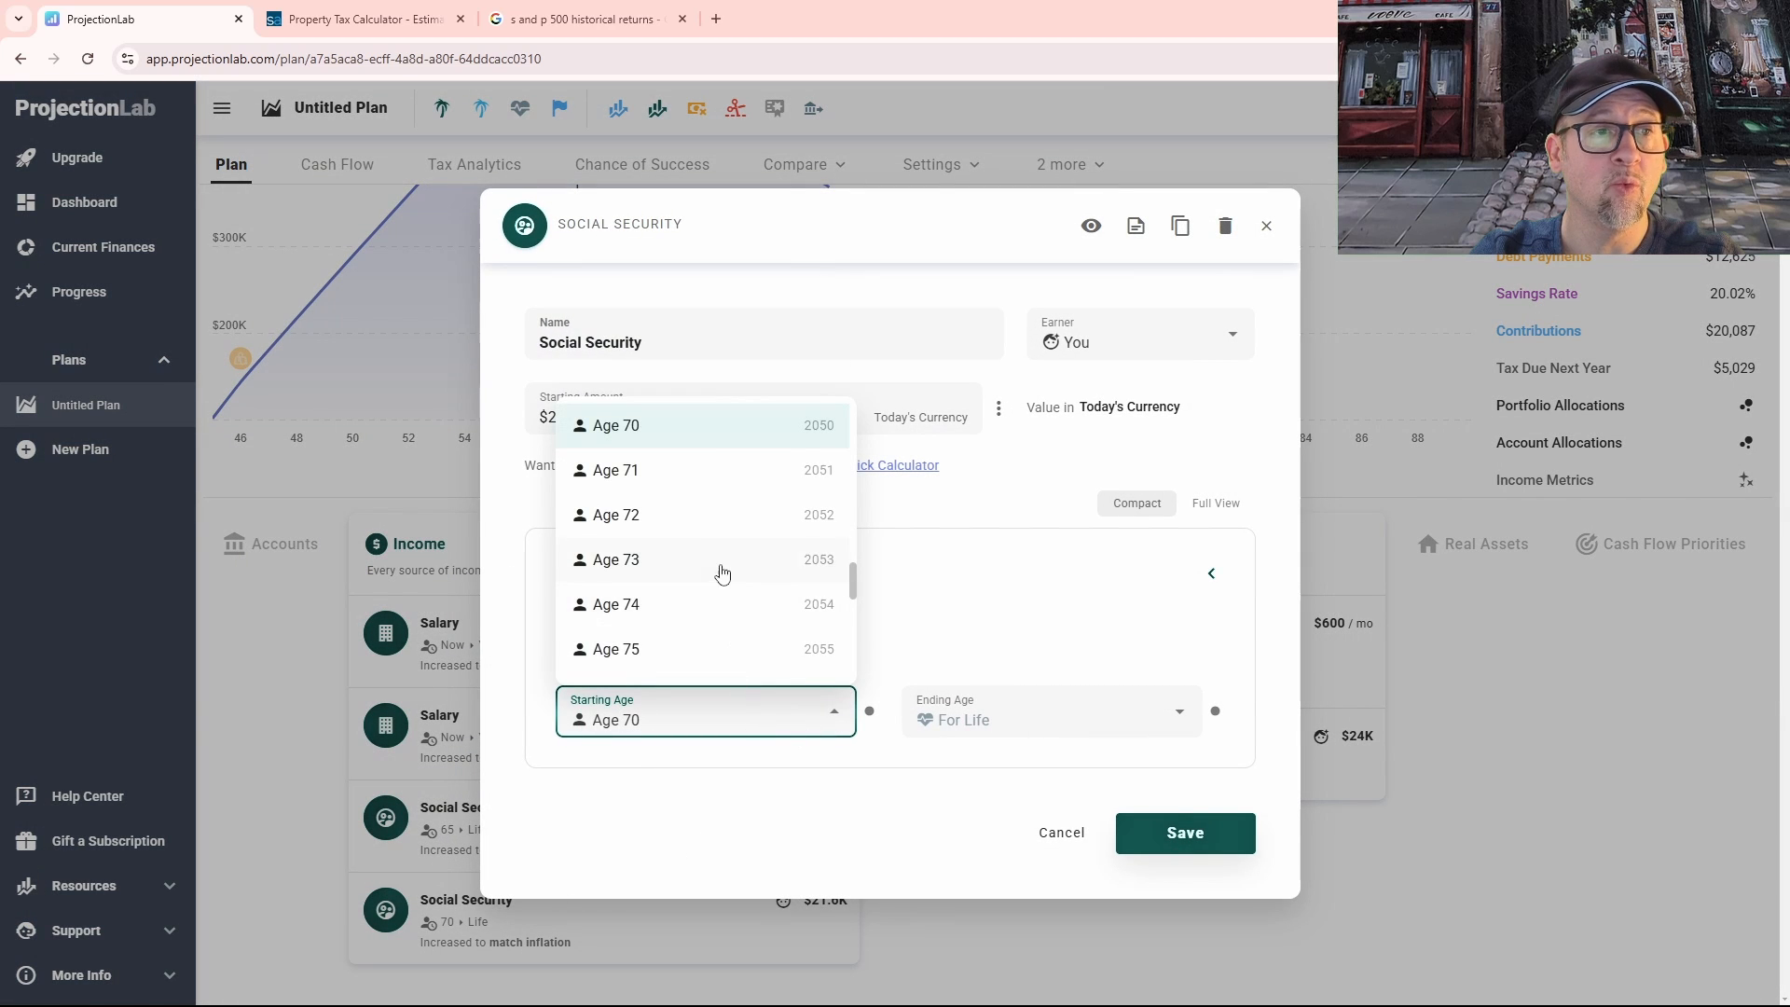
scroll(725, 583, up, 3)
click(639, 482)
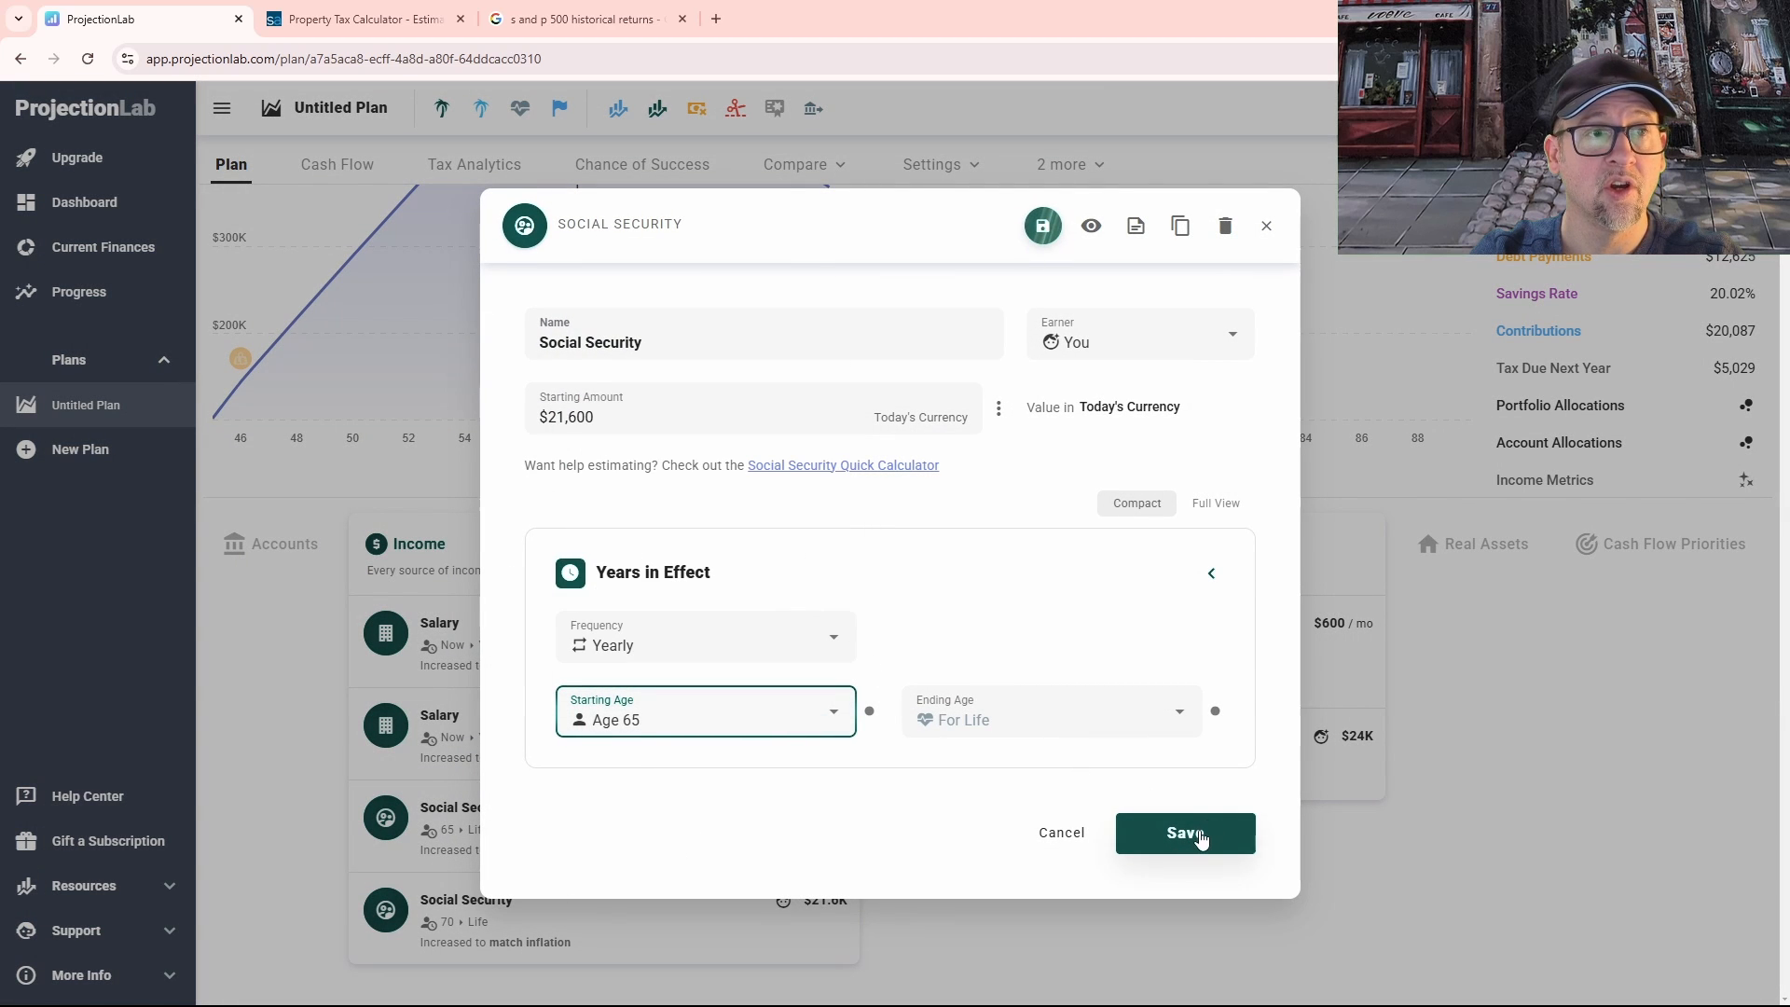
click(1165, 836)
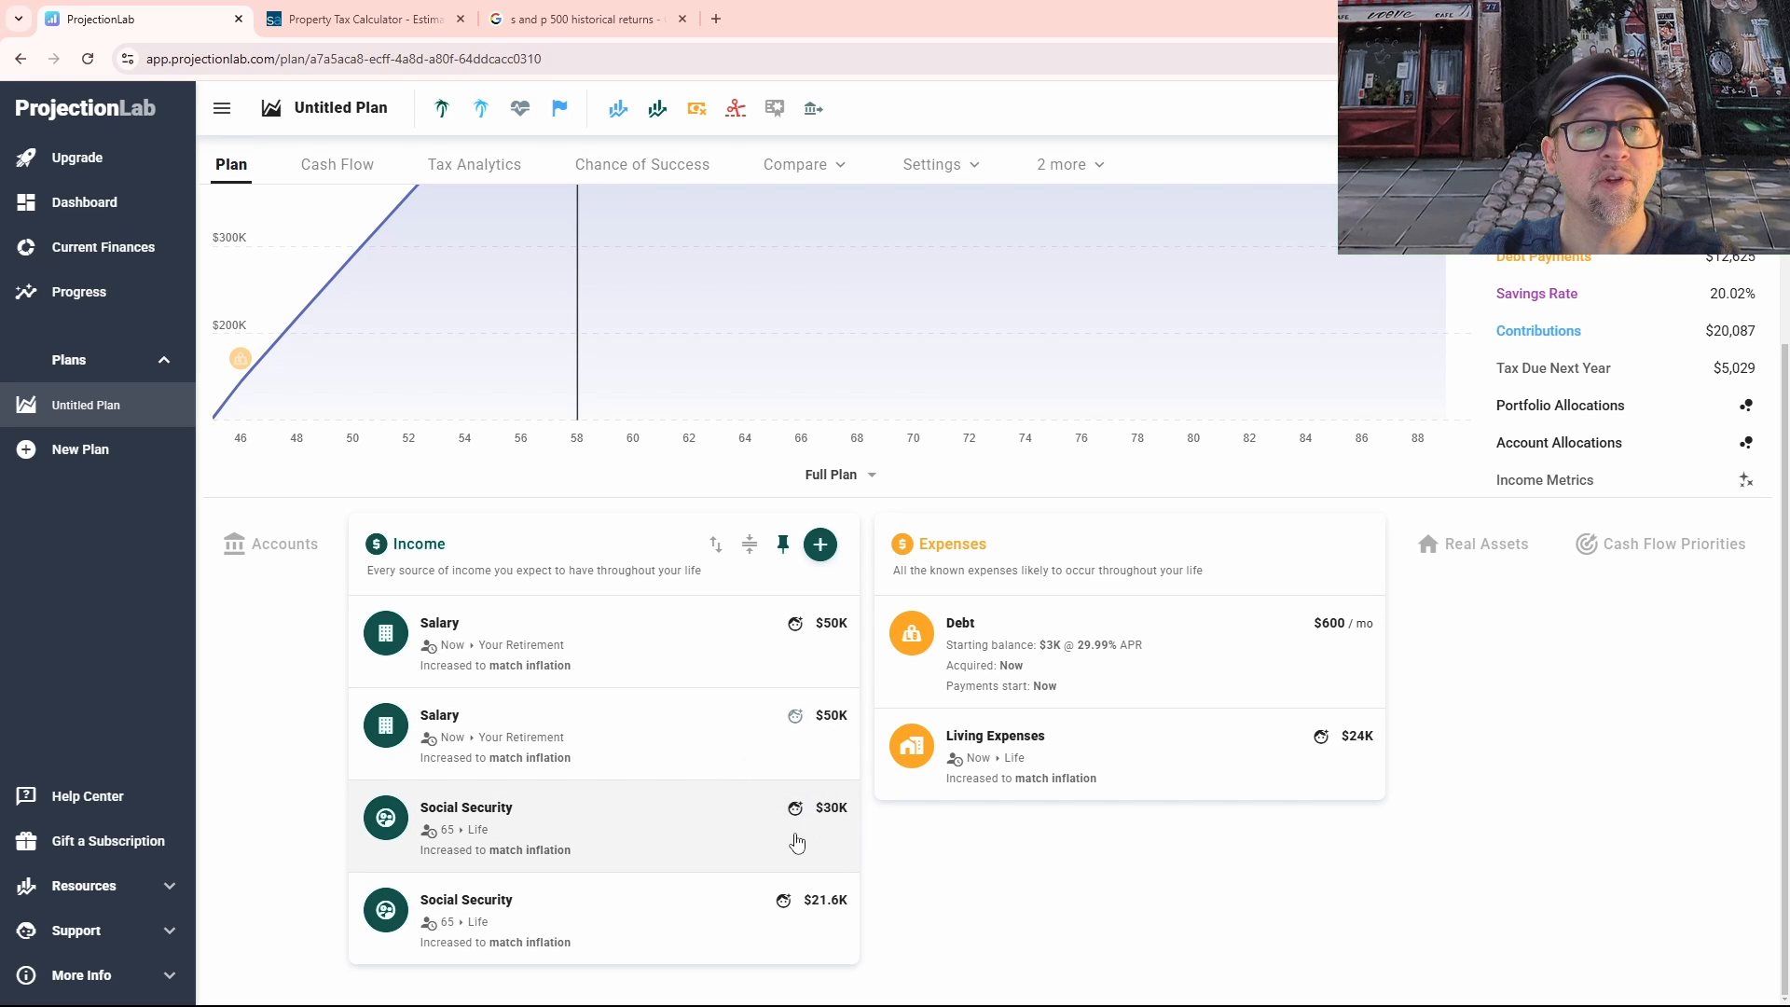
Step: Examine the net worth projection through the end of the plan and compare it with the income and expense lists
scroll(541, 833, up, 3)
scroll(1007, 641, down, 3)
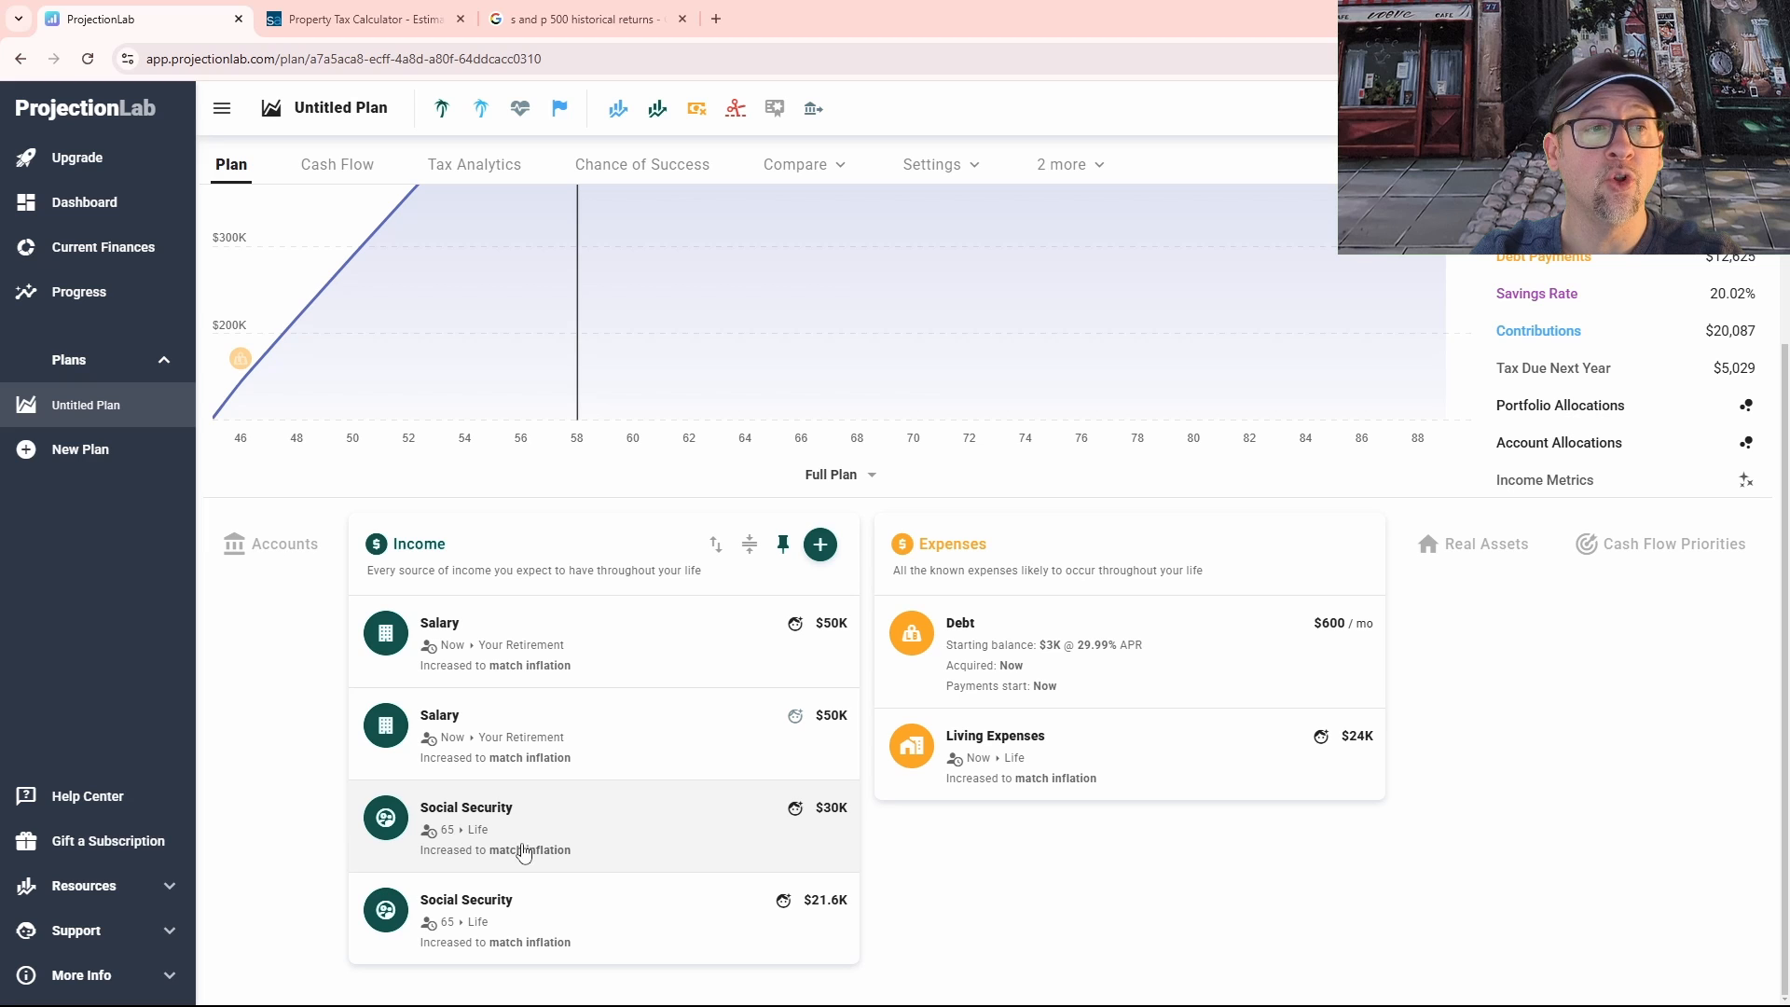
scroll(547, 832, up, 3)
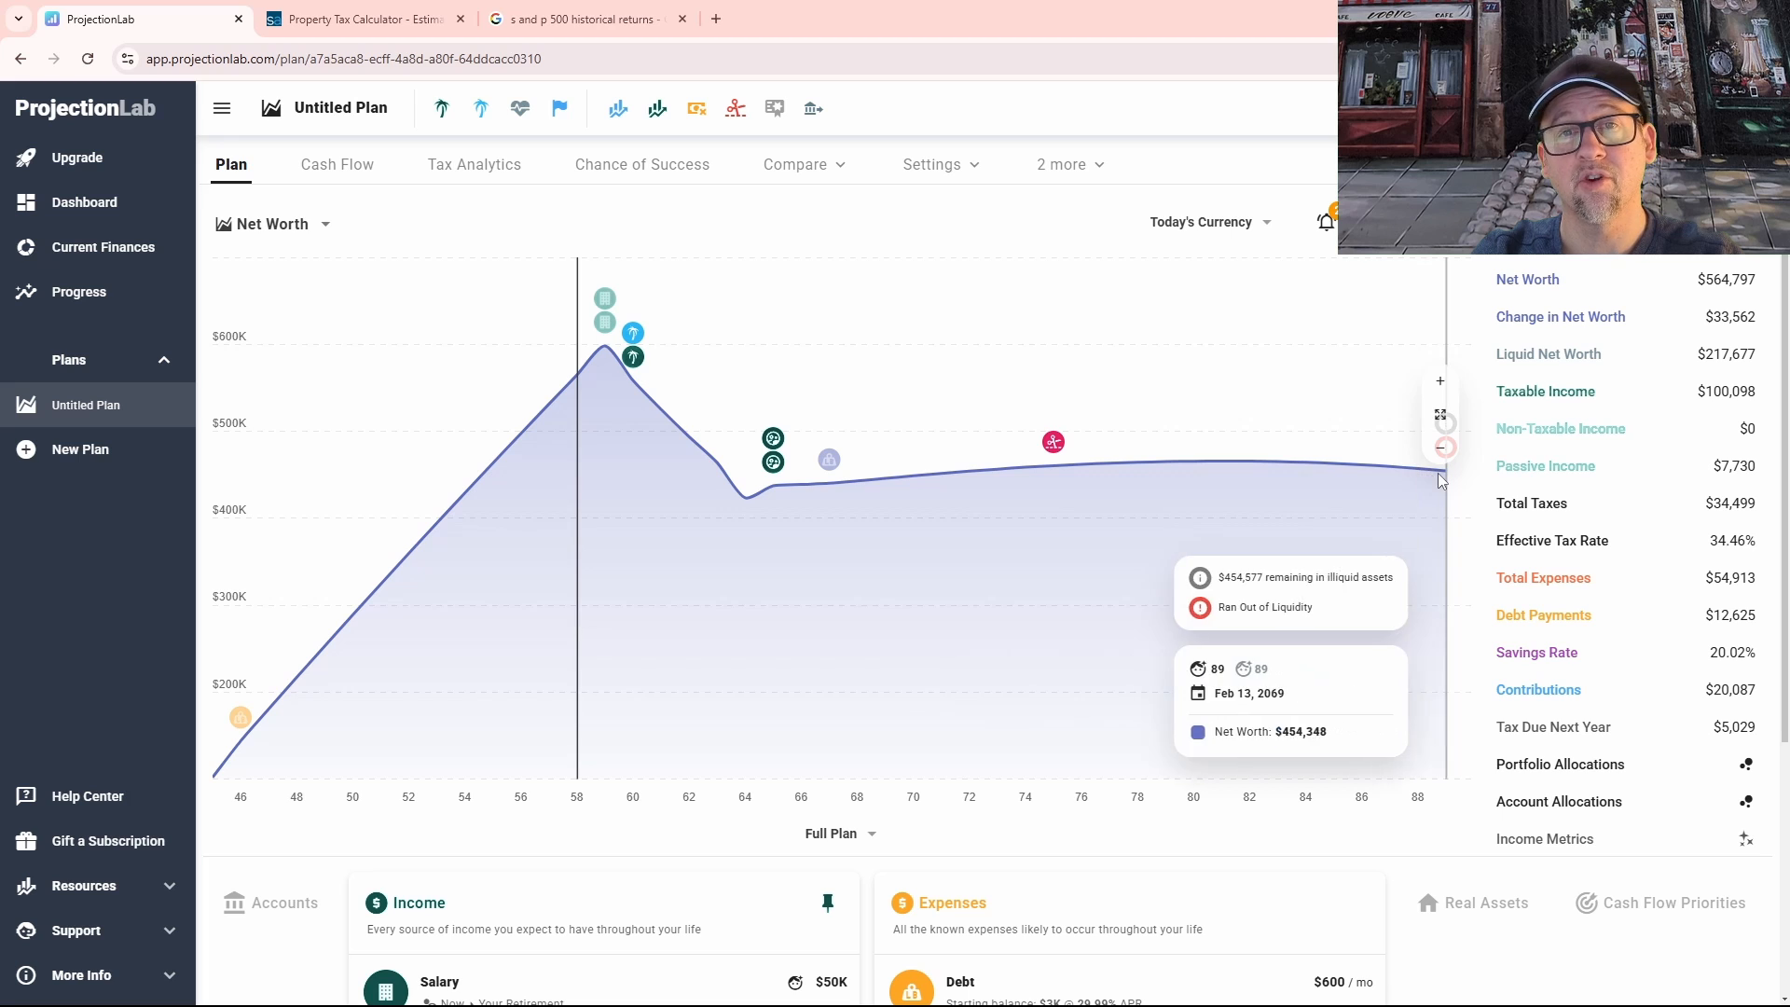
scroll(1025, 577, down, 3)
scroll(998, 620, up, 1)
scroll(1328, 478, up, 3)
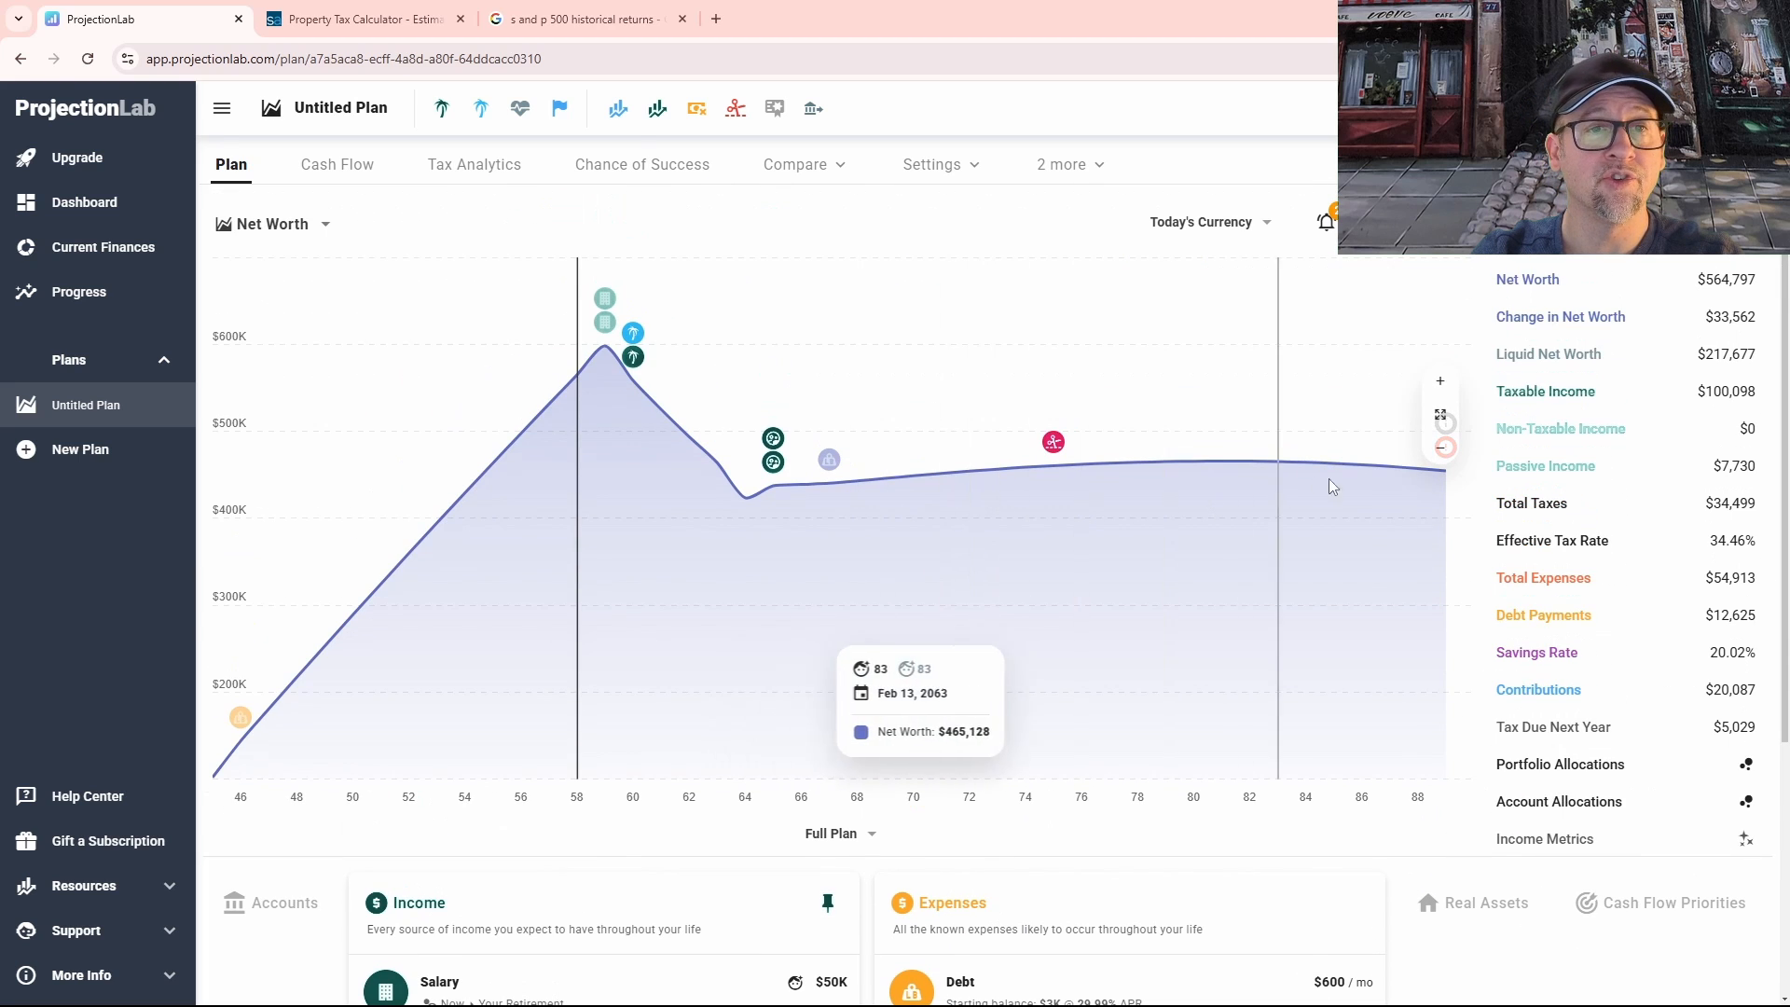
scroll(1329, 489, down, 4)
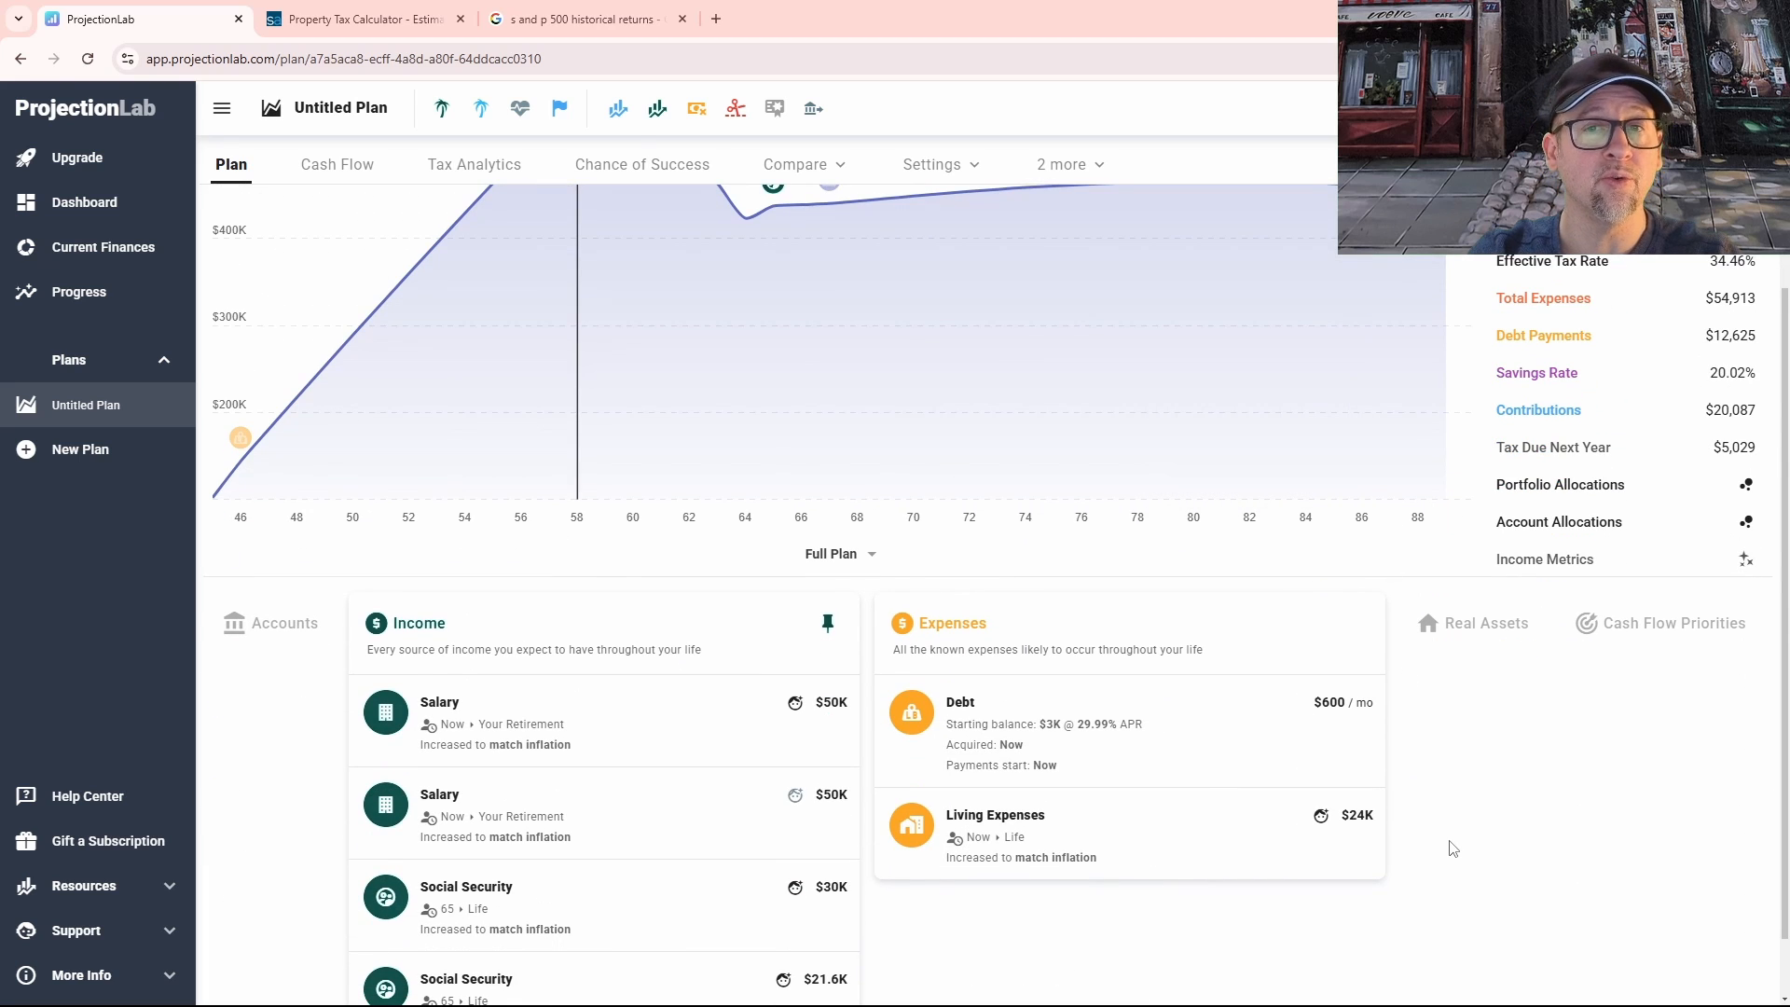
scroll(1454, 849, down, 1)
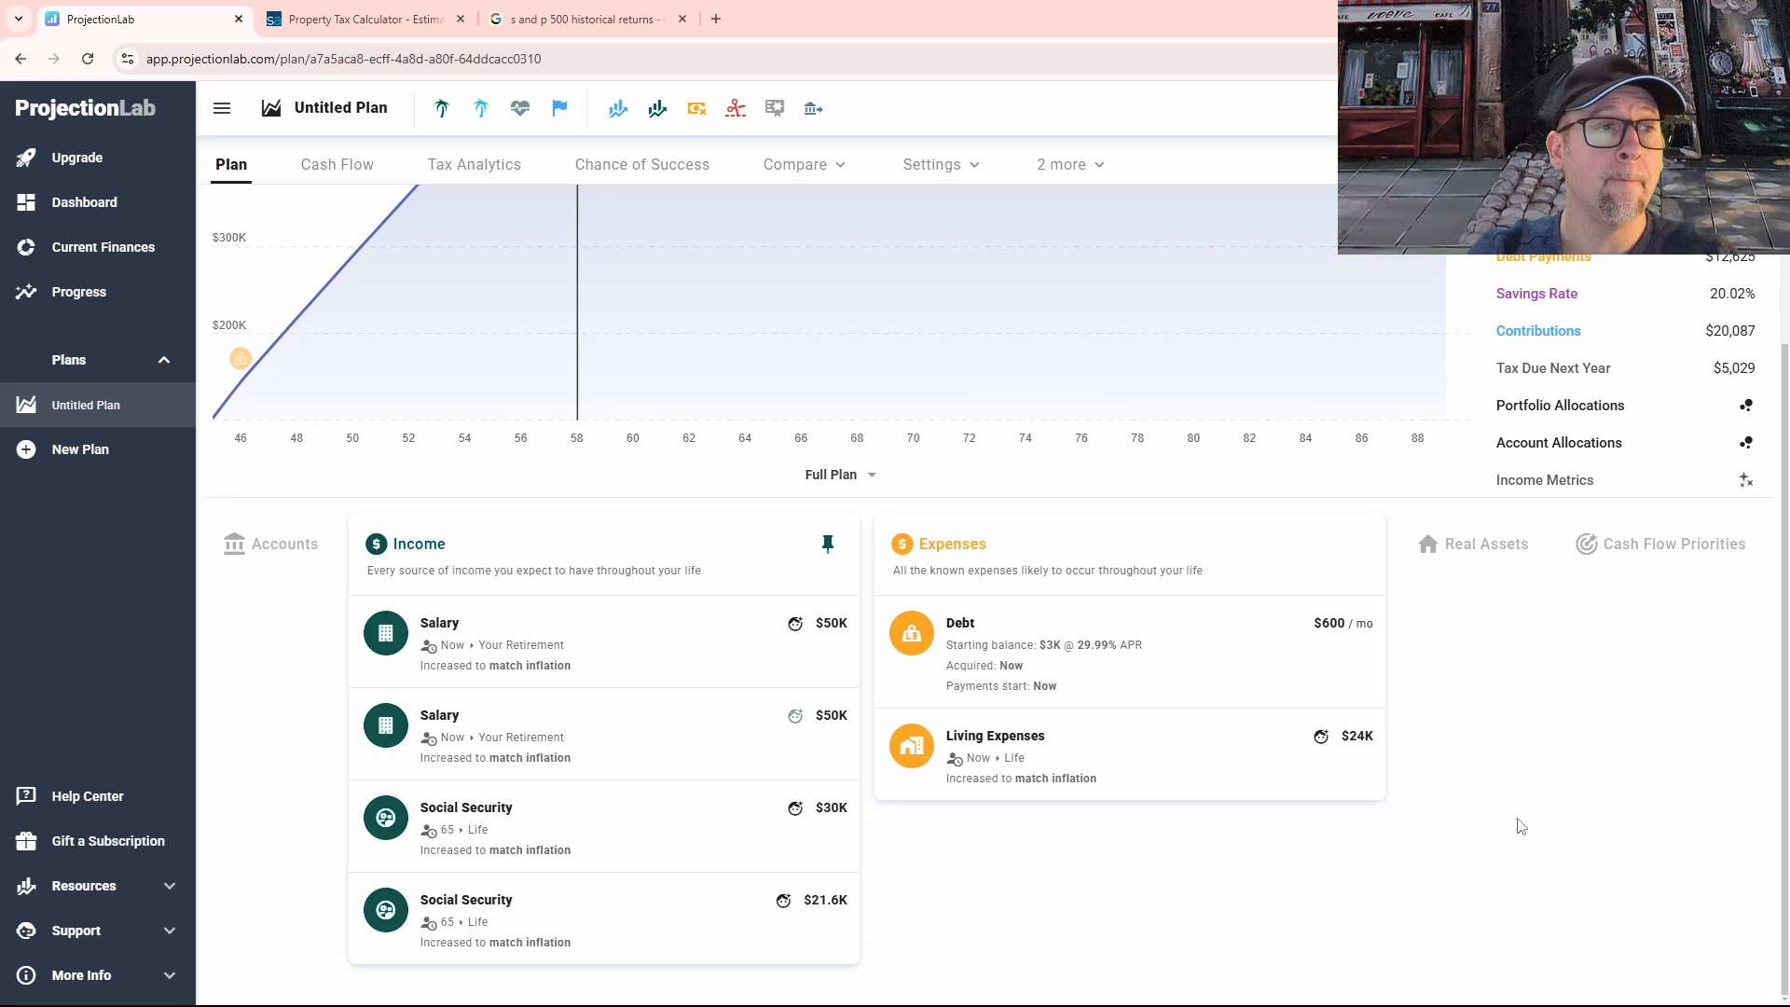
scroll(1520, 826, up, 4)
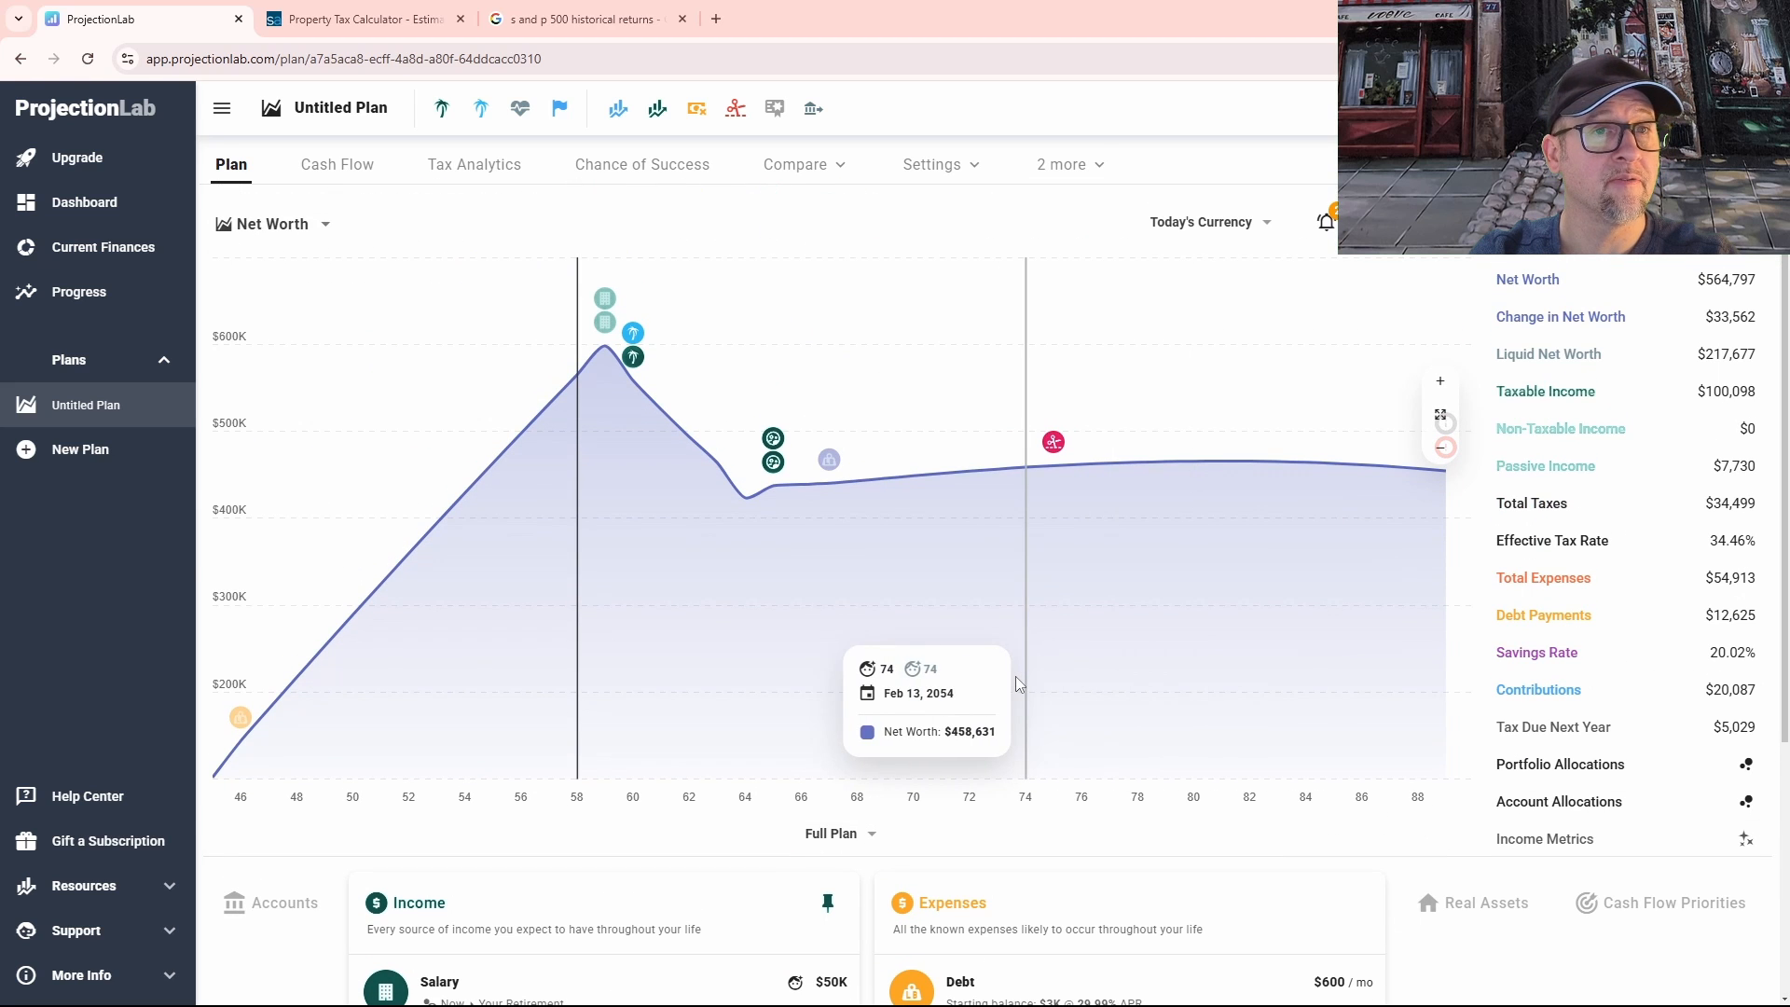
Step: Add a custom expense named Car with an amount of $15,000 in today's currency
scroll(1303, 820, down, 4)
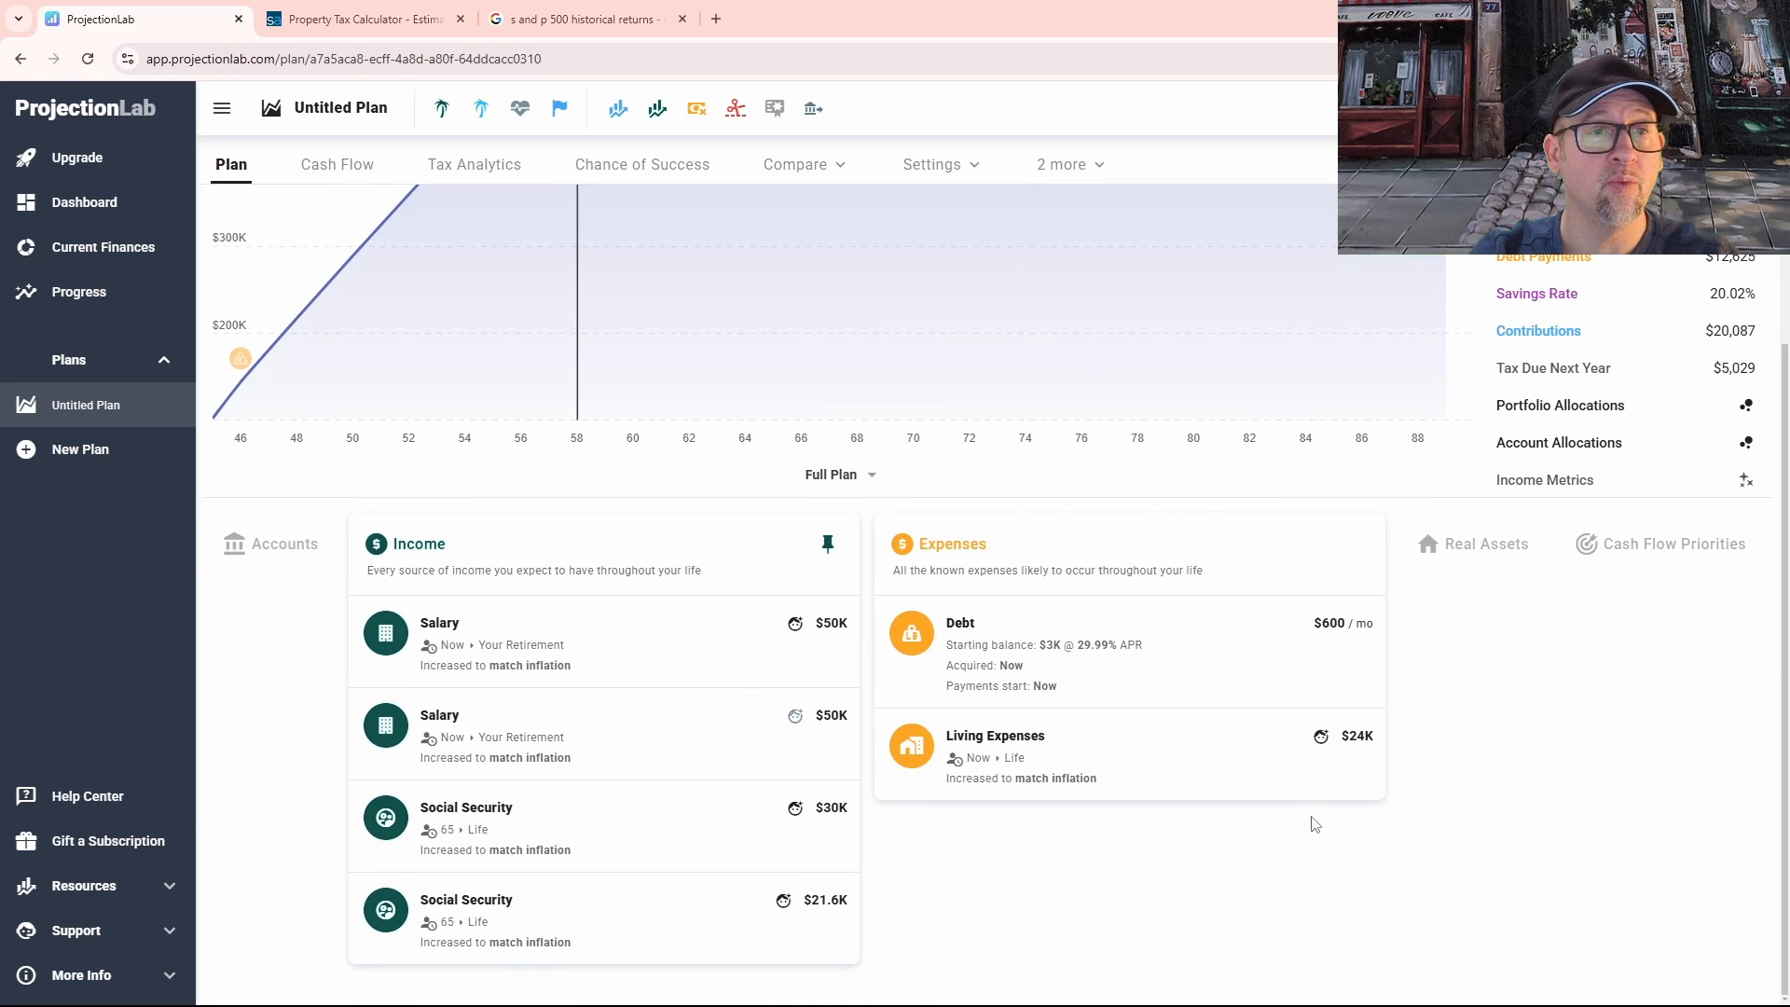
click(1348, 542)
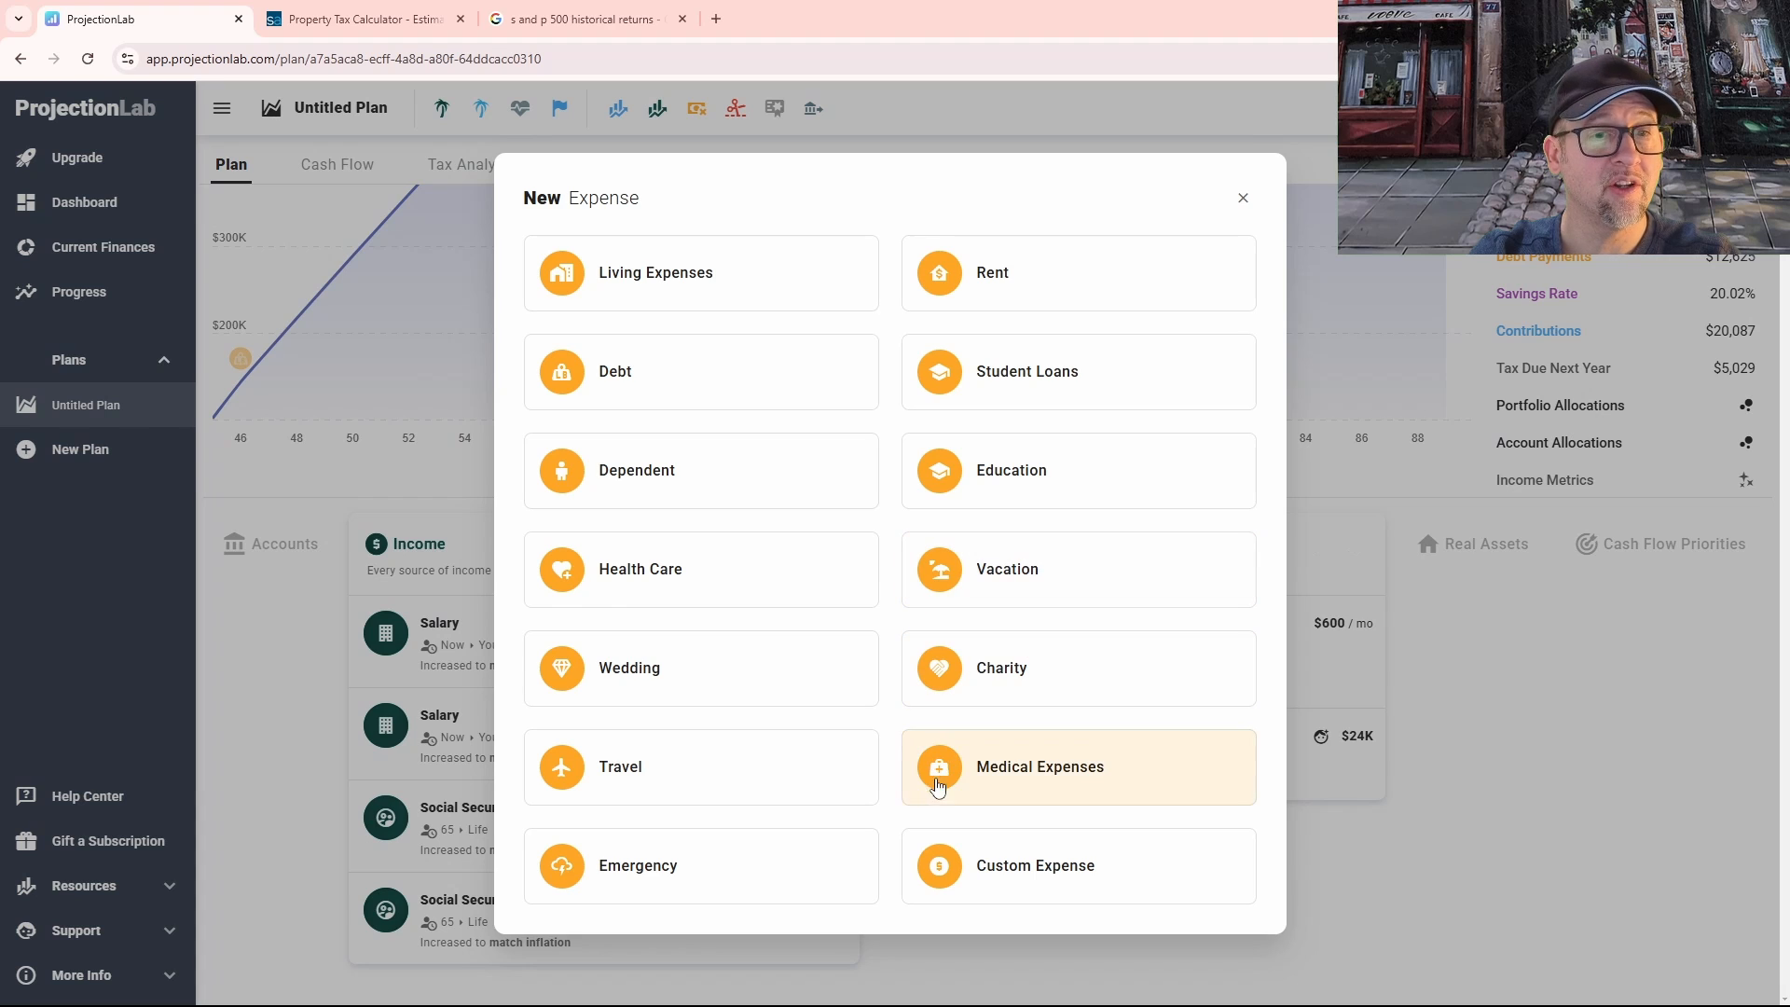
click(942, 866)
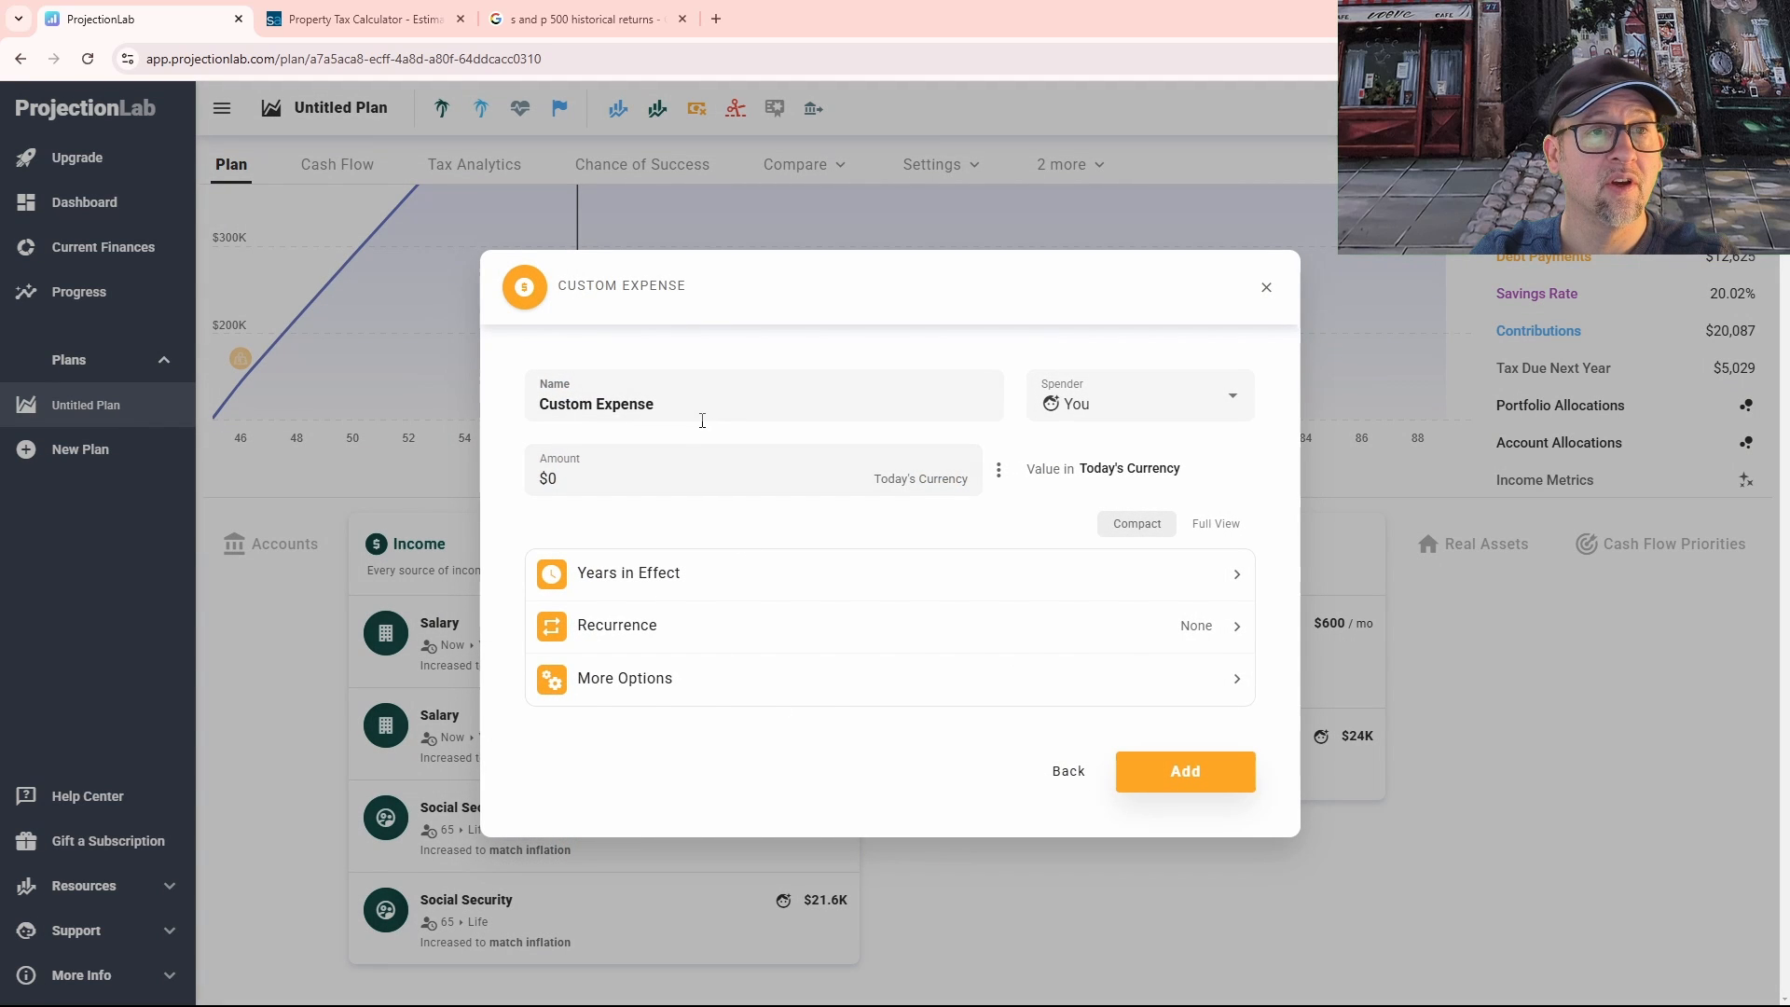
drag(702, 420, 496, 406)
text(CA)
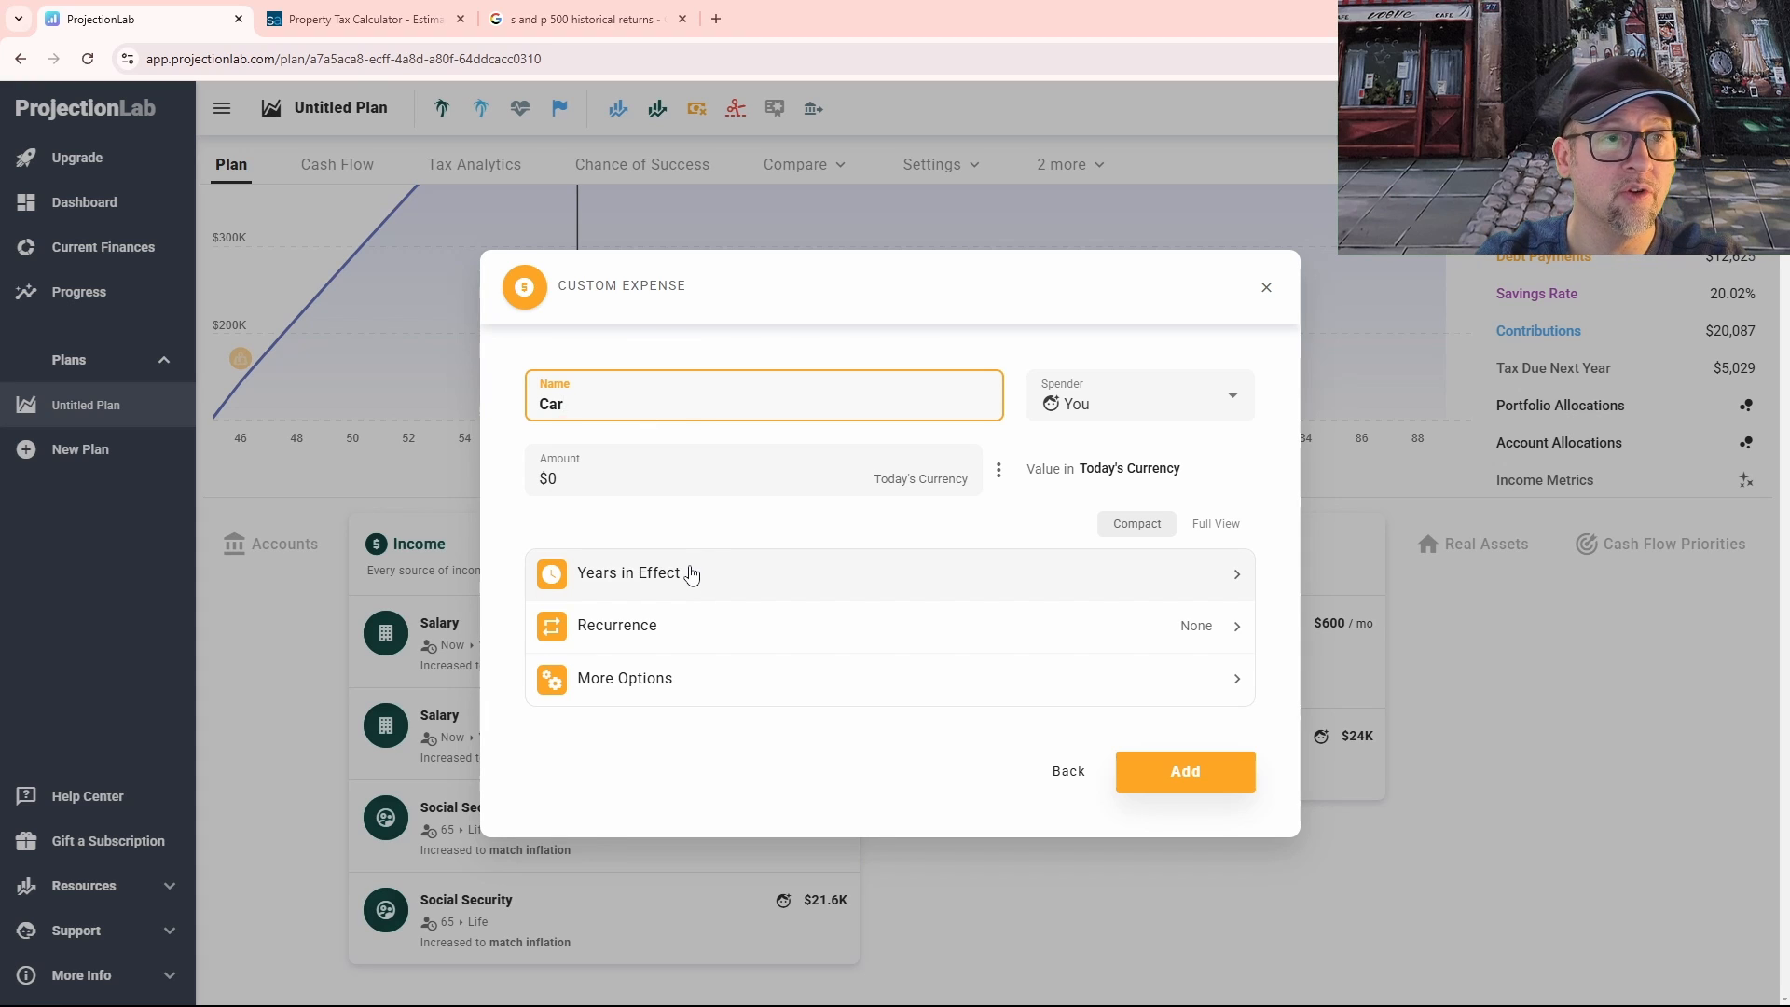
click(654, 686)
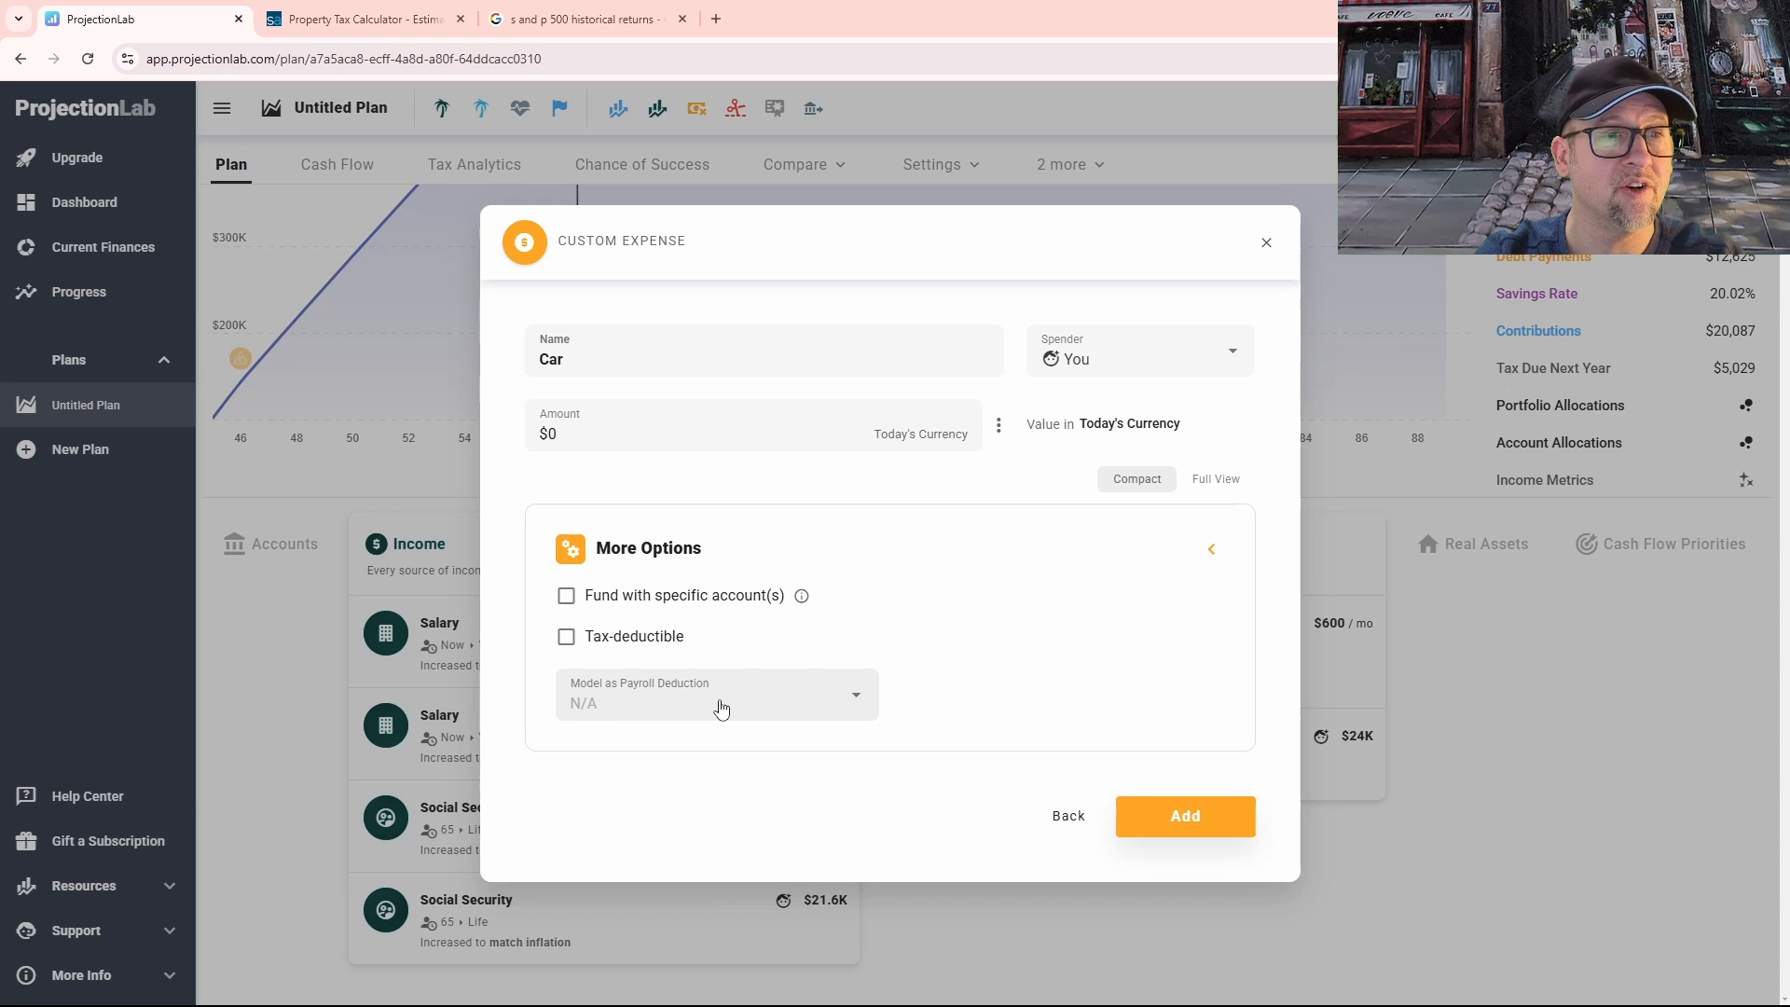
click(1200, 820)
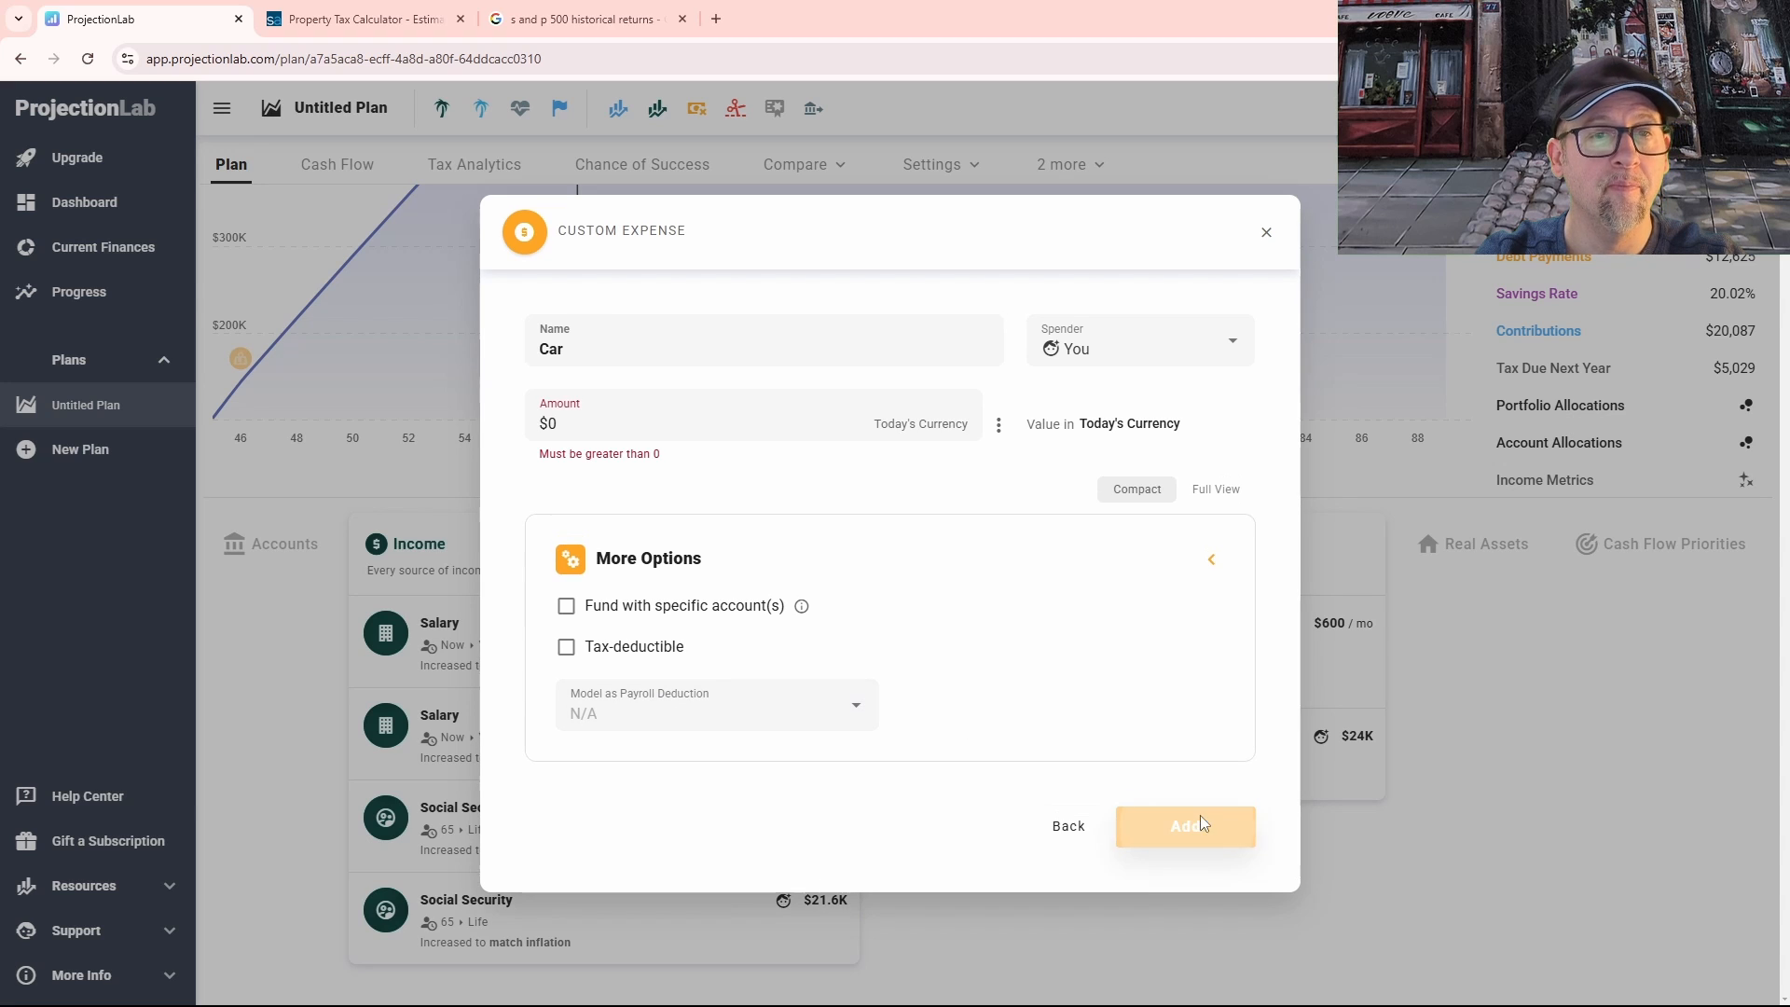
click(575, 421)
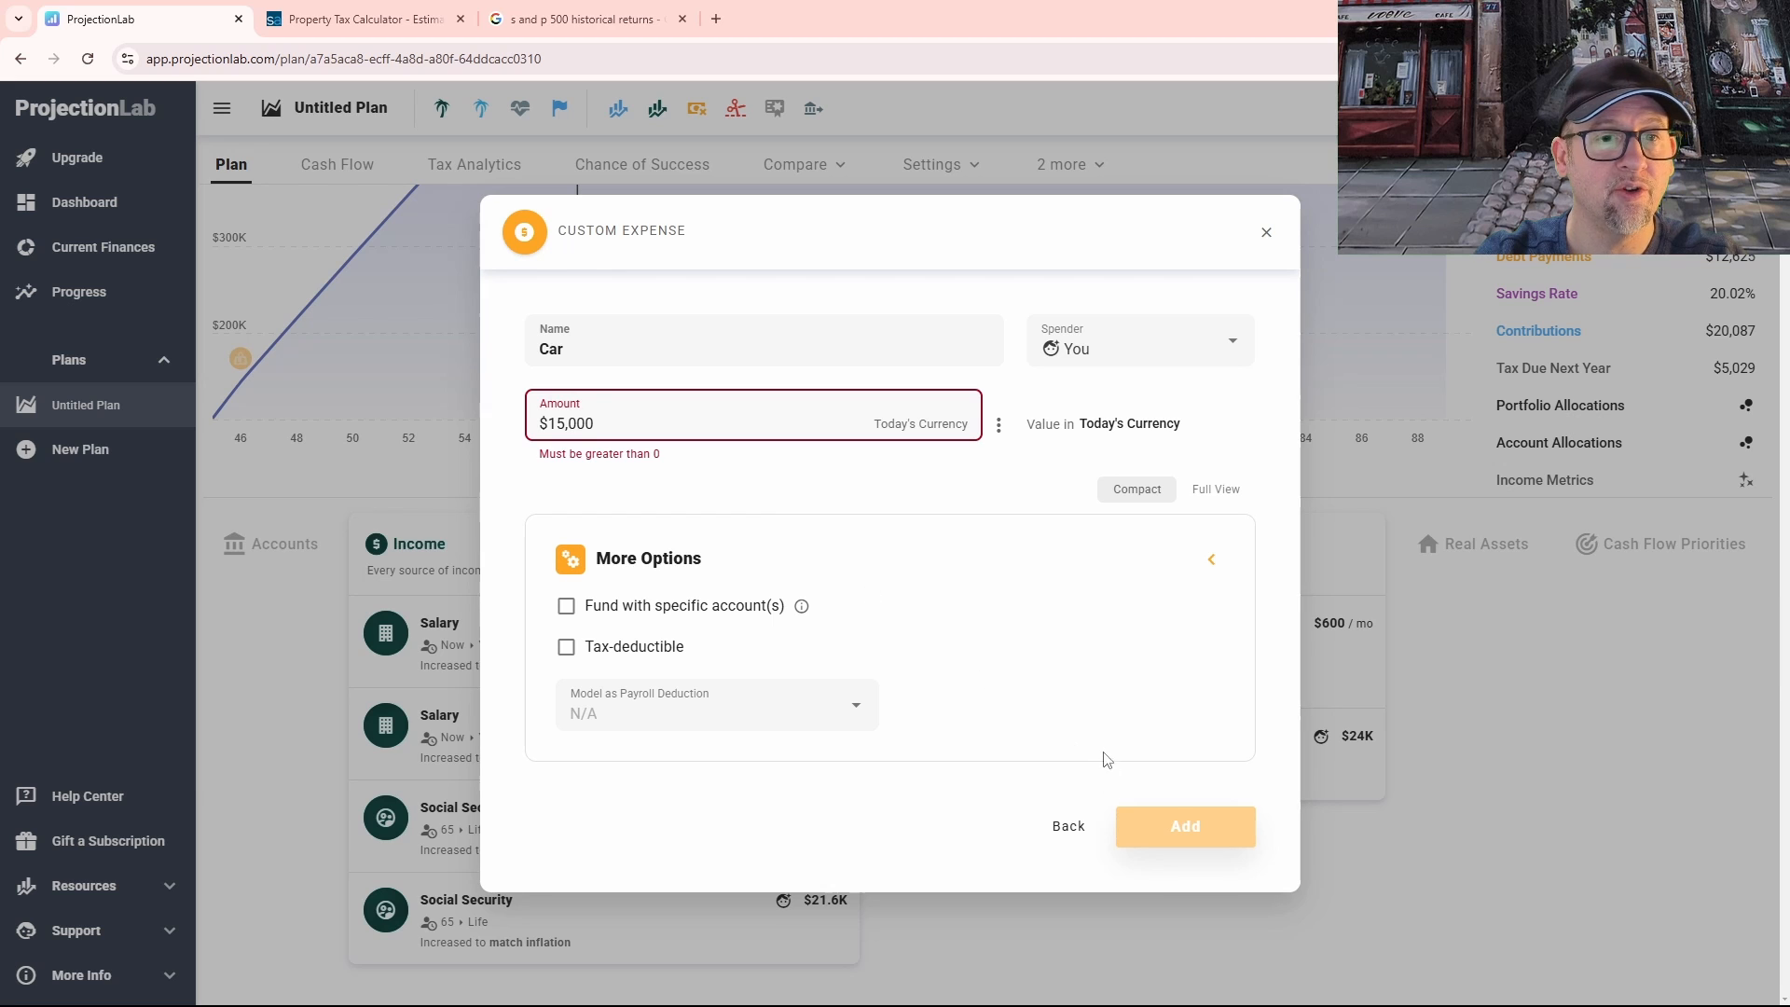
key(Return)
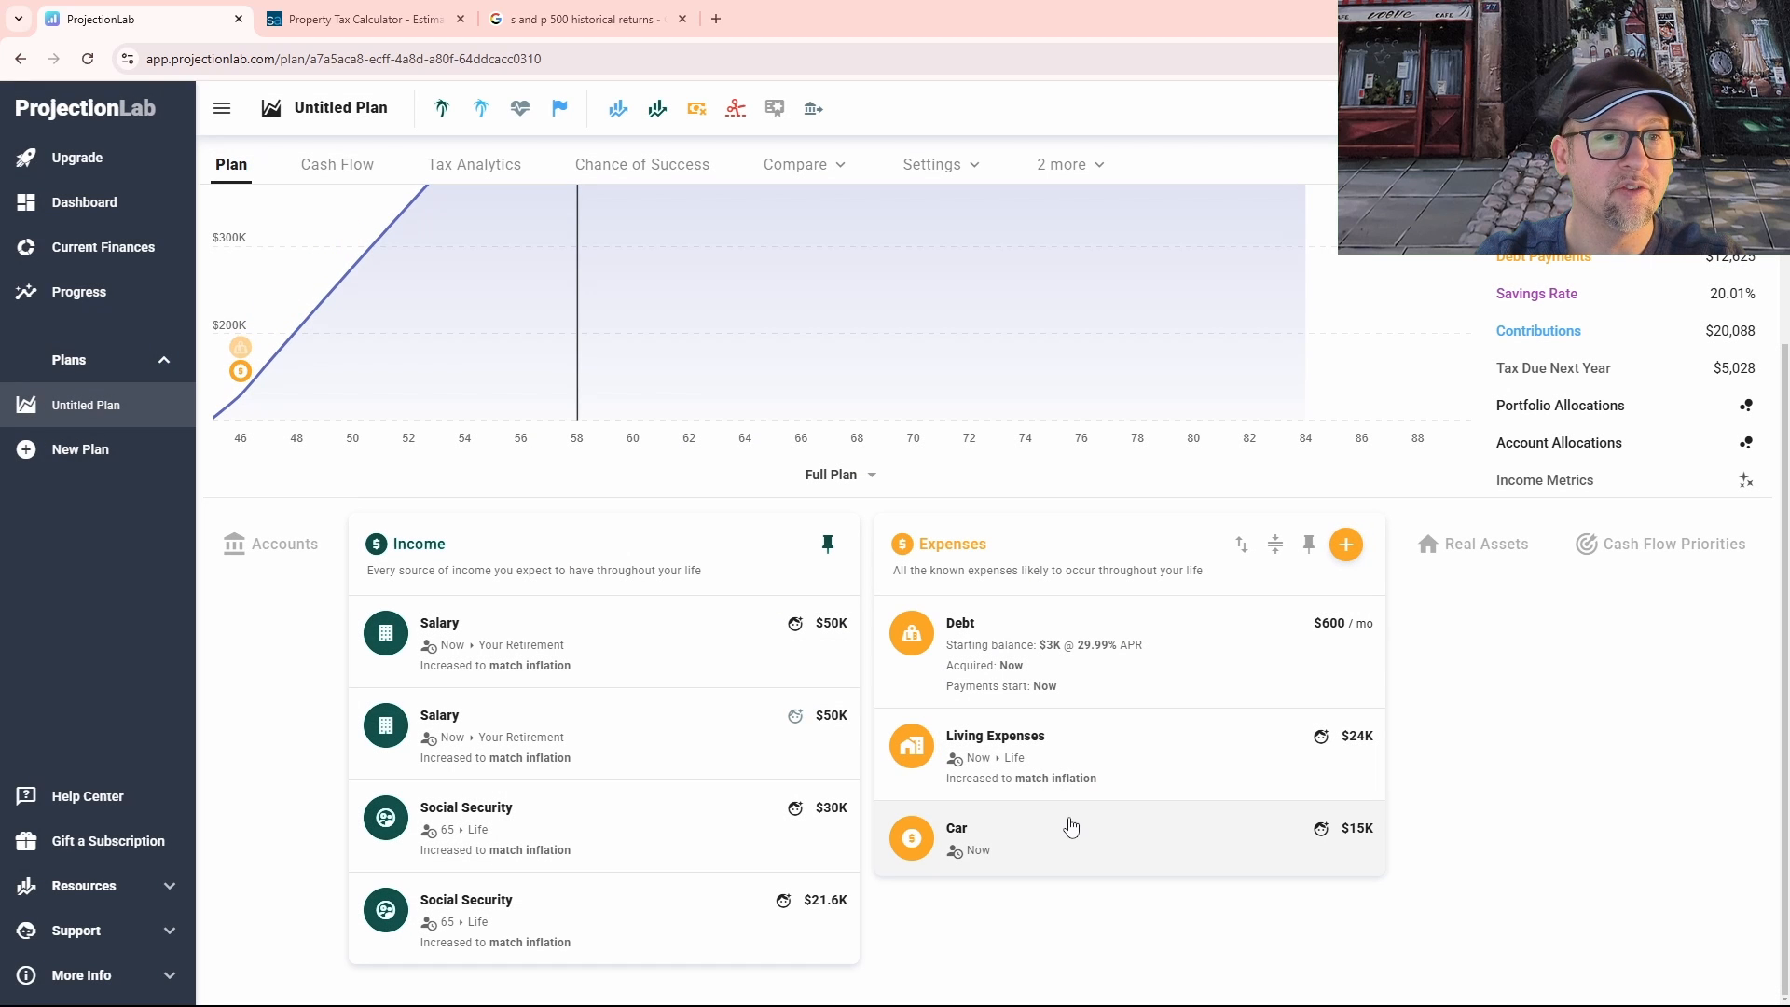
Step: Open the Car expense for editing, check its funding and tax options, and set its frequency to Monthly
double_click(1069, 837)
double_click(1073, 855)
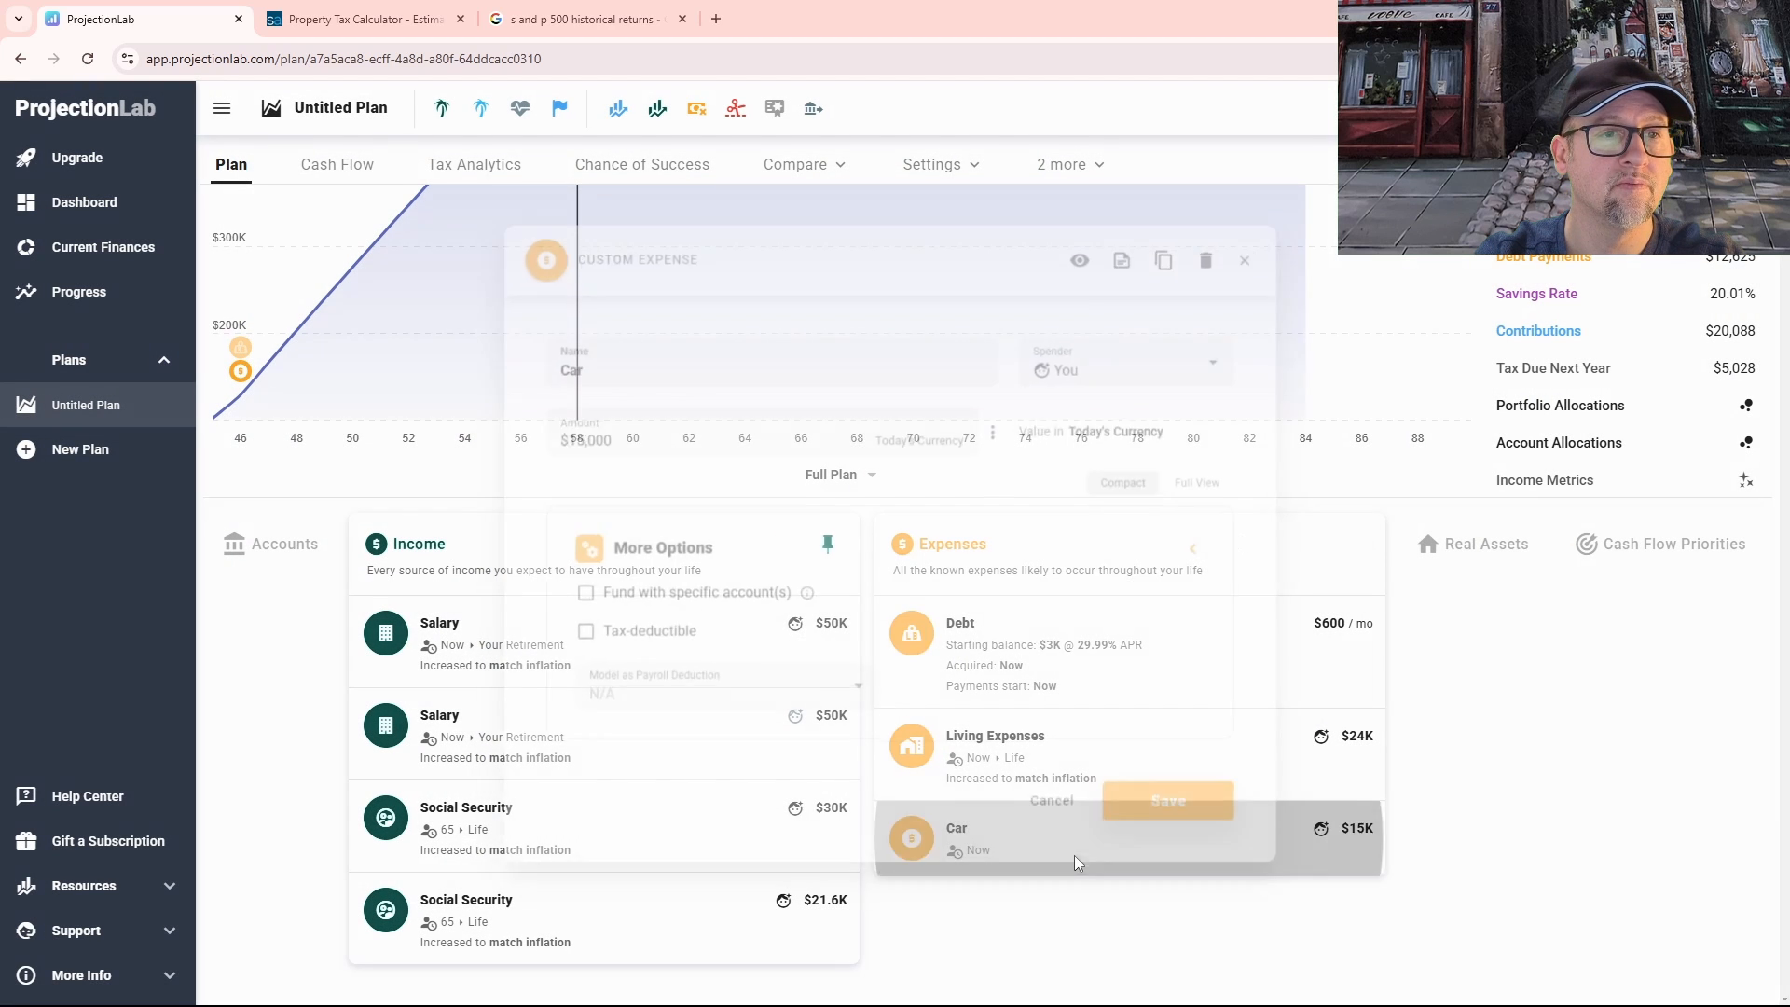
click(1067, 855)
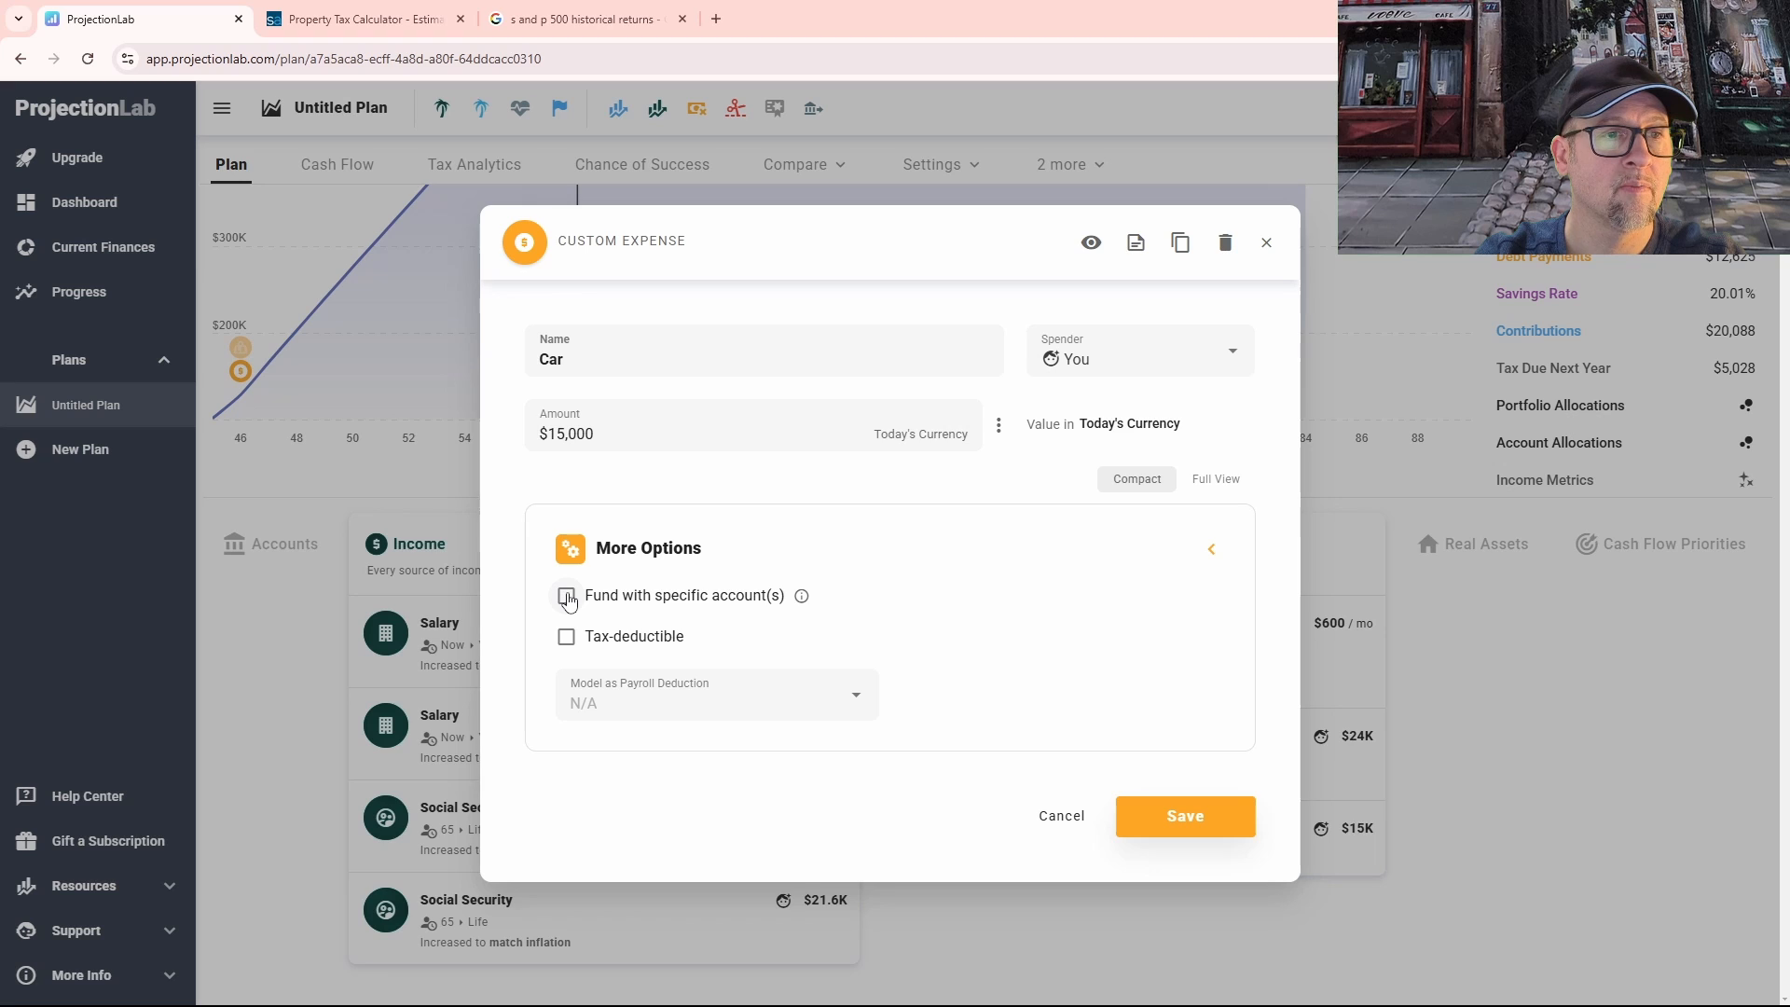
click(868, 438)
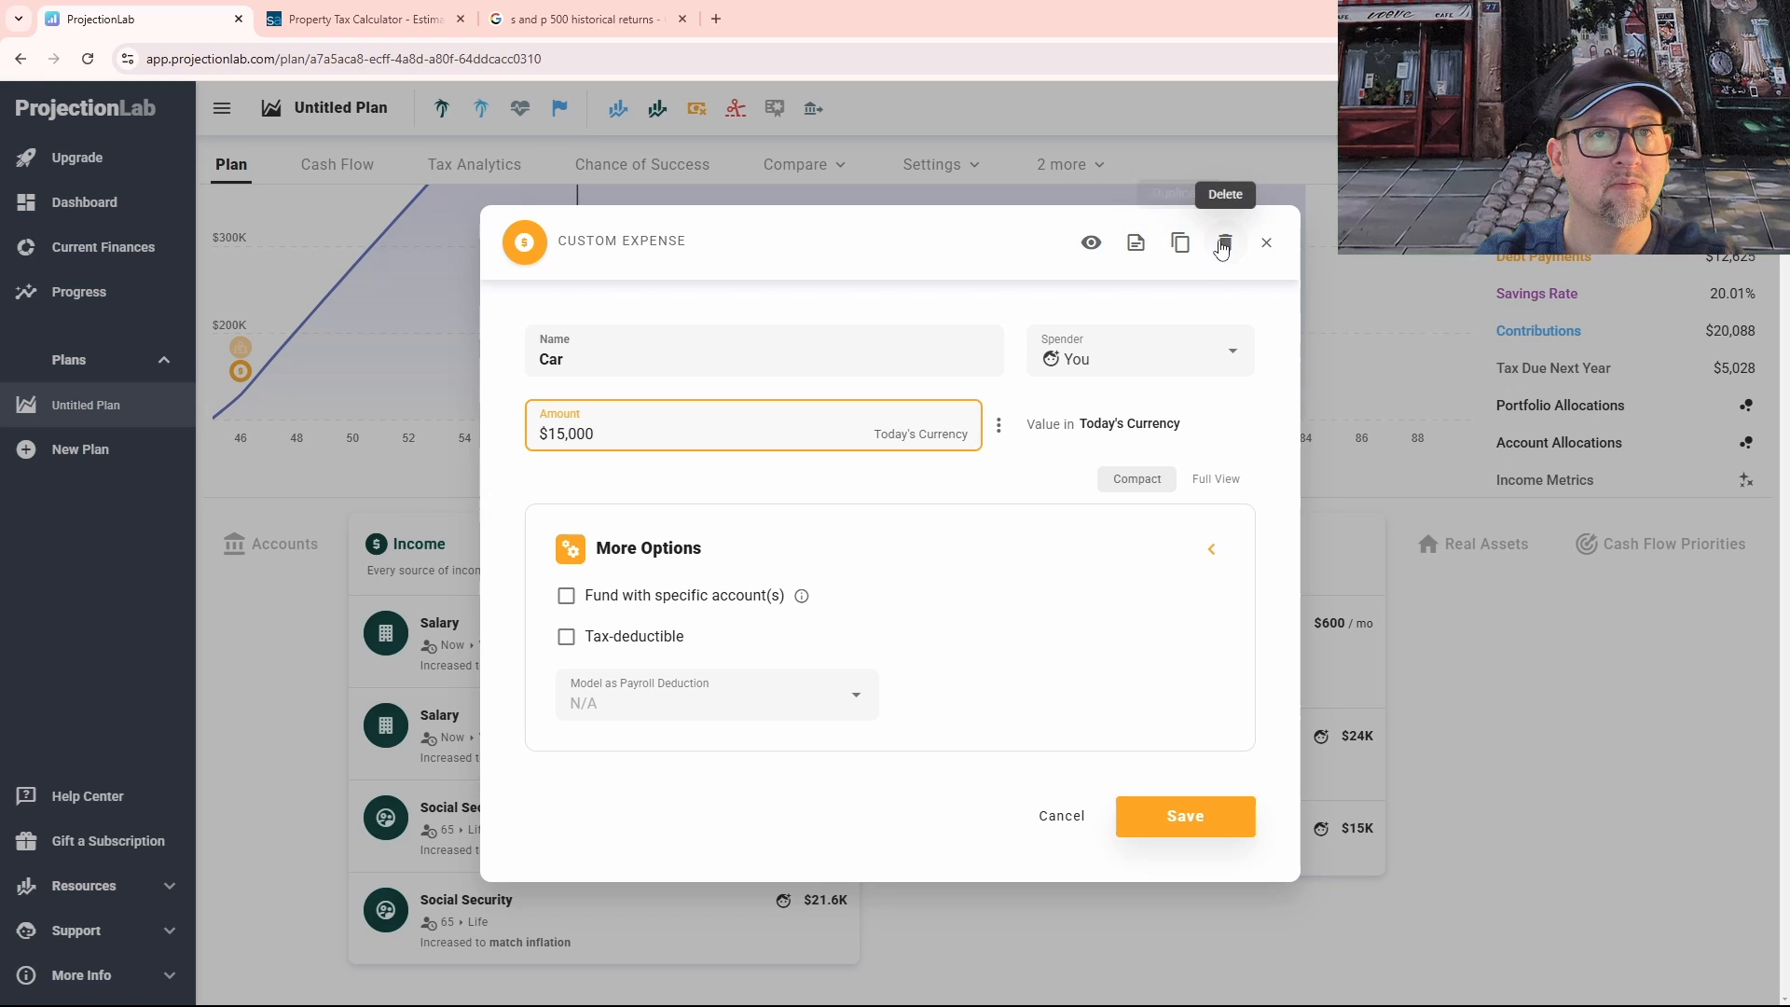
click(1037, 631)
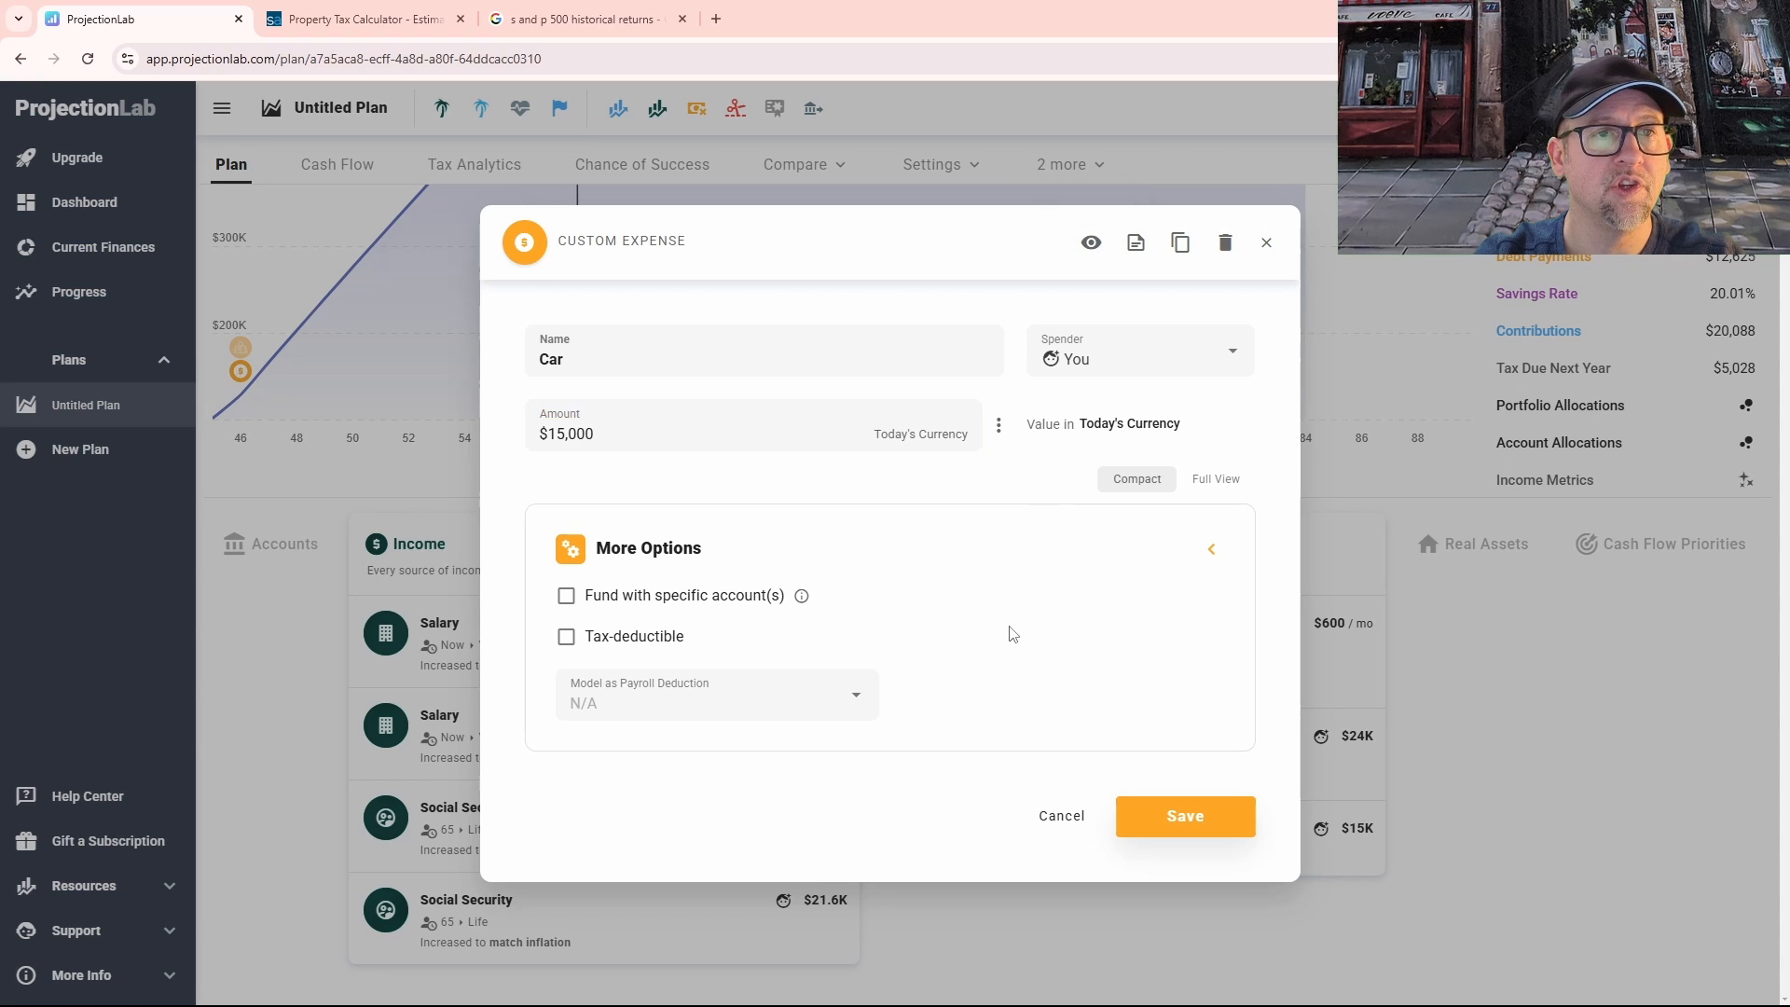
click(1212, 550)
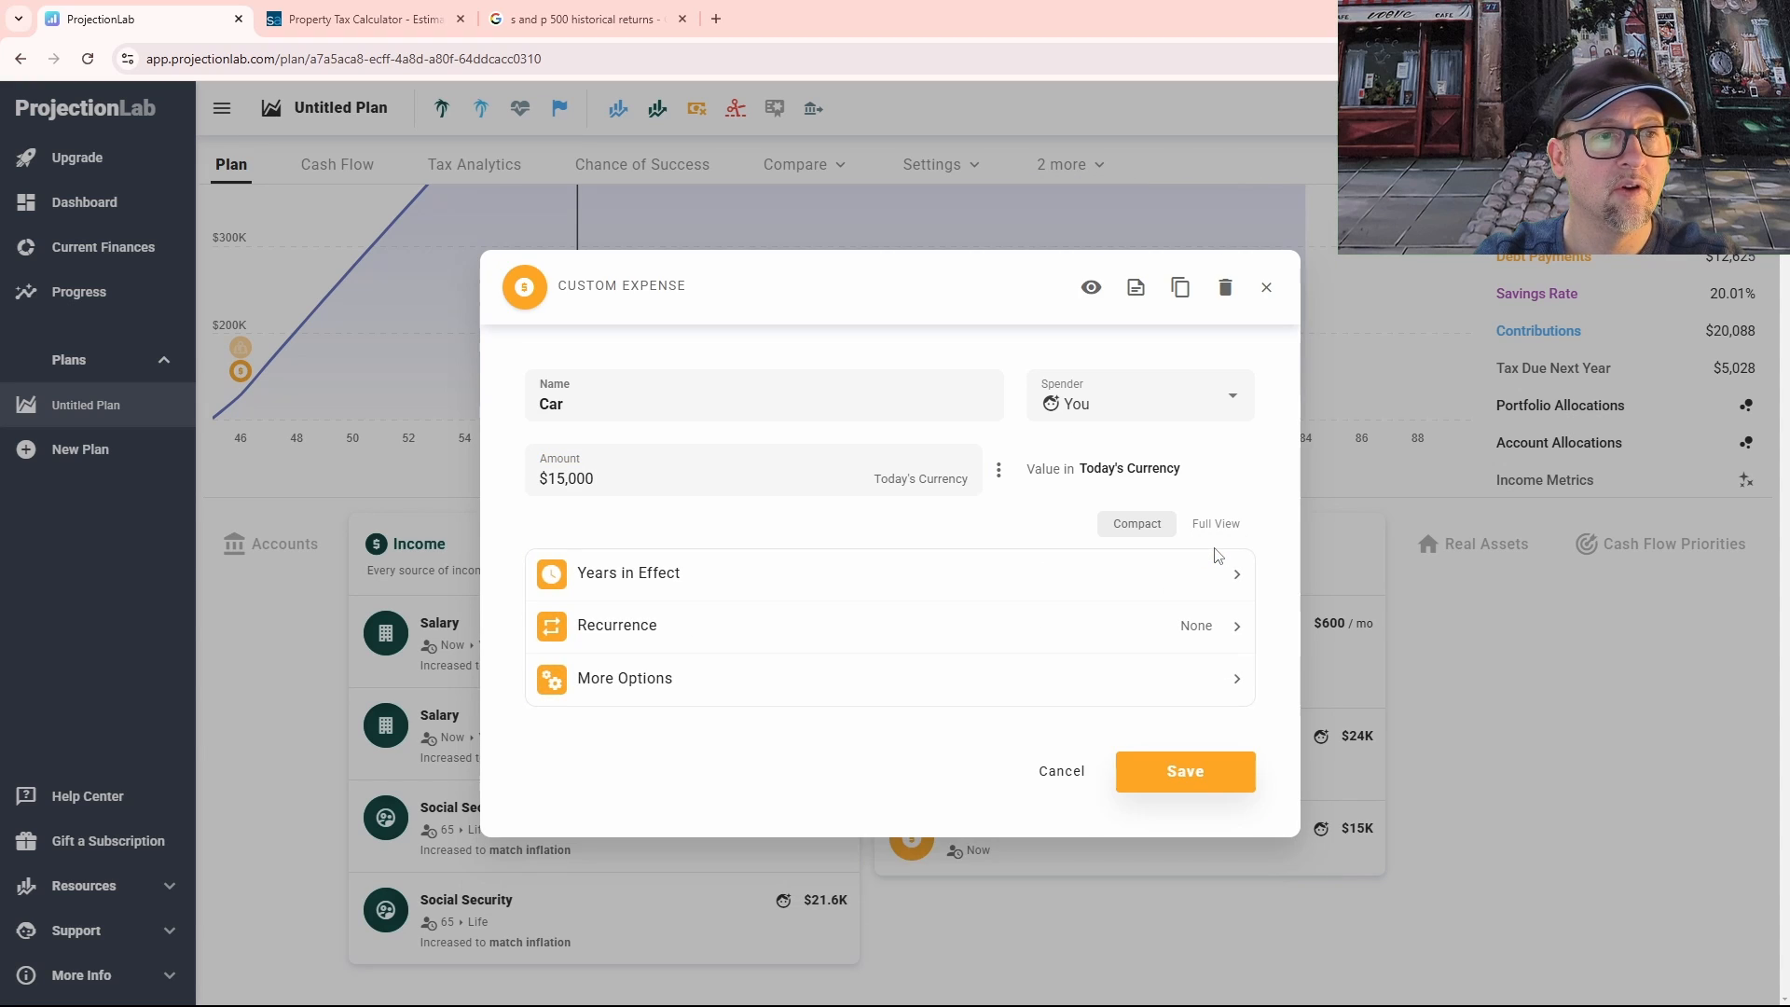
click(615, 591)
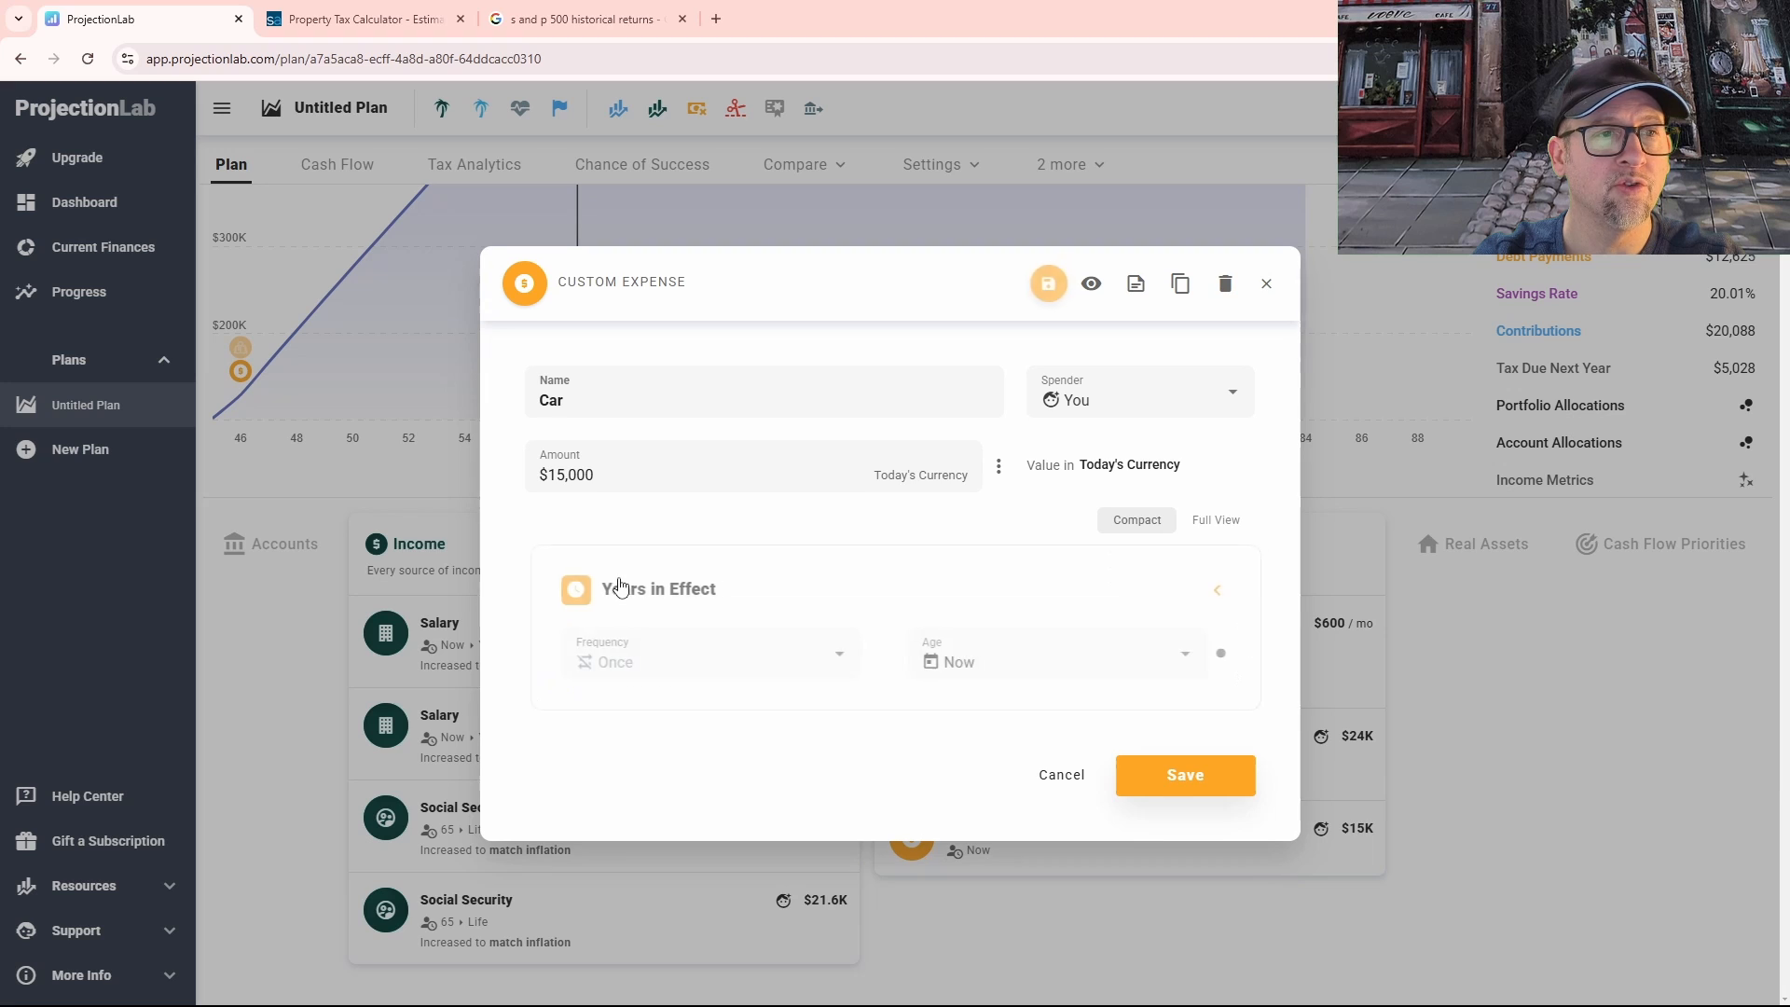
click(838, 661)
click(640, 799)
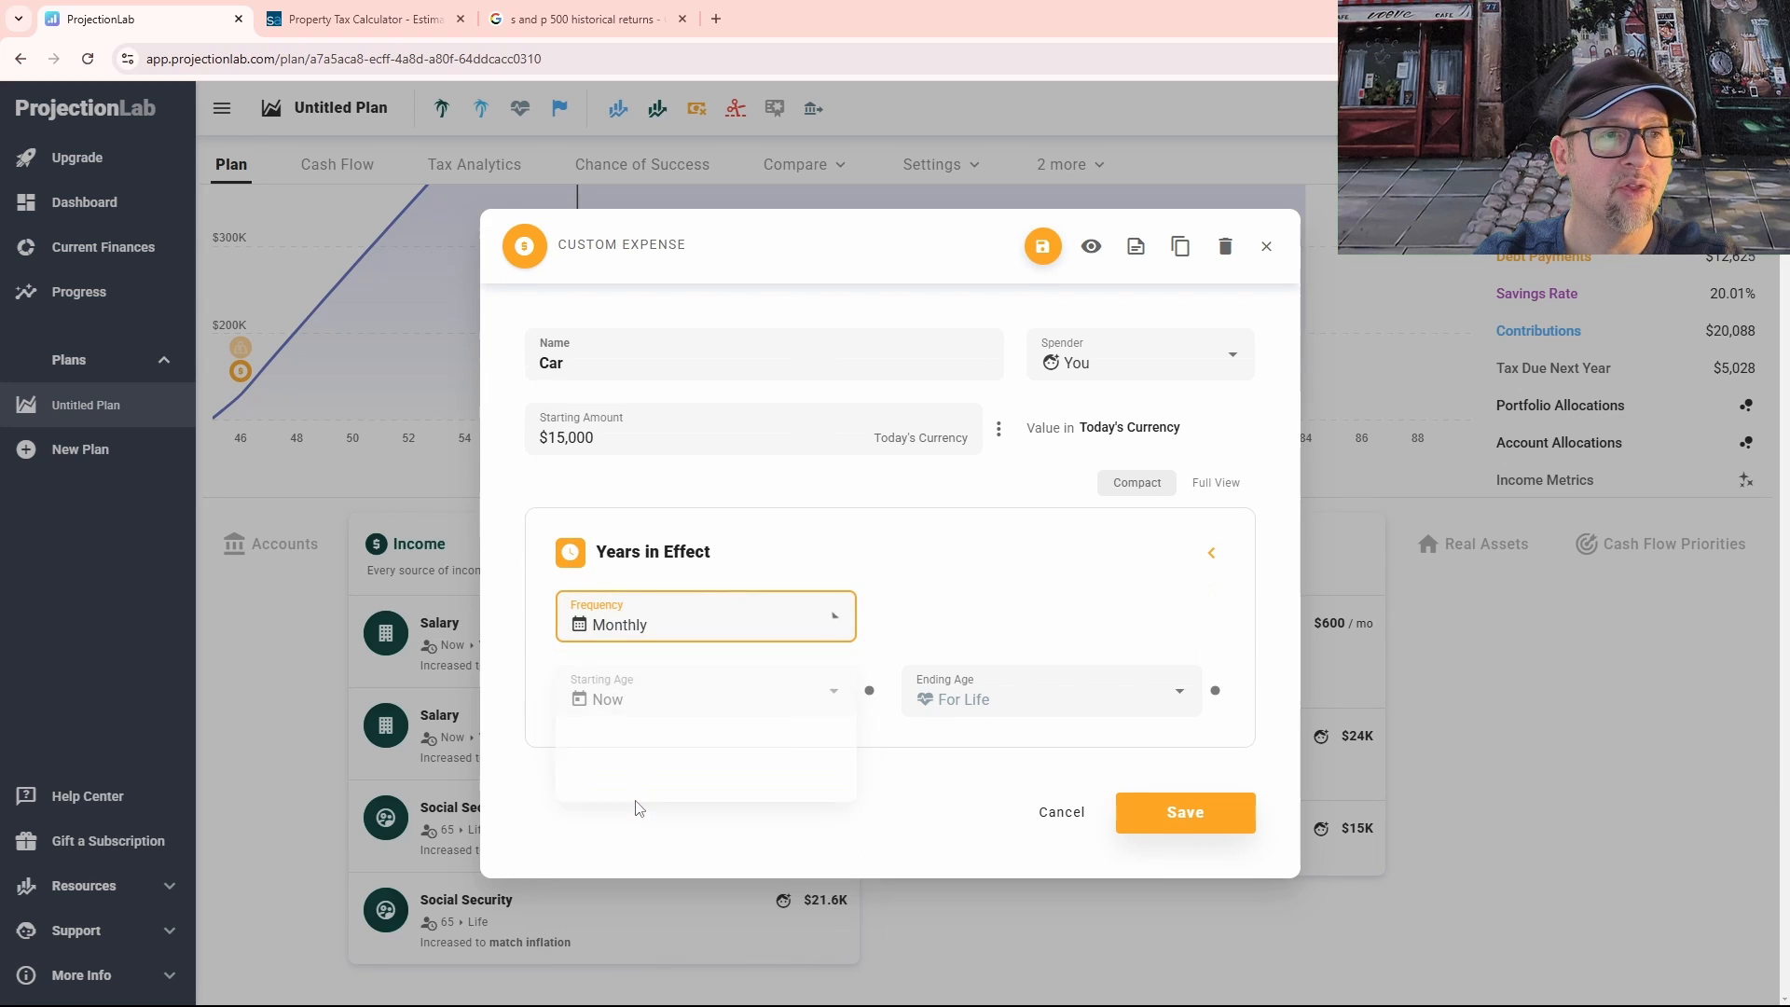
Step: Set the Car expense's starting amount to $500 and its ending age to 50, and save it
click(597, 438)
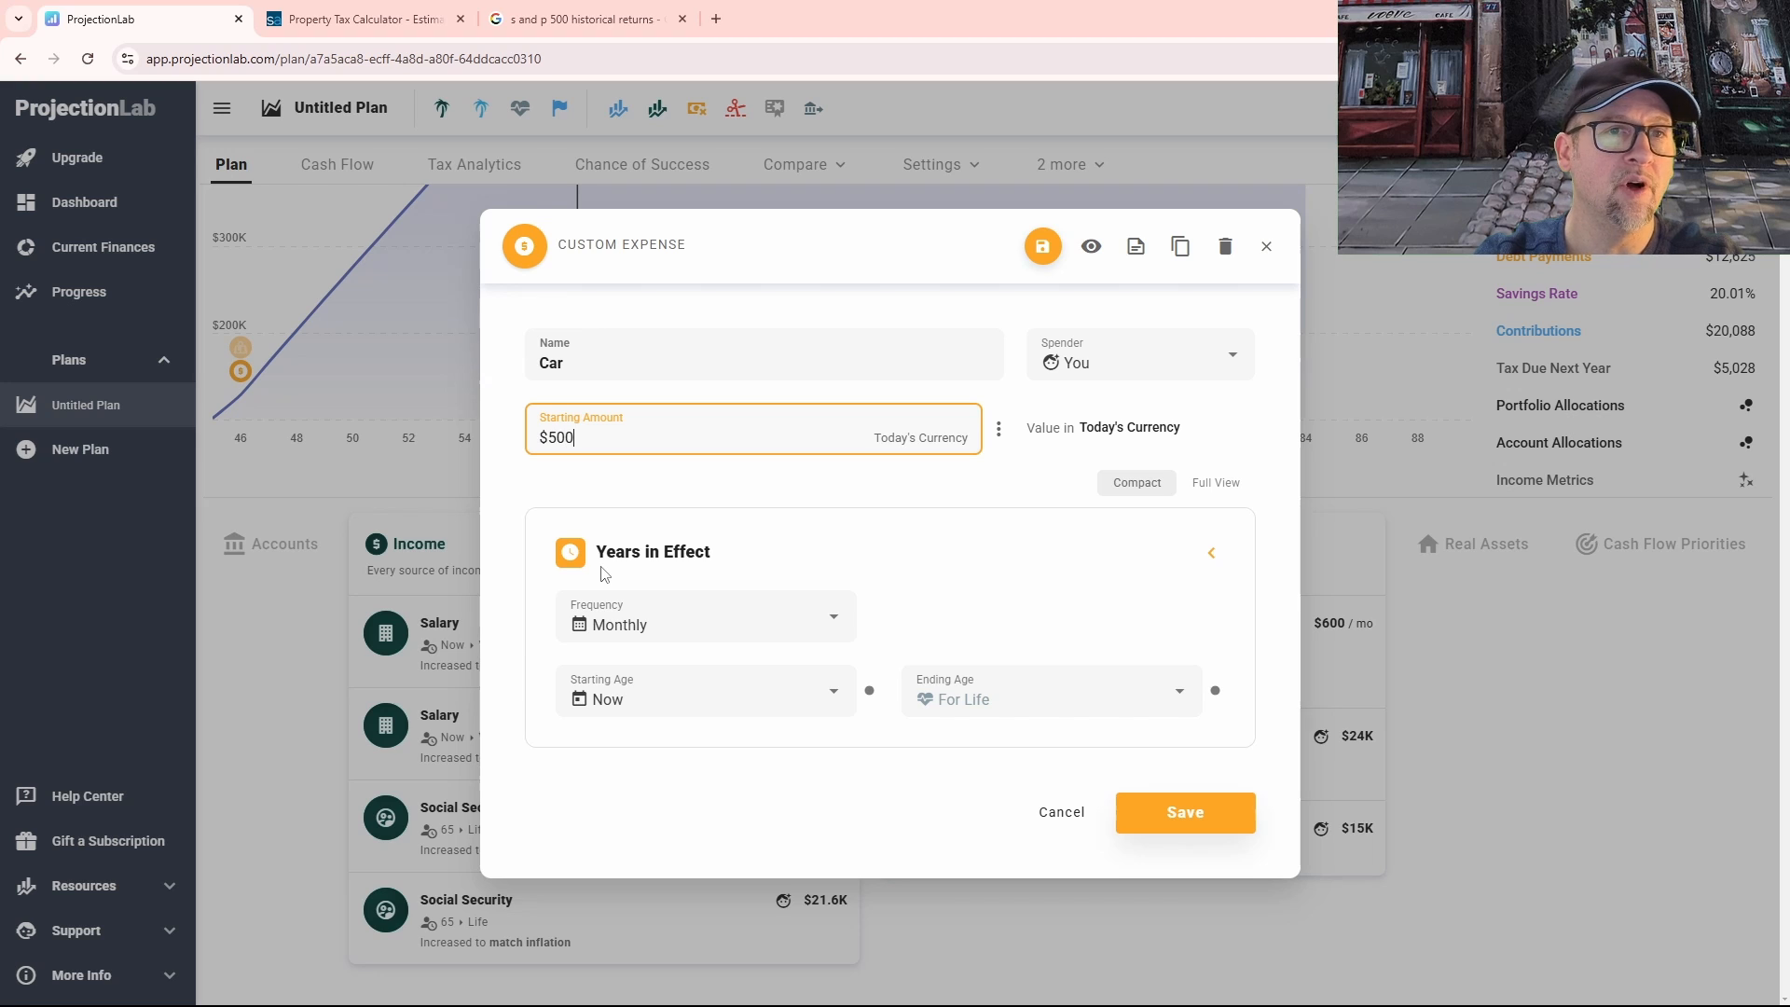
click(1000, 713)
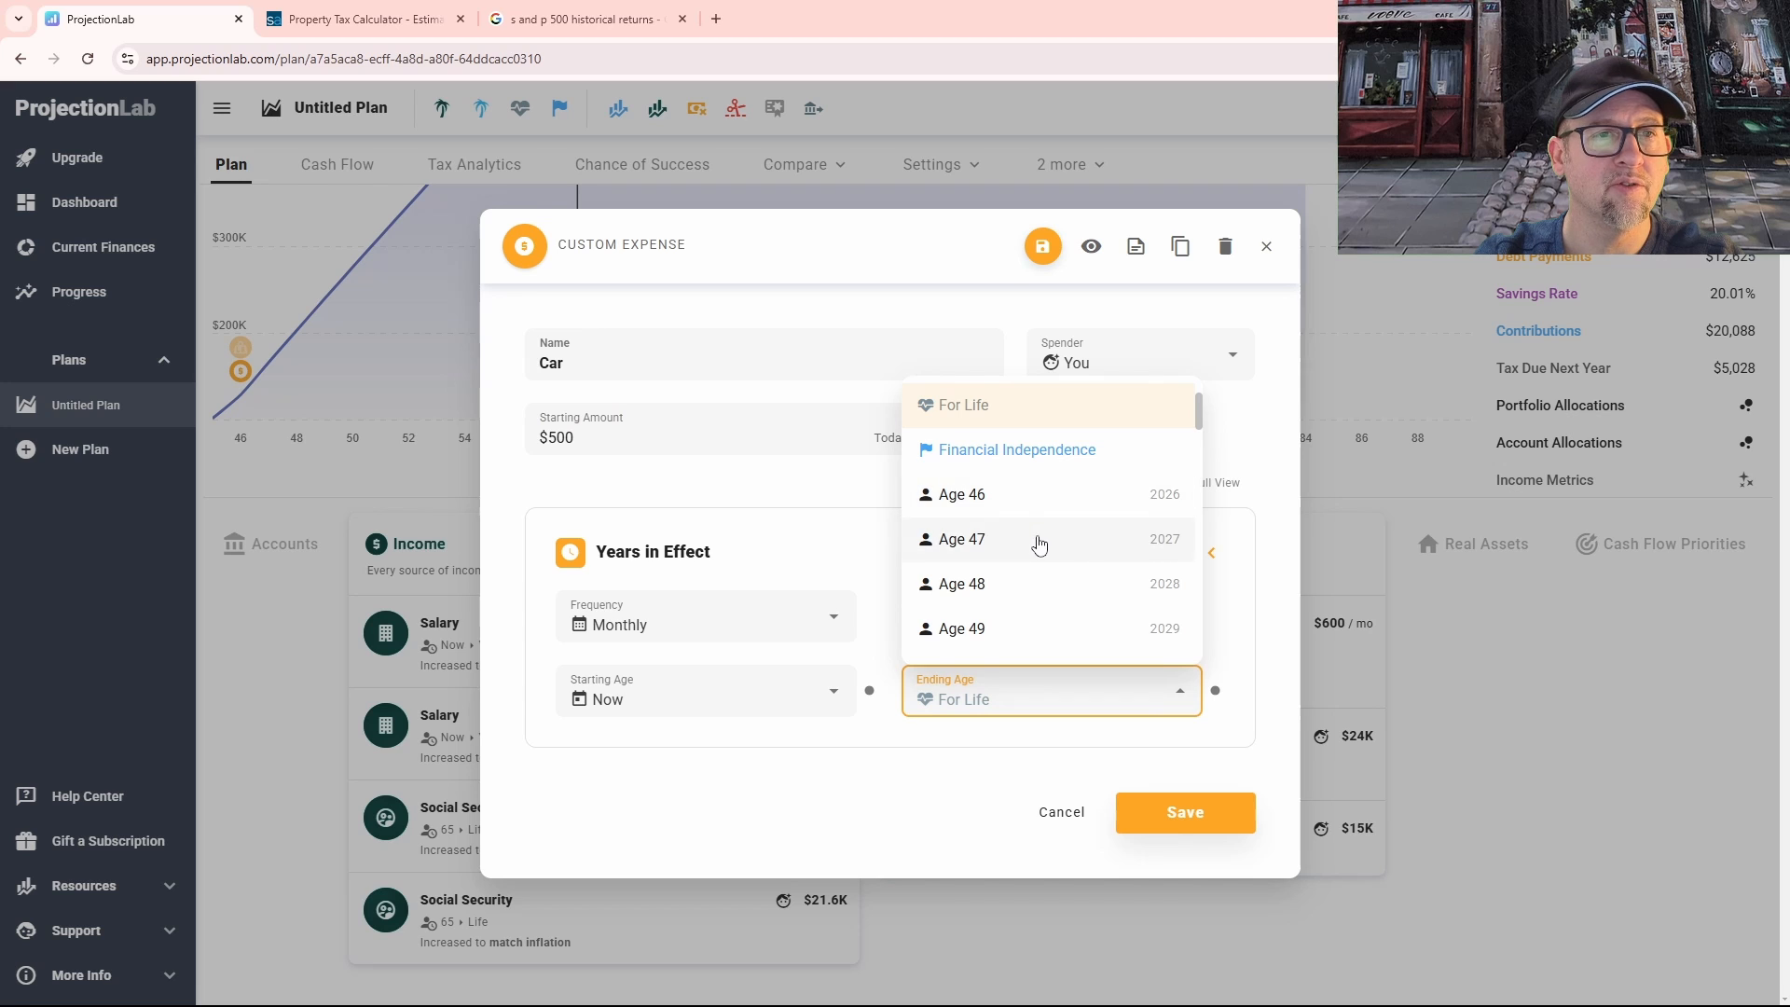
scroll(1041, 545, down, 1)
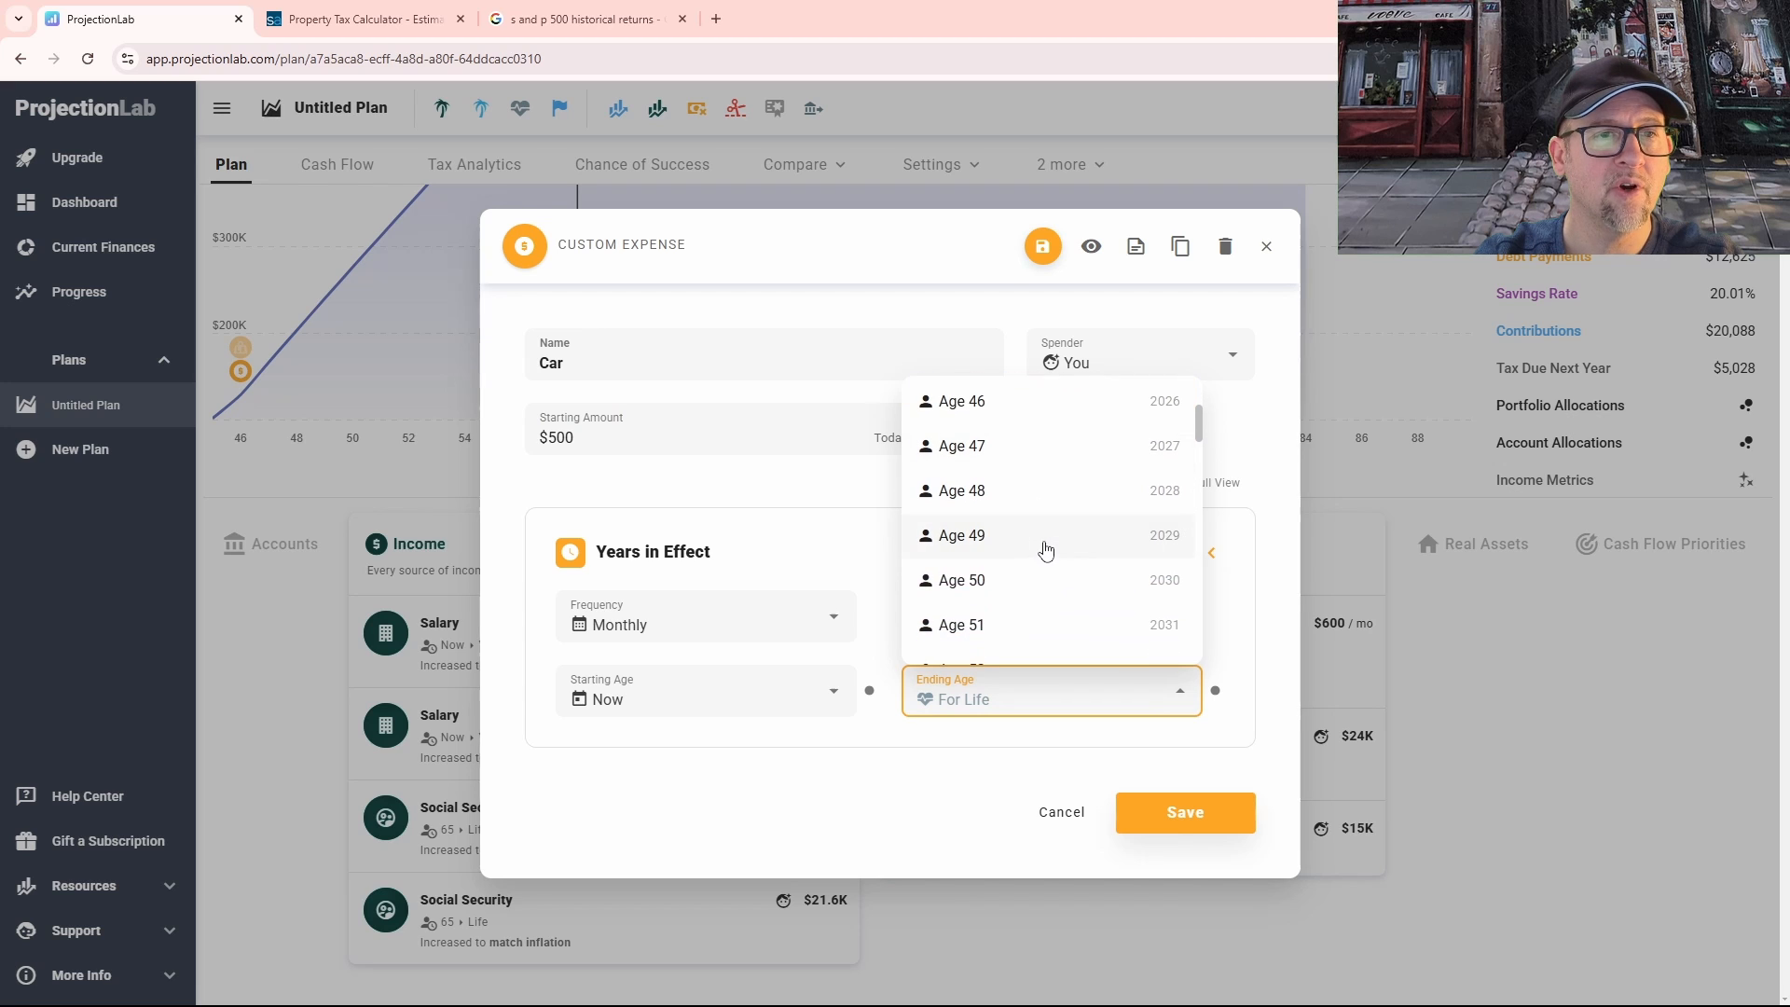
click(972, 584)
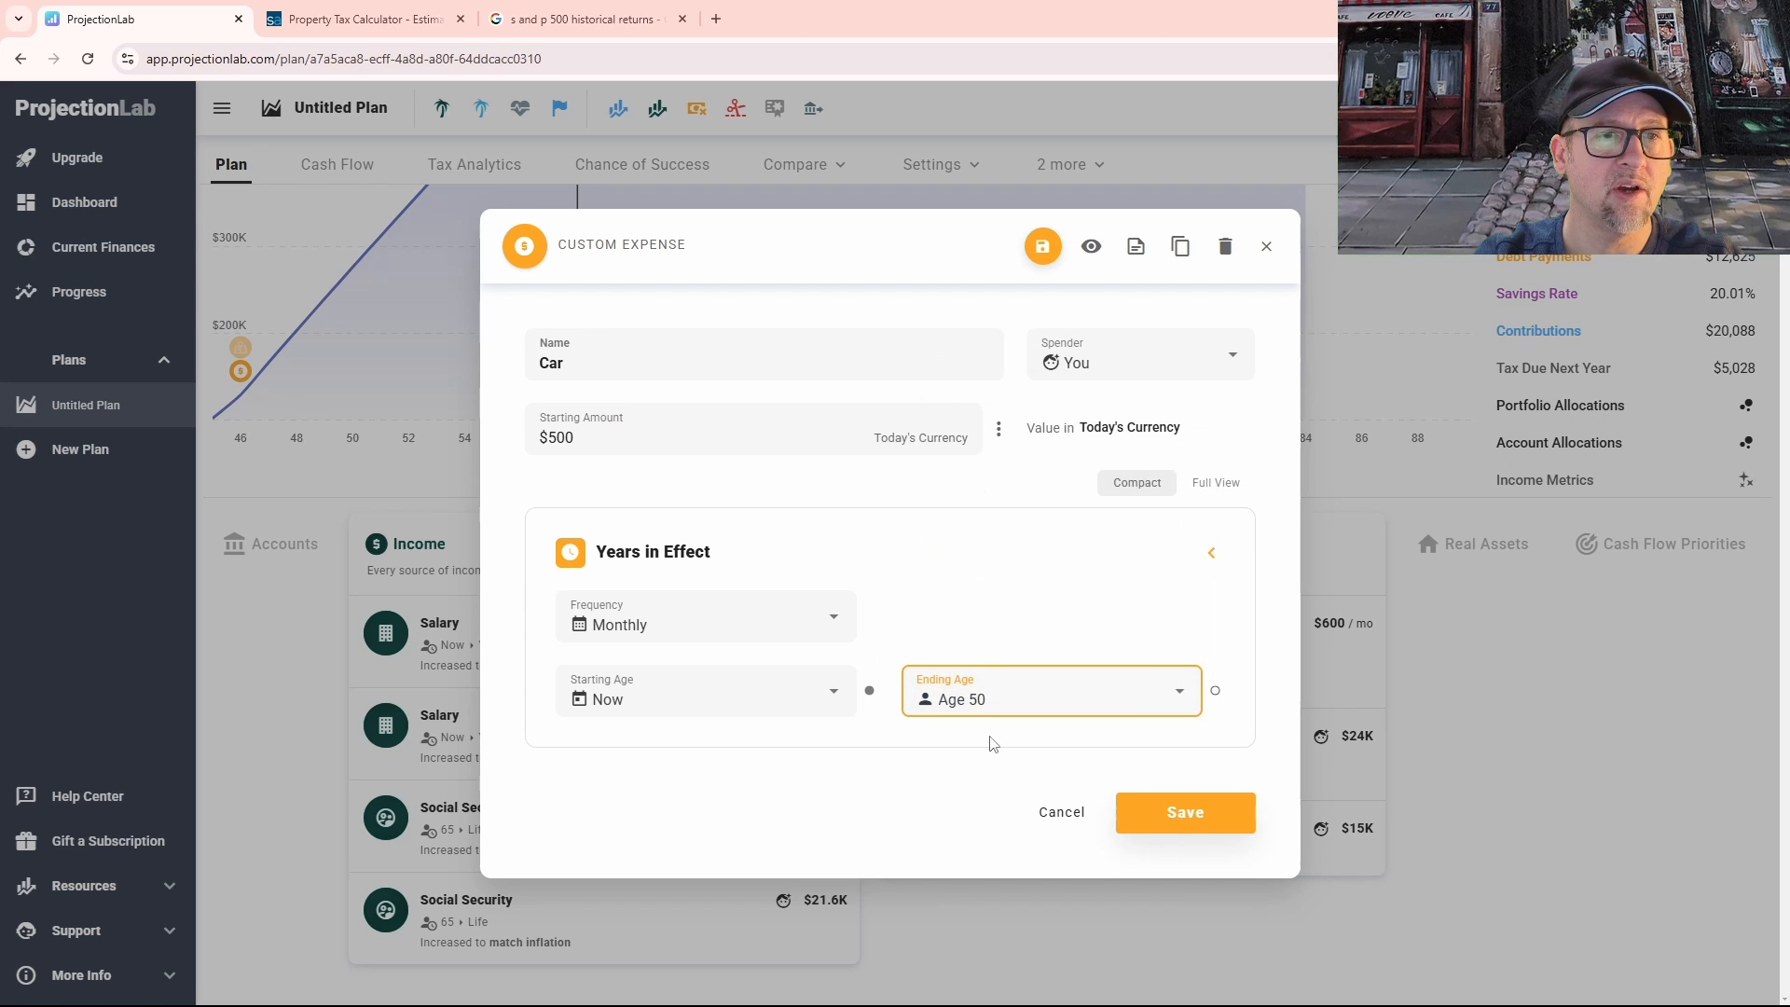
click(1145, 814)
Step: Check how the net worth chart responds to the monthly Car expense
scroll(431, 591, up, 4)
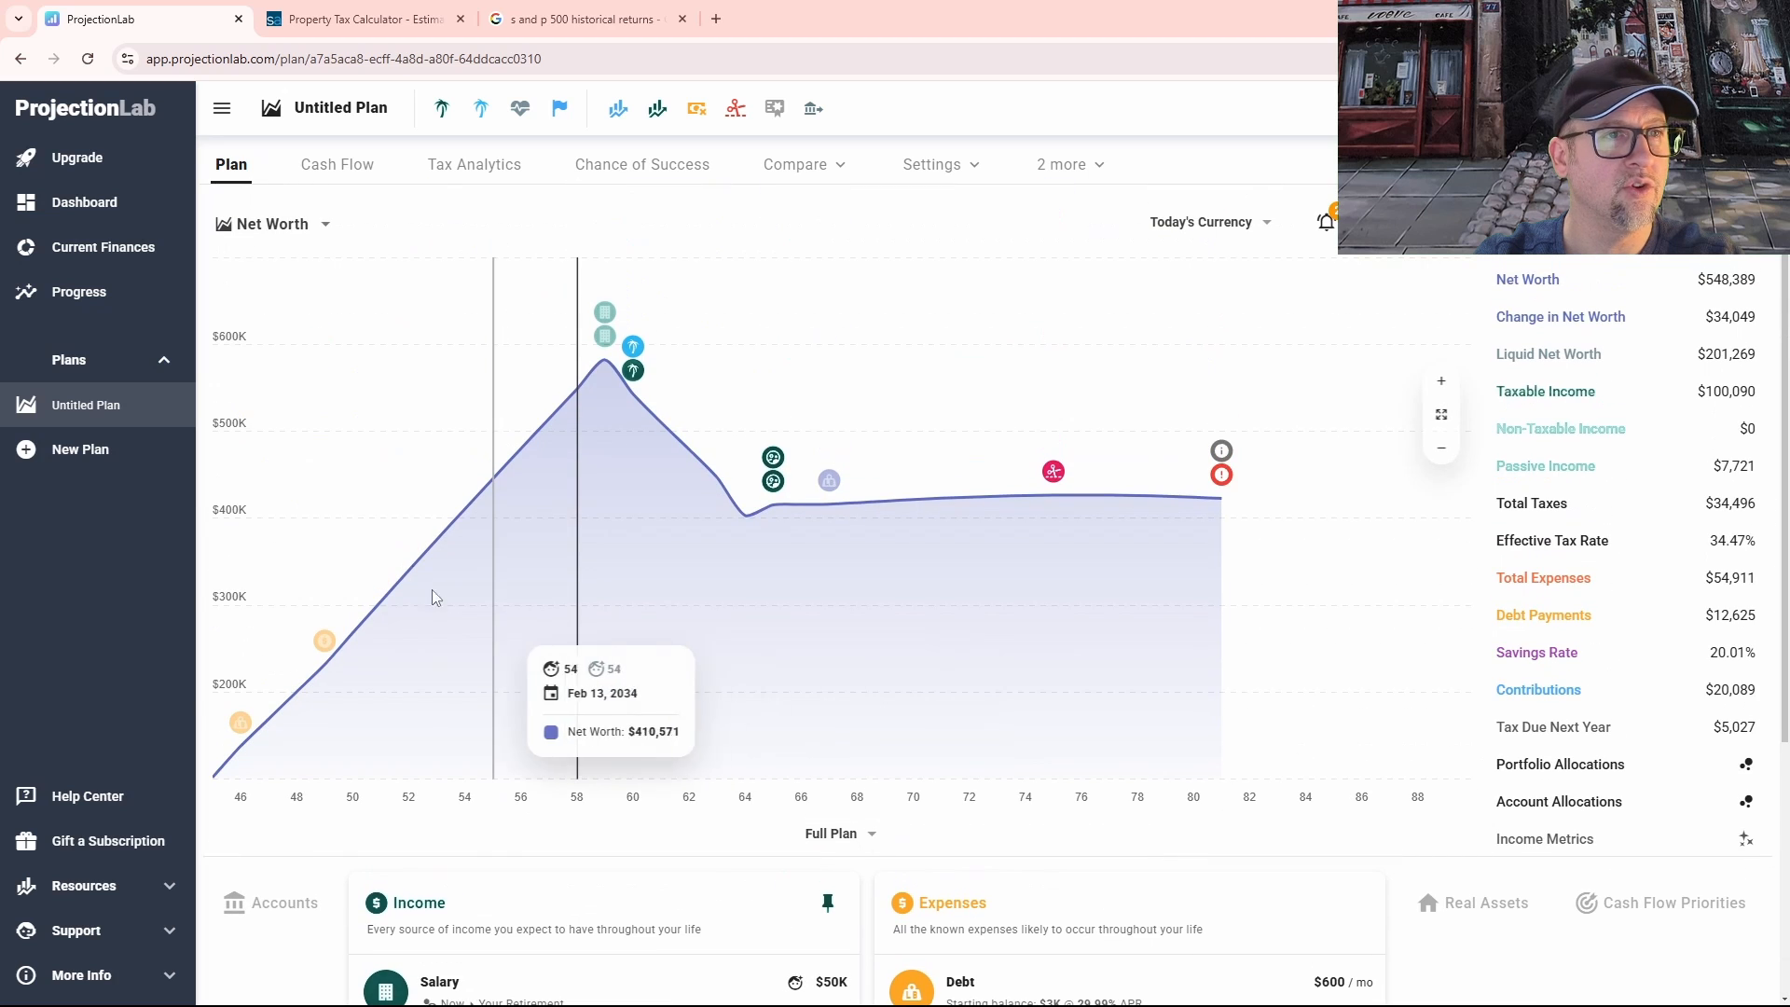
scroll(731, 811, down, 4)
scroll(956, 816, up, 4)
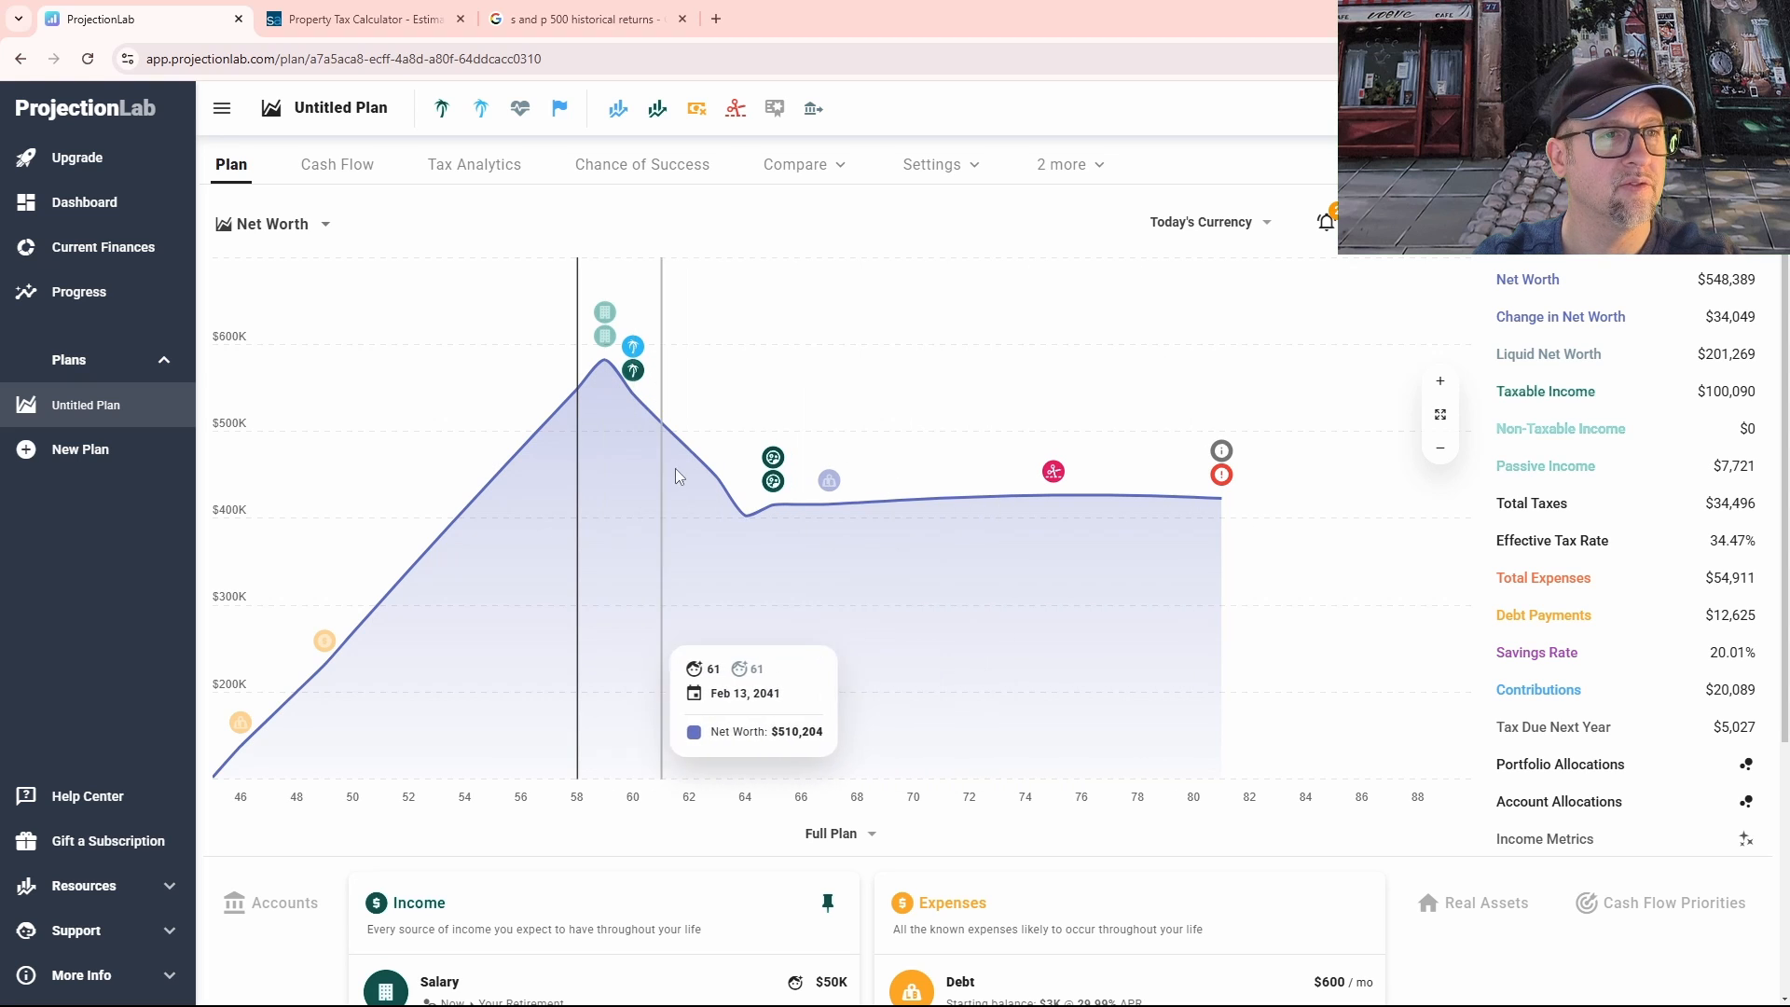
Step: Set the first earner's Salary to a yearly Increase of 2.50% and save it
scroll(675, 468, down, 4)
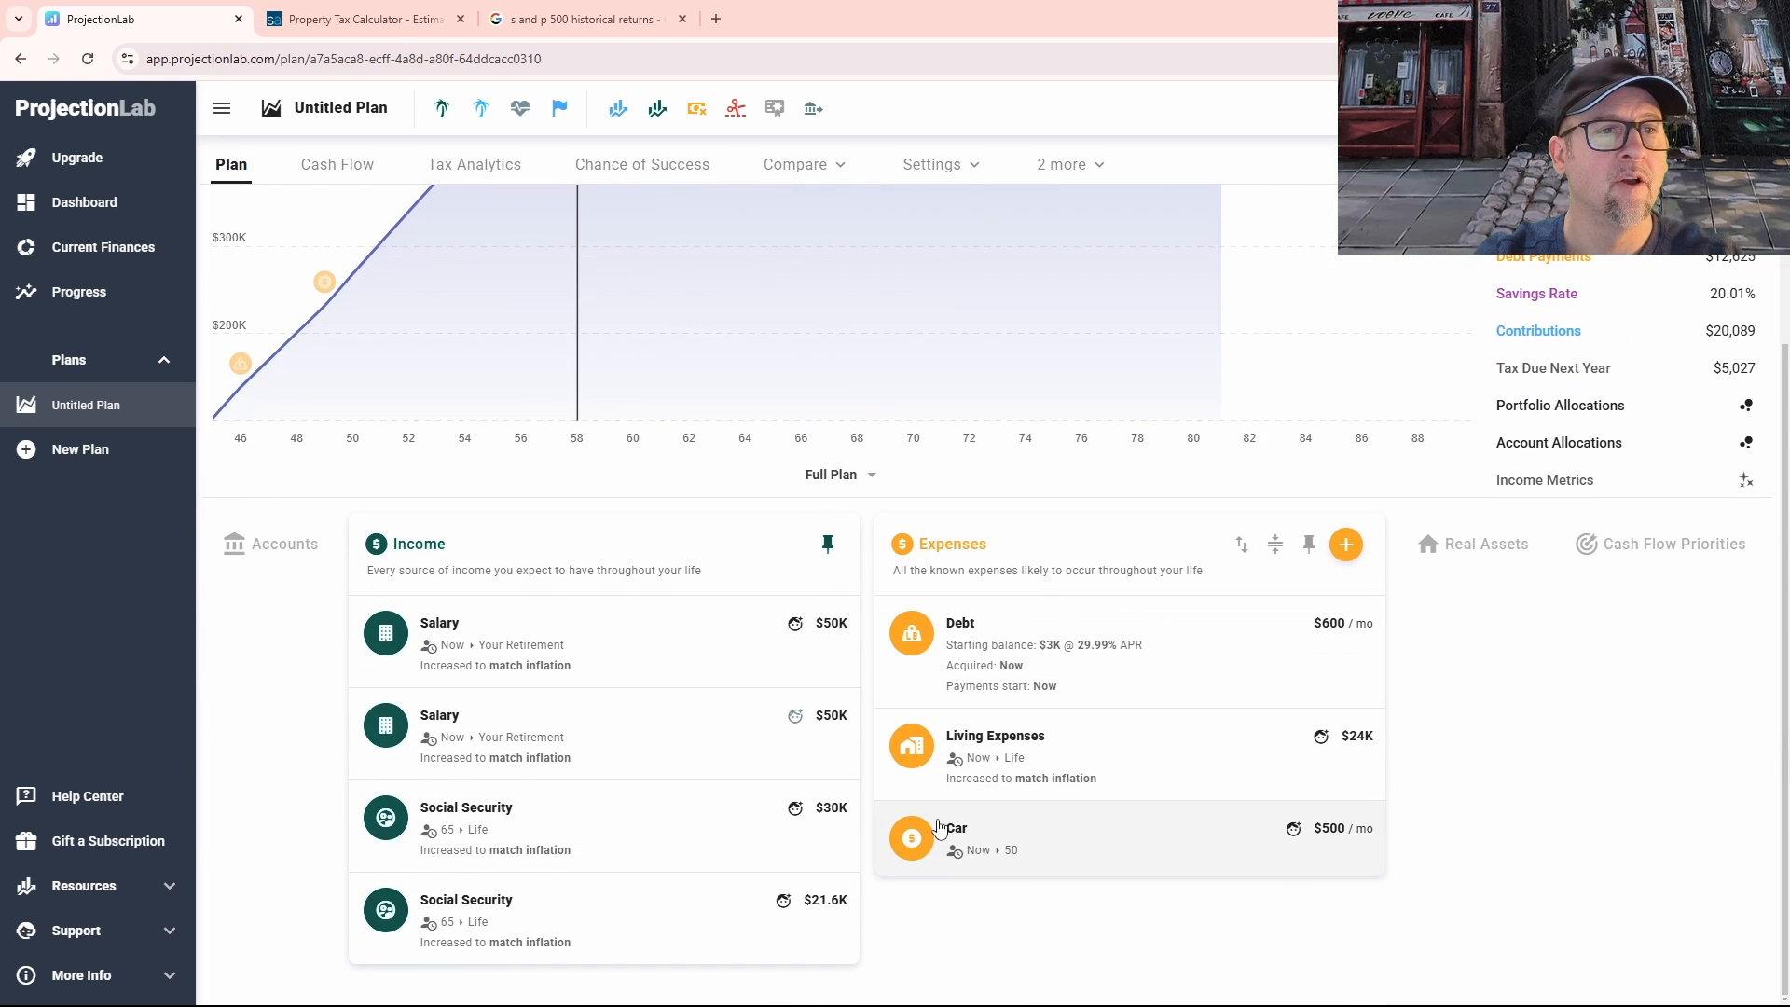
click(528, 650)
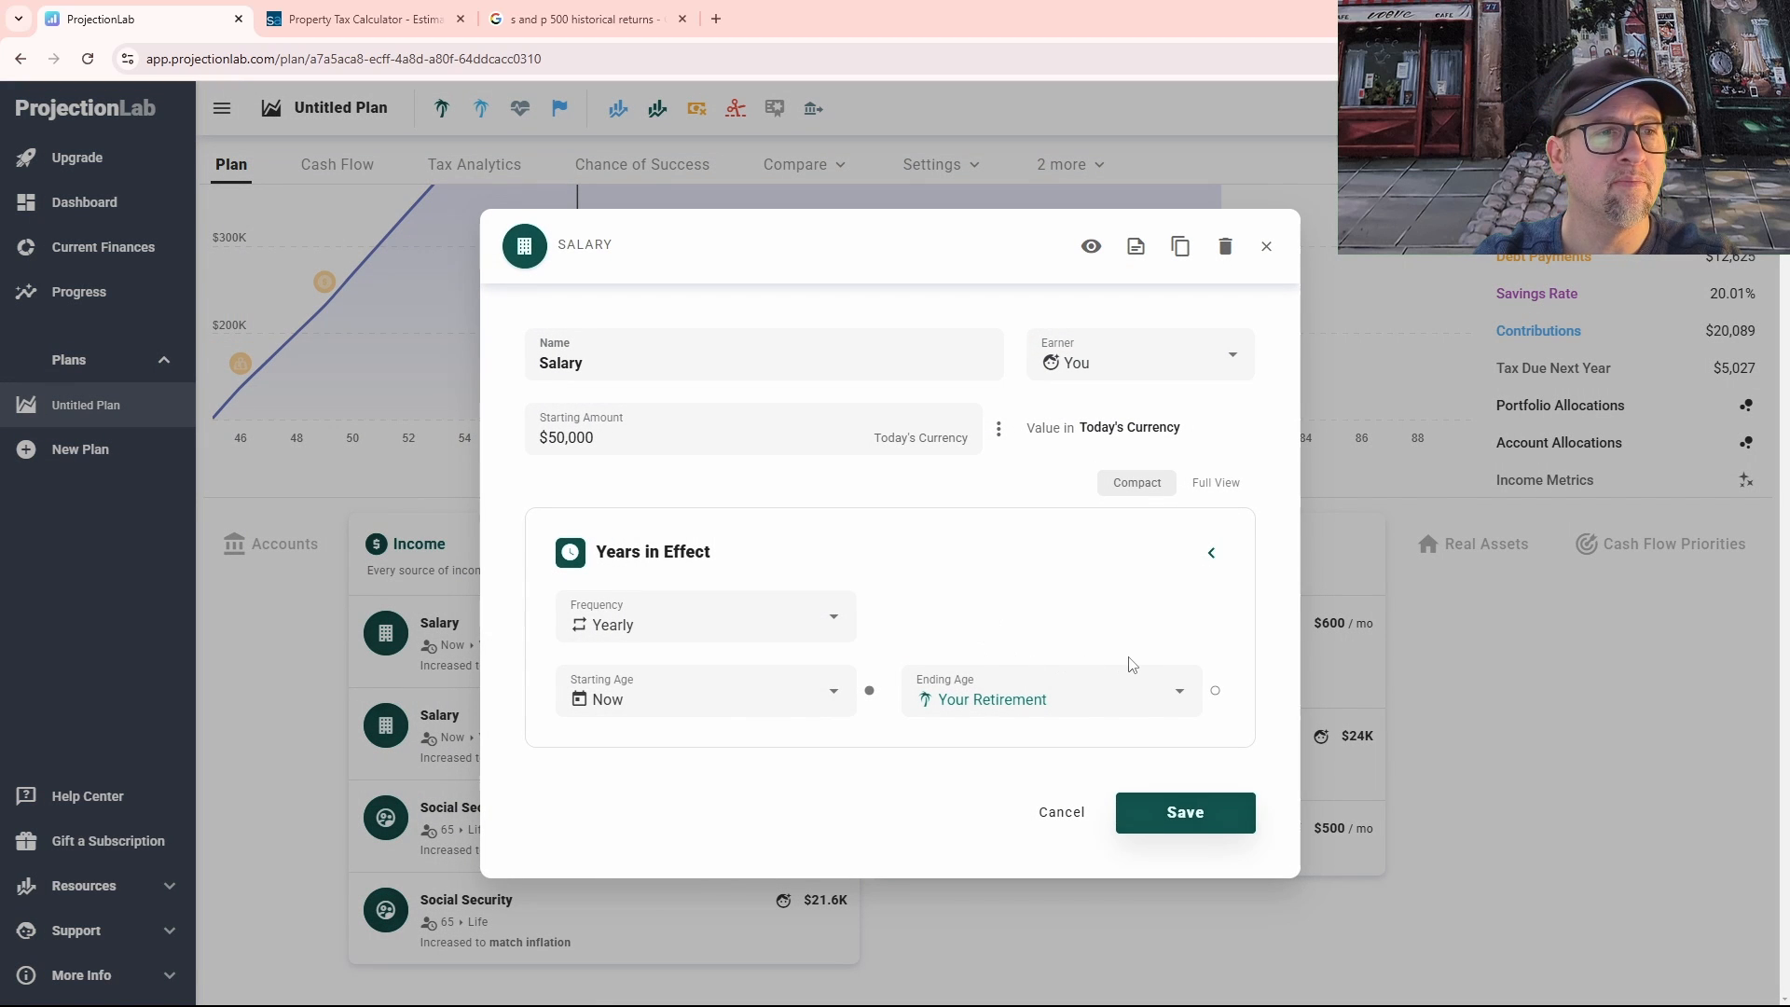
click(1211, 552)
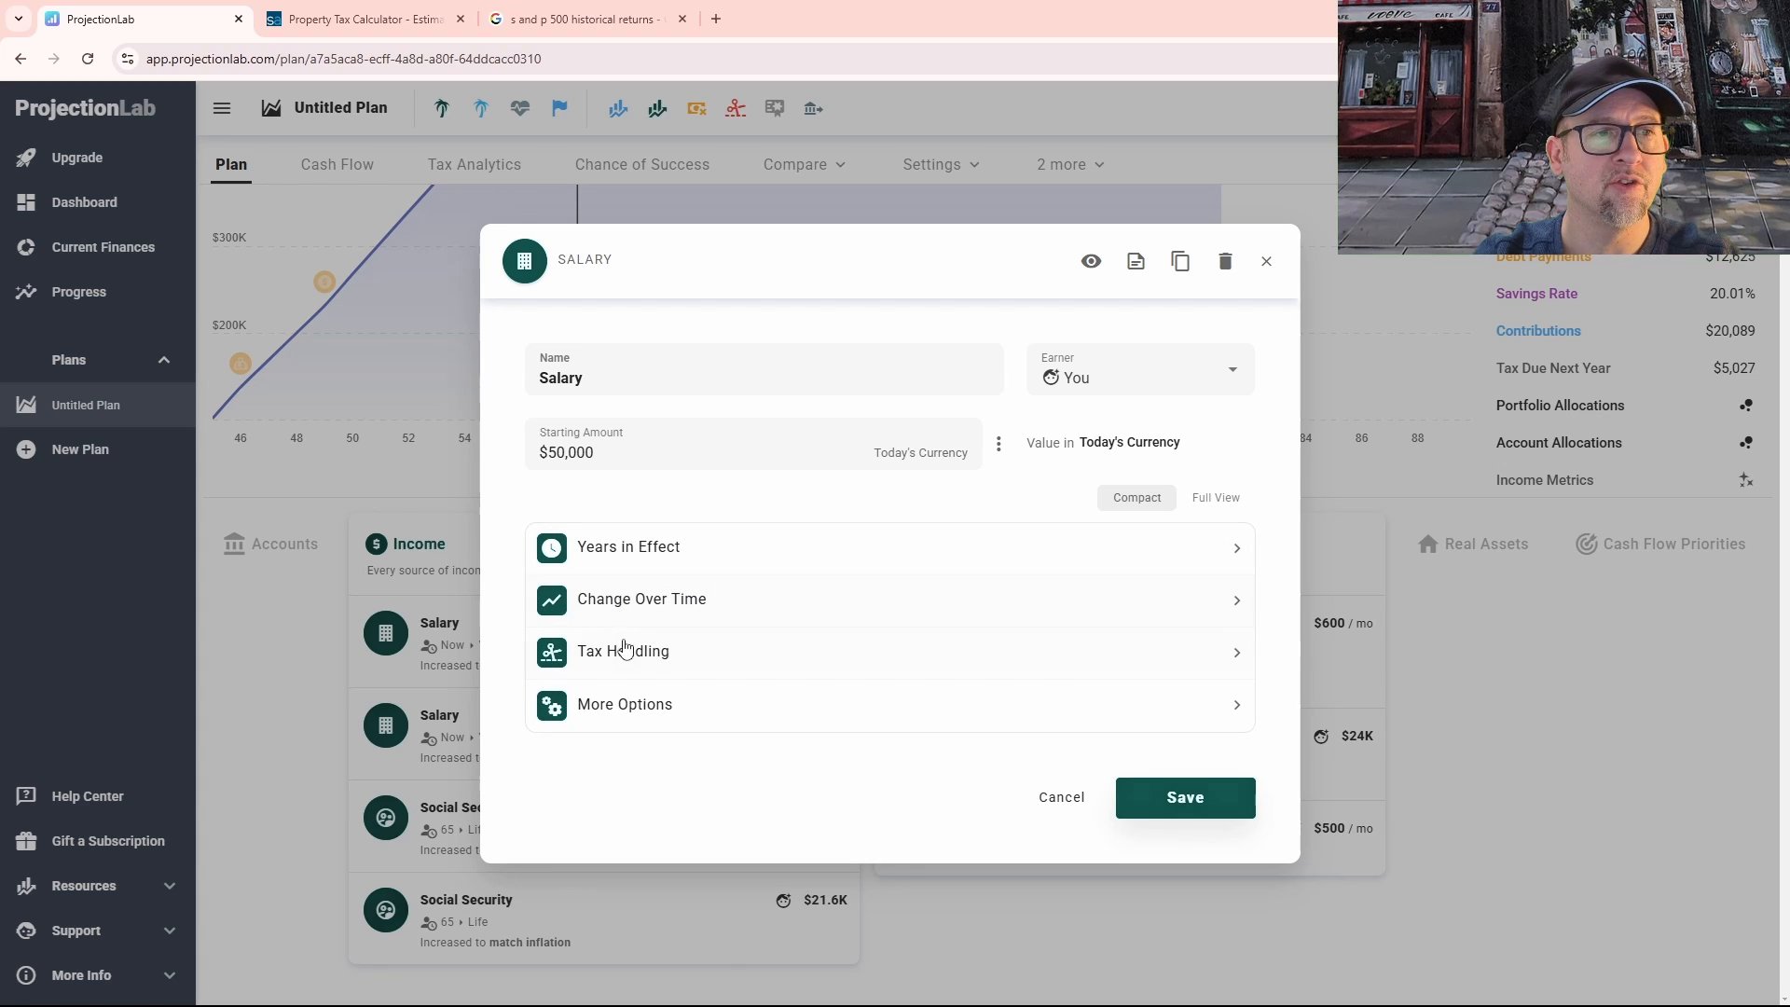
click(627, 600)
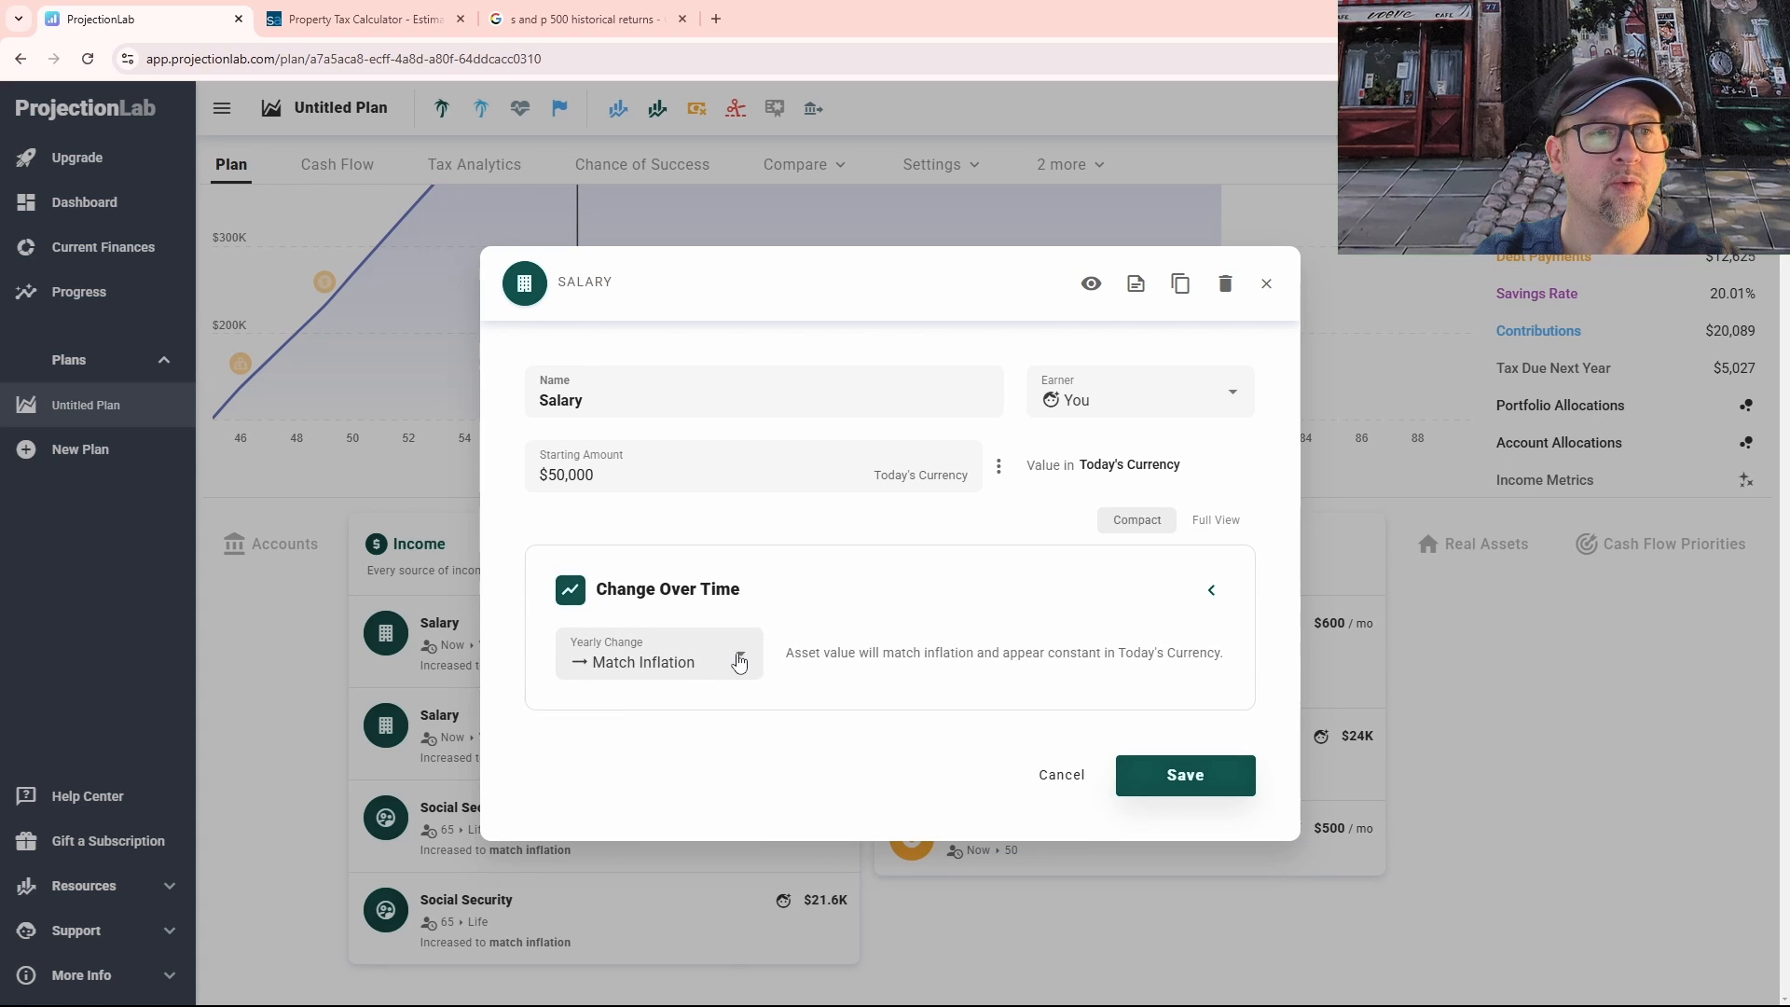
click(745, 659)
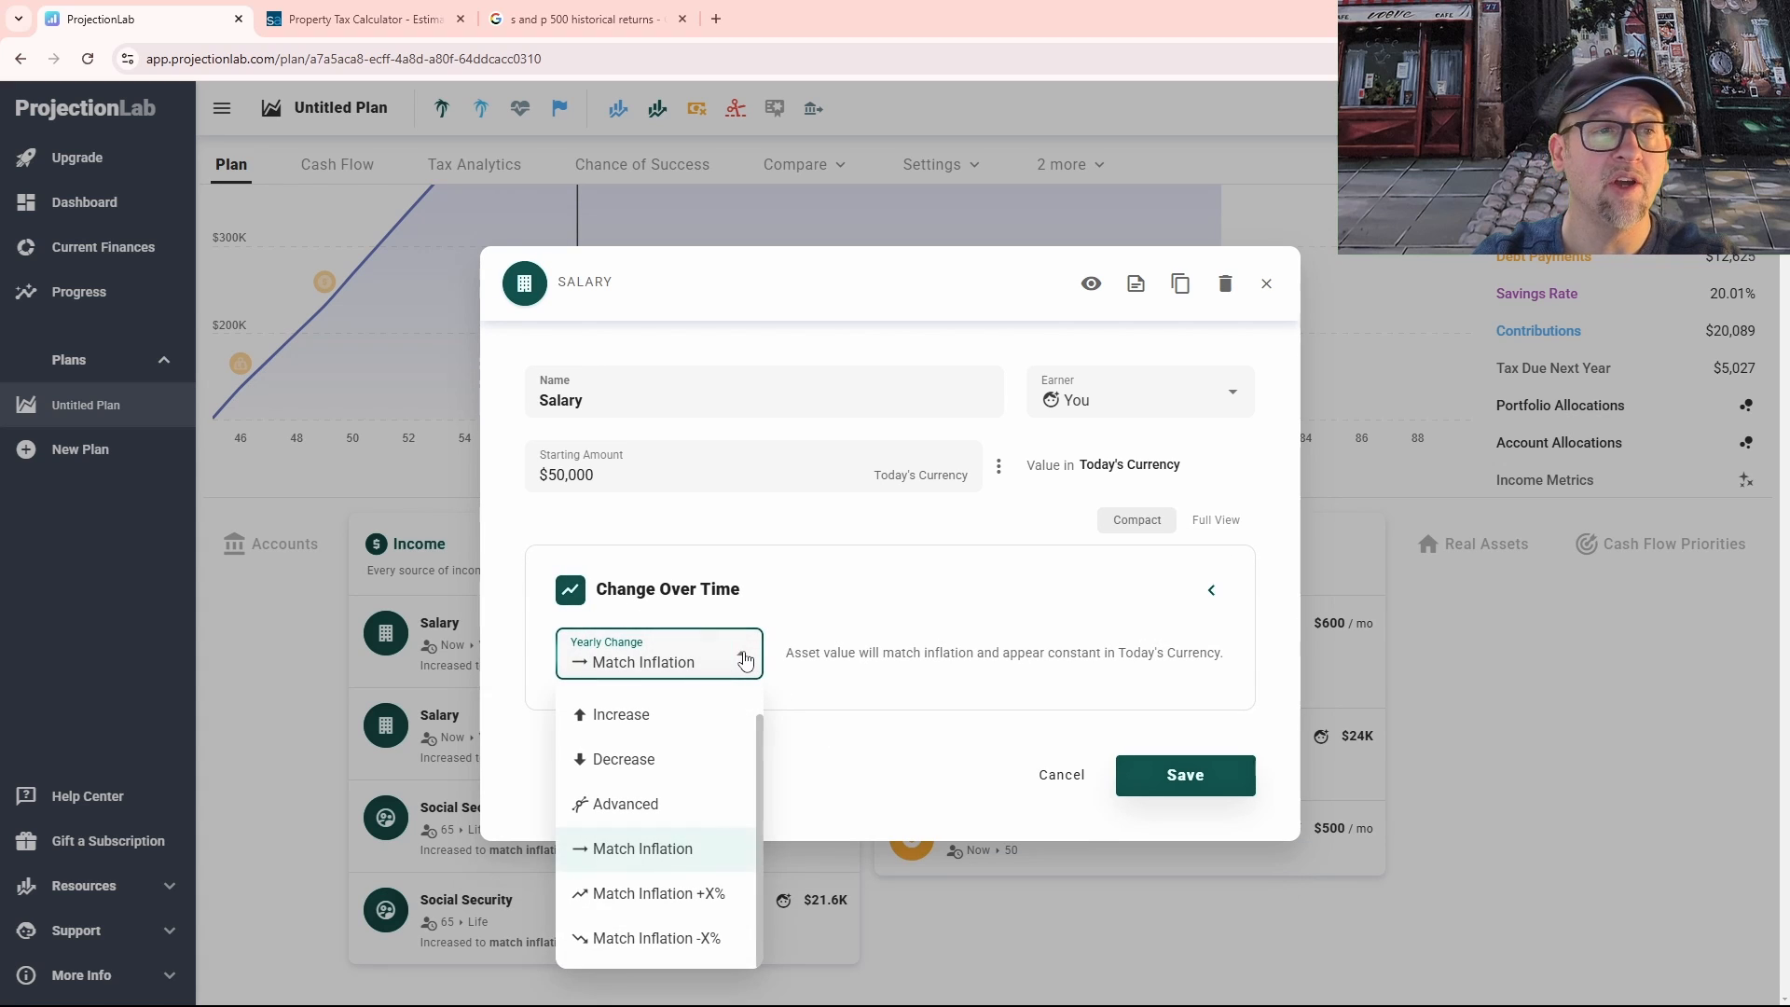
click(616, 718)
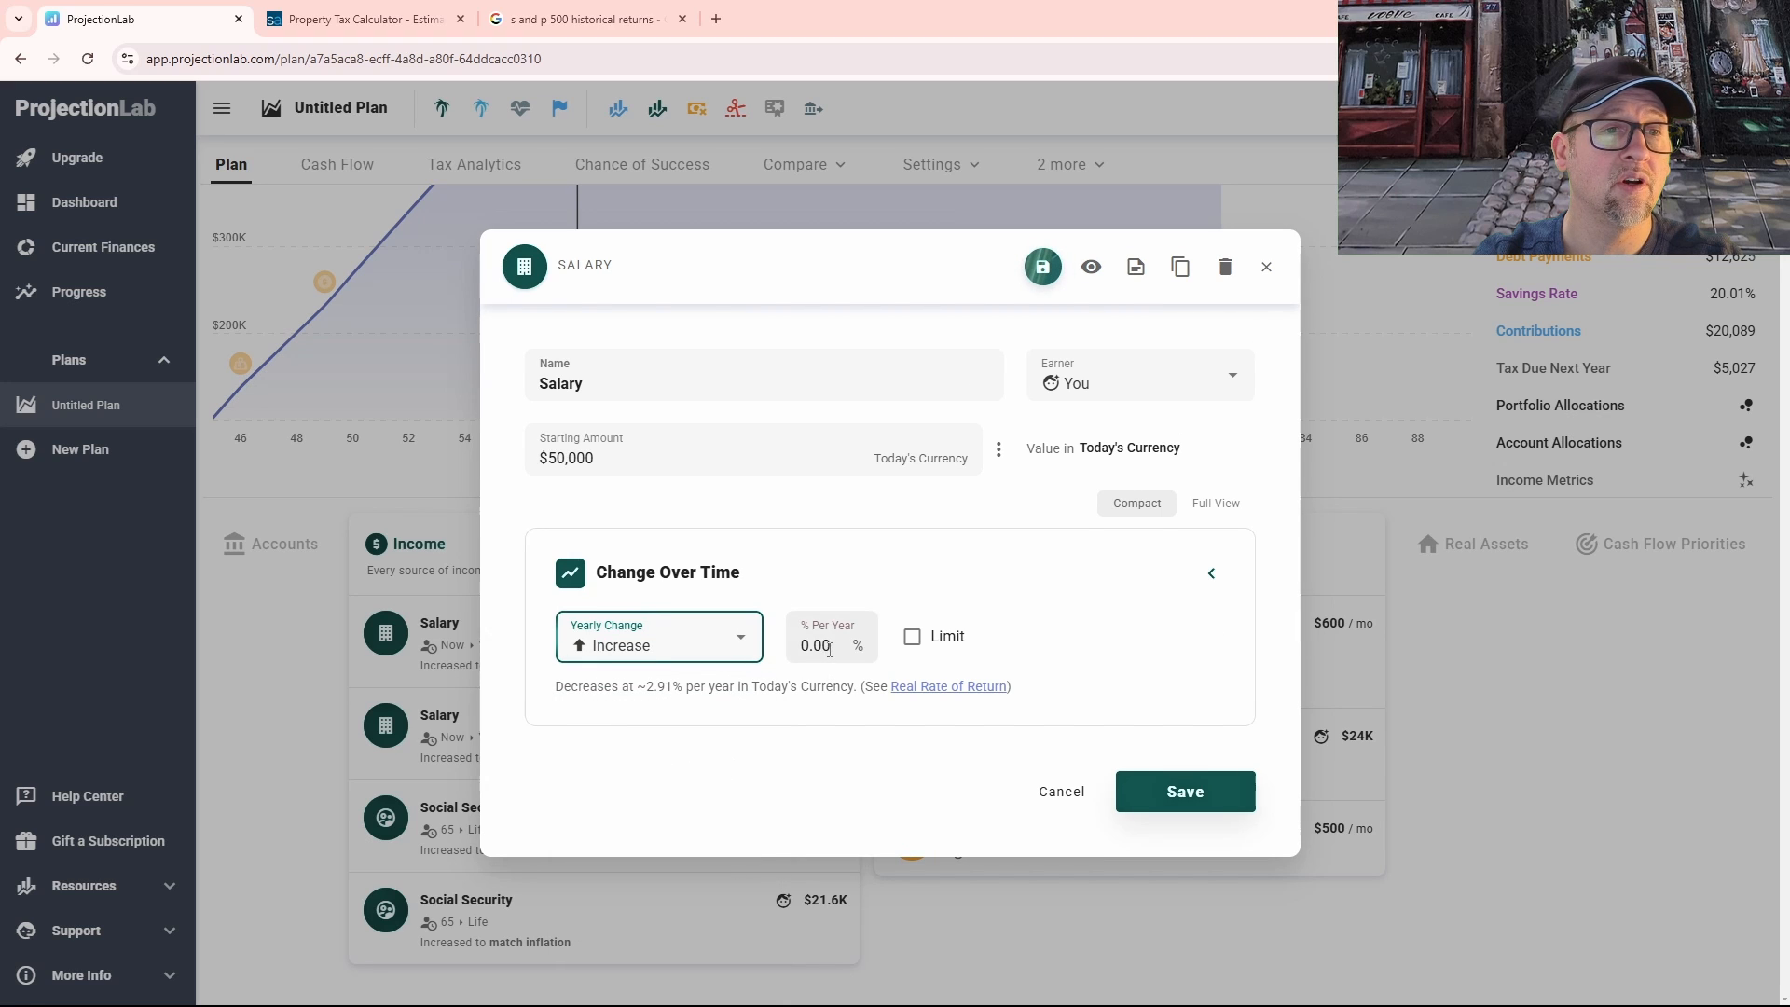
click(830, 650)
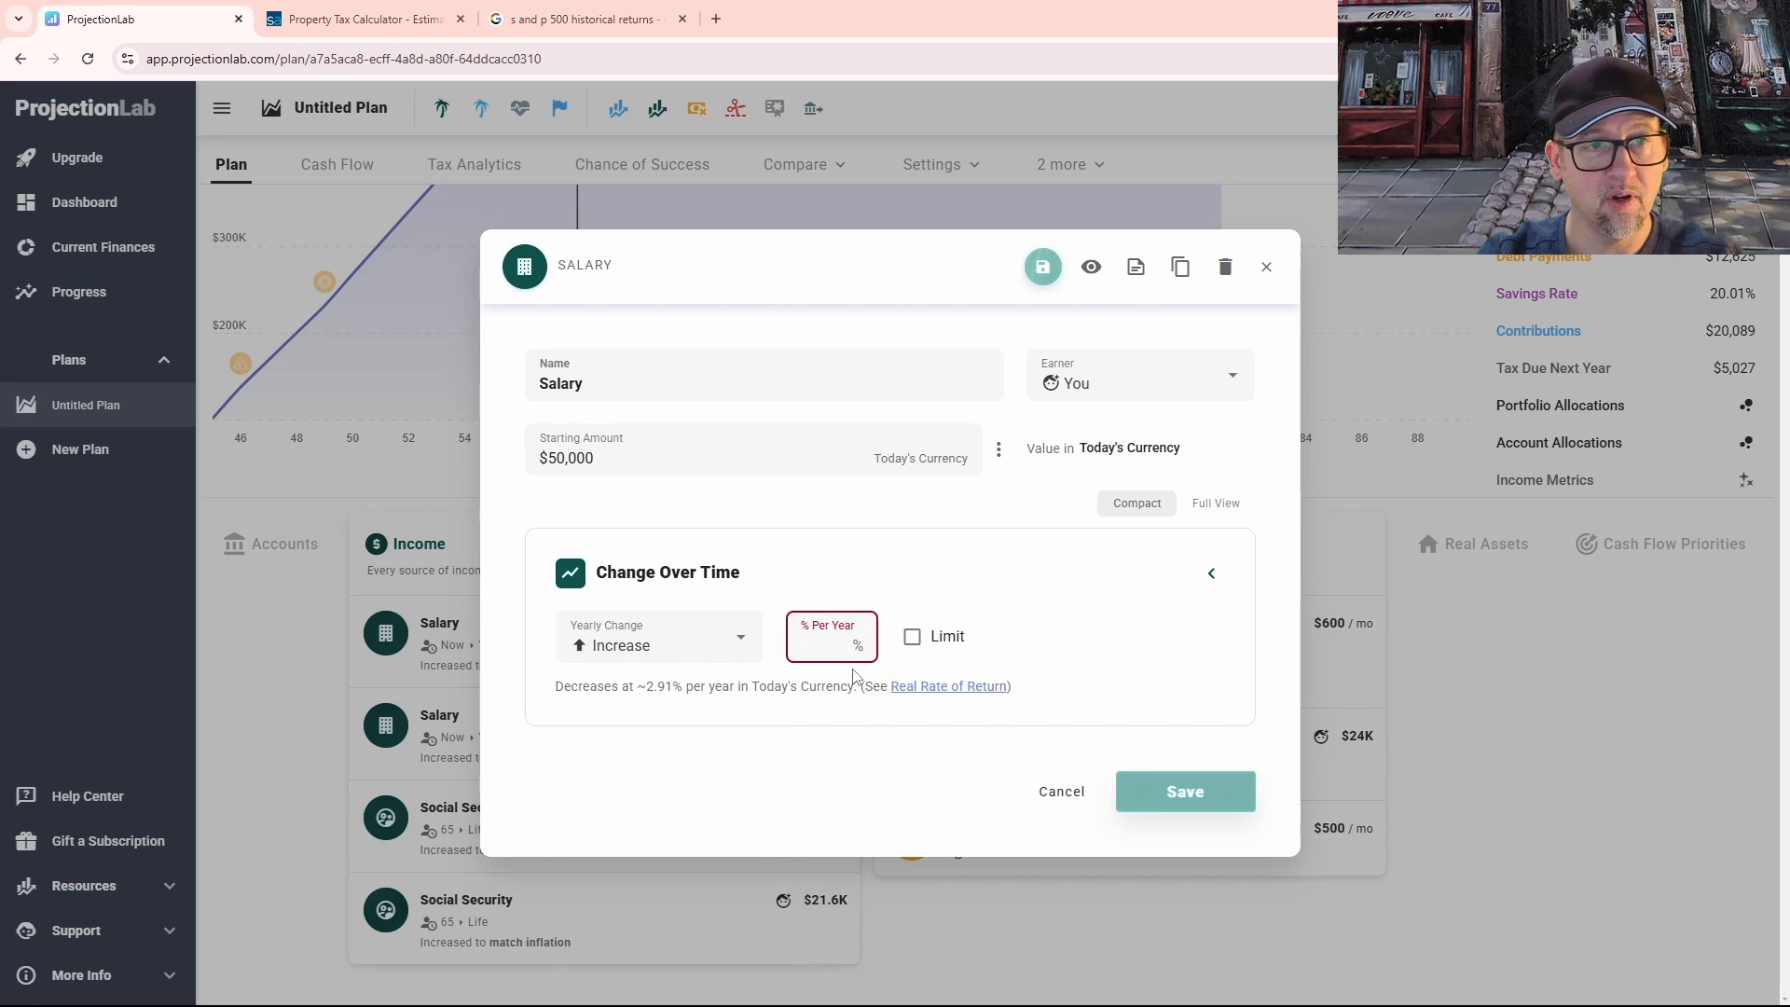
text(2.50)
key(Return)
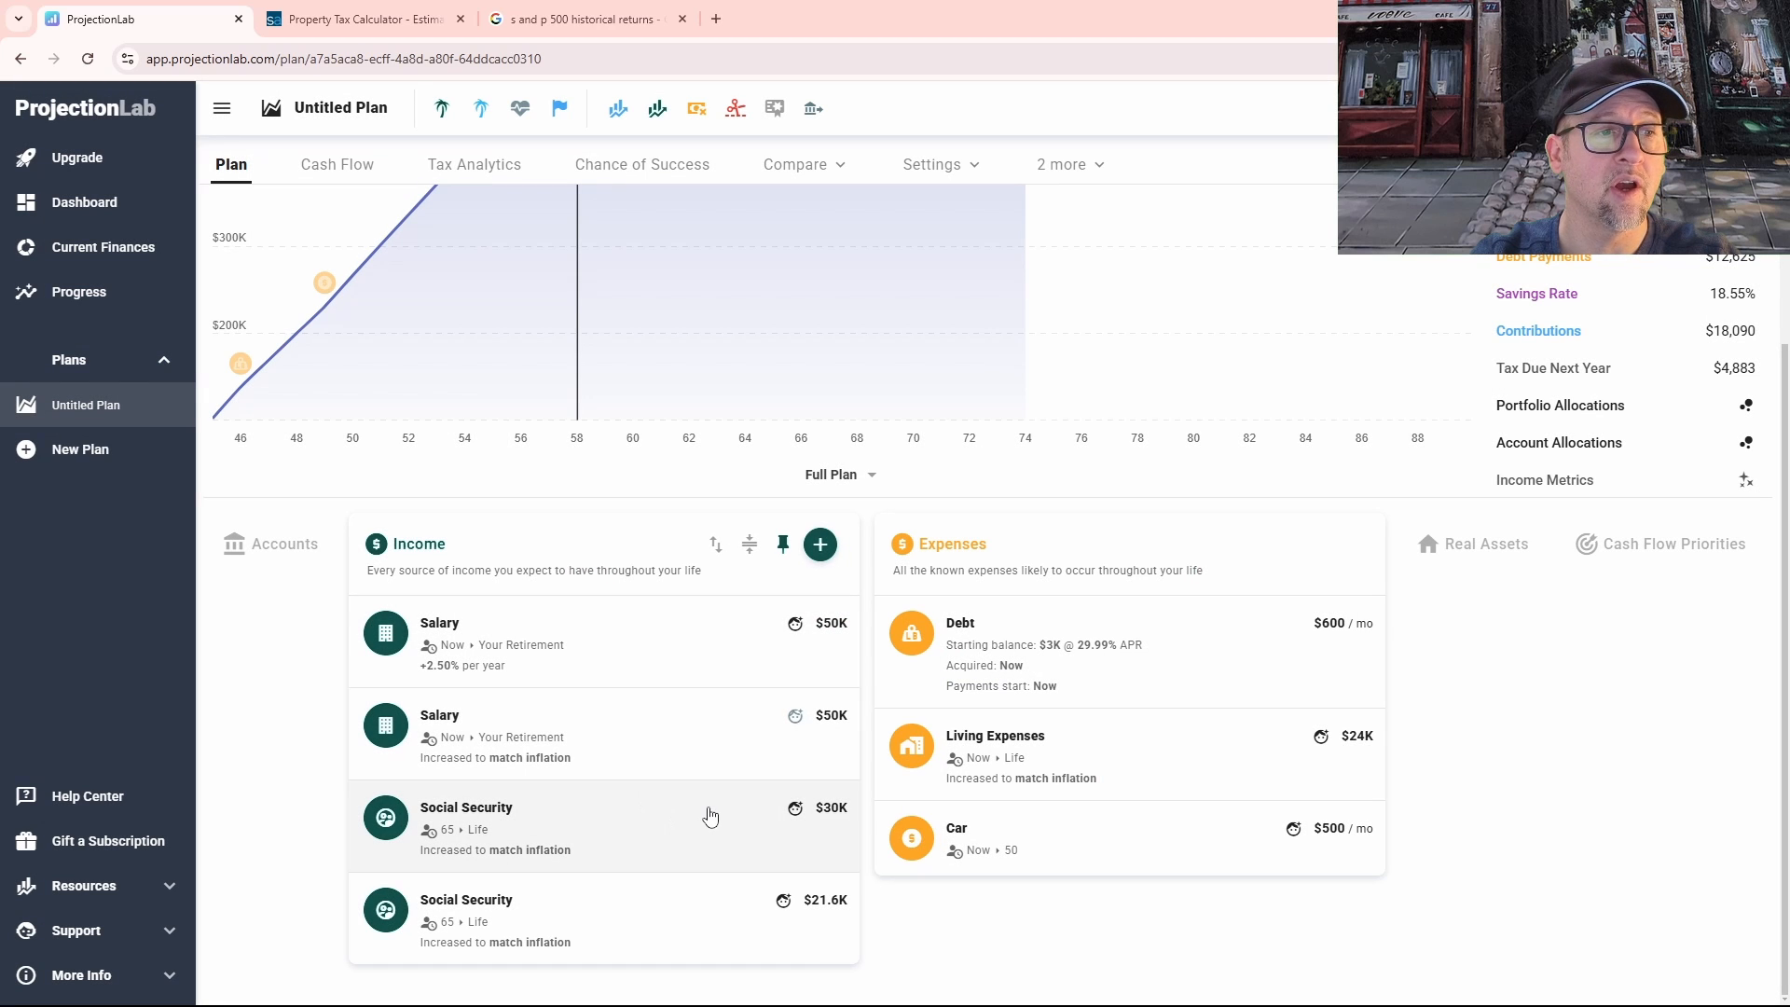
Step: Check how the net worth chart responds to the 2.50% yearly salary increase
scroll(711, 802, up, 4)
scroll(955, 606, down, 5)
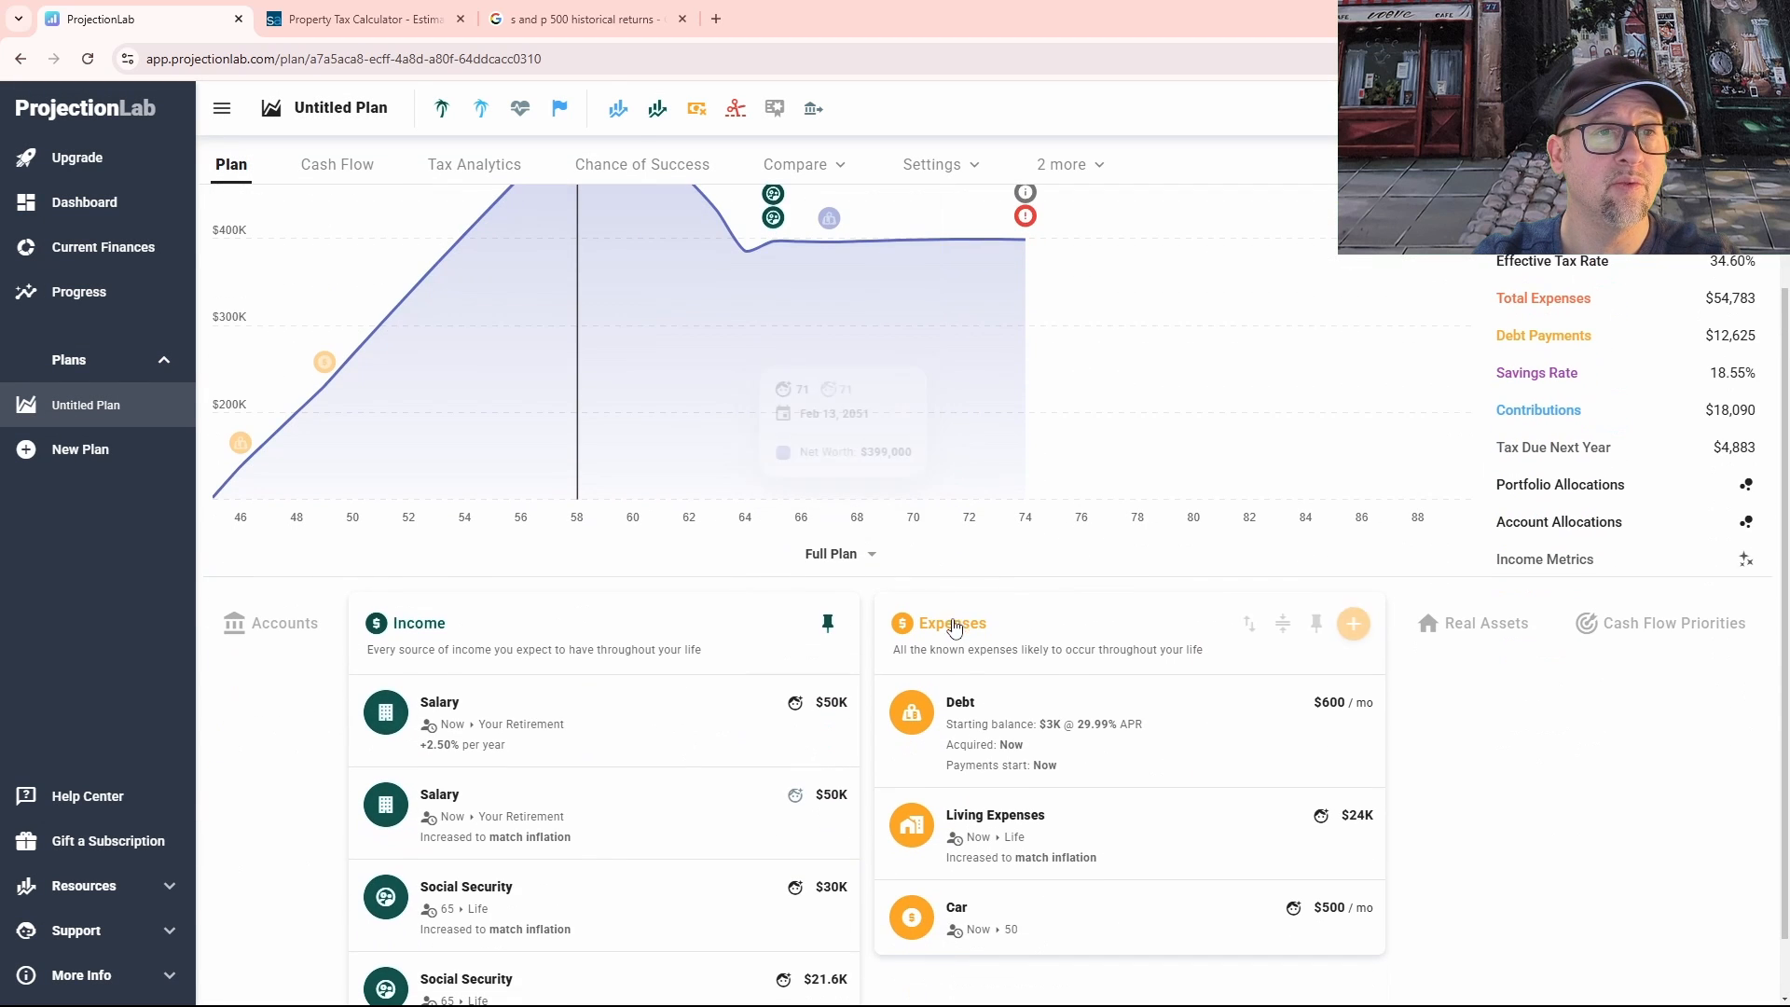
scroll(970, 601, up, 5)
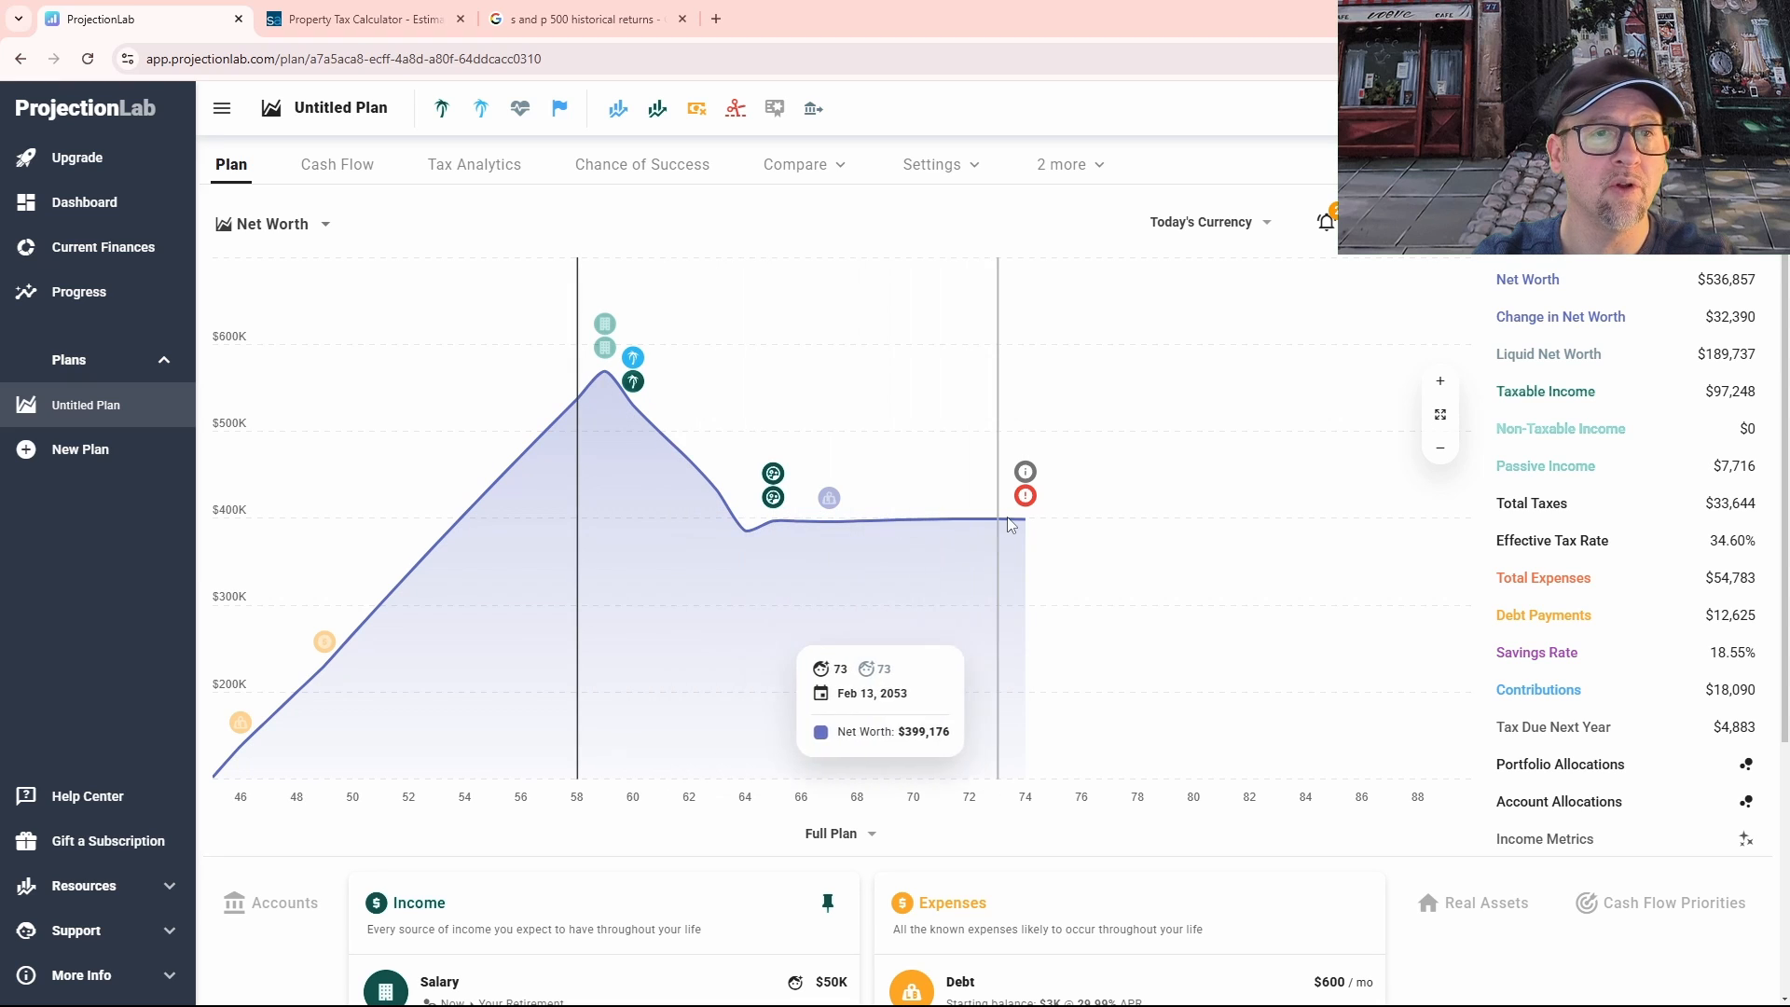
Step: Set the first earner's Salary yearly change back to Match Inflation and save it
scroll(1031, 529, down, 4)
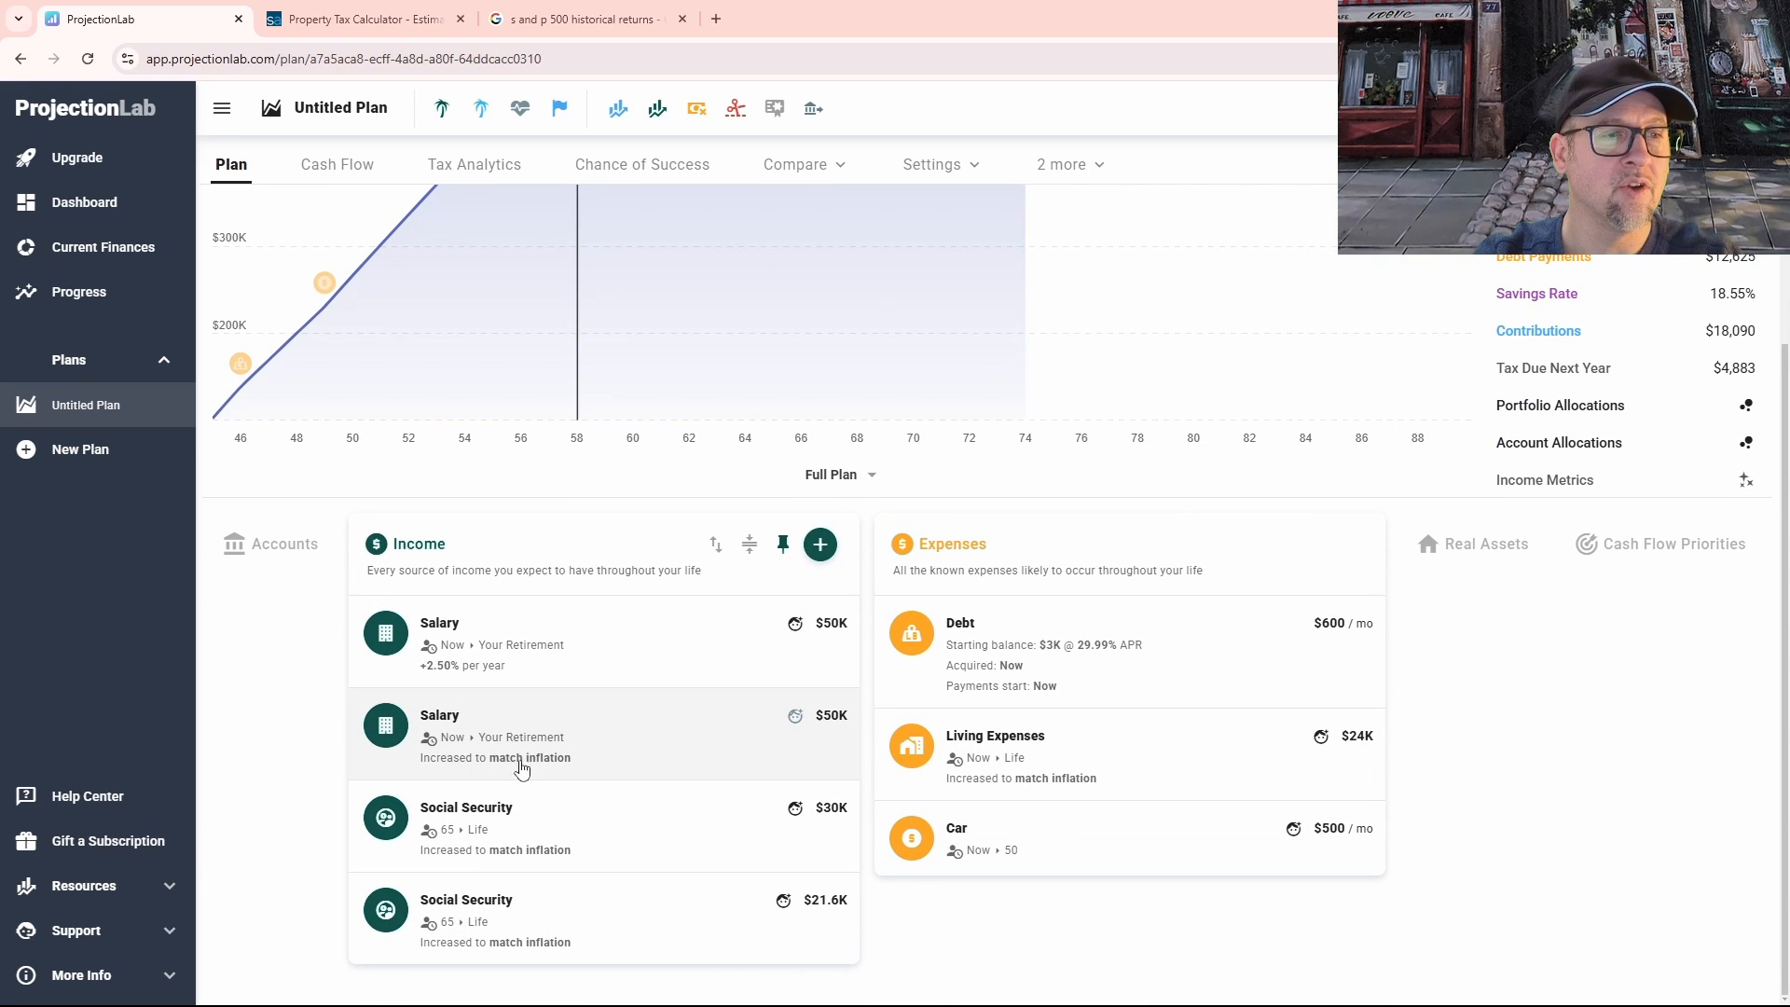
click(531, 670)
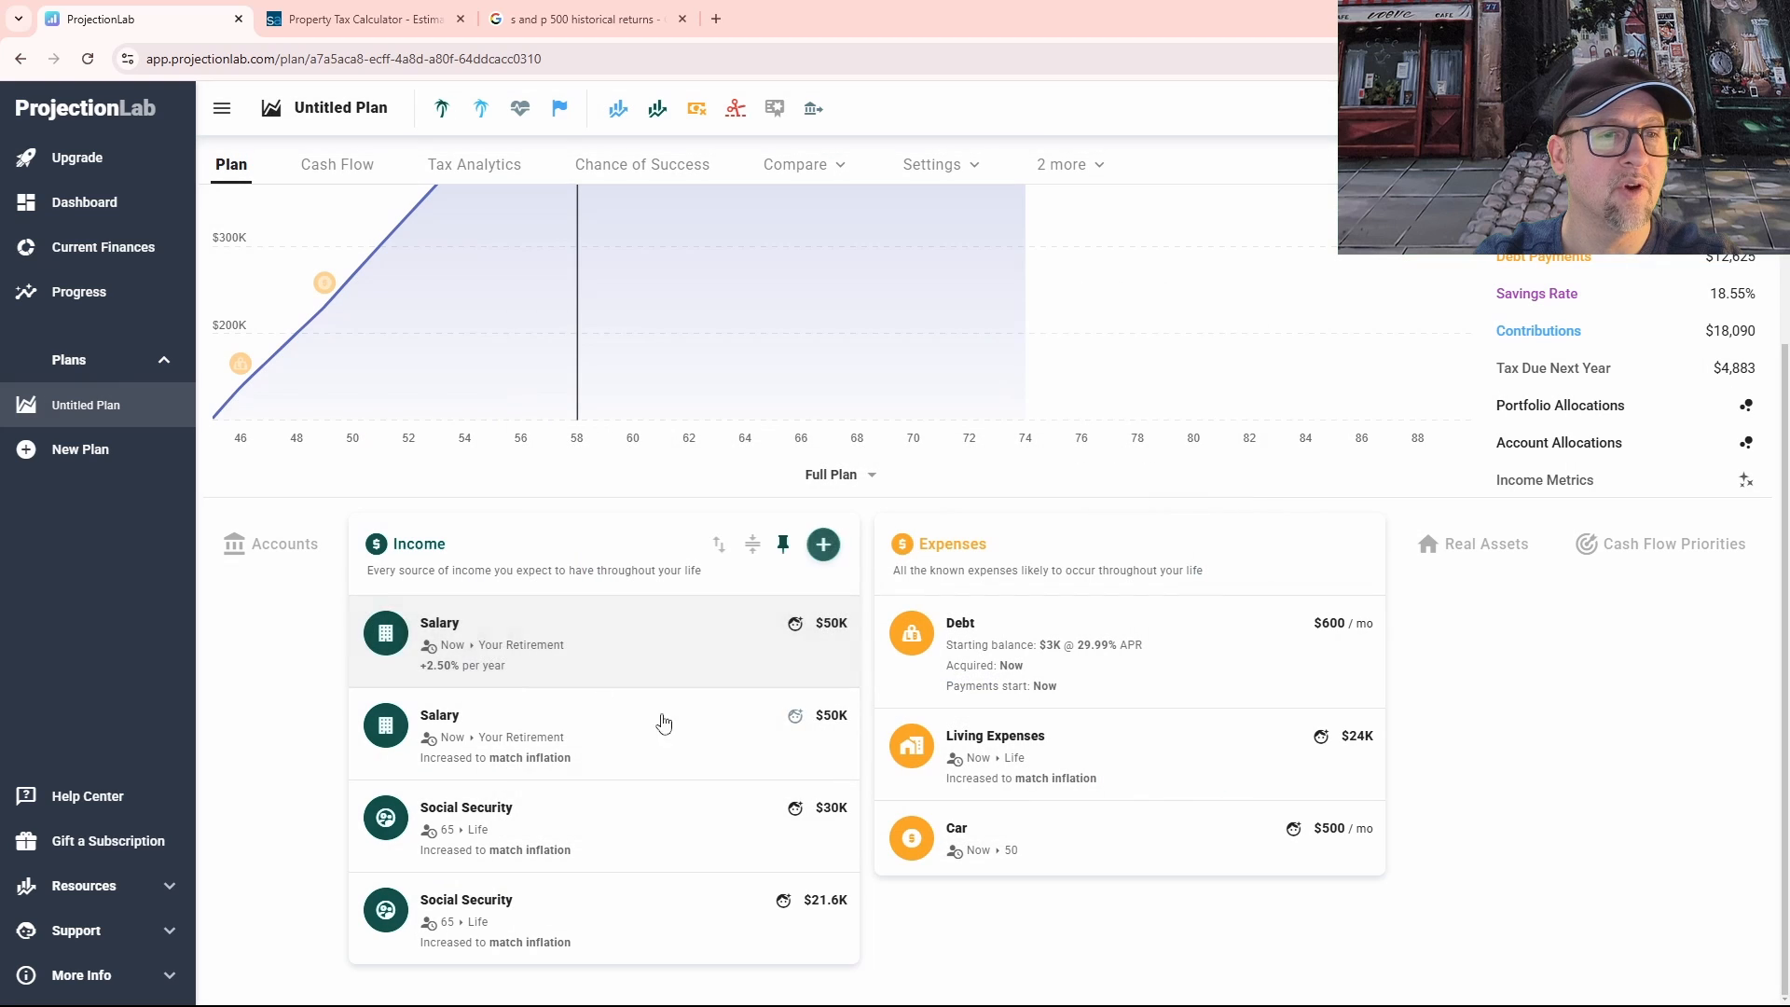
click(572, 648)
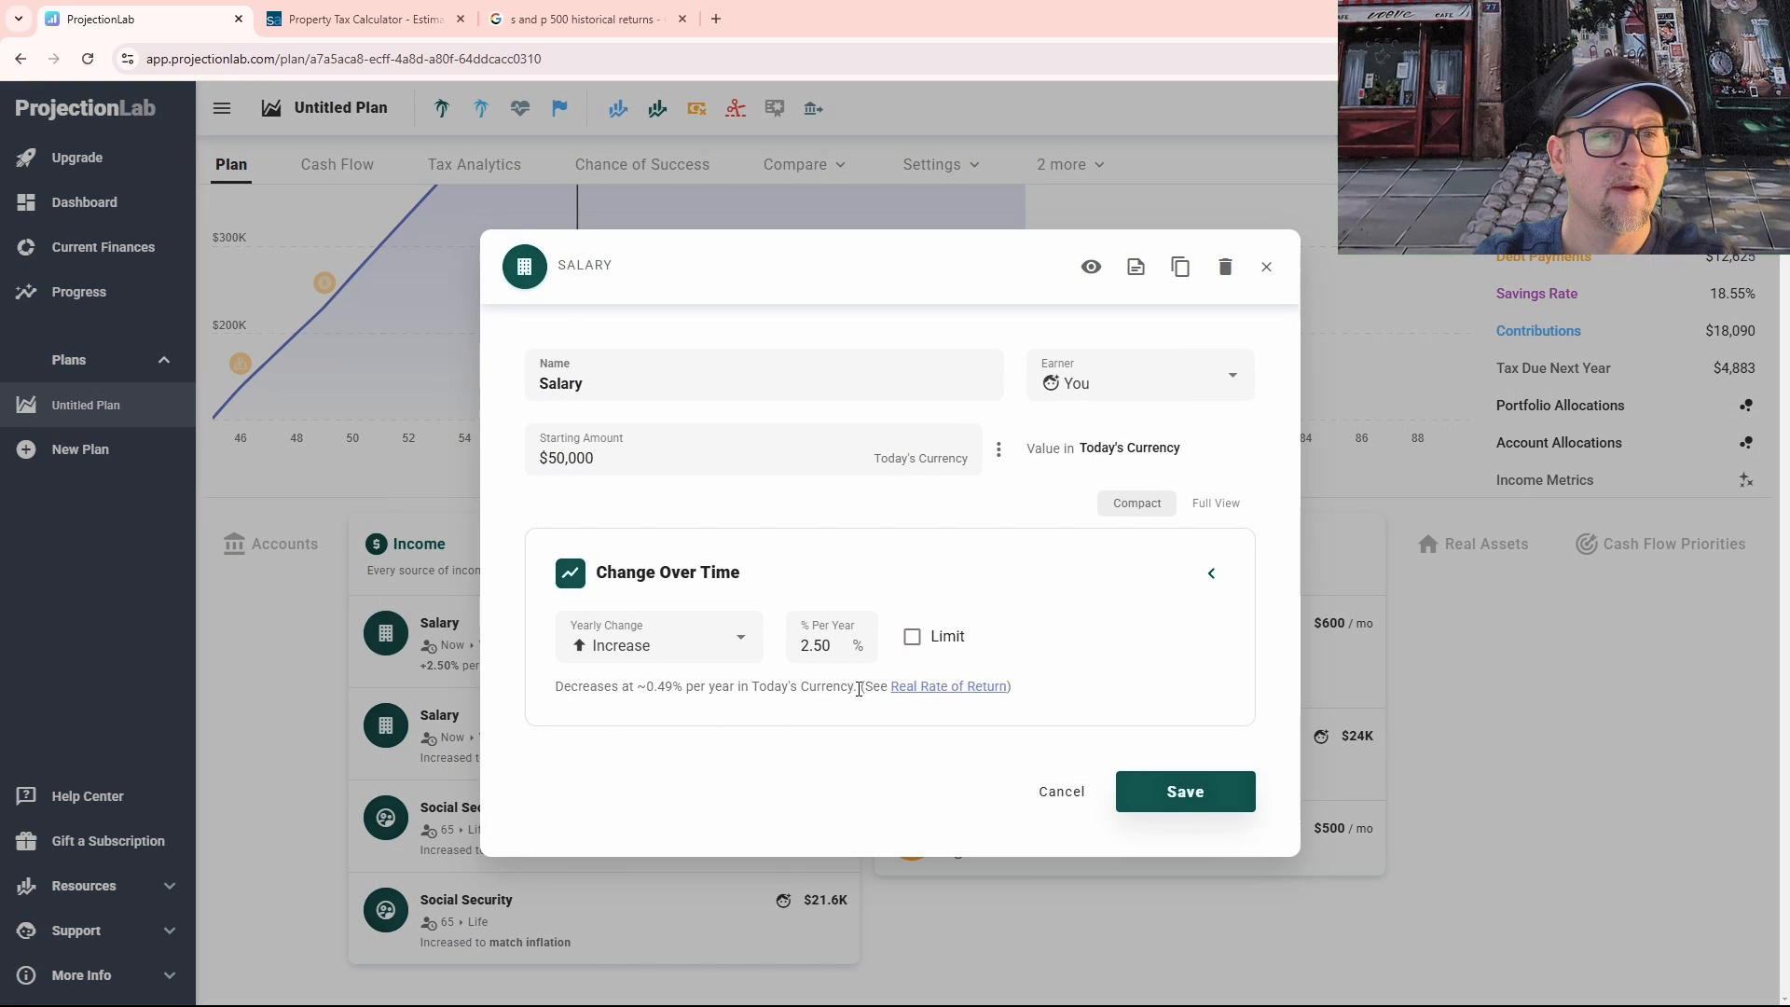
click(1212, 572)
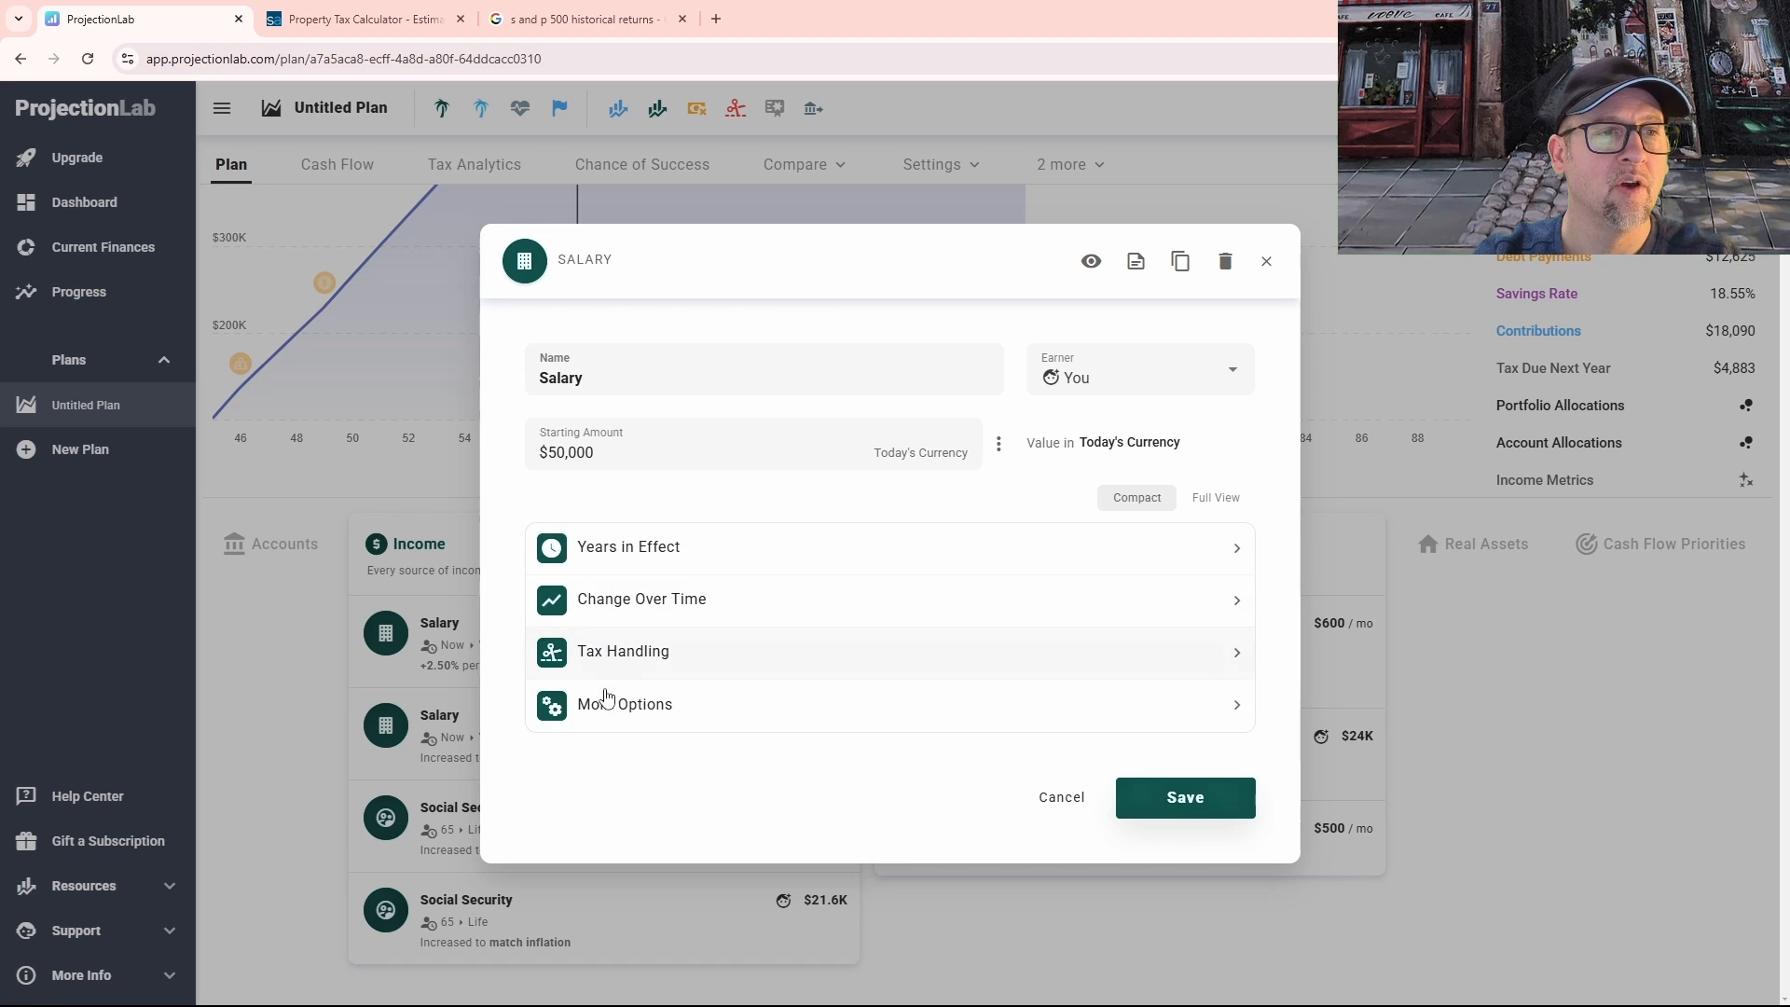
click(607, 602)
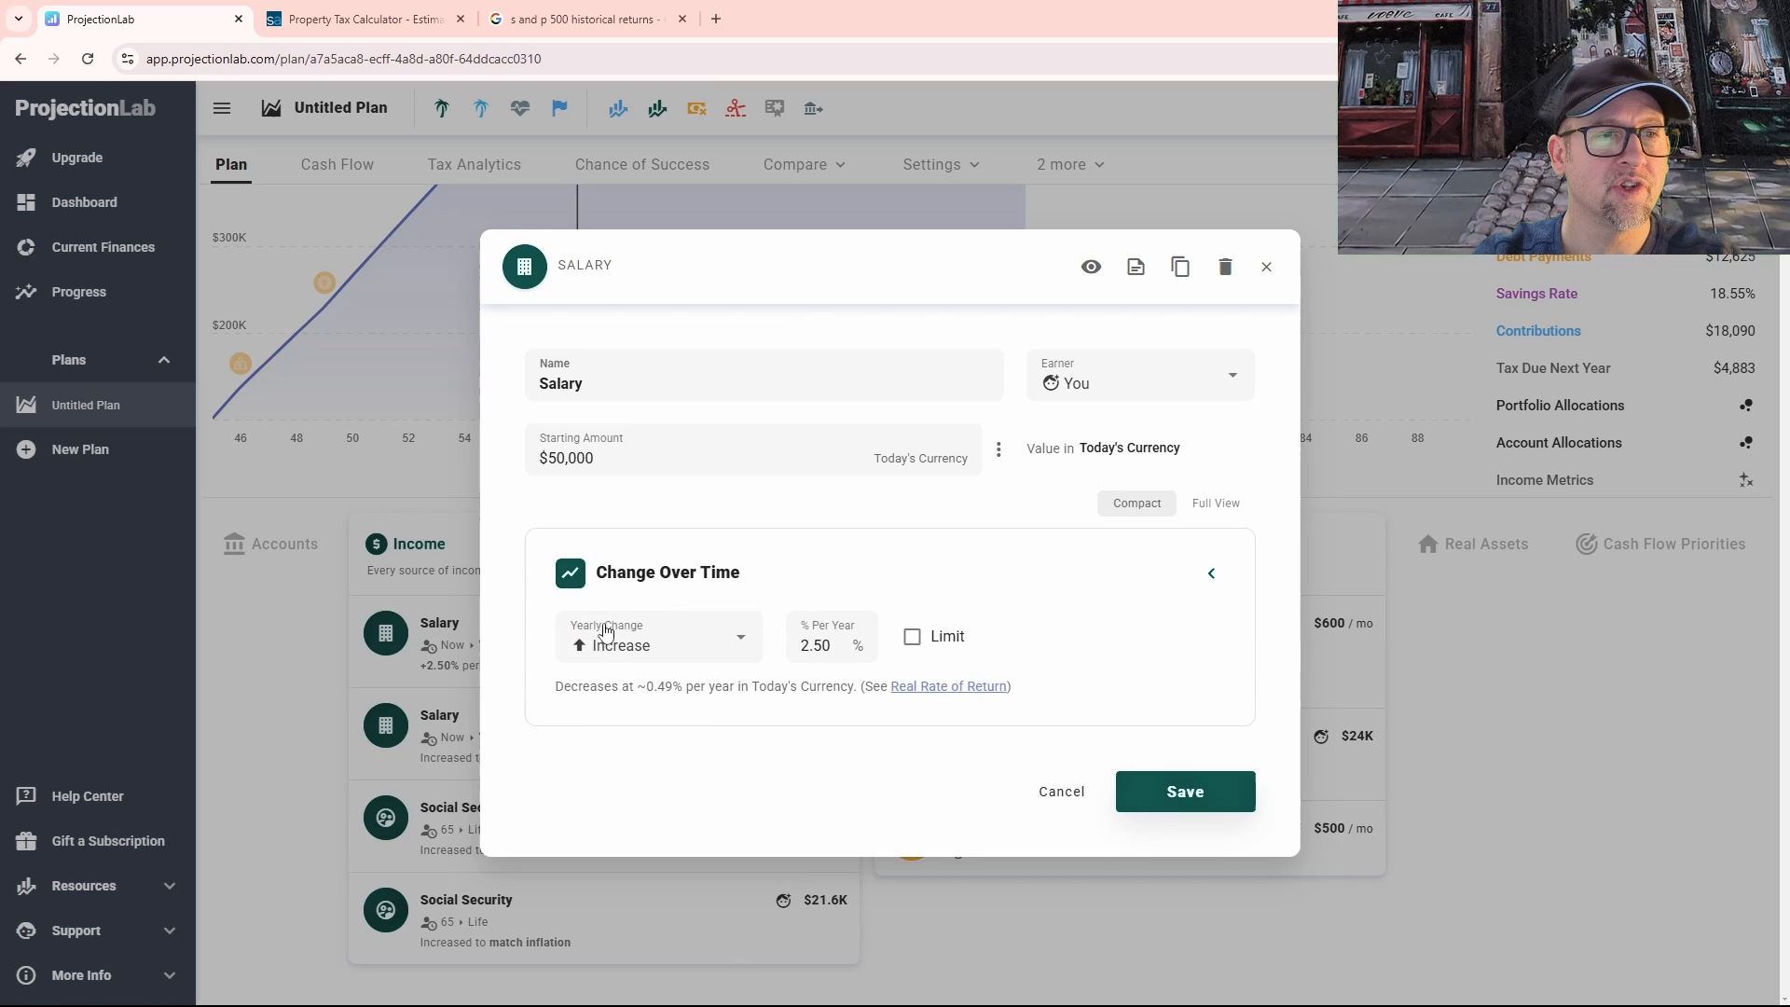
click(742, 642)
click(636, 830)
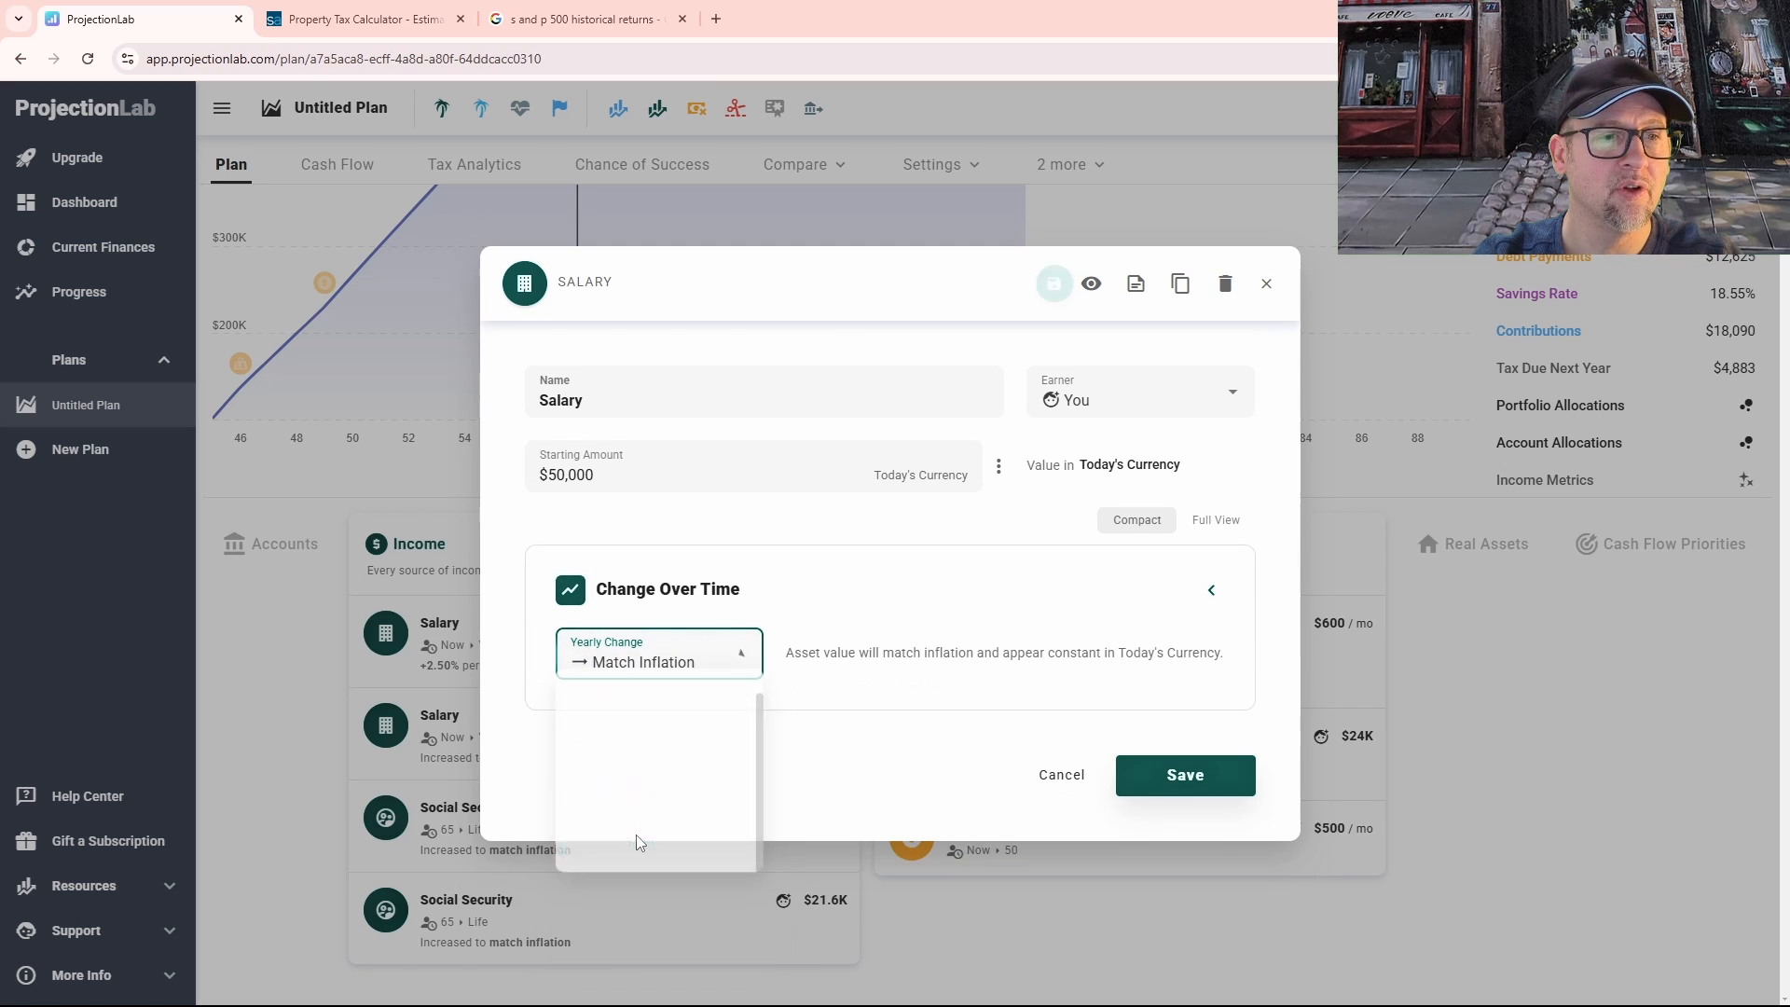
click(1173, 780)
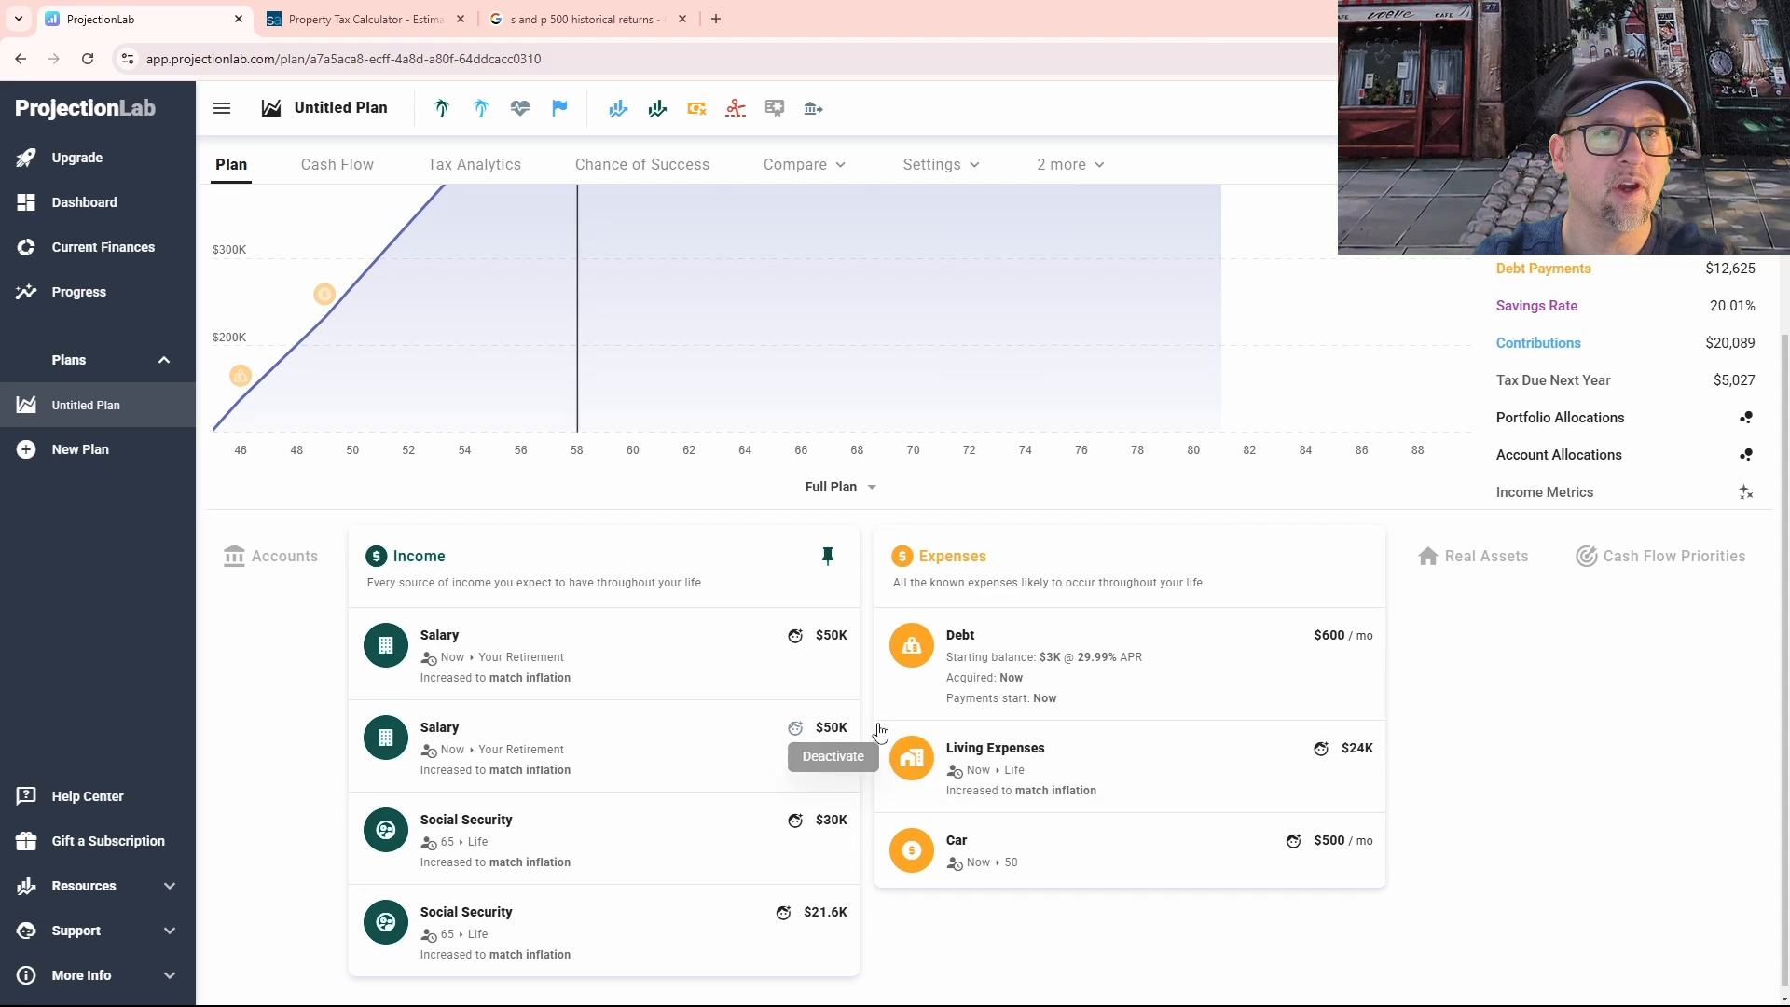
Step: Examine the net worth chart and the warning markers in the projection's final year
scroll(796, 718, up, 4)
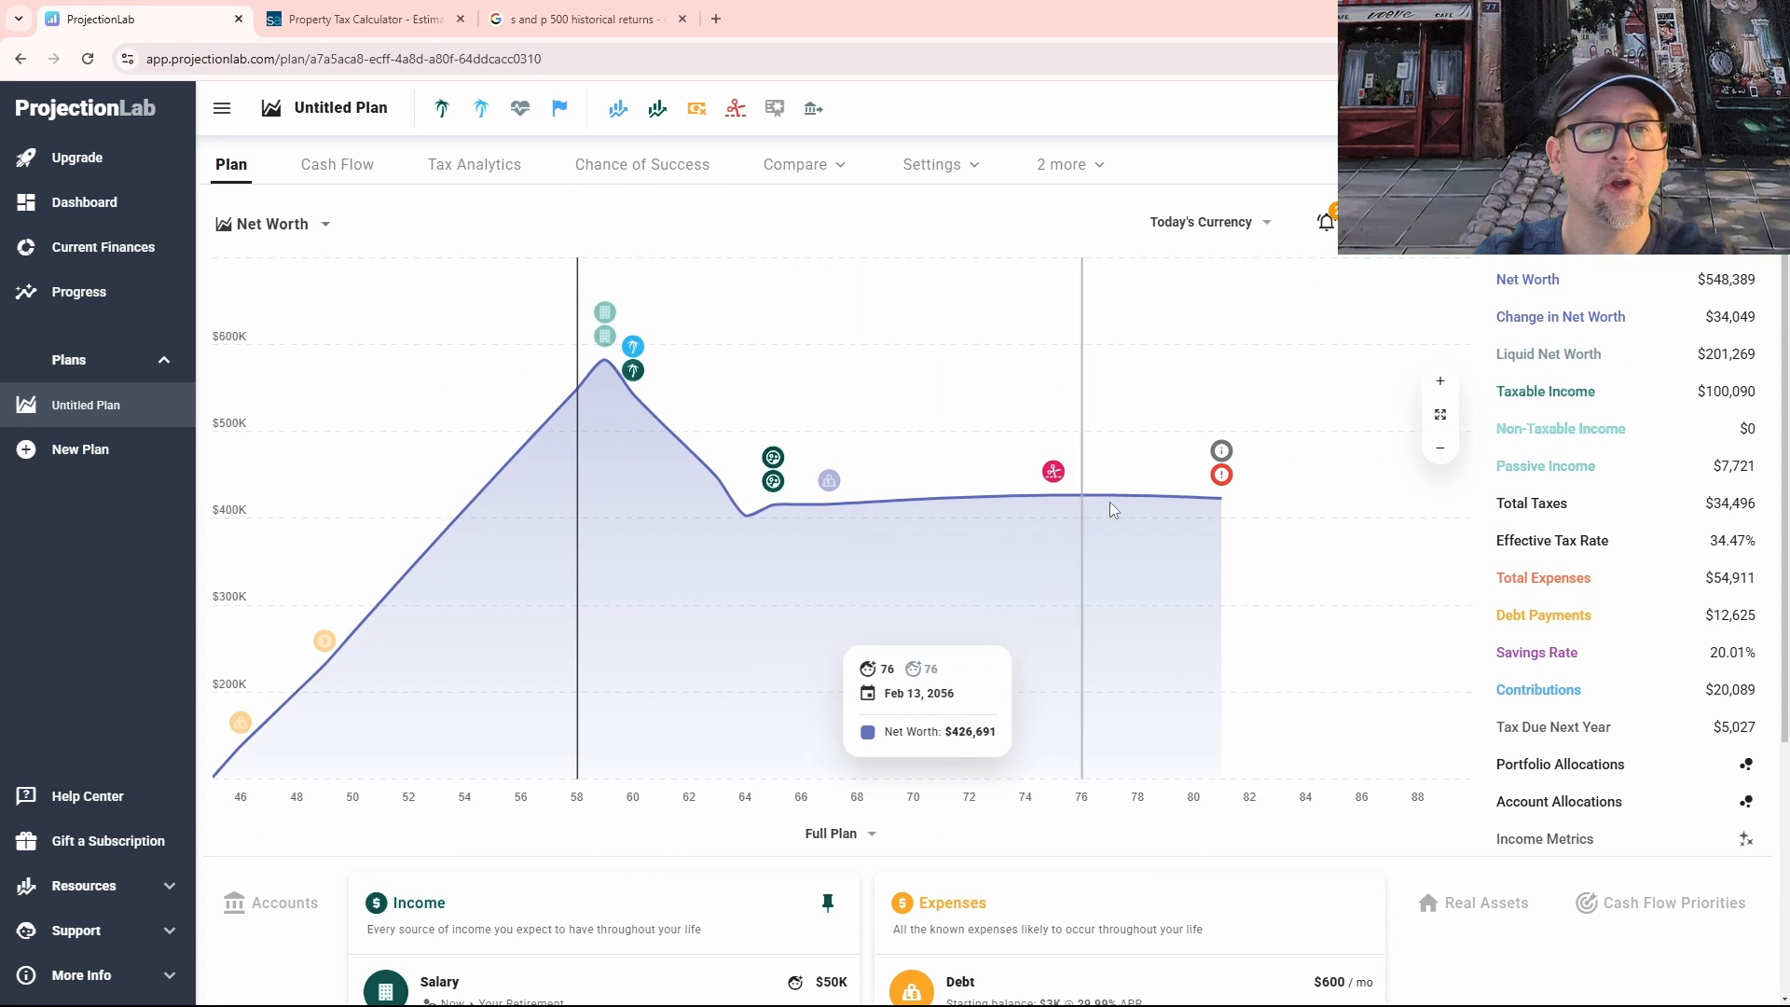
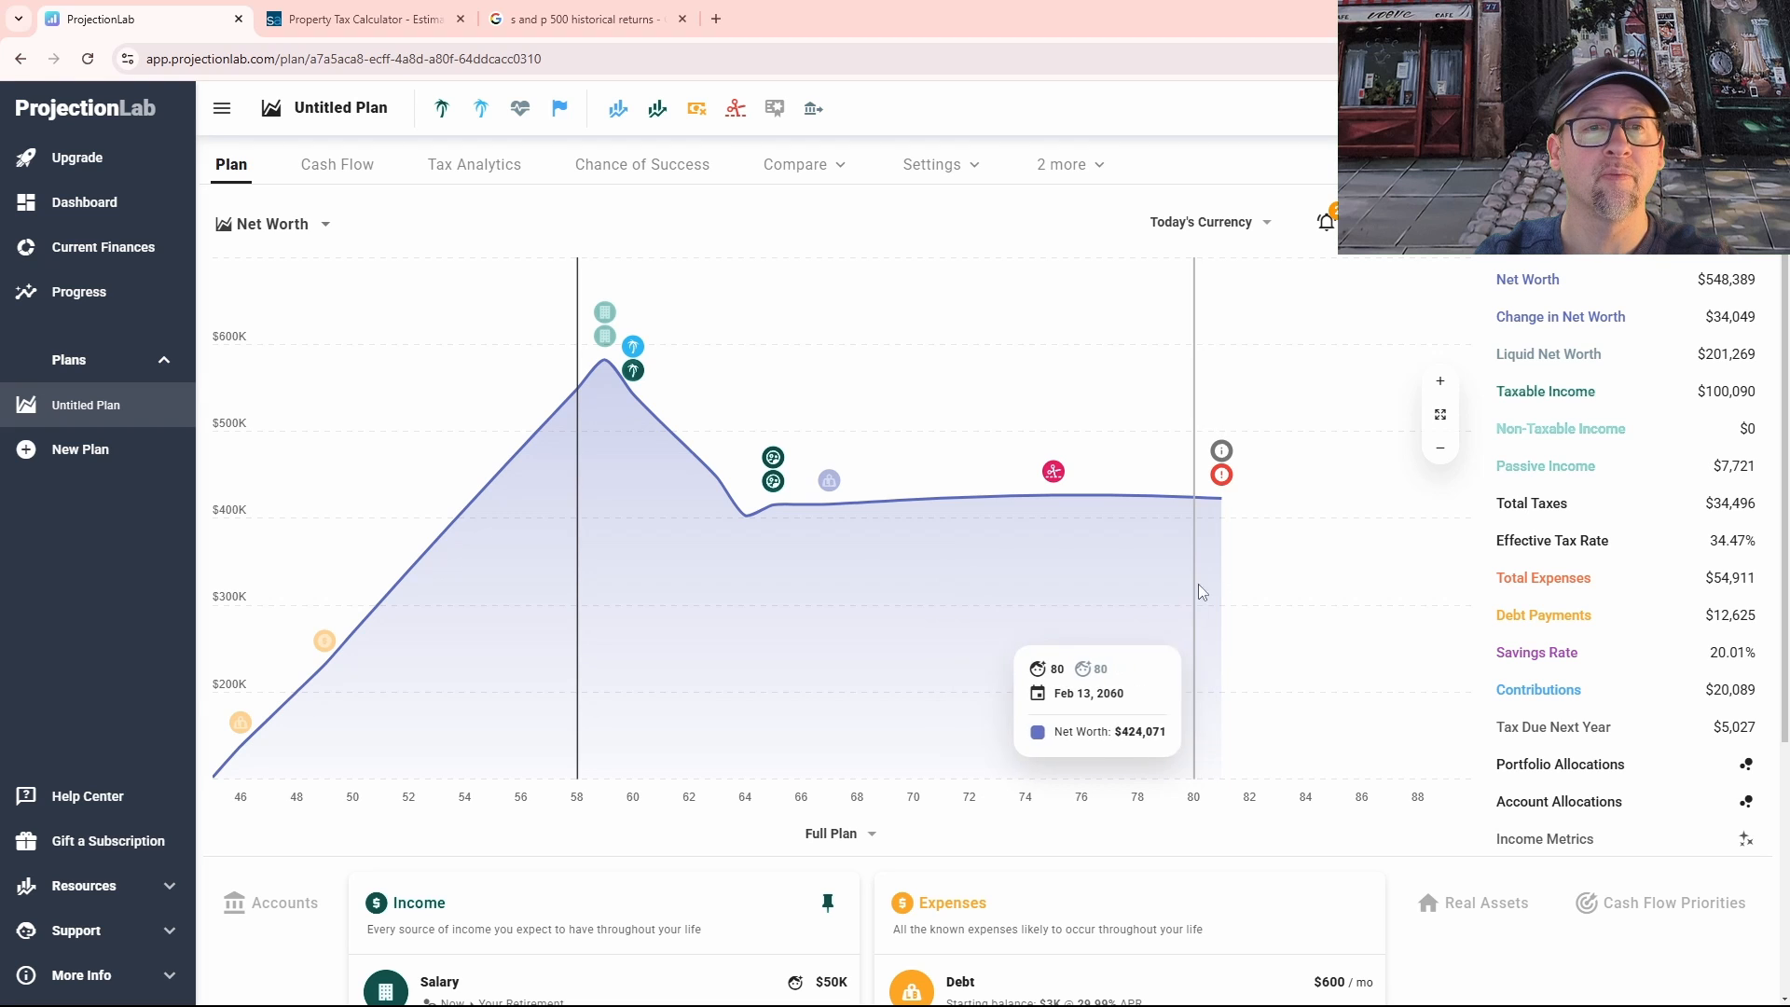
scroll(1217, 768, down, 3)
scroll(1216, 768, up, 3)
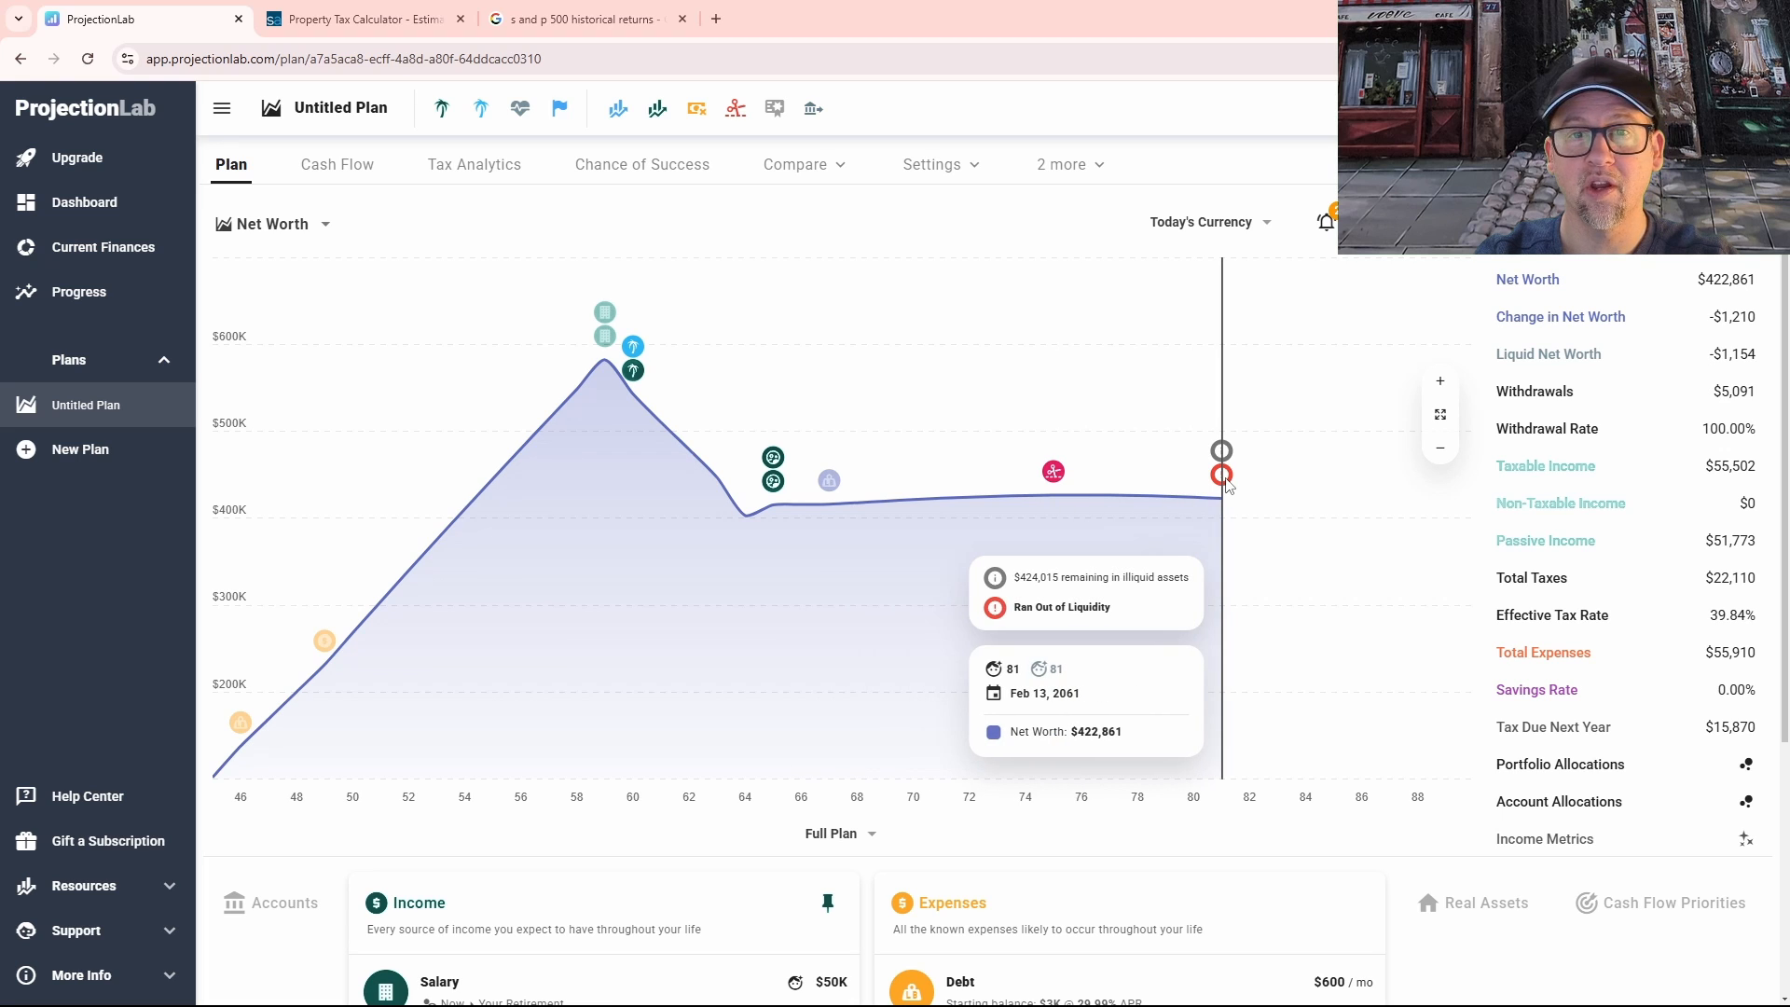
Step: Review the plan's Real Assets and its Cash Flow Priorities
scroll(1510, 708, down, 3)
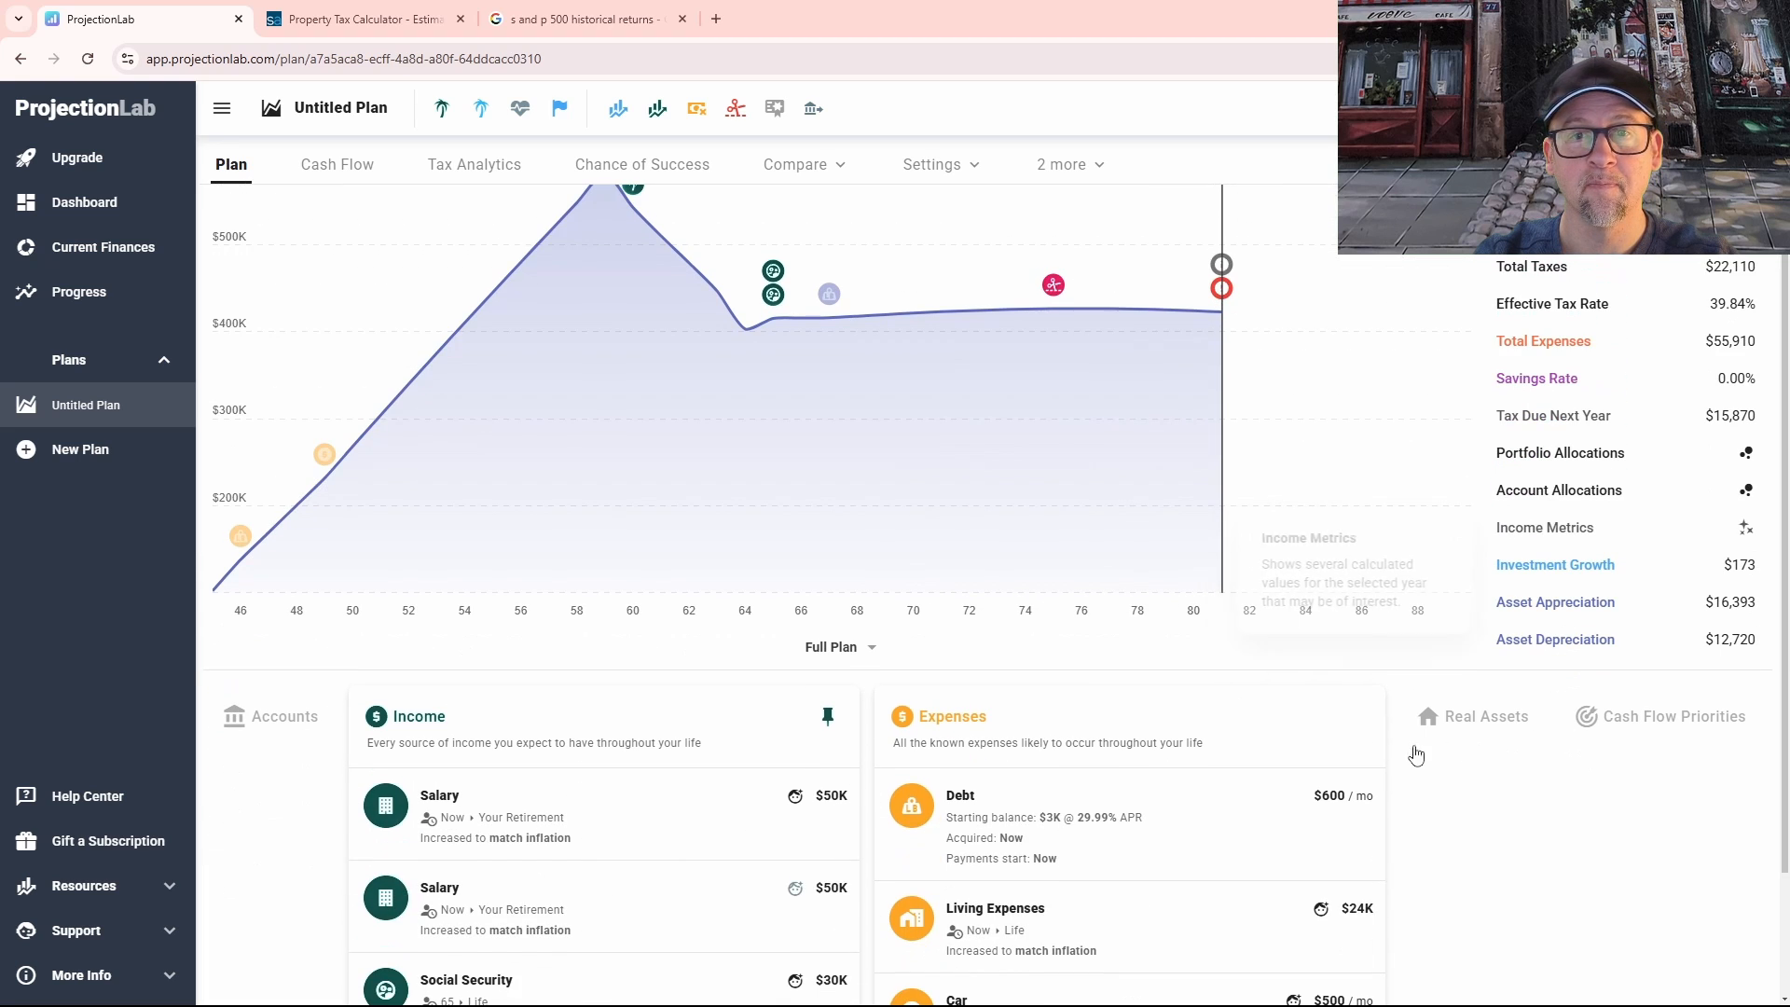
scroll(1166, 788, down, 2)
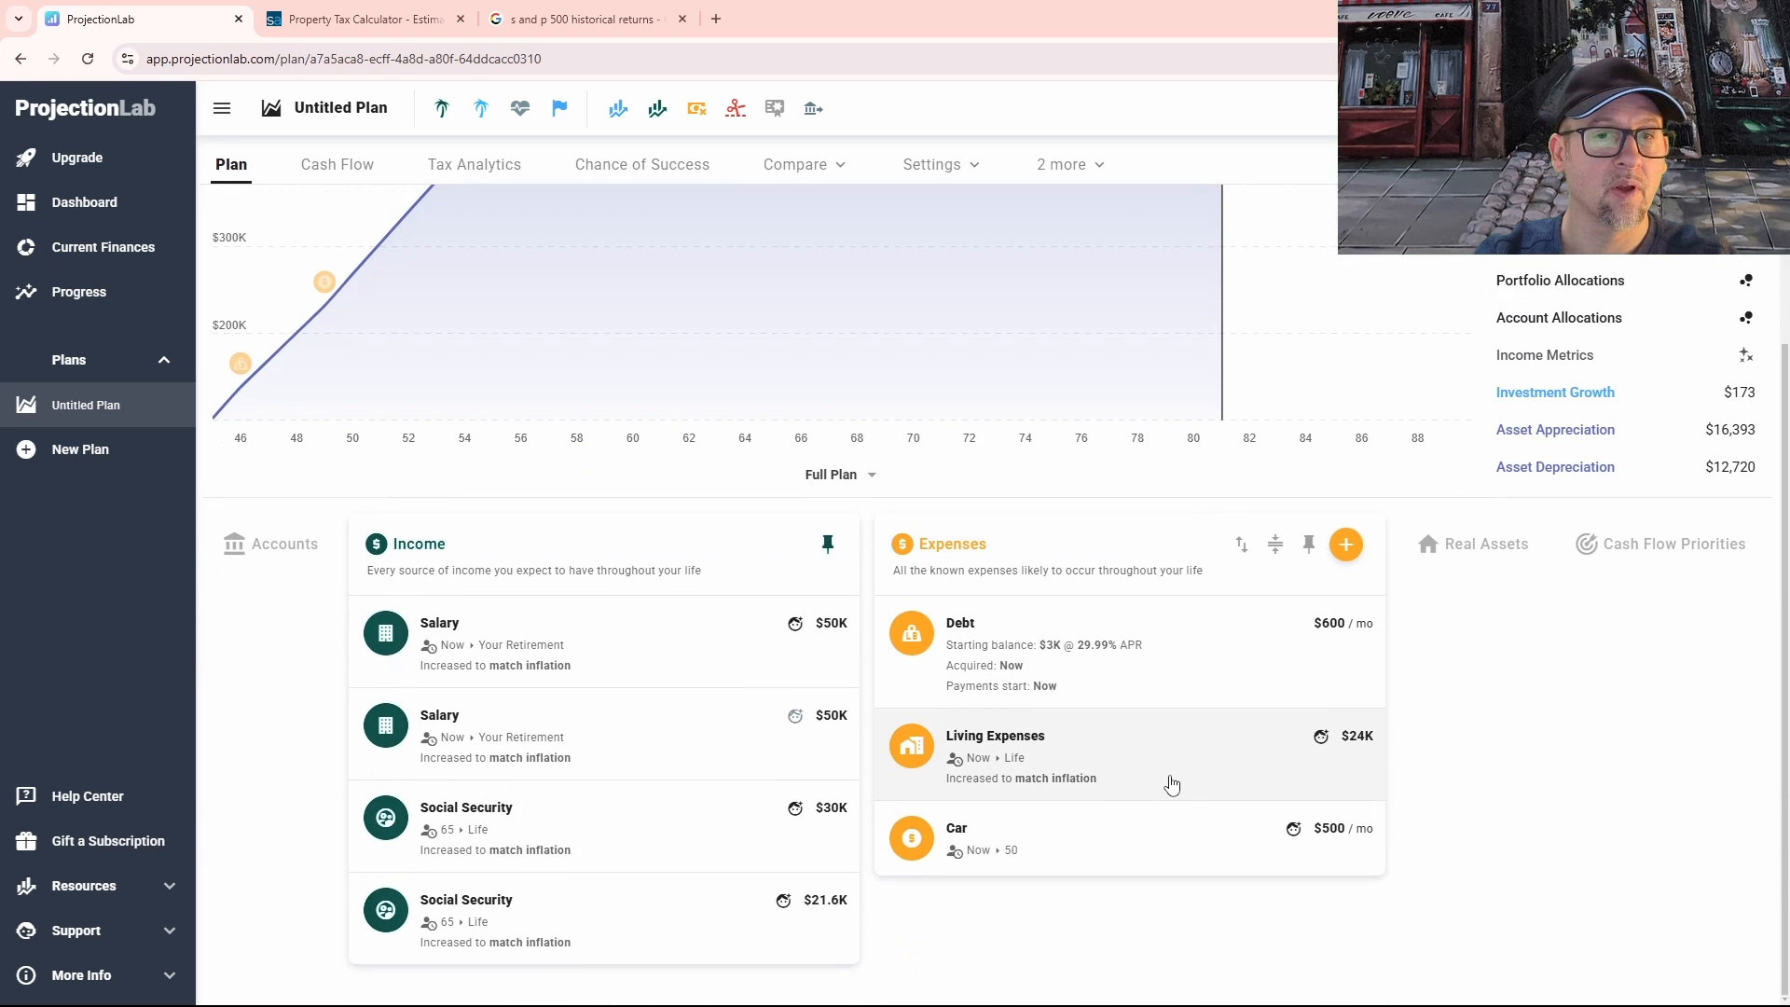
click(1452, 559)
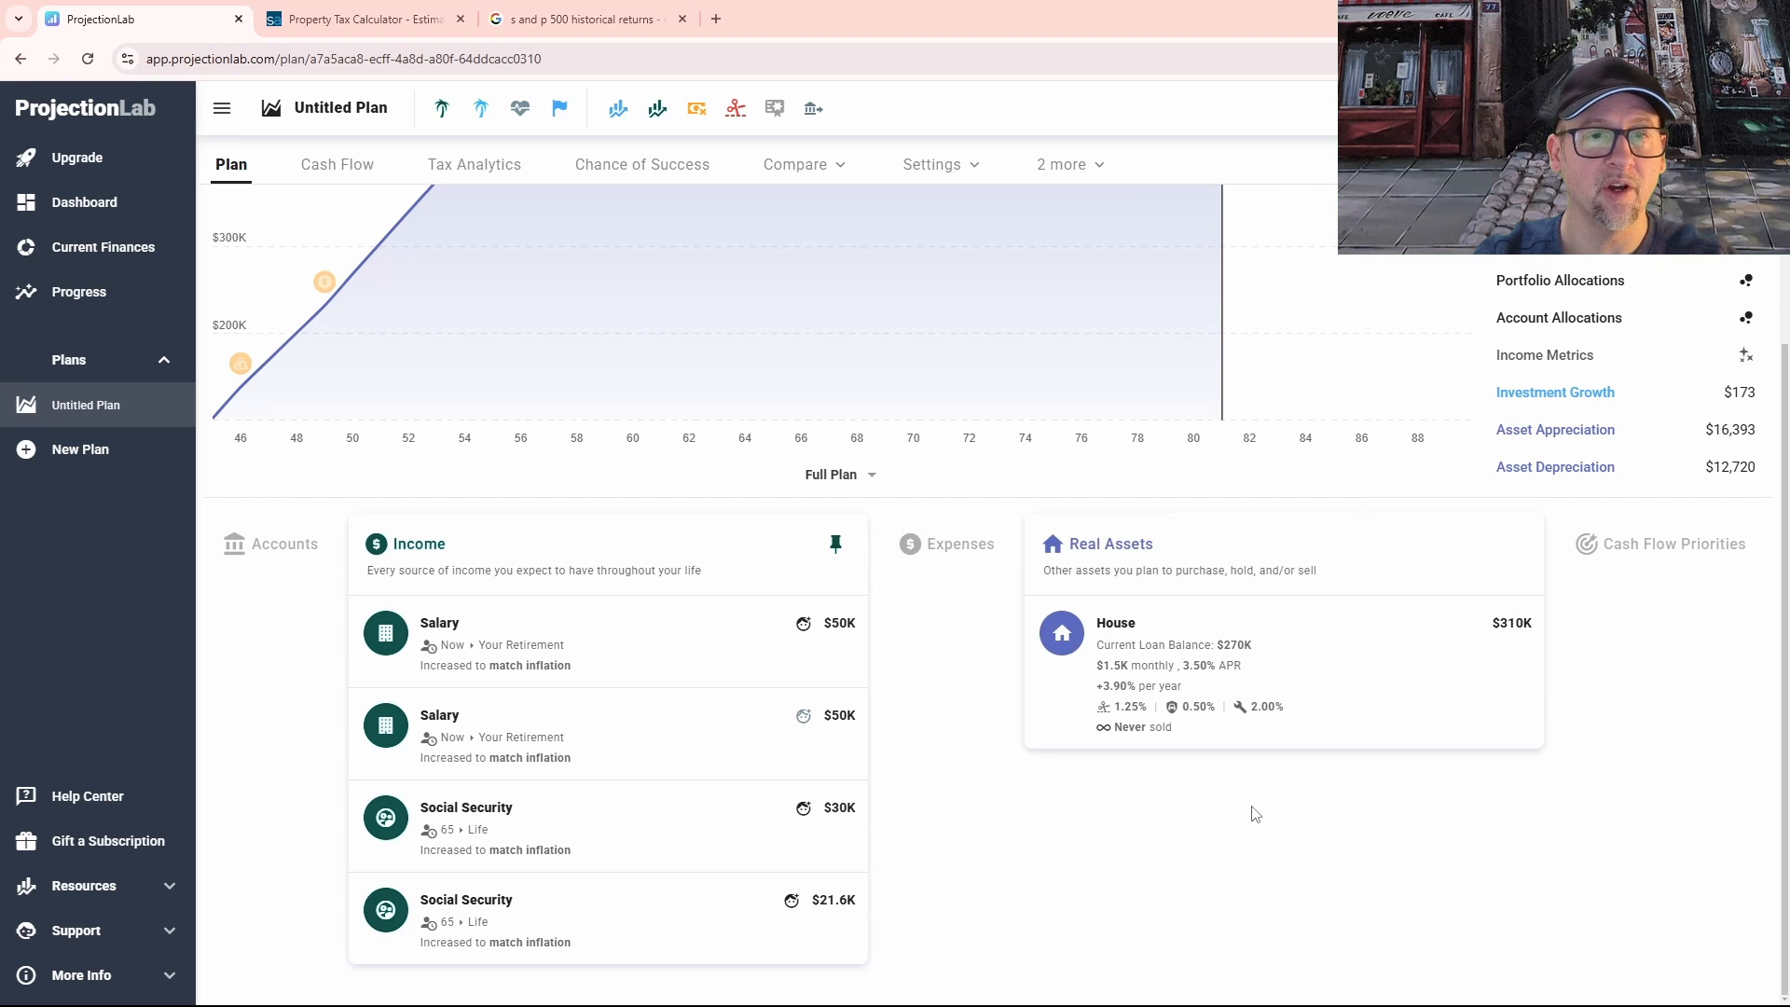
click(1627, 548)
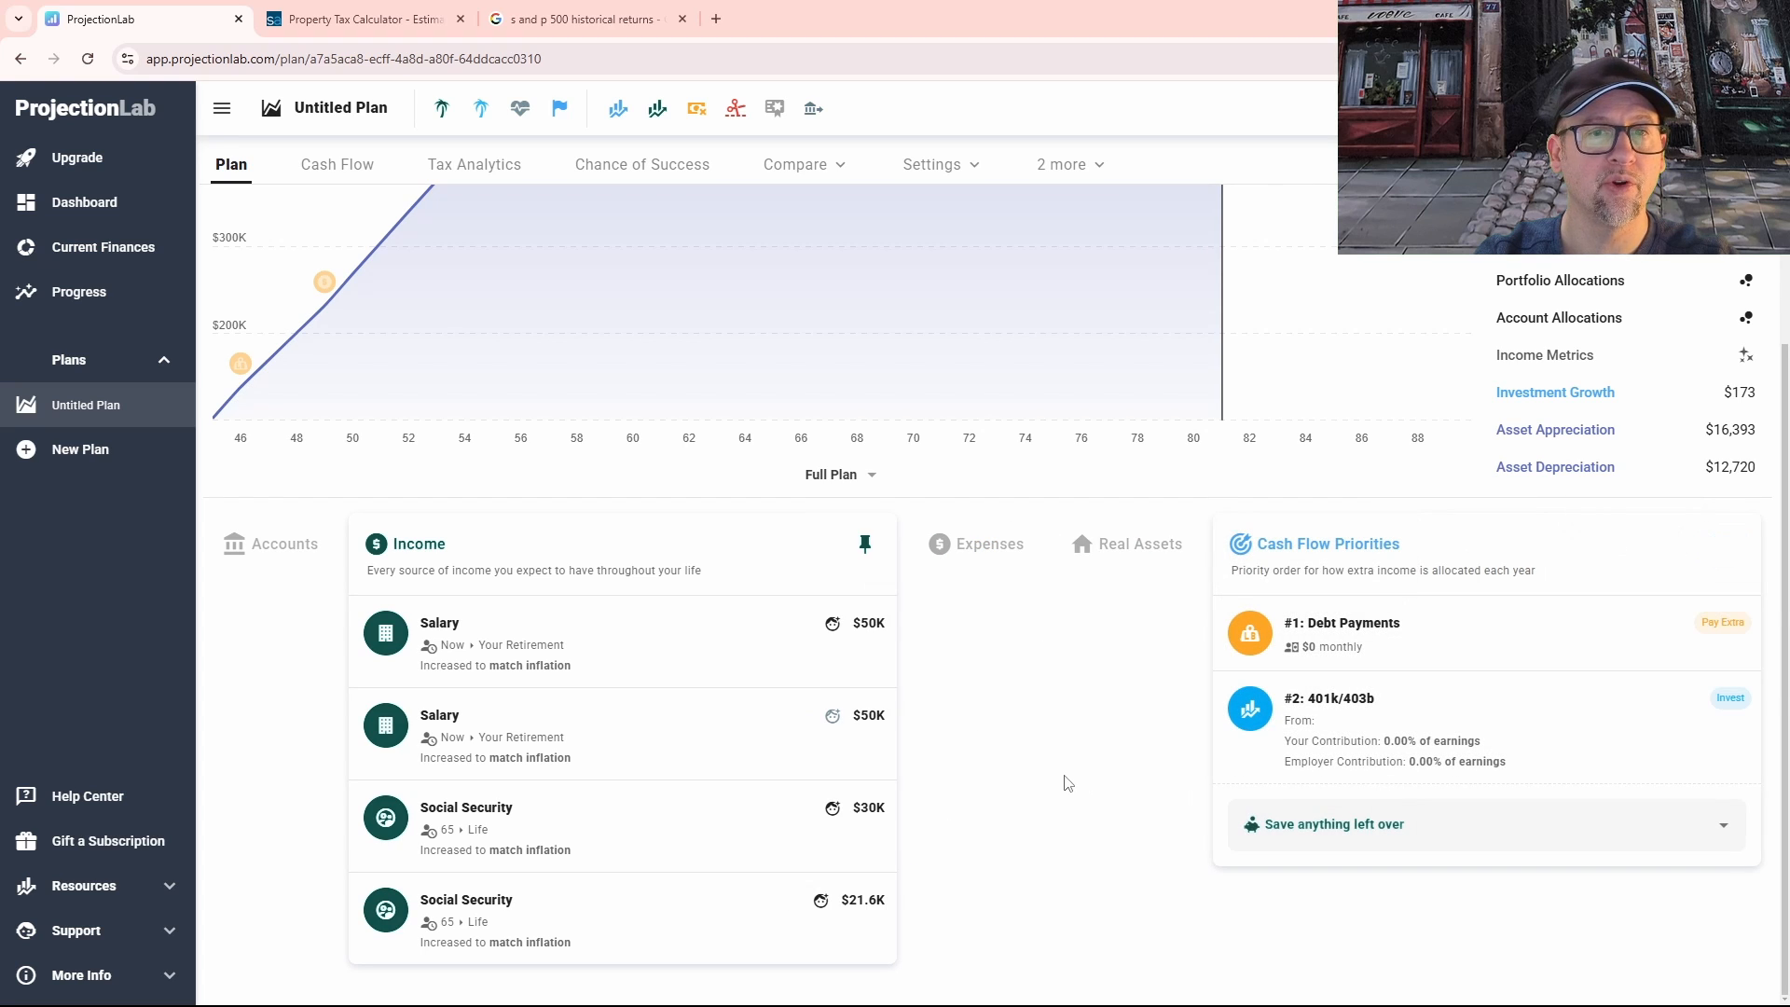
Step: Check the chart's currency display options and read the plan's notifications
scroll(1090, 811, up, 4)
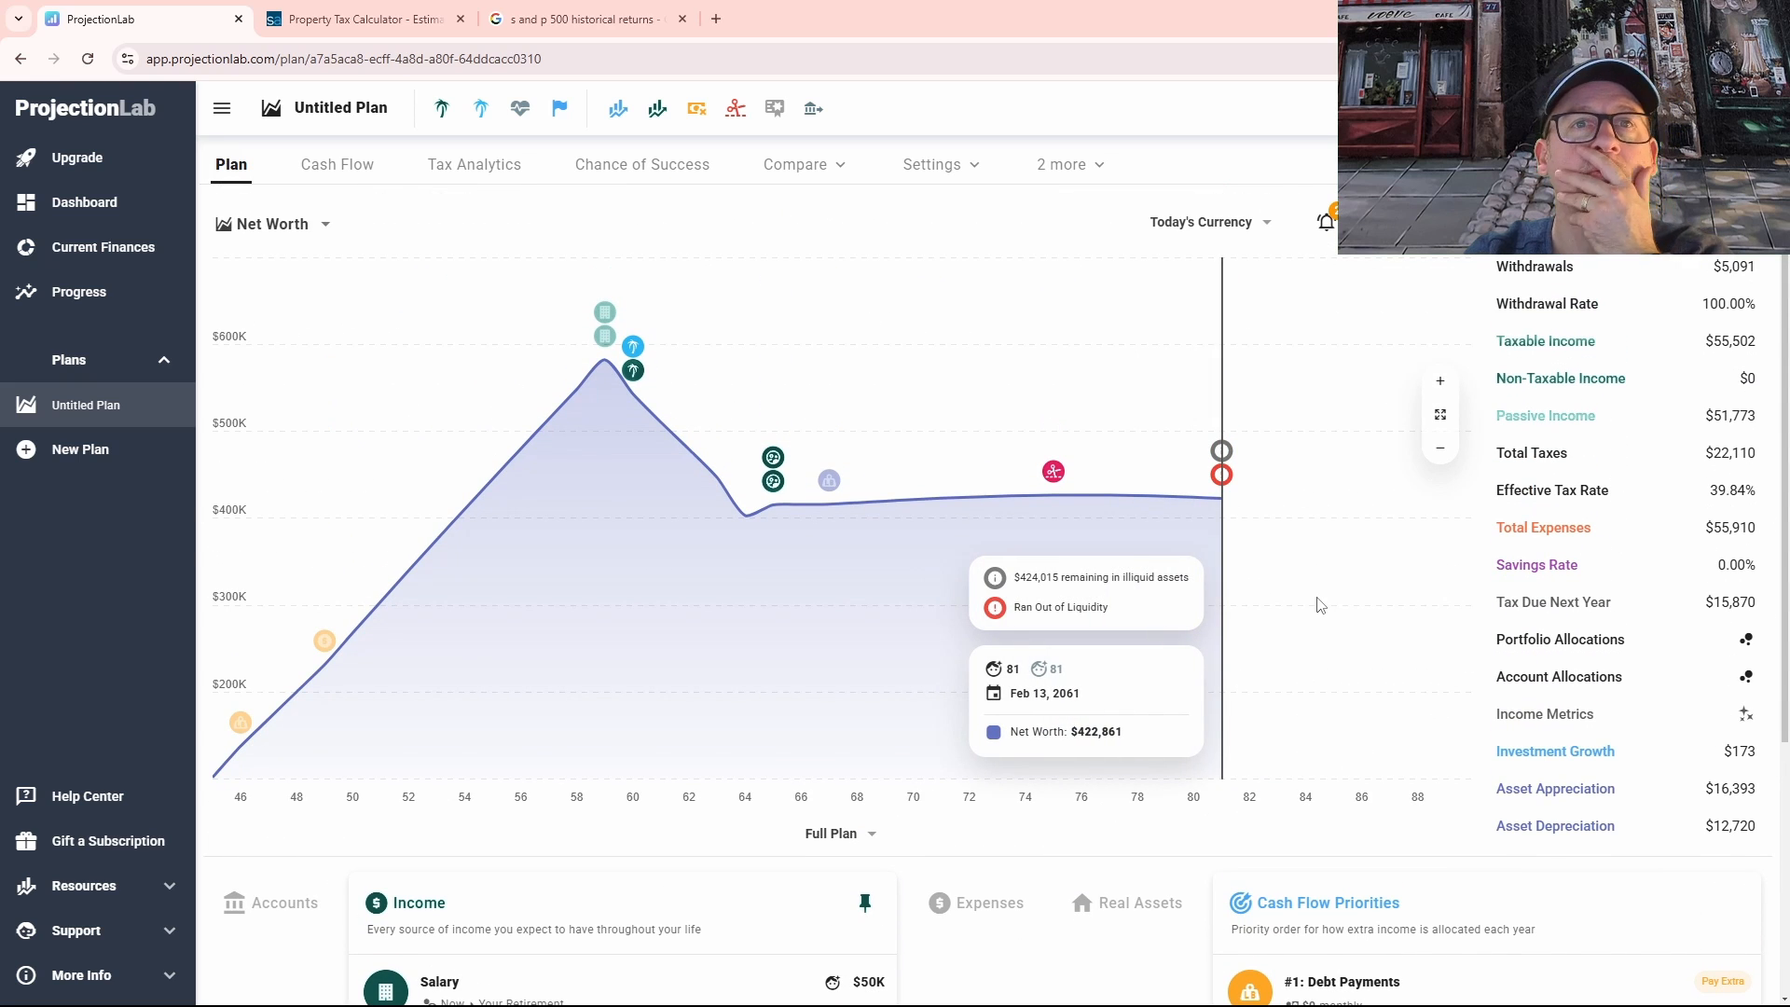
click(1265, 224)
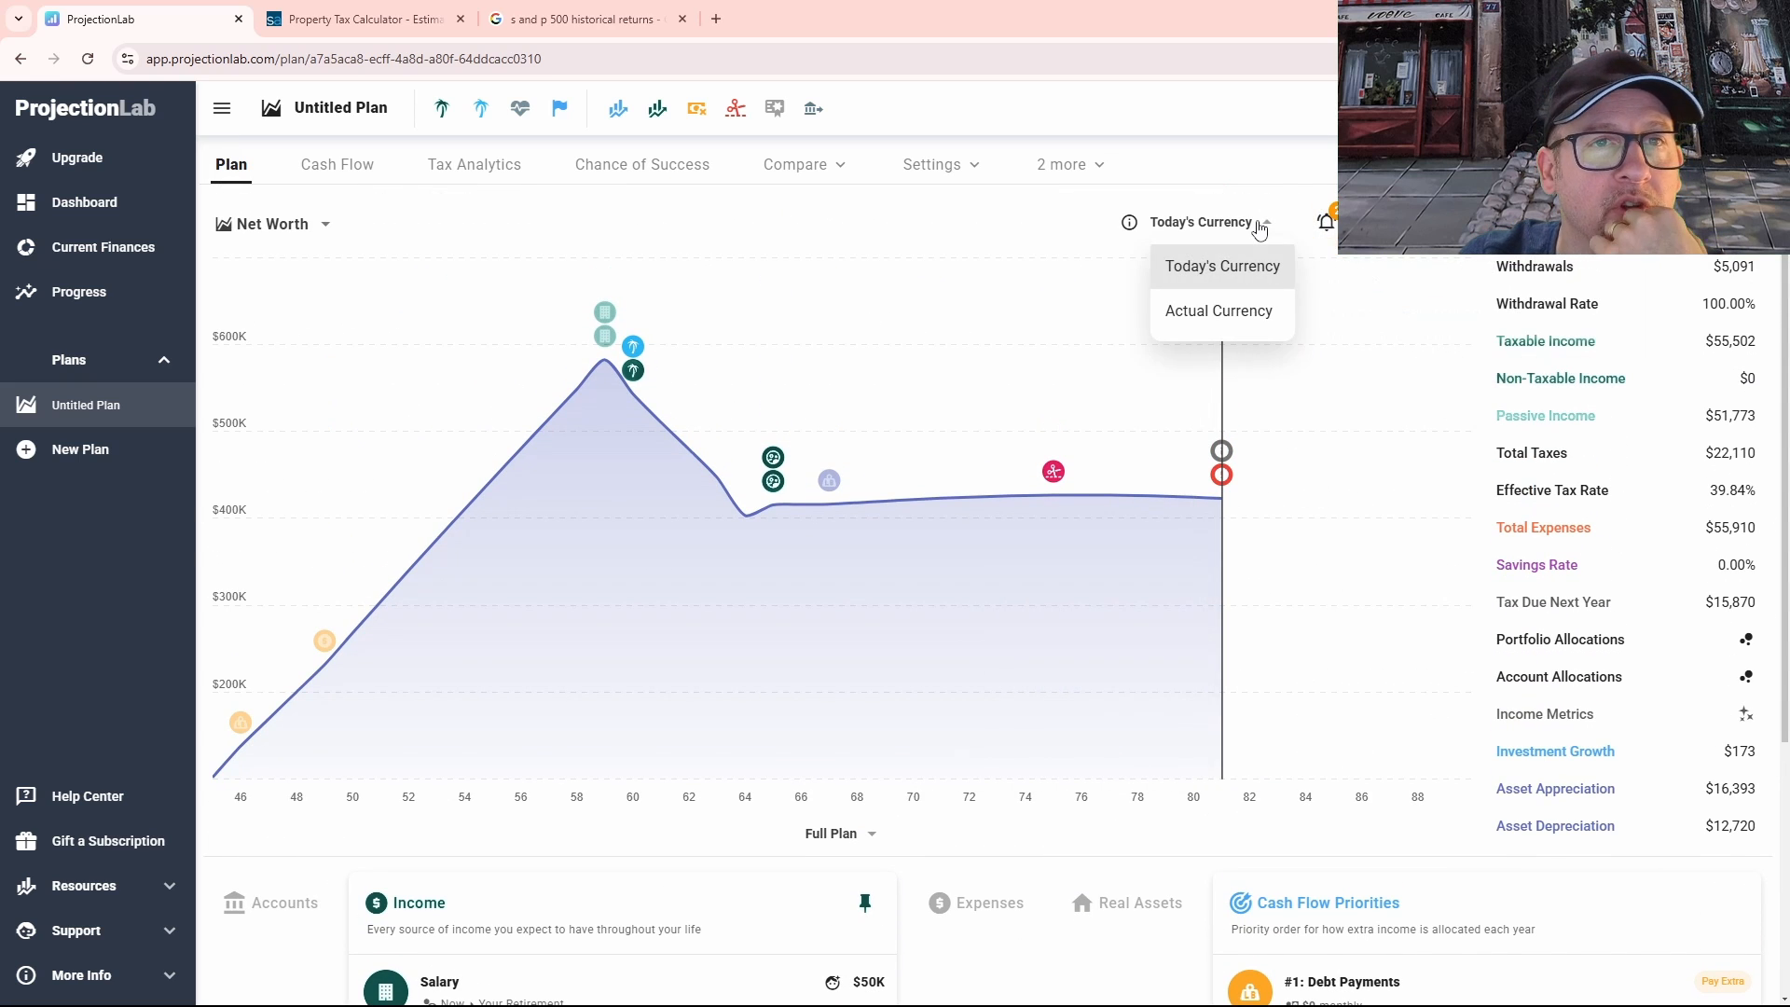
mouse_move(1327, 229)
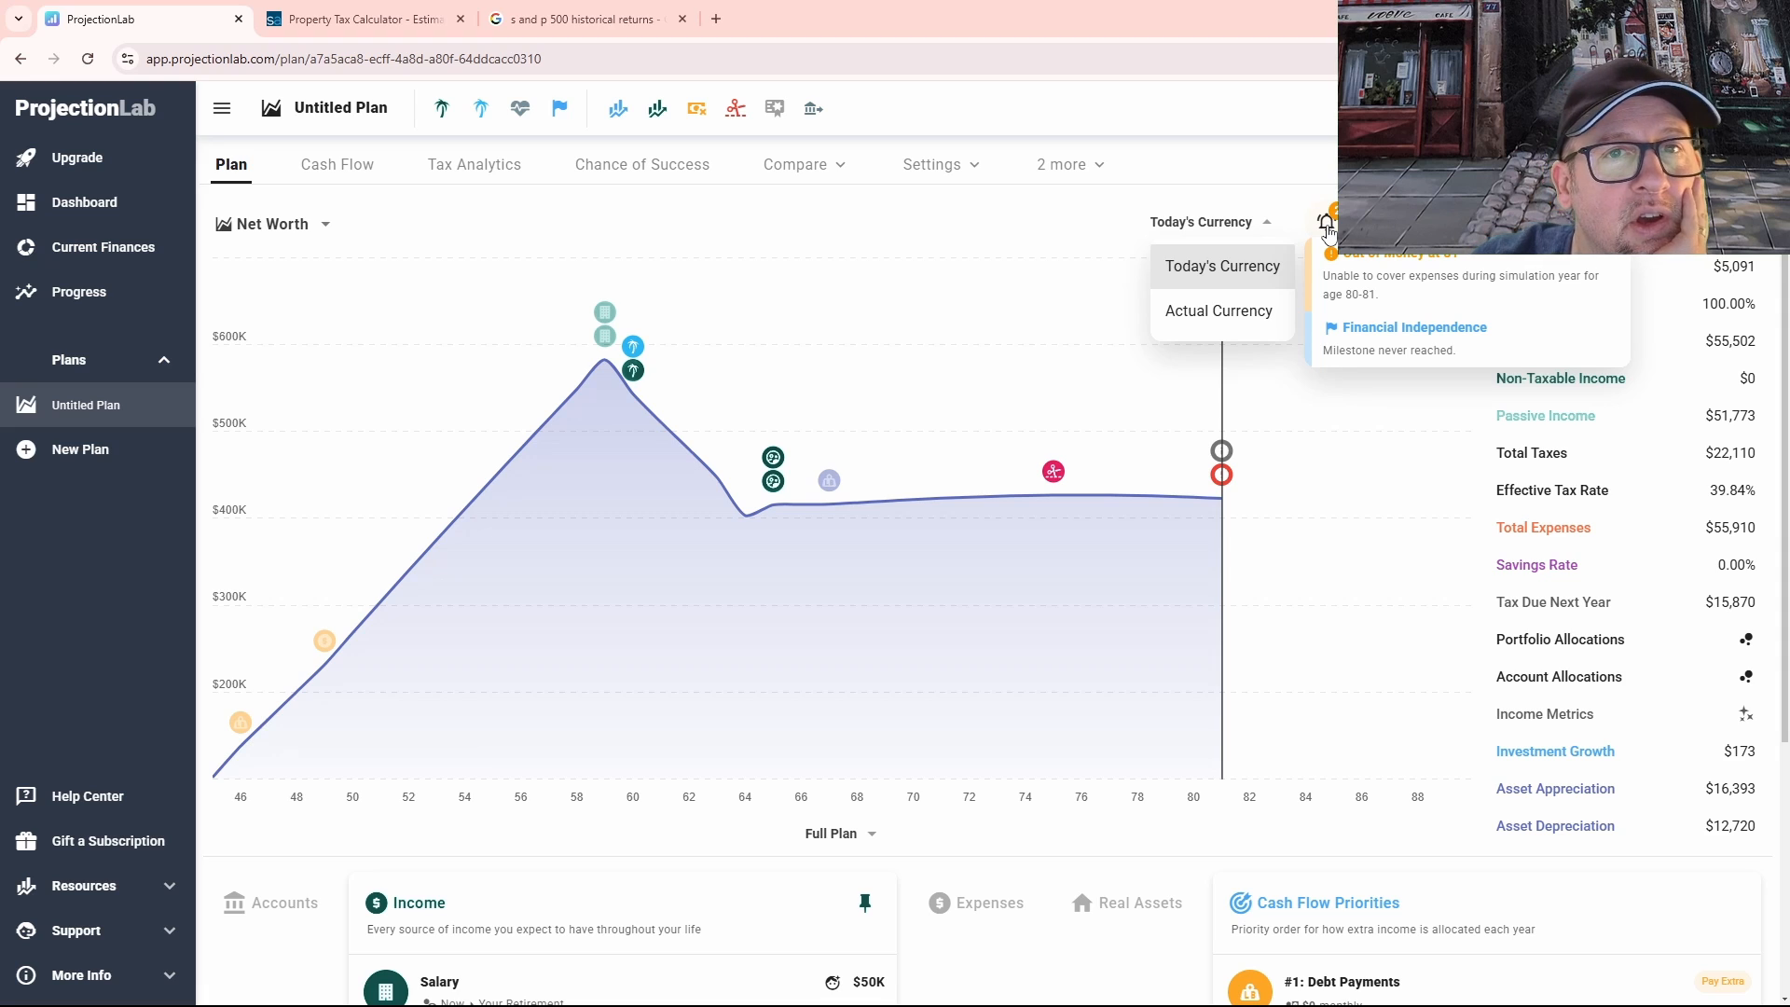
click(1358, 262)
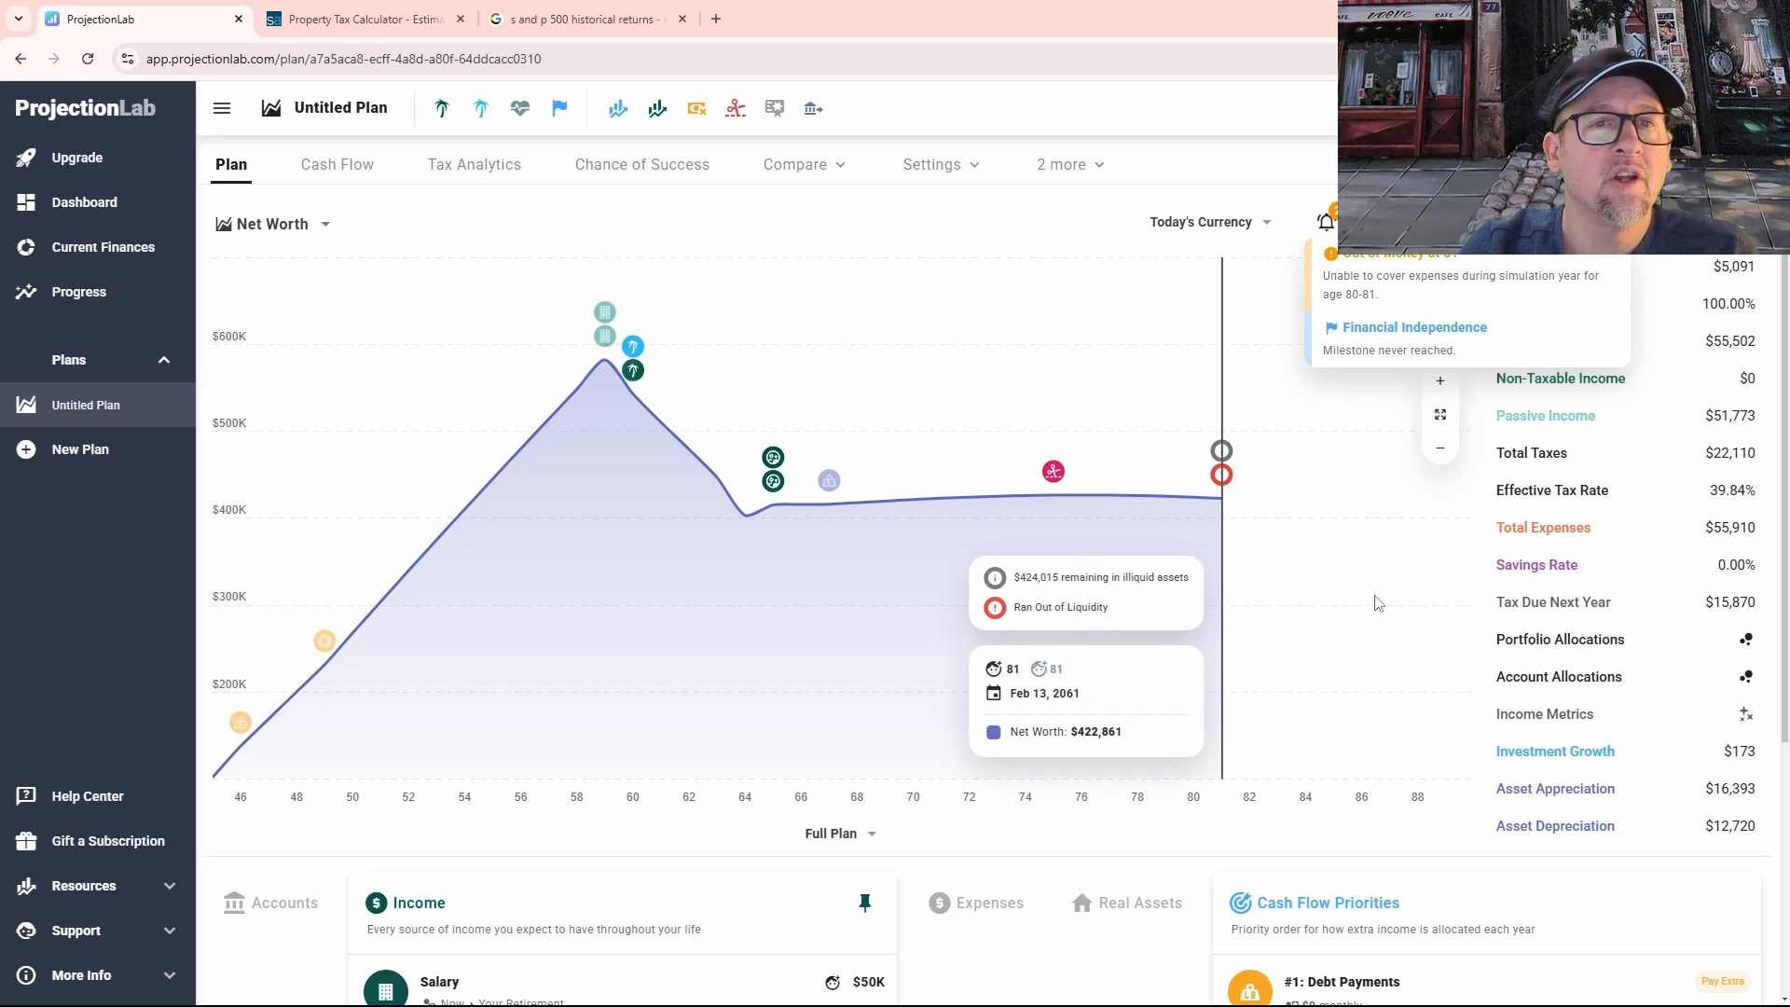
scroll(1372, 653, down, 2)
scroll(1377, 573, up, 1)
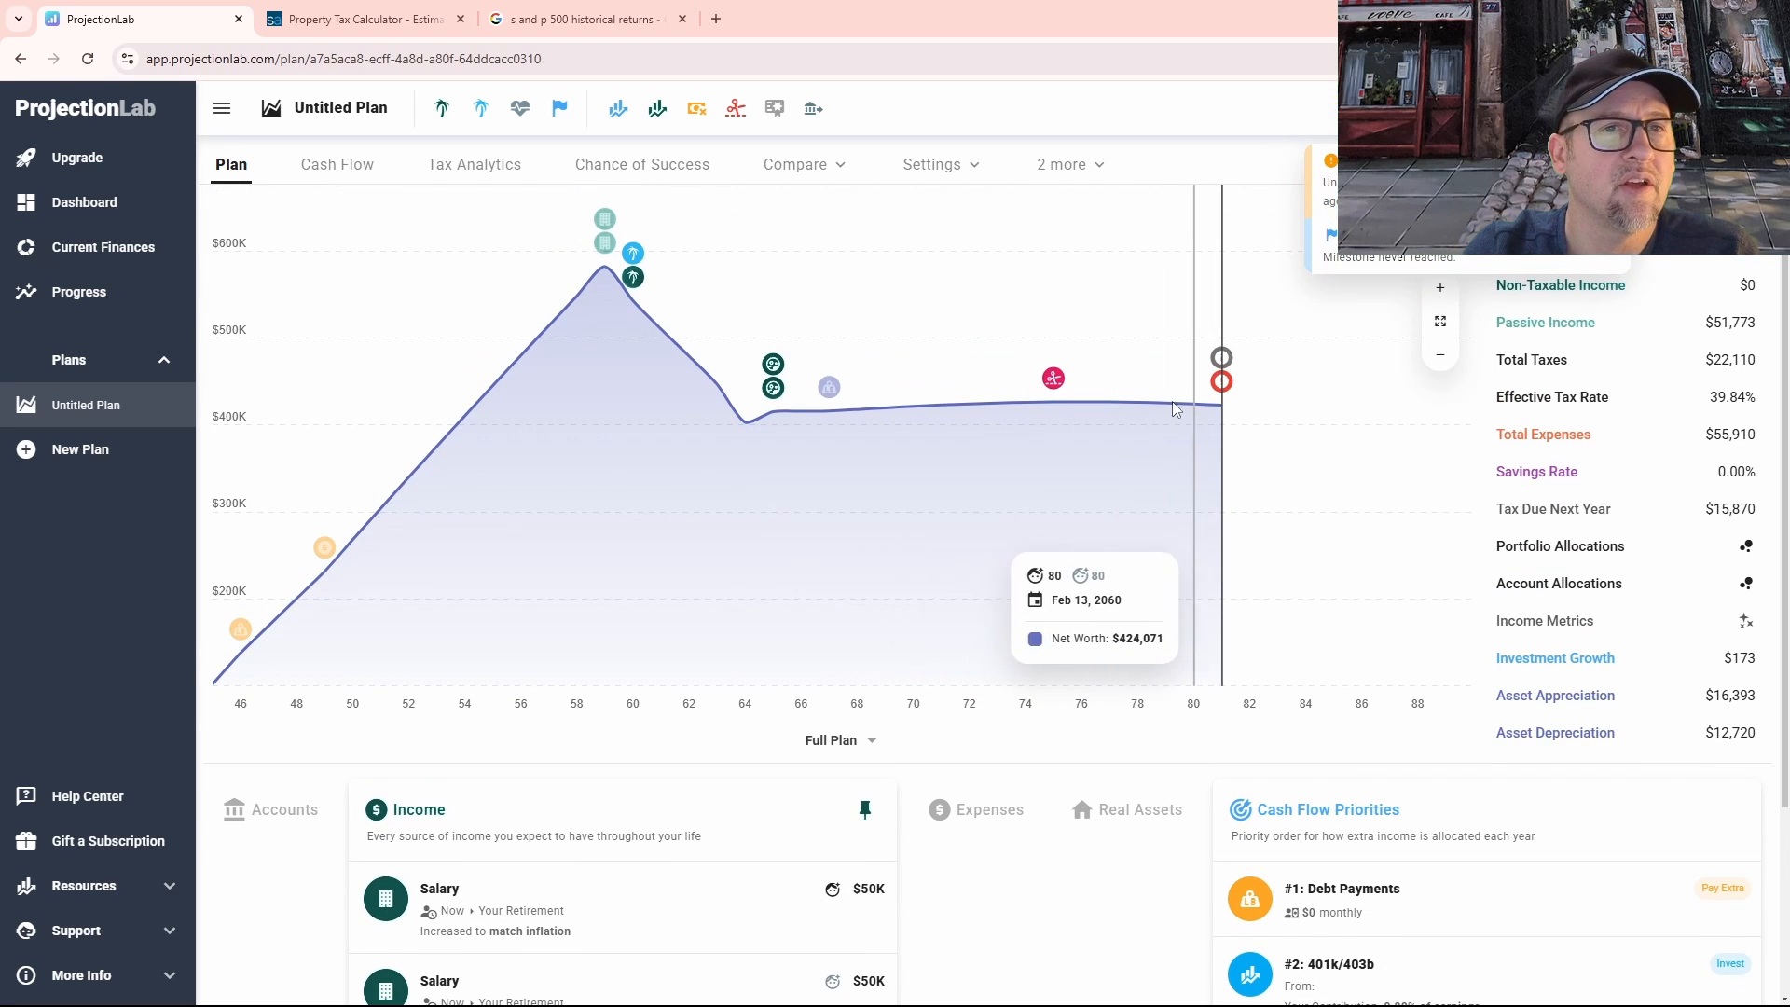
Step: Review the plan's expenses beside its income sources and compare them with the net worth chart
scroll(895, 746, down, 3)
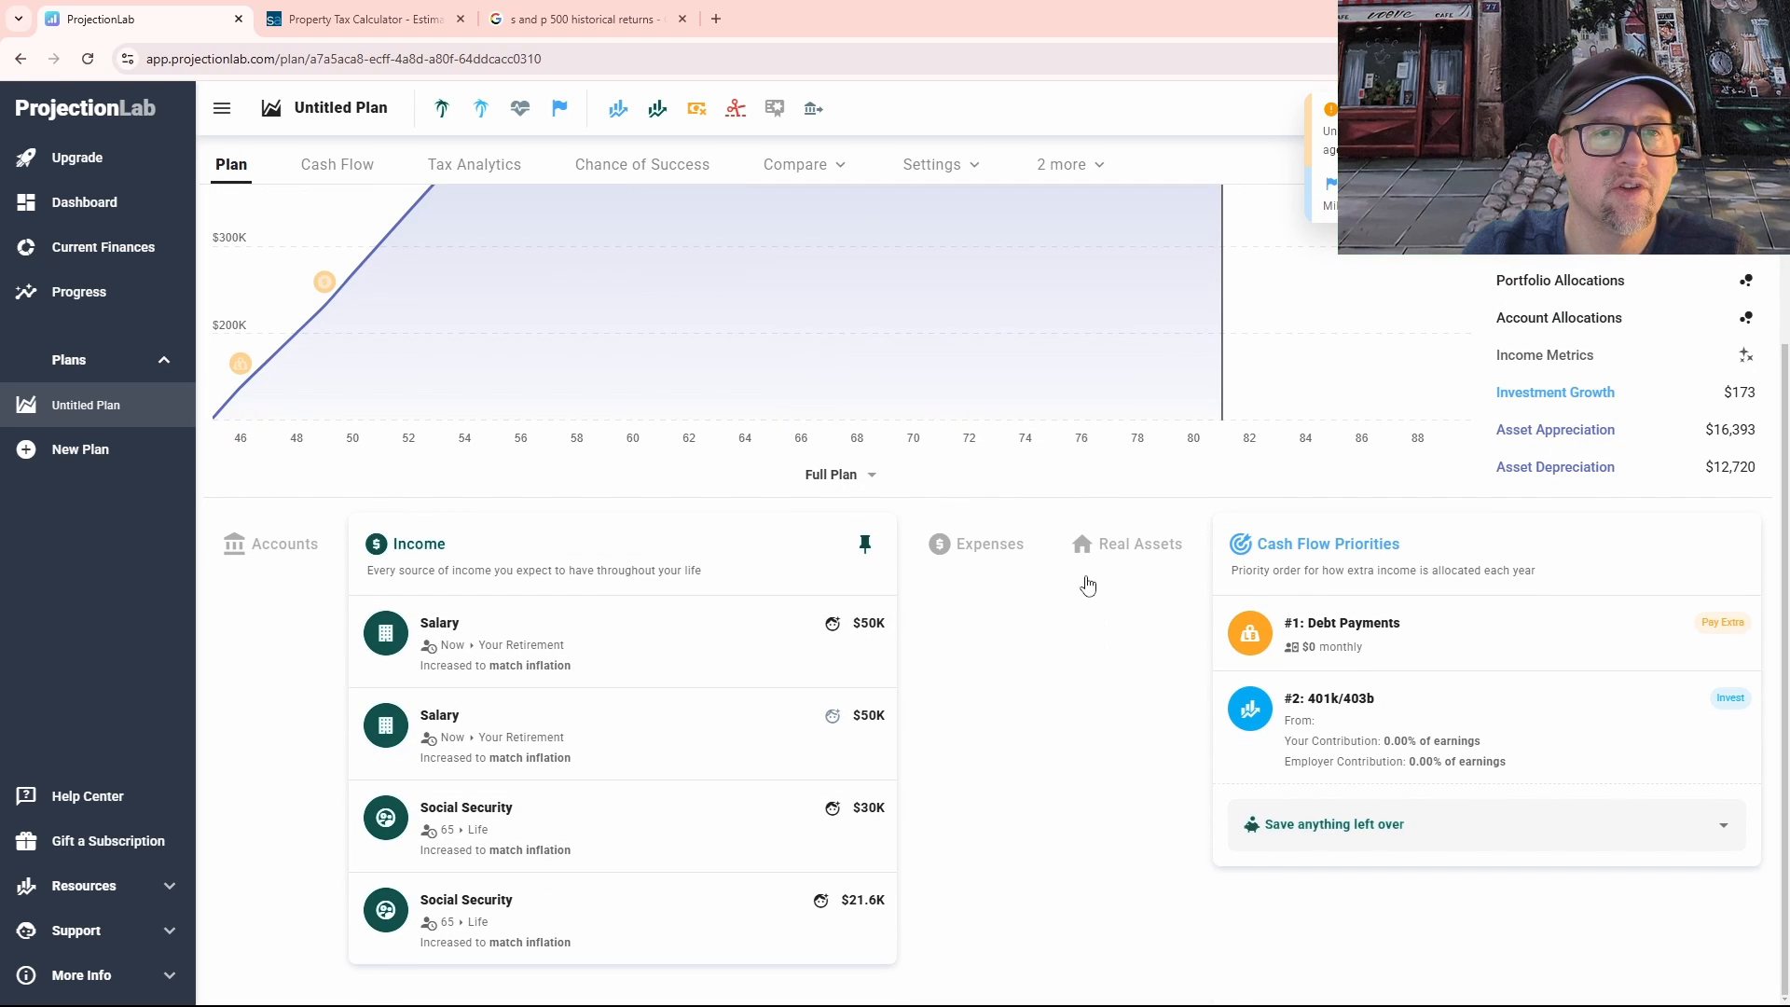
click(998, 552)
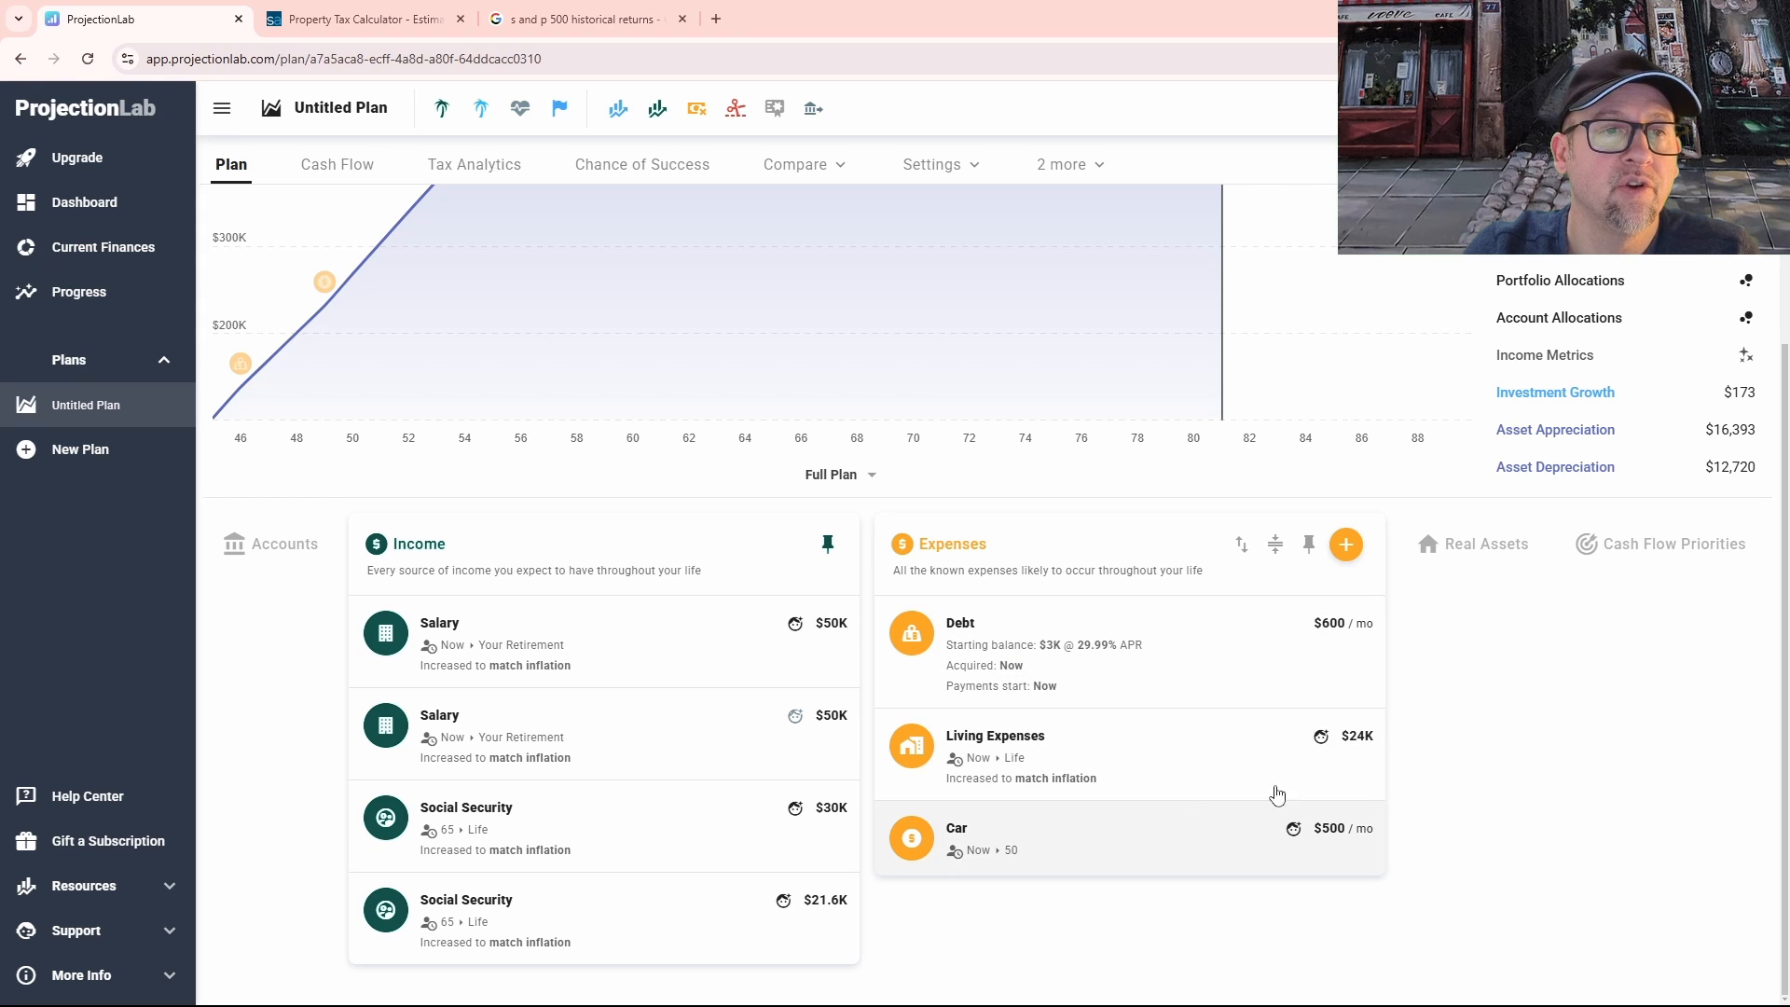
scroll(1454, 787, up, 4)
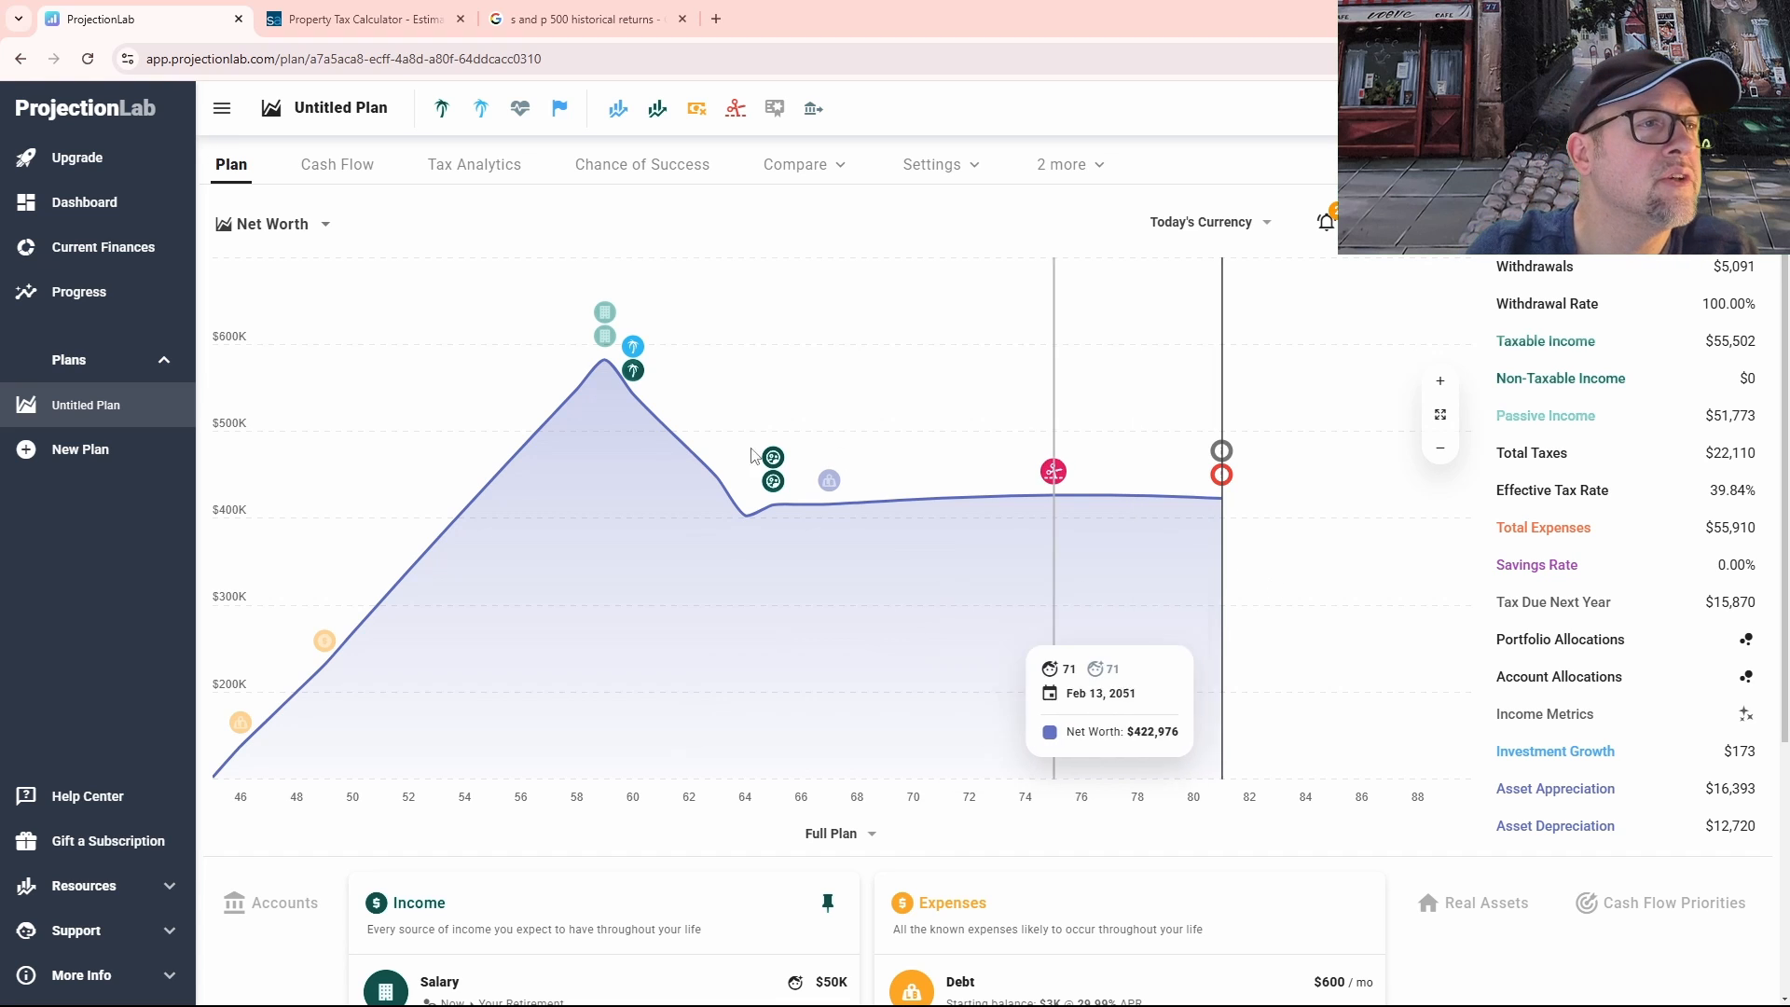
scroll(1248, 915, down, 3)
scroll(1248, 915, down, 1)
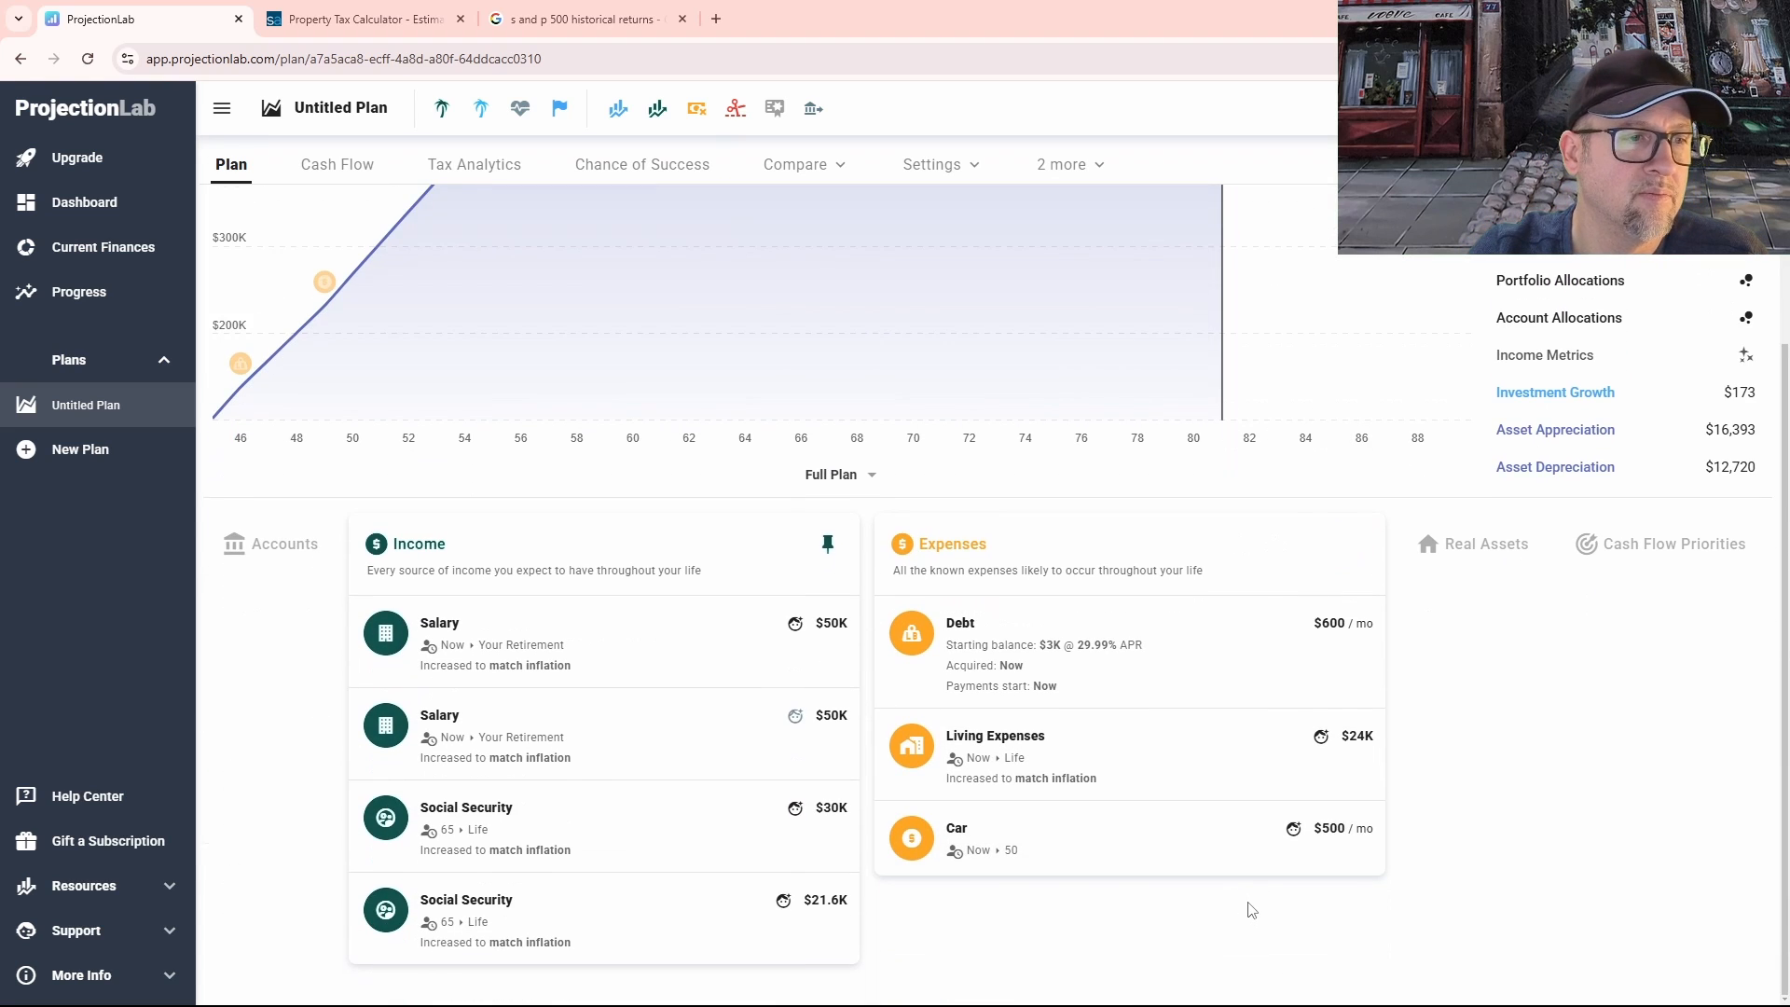
scroll(1231, 893, up, 4)
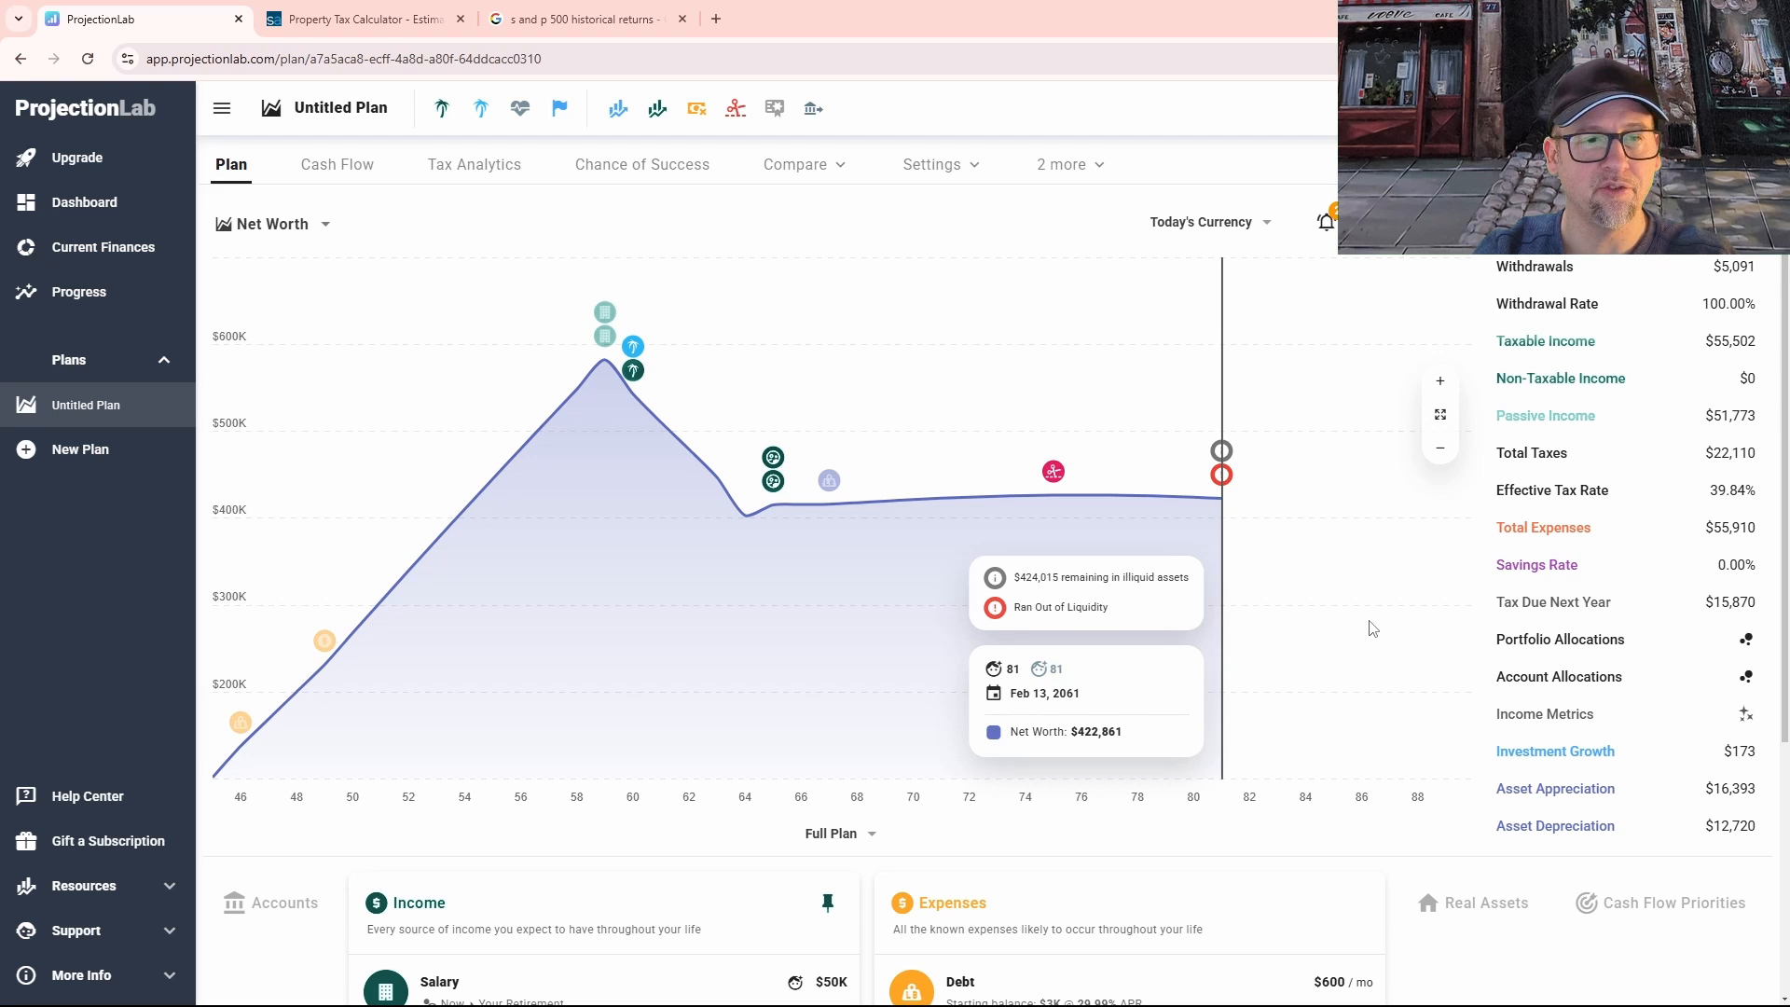
scroll(1352, 696, down, 4)
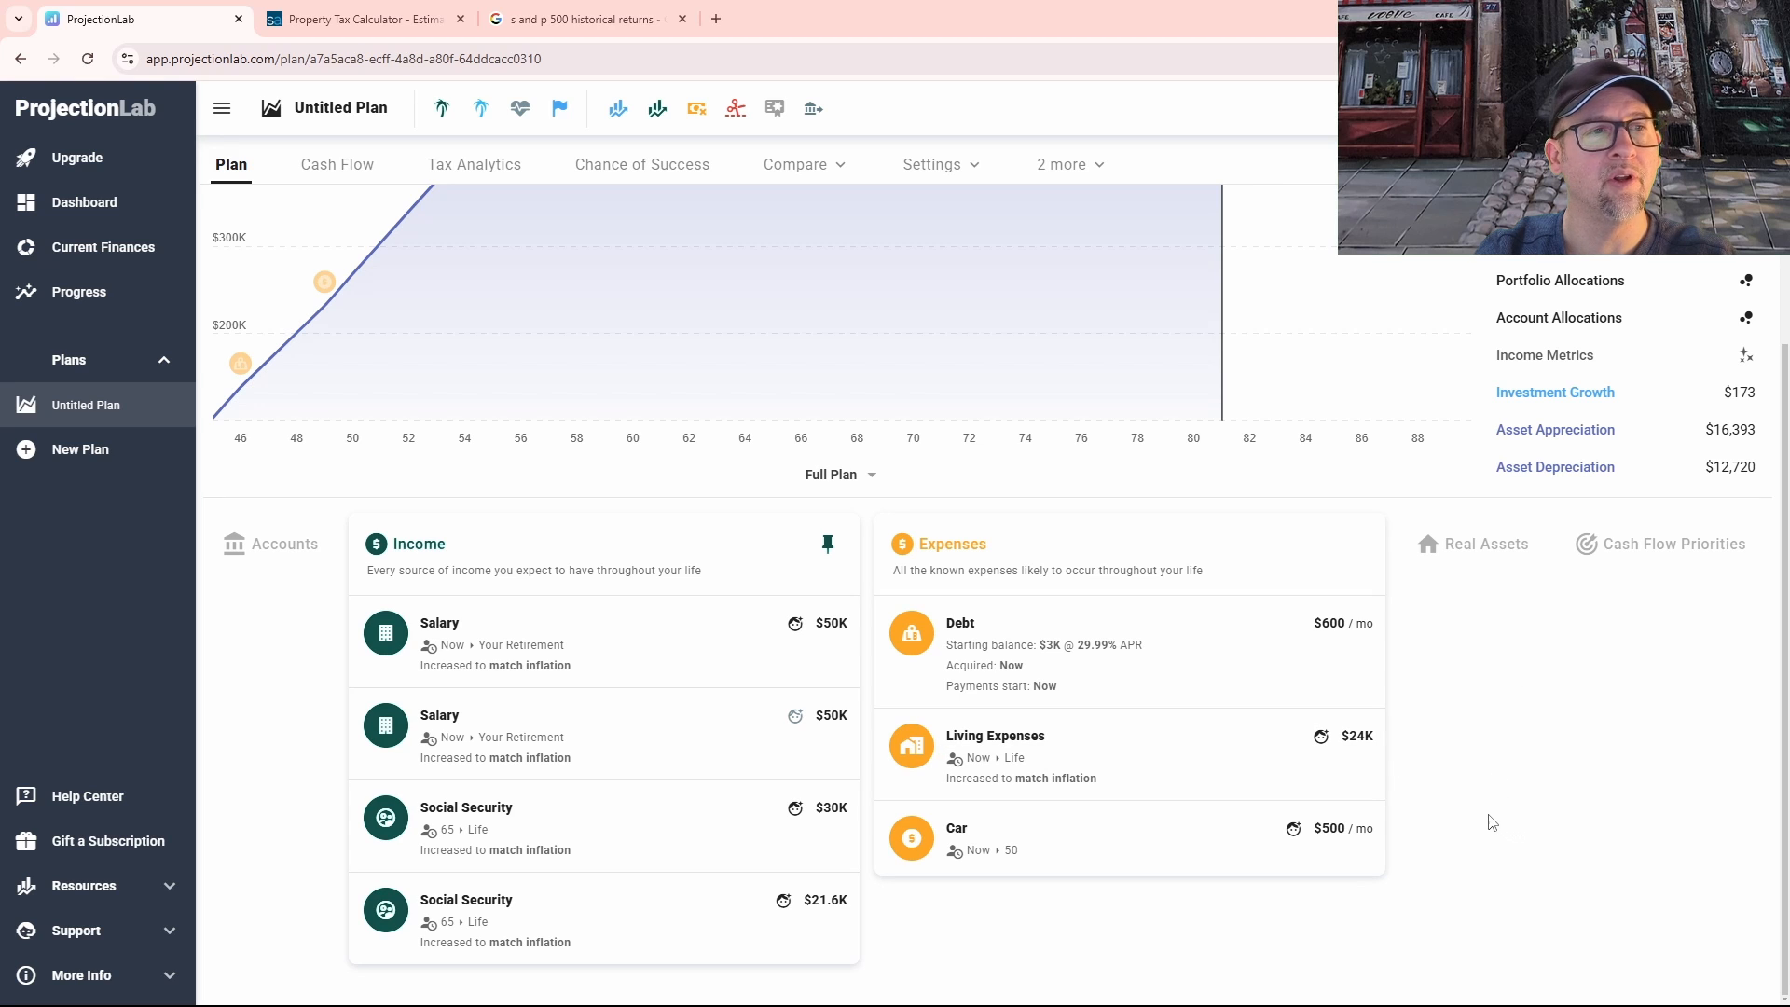
scroll(1492, 822, up, 4)
scroll(1463, 879, down, 2)
scroll(1461, 879, up, 2)
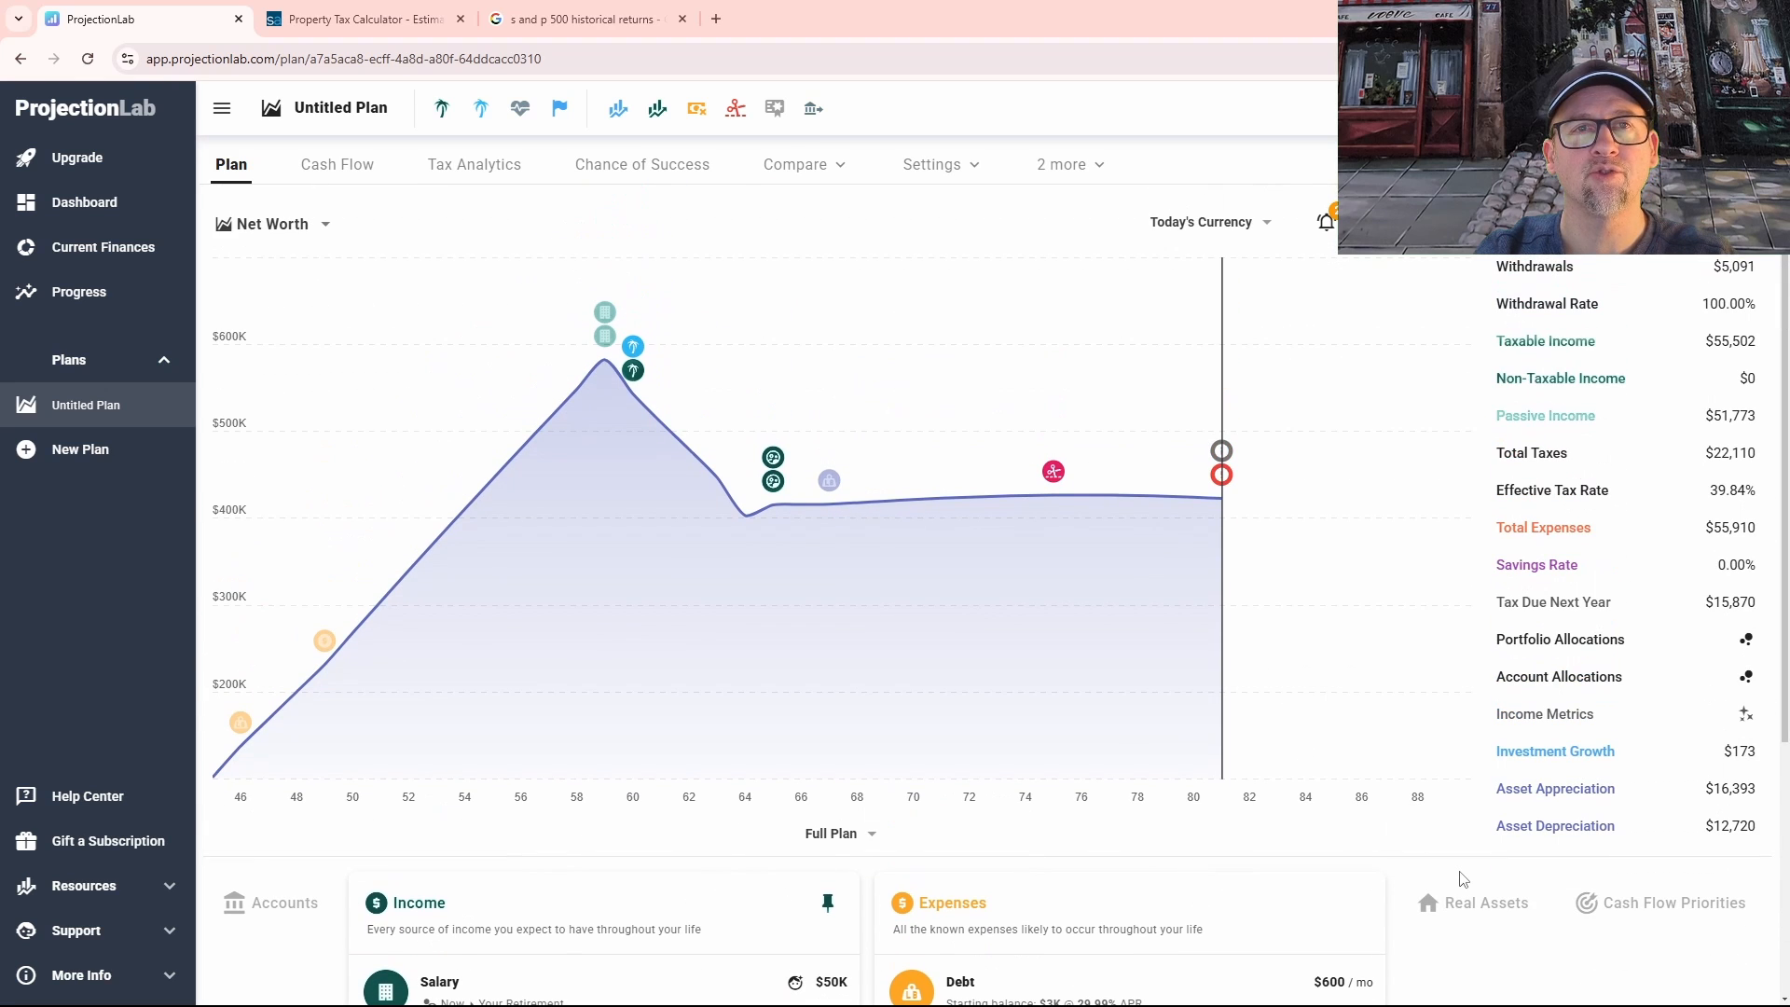